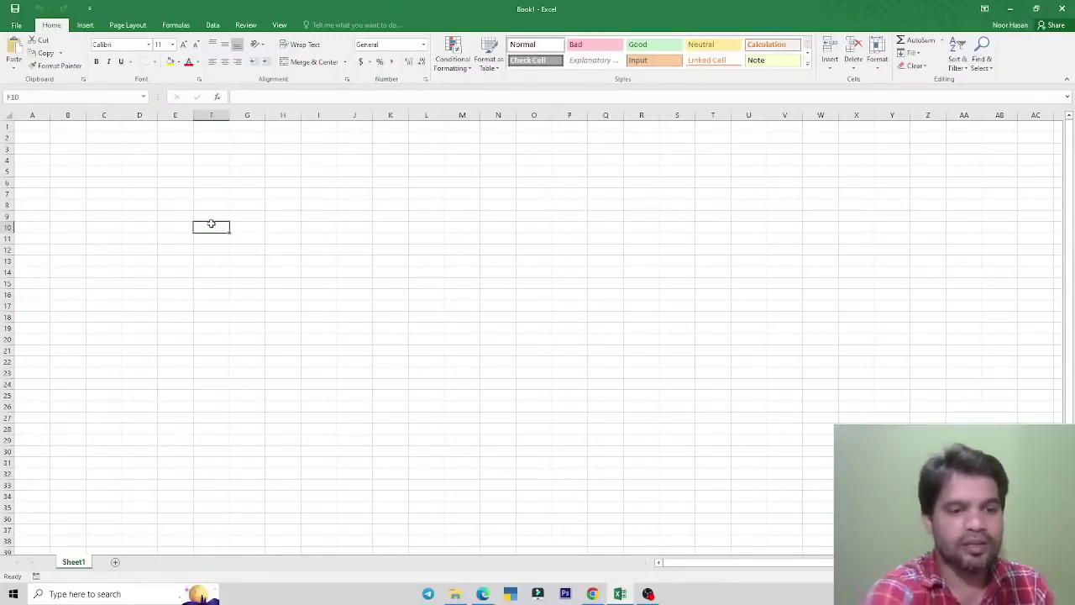
pyautogui.click(345, 250)
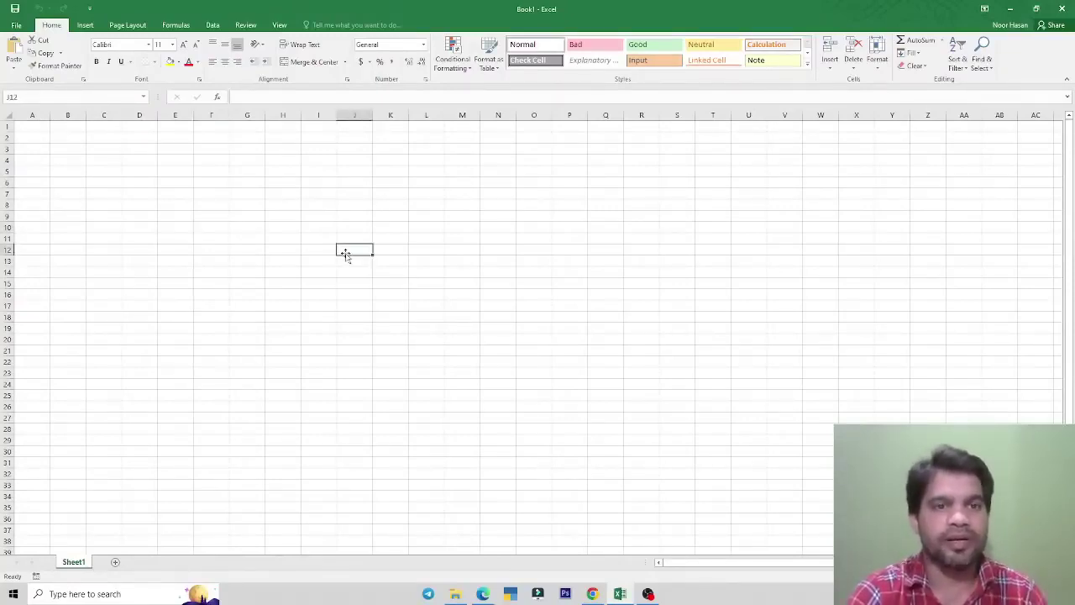
pyautogui.click(393, 243)
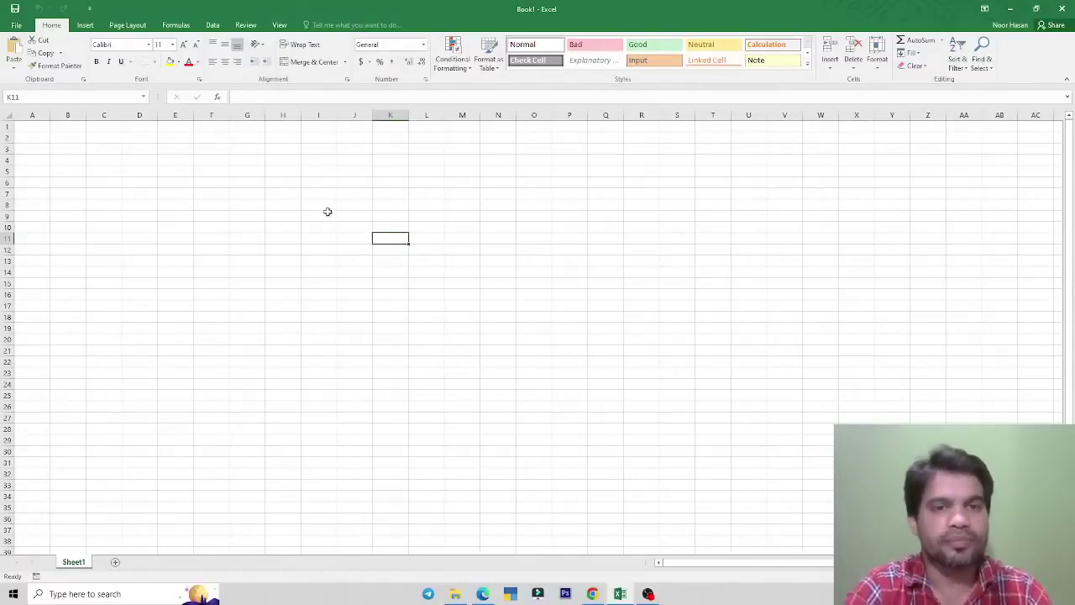
pyautogui.moveTo(328, 210); pyautogui.dragTo(338, 211)
pyautogui.click(447, 215)
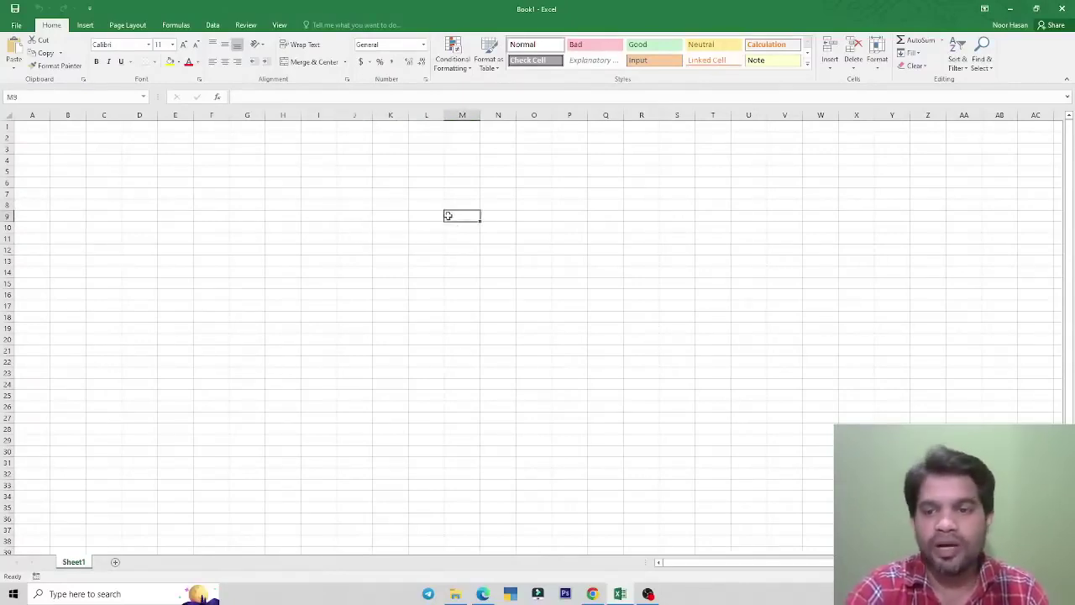
pyautogui.click(407, 272)
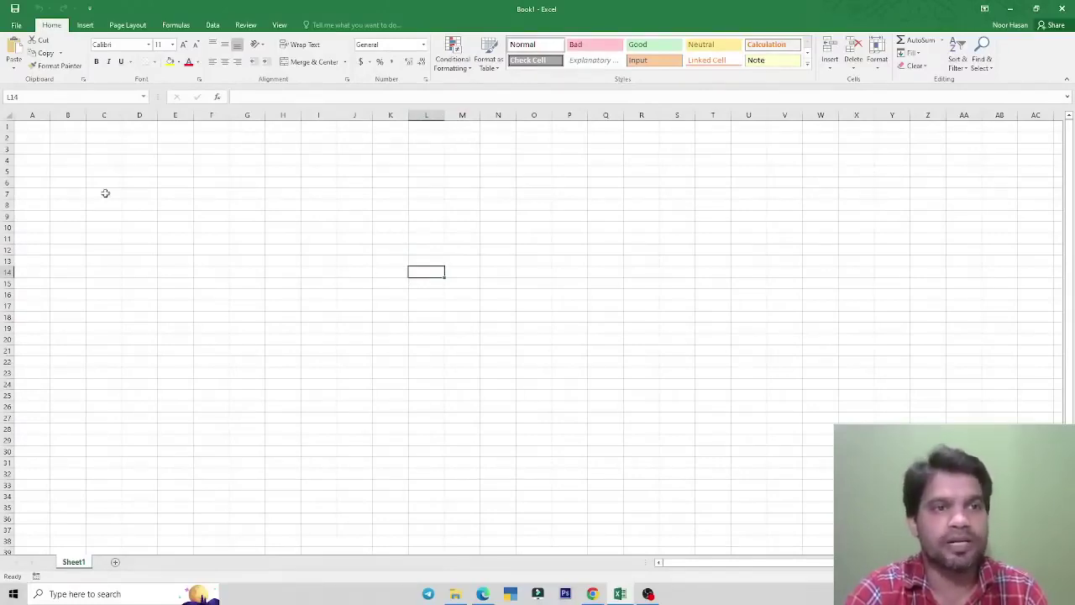
pyautogui.moveTo(426, 267); pyautogui.dragTo(425, 194)
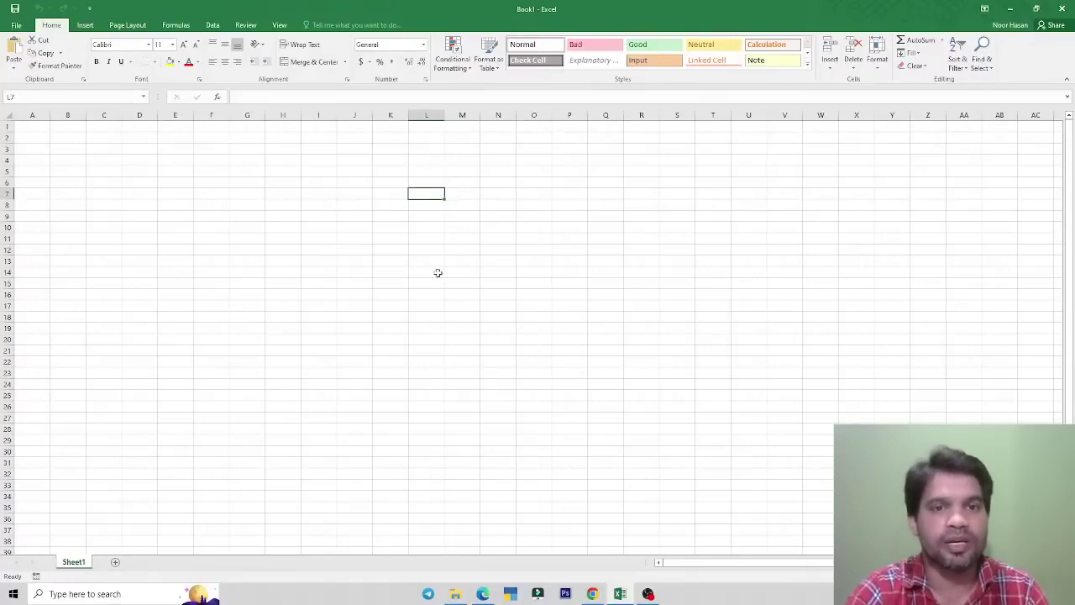
pyautogui.click(490, 272)
pyautogui.click(461, 270)
pyautogui.click(532, 258)
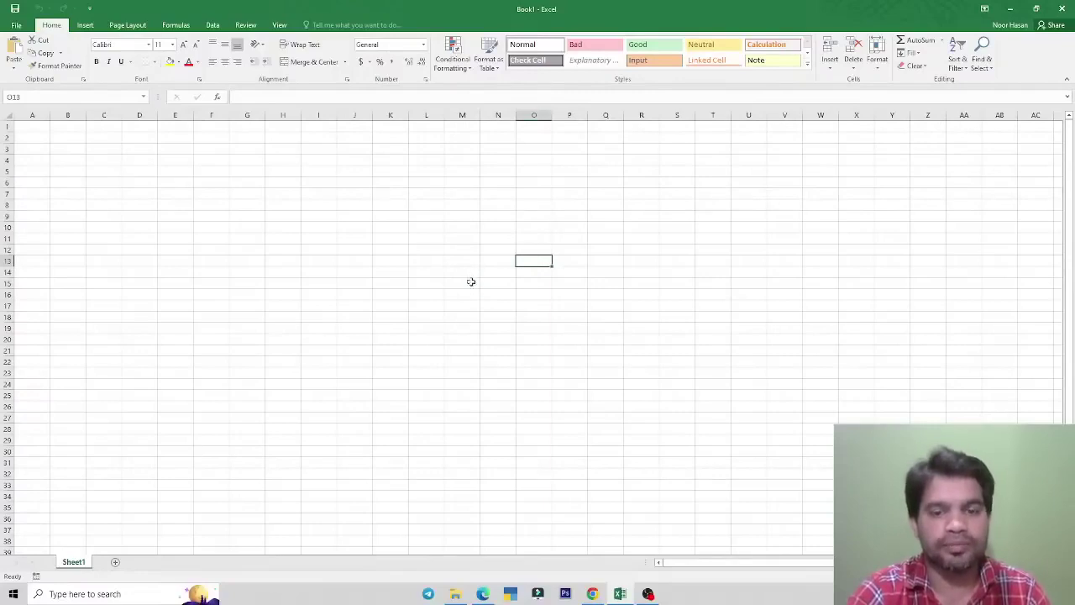
# - Switch to Edge to view the Introduction to Excel section of the PDF notes, and return to the blank Excel workbook
pyautogui.click(484, 595)
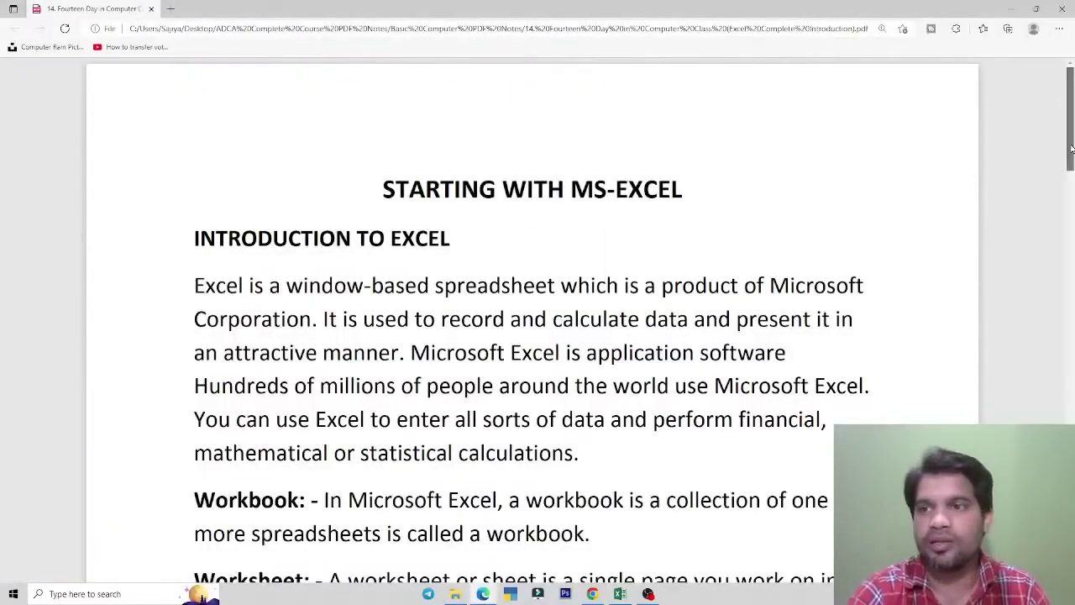
pyautogui.scroll(-1, 1070, 157)
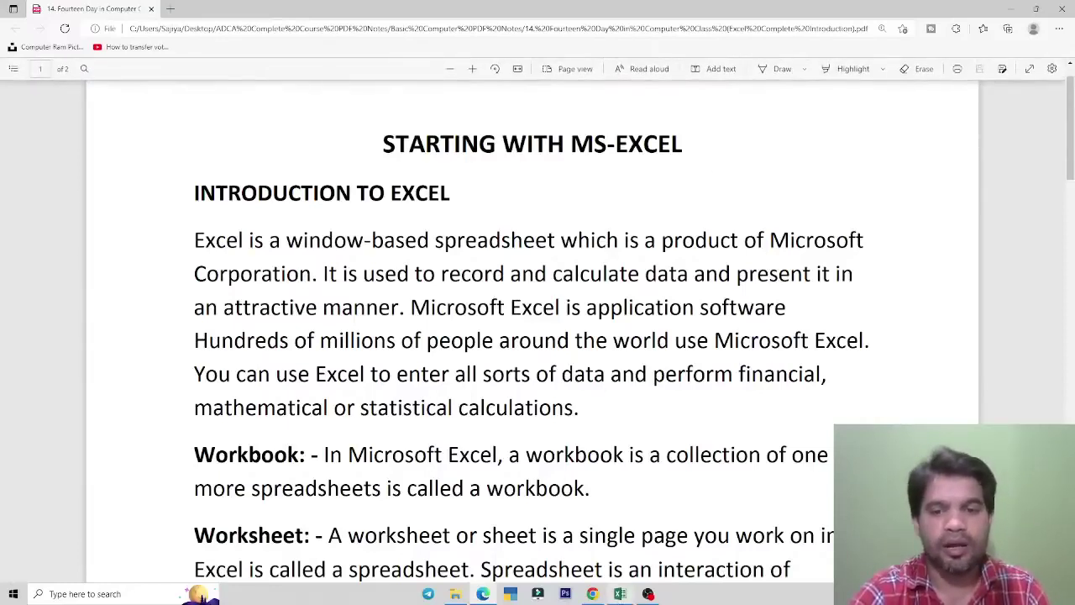
pyautogui.click(619, 593)
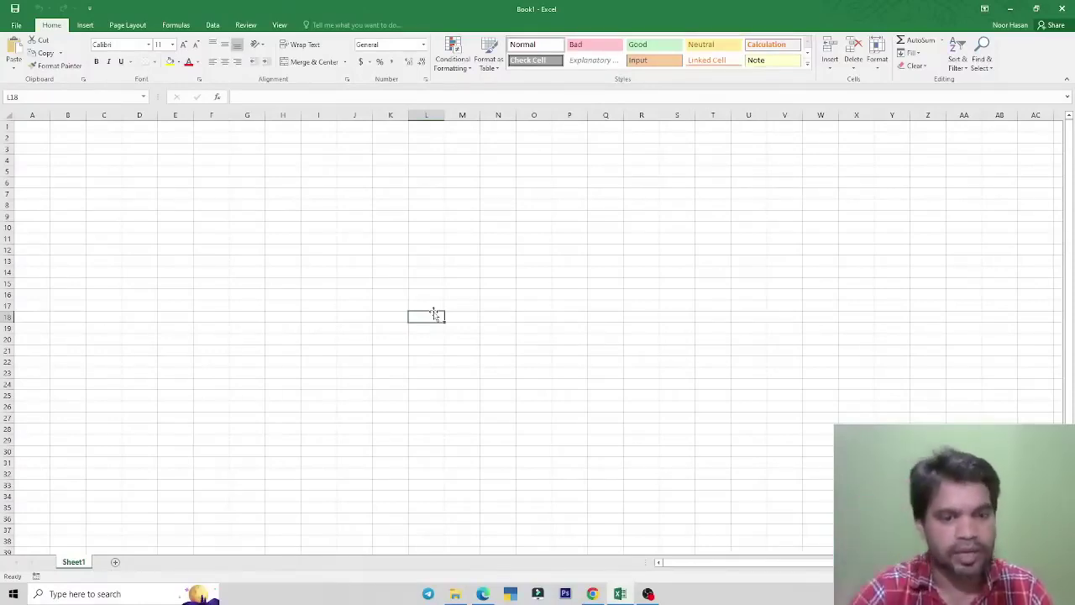
pyautogui.click(433, 247)
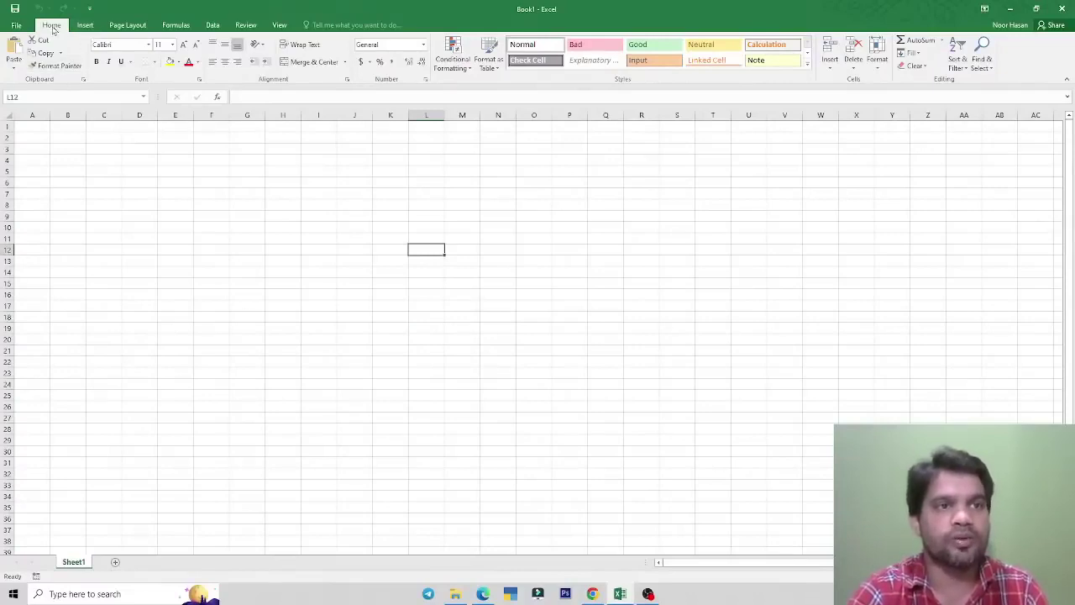
# - Look through the Insert, Formulas, Data, Review and View command sets
pyautogui.click(85, 25)
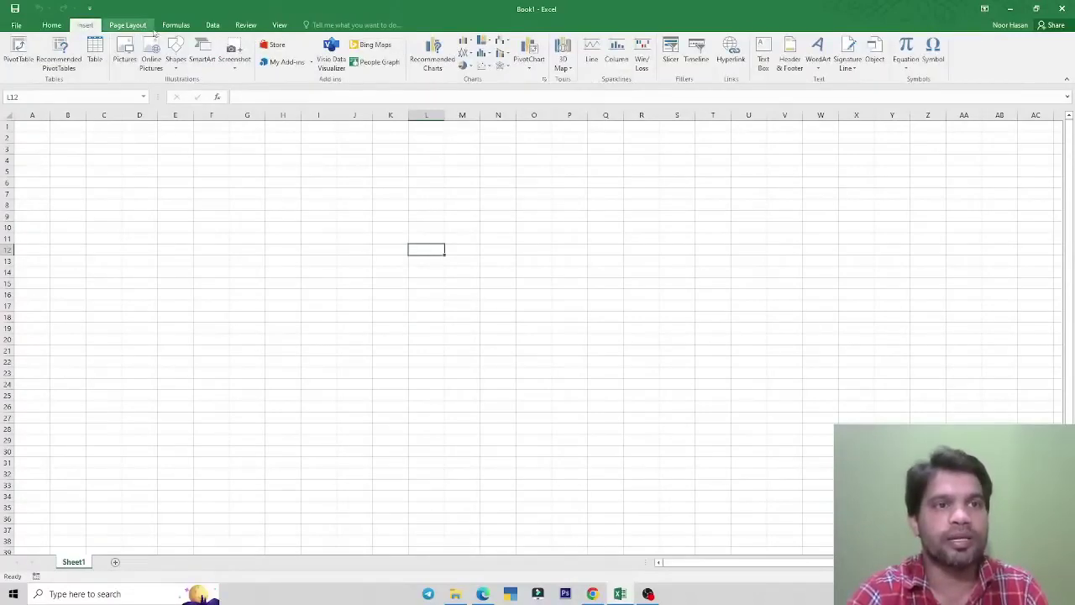
pyautogui.click(176, 26)
pyautogui.click(212, 25)
pyautogui.click(246, 25)
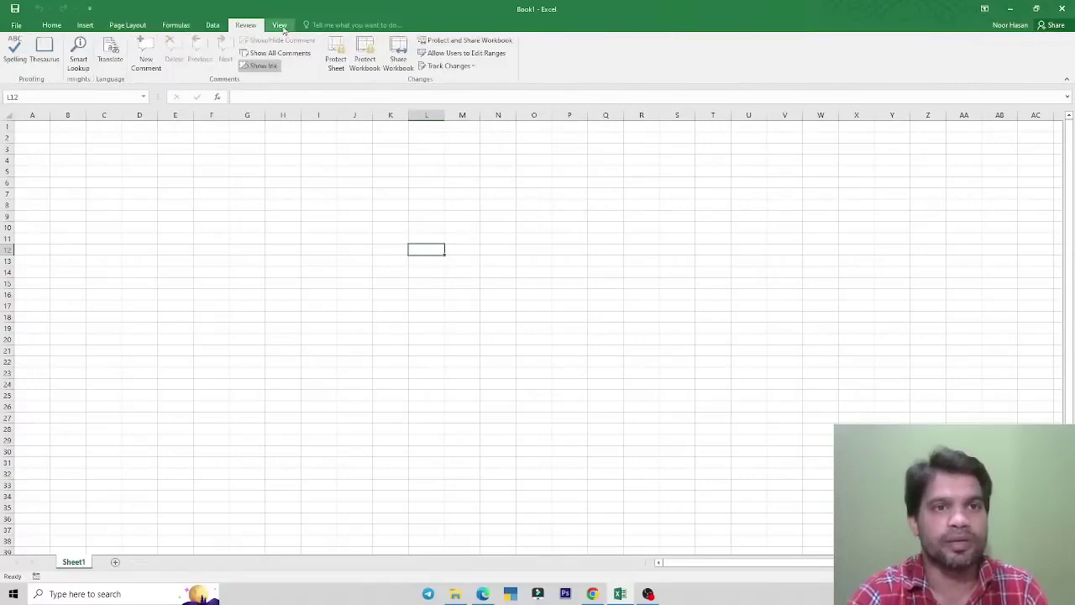
pyautogui.click(279, 25)
# - Examine the formula commands and the list of Logical functions in the function library
pyautogui.click(176, 25)
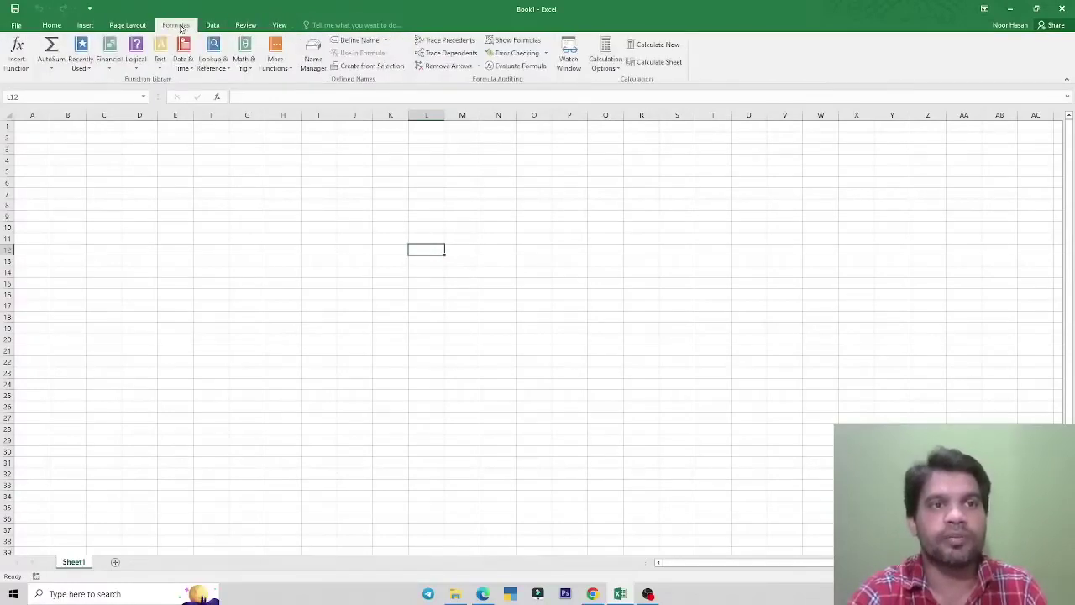
pyautogui.click(95, 72)
pyautogui.click(114, 69)
pyautogui.click(137, 67)
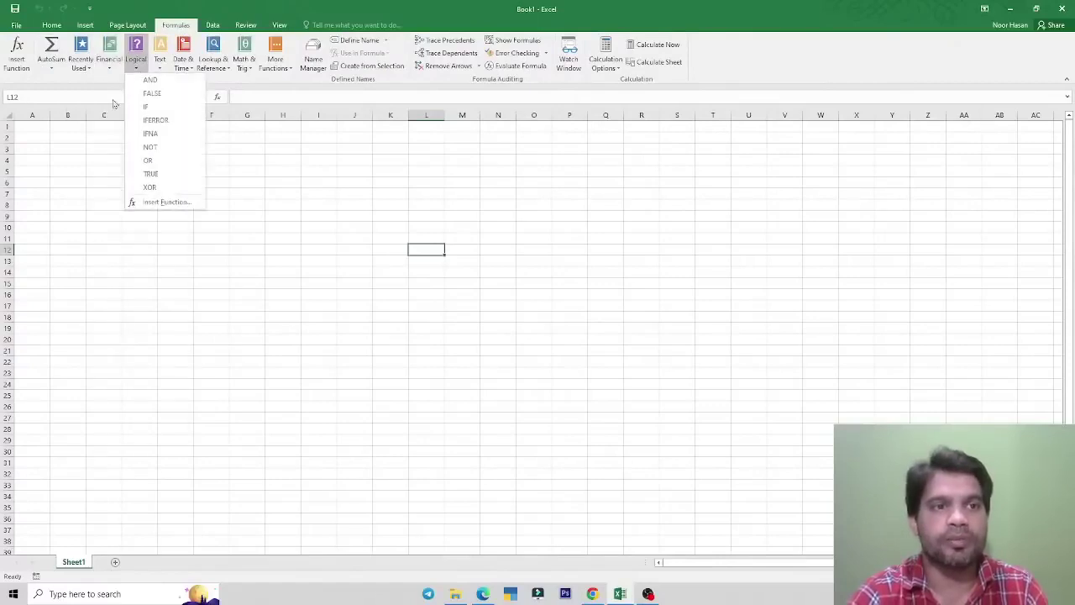
pyautogui.click(252, 242)
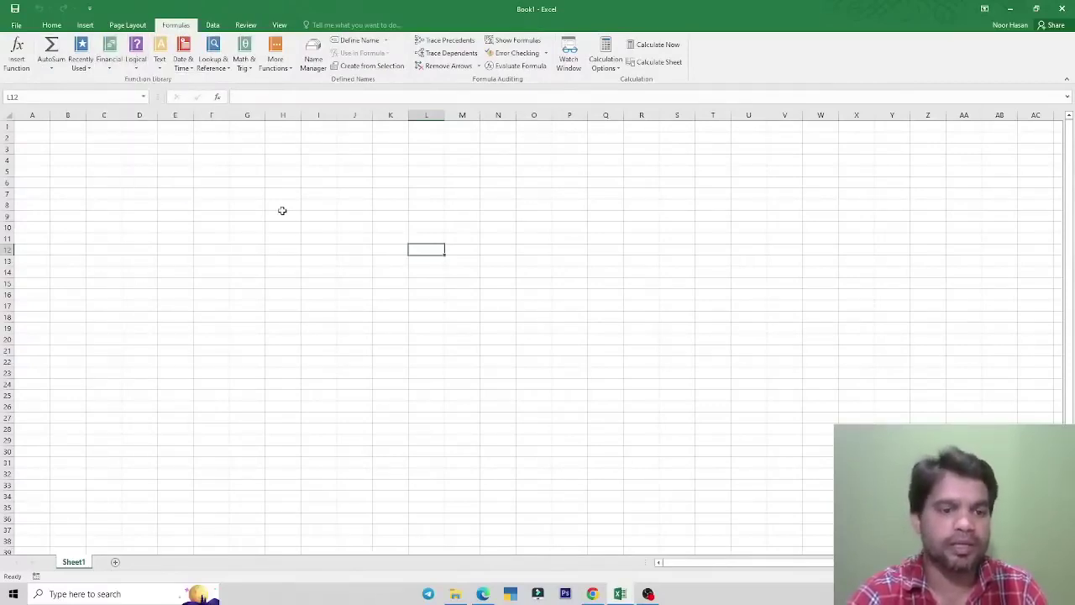
pyautogui.click(282, 214)
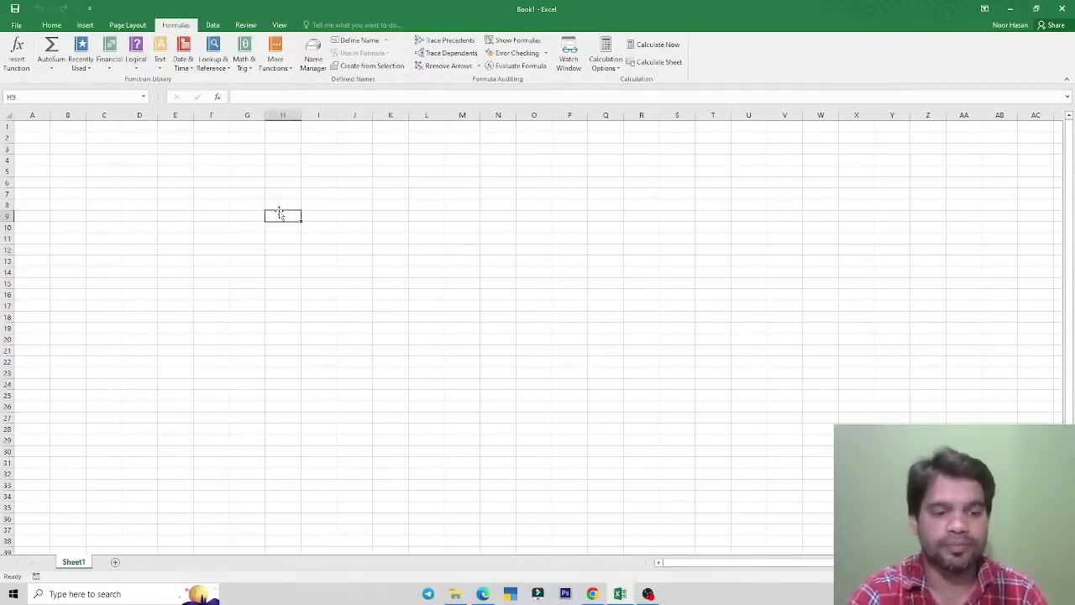
pyautogui.click(40, 128)
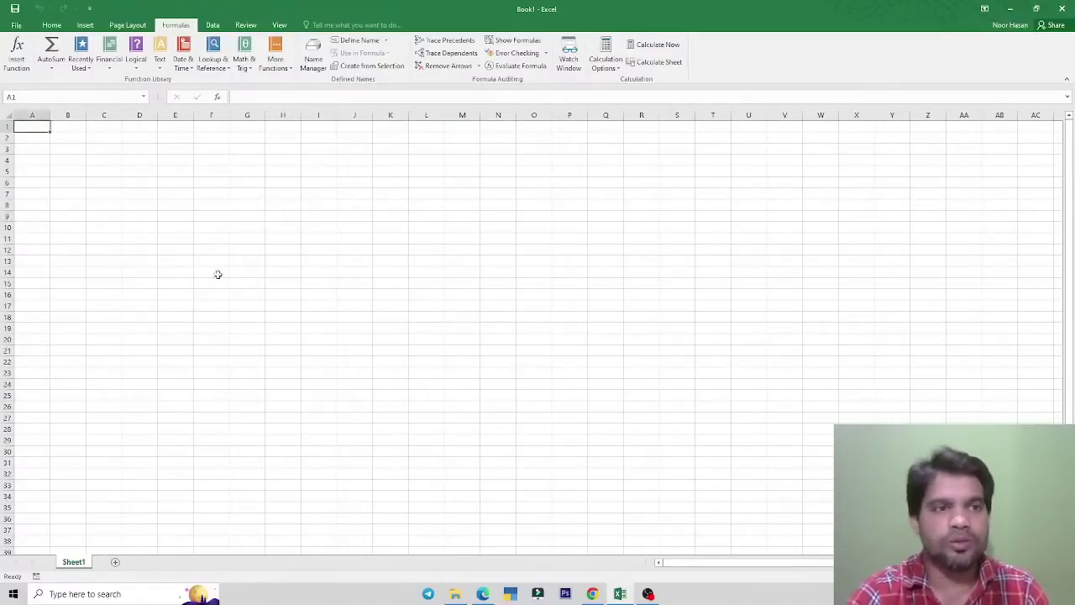
pyautogui.click(160, 272)
pyautogui.click(38, 128)
pyautogui.click(57, 157)
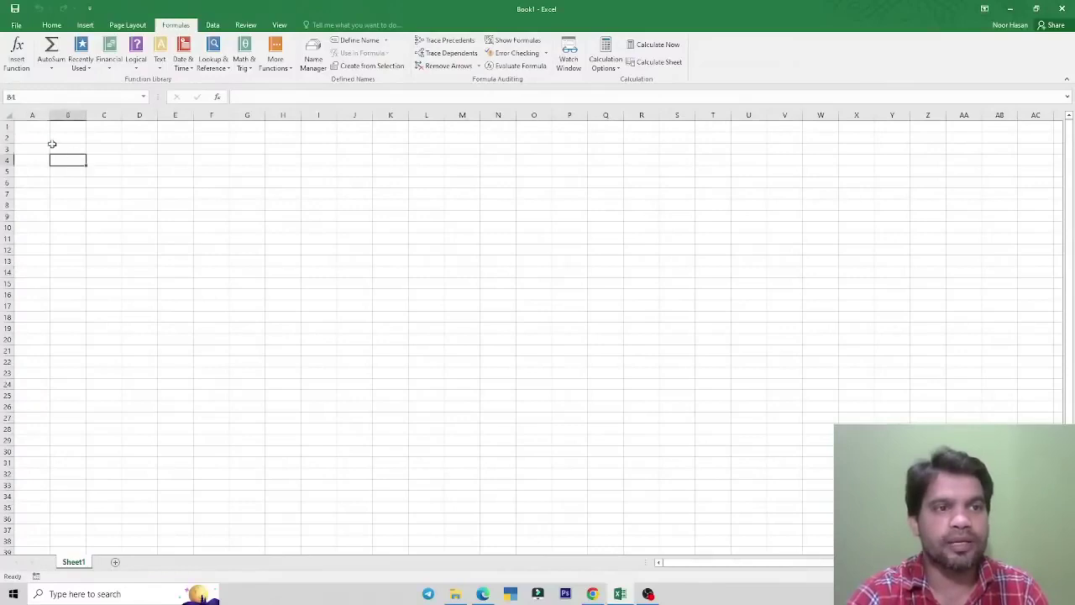
pyautogui.click(40, 127)
pyautogui.click(103, 194)
pyautogui.click(45, 128)
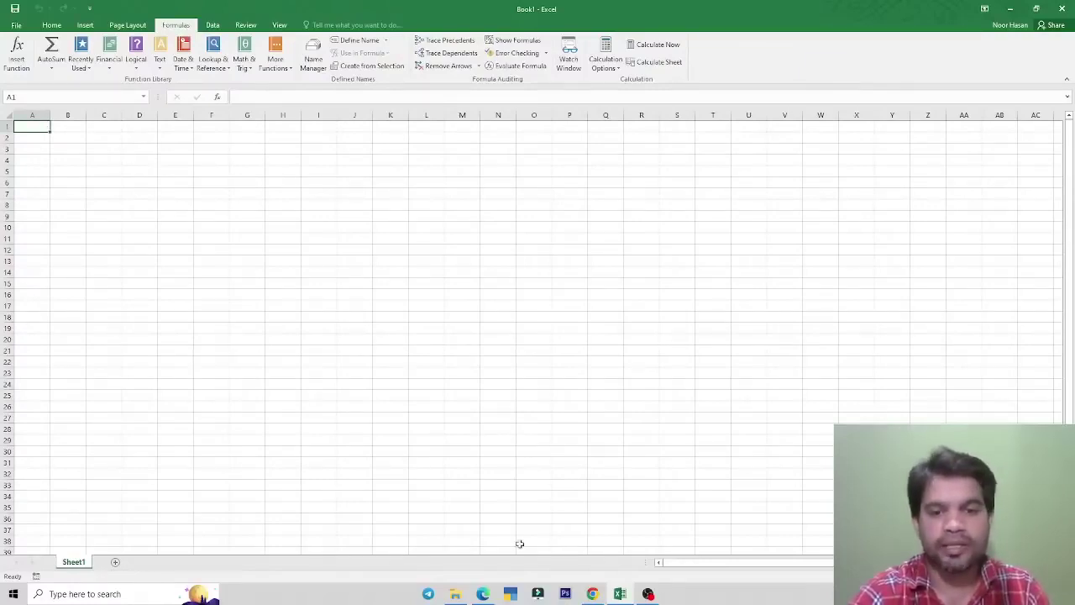
# - Switch to the PDF notes in Edge and read the introduction, briefly marking the word "spreadsheet" in its first sentence
pyautogui.click(483, 596)
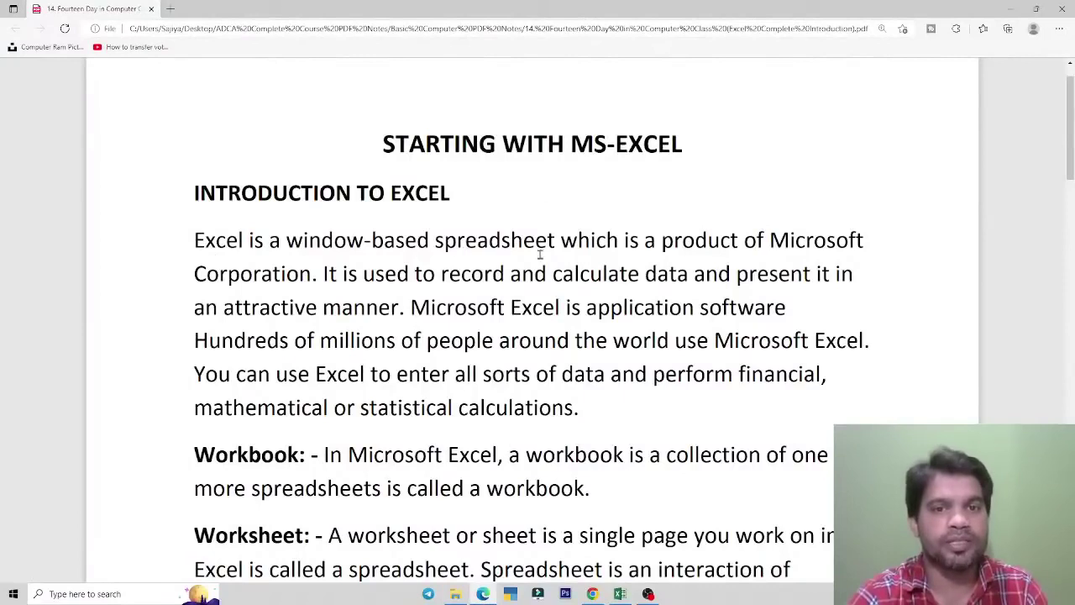
pyautogui.moveTo(436, 244); pyautogui.dragTo(511, 244)
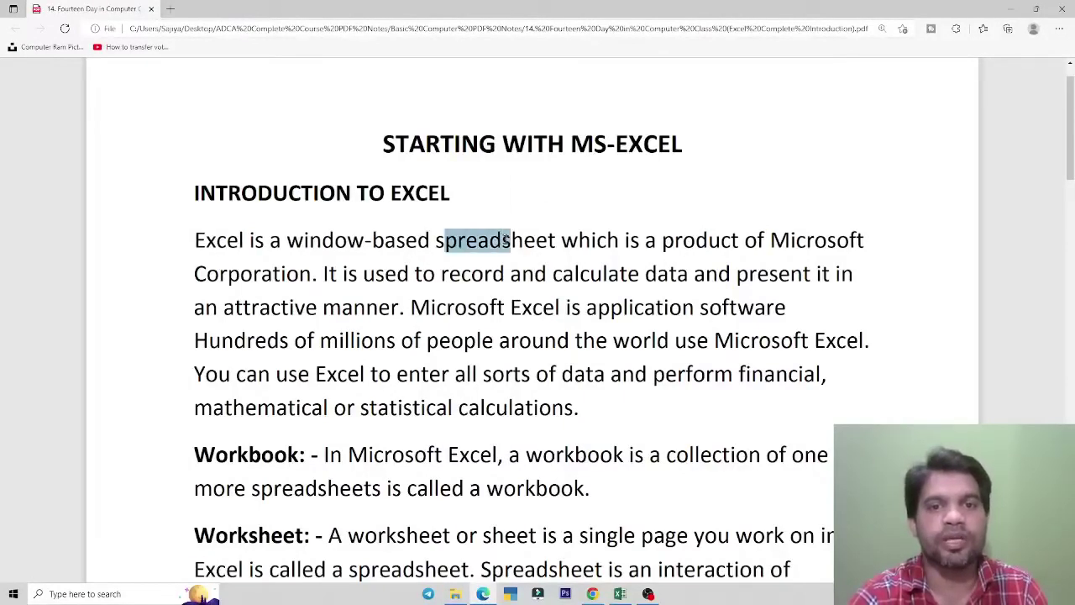
pyautogui.click(520, 246)
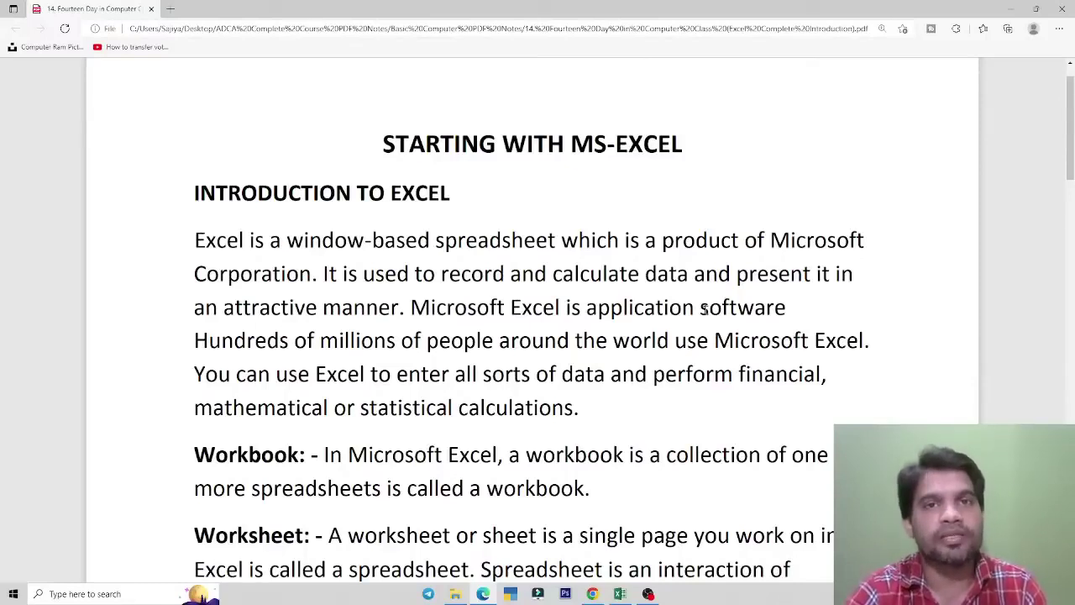
# - Compare the PDF introduction with the blank Excel workbook, finishing in Excel with cell I11 selected
pyautogui.click(619, 593)
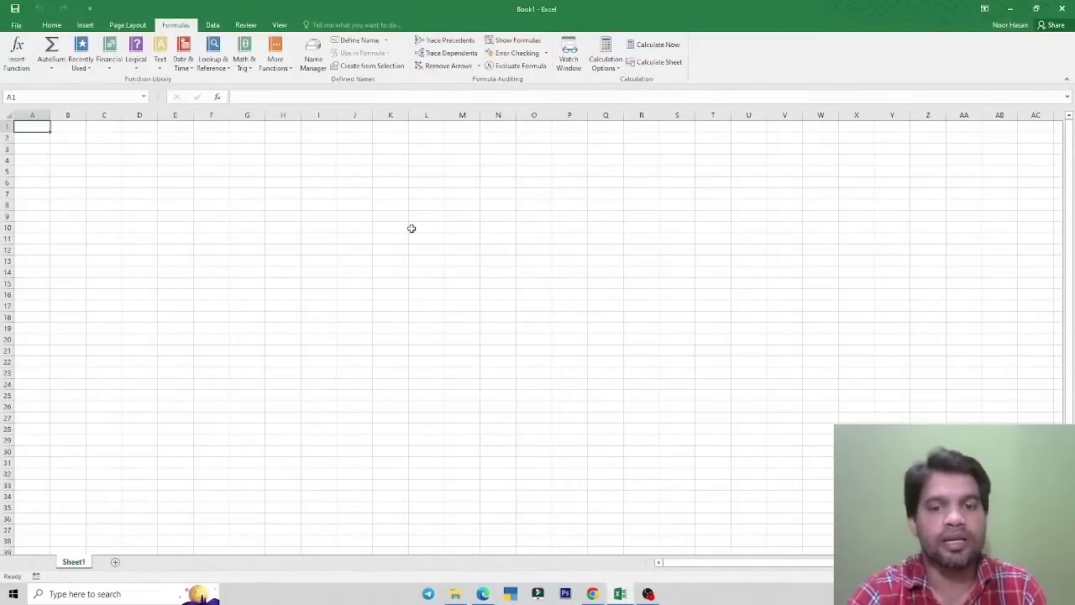
pyautogui.click(482, 593)
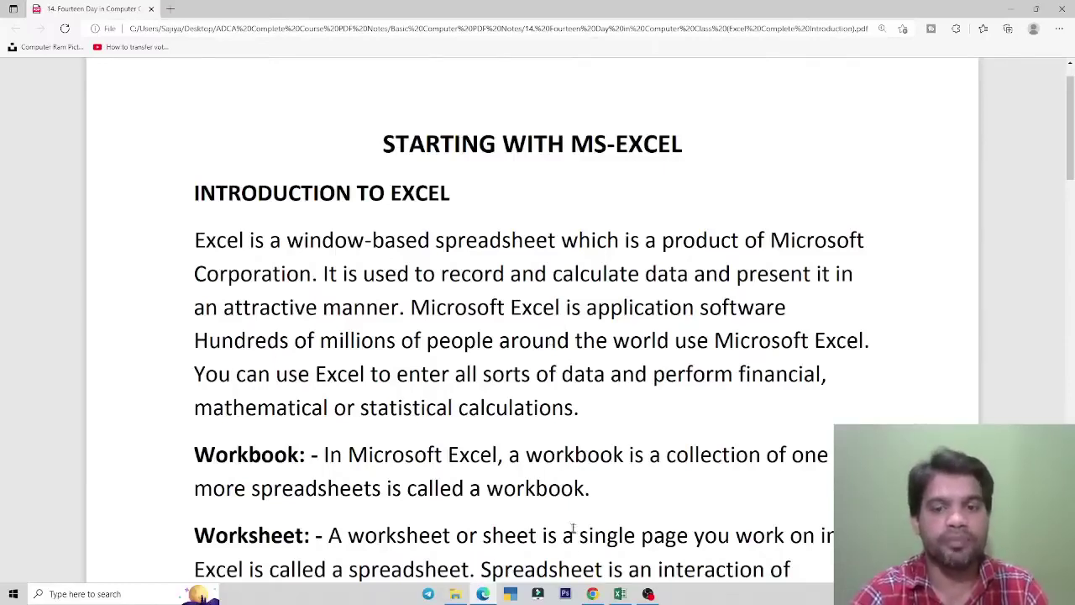
pyautogui.click(619, 594)
pyautogui.click(310, 239)
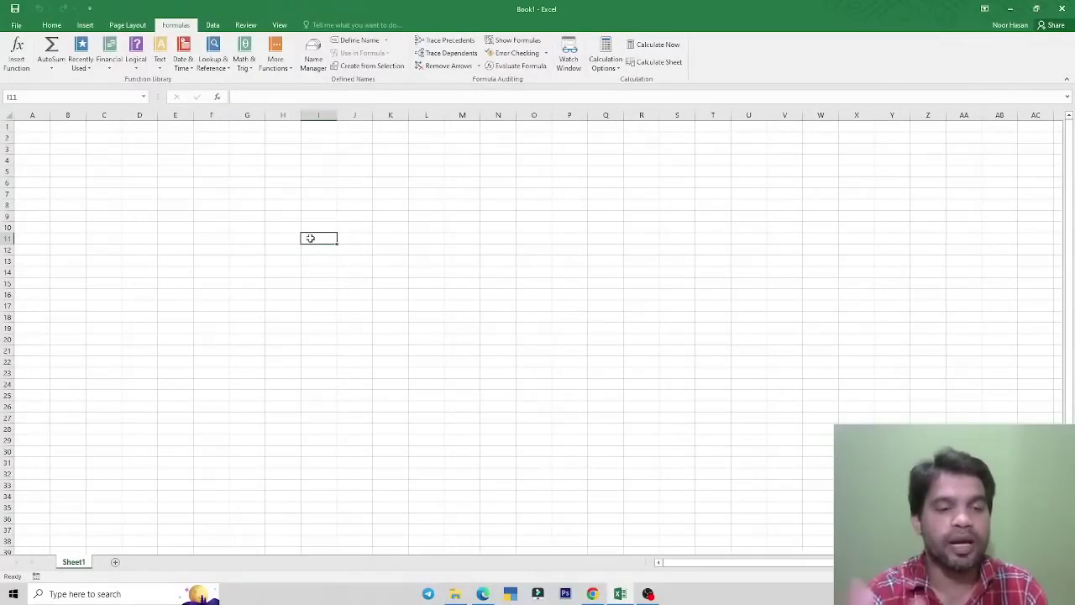
# - Switch to the PDF notes in Edge, read on to the Workbook definition and select the term "Workbook"
pyautogui.click(483, 594)
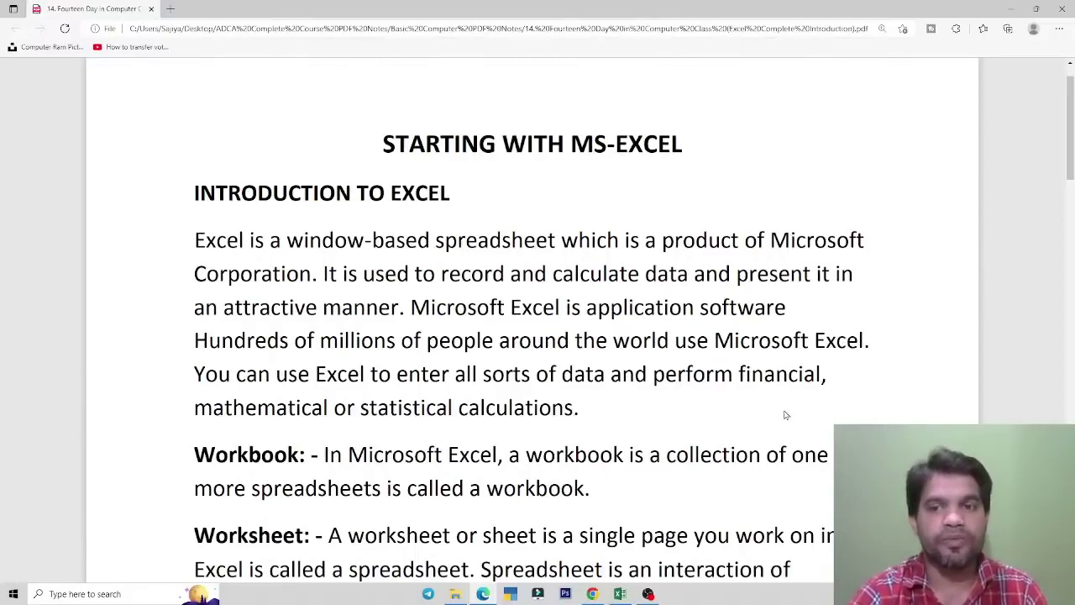
pyautogui.moveTo(804, 378); pyautogui.dragTo(752, 376)
pyautogui.click(750, 420)
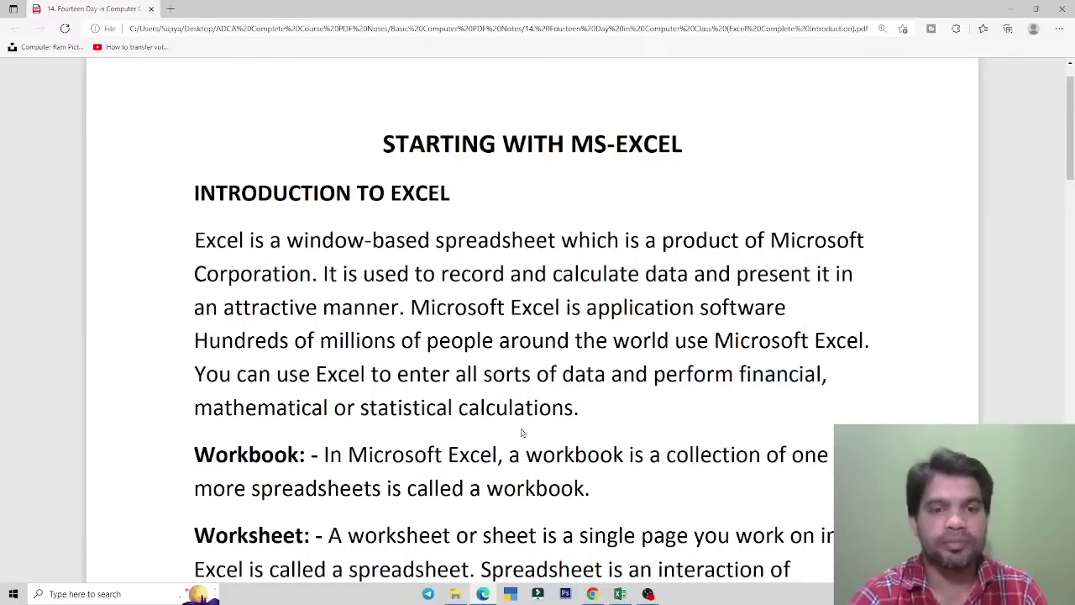
pyautogui.scroll(-1, 541, 299)
pyautogui.scroll(-2, 537, 275)
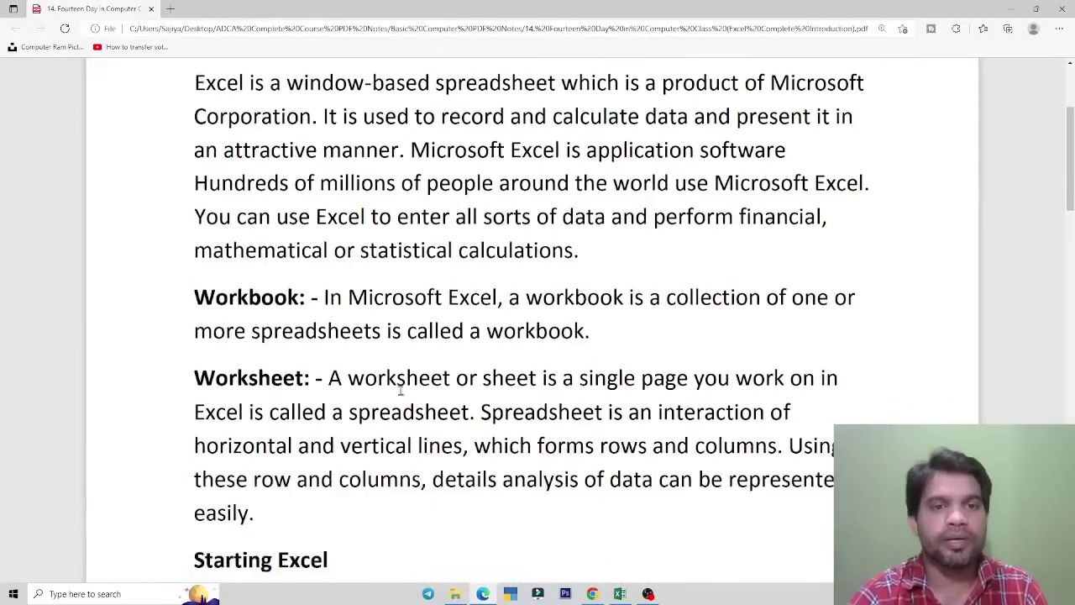
pyautogui.scroll(1, 539, 302)
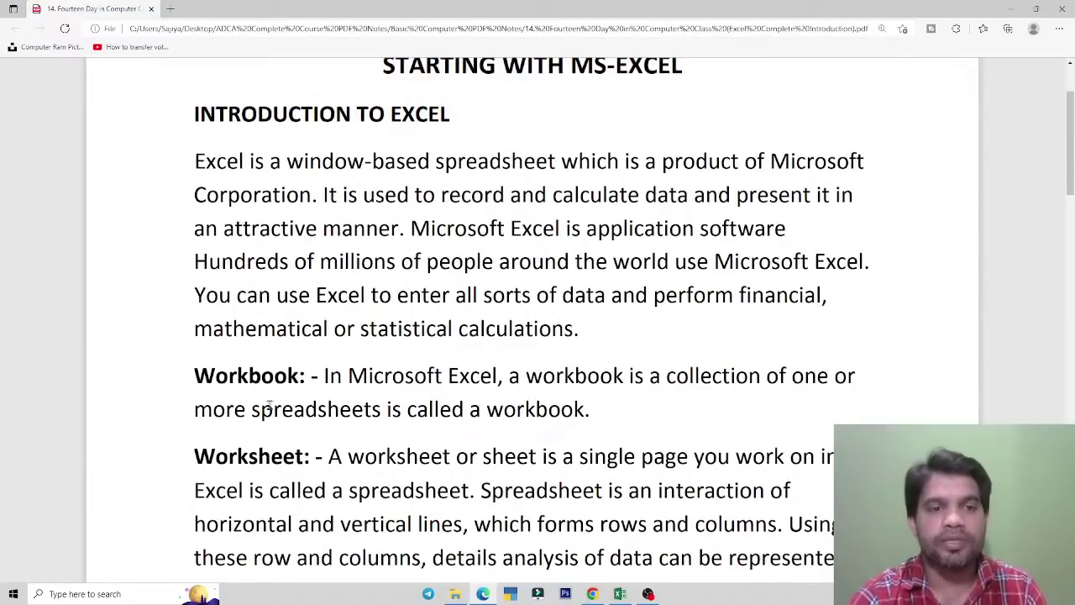
pyautogui.moveTo(196, 375); pyautogui.dragTo(302, 377)
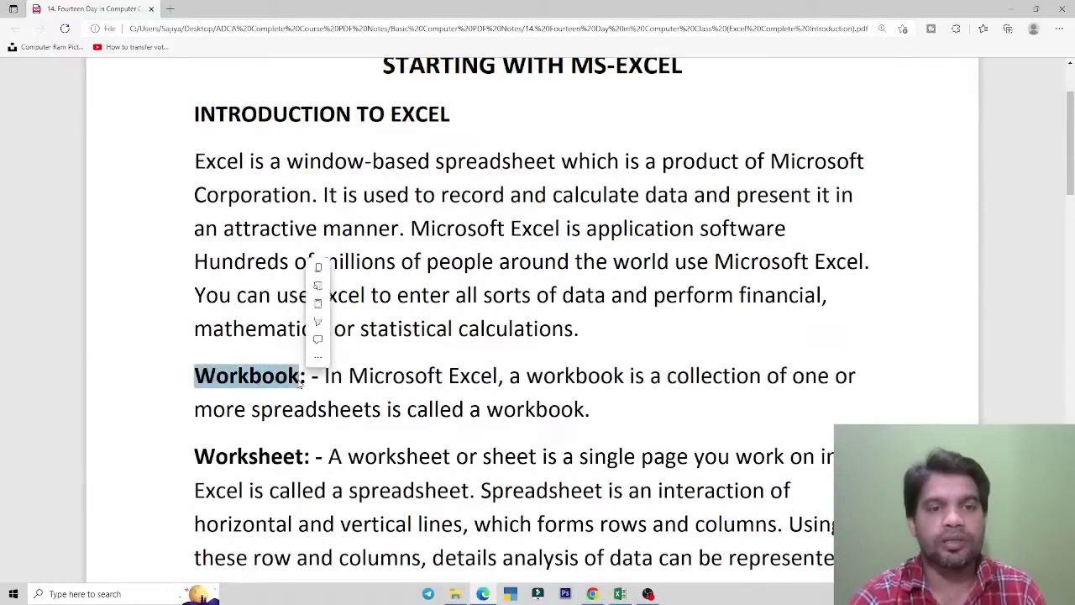
# - Switch to the Excel workbook and select cell P17
pyautogui.hotkey('alt', 'Tab')
pyautogui.click(319, 237)
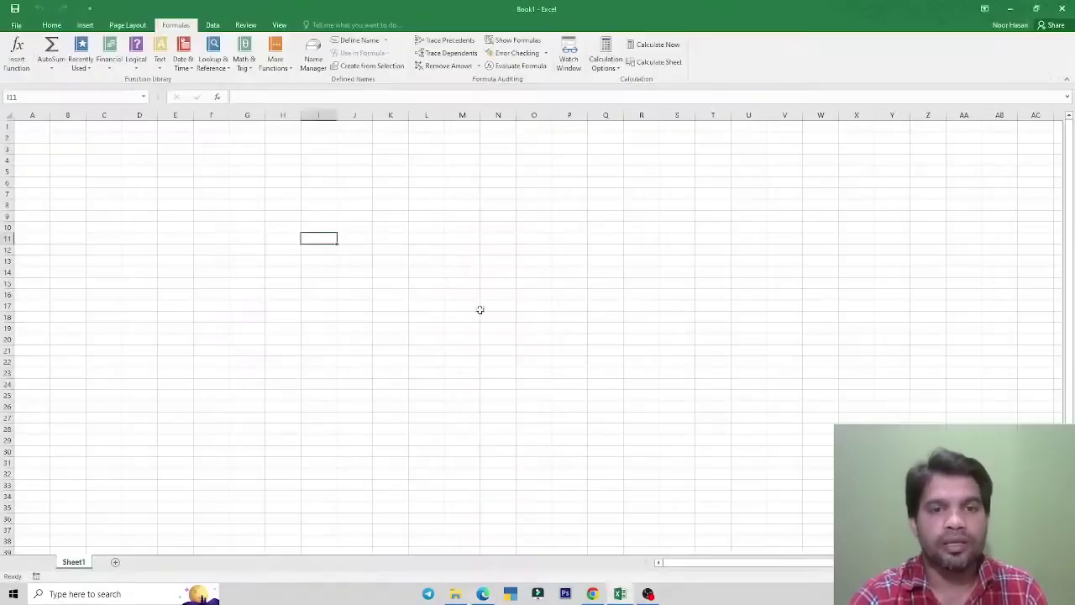
pyautogui.click(559, 307)
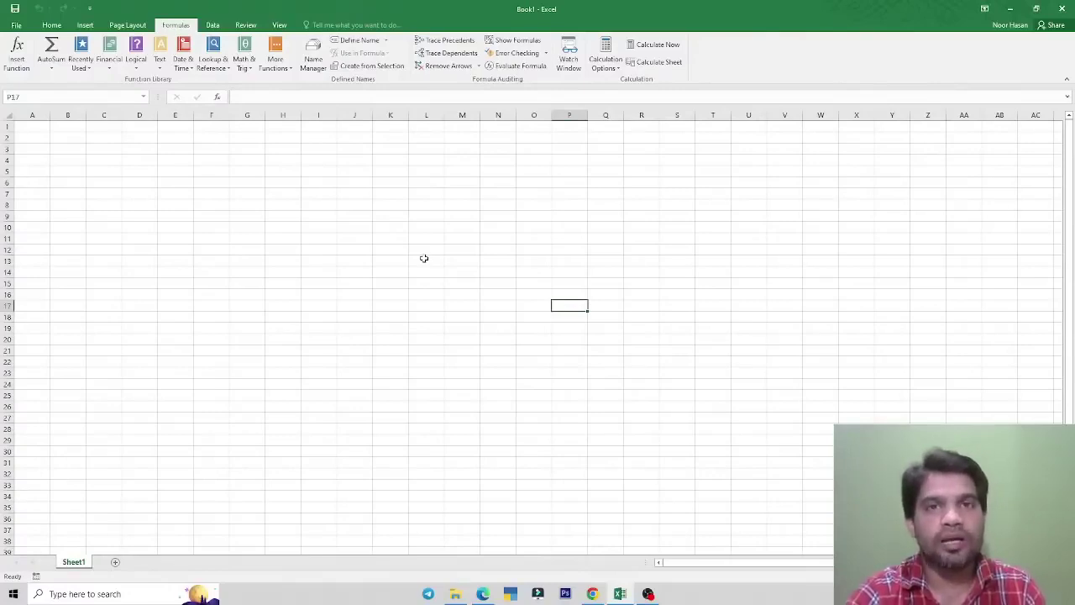
# - Reread the Workbook definition in the Edge notes, clear the text selection there and return to Excel
pyautogui.hotkey('alt', 'Tab')
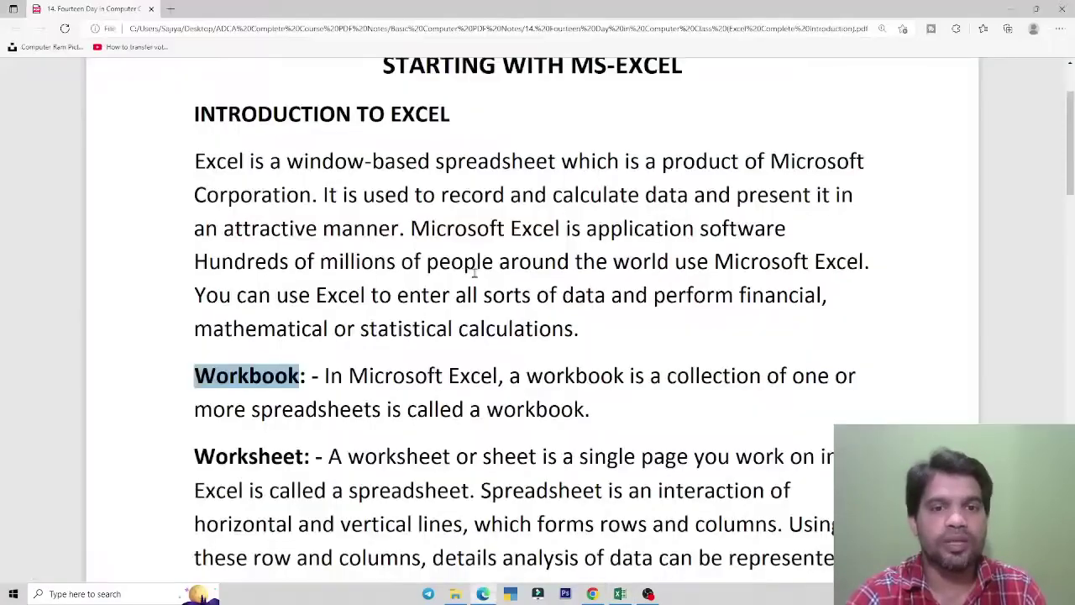
pyautogui.click(393, 356)
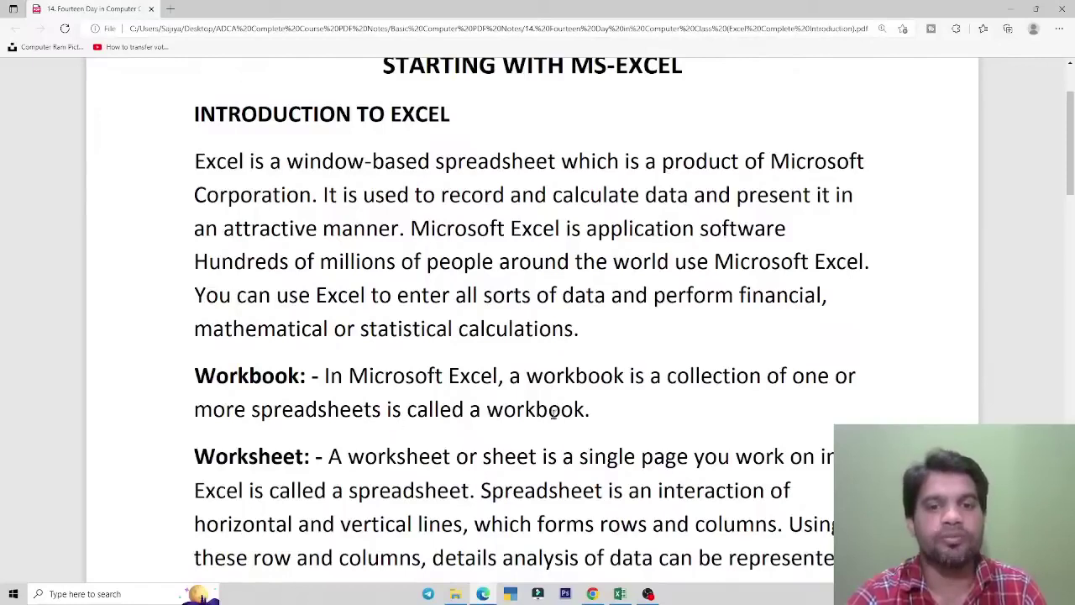
pyautogui.hotkey('alt', 'Tab')
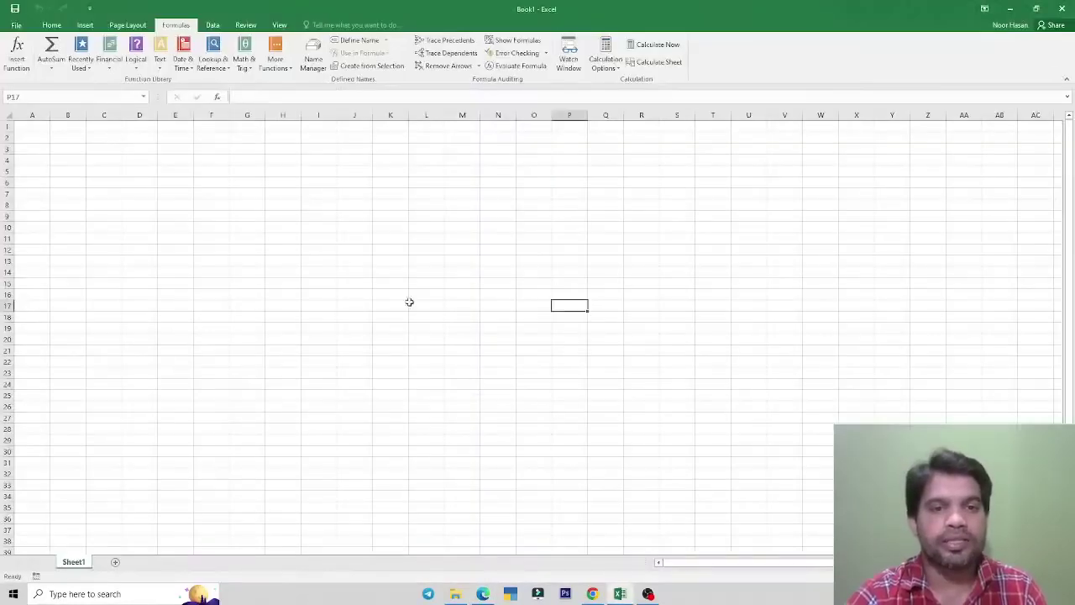
# - Relate the Workbook definition in the Edge notes to the blank Excel sheet by selecting cells N20, I9 and finally B13
pyautogui.click(484, 332)
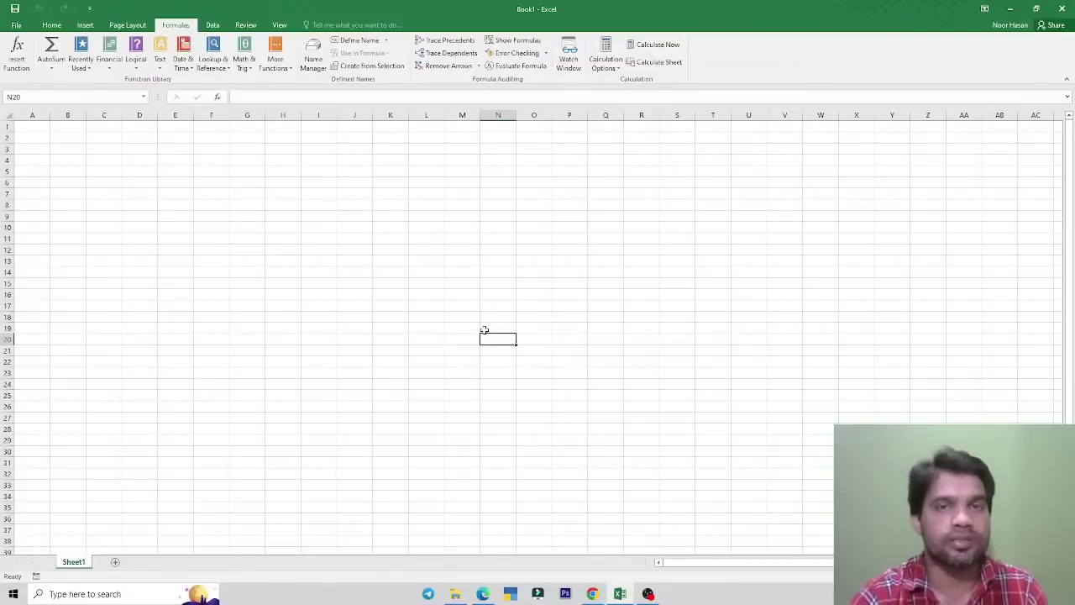
pyautogui.click(305, 212)
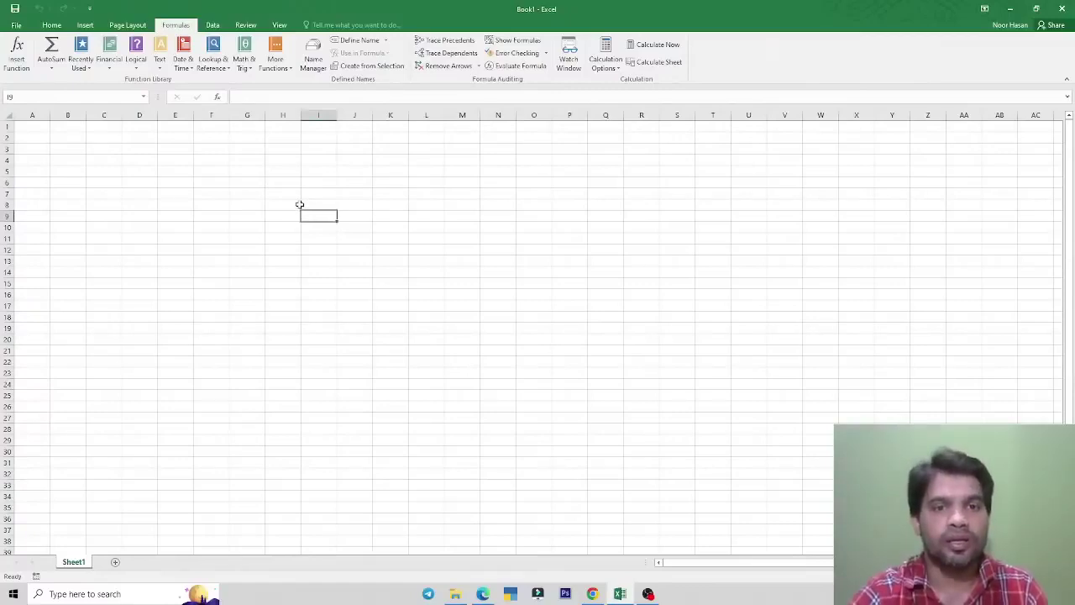
pyautogui.hotkey('alt', 'Tab')
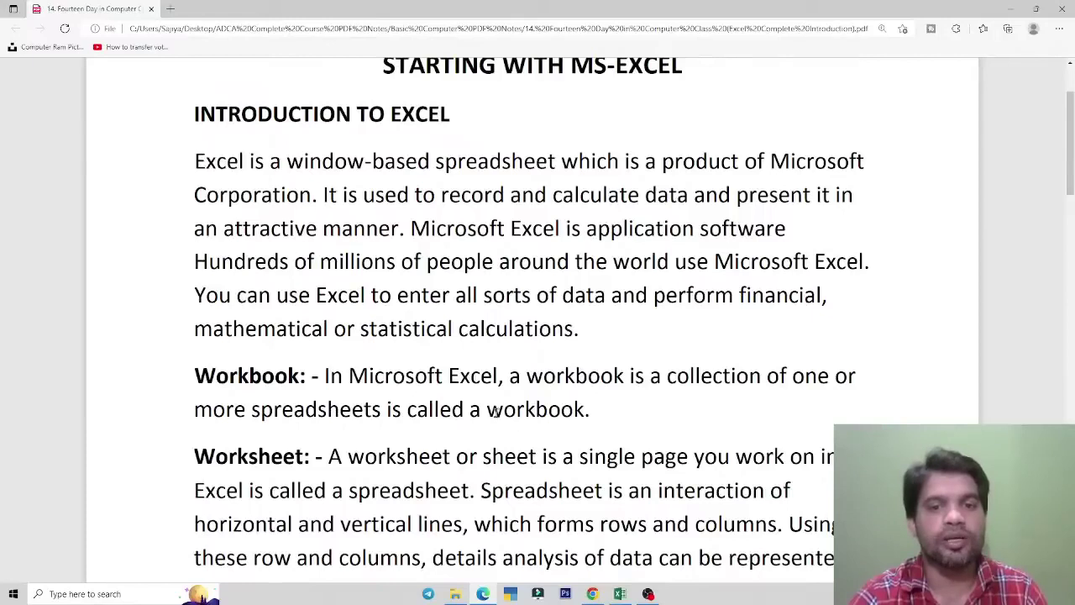
pyautogui.hotkey('alt', 'Tab')
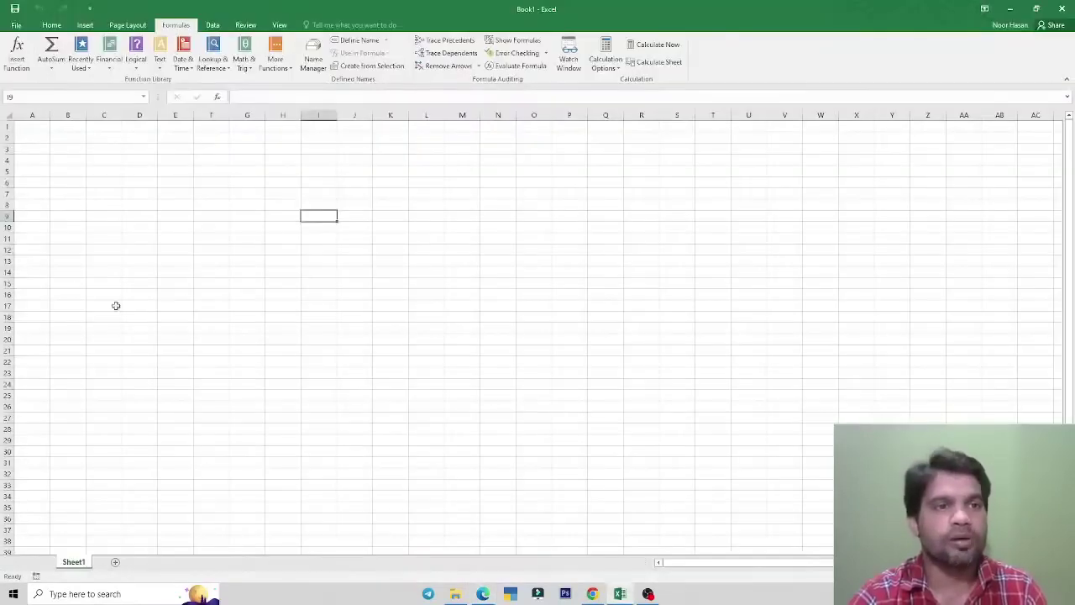
pyautogui.click(84, 259)
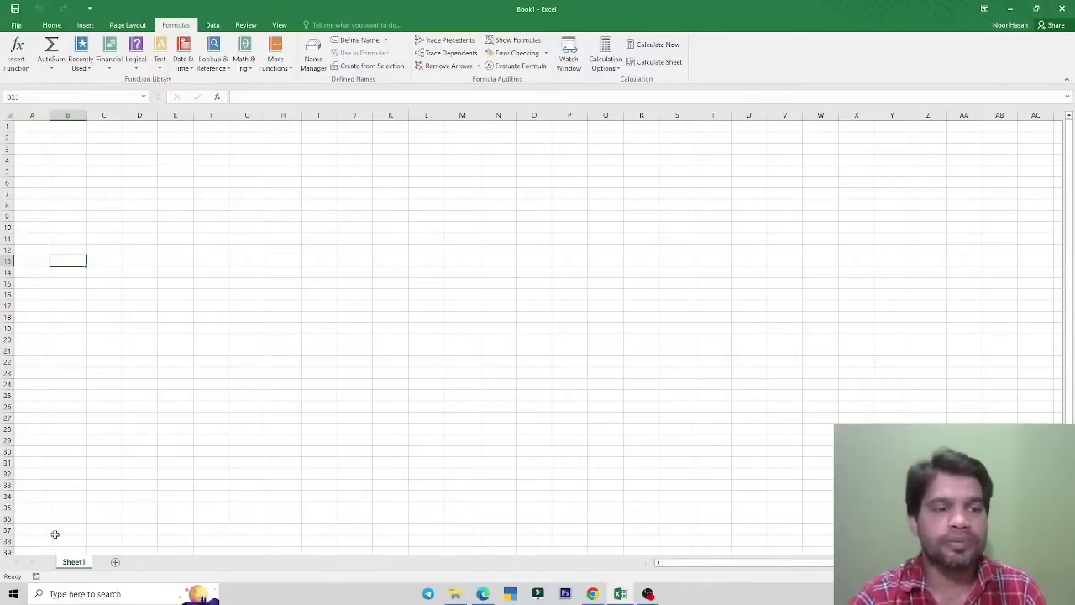
# - Add three new worksheets, Sheet2, Sheet3 and Sheet4, to the workbook after Sheet1
pyautogui.click(116, 562)
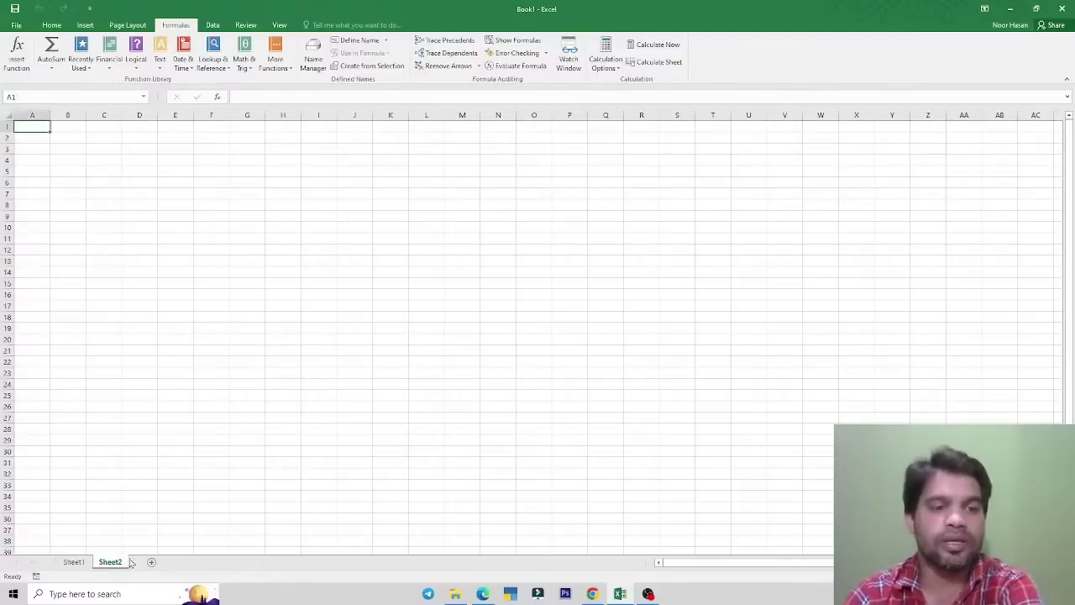
pyautogui.click(152, 562)
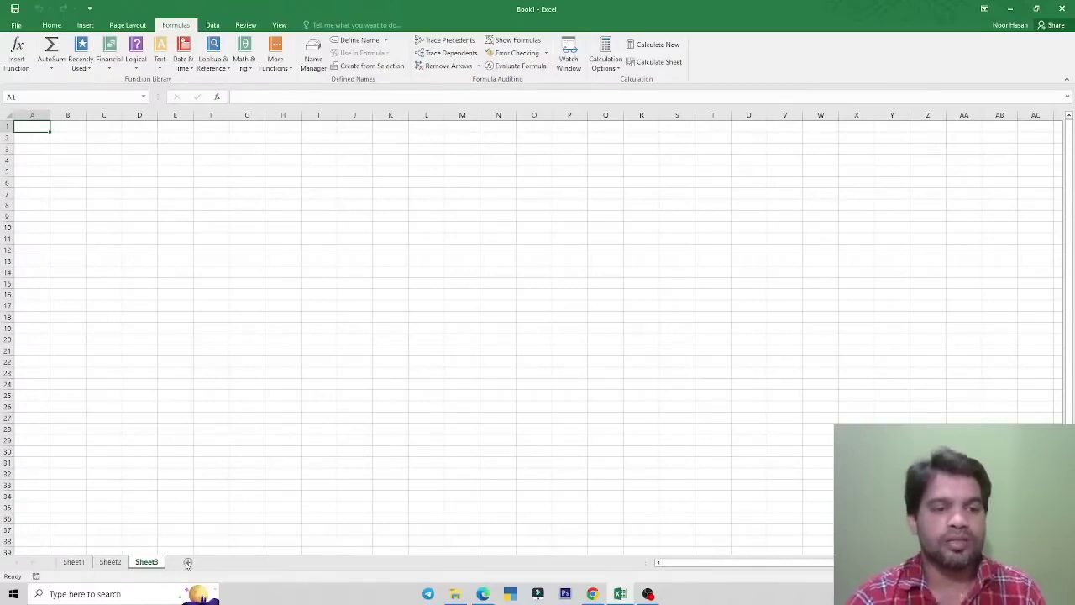
pyautogui.click(187, 562)
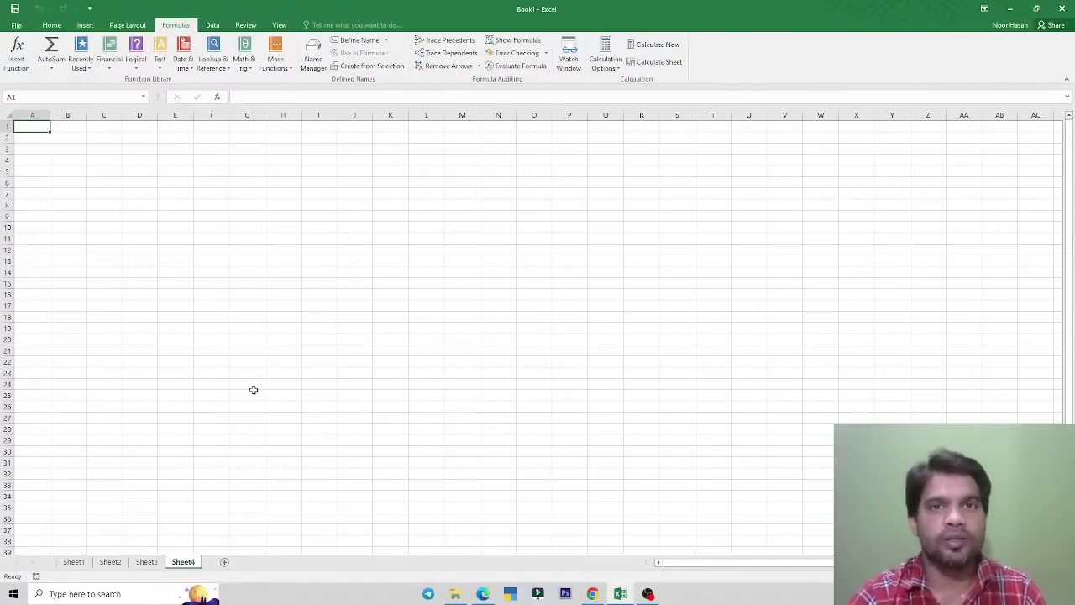
# - Switch to the Edge notes, highlight the term "Worksheet" at its definition, clear the selection, and return to Sheet1 in Excel
pyautogui.hotkey('alt', 'Tab')
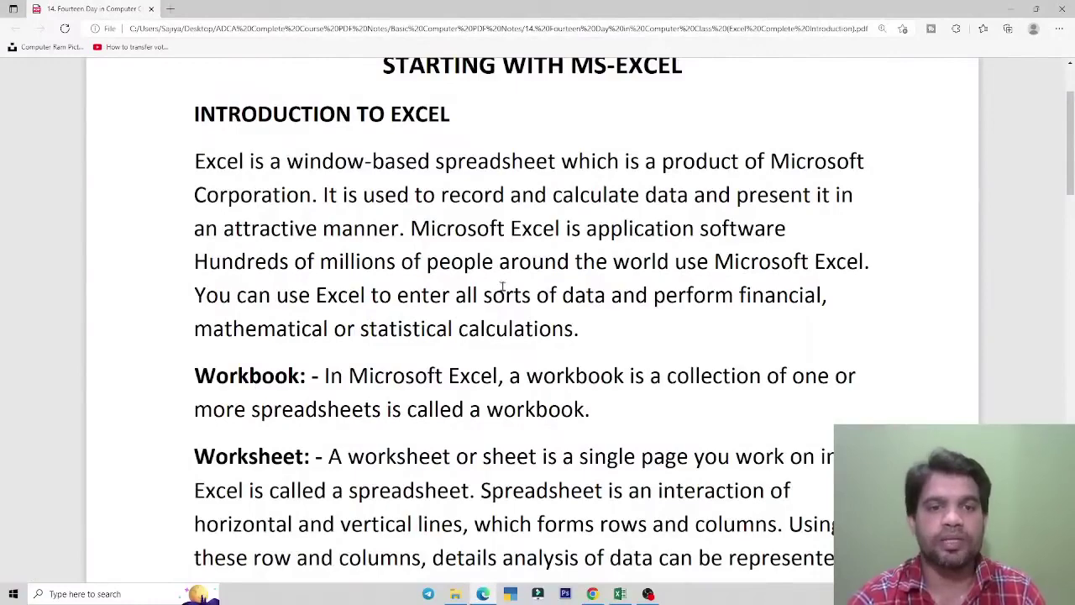
pyautogui.scroll(-2, 503, 287)
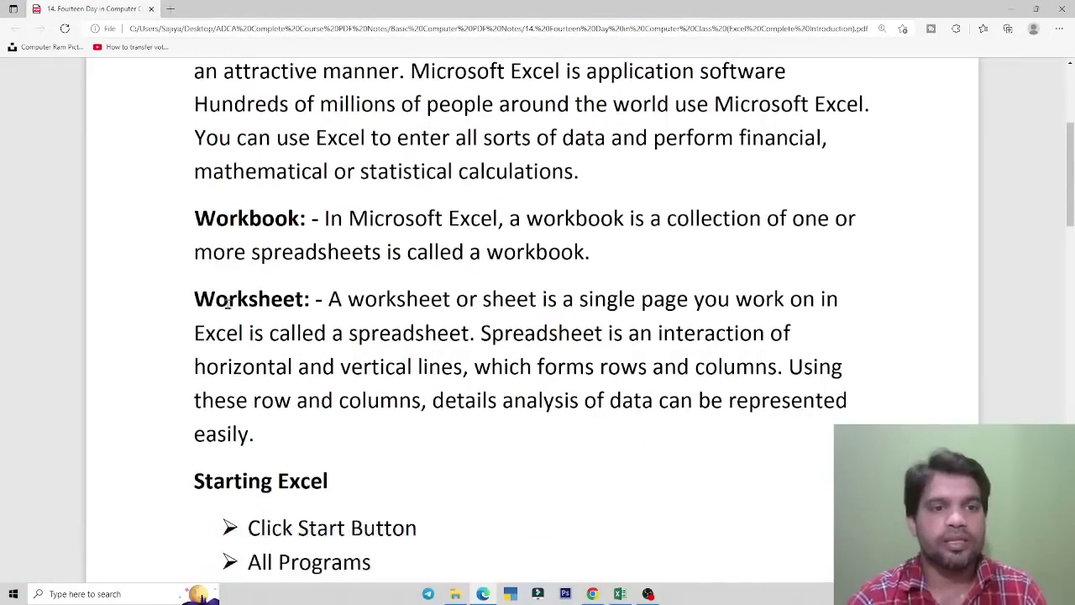
pyautogui.moveTo(195, 301); pyautogui.dragTo(304, 313)
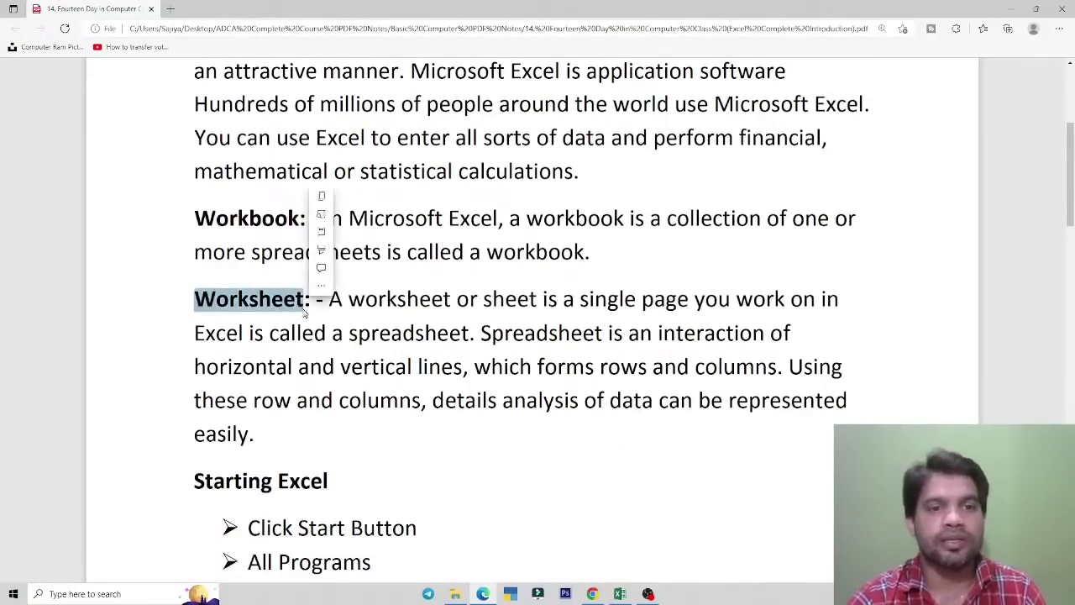
pyautogui.click(303, 311)
pyautogui.hotkey('alt', 'Tab')
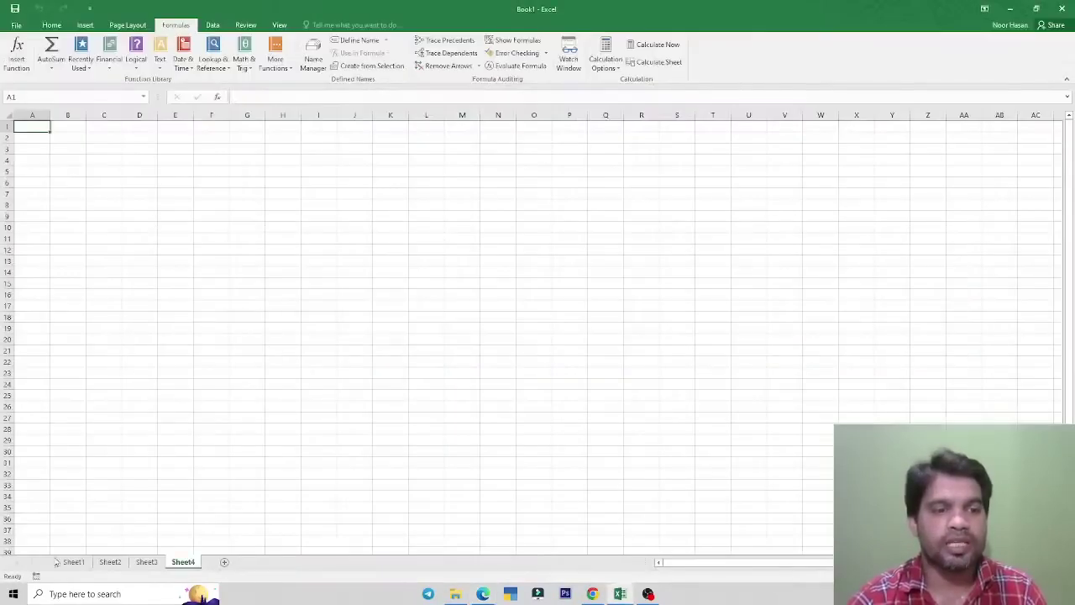
pyautogui.click(74, 563)
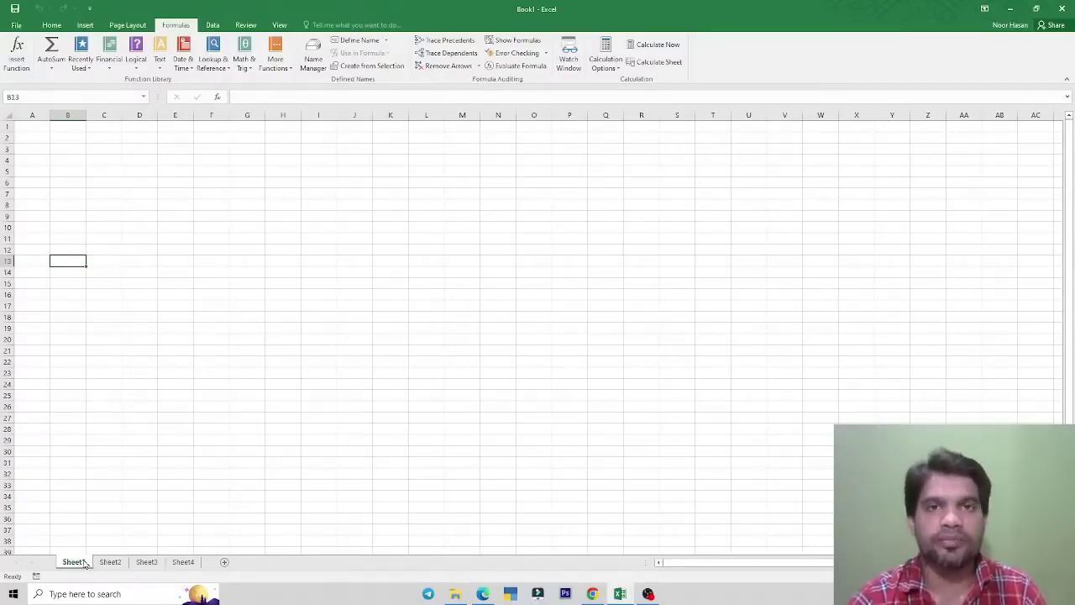
# - Check the Worksheet definition in the Edge notes and return to Sheet1 in Excel, finishing with cell J14 selected
pyautogui.hotkey('alt', 'Tab')
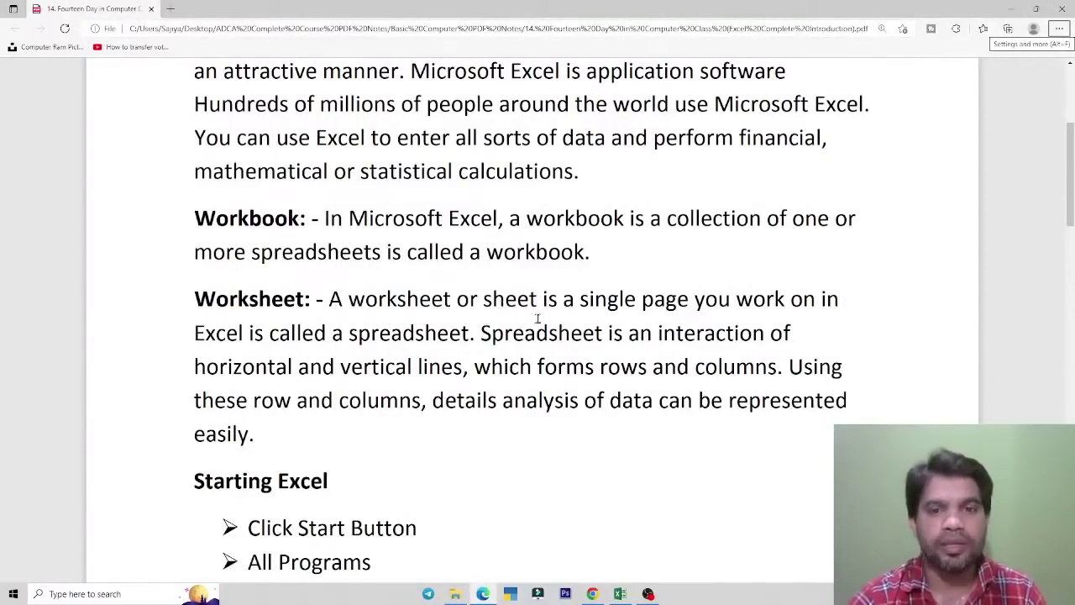
pyautogui.hotkey('alt', 'Tab')
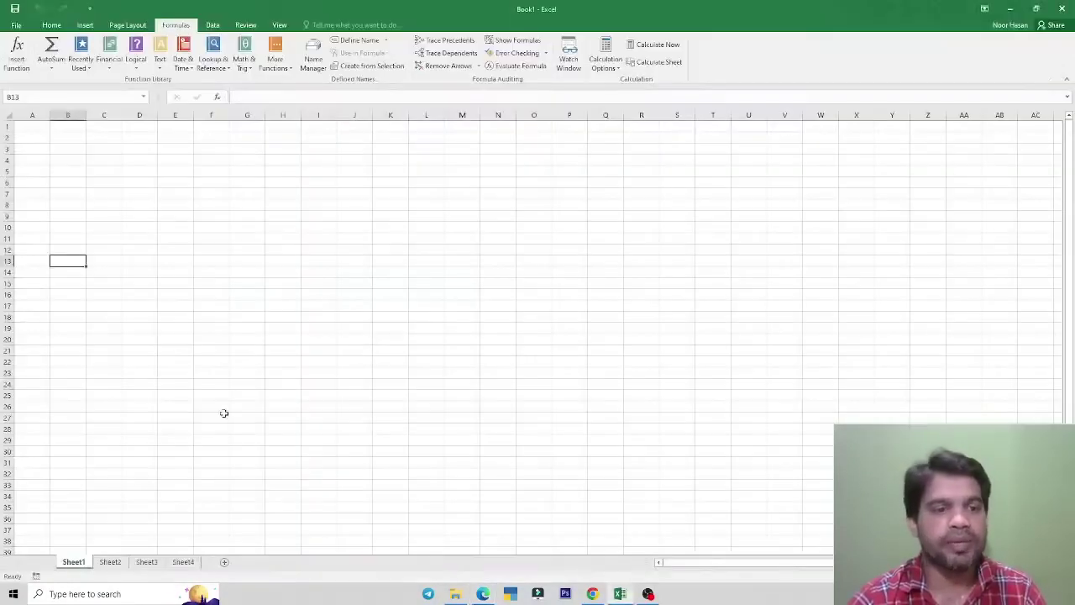
pyautogui.click(277, 161)
pyautogui.click(367, 237)
pyautogui.click(364, 275)
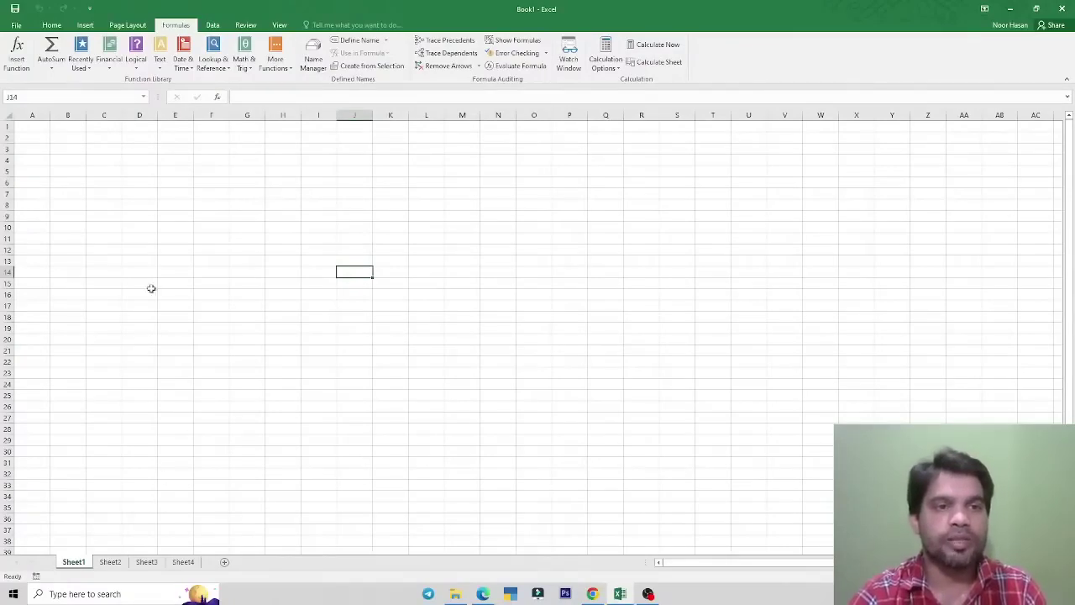
# - Go through Sheet2 and Sheet3 to show the separate worksheets of the workbook, finishing on Sheet1
pyautogui.click(110, 562)
pyautogui.click(146, 562)
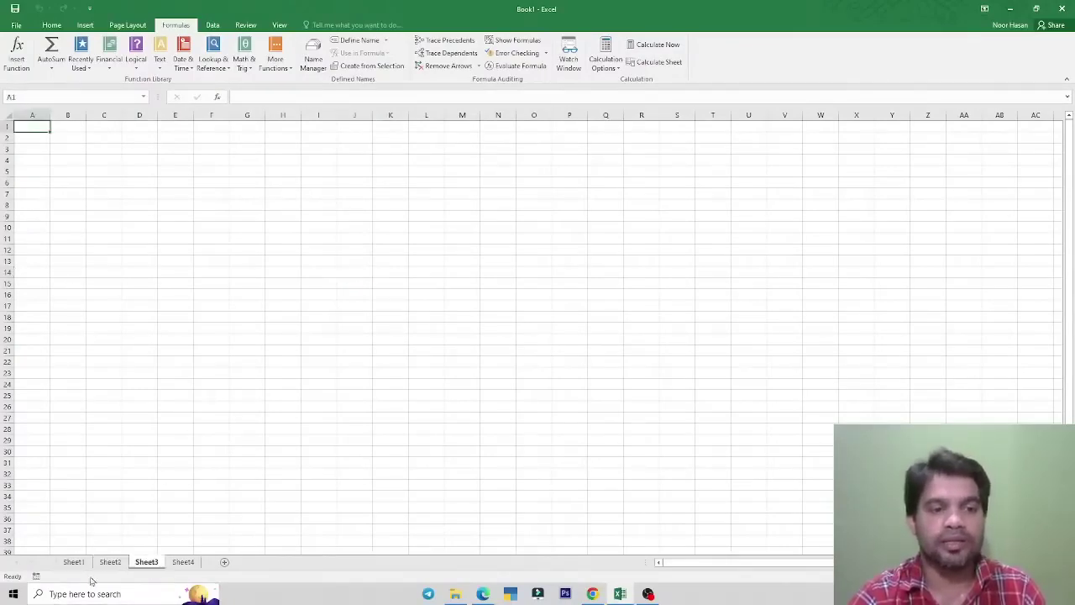
pyautogui.click(74, 562)
pyautogui.click(104, 562)
pyautogui.click(74, 562)
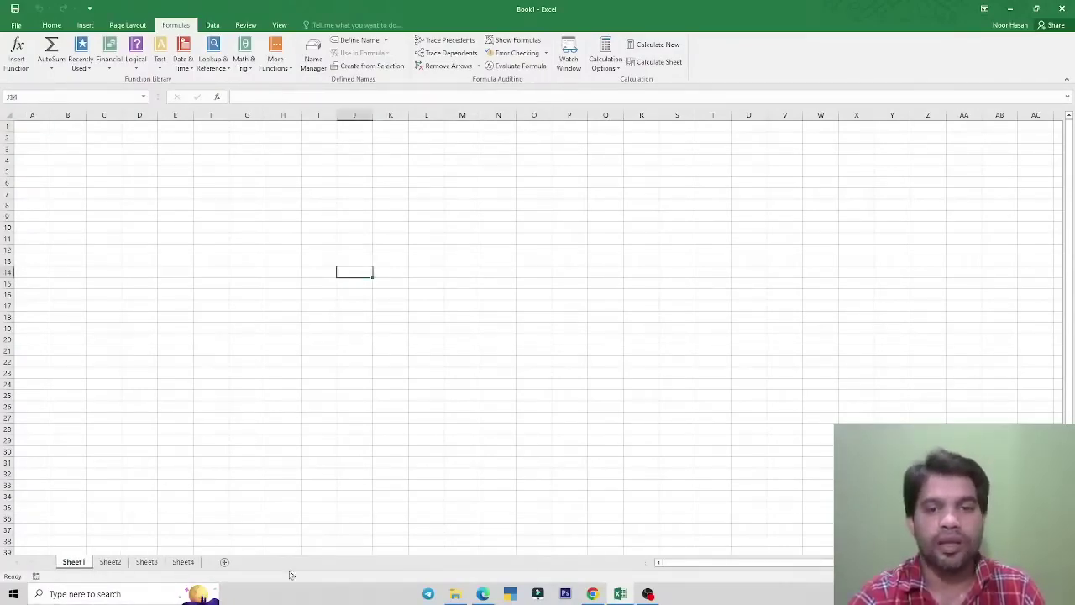
# - Compare the Worksheet definition in the Edge notes with Sheet1 in Excel, selecting cells G12 and E26 there
pyautogui.hotkey('alt', 'Tab')
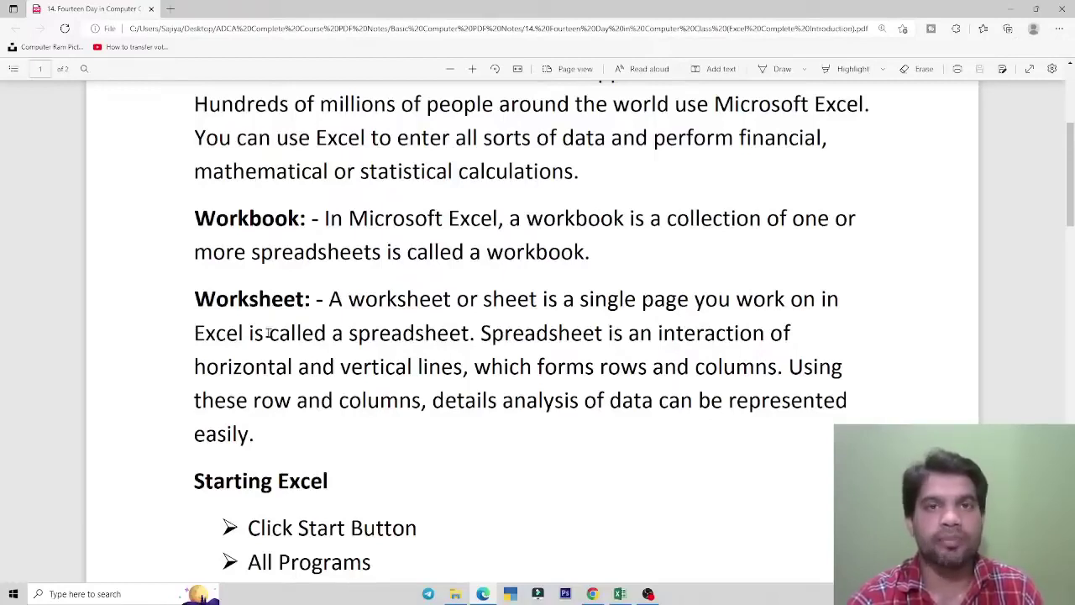
pyautogui.click(620, 594)
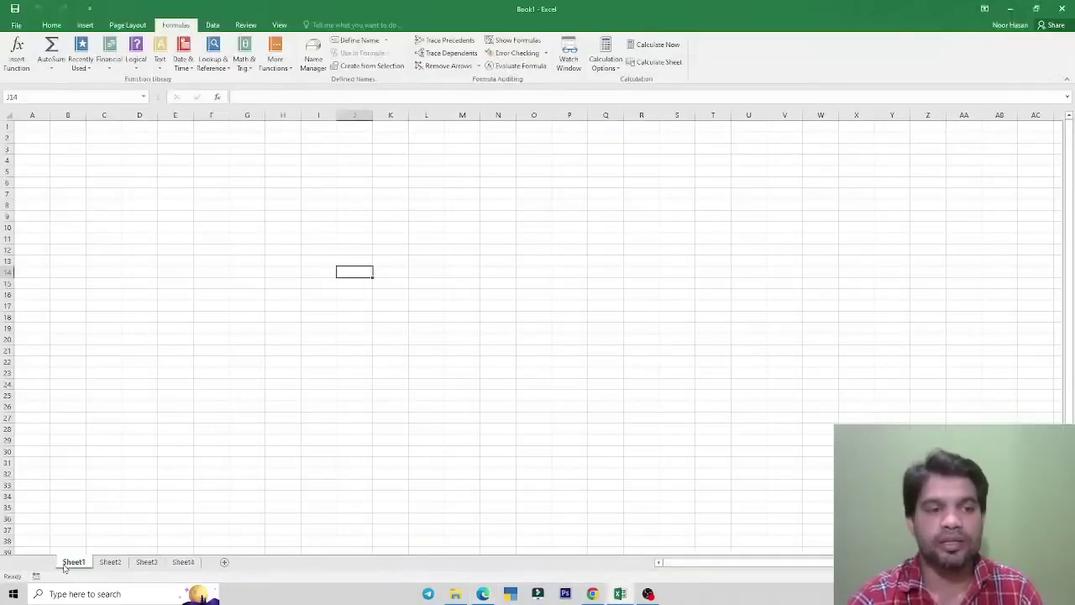
pyautogui.hotkey('alt', 'Tab')
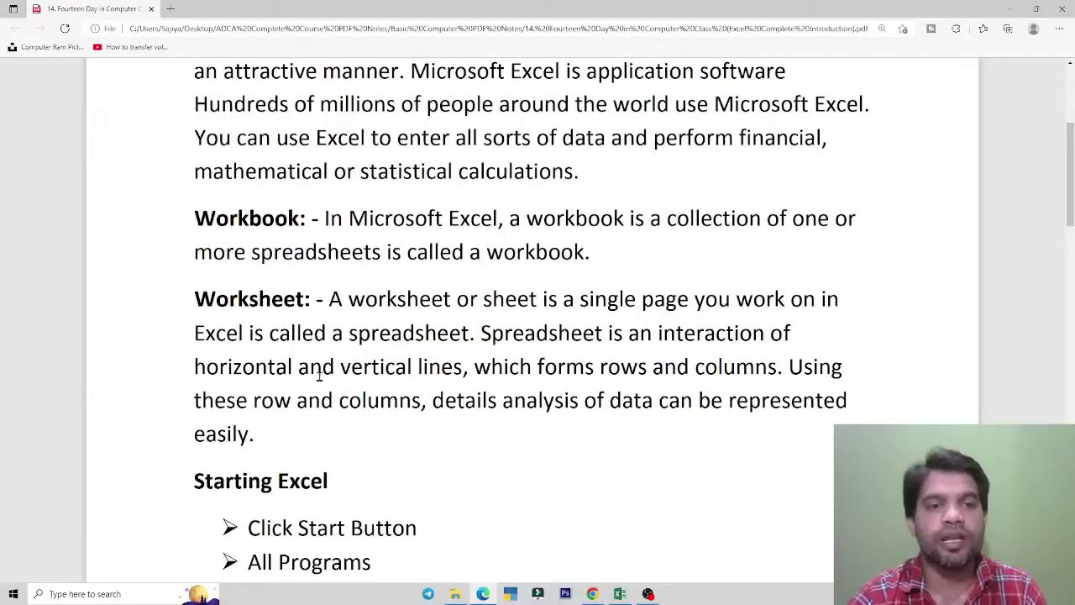
pyautogui.hotkey('alt', 'Tab')
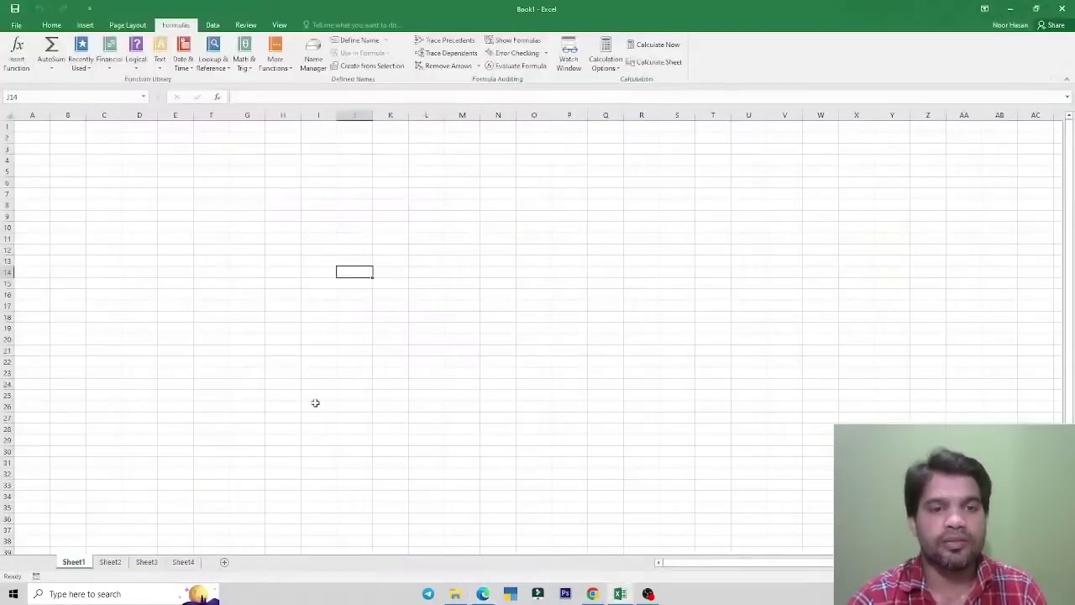
pyautogui.click(232, 249)
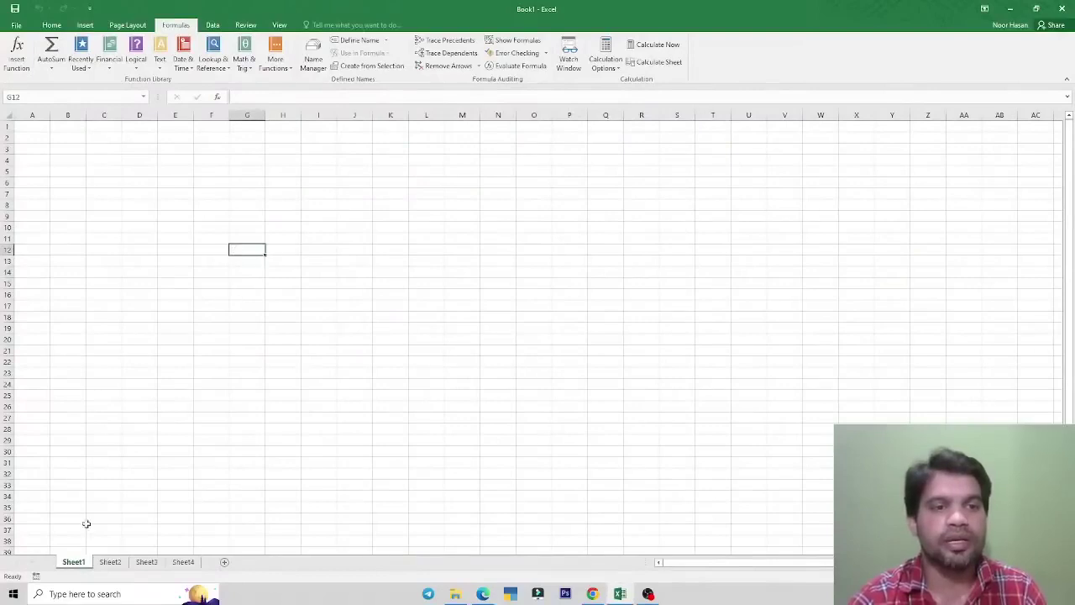
pyautogui.click(176, 407)
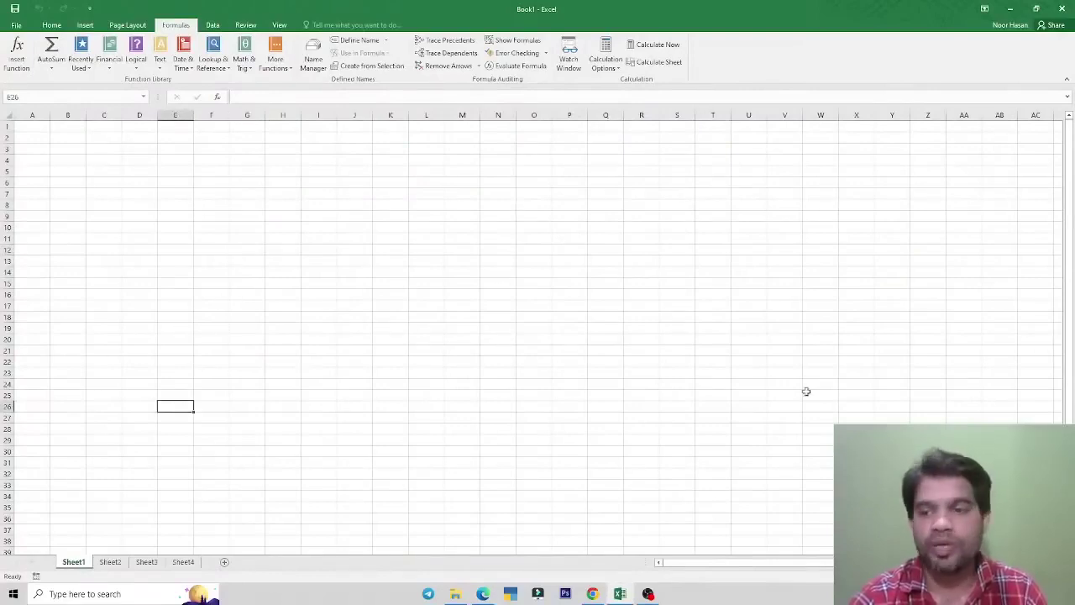
# - Magnify Sheet1 so the column letters and row numbers read clearly, select cell D19 and show the sheet from row 1
pyautogui.scroll(5, 531, 332)
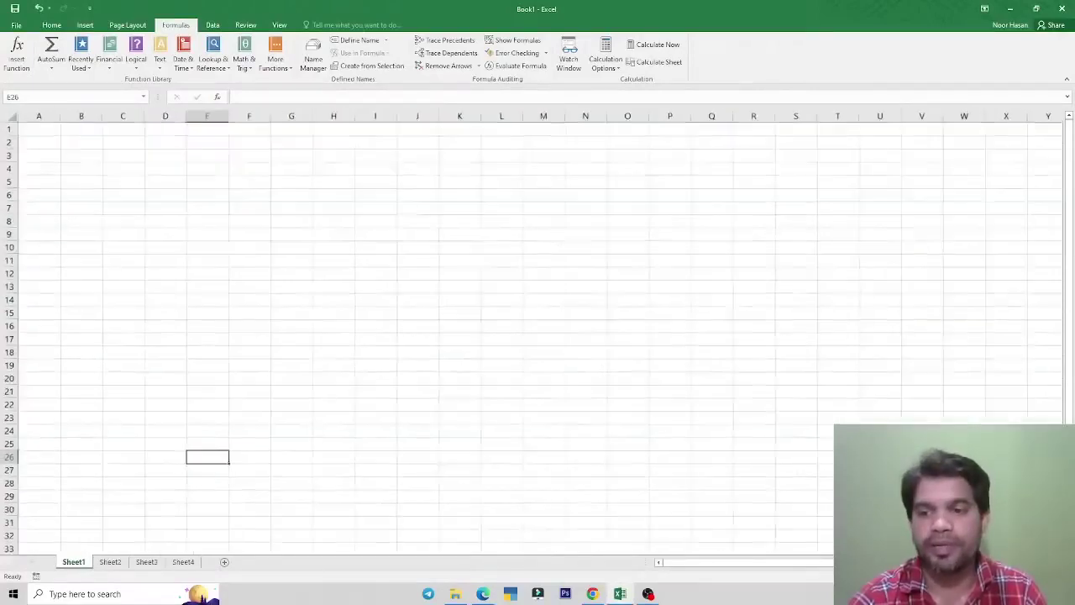
pyautogui.scroll(3, 531, 332)
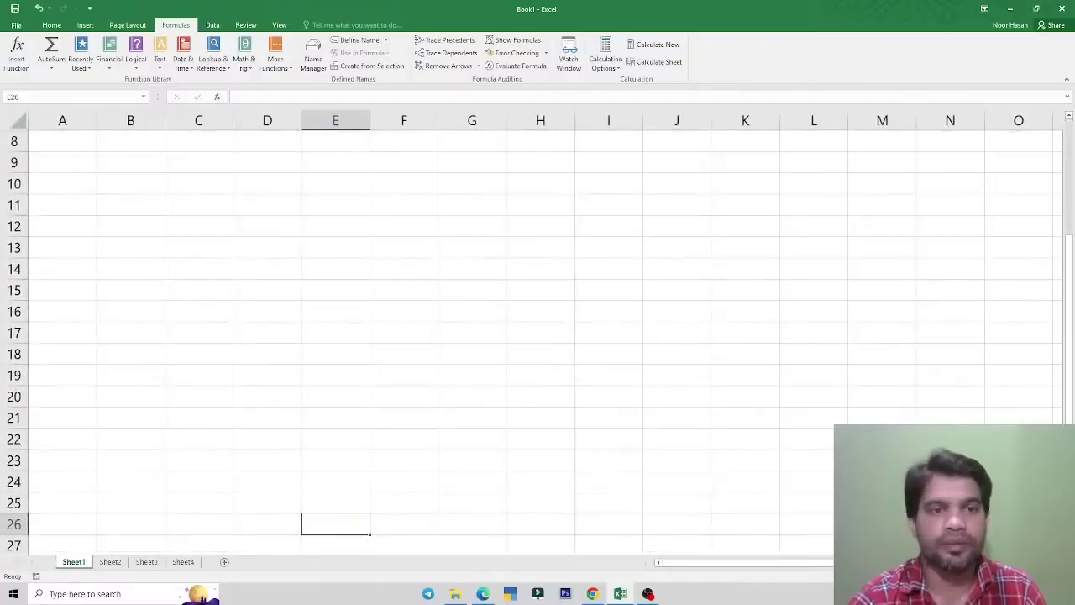
pyautogui.click(340, 346)
pyautogui.scroll(4, 308, 322)
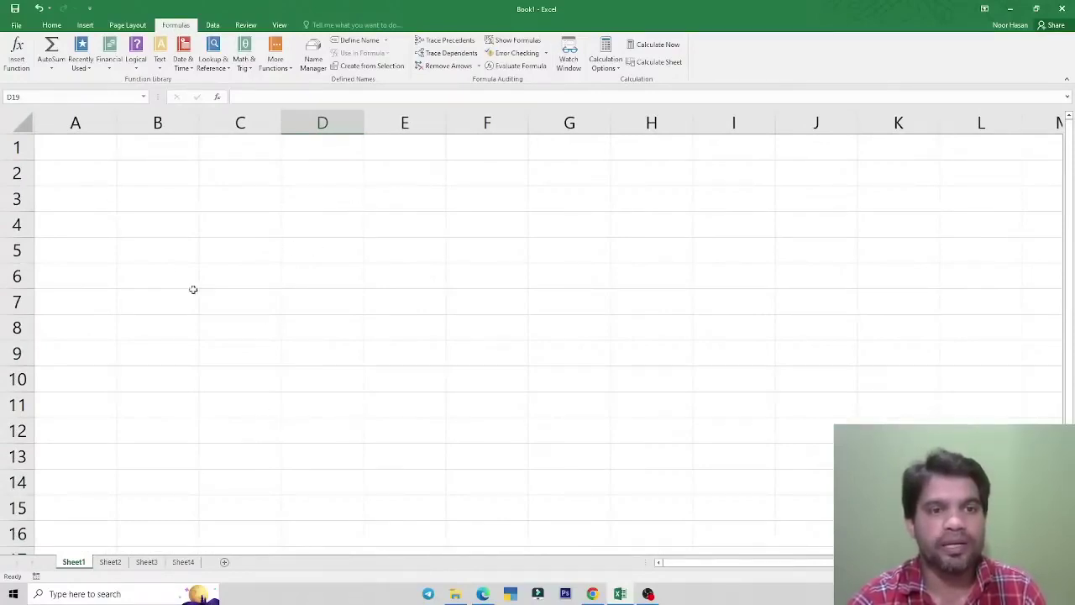
# - Reread the rows and columns part of the Worksheet definition in Edge, return to Excel and select cell D7
pyautogui.hotkey('alt', 'Tab')
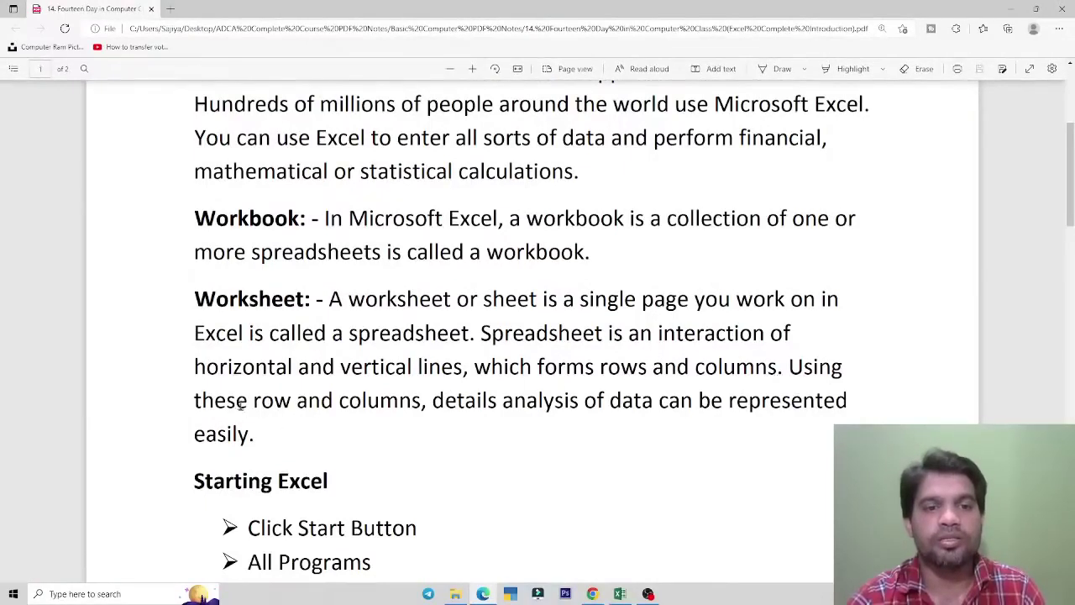
pyautogui.hotkey('alt', 'Tab')
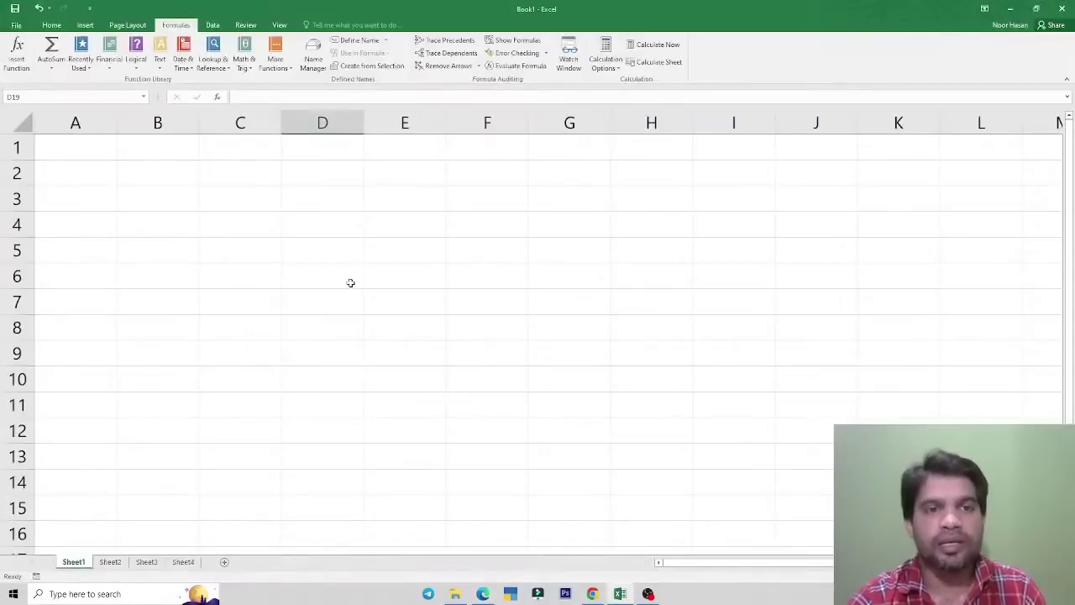
pyautogui.click(326, 308)
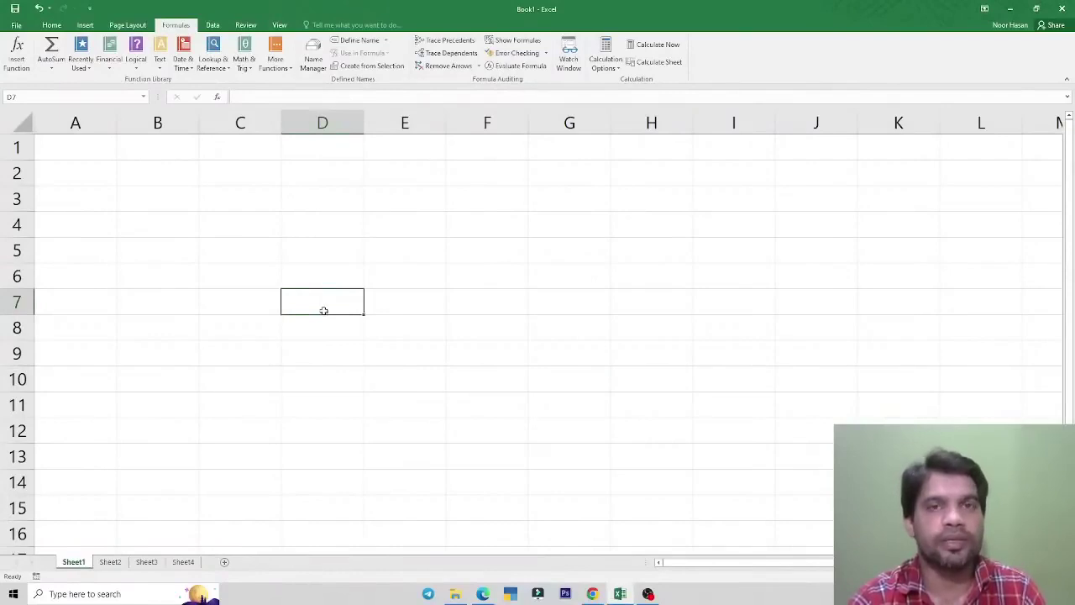
# - Select rows 1 to 13 in columns A, B and C one after another to show the vertical columns
pyautogui.moveTo(89, 146); pyautogui.dragTo(84, 458)
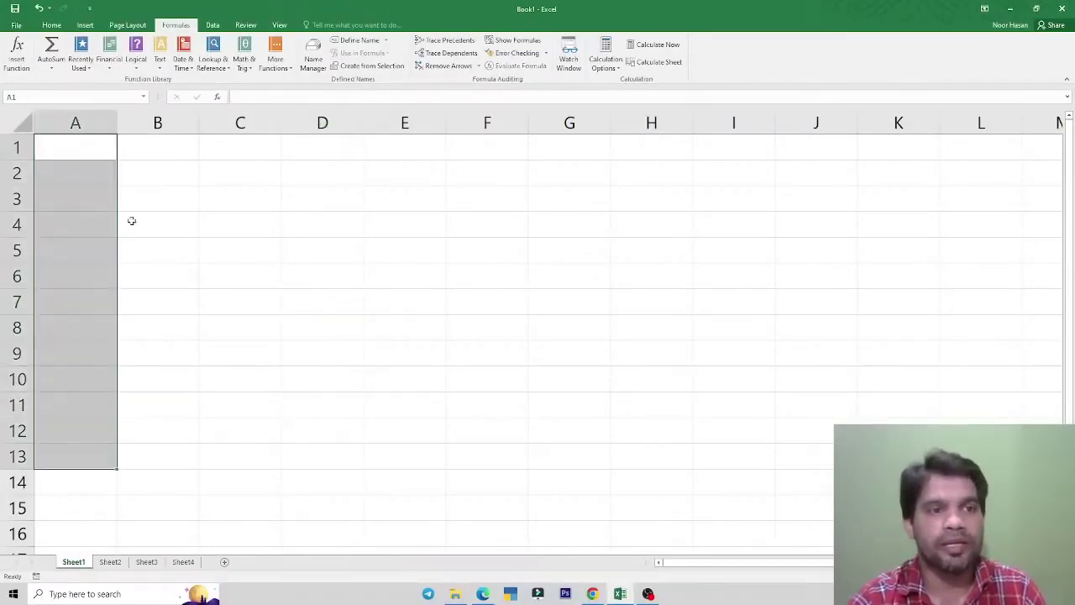
pyautogui.moveTo(141, 146); pyautogui.dragTo(164, 458)
pyautogui.moveTo(236, 151); pyautogui.dragTo(230, 465)
# - Select horizontal ranges from column A across rows 5 to 7, including A7:E7, to show the rows, and finish on cell B14
pyautogui.moveTo(79, 254); pyautogui.dragTo(328, 283)
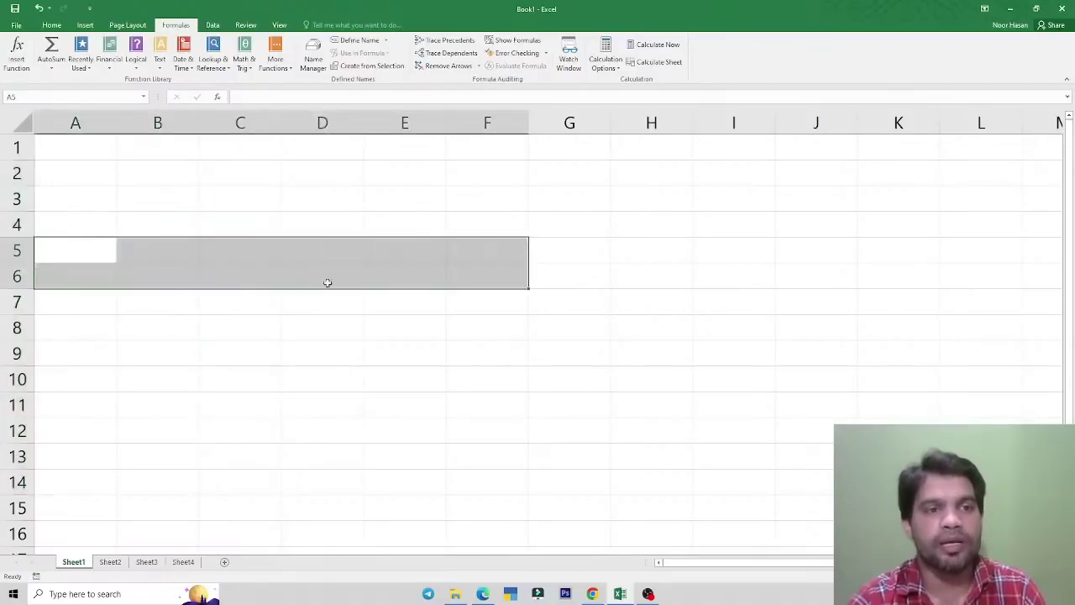
pyautogui.moveTo(78, 272); pyautogui.dragTo(400, 271)
pyautogui.moveTo(84, 300); pyautogui.dragTo(420, 302)
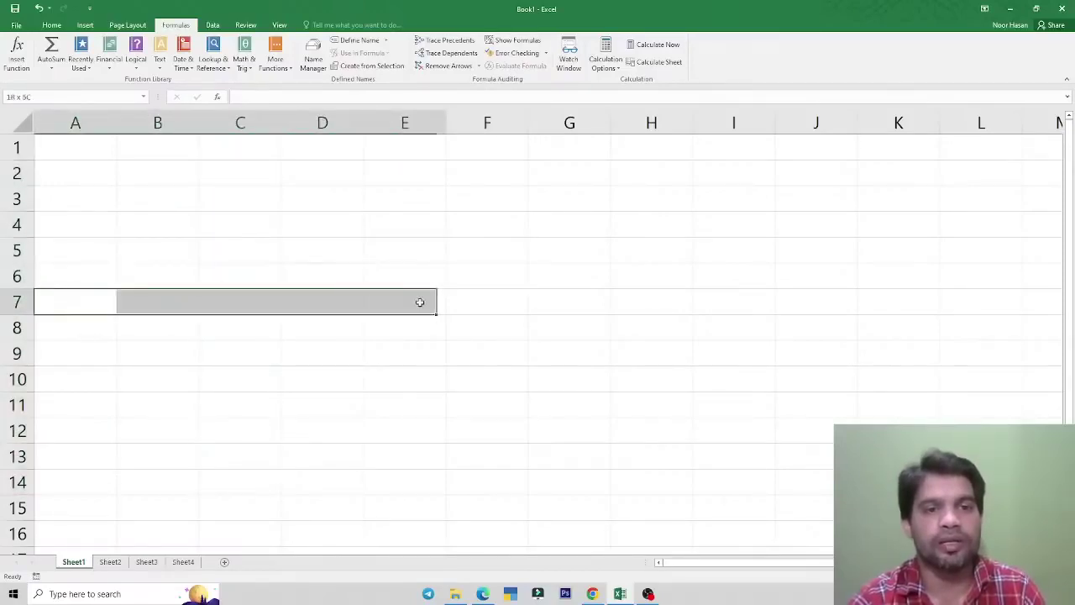
pyautogui.hotkey('alt', 'Tab')
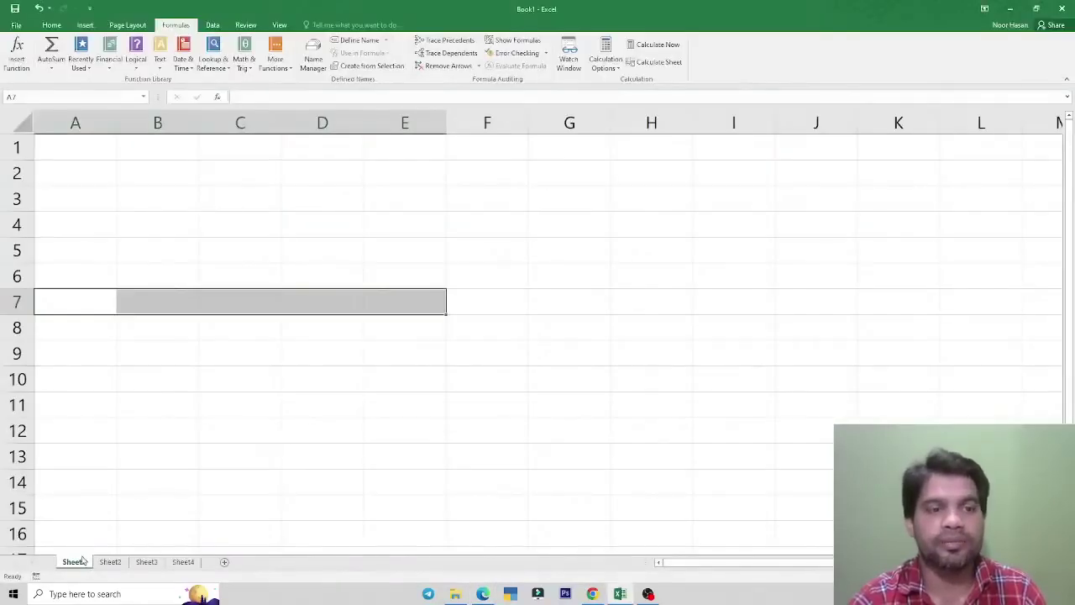
pyautogui.click(166, 485)
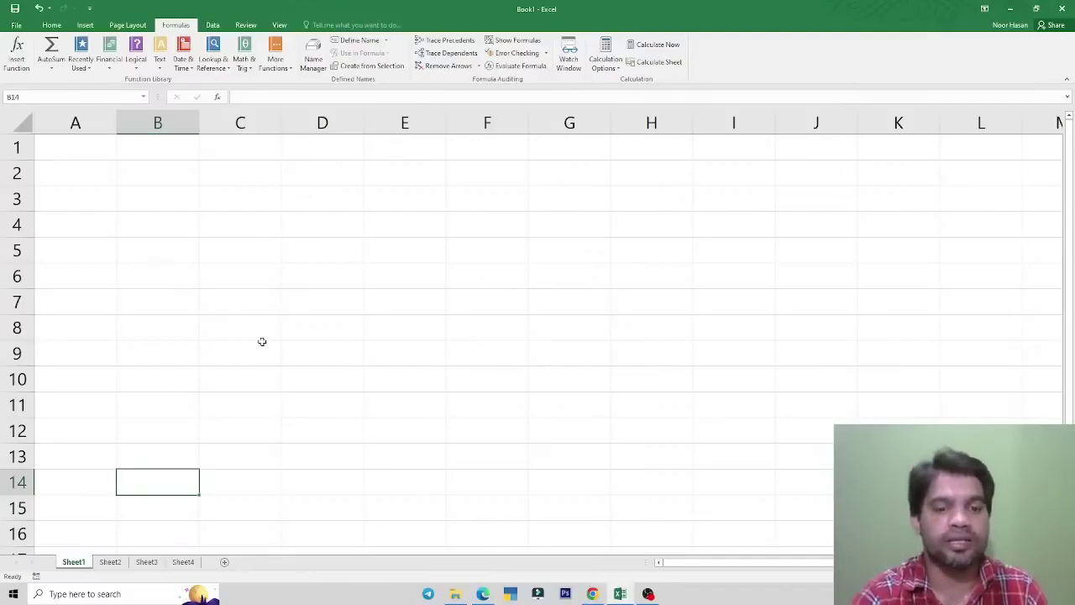
# - Review the Workbook and Worksheet definitions in the PDF notes in Edge and briefly highlight "a spreadsheet" in the Worksheet definition
pyautogui.hotkey('alt', 'Tab')
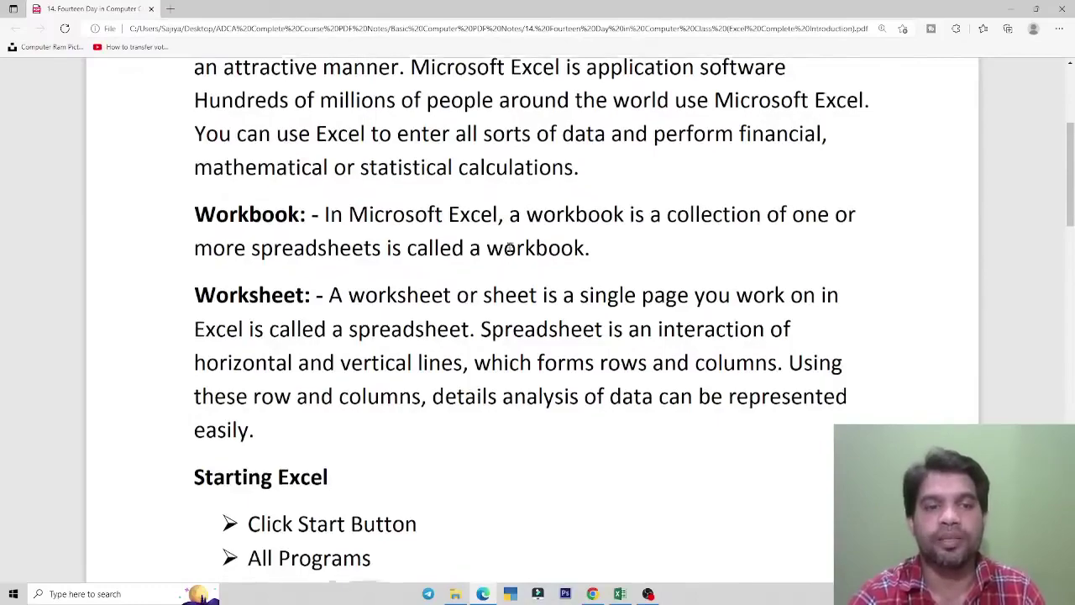
pyautogui.scroll(-2, 509, 247)
pyautogui.scroll(-5, 509, 245)
pyautogui.scroll(12, 504, 281)
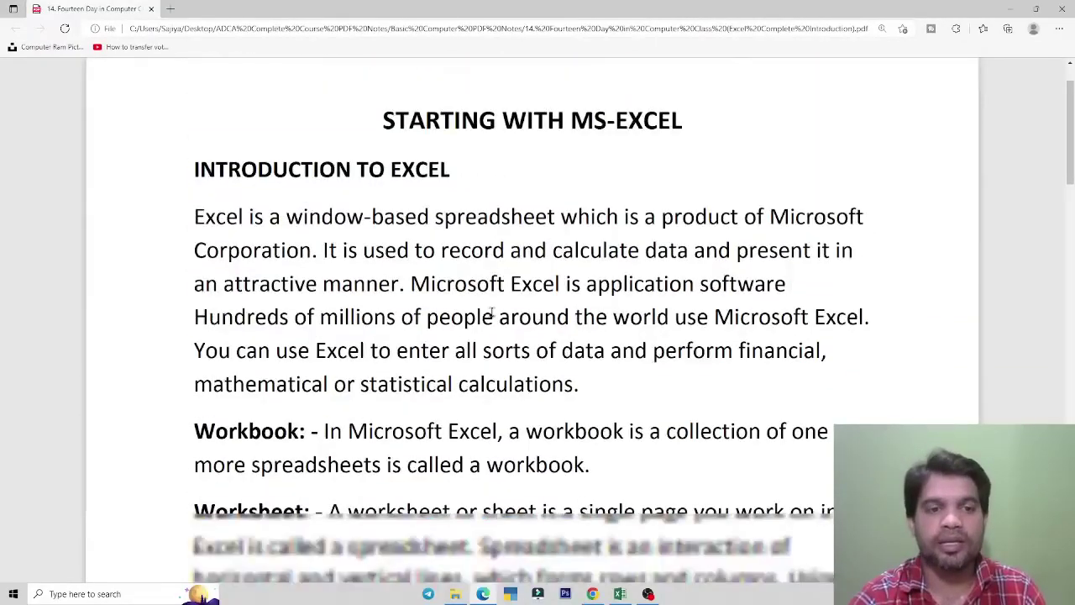
pyautogui.scroll(-4, 491, 315)
pyautogui.scroll(-2, 491, 311)
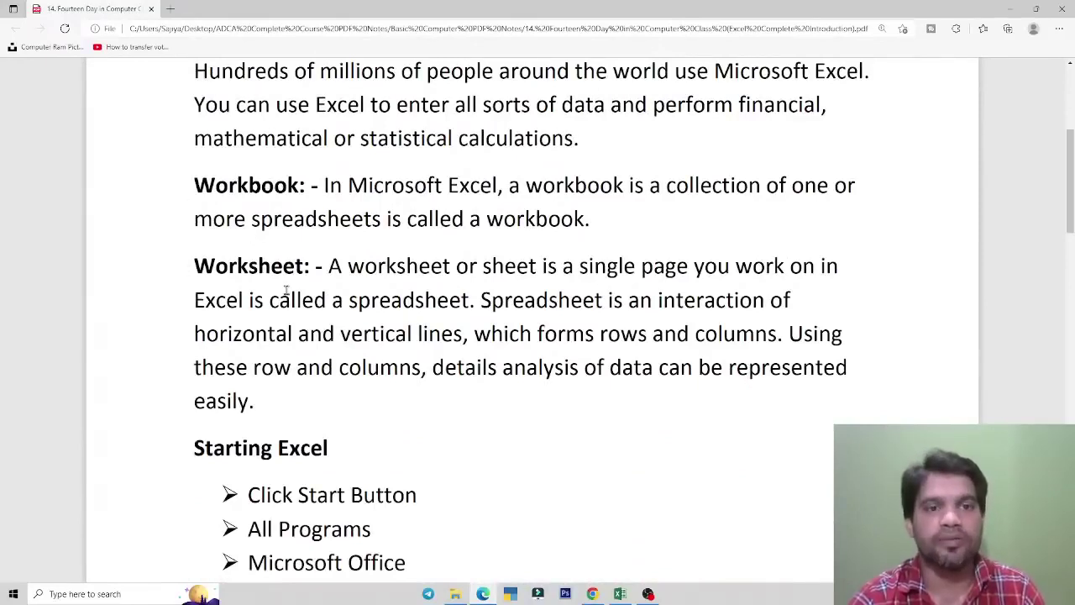
pyautogui.moveTo(334, 299); pyautogui.dragTo(475, 306)
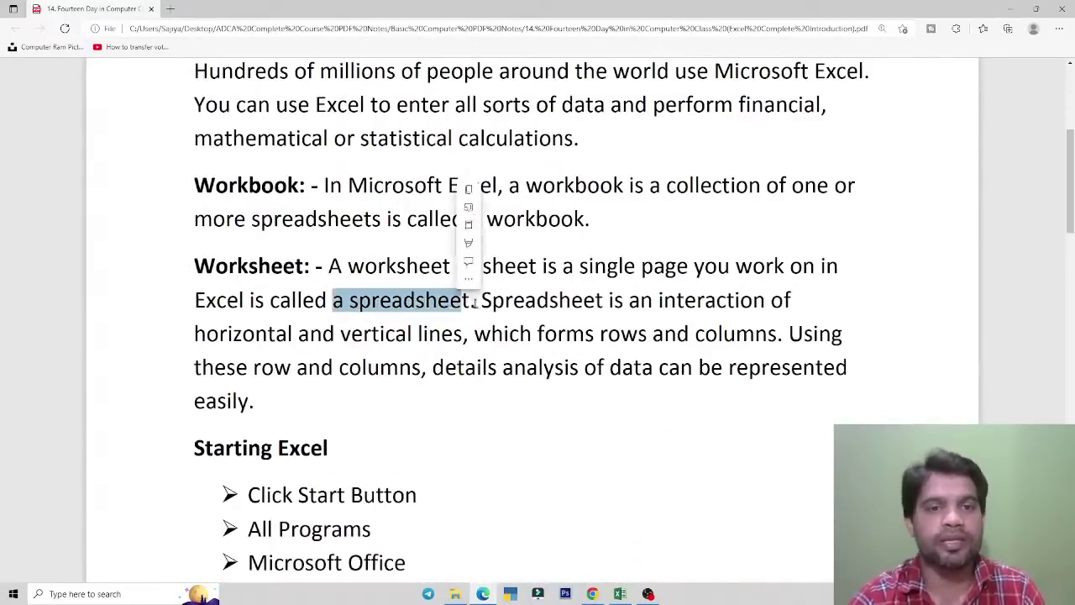
pyautogui.click(467, 301)
# - Select cell E7 on Sheet1 in Excel as the spreadsheet example, and return to Edge to read the Starting Excel section
pyautogui.hotkey('alt', 'Tab')
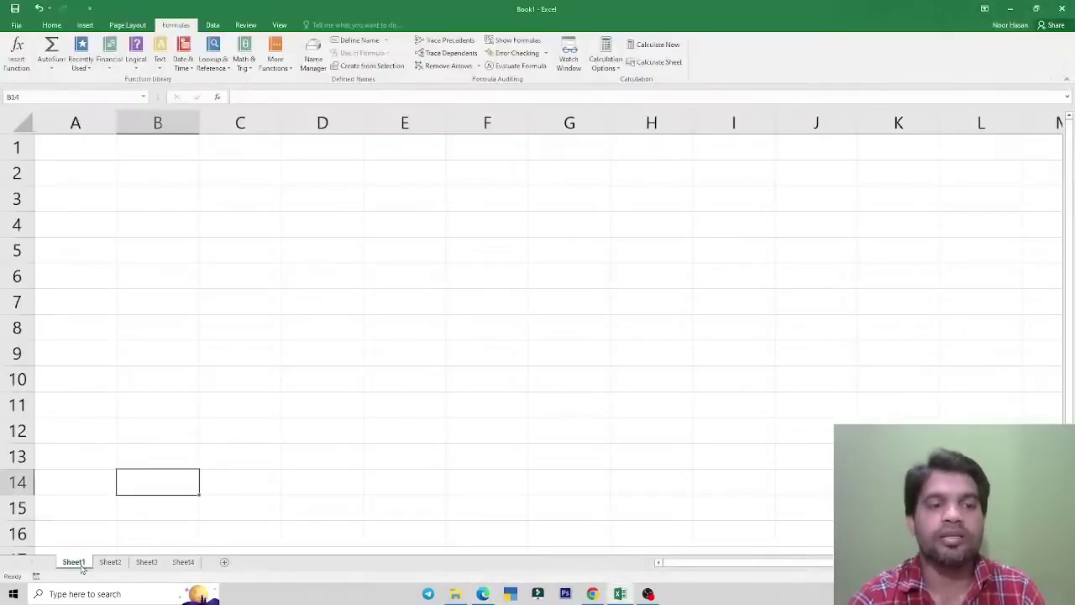
pyautogui.click(414, 301)
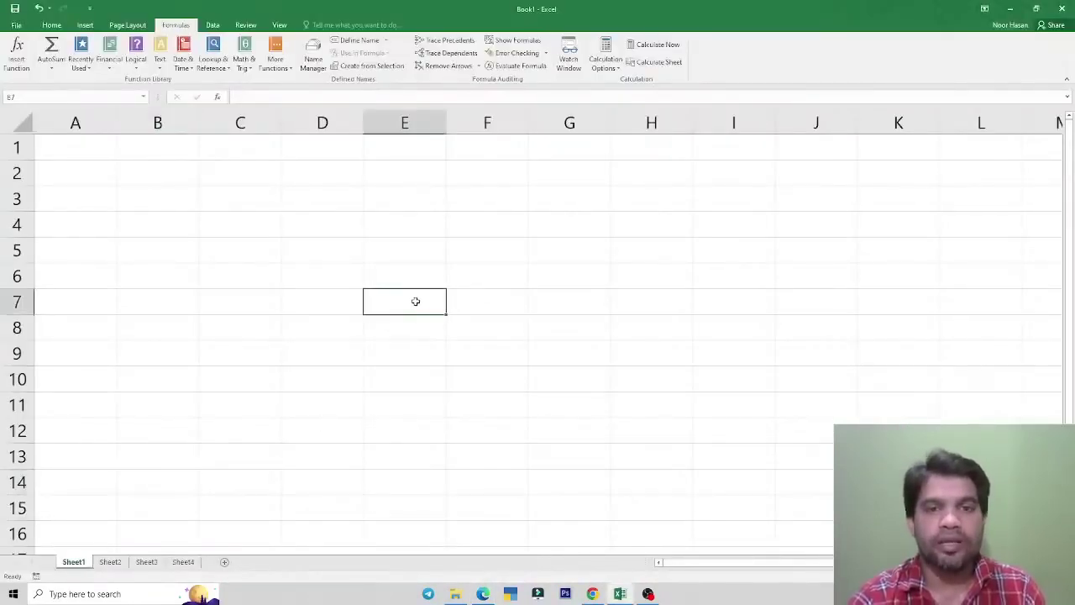
pyautogui.hotkey('alt', 'Tab')
pyautogui.scroll(-3, 478, 264)
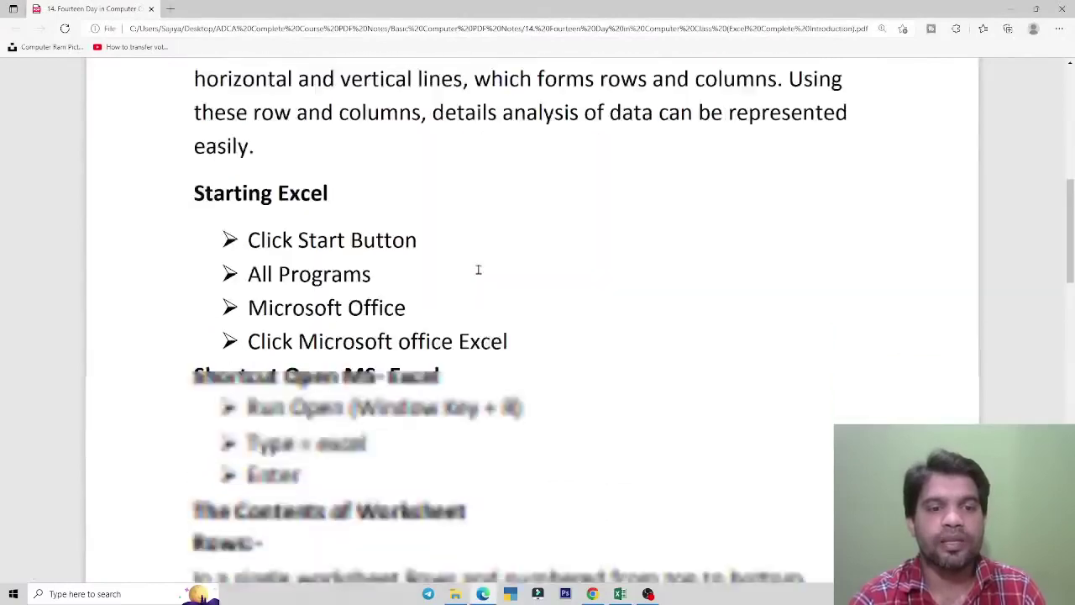
pyautogui.scroll(-1, 477, 269)
# - Switch back to Excel, select cell G4 and close Book1 without saving its changes
pyautogui.hotkey('alt', 'Tab')
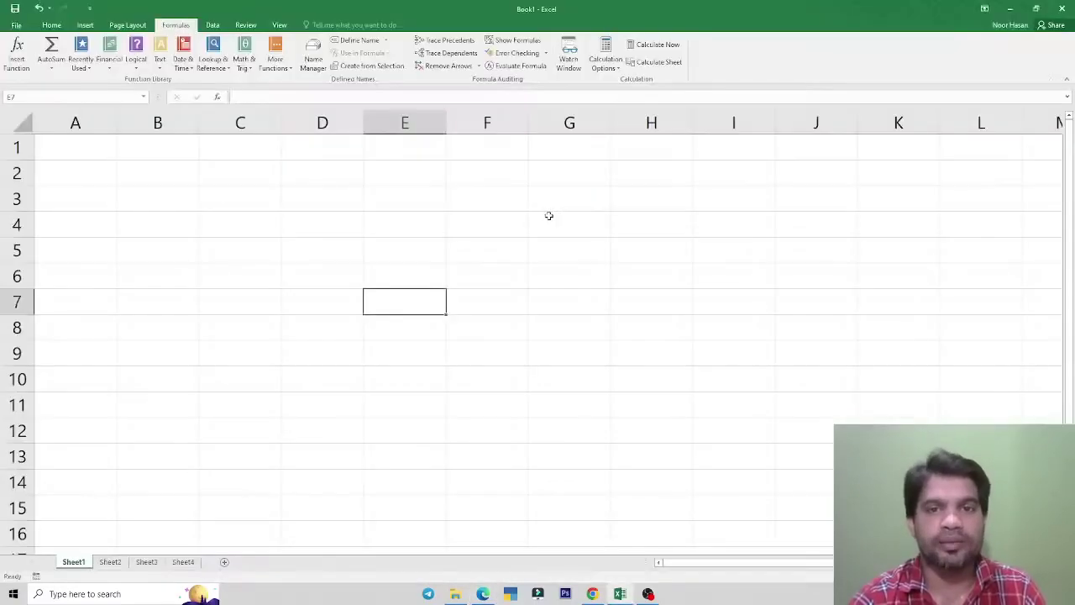
pyautogui.click(550, 220)
pyautogui.click(1060, 10)
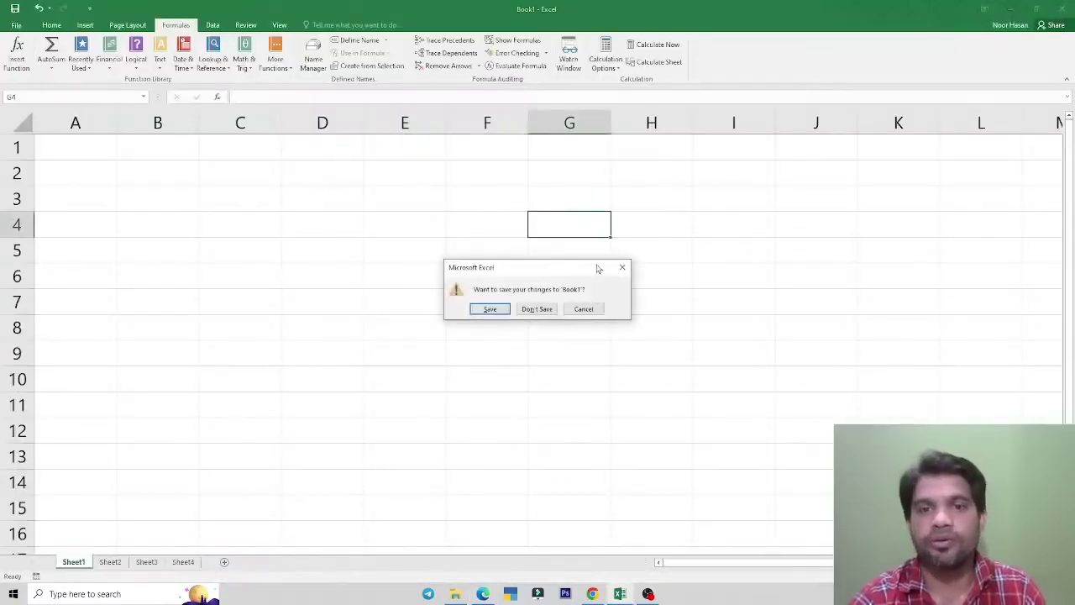
pyautogui.click(542, 309)
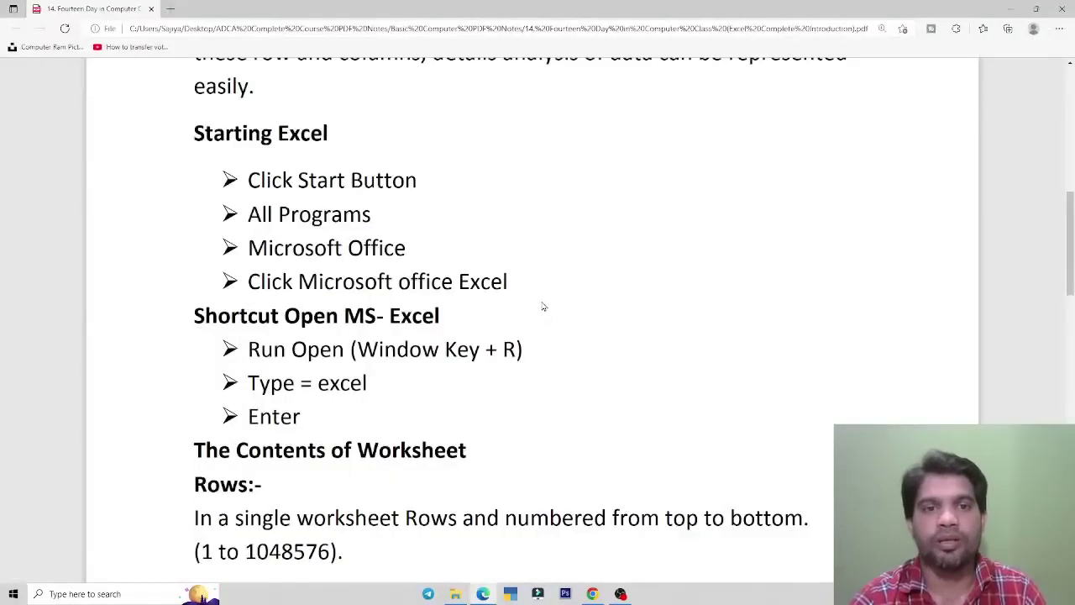
# - Go to the desktop, search Windows for "excel", launch Excel 2016 and open a blank workbook in a maximized window
pyautogui.hotkey('alt', 'F4')
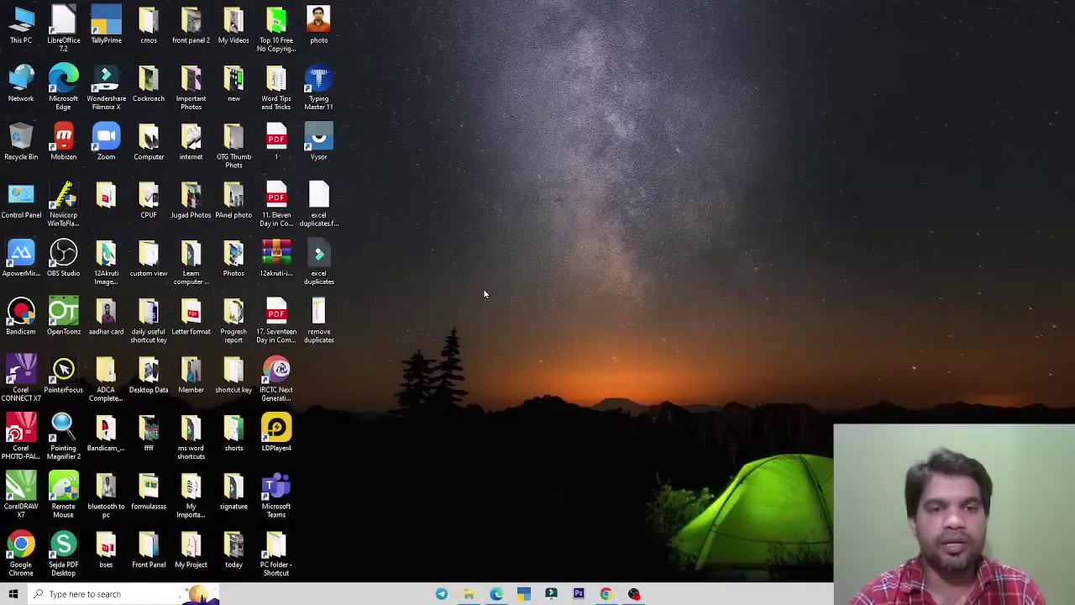
pyautogui.click(13, 595)
pyautogui.click(64, 594)
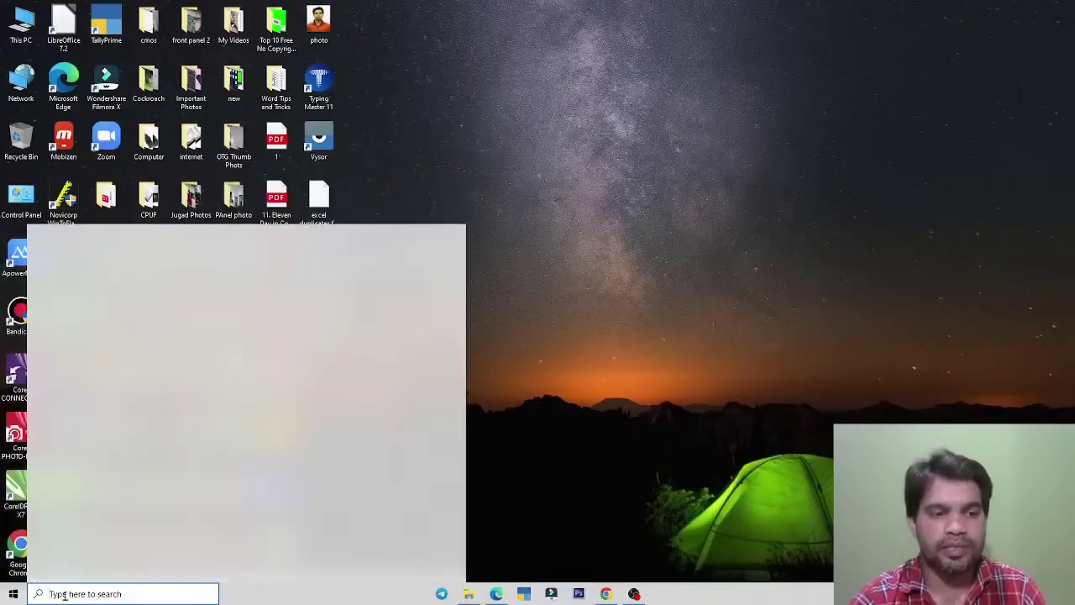
pyautogui.write('excel')
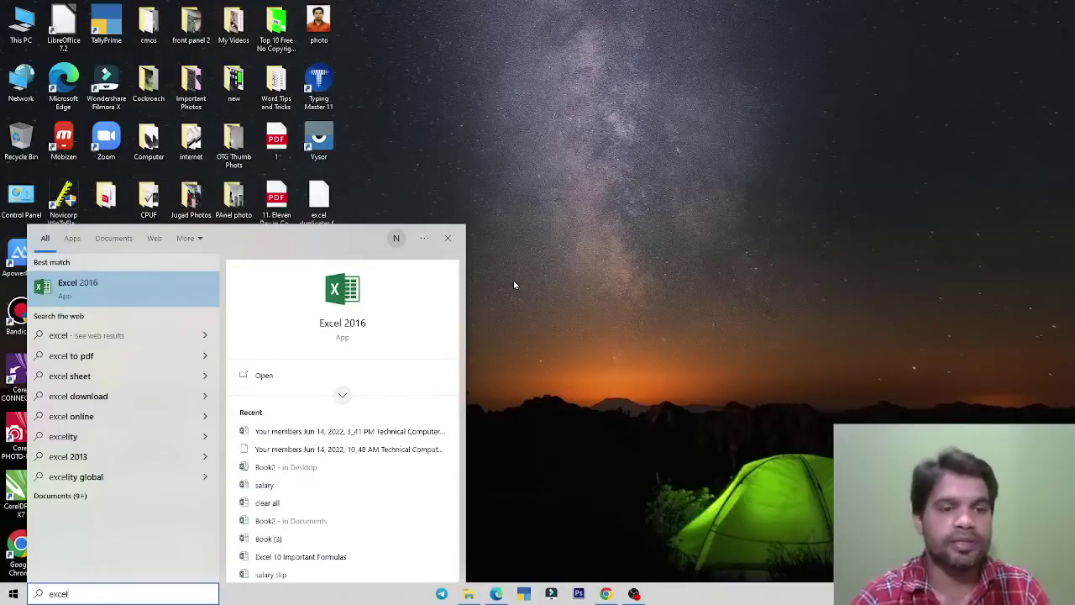
pyautogui.click(110, 291)
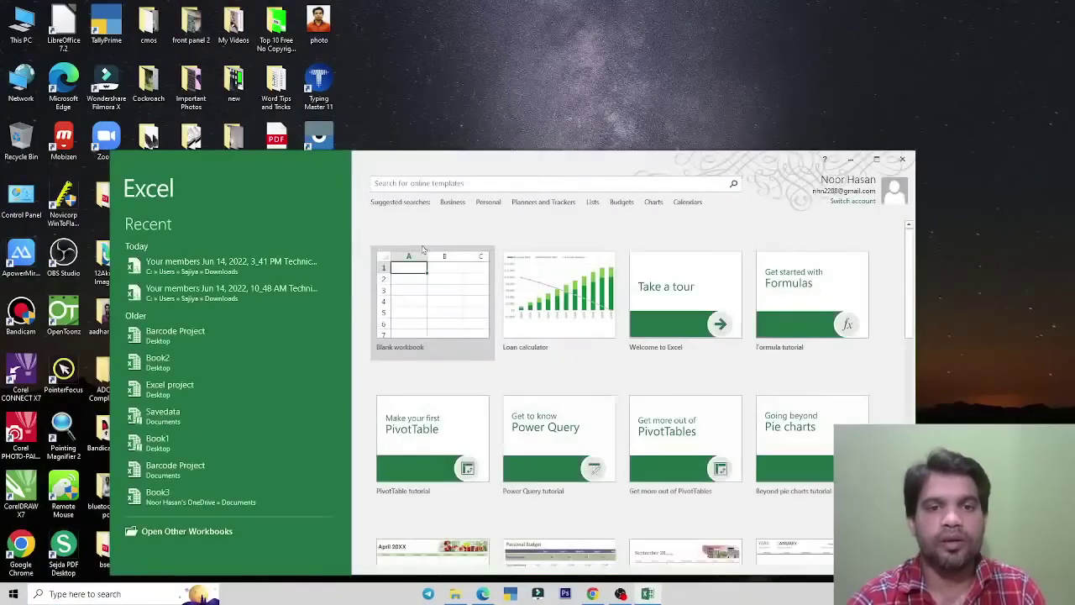
pyautogui.click(437, 296)
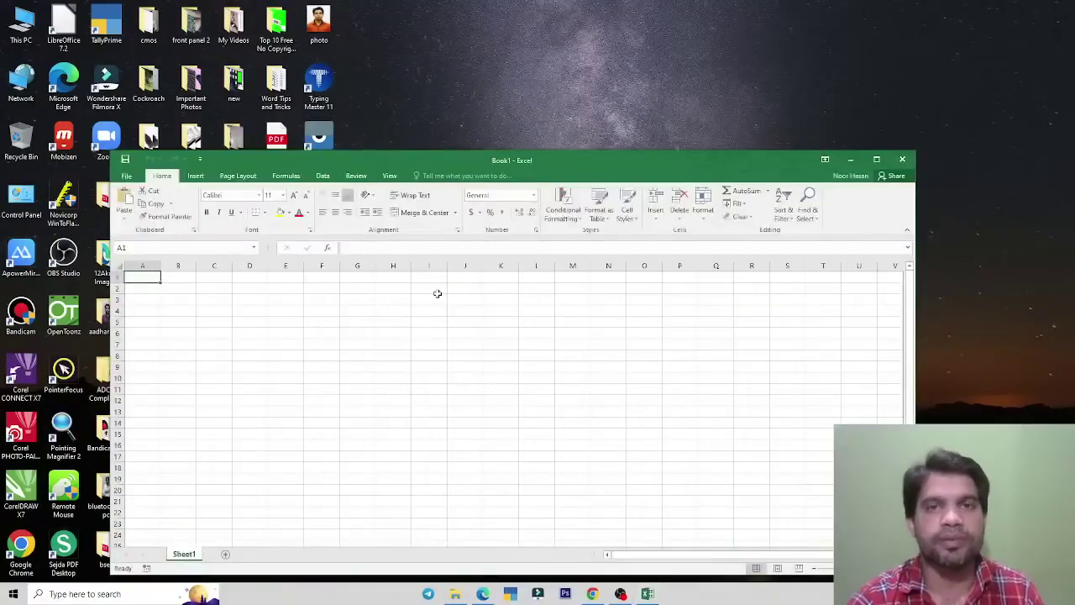
pyautogui.click(876, 158)
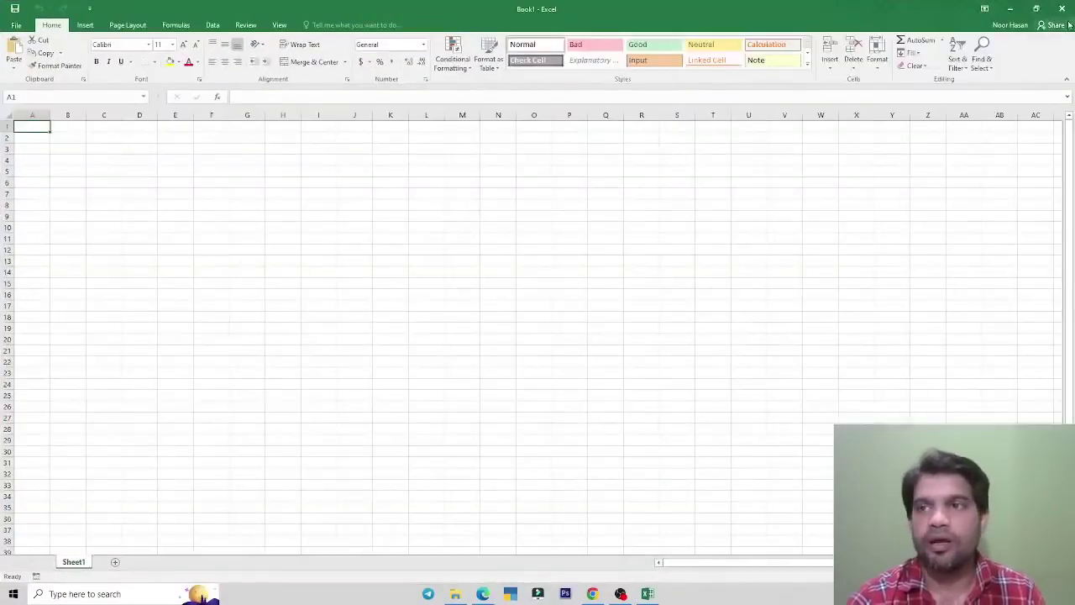
# - Close the blank Excel workbook and read the Shortcut Open MS-Excel section of the notes in Edge
pyautogui.click(1064, 8)
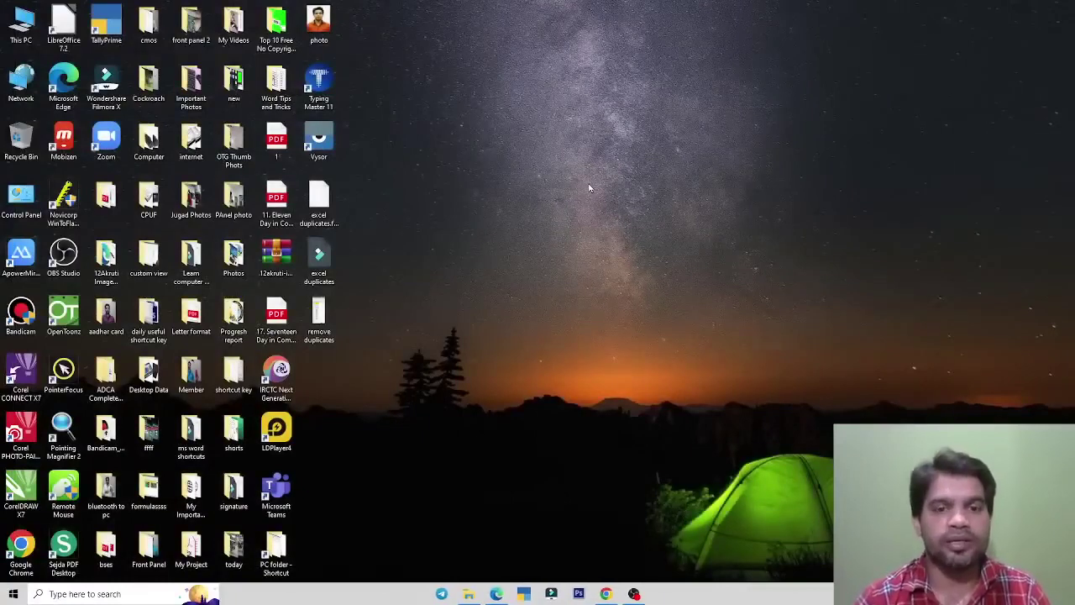
pyautogui.click(496, 592)
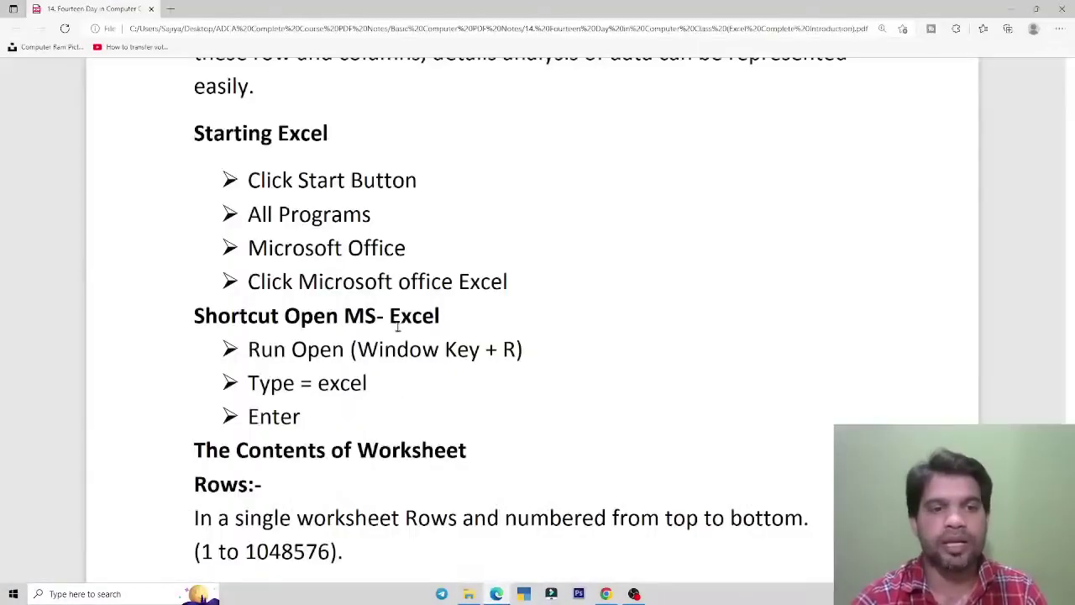
pyautogui.scroll(-2, 372, 372)
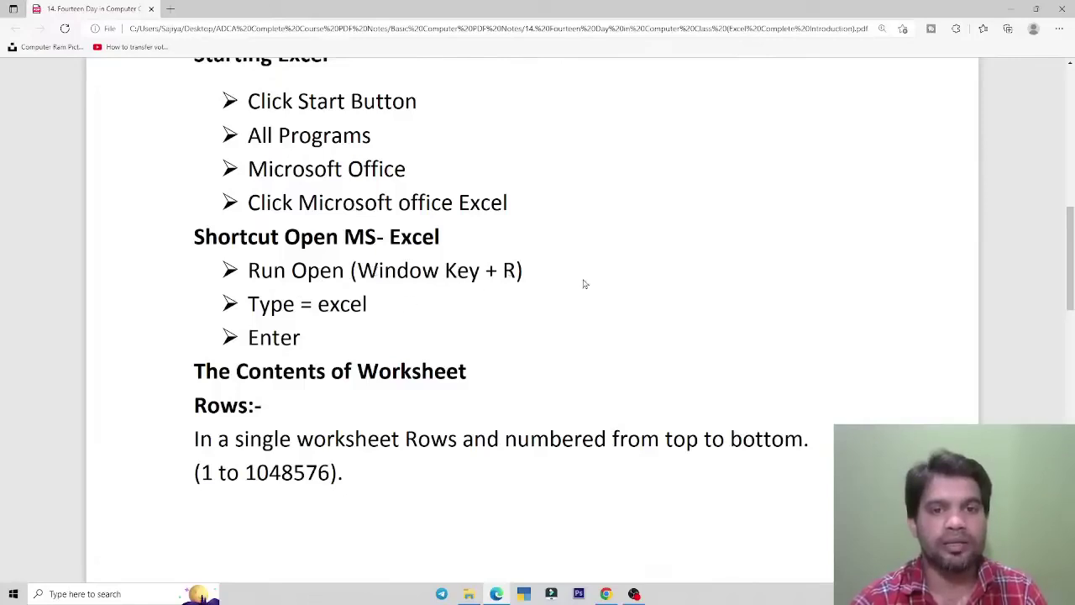
# - Minimize Edge, launch Excel through the Windows Run dialog with the command "excel" and open a blank workbook
pyautogui.click(1011, 8)
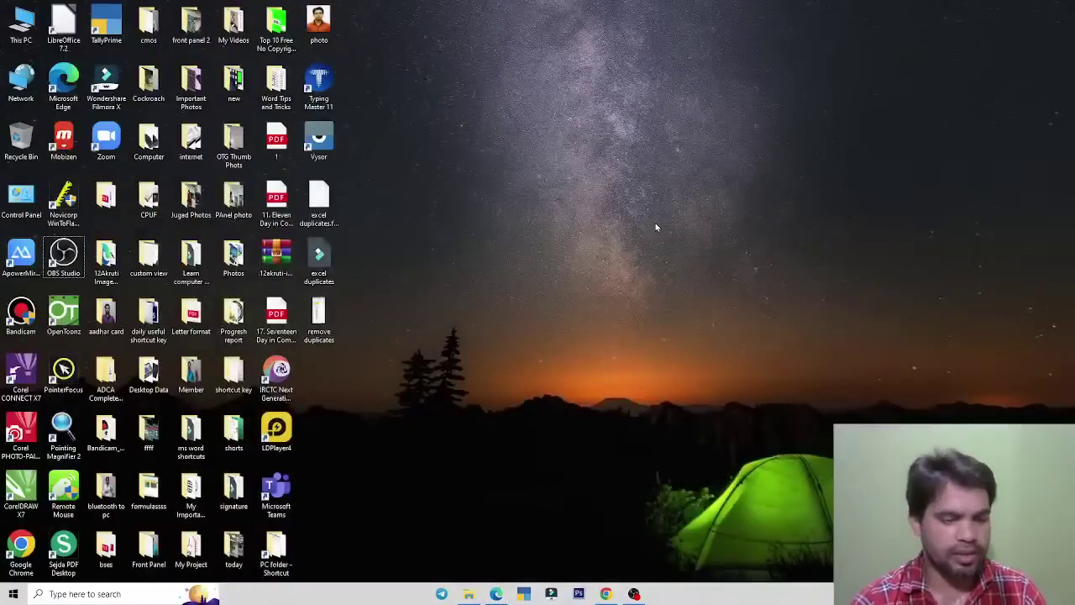
pyautogui.press('super+r')
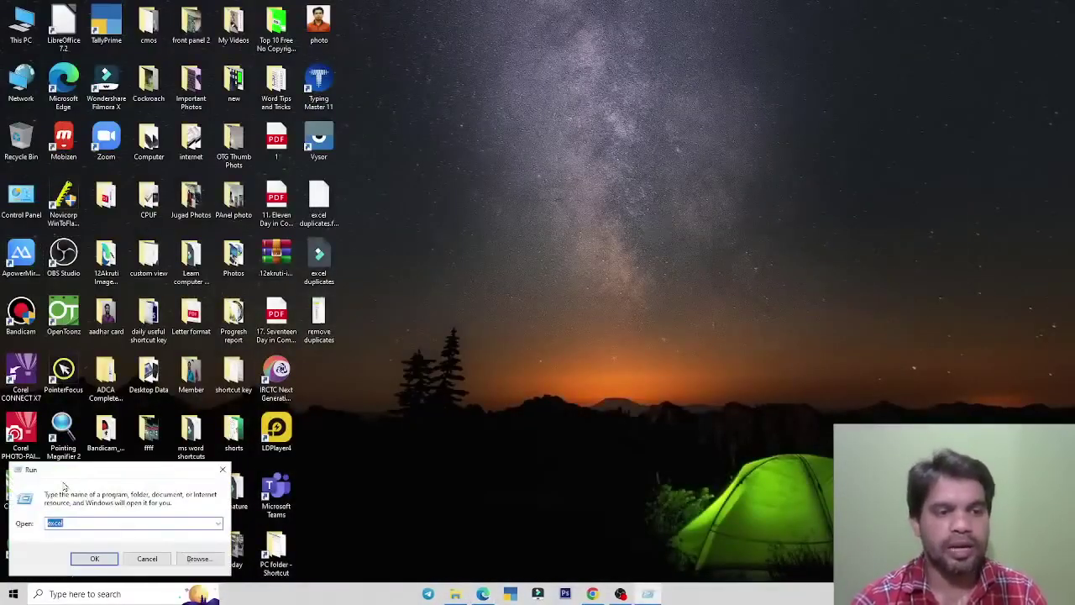
pyautogui.moveTo(71, 474); pyautogui.dragTo(430, 278)
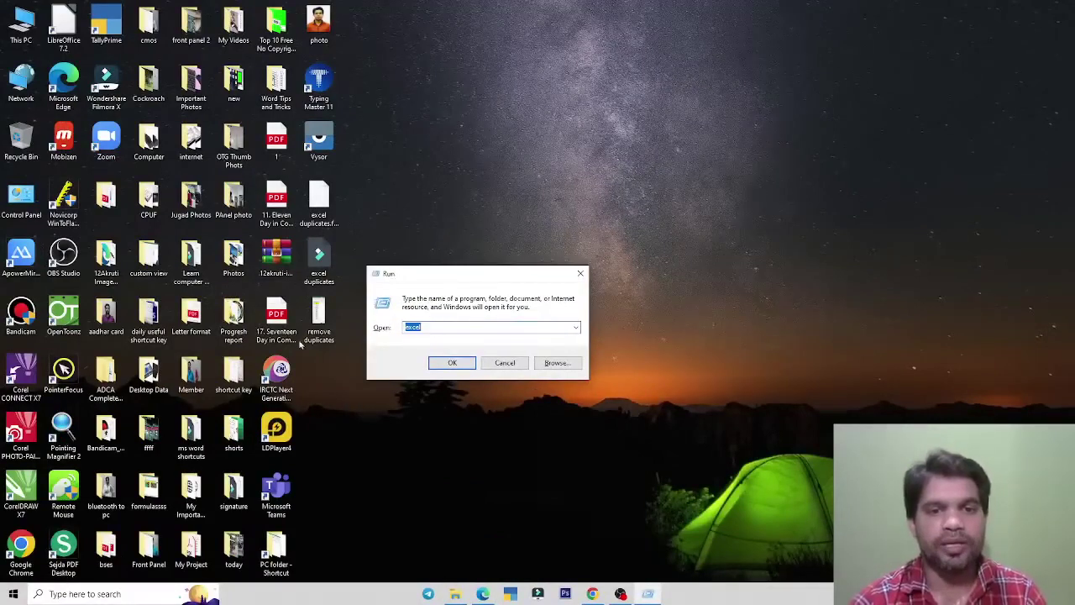
pyautogui.press('BackSpace')
pyautogui.write('excel')
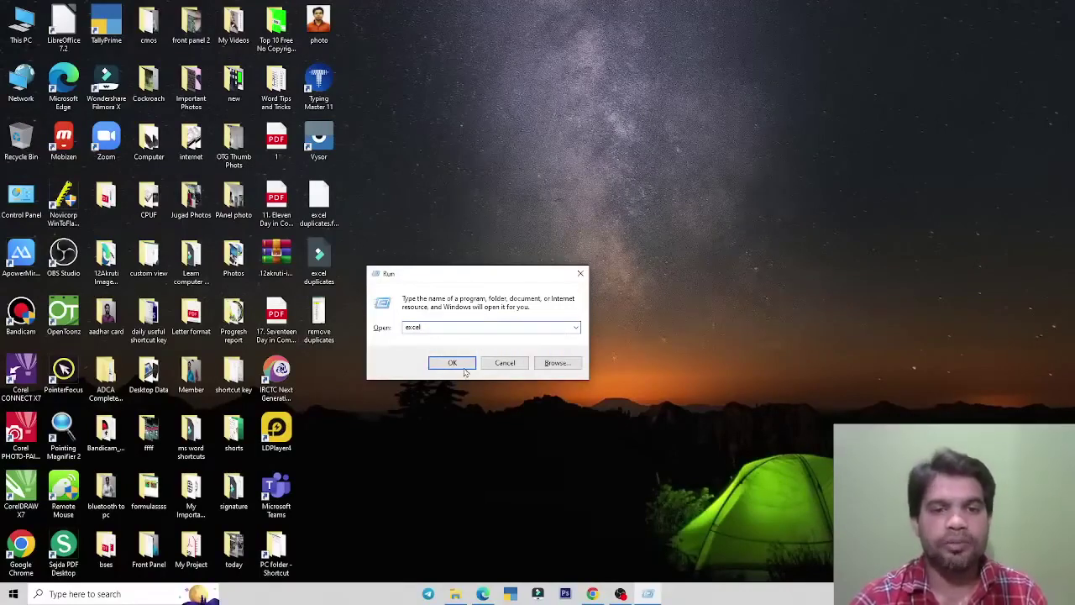
pyautogui.press('Return')
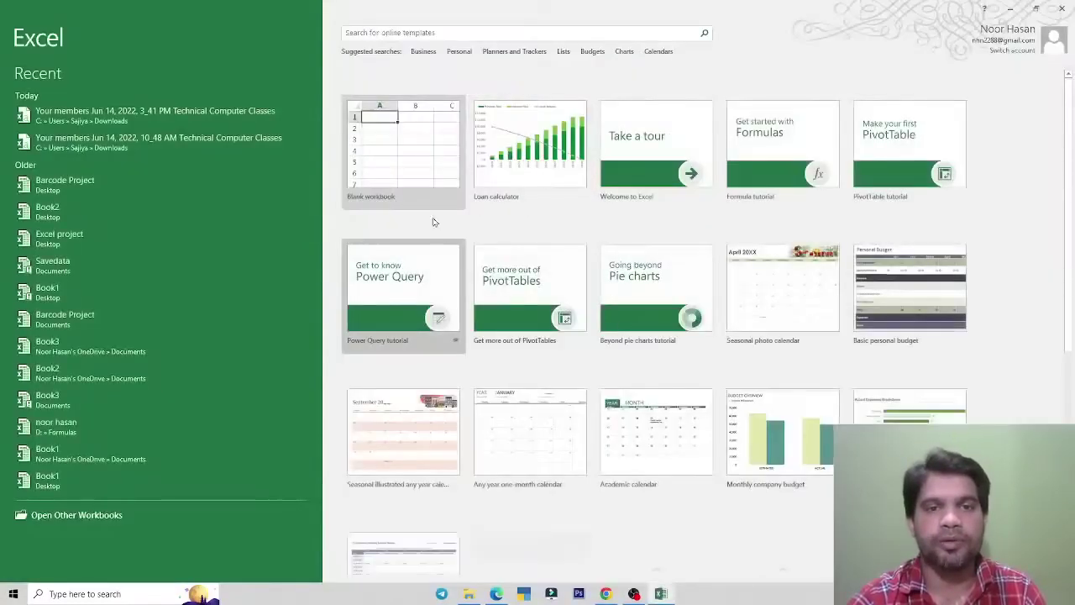
pyautogui.click(400, 147)
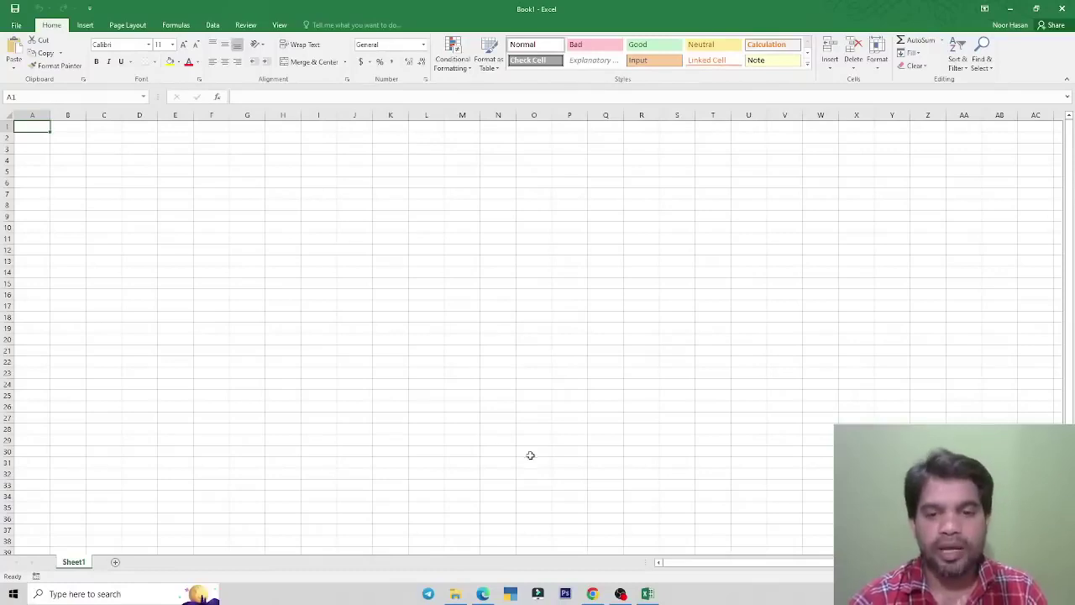
# - Return to the notes in Edge, recheck the Worksheet and Starting Excel sections and read on to The Contents of Worksheet
pyautogui.click(484, 594)
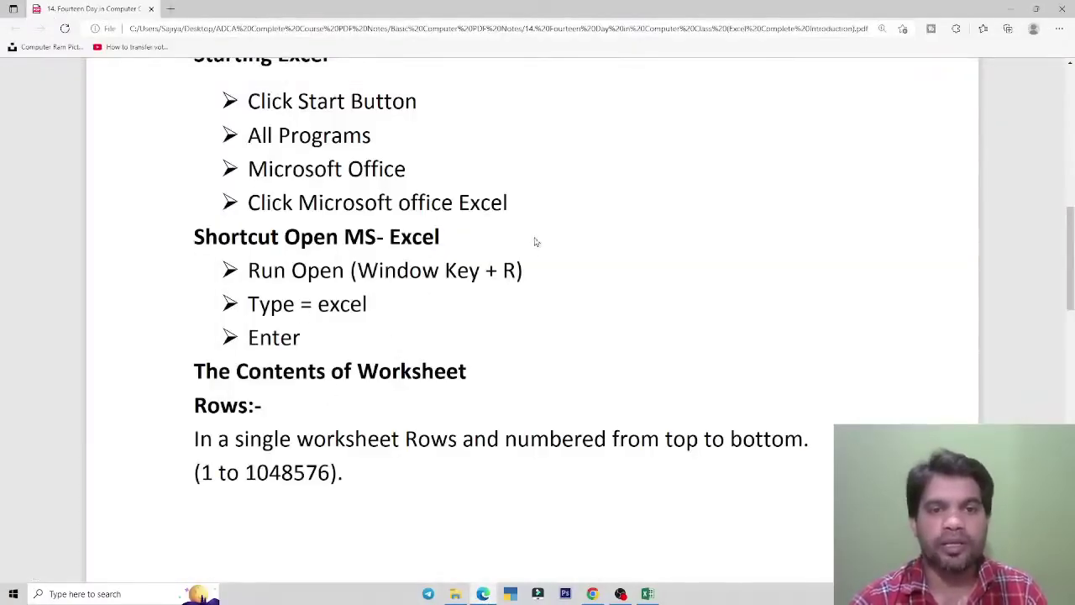
pyautogui.scroll(-2, 534, 243)
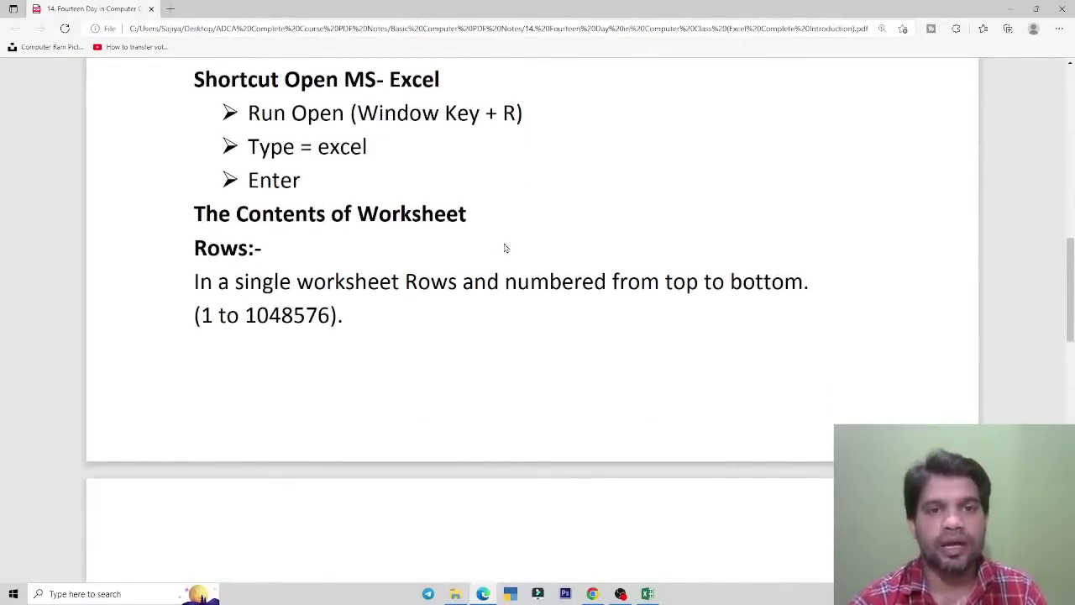
pyautogui.scroll(8, 506, 244)
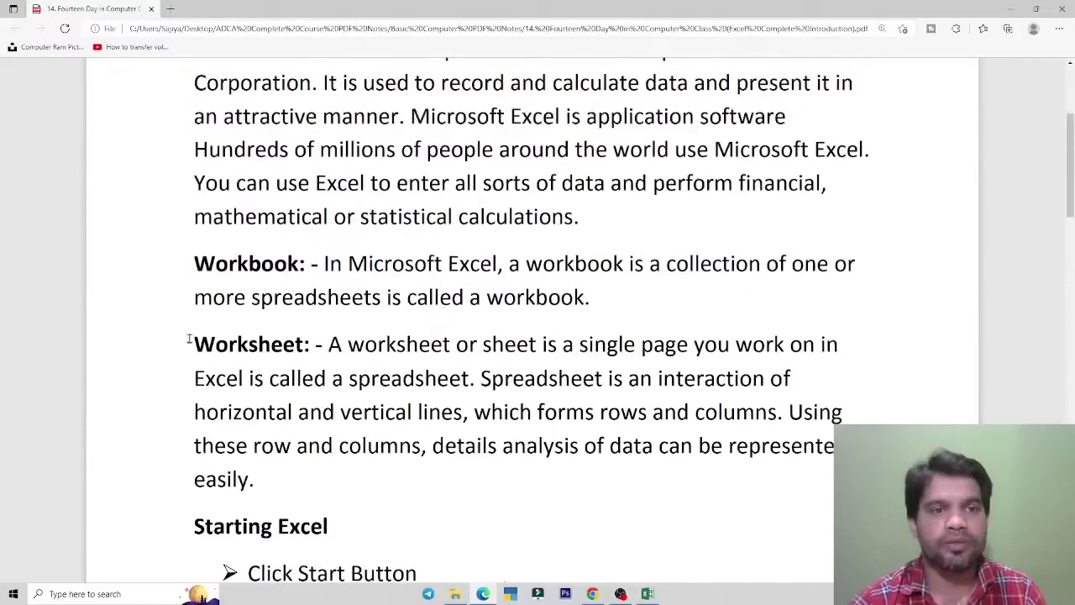
pyautogui.scroll(-3, 420, 322)
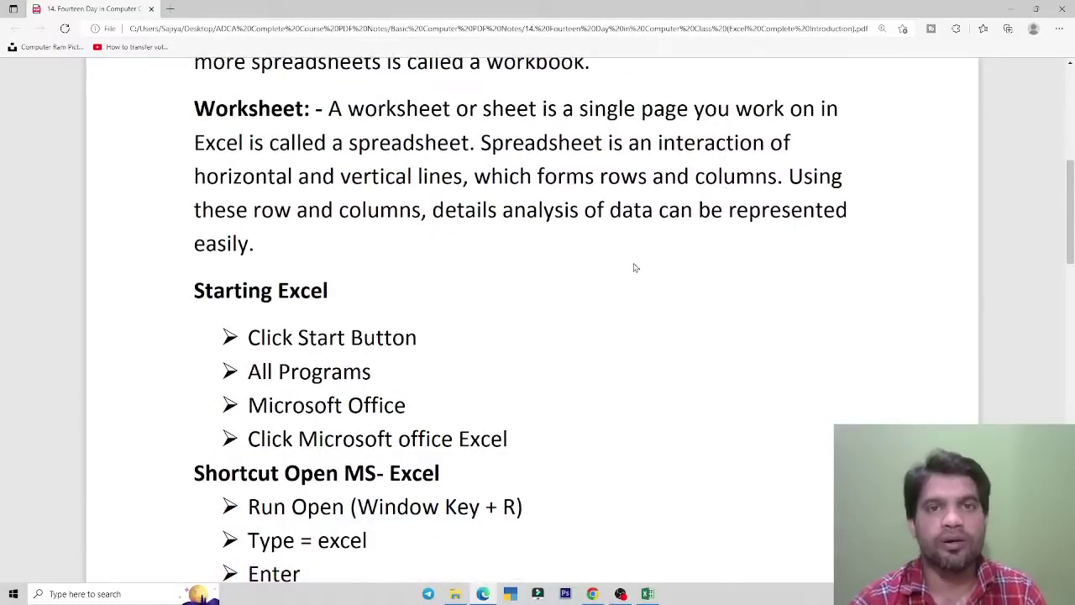
pyautogui.scroll(-6, 512, 291)
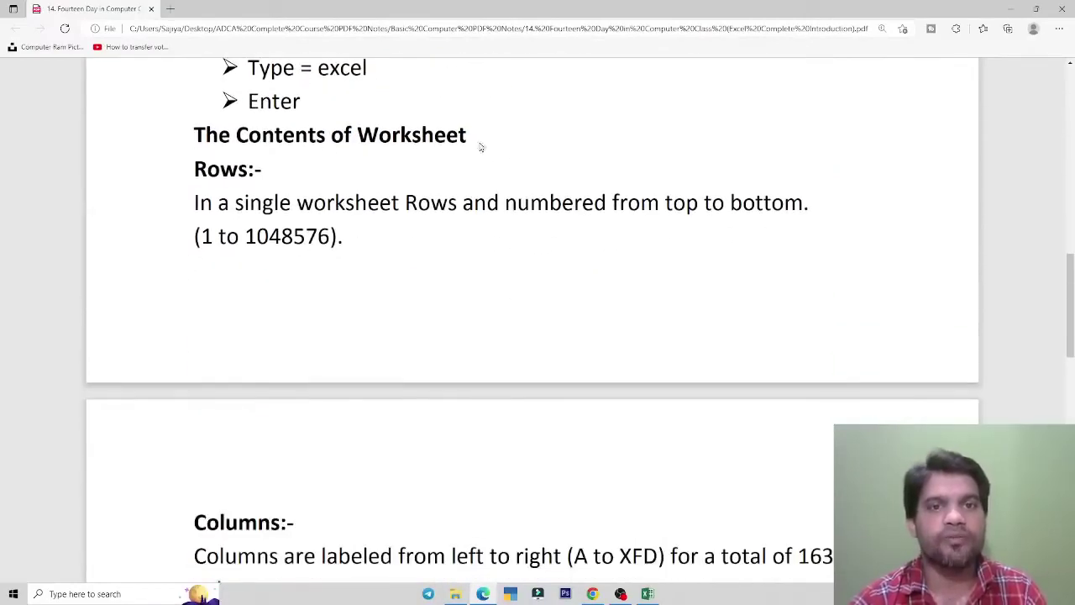
# - Switch to Excel, magnify Sheet1 so the row numbers and column letters read clearly, and select cell I14
pyautogui.hotkey('alt', 'Tab')
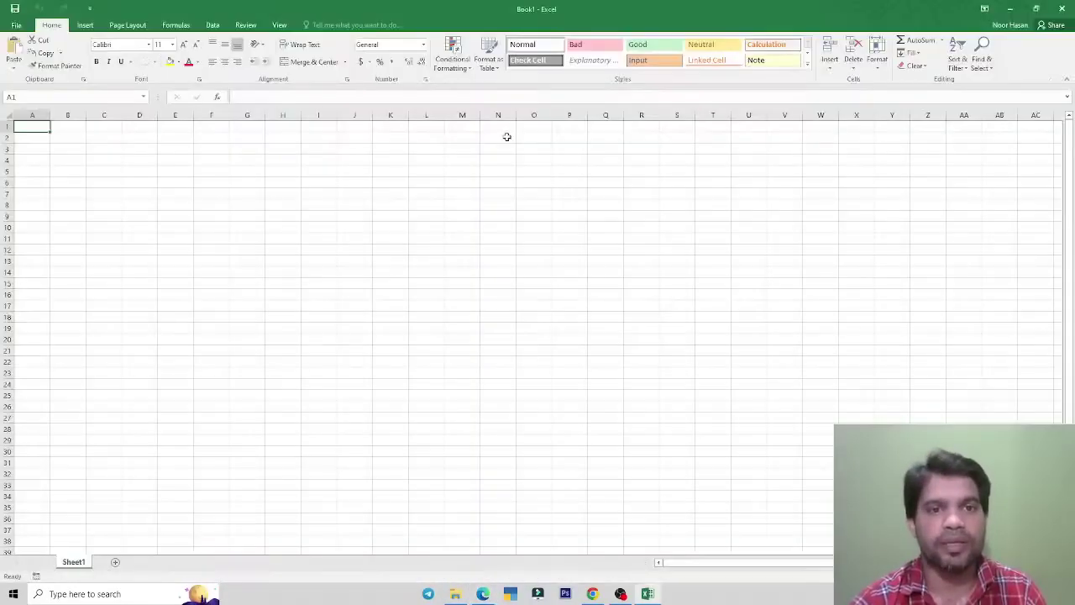
pyautogui.click(252, 271)
pyautogui.click(225, 215)
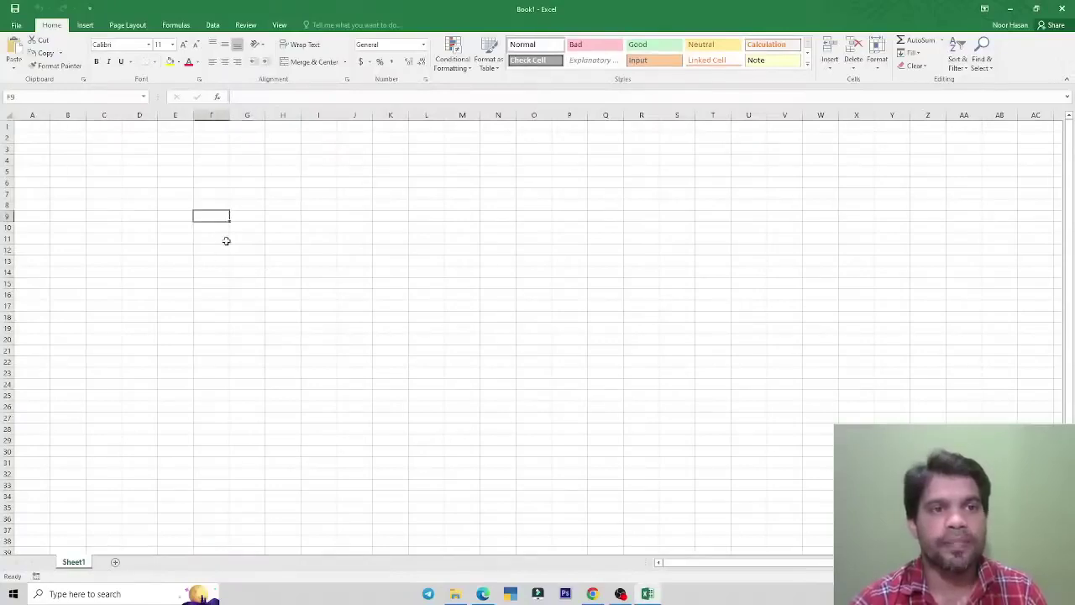
pyautogui.moveTo(1012, 576); pyautogui.dragTo(1021, 576)
pyautogui.click(612, 435)
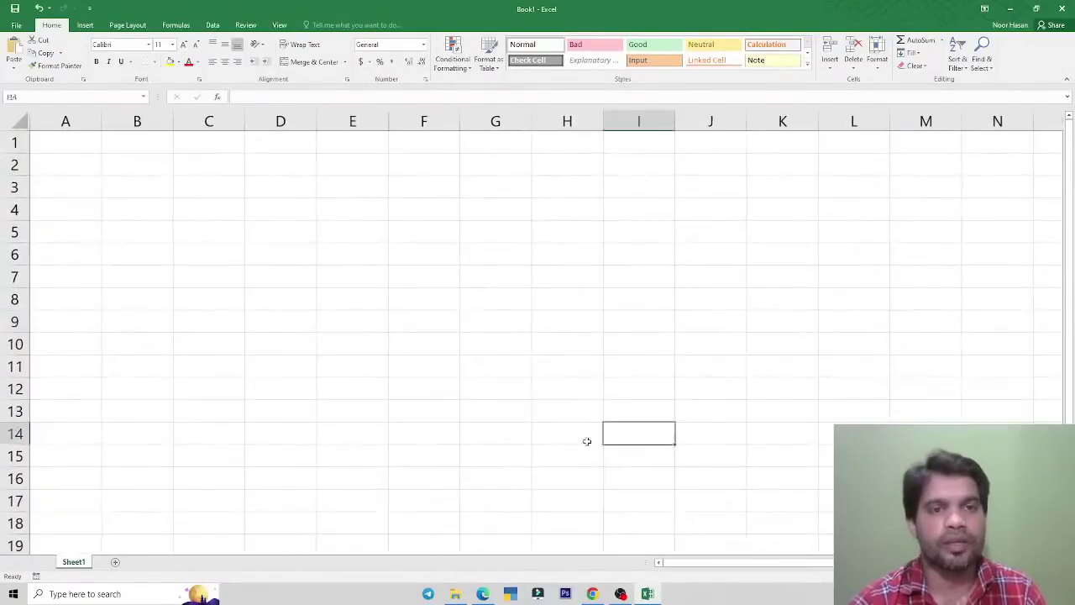
# - Return to the notes in Edge and briefly highlight the "Rows:-" heading under The Contents of Worksheet
pyautogui.hotkey('alt', 'Tab')
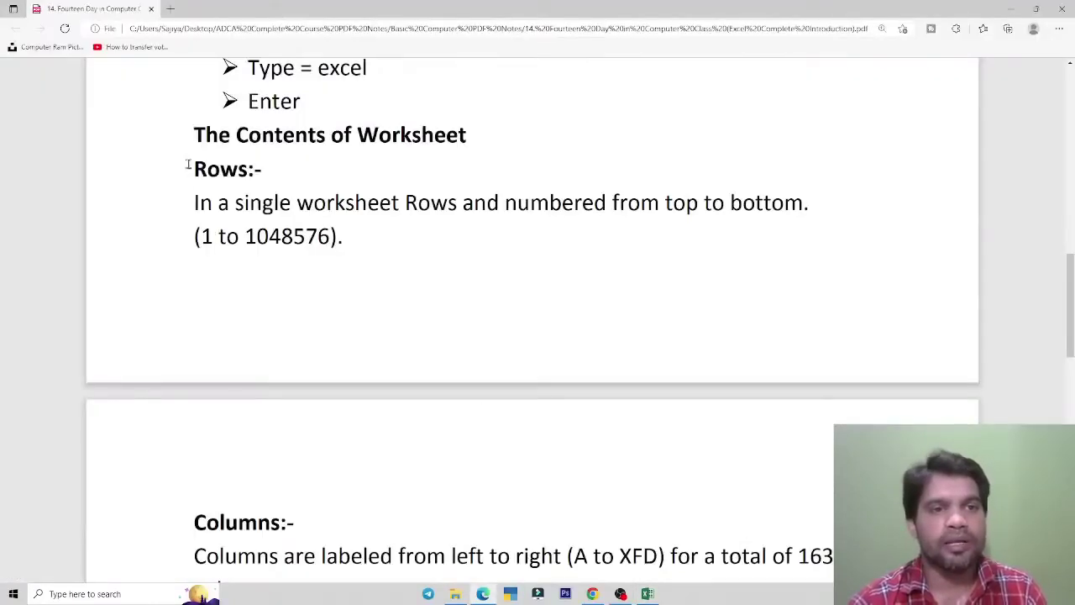
pyautogui.moveTo(192, 168); pyautogui.dragTo(280, 173)
pyautogui.click(283, 182)
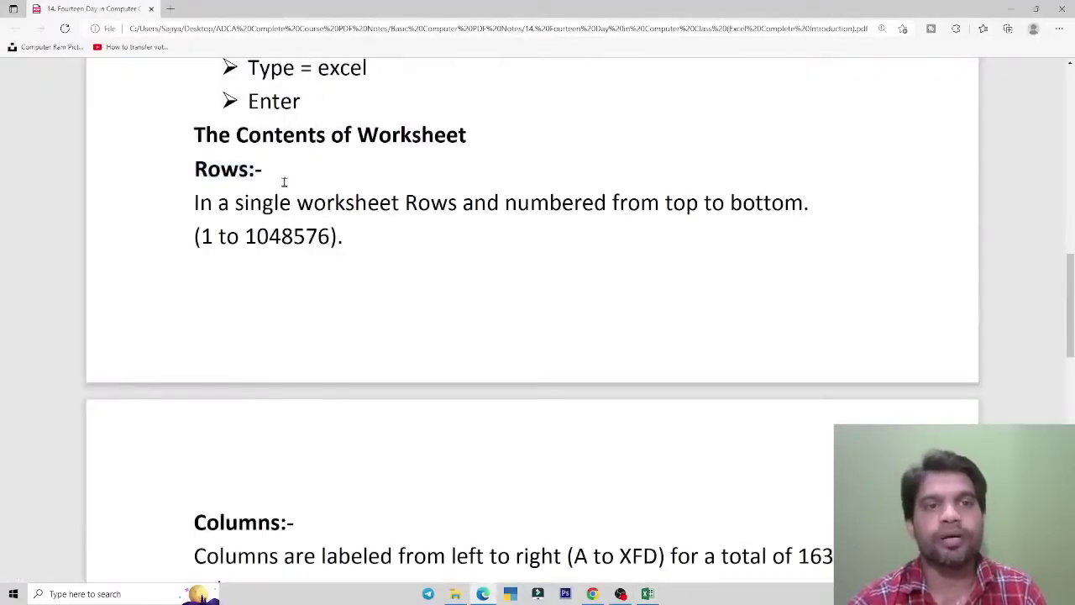
# - Compare the Rows description in the Edge notes with the Excel sheet, and select cells A1 through A6 one by one in Excel
pyautogui.hotkey('alt', 'Tab')
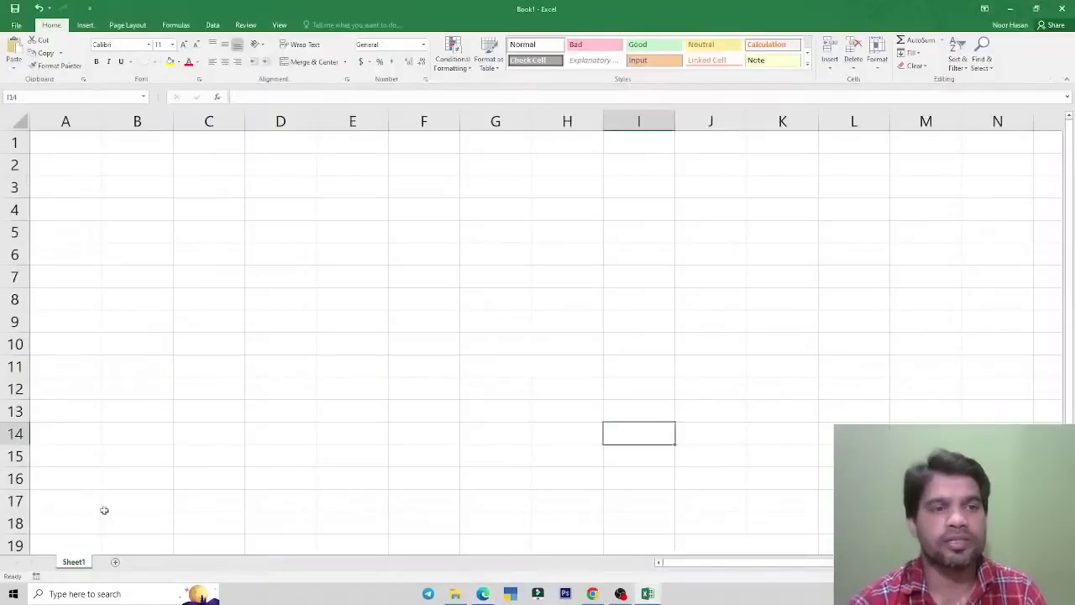
pyautogui.hotkey('alt', 'Tab')
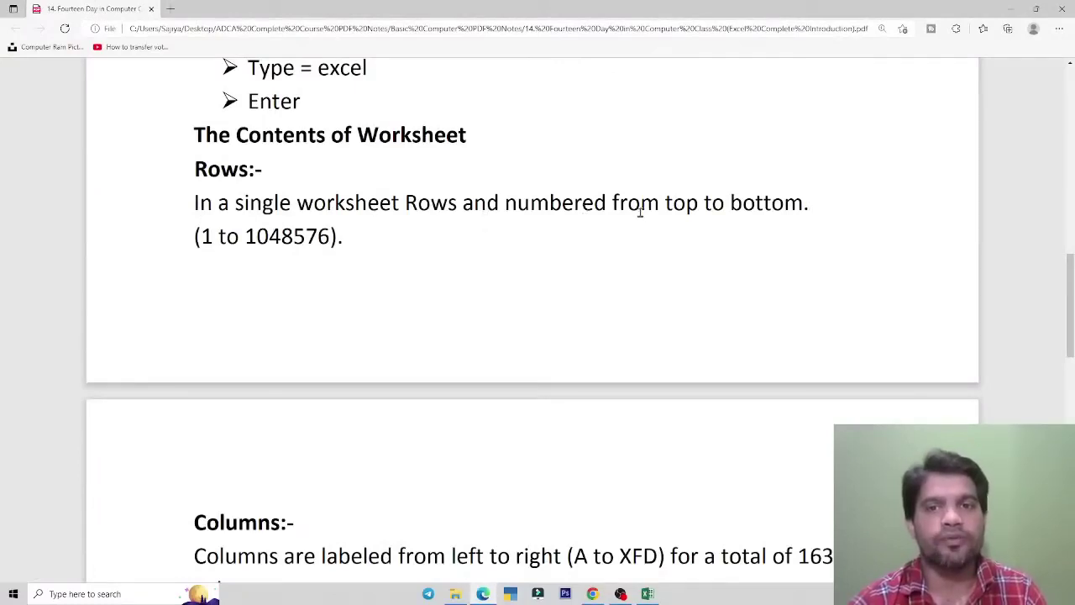
pyautogui.hotkey('alt', 'Tab')
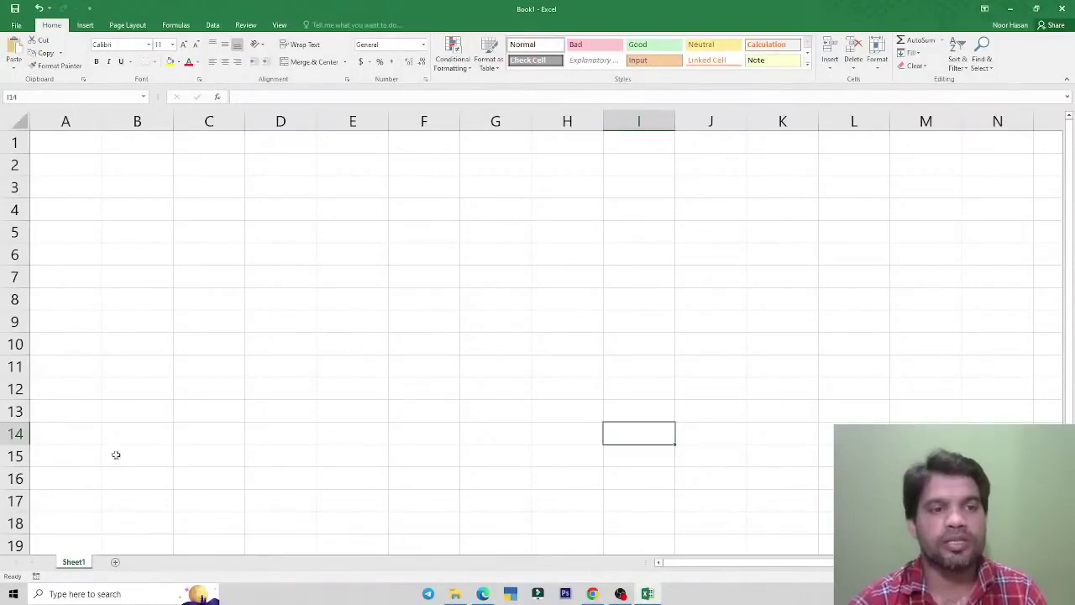
pyautogui.click(281, 307)
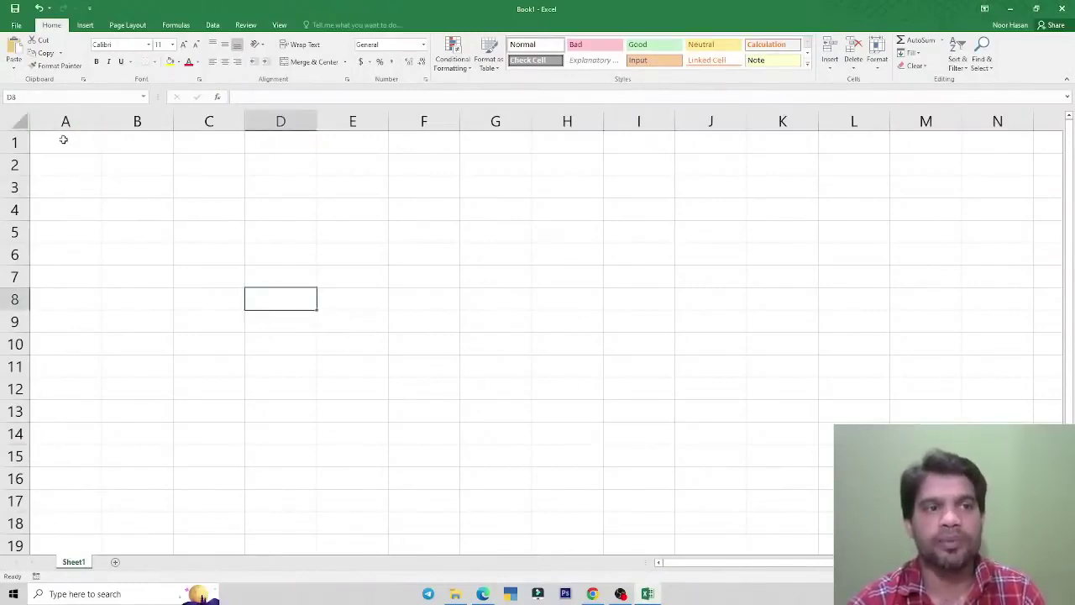
pyautogui.click(64, 140)
pyautogui.click(63, 162)
pyautogui.click(65, 184)
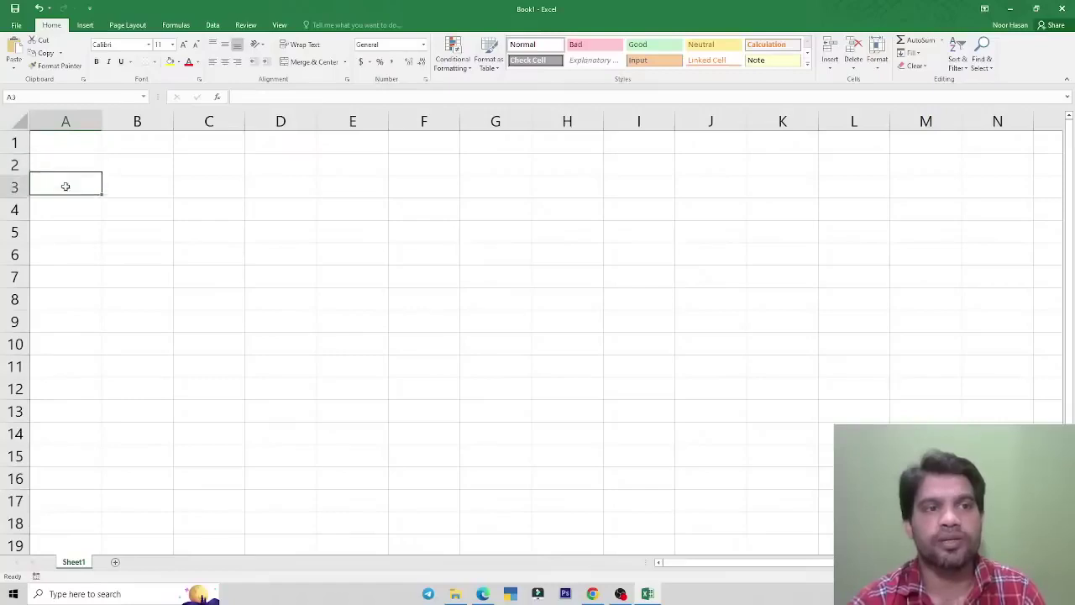
pyautogui.click(66, 210)
pyautogui.click(67, 231)
pyautogui.click(71, 255)
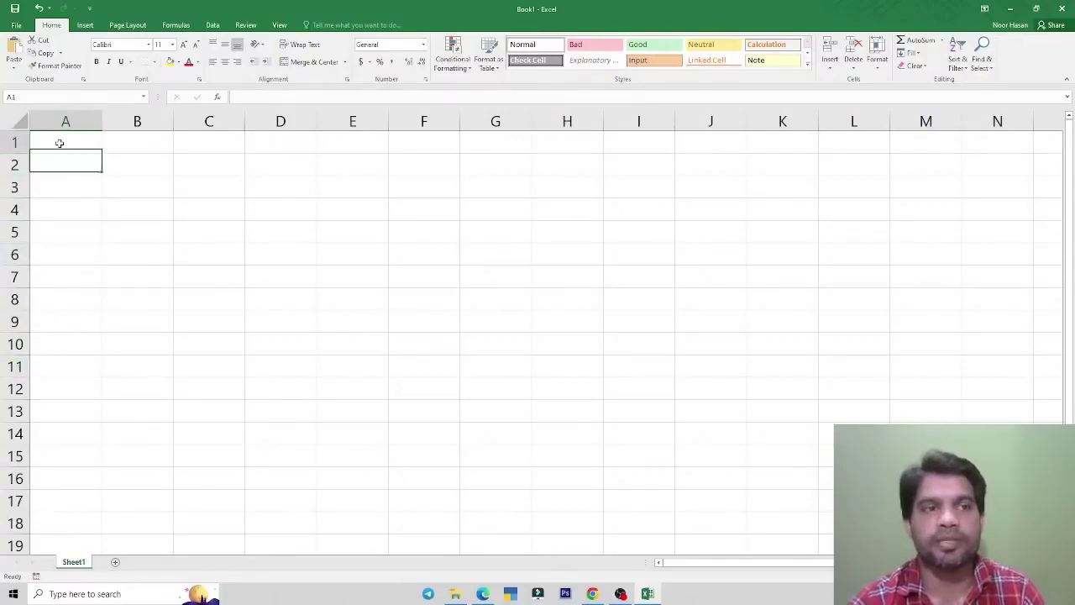
# - Illustrate rows and columns by highlighting cells across rows 1 and 2, down column A, and finally the range A2:D2
pyautogui.moveTo(58, 143); pyautogui.dragTo(495, 142)
pyautogui.moveTo(79, 164); pyautogui.dragTo(506, 163)
pyautogui.moveTo(72, 139); pyautogui.dragTo(50, 462)
pyautogui.moveTo(73, 163); pyautogui.dragTo(298, 163)
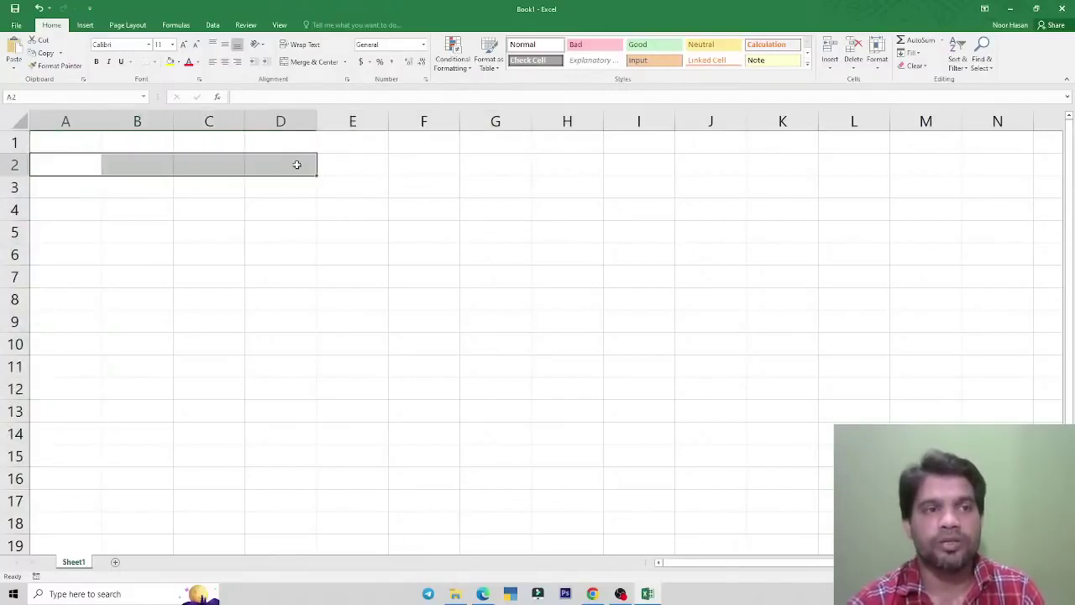
# - Select cell A1, jump to the last row of the sheet at A1048576, and return to A1
pyautogui.hotkey('alt', 'Tab')
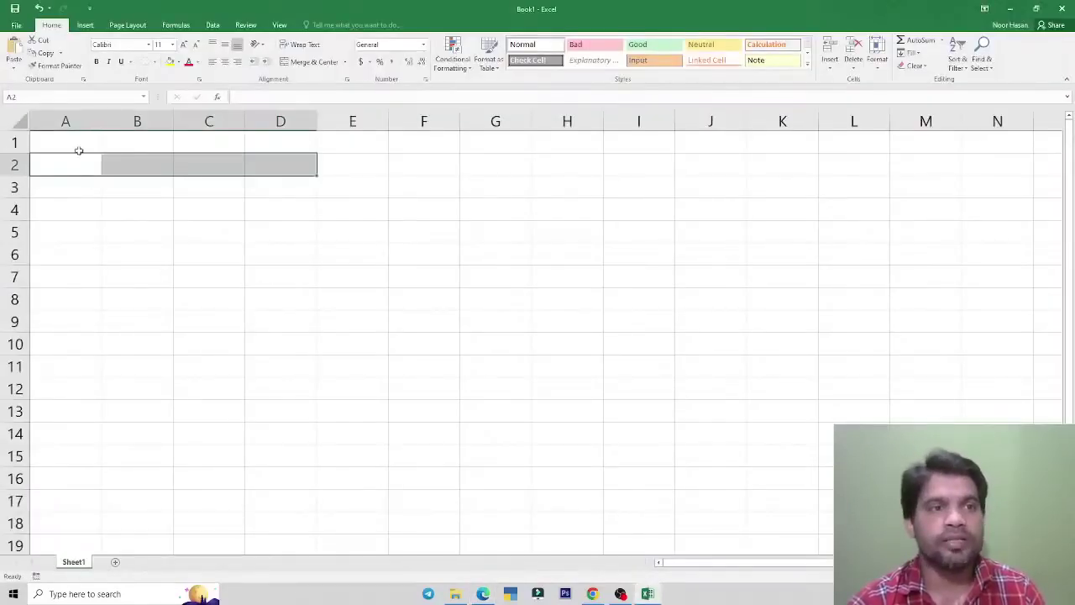
pyautogui.click(79, 150)
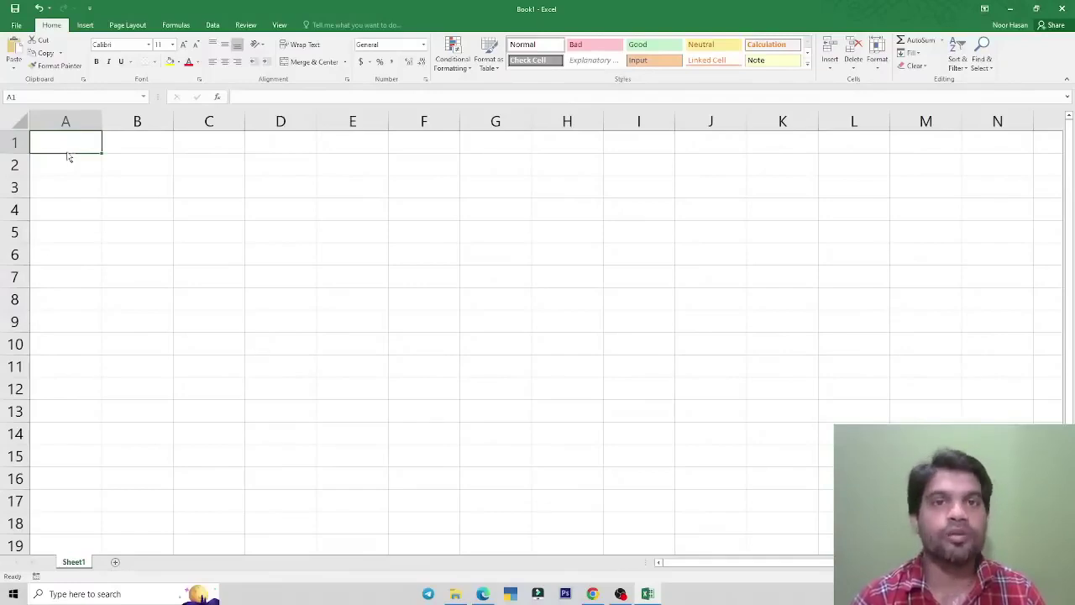
pyautogui.hotkey('ctrl', 'Down')
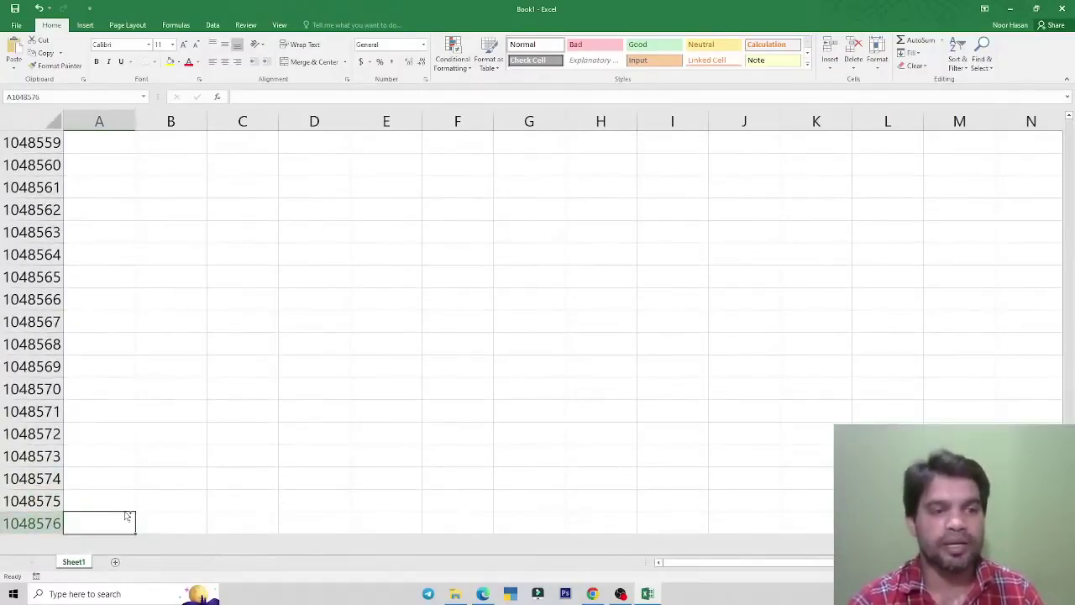
pyautogui.scroll(3, 125, 509)
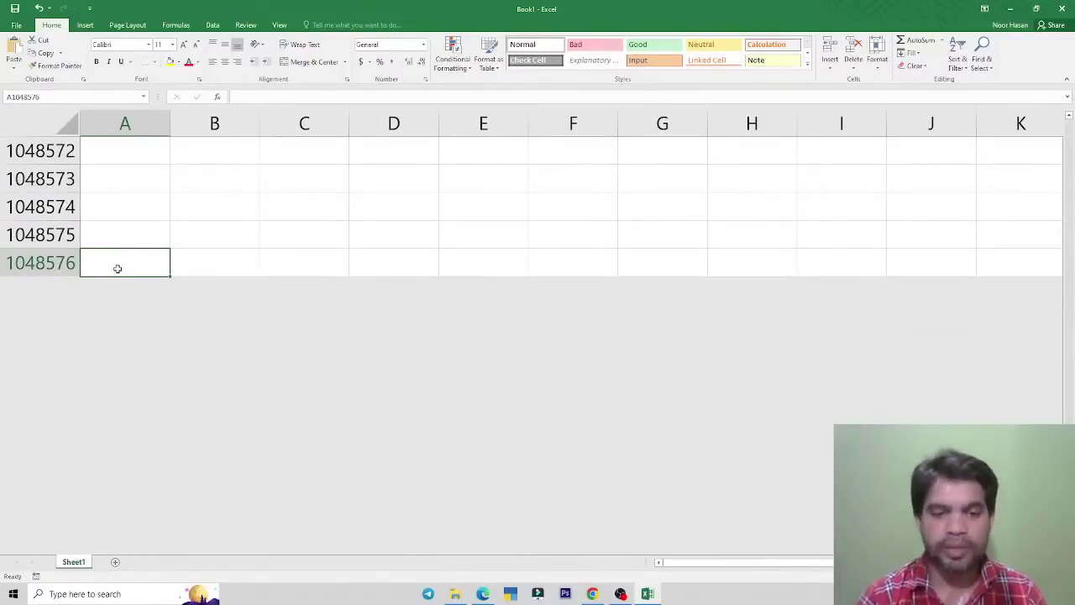
pyautogui.hotkey('ctrl', 'Up')
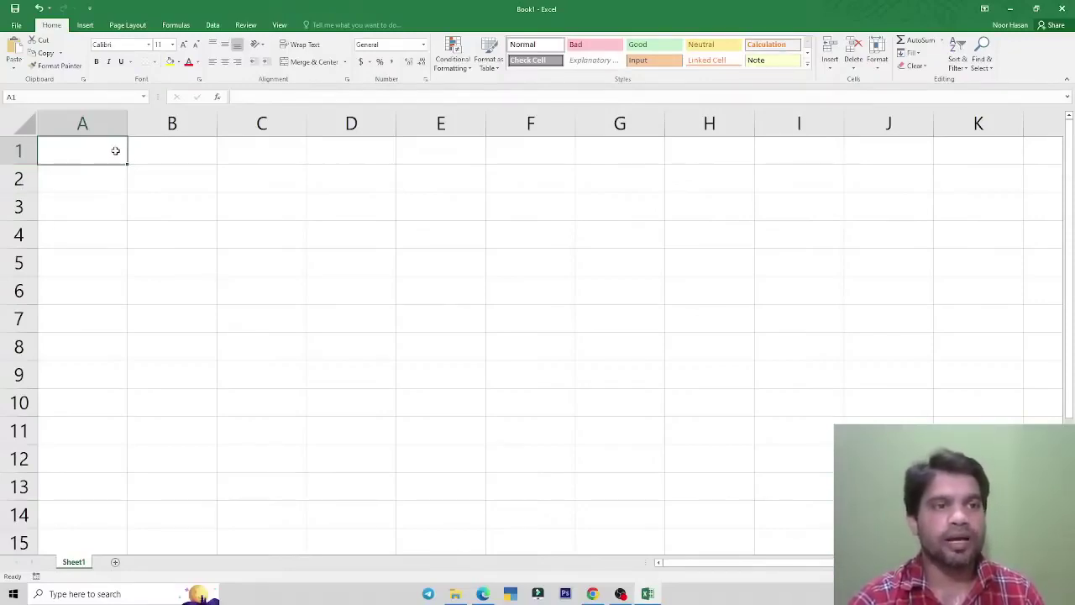
# - Switch to the notes in Edge, highlight the "Columns:" heading and the word "Worksheet", and read on to the Columns section
pyautogui.hotkey('alt', 'Tab')
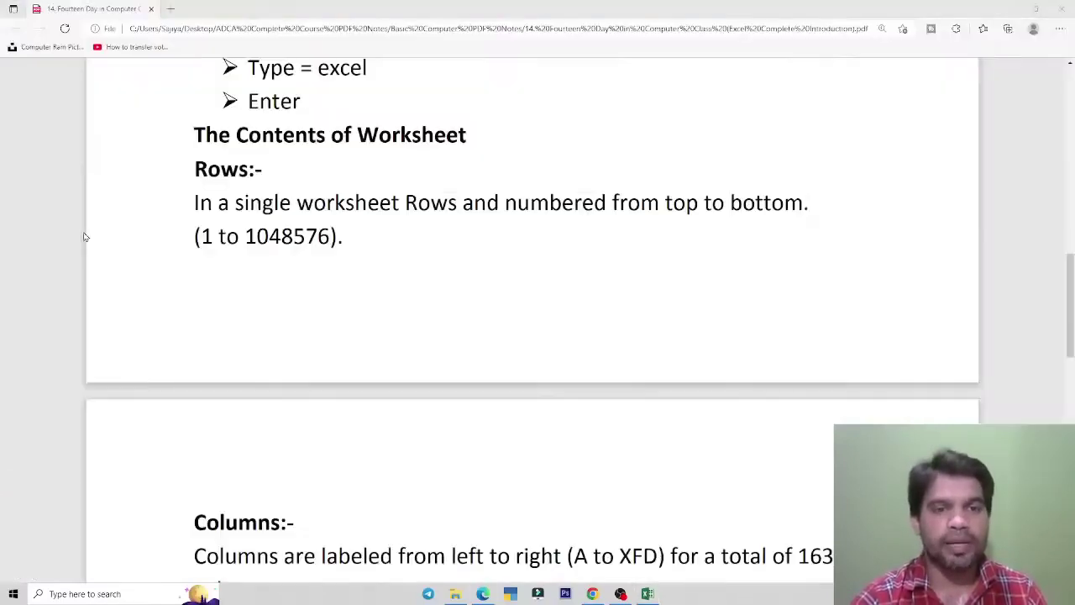
pyautogui.scroll(-3, 362, 245)
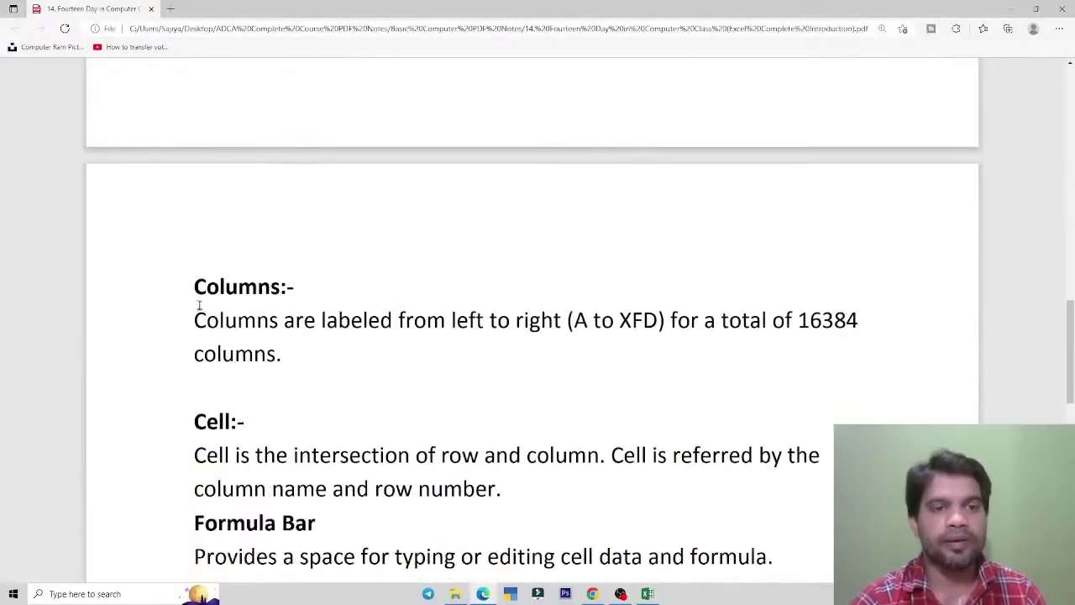
pyautogui.moveTo(194, 284); pyautogui.dragTo(315, 289)
pyautogui.scroll(5, 315, 290)
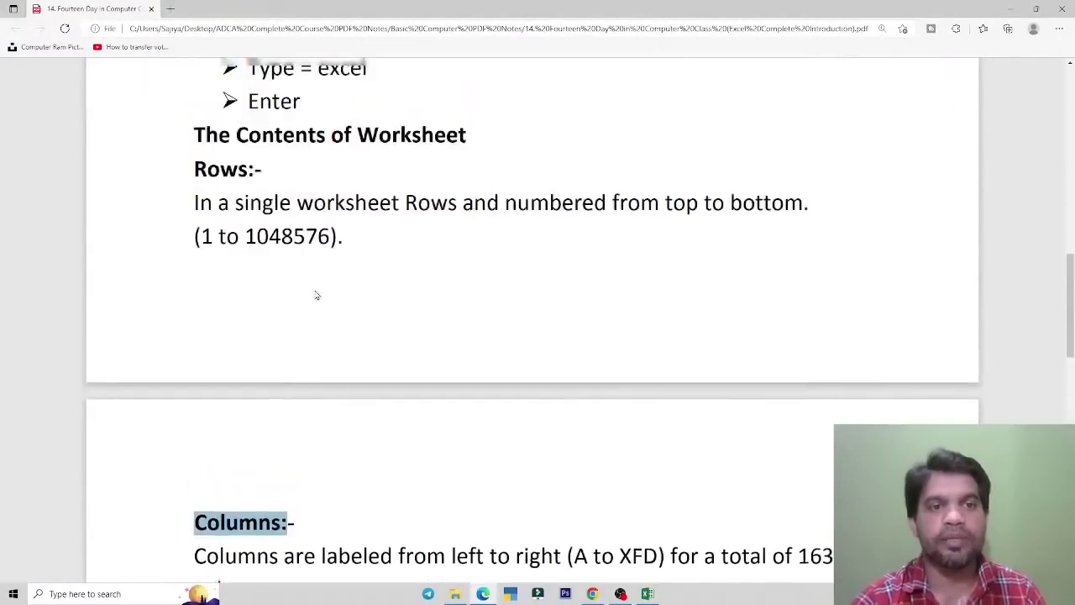
pyautogui.moveTo(362, 377); pyautogui.dragTo(480, 377)
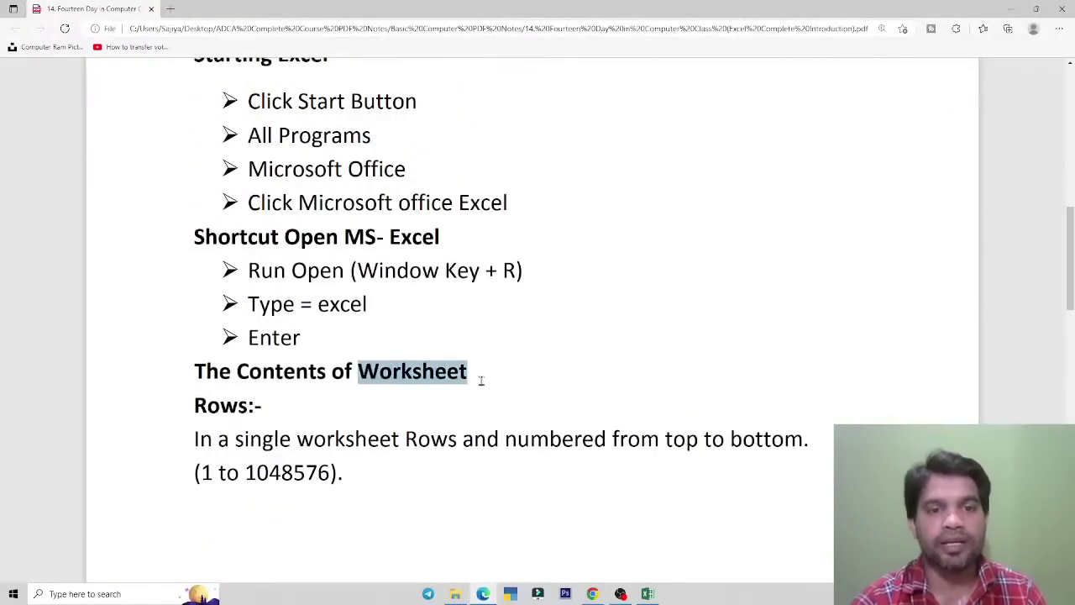
pyautogui.click(352, 413)
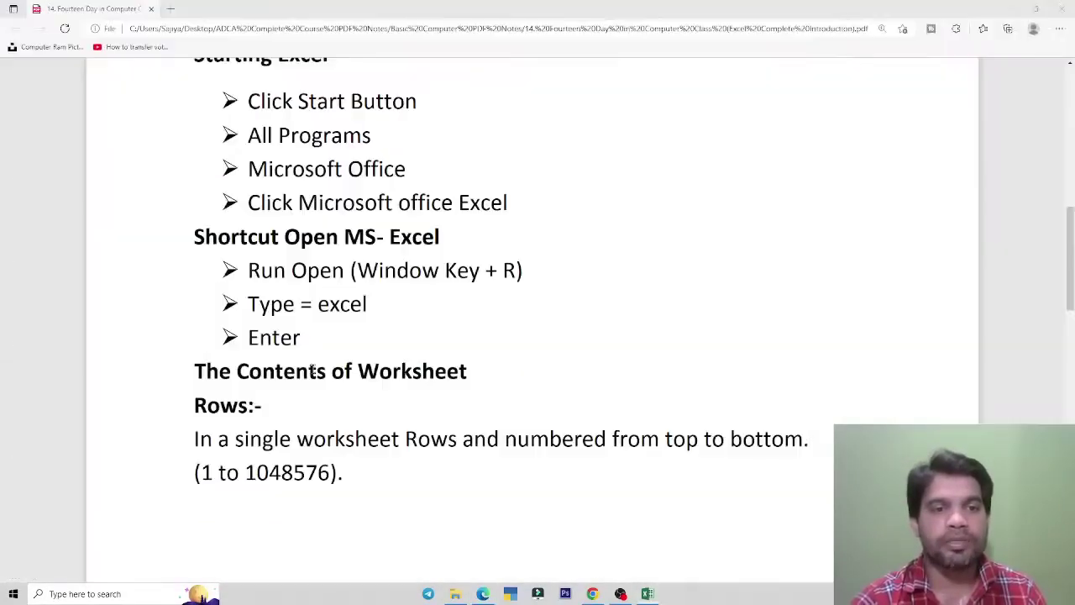
pyautogui.scroll(-4, 314, 373)
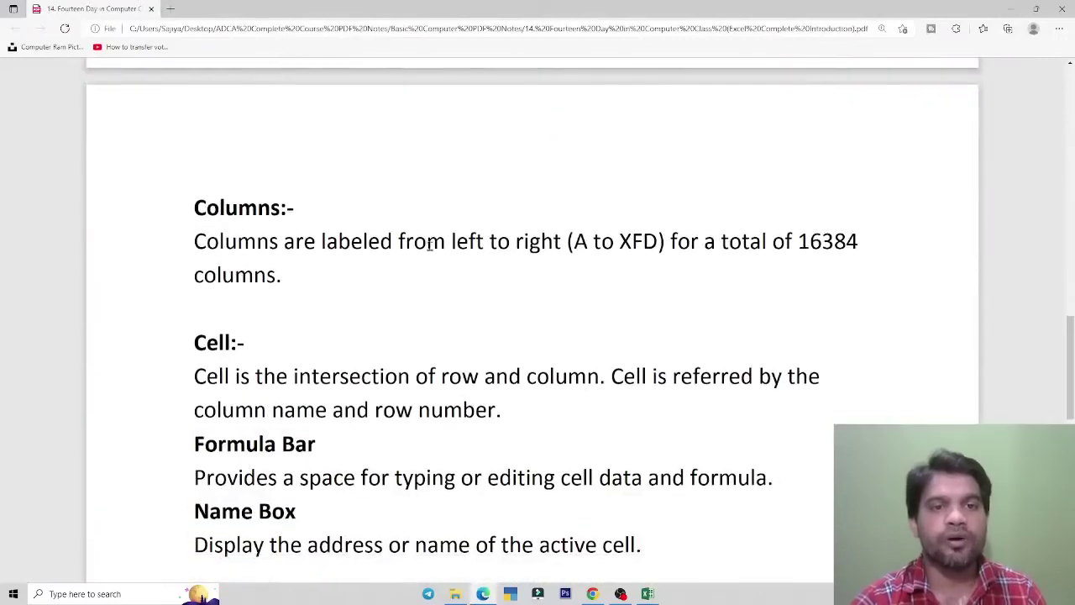
# - Switch to Excel and alternately highlight vertical ranges in columns A and B, starting from row 1
pyautogui.hotkey('alt', 'Tab')
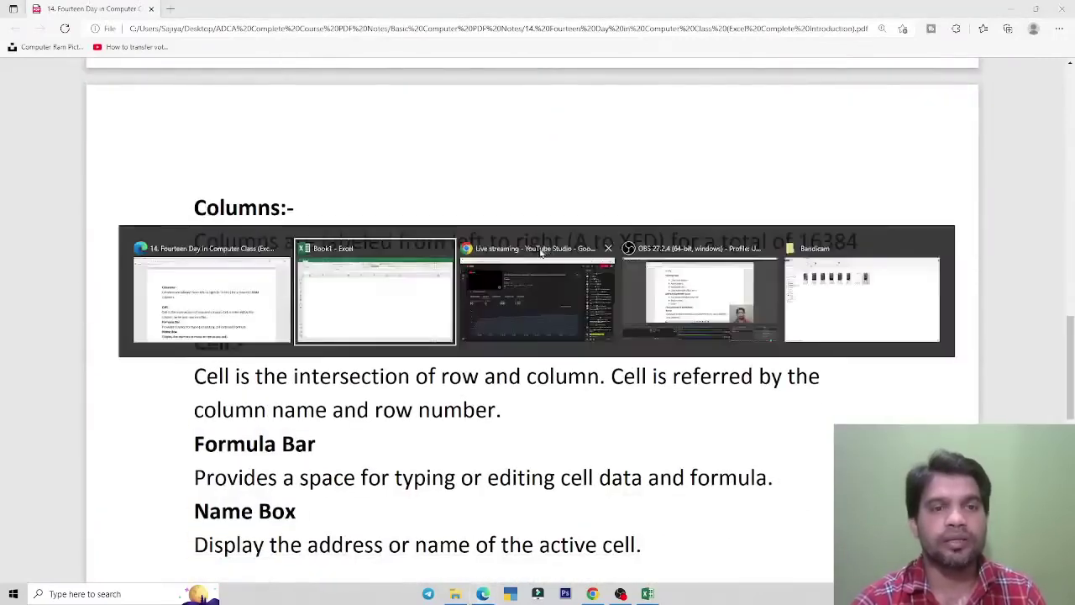
pyautogui.moveTo(101, 149); pyautogui.dragTo(111, 378)
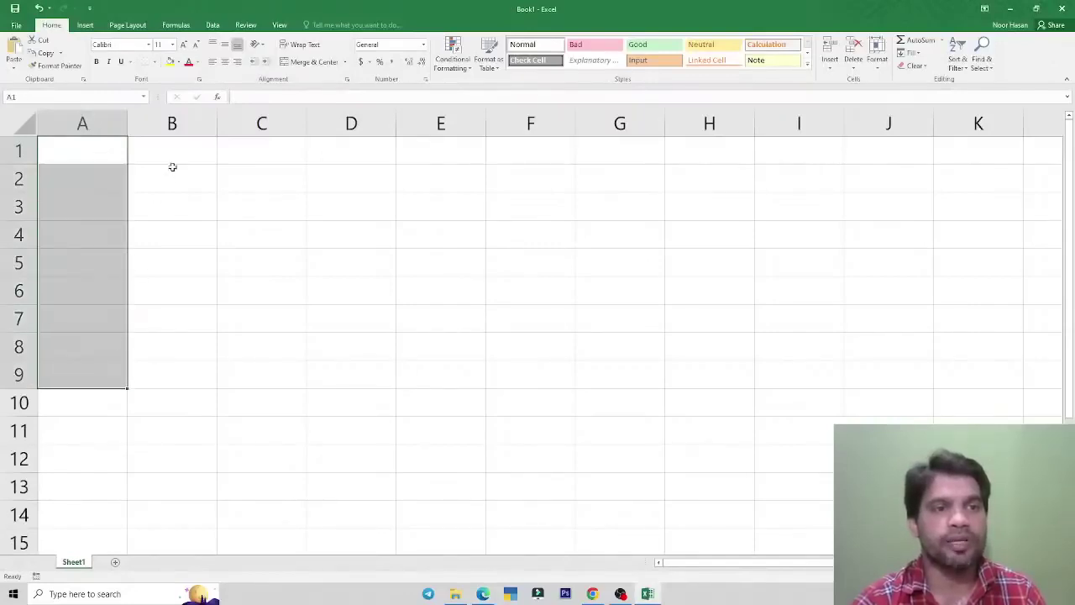
pyautogui.moveTo(173, 153); pyautogui.dragTo(159, 351)
pyautogui.moveTo(101, 158); pyautogui.dragTo(101, 346)
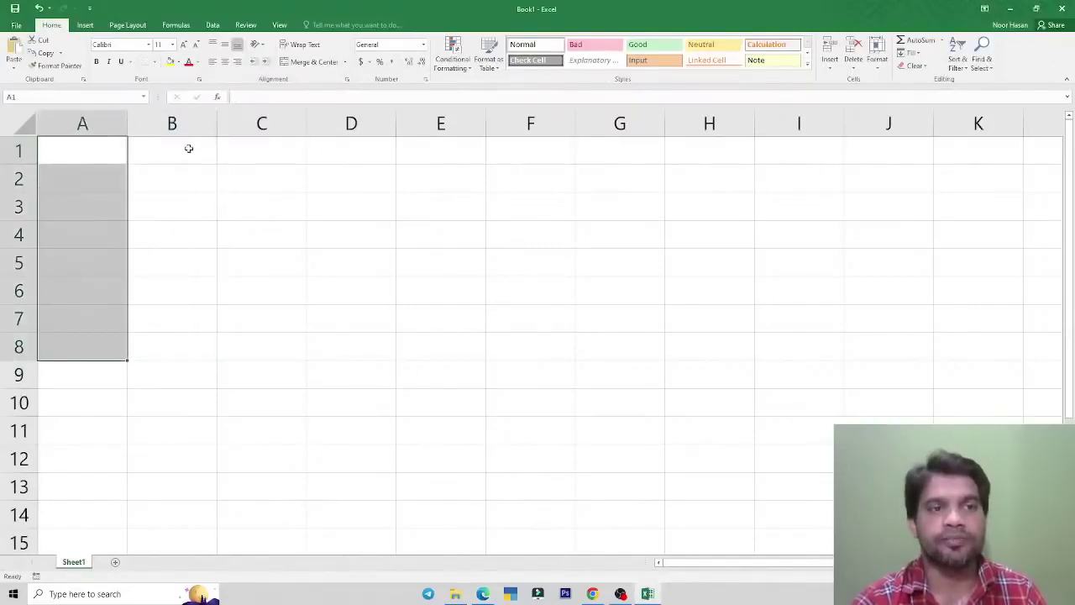
pyautogui.moveTo(190, 146); pyautogui.dragTo(137, 333)
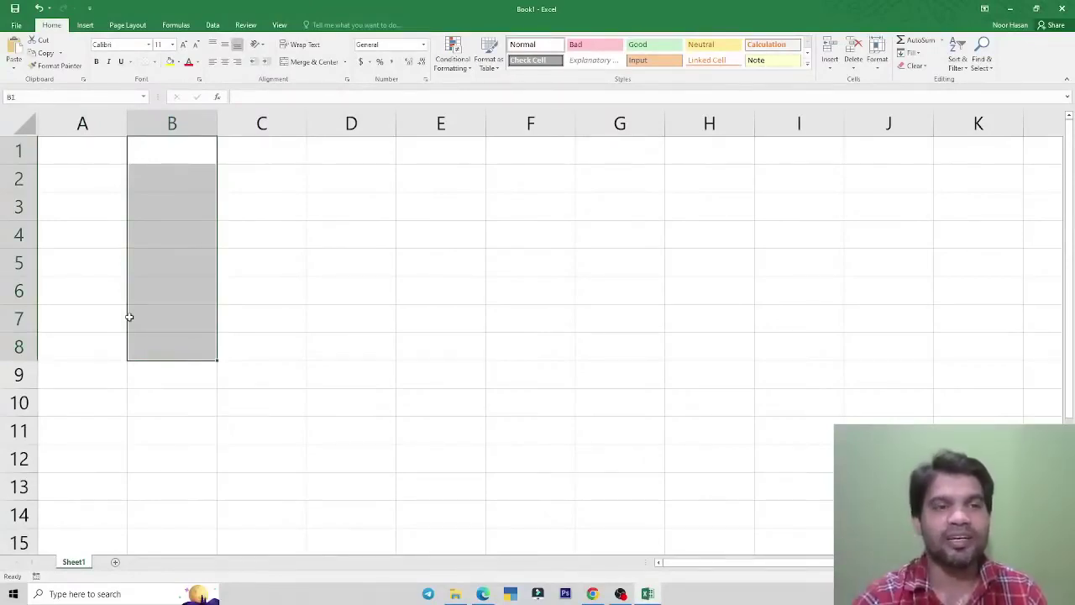
pyautogui.moveTo(93, 148); pyautogui.dragTo(100, 346)
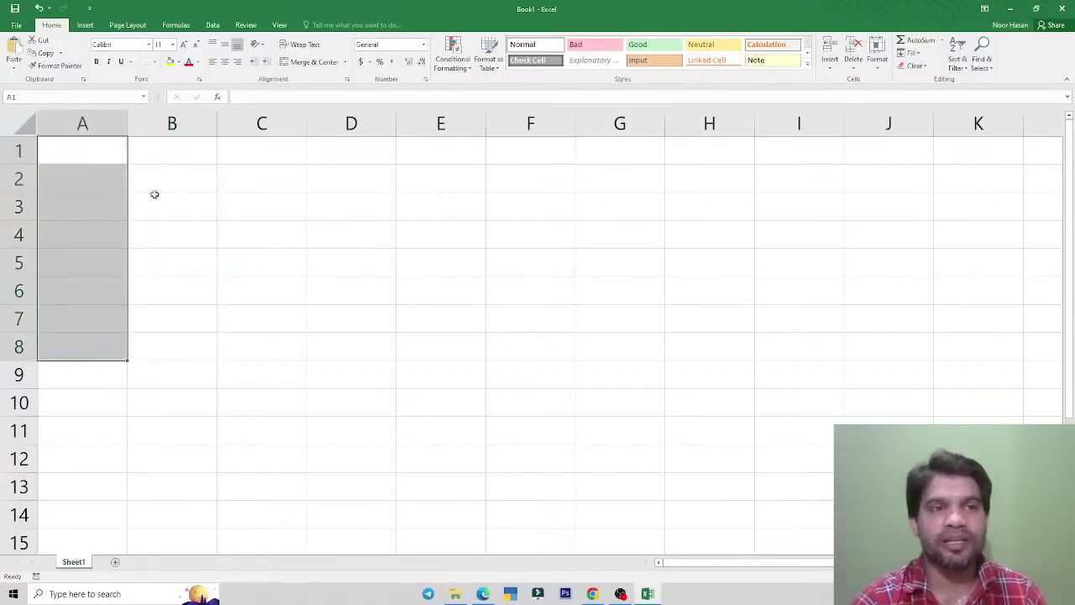
pyautogui.moveTo(162, 153); pyautogui.dragTo(168, 346)
# - Return to the notes in Edge and briefly highlight "left" and the starting letter "A" in the Columns description
pyautogui.hotkey('alt', 'Tab')
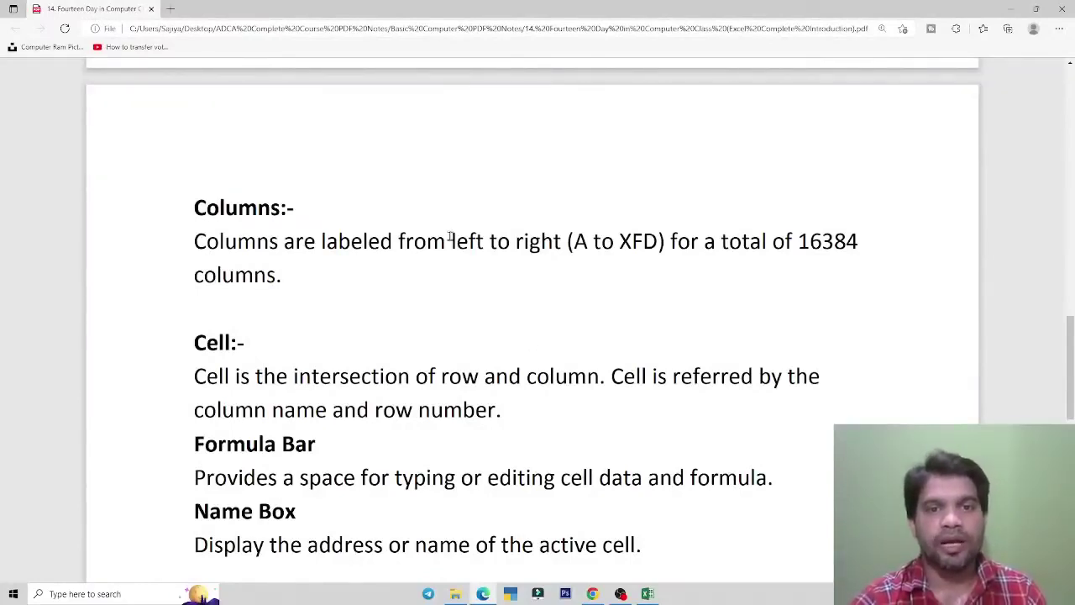
pyautogui.moveTo(448, 242); pyautogui.dragTo(484, 244)
pyautogui.click(524, 245)
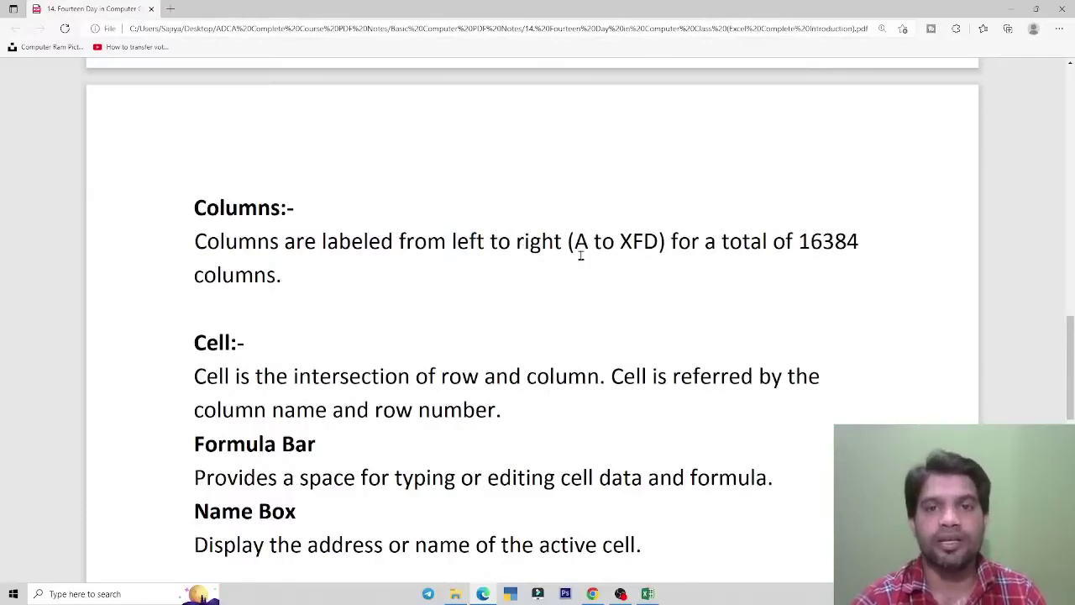
pyautogui.moveTo(577, 243); pyautogui.dragTo(601, 243)
pyautogui.click(611, 305)
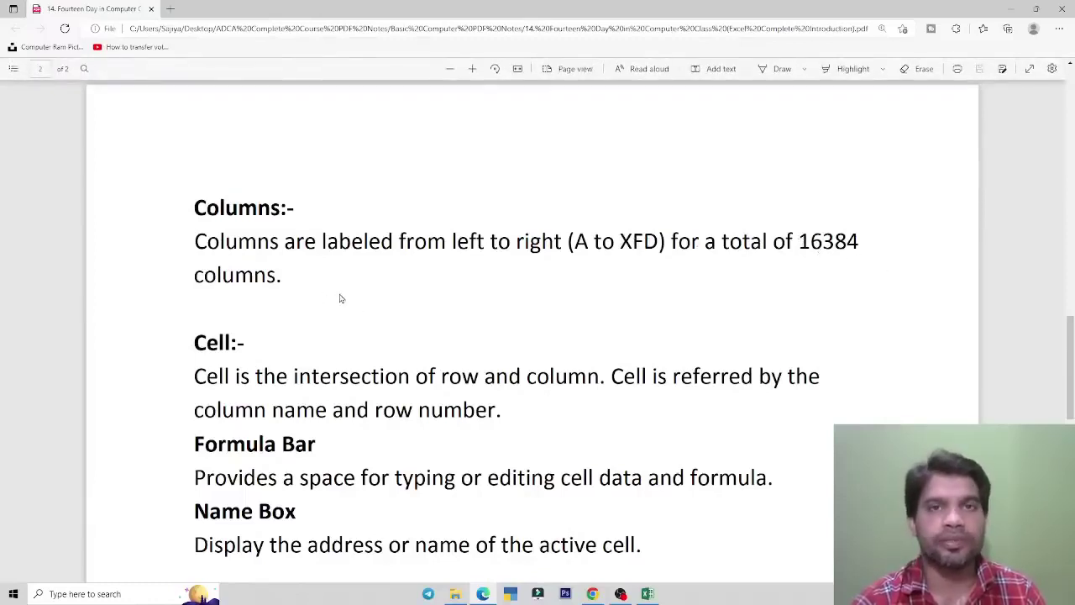
# - Switch to Excel, highlight vertical ranges in columns A, B, C, D and E in turn, and select cell A1
pyautogui.hotkey('alt', 'Tab')
pyautogui.moveTo(81, 152); pyautogui.dragTo(89, 362)
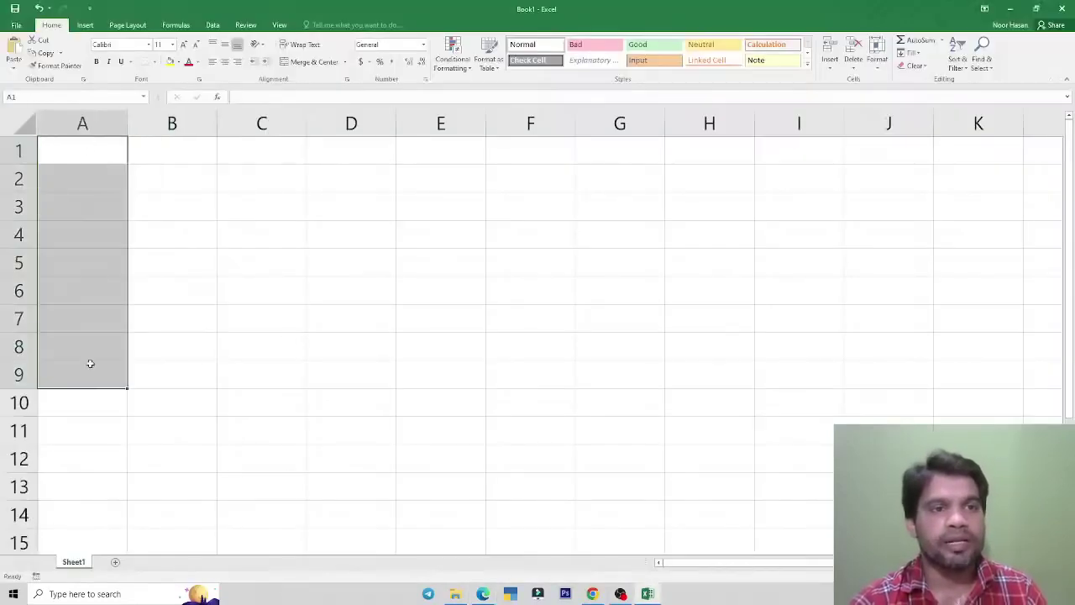
pyautogui.moveTo(182, 153); pyautogui.dragTo(185, 353)
pyautogui.moveTo(278, 154); pyautogui.dragTo(273, 348)
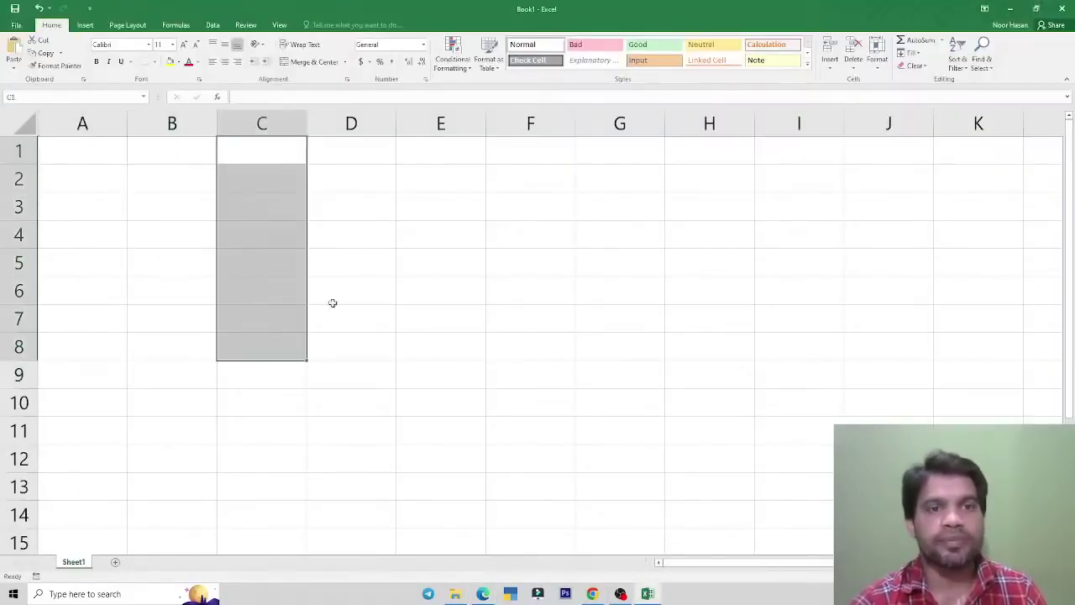
pyautogui.moveTo(361, 154); pyautogui.dragTo(374, 370)
pyautogui.moveTo(434, 160); pyautogui.dragTo(436, 502)
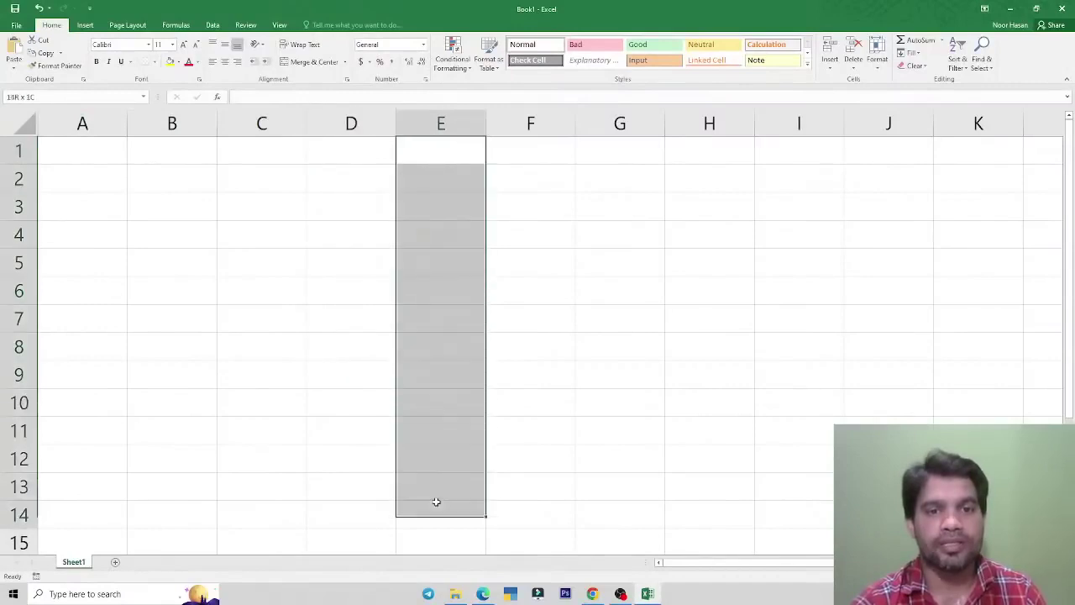
pyautogui.click(456, 354)
pyautogui.click(102, 151)
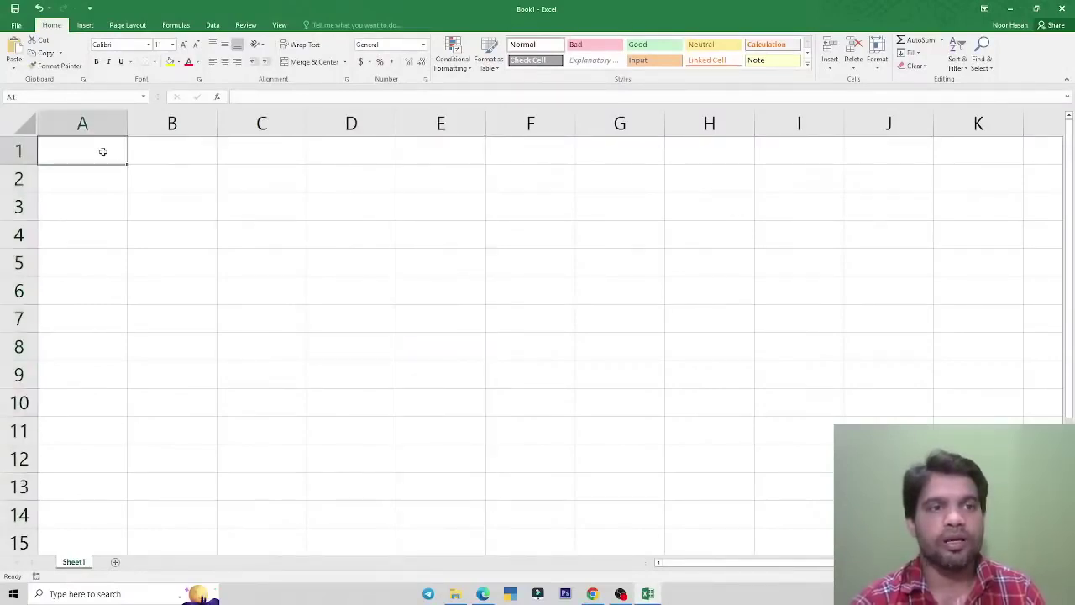
# - Check the Columns description in the Edge notes, jump in Excel from A1 to the last column at XFD1, and return to A1
pyautogui.hotkey('alt', 'Tab')
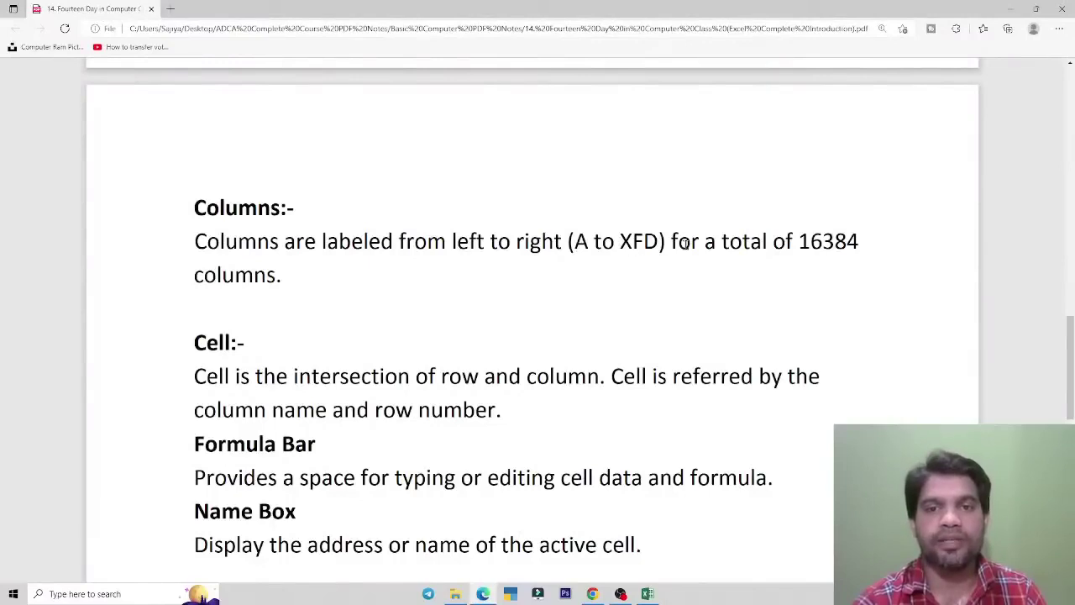
pyautogui.hotkey('alt', 'Tab')
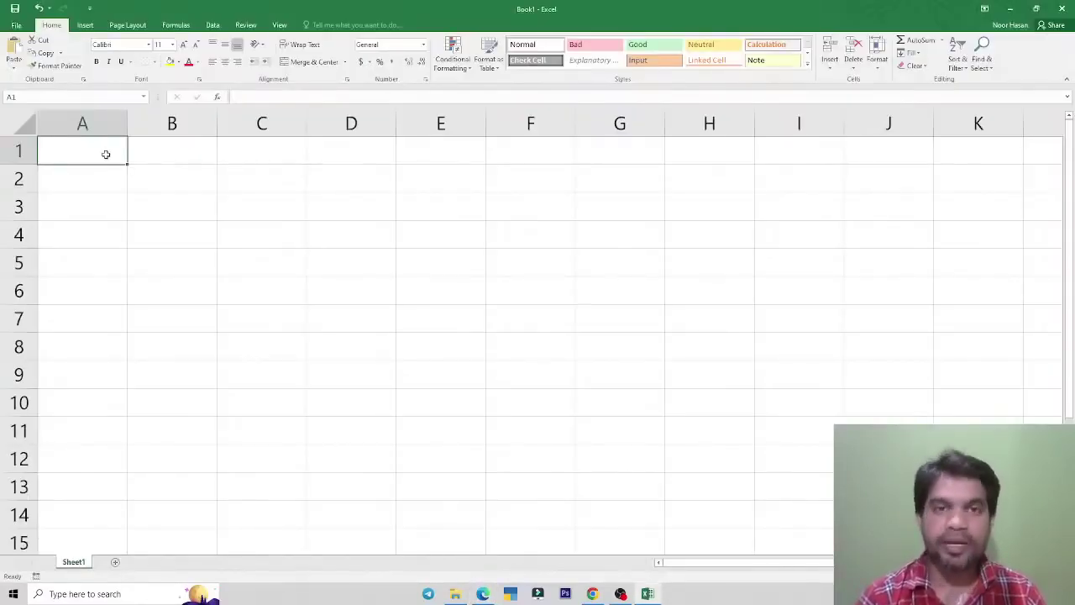
pyautogui.hotkey('ctrl', 'Right')
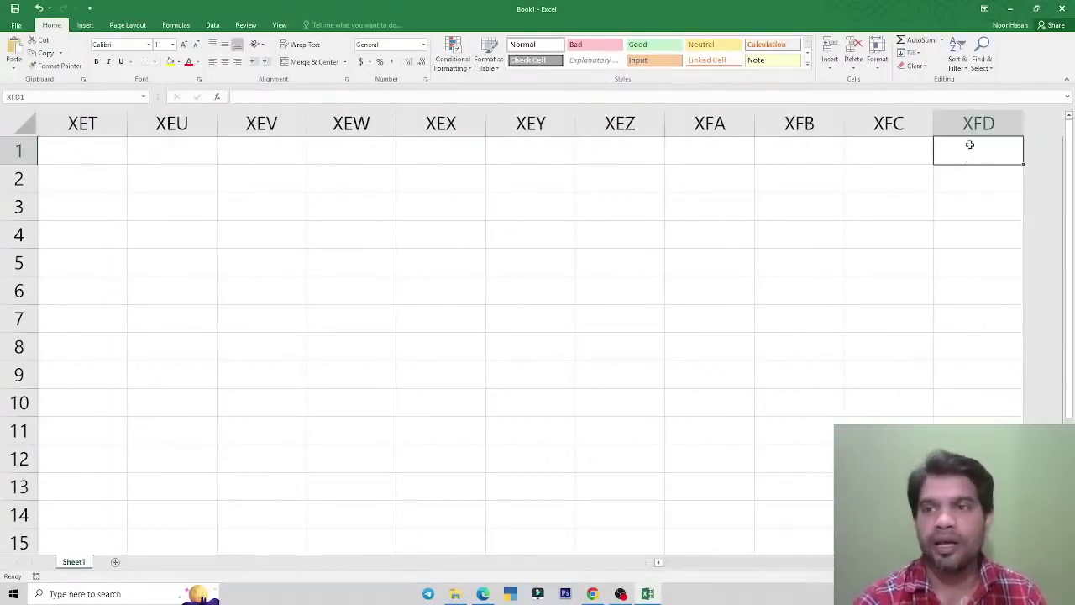
pyautogui.hscroll(3, 924, 168)
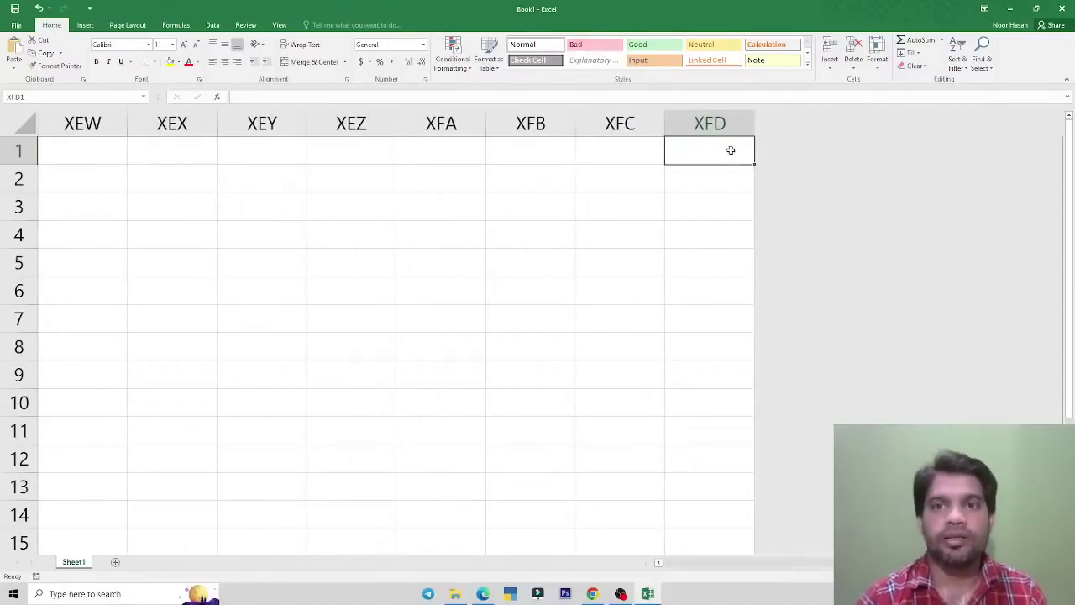
pyautogui.hotkey('ctrl', 'Left')
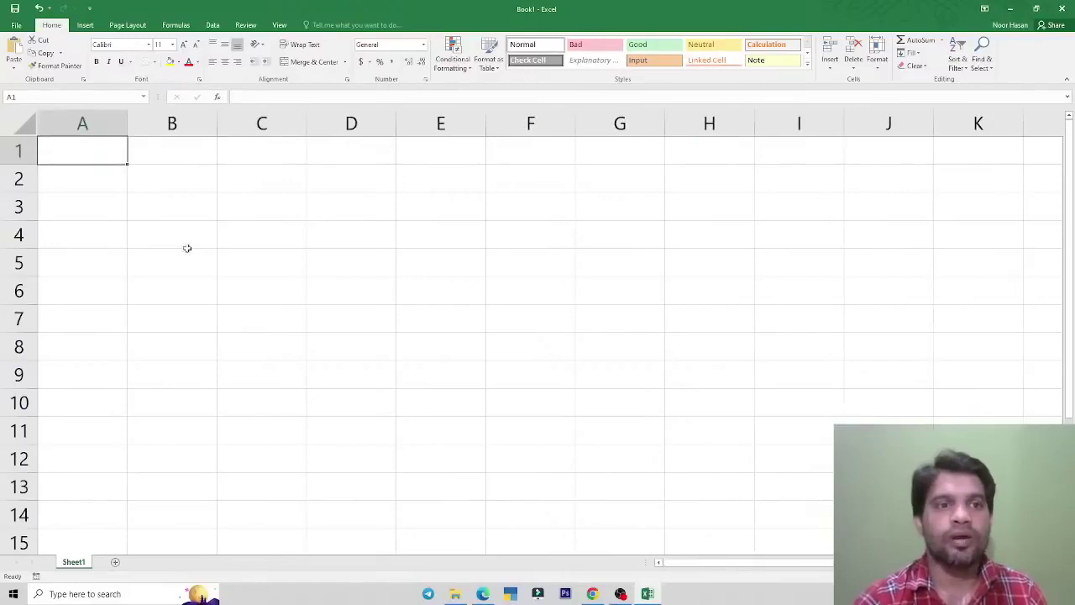
# - Switch to the Edge notes, bring up the Cell section and briefly highlight the "Cell:-" heading three times
pyautogui.click(181, 211)
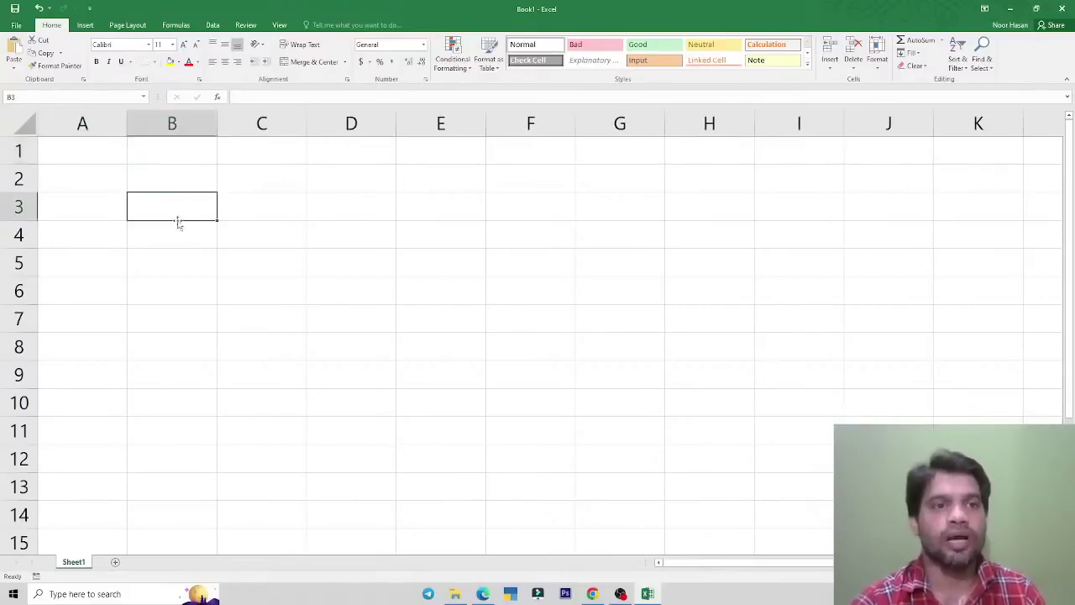
pyautogui.hotkey('alt', 'Tab')
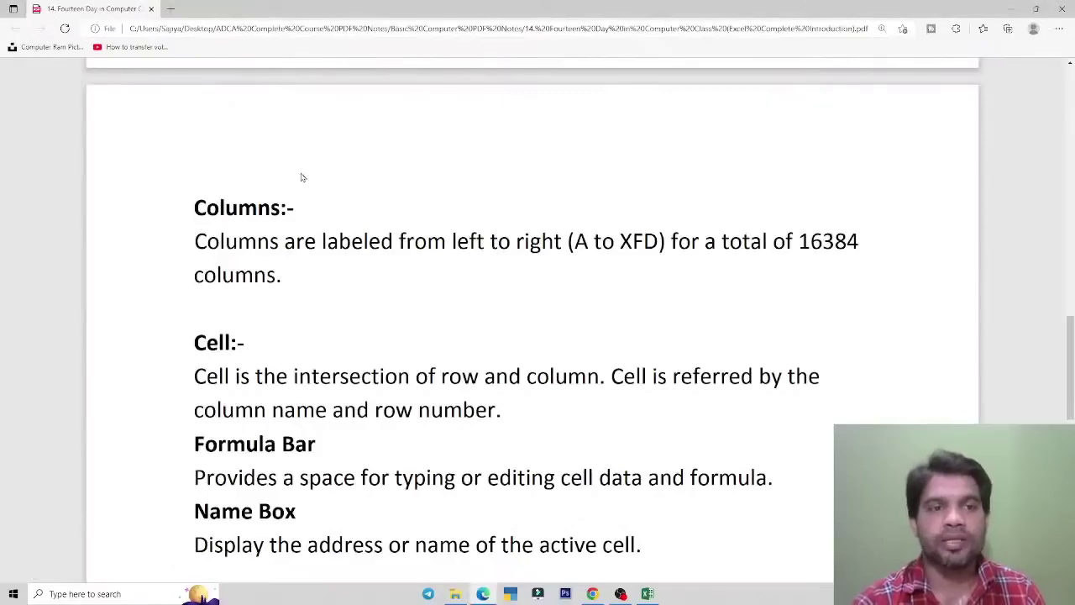
pyautogui.scroll(-2, 300, 168)
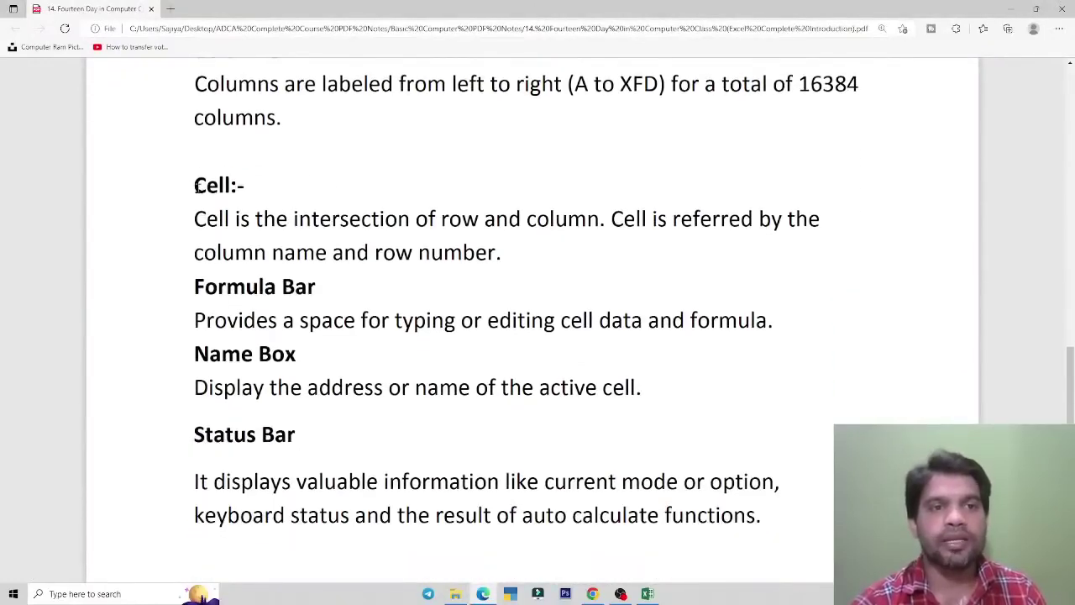
pyautogui.moveTo(193, 186); pyautogui.dragTo(276, 192)
pyautogui.click(272, 198)
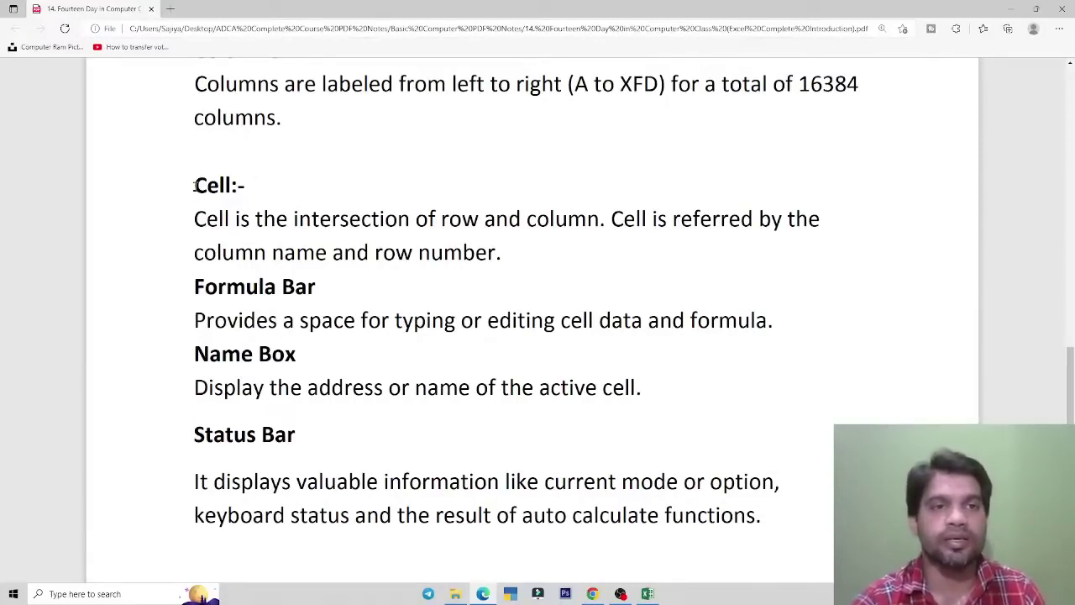
pyautogui.moveTo(193, 183); pyautogui.dragTo(254, 187)
pyautogui.click(280, 188)
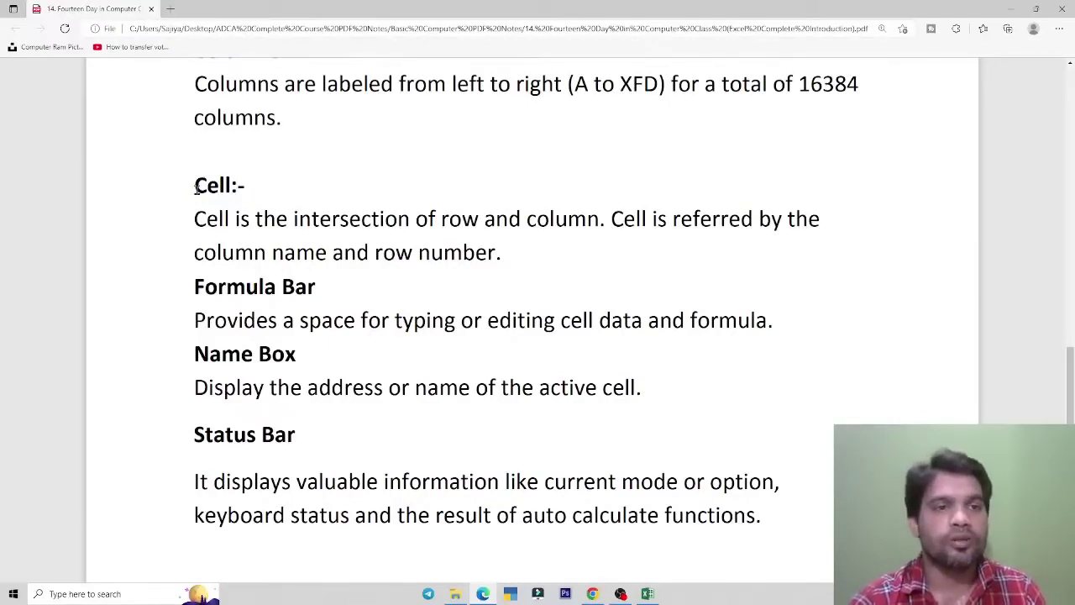
pyautogui.moveTo(195, 188); pyautogui.dragTo(290, 183)
pyautogui.click(310, 184)
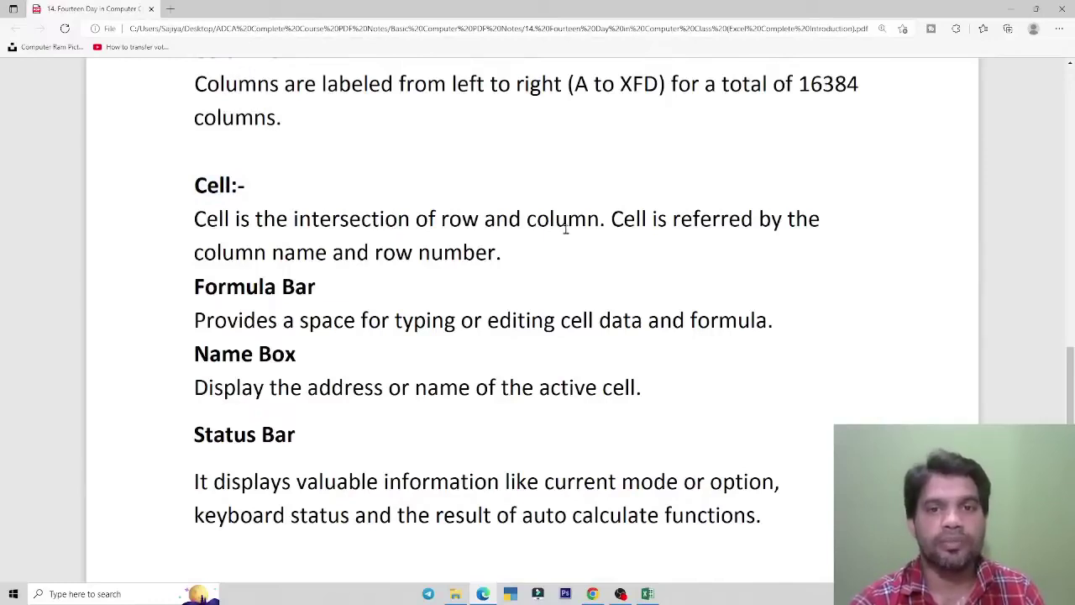
# - Switch to Excel, highlight a vertical range in column B and the range A4:C4, and select their intersecting cell B4
pyautogui.hotkey('alt', 'Tab')
pyautogui.click(172, 207)
pyautogui.moveTo(182, 158); pyautogui.dragTo(183, 378)
pyautogui.moveTo(93, 234); pyautogui.dragTo(268, 236)
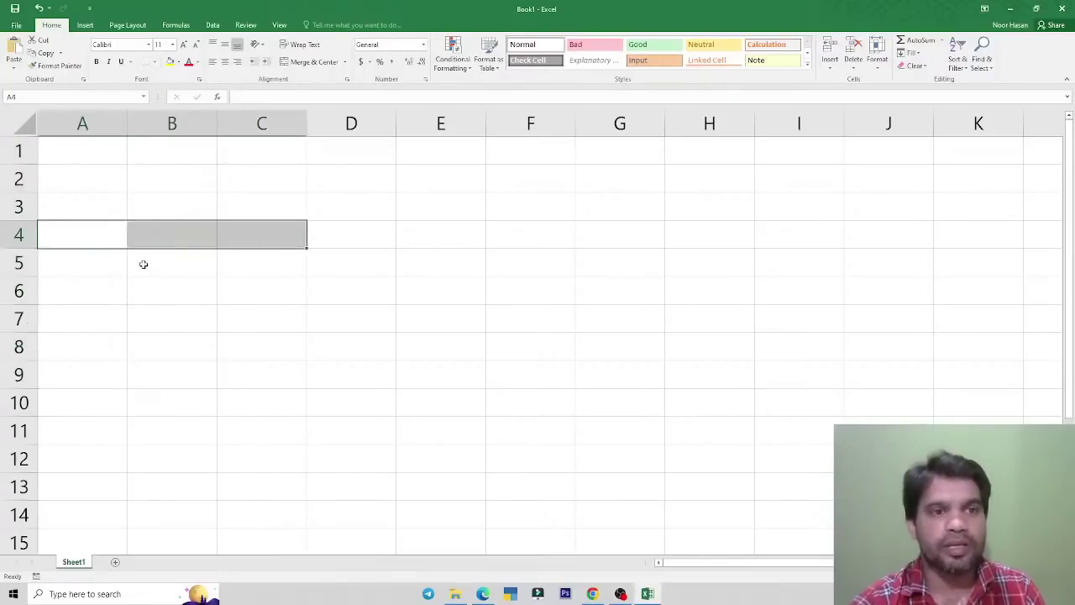
pyautogui.click(169, 237)
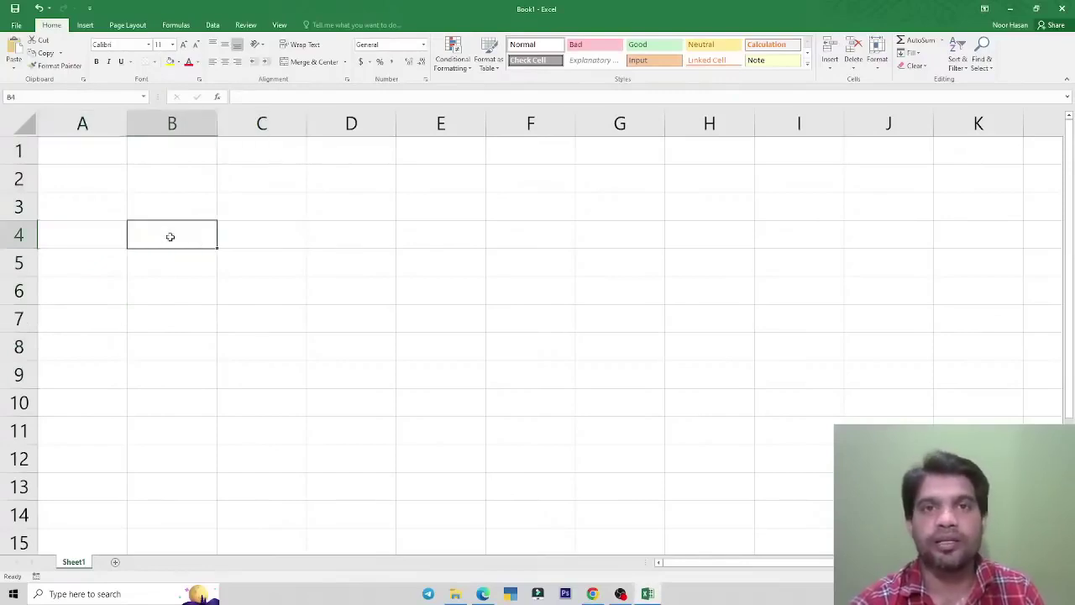
# - Check the Cell definition in the Edge notes, return to Excel and select cells C6, B4, C4, D6, C7, C6 and C5 individually
pyautogui.hotkey('alt', 'Tab')
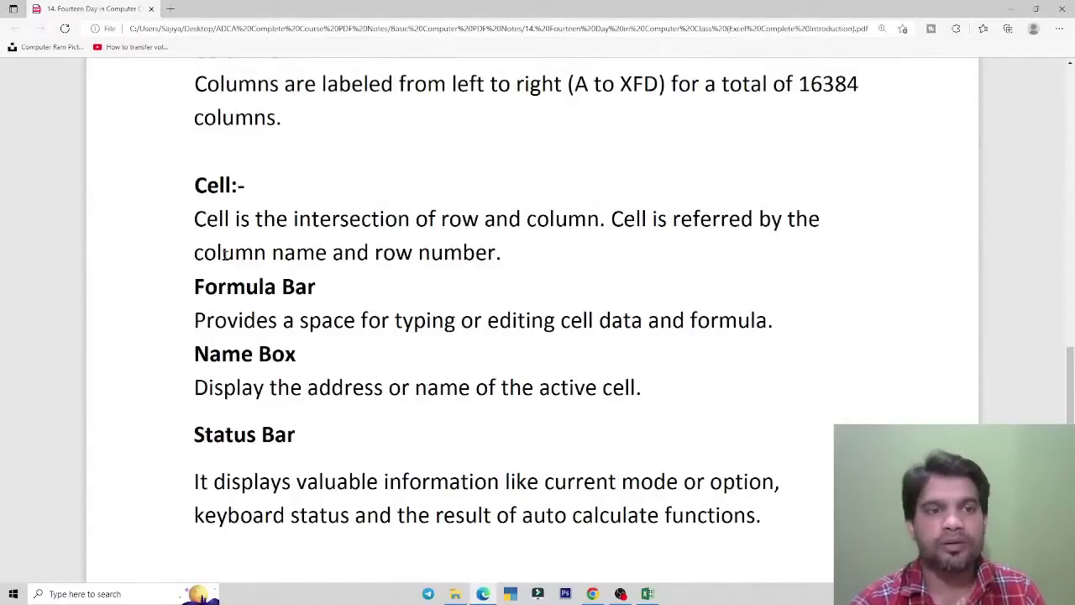
pyautogui.hotkey('alt', 'Tab')
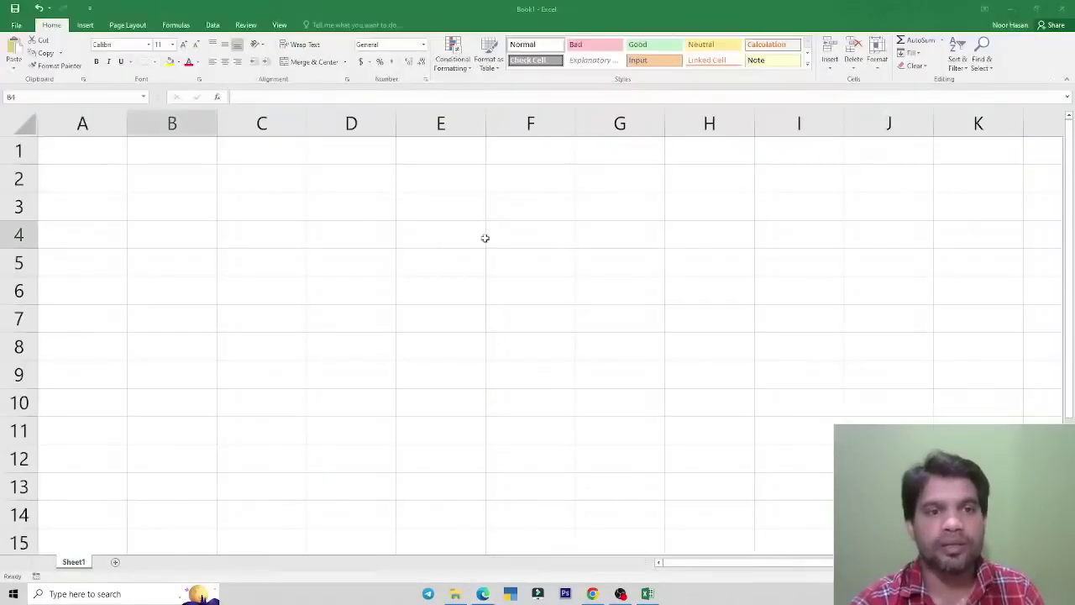
pyautogui.click(252, 288)
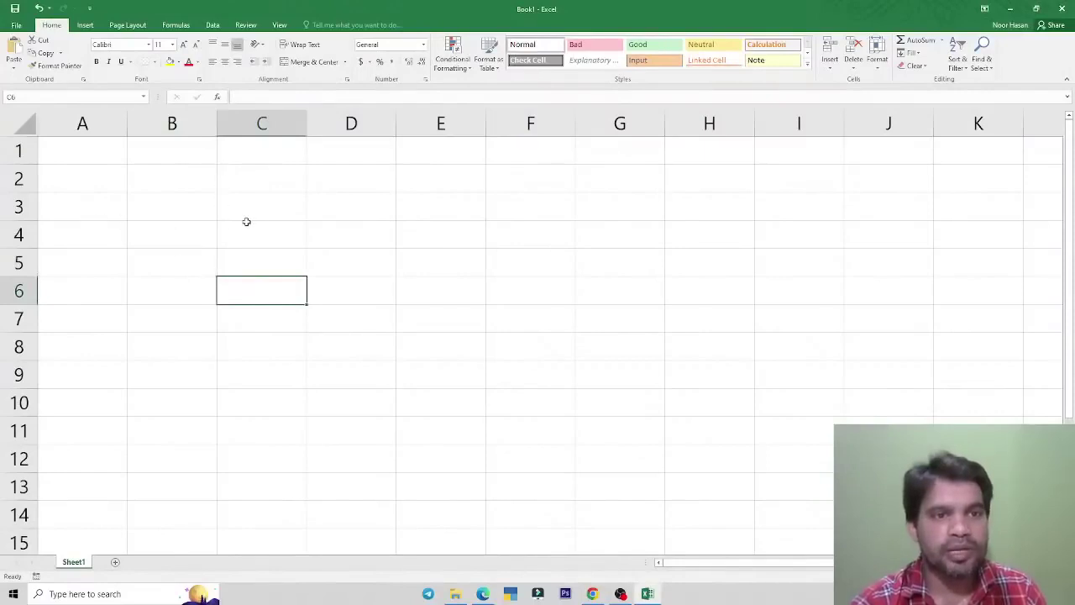
pyautogui.click(181, 233)
pyautogui.click(264, 237)
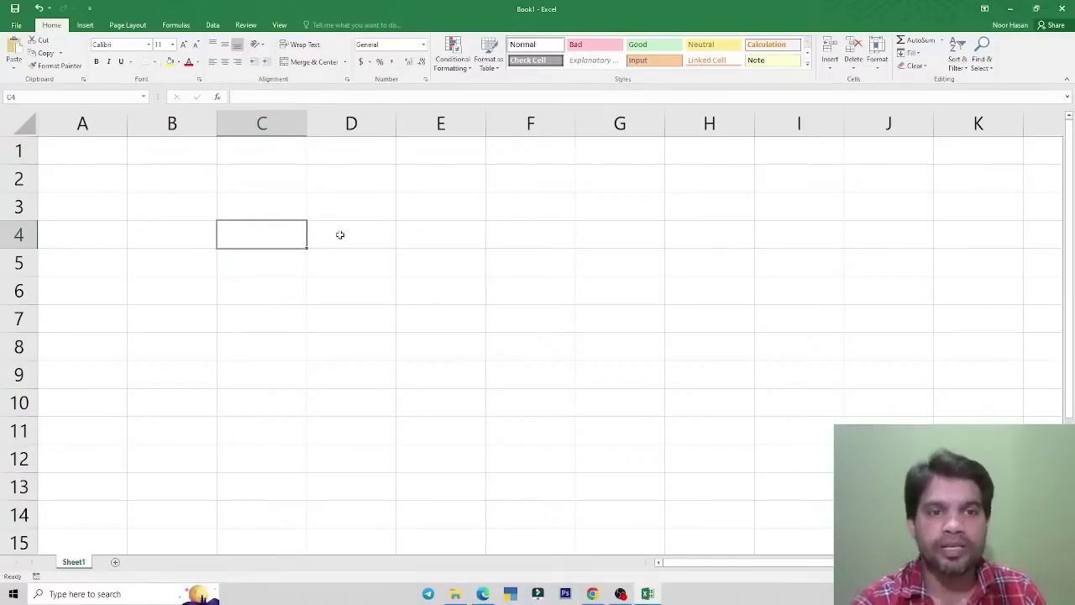
pyautogui.click(348, 291)
pyautogui.click(282, 330)
pyautogui.click(277, 289)
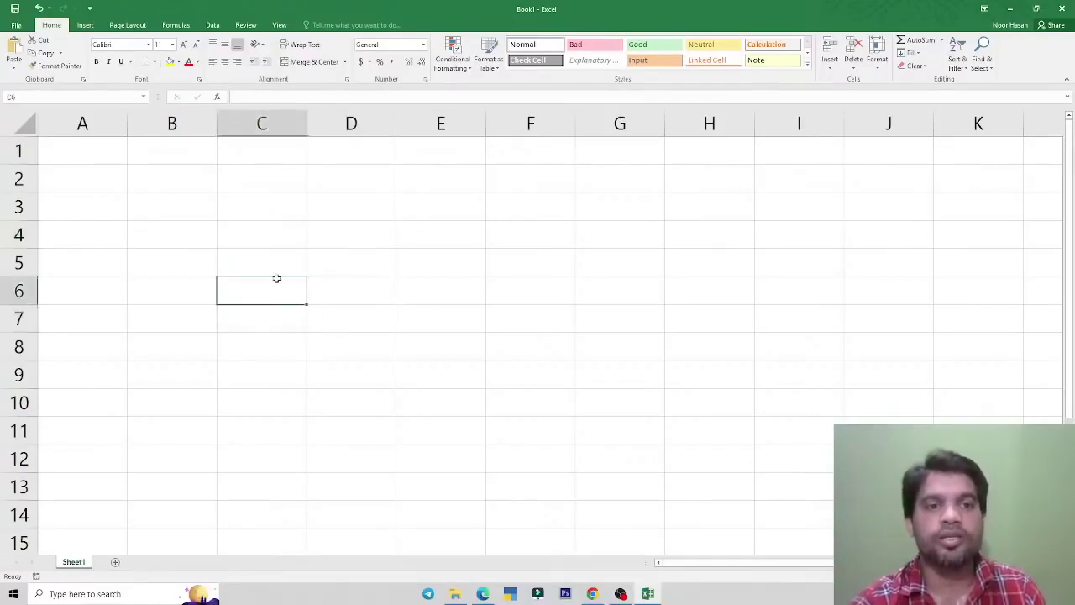
pyautogui.click(276, 260)
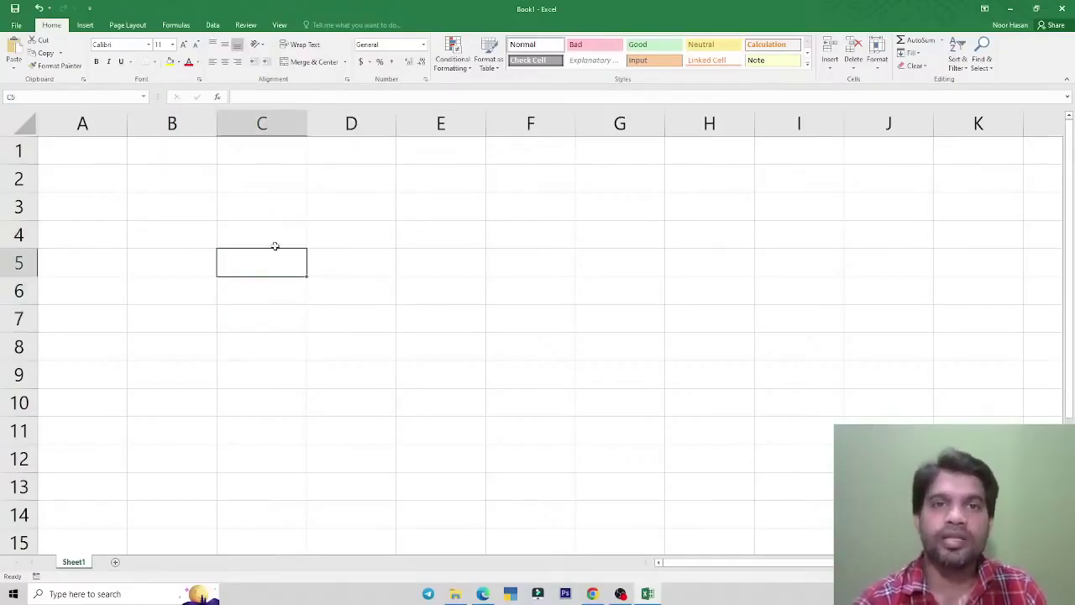
# - Check how the Edge notes say cells are referred to, and select C6, B3, B5, C6, C5 and C4 in Excel
pyautogui.hotkey('alt', 'Tab')
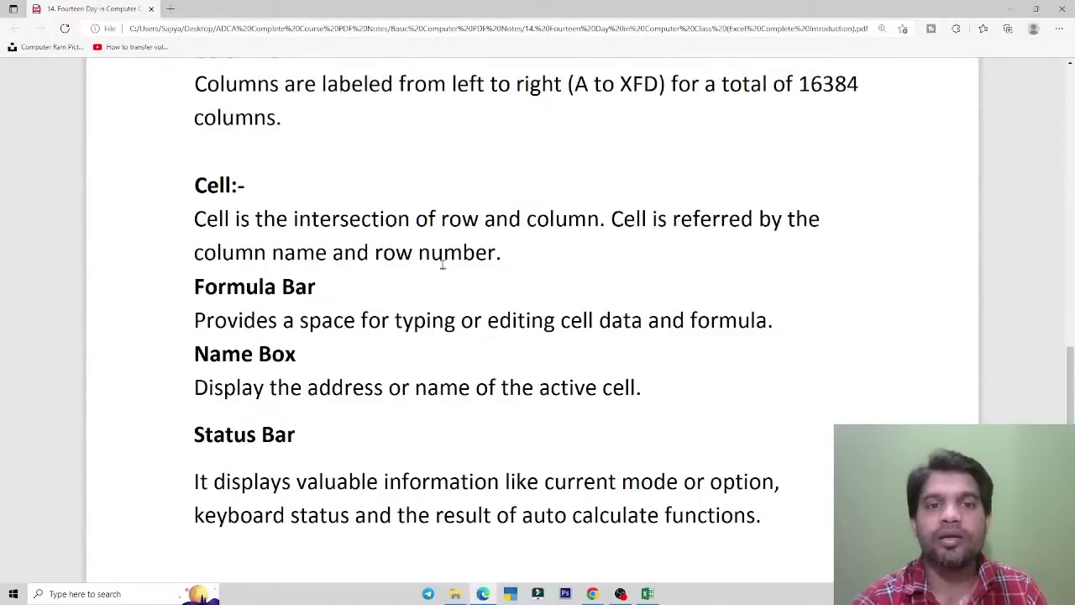
pyautogui.hotkey('alt', 'Tab')
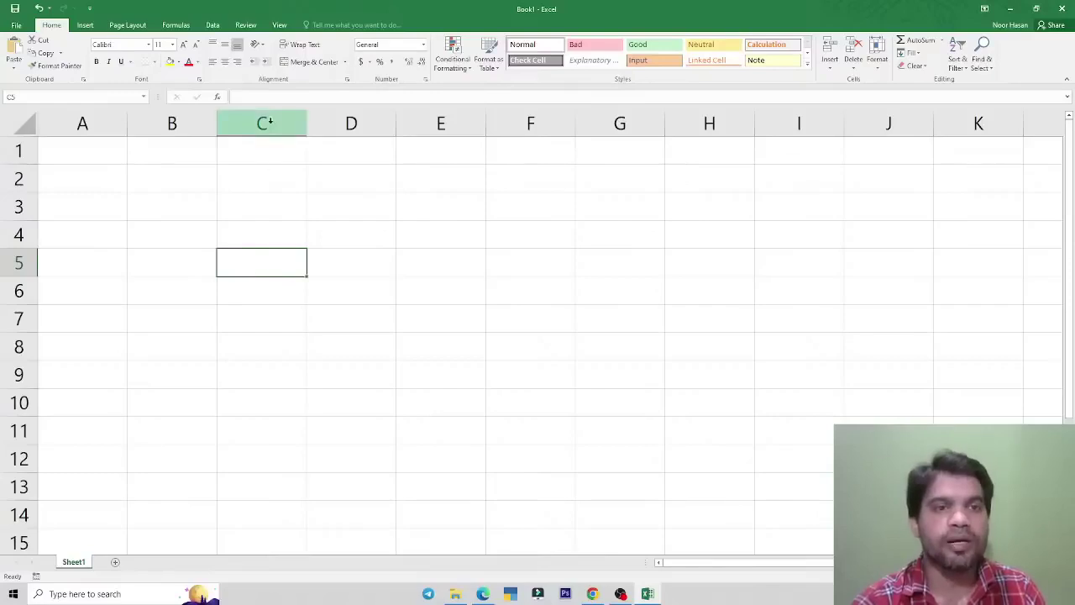
pyautogui.click(241, 283)
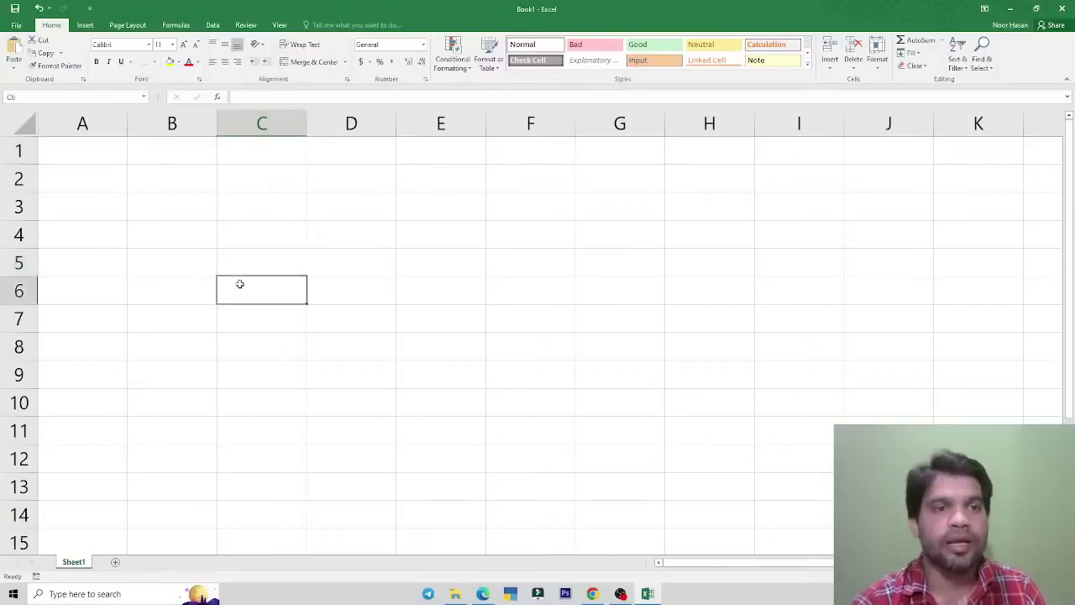
pyautogui.click(167, 207)
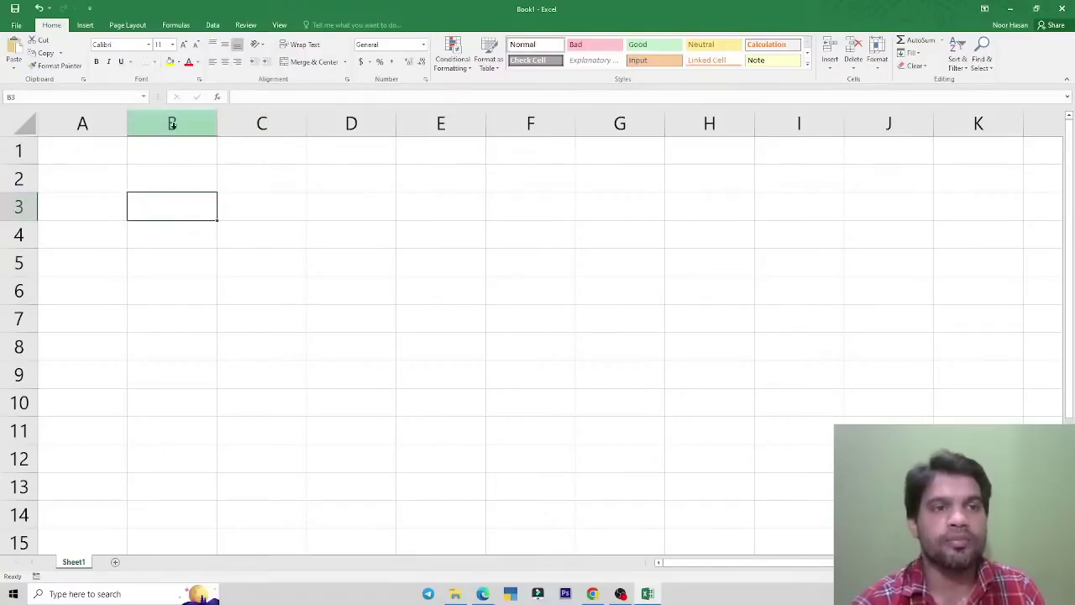
pyautogui.press('Down')
pyautogui.press('Down')
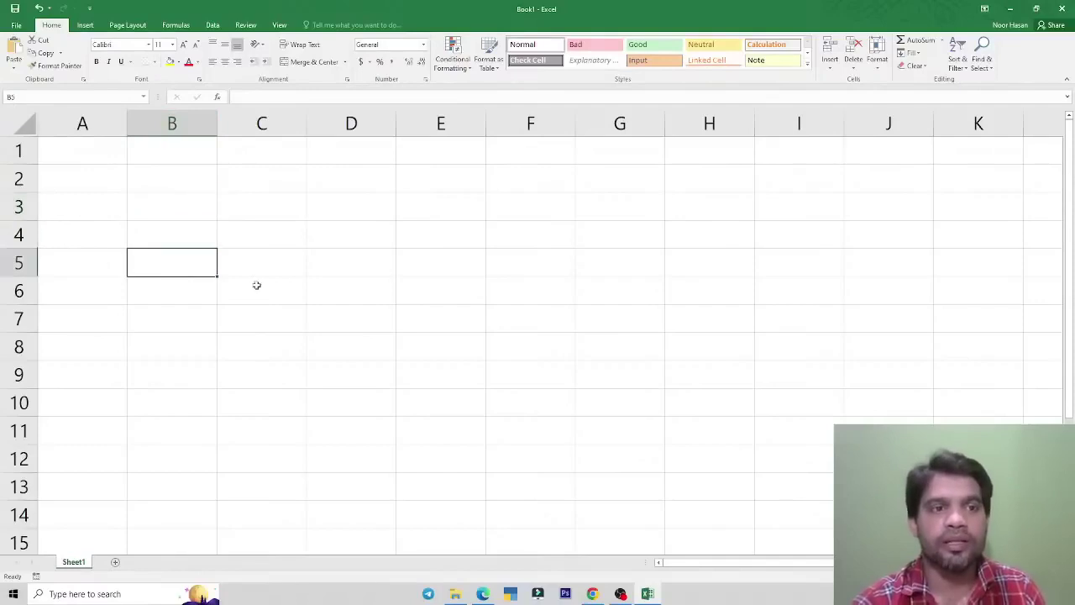
pyautogui.click(285, 292)
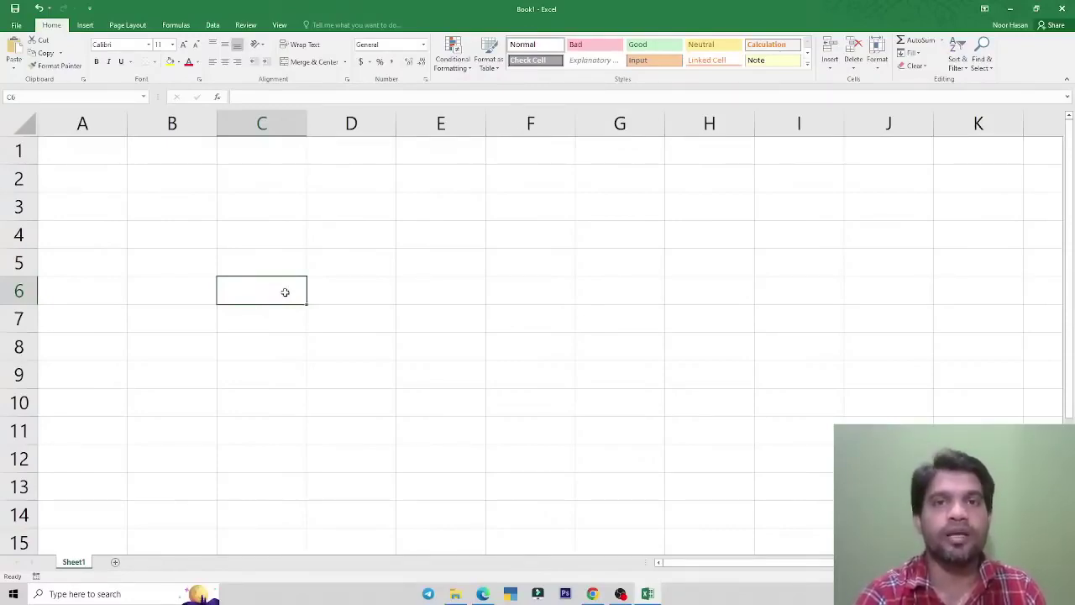
pyautogui.click(283, 261)
pyautogui.click(280, 232)
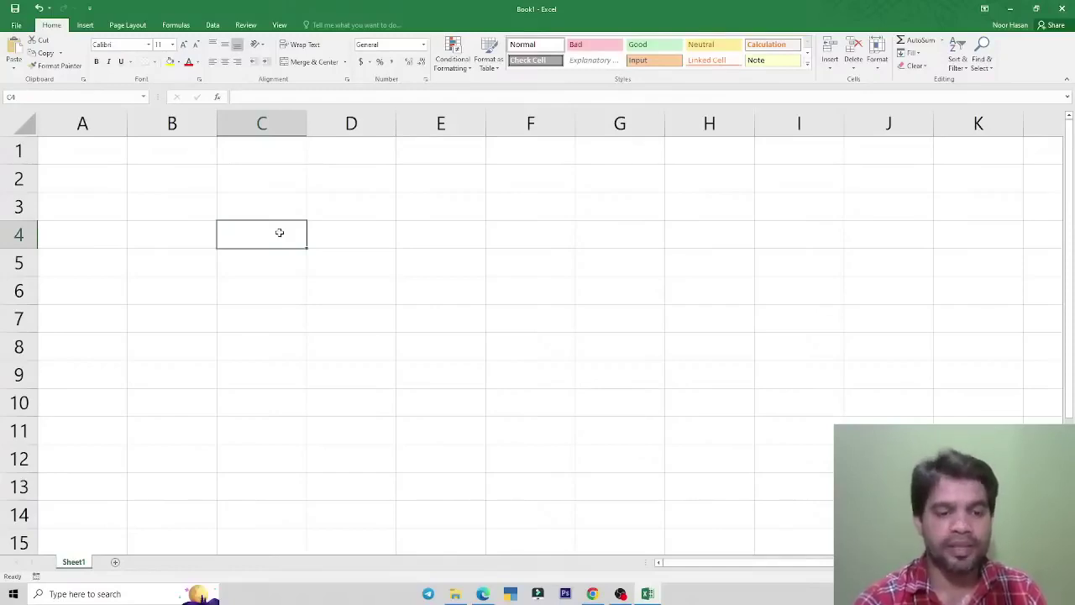
# - Highlight the "Formula Bar" heading in the Edge notes, view the formula bar in Excel and return to its description in the notes
pyautogui.hotkey('alt', 'Tab')
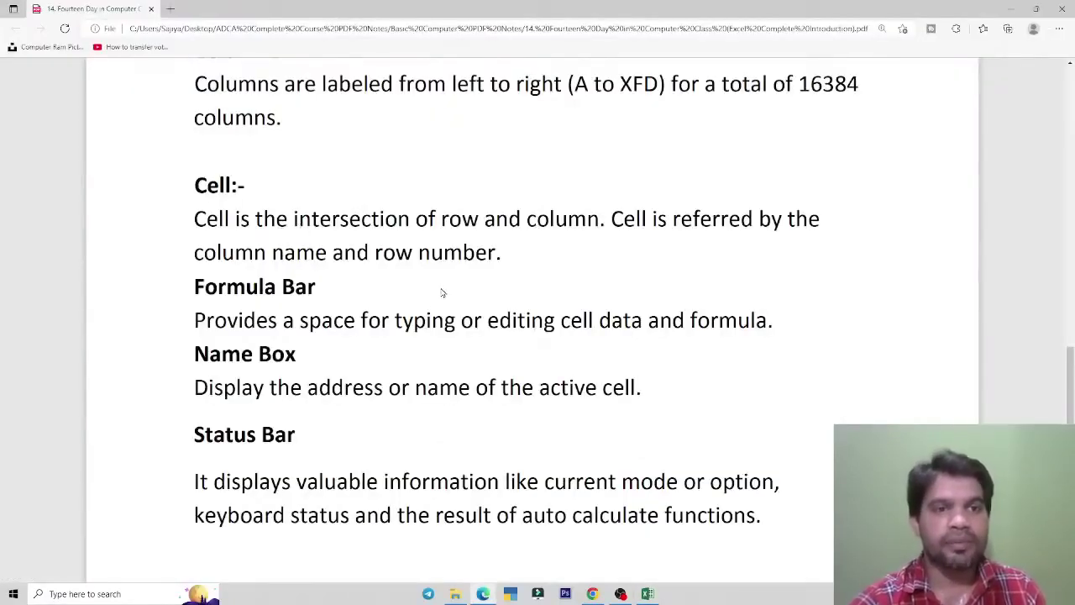
pyautogui.scroll(-1, 421, 263)
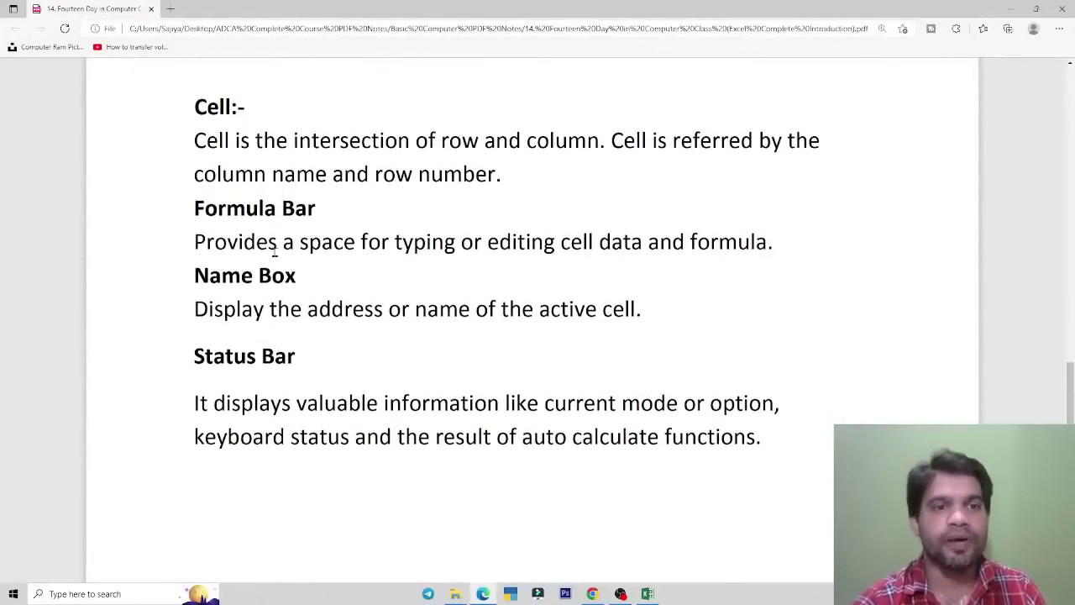
pyautogui.moveTo(197, 215); pyautogui.dragTo(317, 212)
pyautogui.click(376, 217)
pyautogui.hotkey('alt', 'Tab')
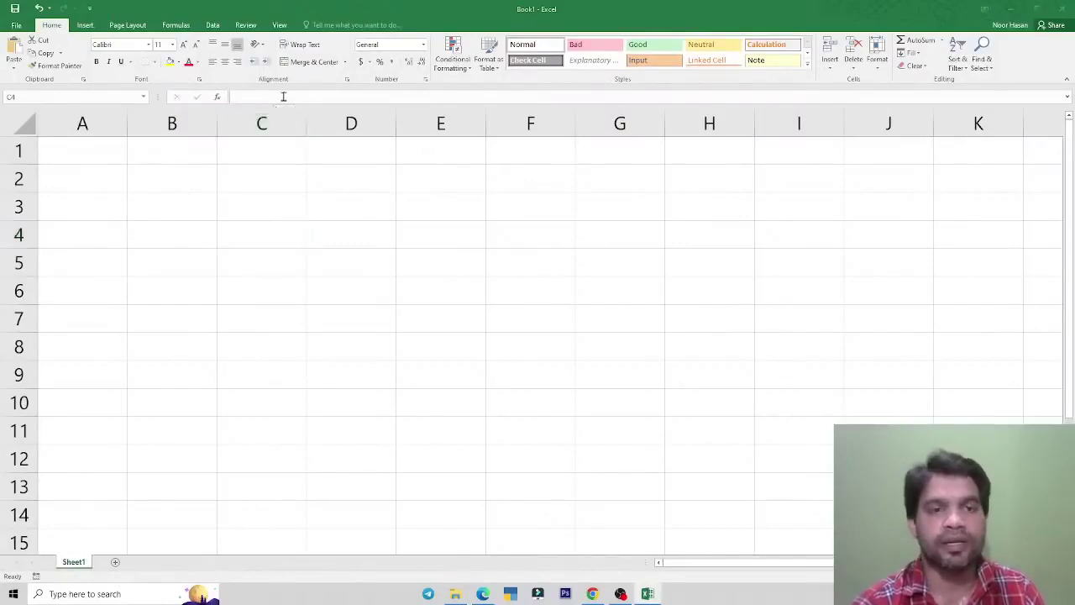
pyautogui.hotkey('alt', 'Tab')
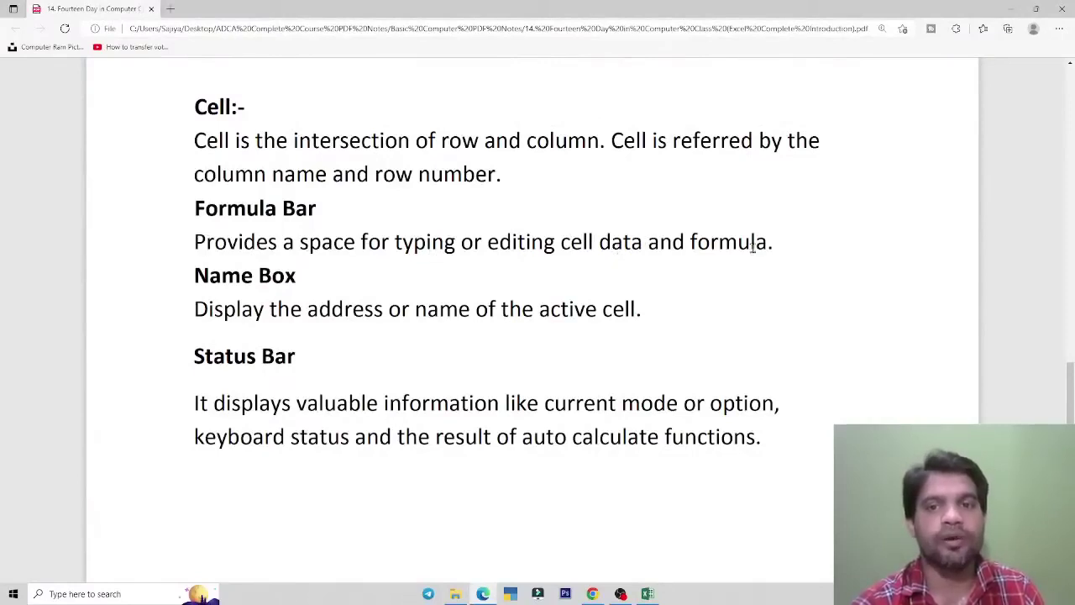
# - Switch to Excel, start a =sum formula in cell C4 and discard the entry
pyautogui.hotkey('alt', 'Tab')
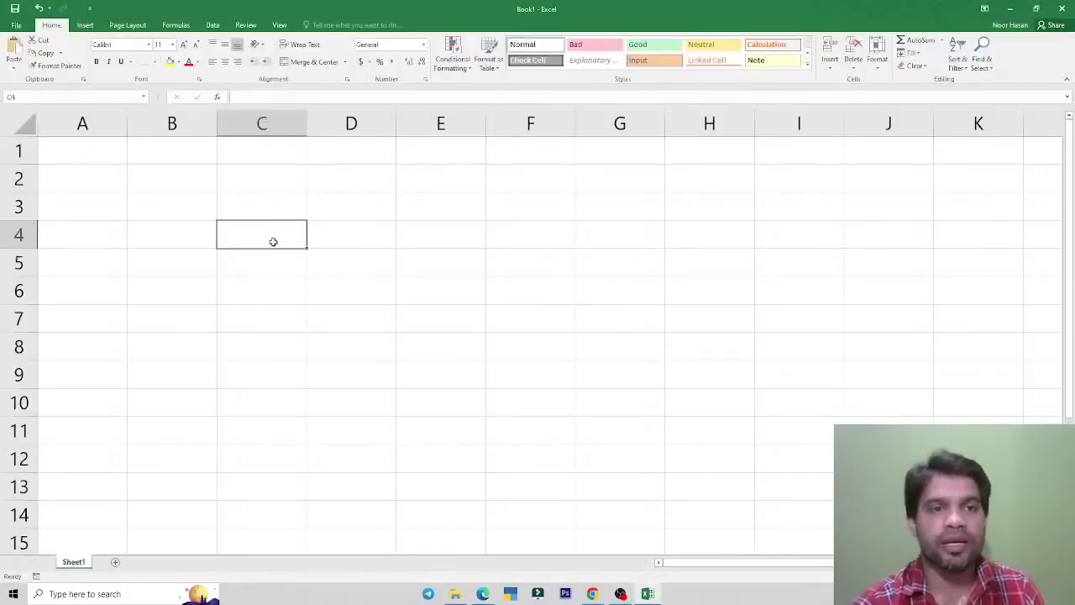
pyautogui.doubleClick(273, 242)
pyautogui.write('s=um')
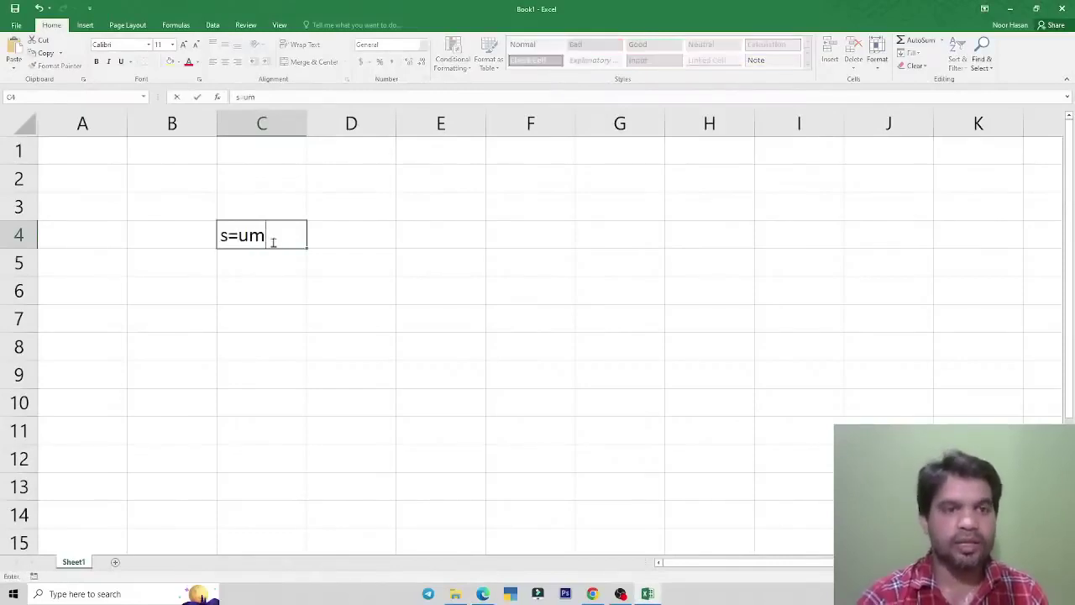
pyautogui.press('BackSpace')
pyautogui.press('BackSpace')
pyautogui.press('BackSpace')
pyautogui.press('BackSpace')
pyautogui.write('=sum')
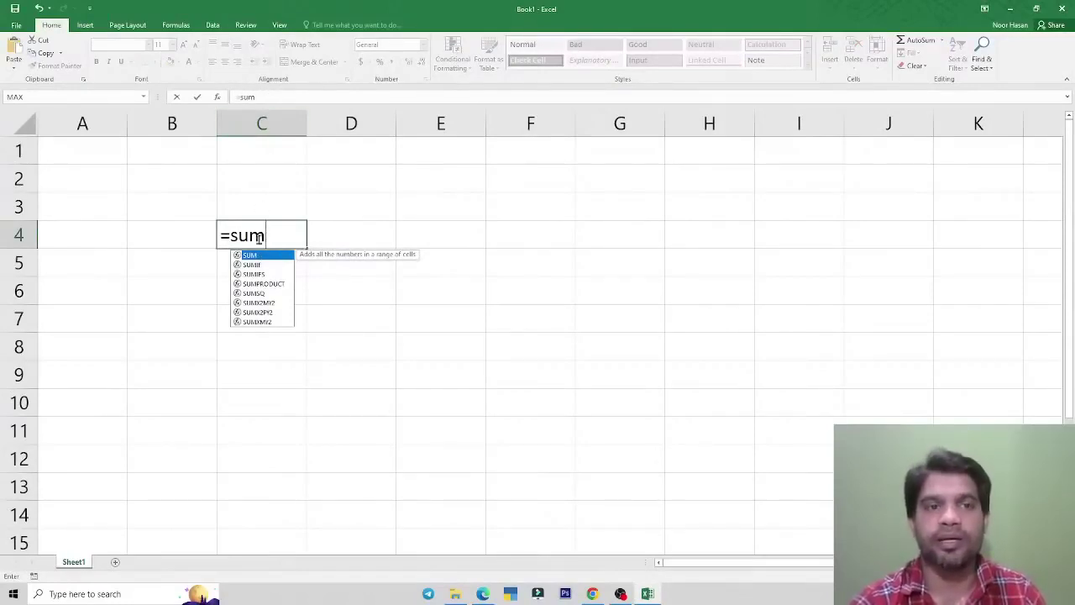
pyautogui.press('Escape')
pyautogui.press('Escape')
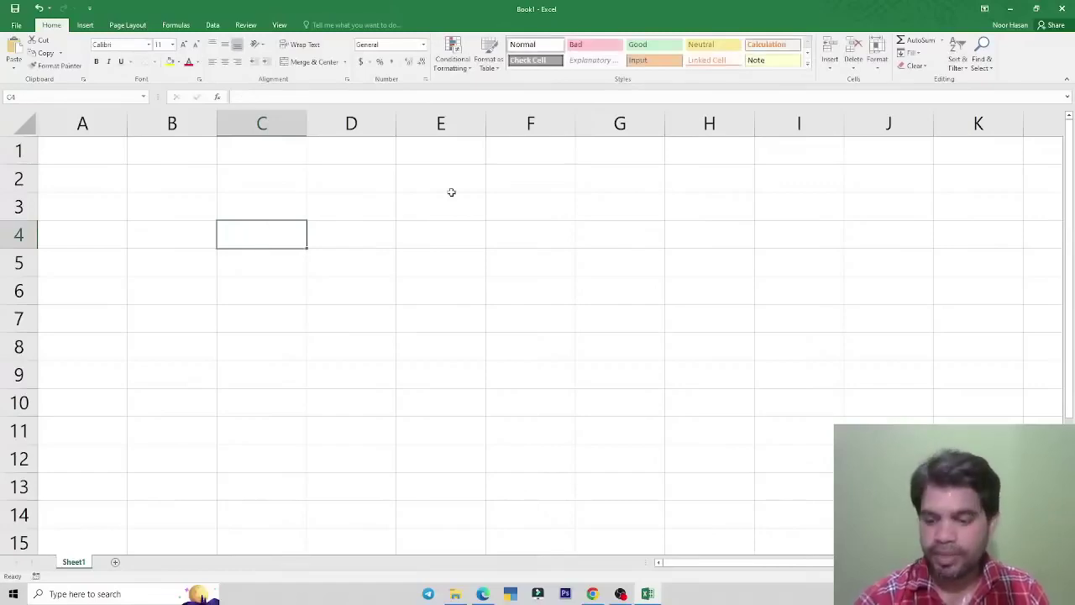
# - Enter 50 in cell C4 and select that cell again
pyautogui.write('50')
pyautogui.press('Return')
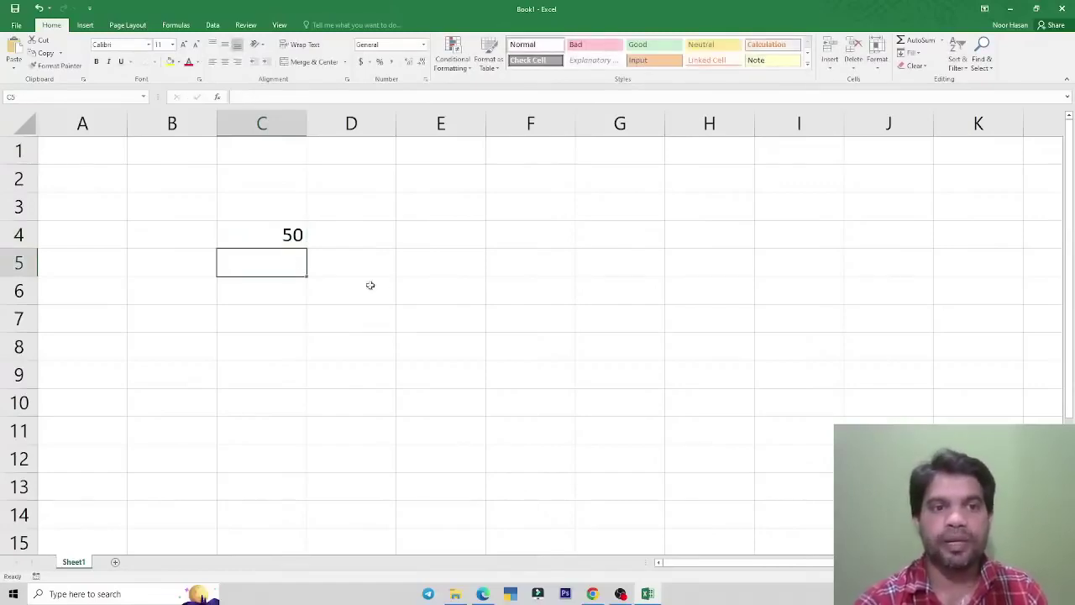
pyautogui.click(286, 235)
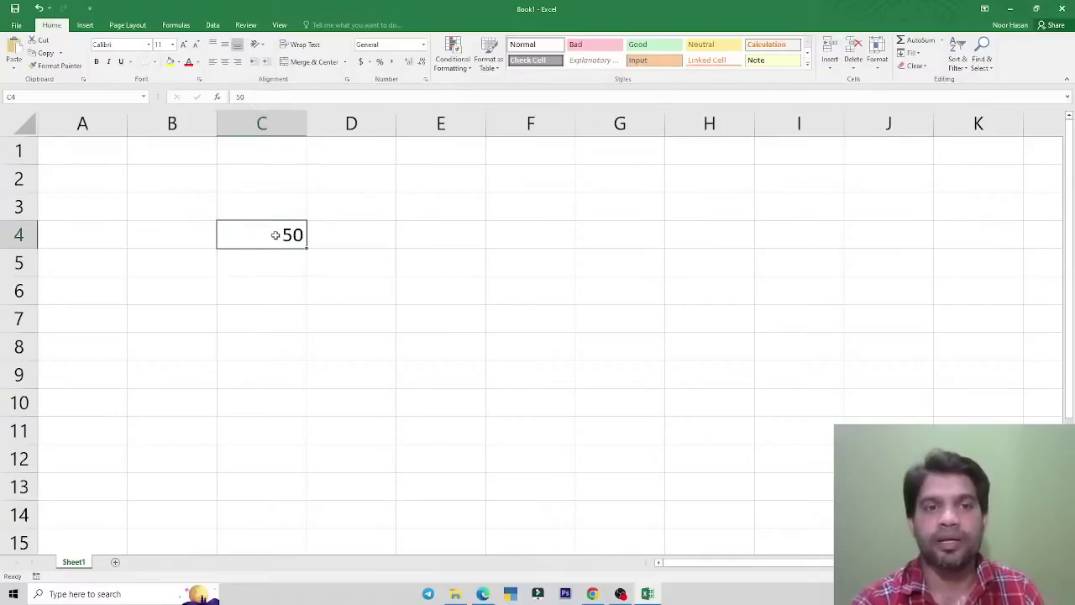
# - Switch to the Edge notes and highlight the words about editing cell data under "Formula Bar"
pyautogui.hotkey('alt', 'Tab')
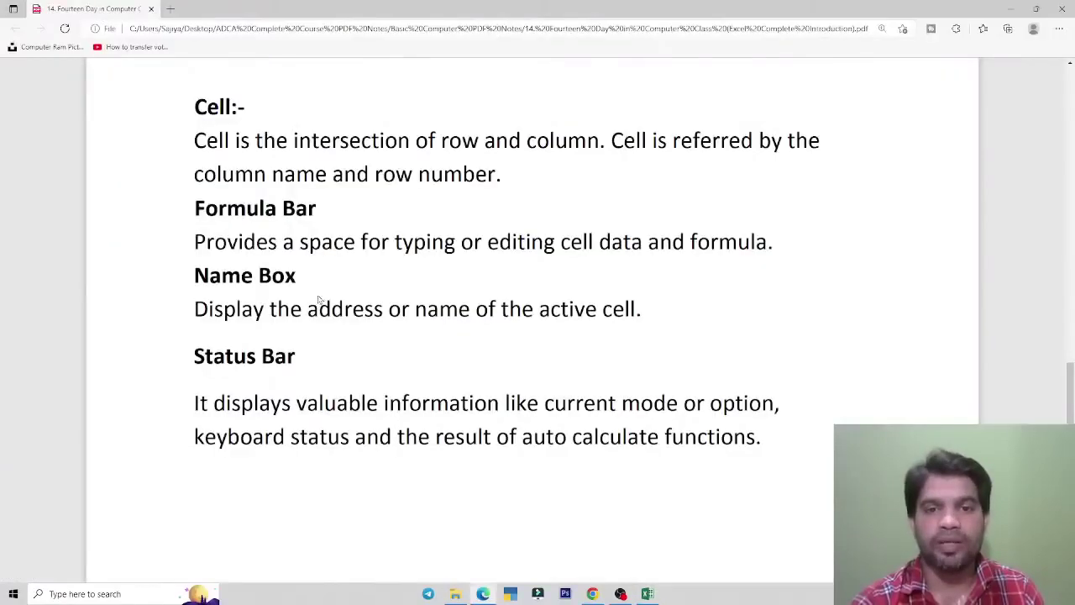
pyautogui.moveTo(487, 241); pyautogui.dragTo(589, 243)
pyautogui.click(493, 242)
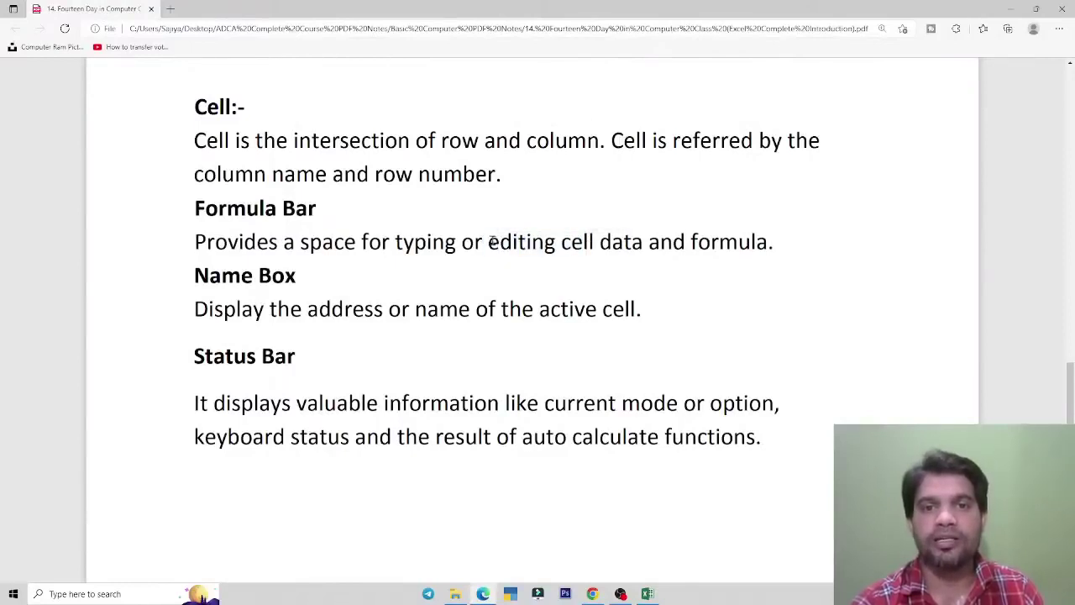
# - Switch to Excel, change the value of cell C4 to 55 in the formula bar and reselect the cell
pyautogui.hotkey('alt', 'Tab')
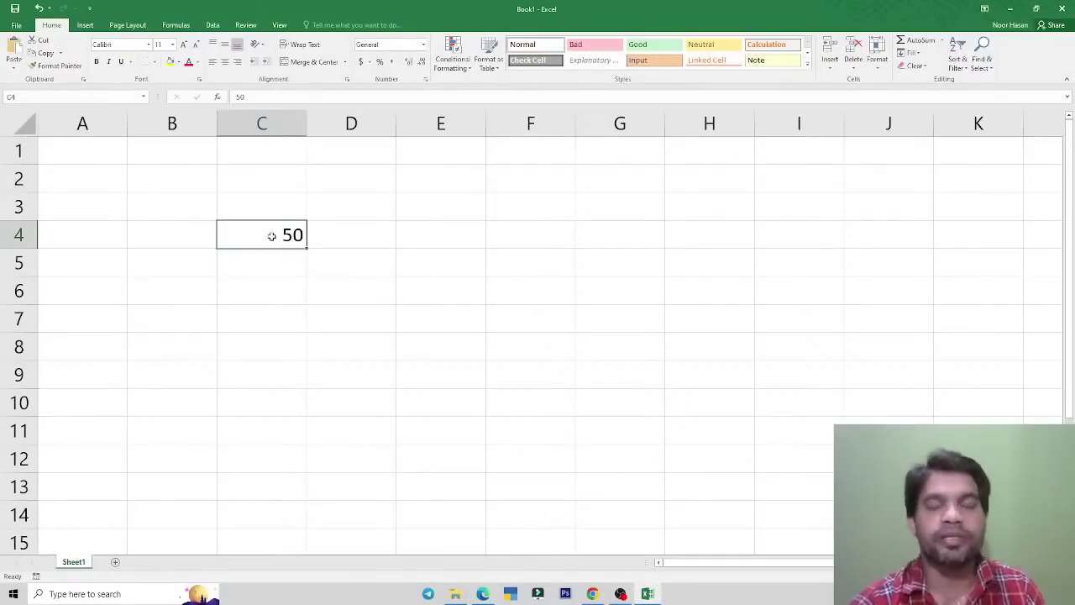
pyautogui.click(254, 98)
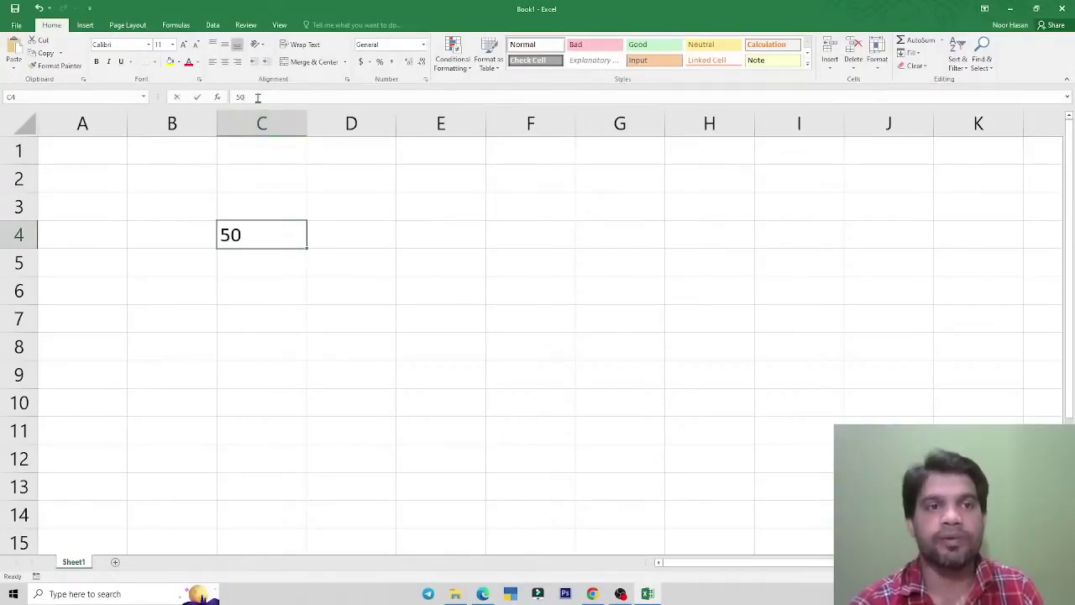
pyautogui.press('BackSpace')
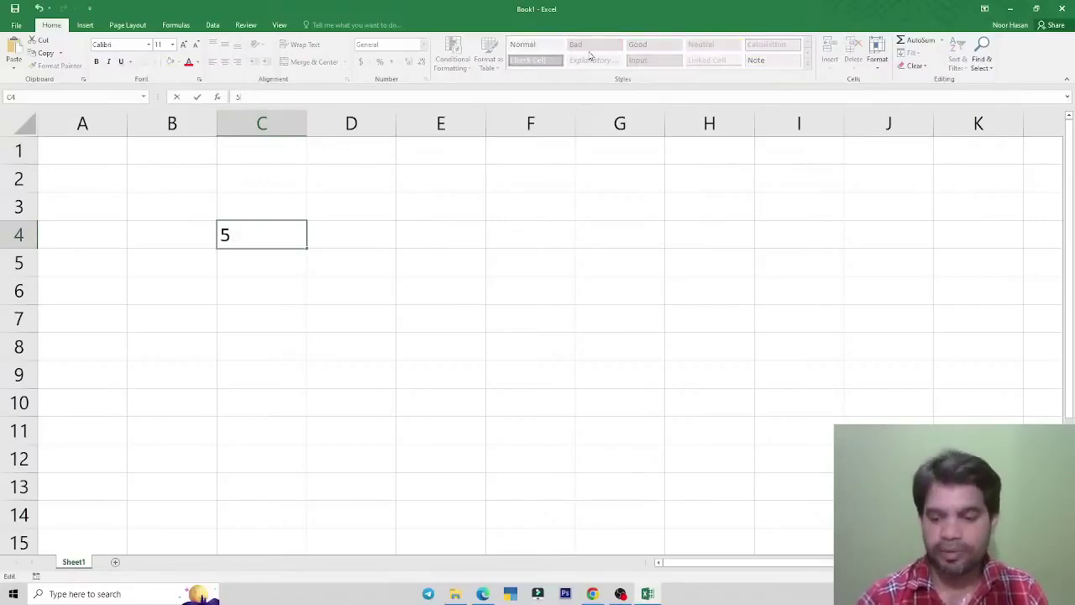
pyautogui.write('5')
pyautogui.press('Return')
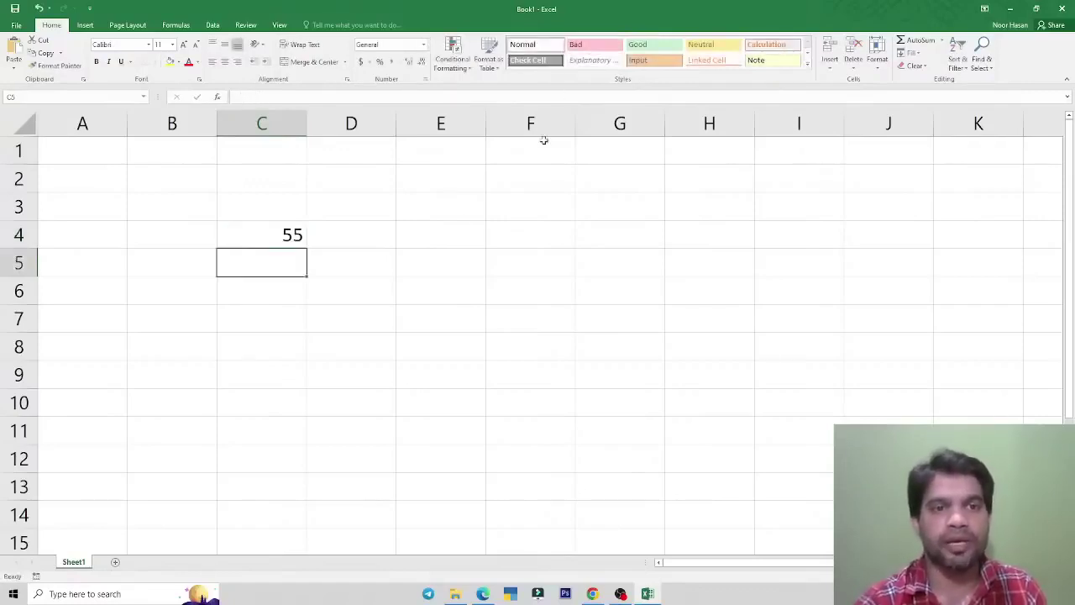
pyautogui.click(271, 234)
# - Switch to the Edge notes, highlight the "Name Box" heading and read its description
pyautogui.hotkey('alt', 'Tab')
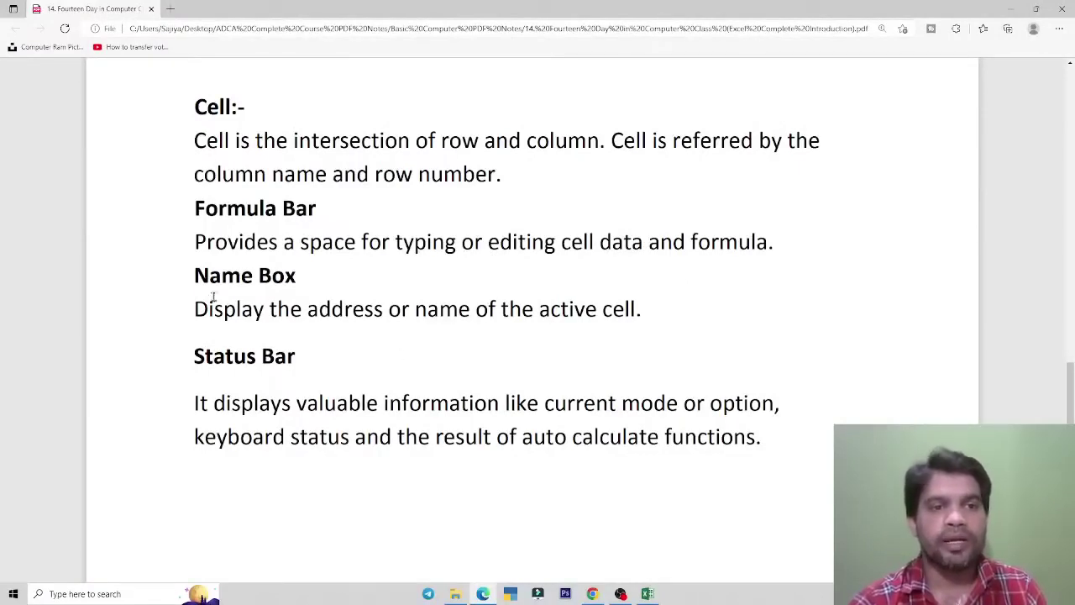
pyautogui.moveTo(194, 275); pyautogui.dragTo(325, 281)
pyautogui.click(319, 285)
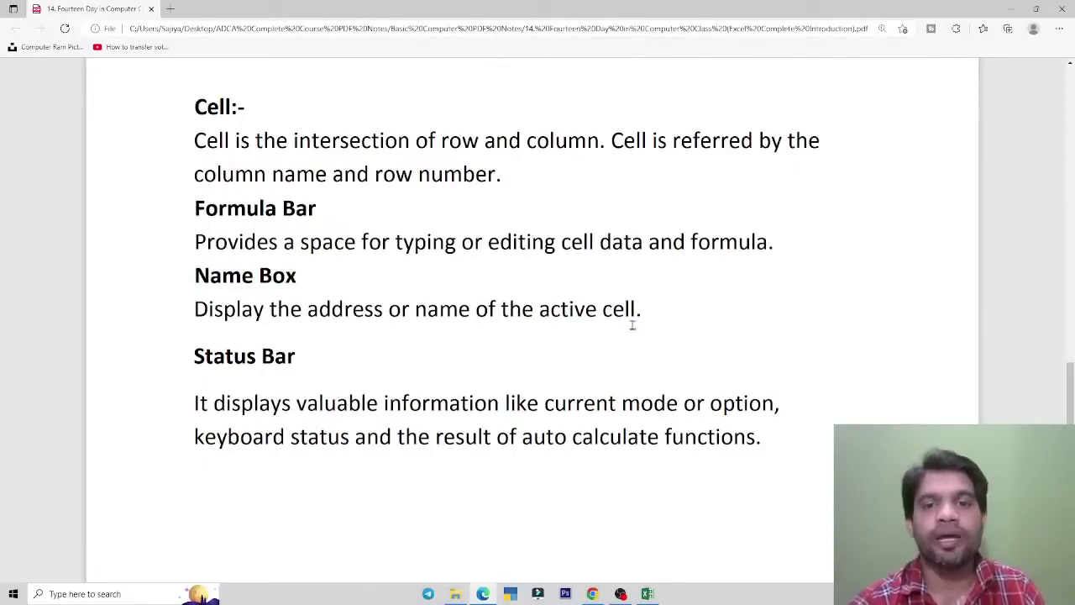
# - Switch to Excel and clear the contents of cell C4
pyautogui.hotkey('alt', 'Tab')
pyautogui.click(447, 328)
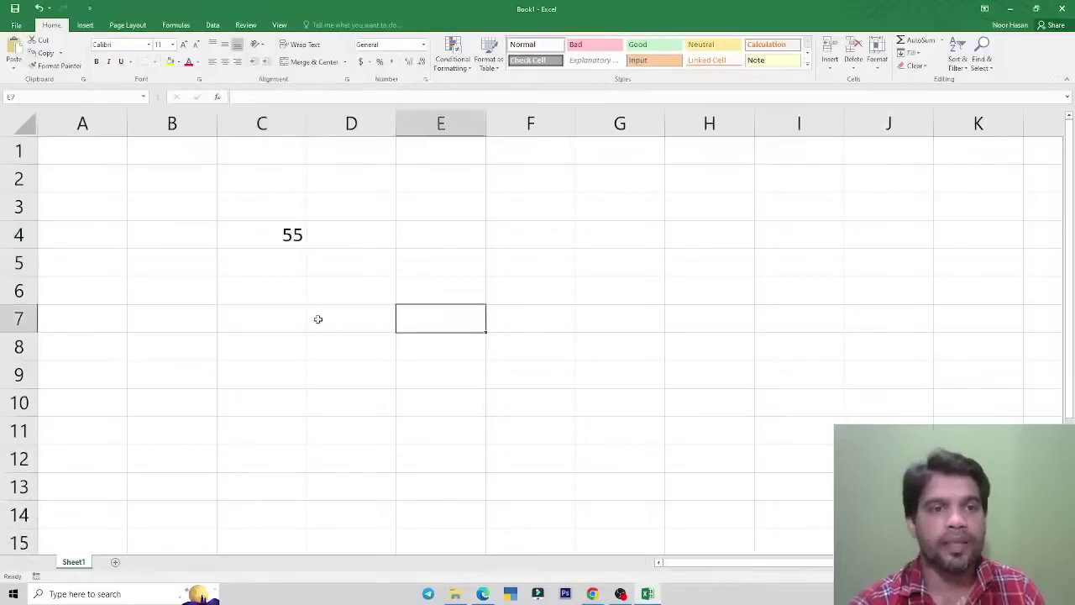
pyautogui.click(287, 235)
pyautogui.press('Delete')
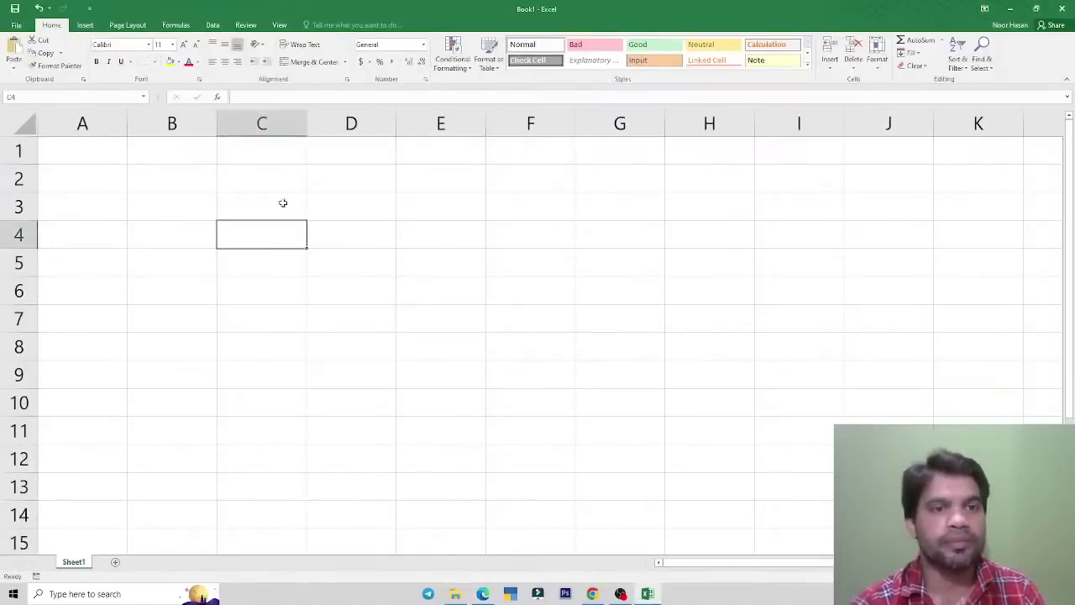
# - Select cells D3, B3, D4, C5, E5, C2, A1 and D5 in turn to check their addresses in the Name Box
pyautogui.click(376, 213)
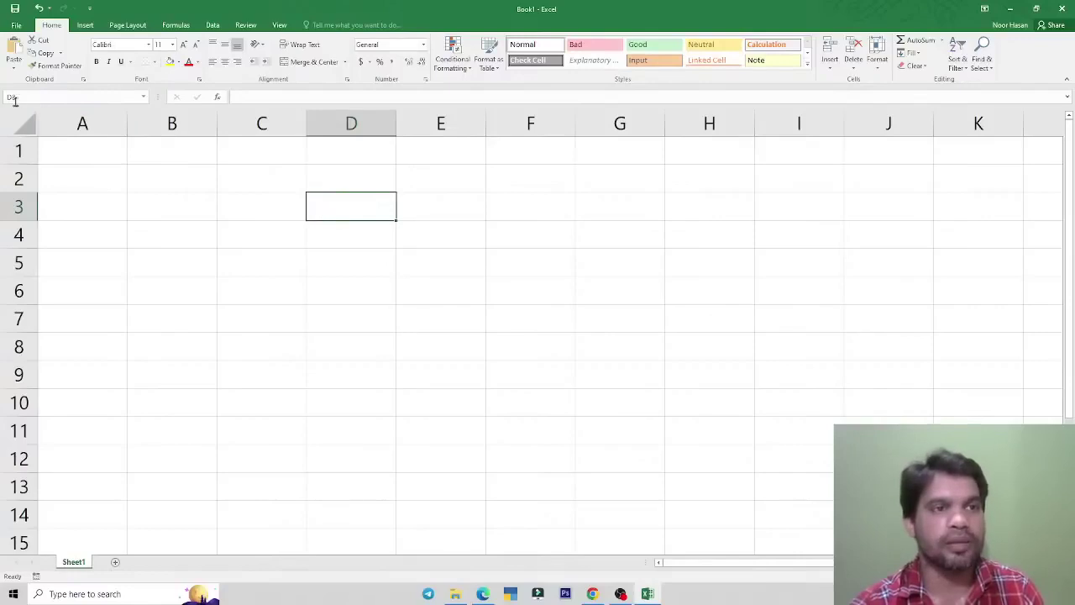
pyautogui.click(180, 199)
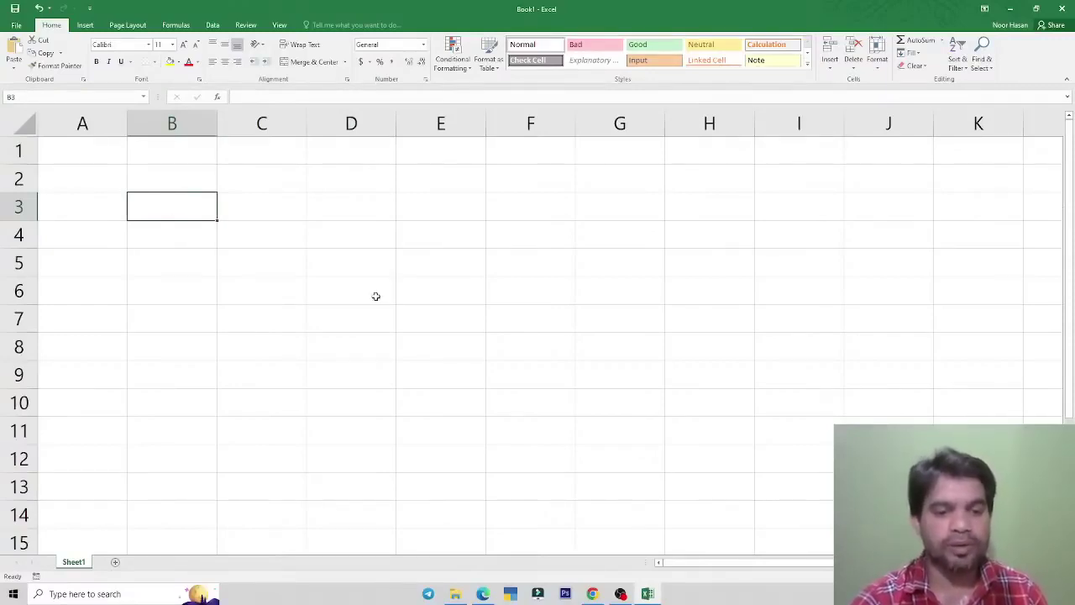
pyautogui.click(345, 246)
pyautogui.click(288, 254)
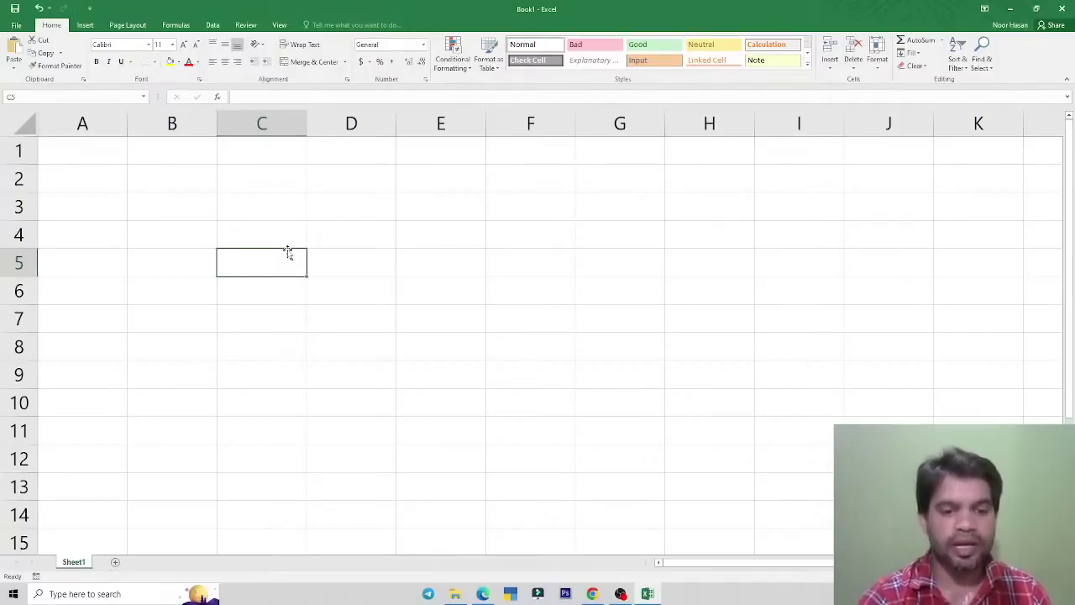
pyautogui.click(418, 267)
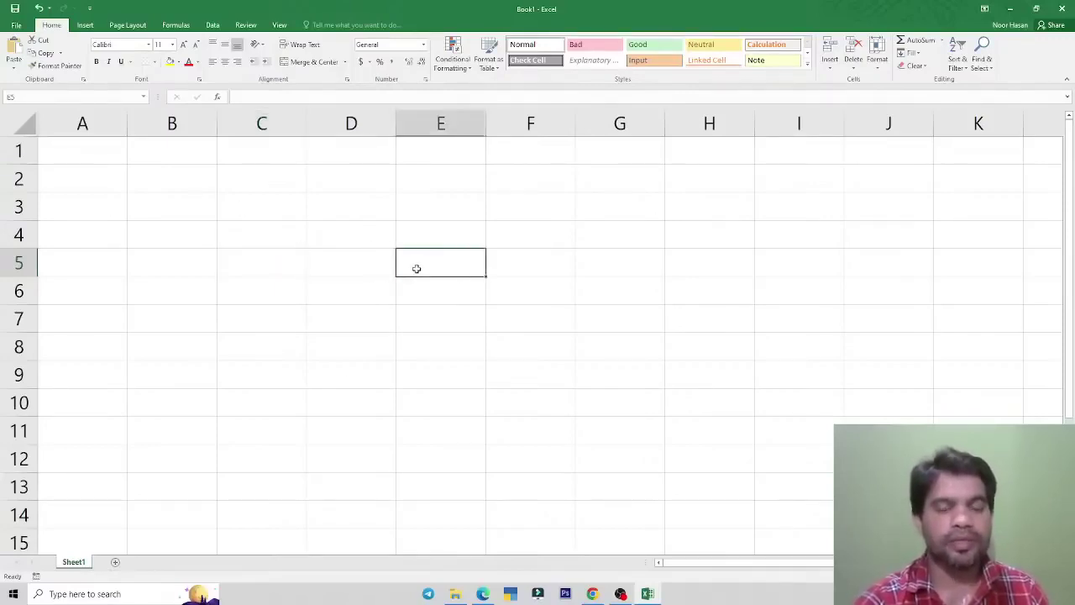
pyautogui.click(258, 178)
pyautogui.click(105, 156)
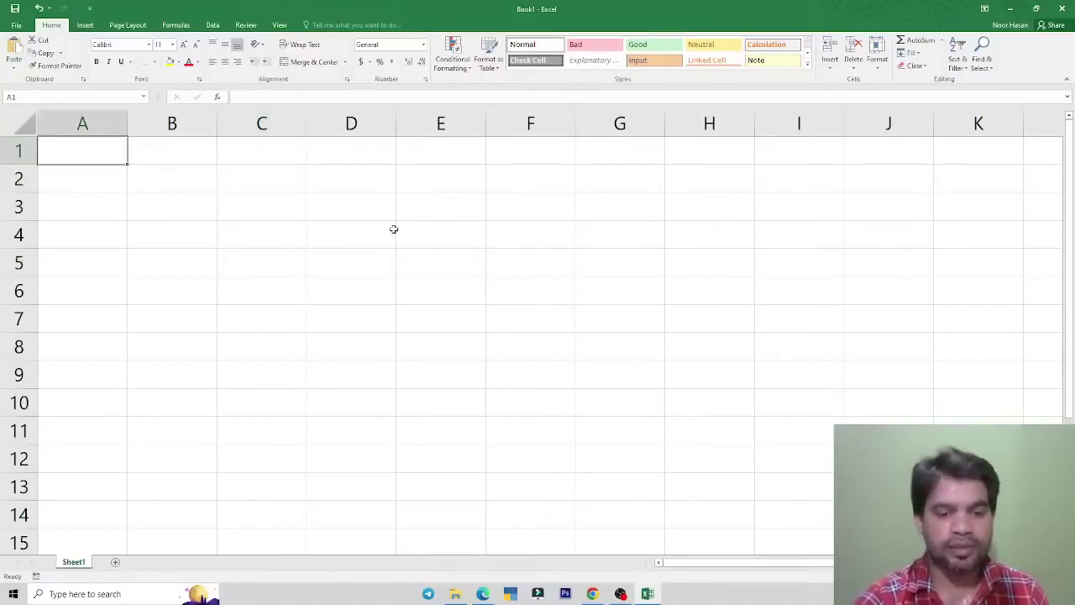
pyautogui.click(392, 257)
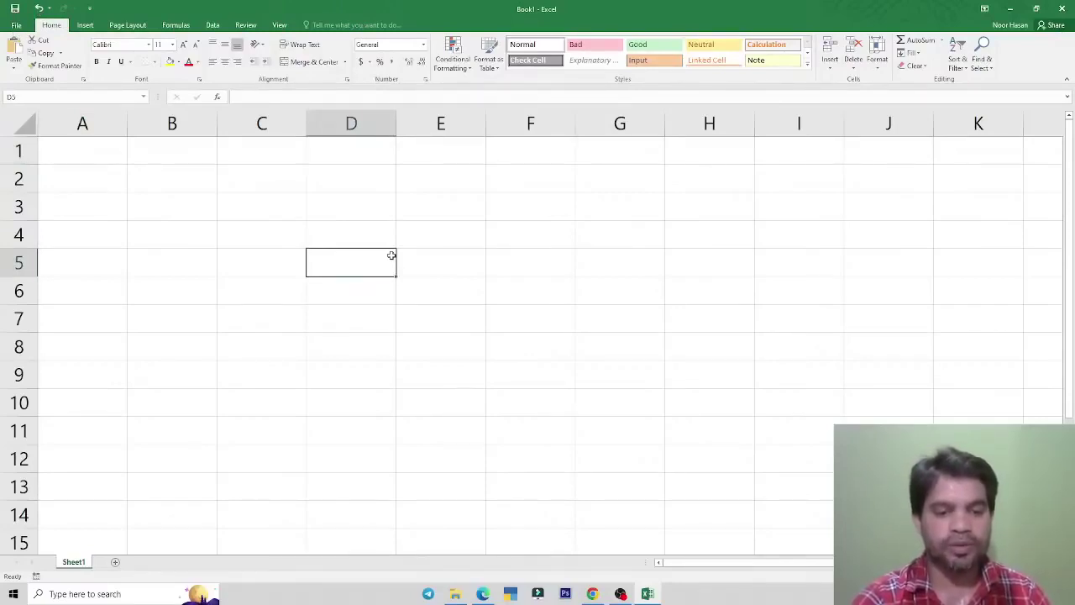
# - Search Windows for "excel", dismiss the search results and select cell C3 in the worksheet
pyautogui.click(72, 592)
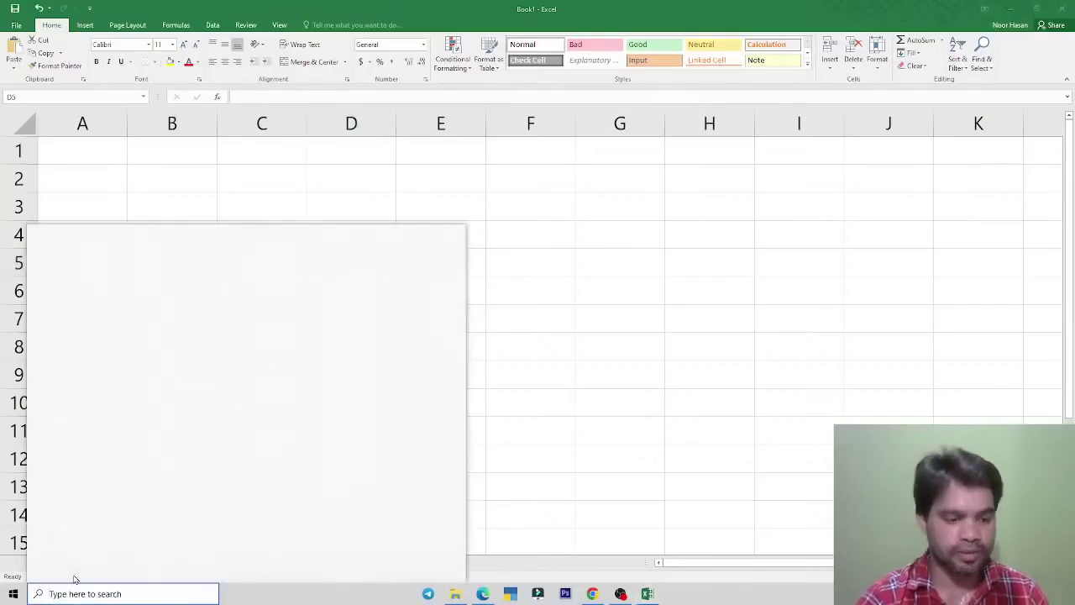
pyautogui.write('excel')
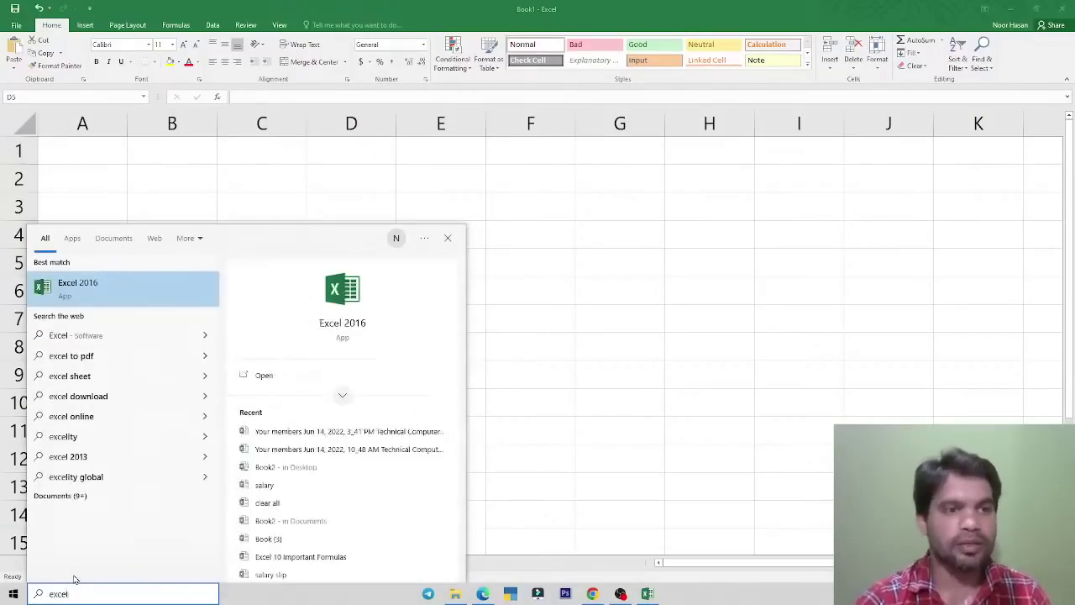
pyautogui.click(689, 307)
pyautogui.click(238, 195)
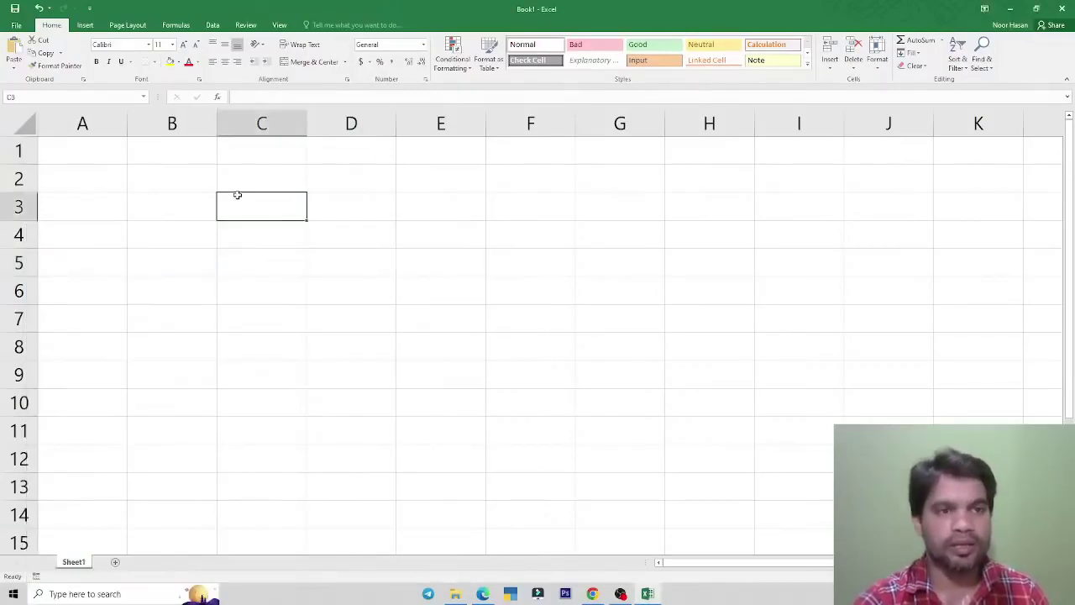
# - Highlight "Name Box" in the Edge notes, return to Excel and select C6 and B5 to check the displayed cell address
pyautogui.hotkey('alt', 'Tab')
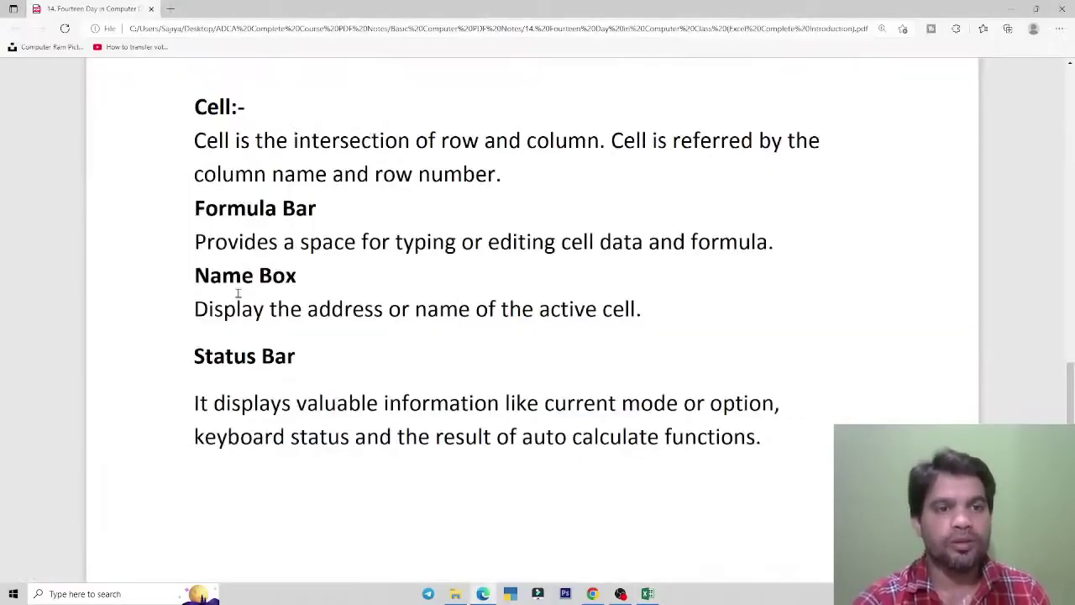
pyautogui.moveTo(194, 277); pyautogui.dragTo(295, 279)
pyautogui.hotkey('alt', 'Tab')
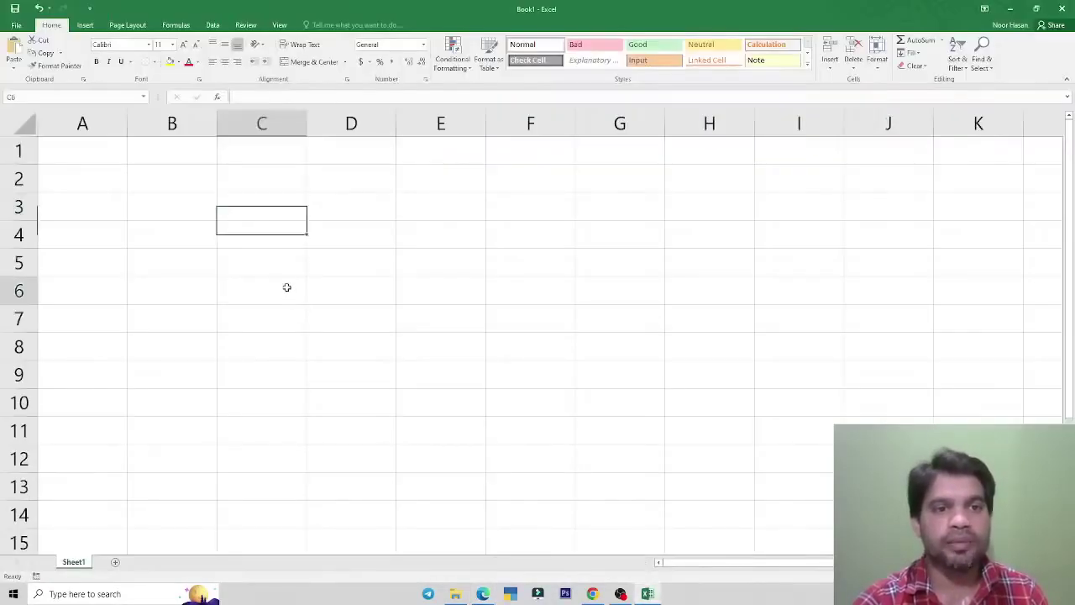
pyautogui.click(286, 288)
pyautogui.click(185, 270)
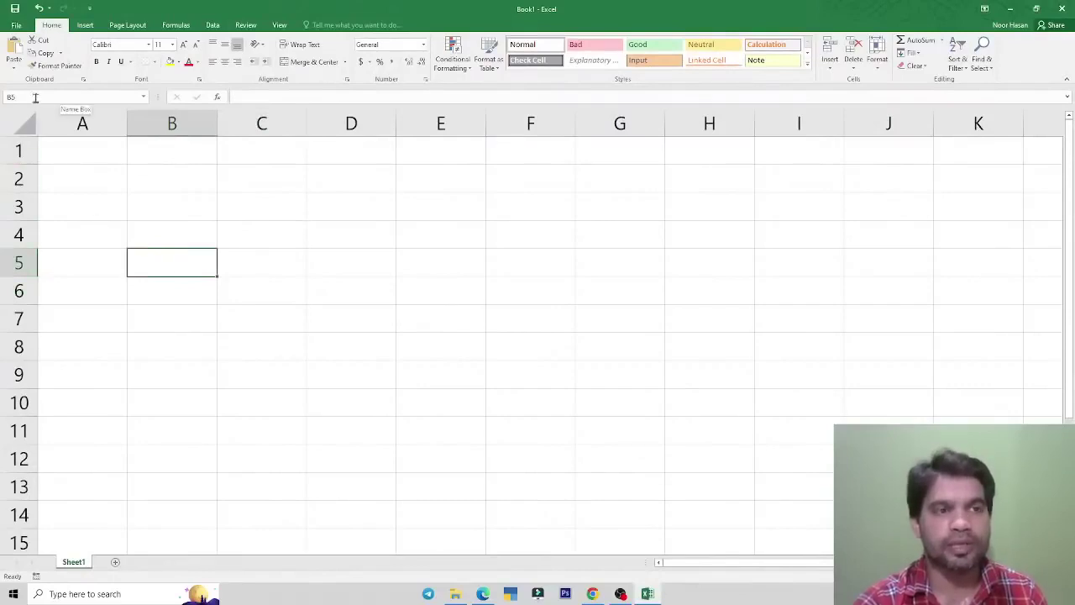
# - Switch to the Edge notes, highlight the "Status Bar" heading and read its description
pyautogui.hotkey('alt', 'Tab')
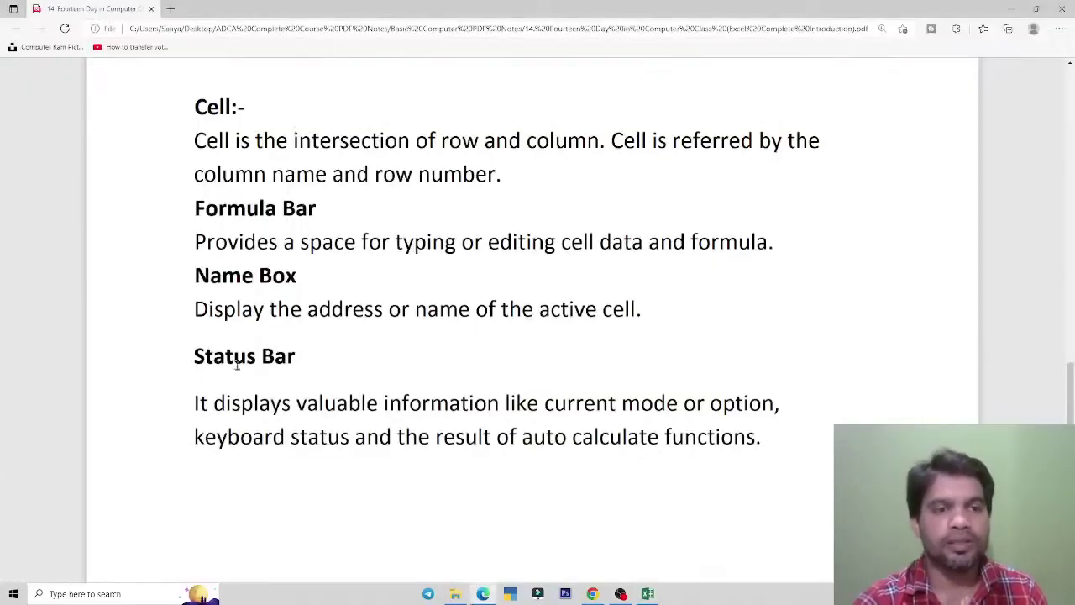
pyautogui.moveTo(190, 356); pyautogui.dragTo(344, 377)
pyautogui.click(383, 380)
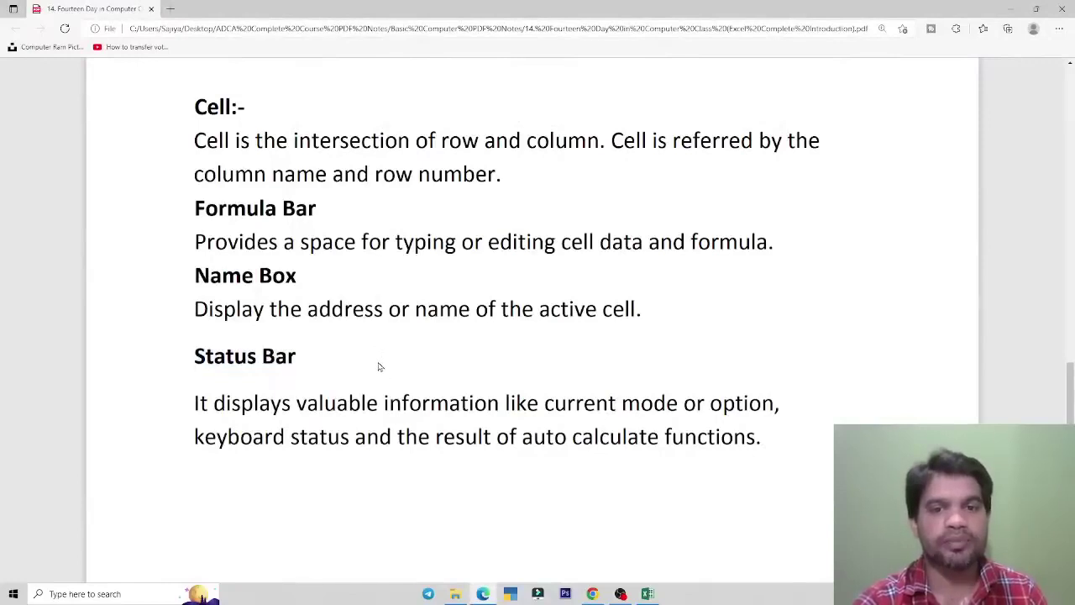
# - Switch to Excel, enter 45 in C5 and 62 in D5, and select both cells to check the status bar calculations
pyautogui.hotkey('alt', 'Tab')
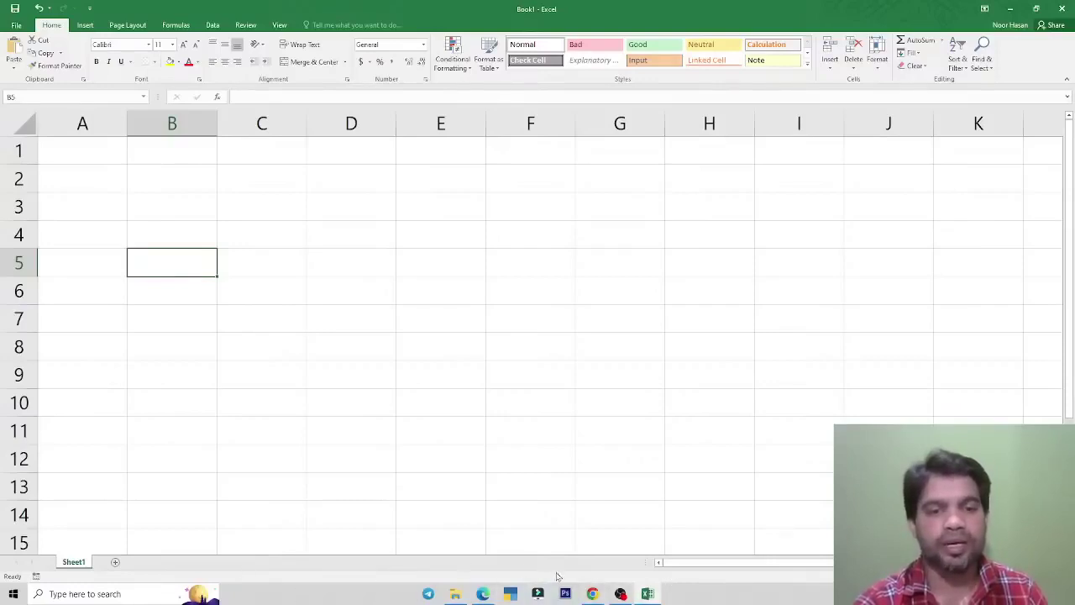
pyautogui.click(262, 265)
pyautogui.write('45')
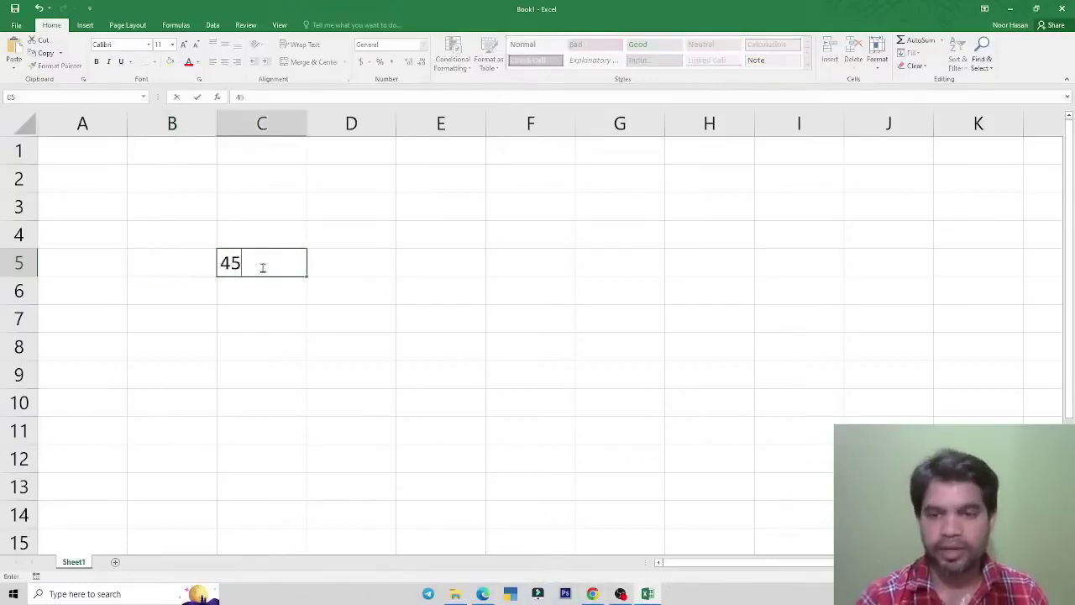
pyautogui.press('Tab')
pyautogui.write('62')
pyautogui.press('Tab')
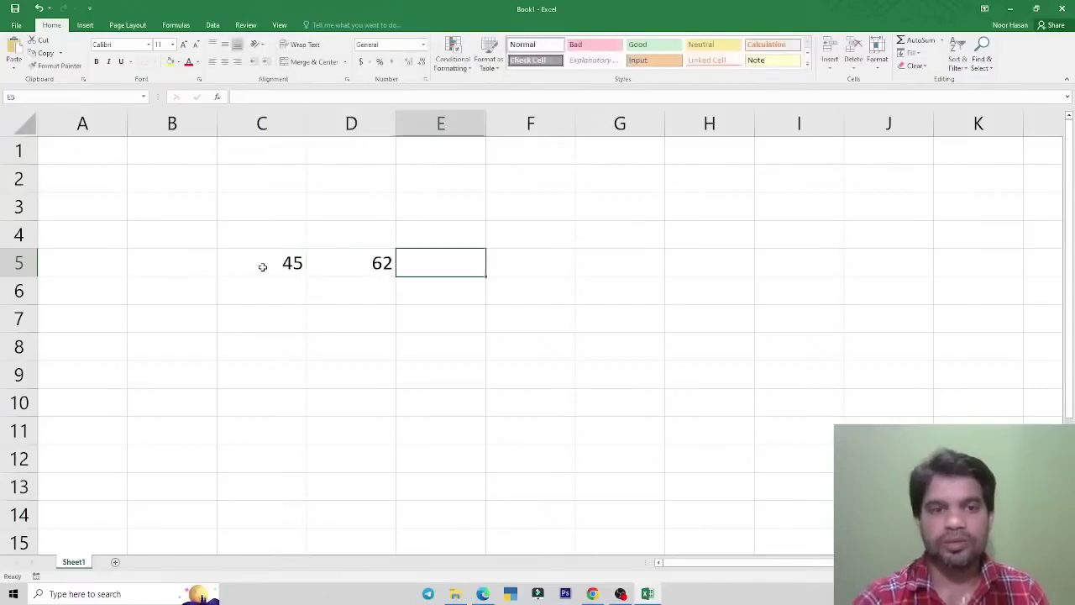
pyautogui.moveTo(291, 262); pyautogui.dragTo(374, 271)
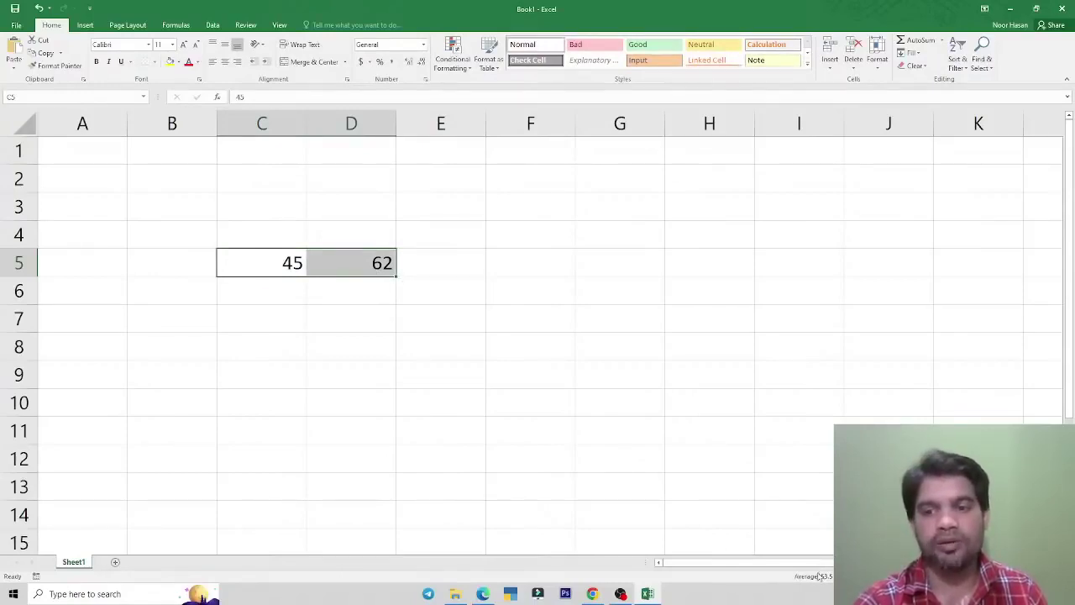
# - Clear the contents of the range C4:E7
pyautogui.click(372, 400)
pyautogui.moveTo(264, 232); pyautogui.dragTo(435, 310)
pyautogui.press('Delete')
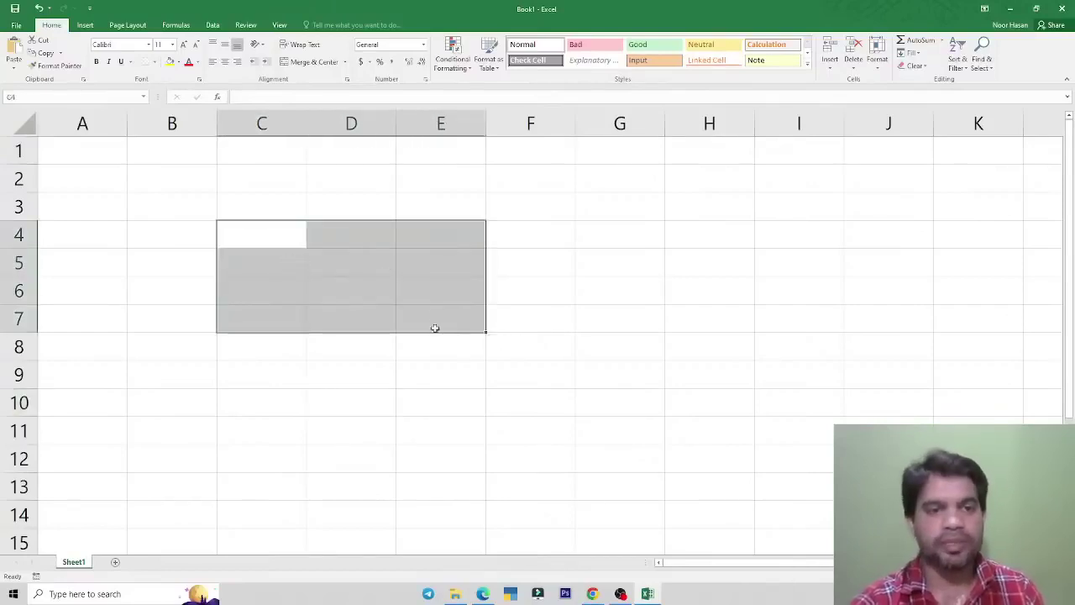
# - Switch to the Edge notes, review them back to the "STARTING WITH MS-EXCEL" title and close the browser window
pyautogui.hotkey('alt', 'Tab')
pyautogui.scroll(10, 467, 346)
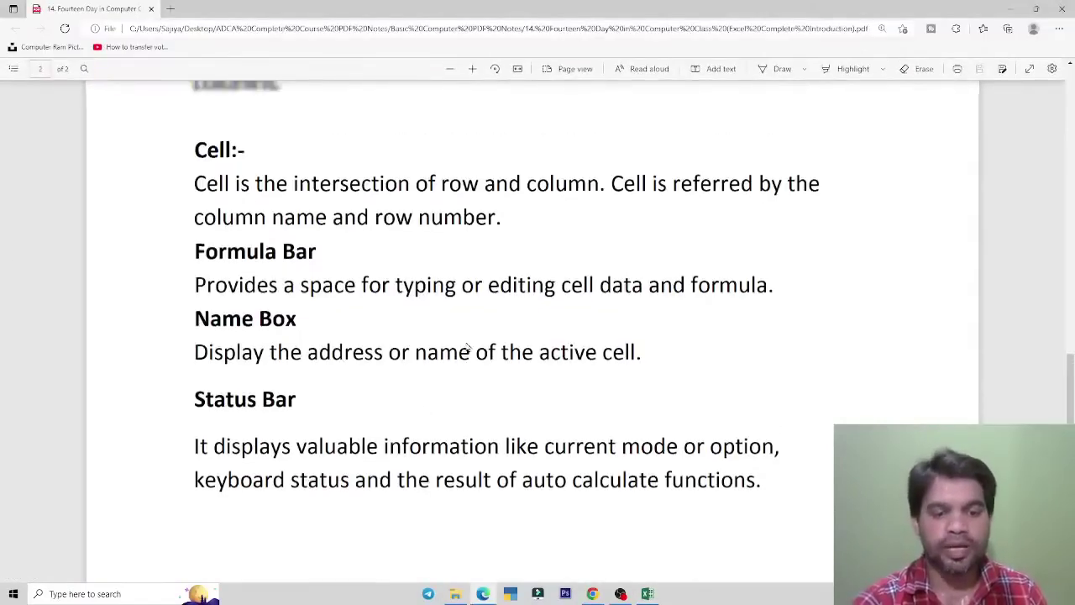
pyautogui.scroll(5, 498, 327)
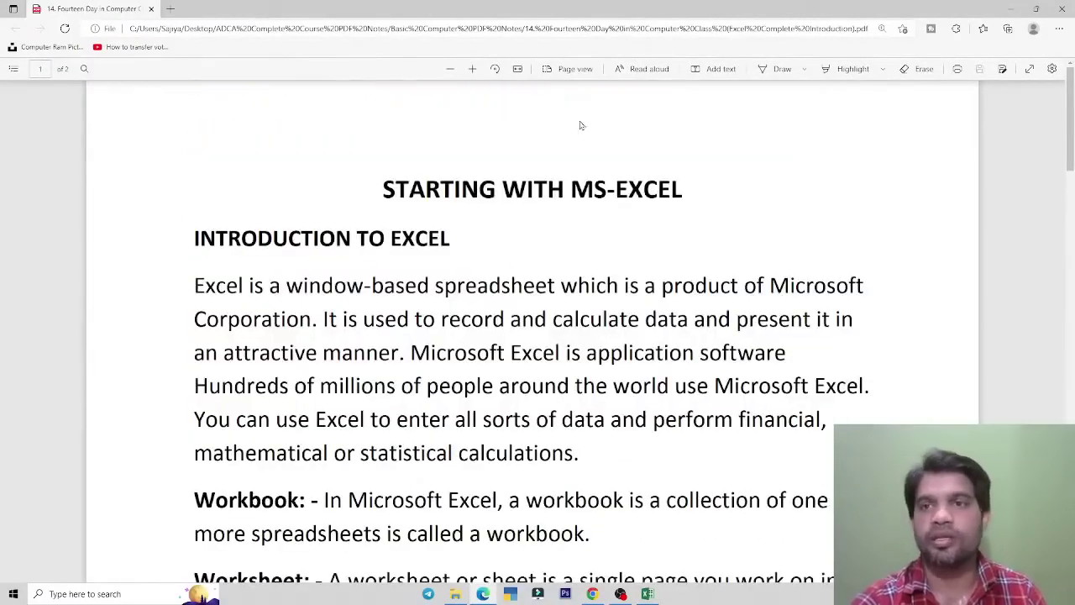
pyautogui.click(1063, 10)
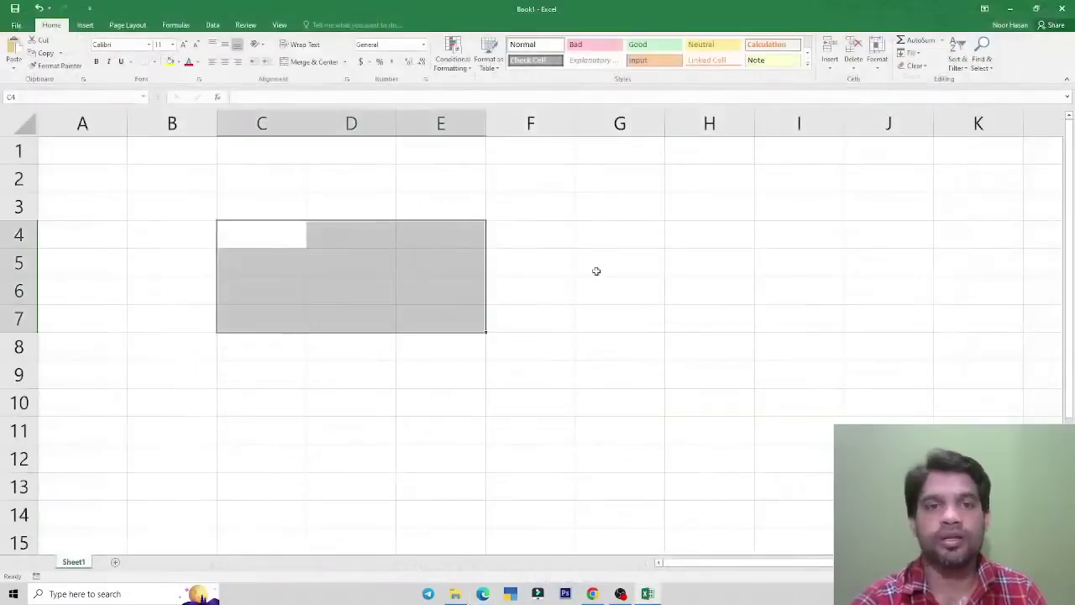
# - Enlarge the worksheet view and select cells B5, A1 and B2, finishing on A1
pyautogui.click(202, 267)
pyautogui.scroll(1, 242, 252)
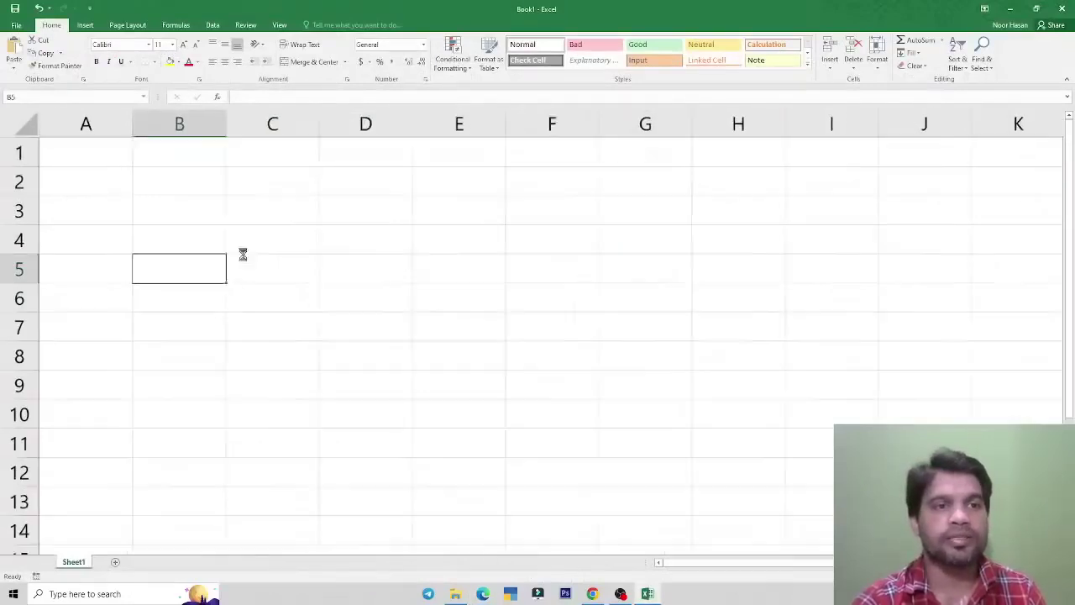
pyautogui.click(113, 155)
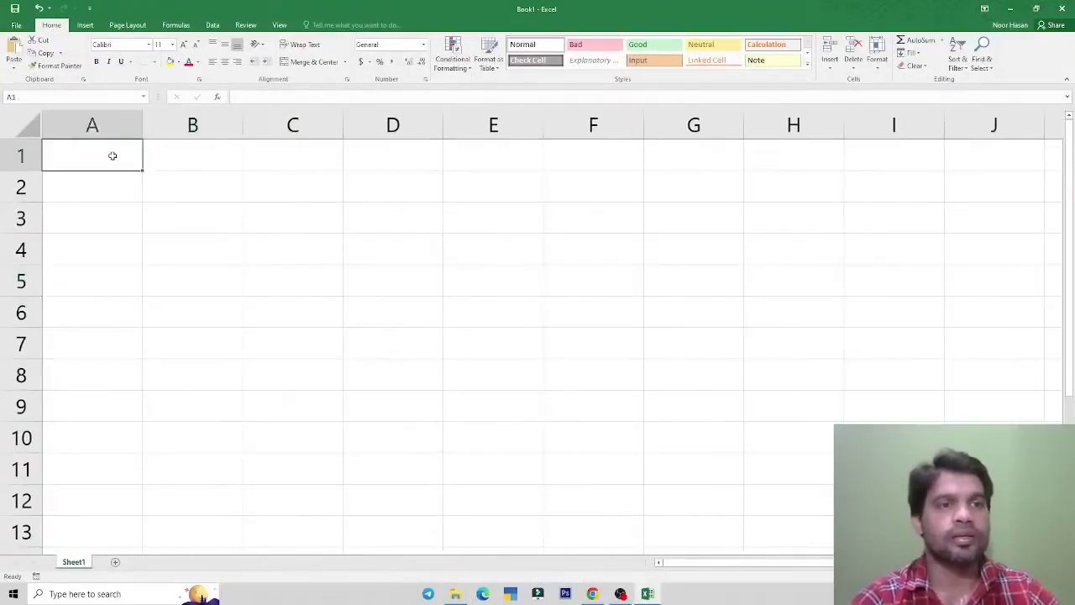
pyautogui.click(186, 190)
pyautogui.click(102, 156)
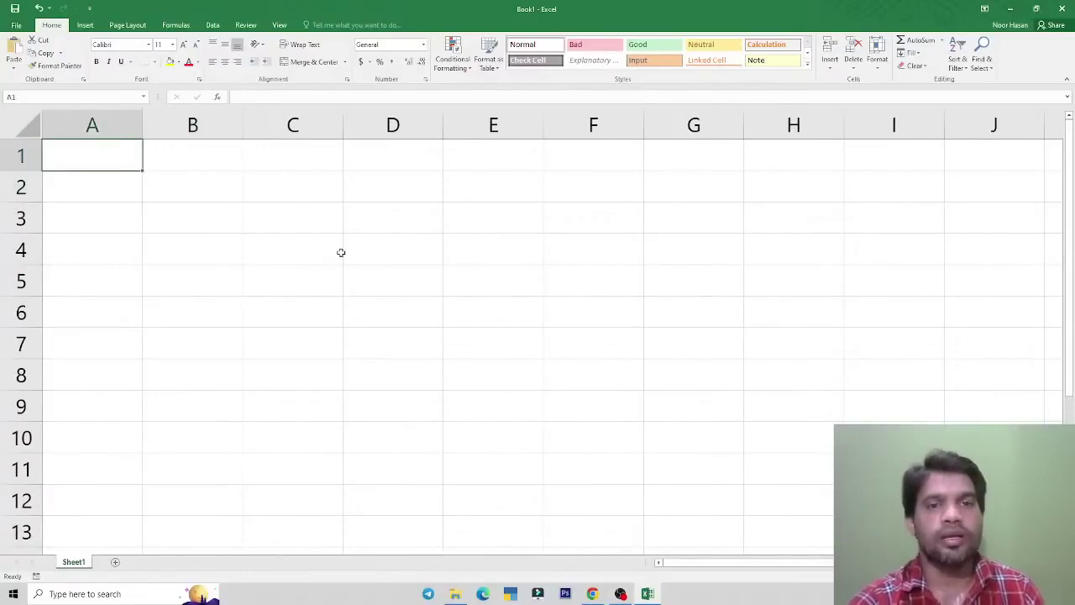
pyautogui.click(346, 252)
pyautogui.click(439, 228)
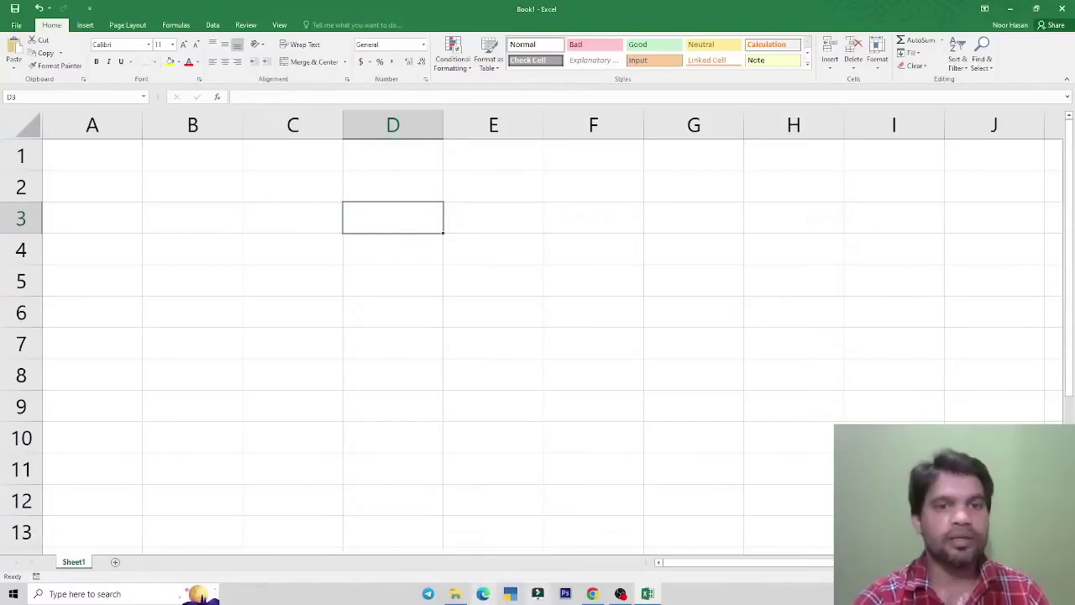
pyautogui.click(485, 366)
pyautogui.click(549, 317)
pyautogui.click(483, 343)
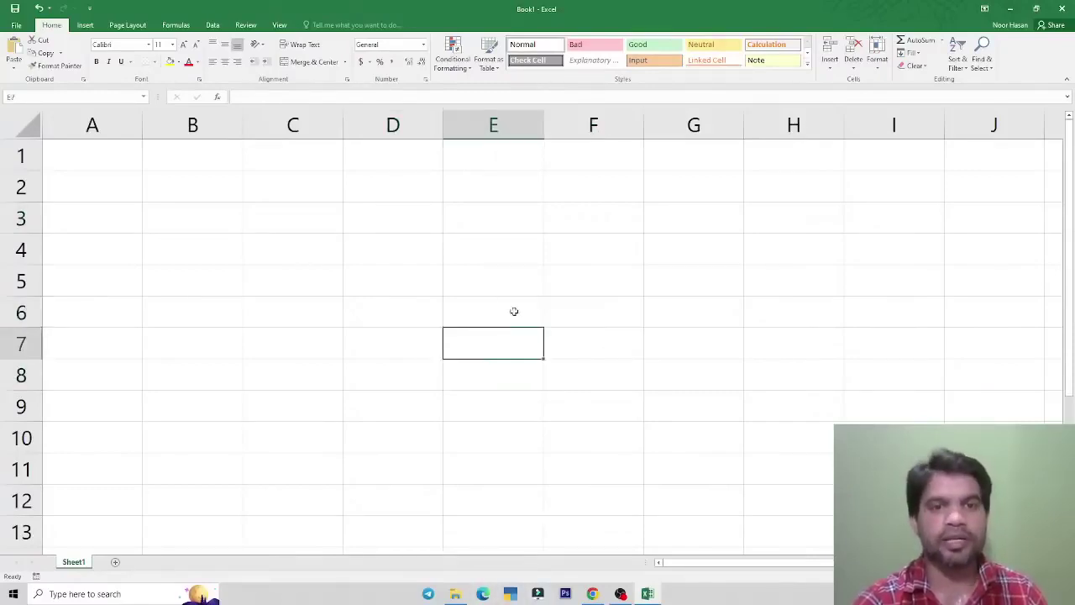
pyautogui.click(517, 213)
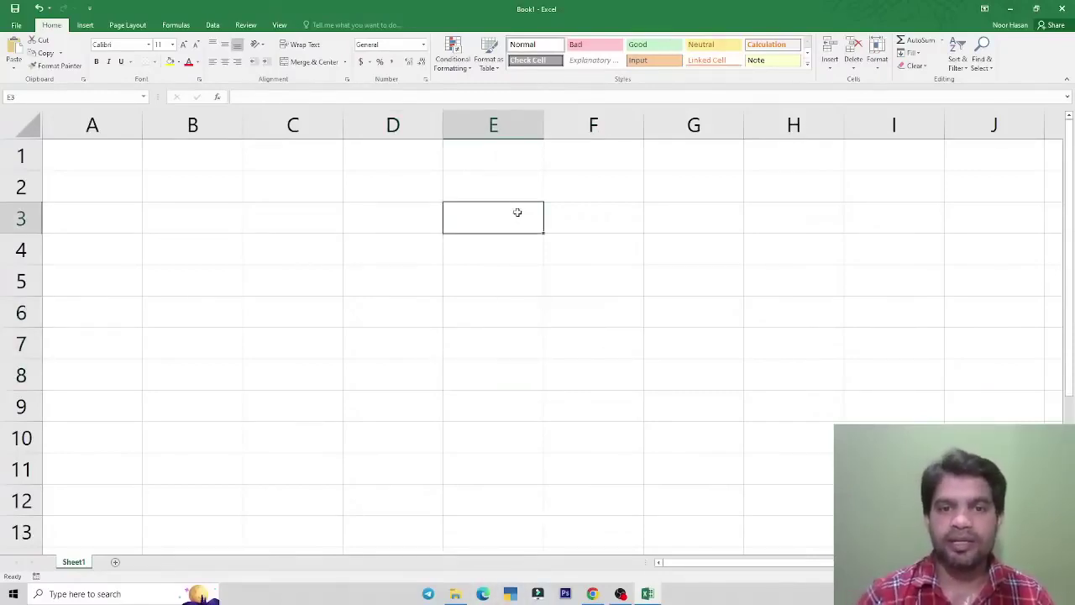
pyautogui.click(521, 275)
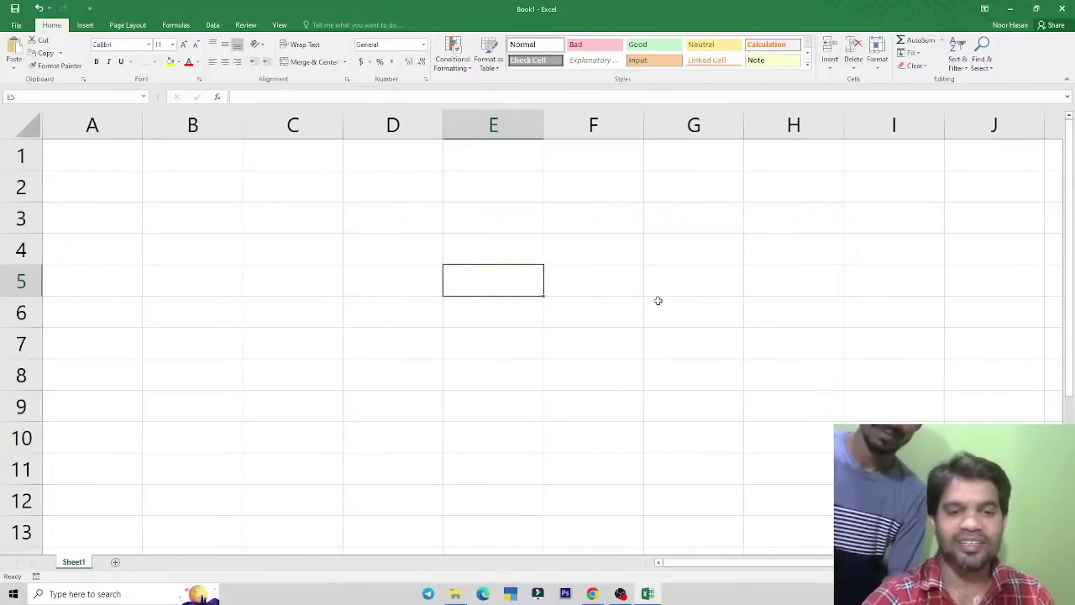
pyautogui.click(502, 238)
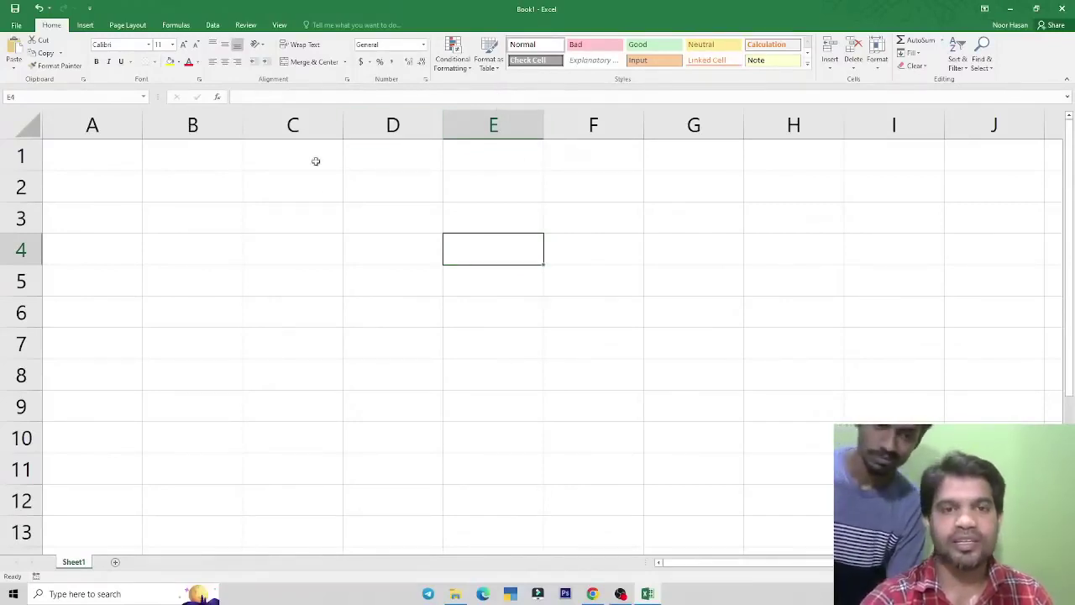
pyautogui.click(346, 179)
pyautogui.click(80, 153)
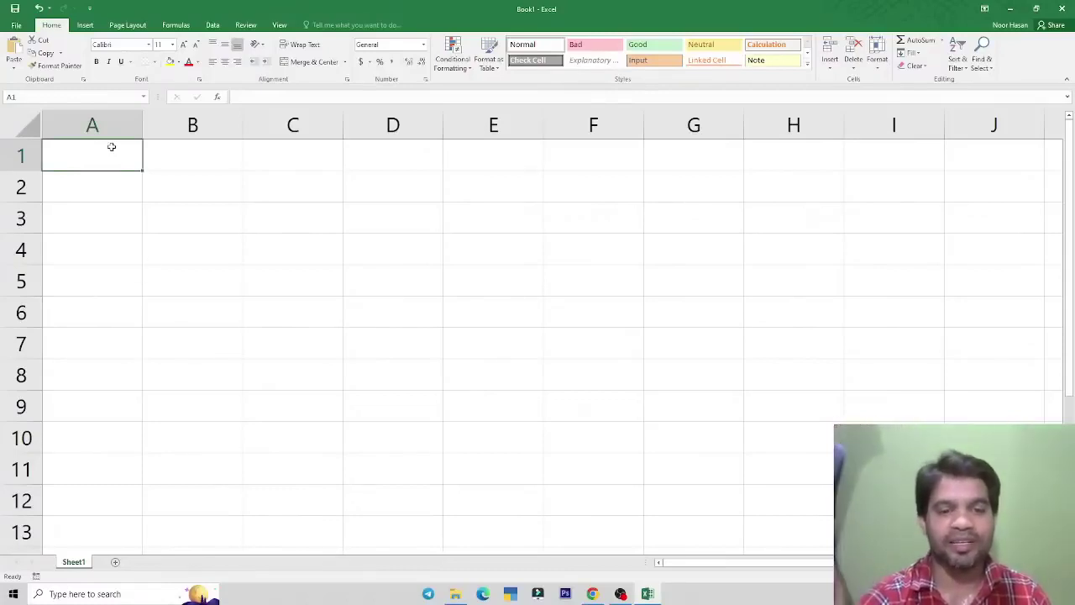
pyautogui.click(122, 224)
pyautogui.click(105, 154)
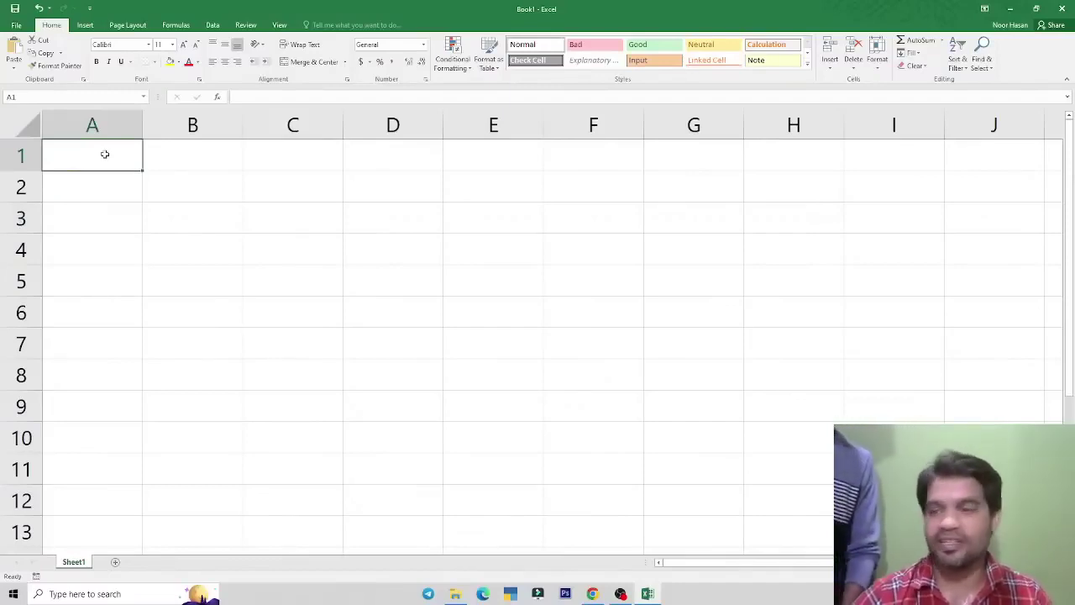
pyautogui.click(406, 276)
pyautogui.press('Right')
pyautogui.press('Right')
pyautogui.press('Up')
pyautogui.press('Up')
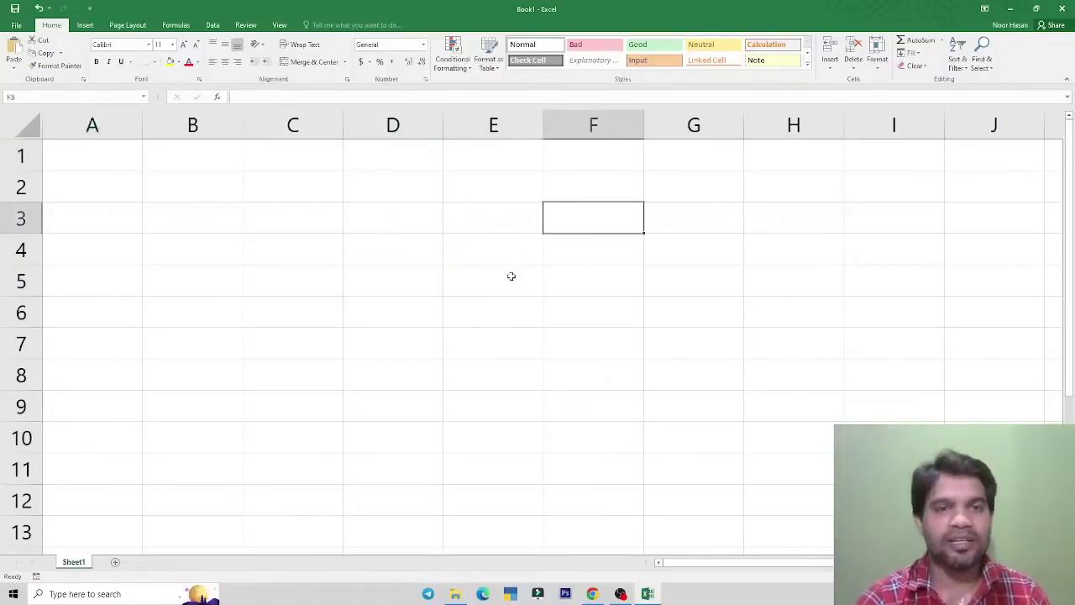
pyautogui.click(513, 273)
pyautogui.click(513, 200)
pyautogui.click(492, 158)
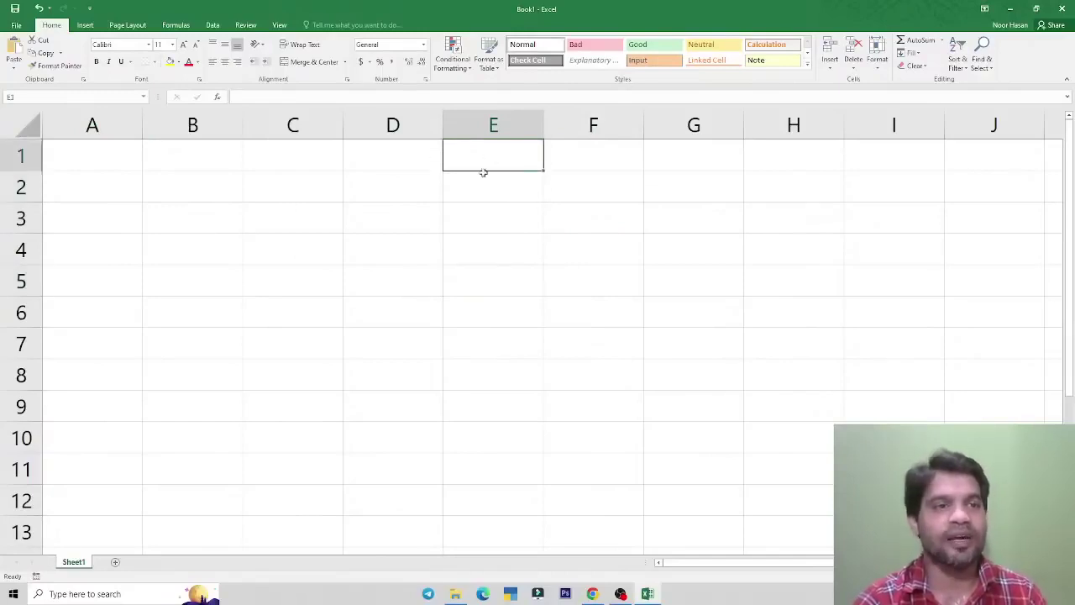
pyautogui.click(98, 156)
pyautogui.click(536, 254)
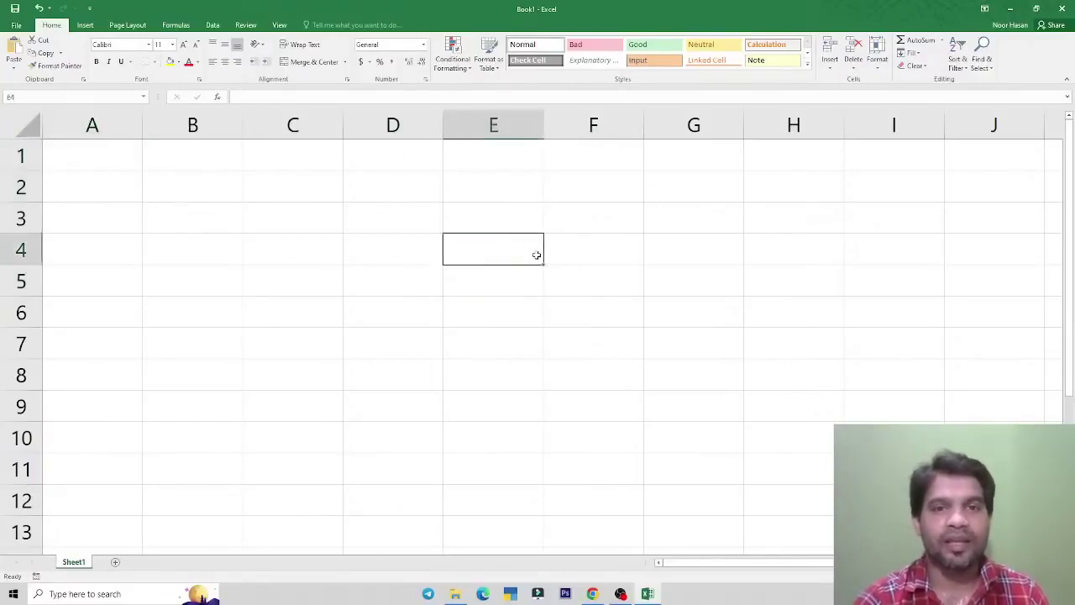
pyautogui.click(500, 309)
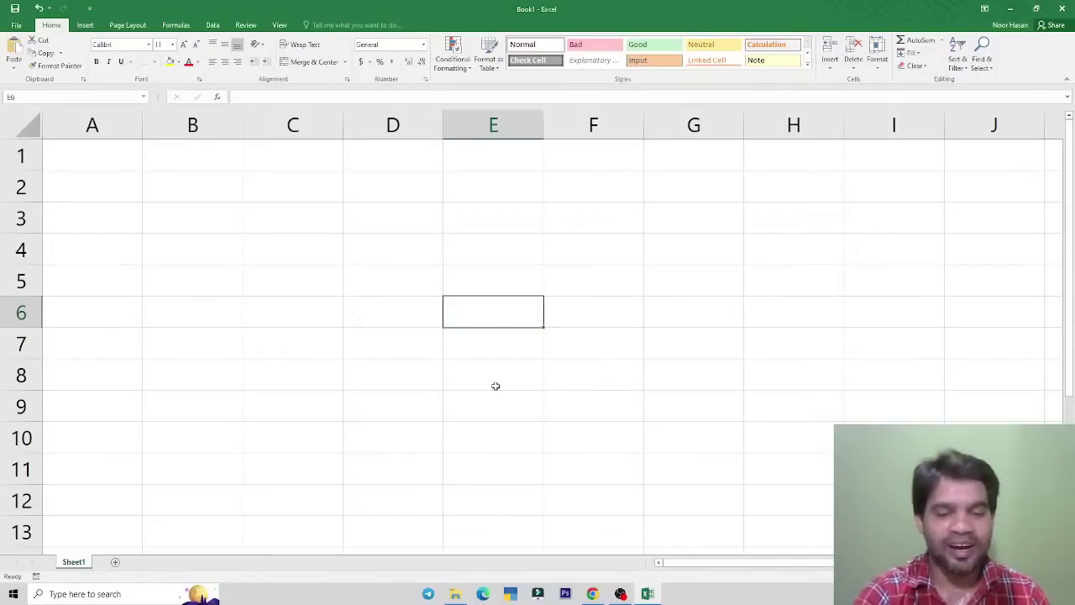
pyautogui.click(487, 219)
pyautogui.click(475, 157)
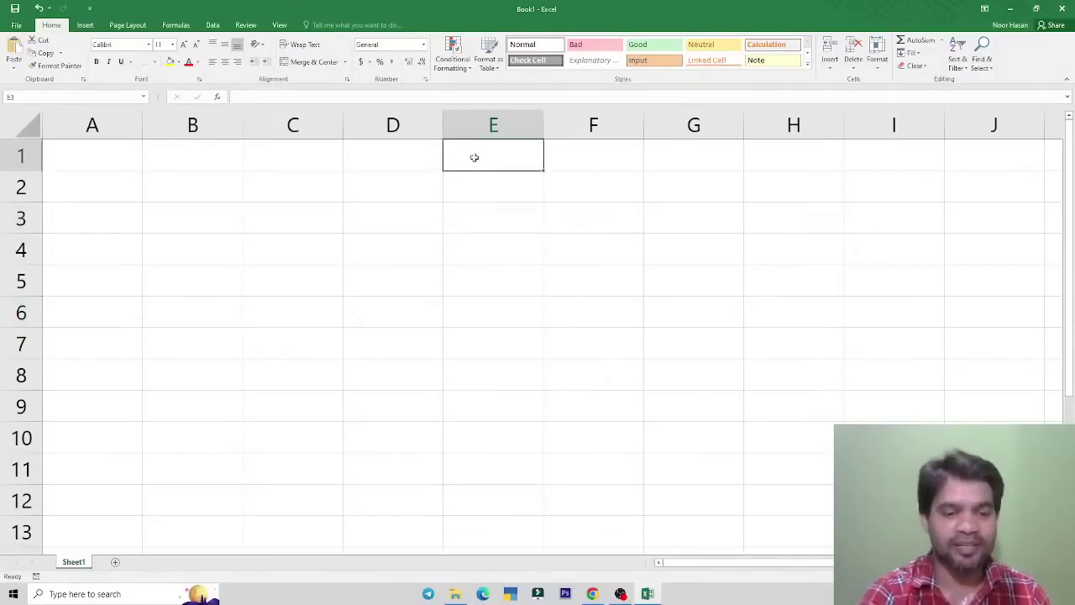
pyautogui.click(479, 205)
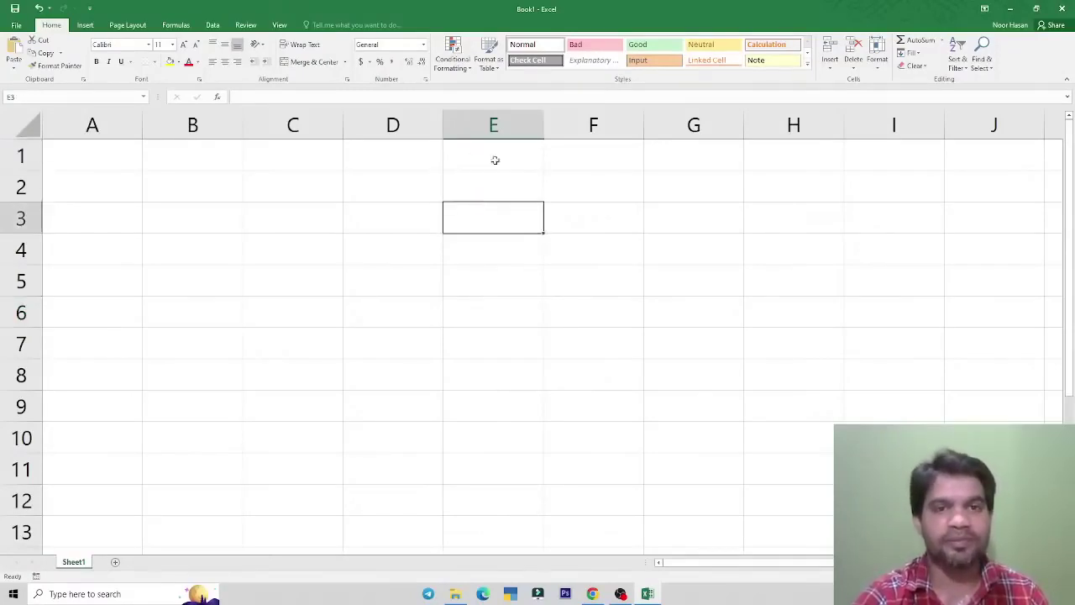
pyautogui.click(494, 160)
pyautogui.click(98, 164)
pyautogui.click(261, 220)
pyautogui.click(114, 166)
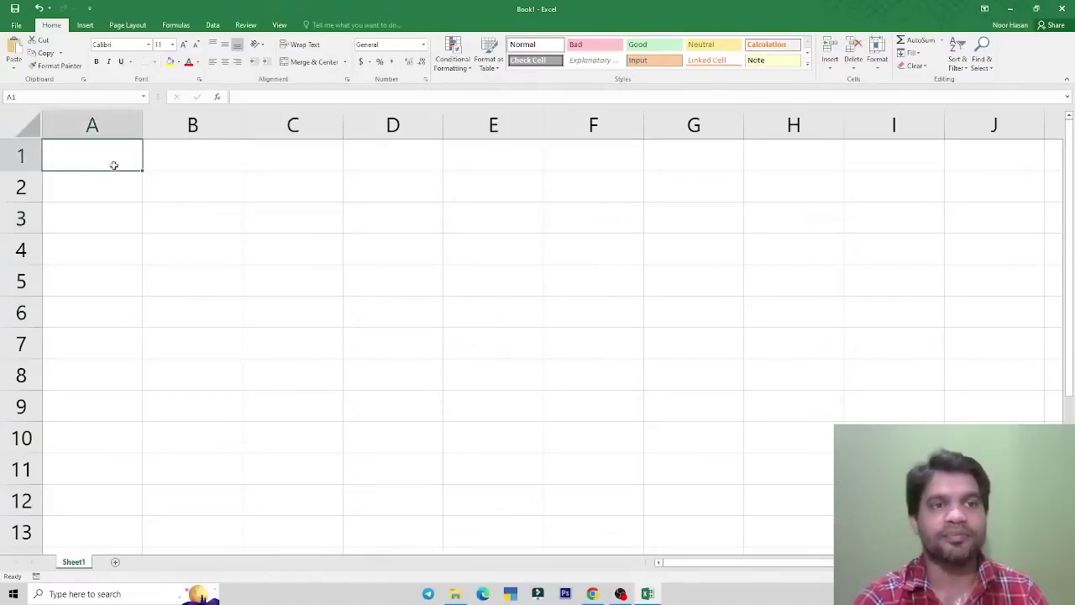
pyautogui.click(261, 221)
pyautogui.click(135, 165)
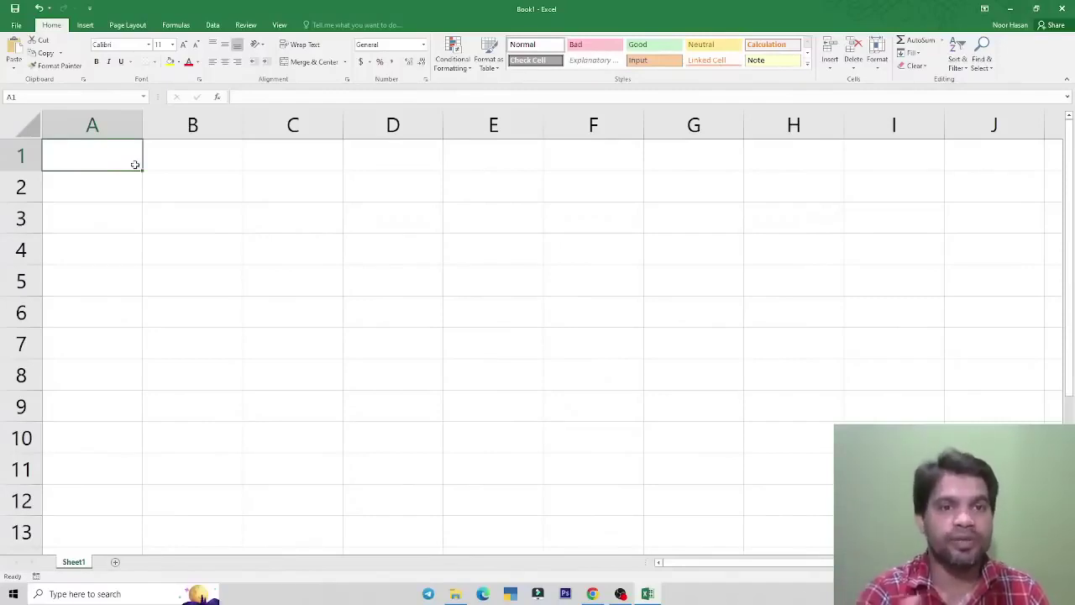
pyautogui.click(160, 185)
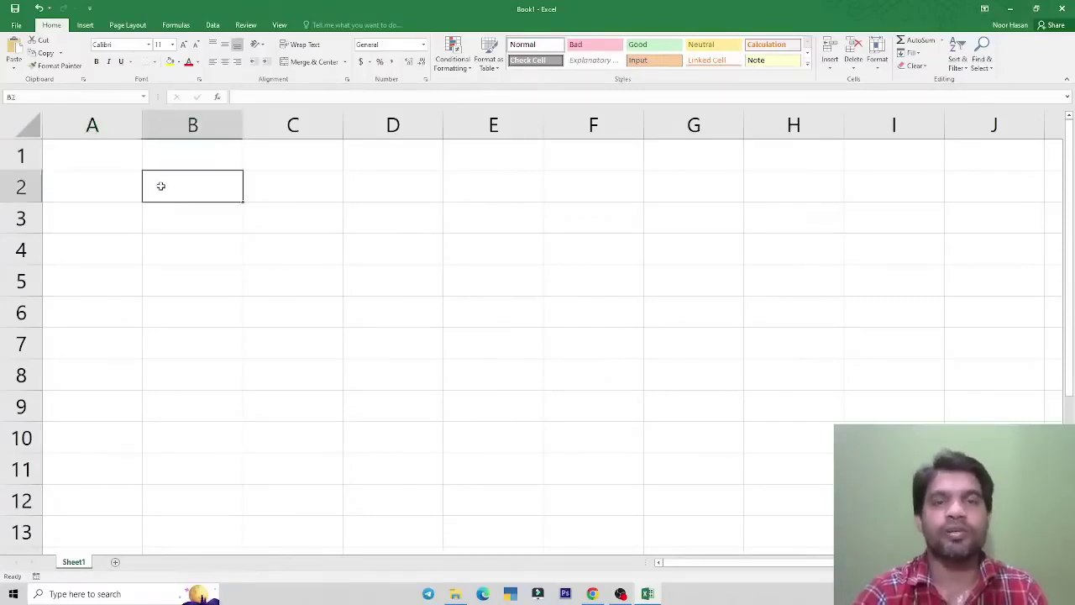
pyautogui.click(173, 240)
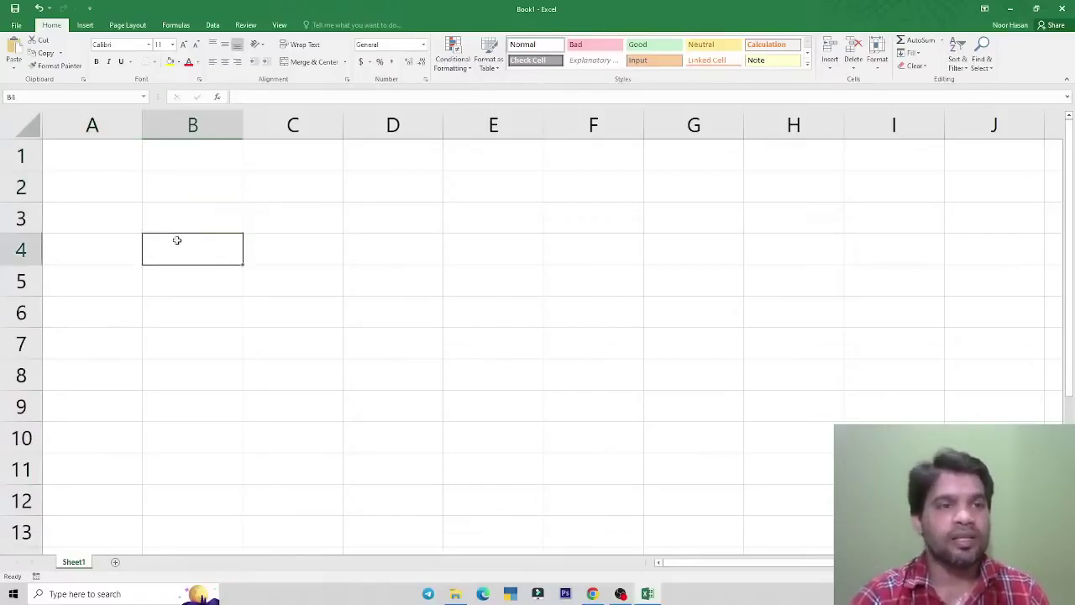
# - Enter the numbers 1 to 6 one by one in cells A1 to A6
pyautogui.click(98, 158)
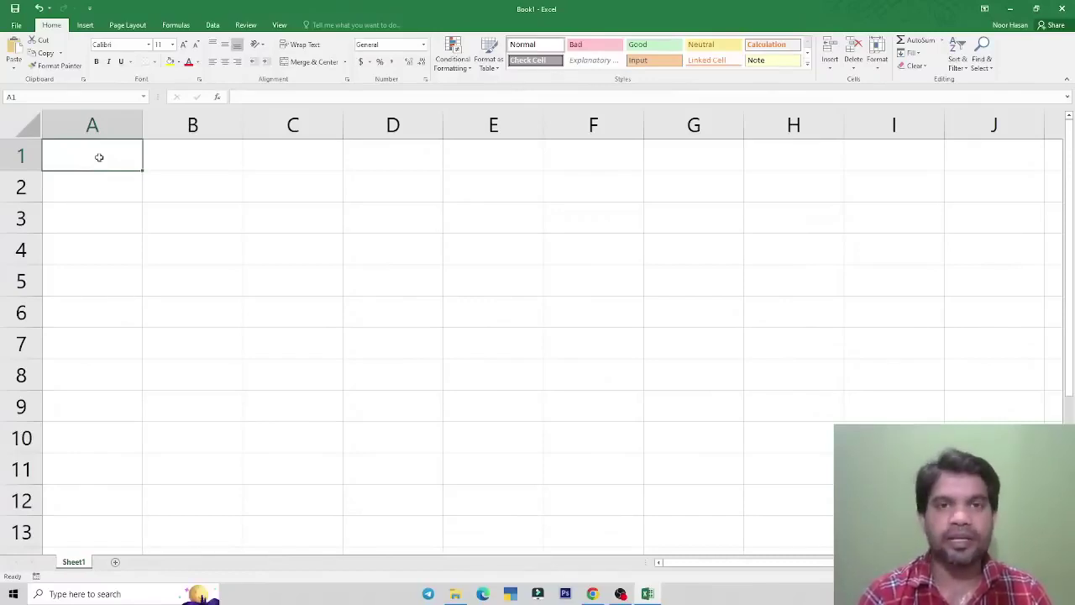
pyautogui.write('1')
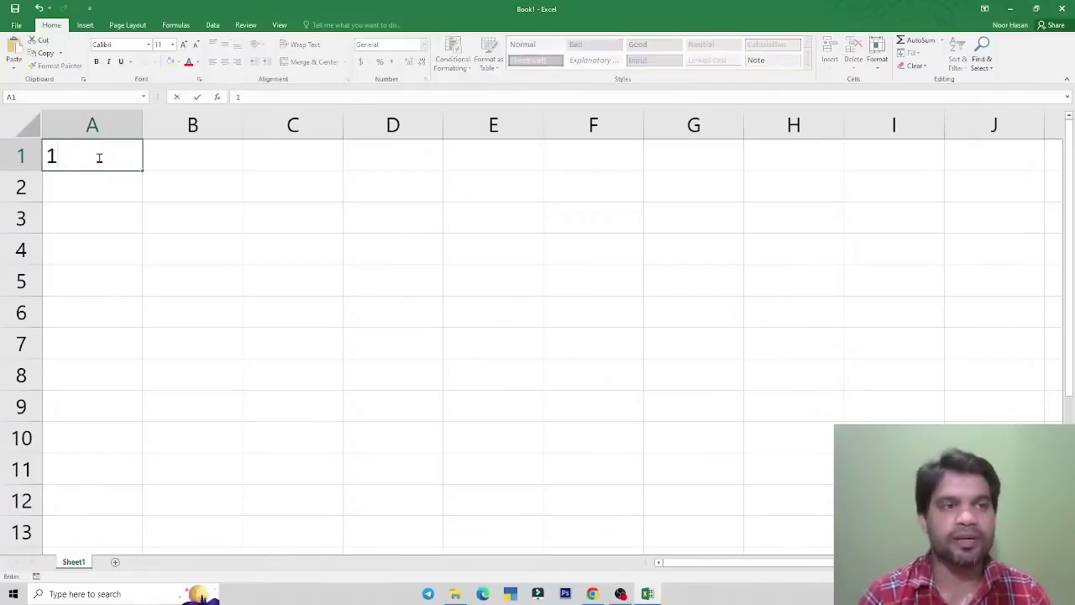
pyautogui.press('Return')
pyautogui.write('2')
pyautogui.press('Return')
pyautogui.write('3')
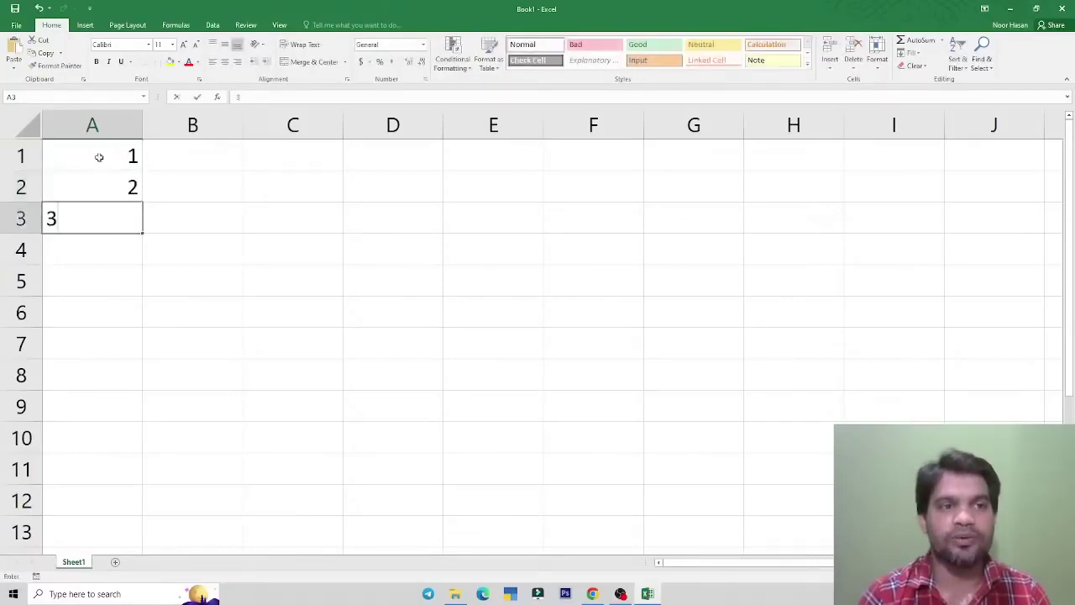
pyautogui.press('Return')
pyautogui.write('4')
pyautogui.press('Return')
pyautogui.write('5')
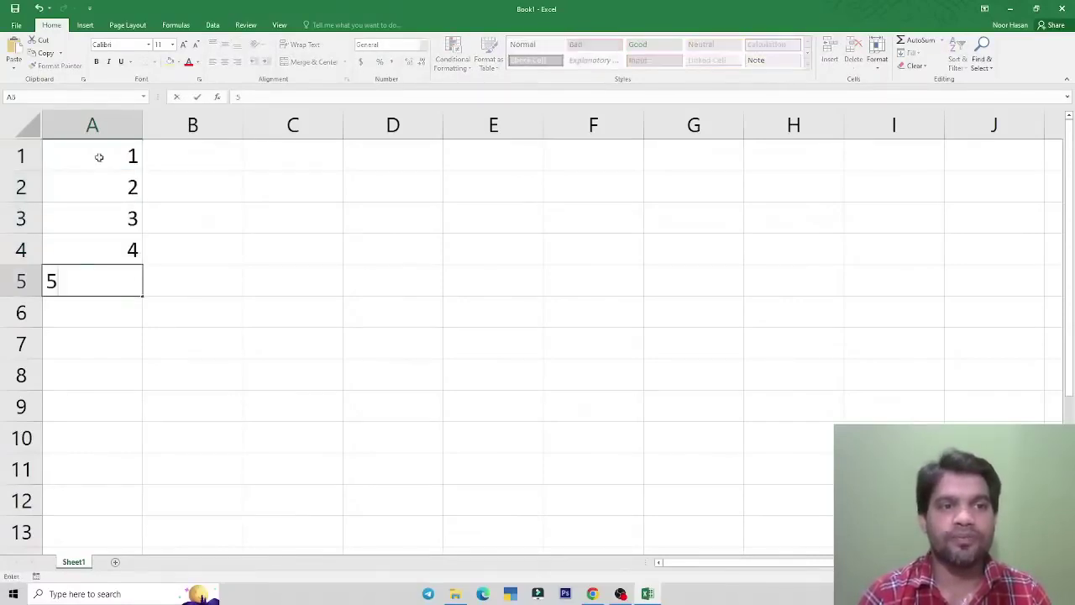
pyautogui.press('Return')
pyautogui.write('6')
pyautogui.press('Return')
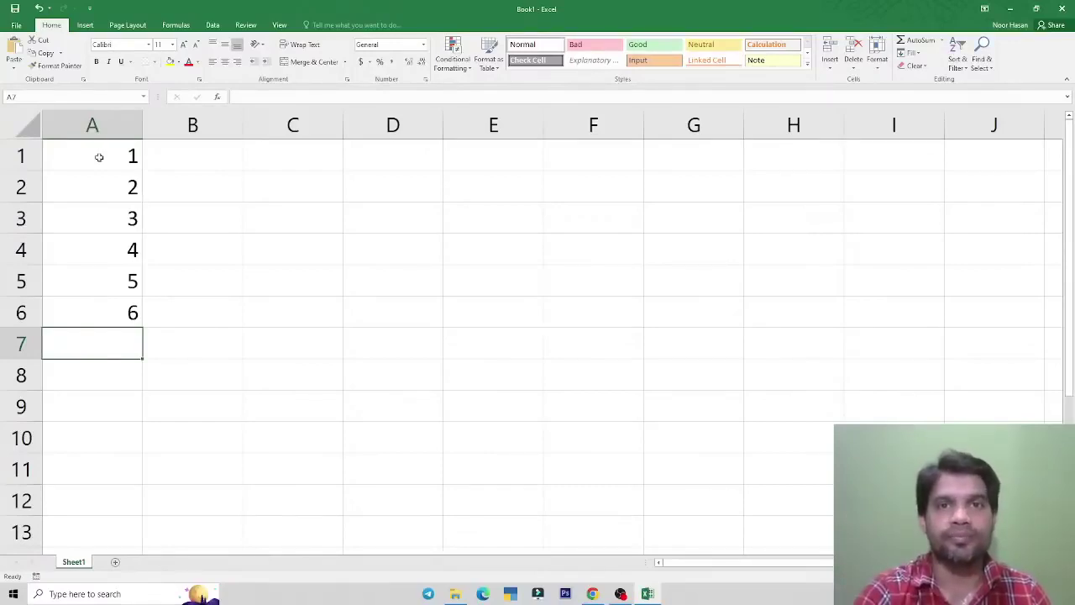
# - Enter 1 in D1 and use Fill Series to number the range D1:D8 from 1 to 8
pyautogui.click(374, 155)
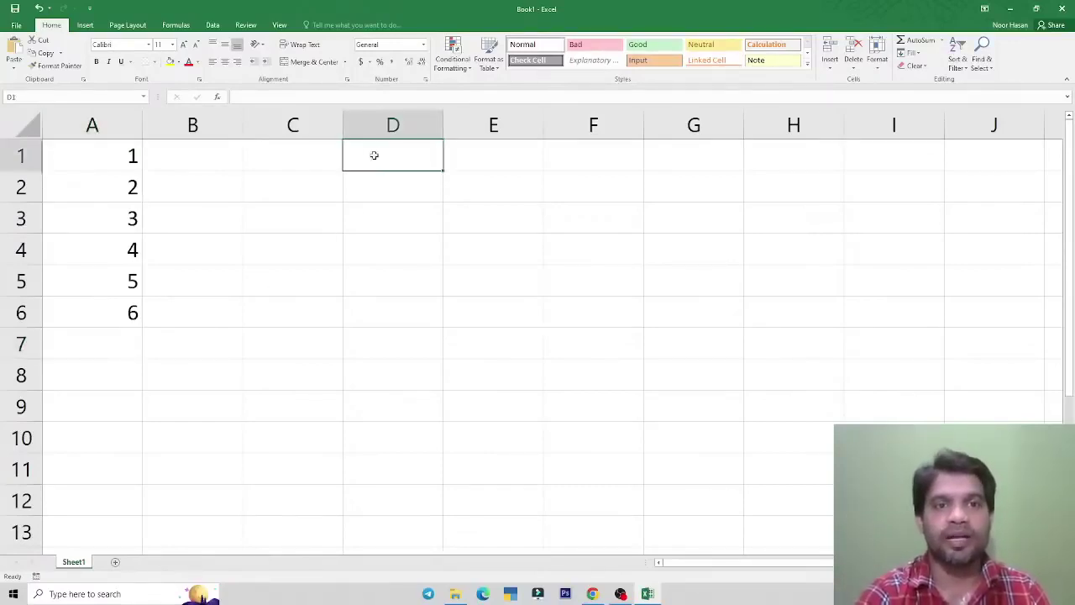
pyautogui.write('1')
pyautogui.press('Return')
pyautogui.press('Up')
pyautogui.hotkey('shift', 'Down')
pyautogui.hotkey('shift', 'Down')
pyautogui.hotkey('shift', 'Down')
pyautogui.hotkey('shift', 'Down')
pyautogui.hotkey('shift', 'Down')
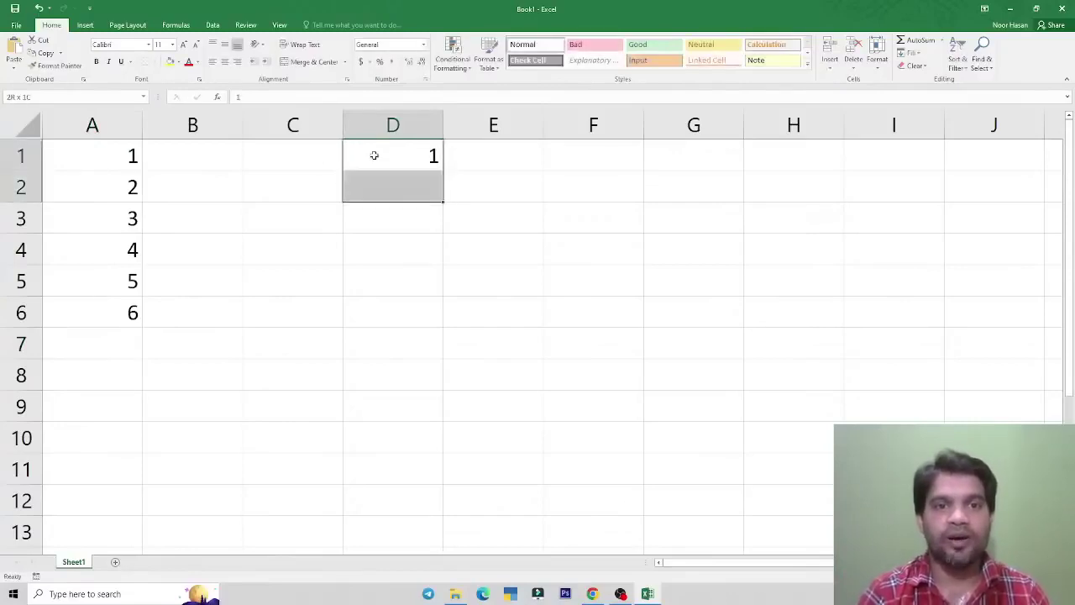
pyautogui.hotkey('shift', 'Down')
pyautogui.hotkey('shift', 'Down')
pyautogui.hotkey('alt', 'e')
pyautogui.press('i')
pyautogui.press('s')
pyautogui.press('Return')
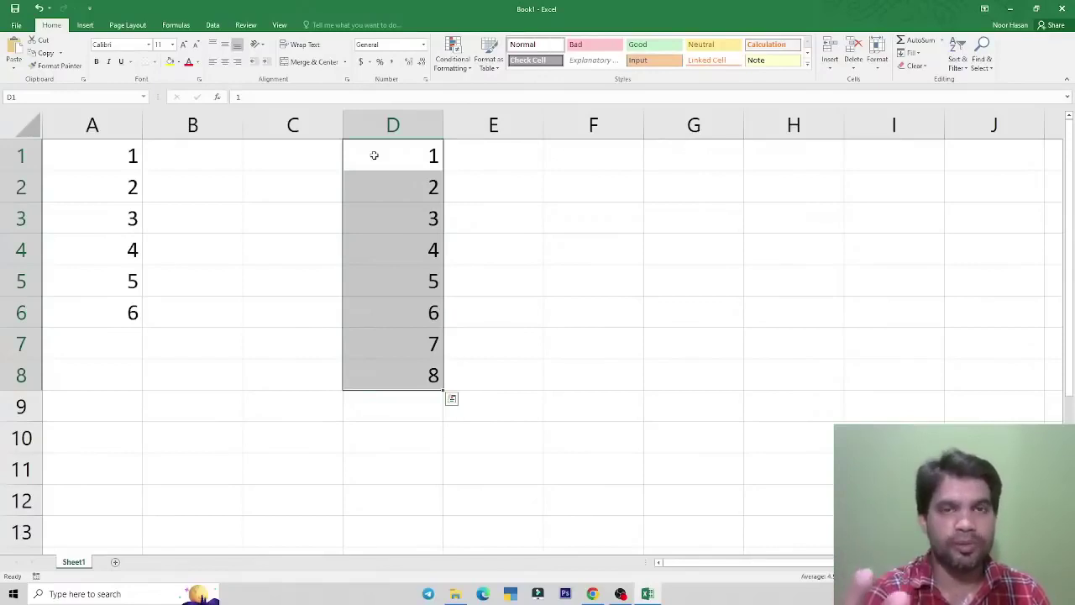
# - Clear the filled series from D1:D8 and select column A
pyautogui.press('Delete')
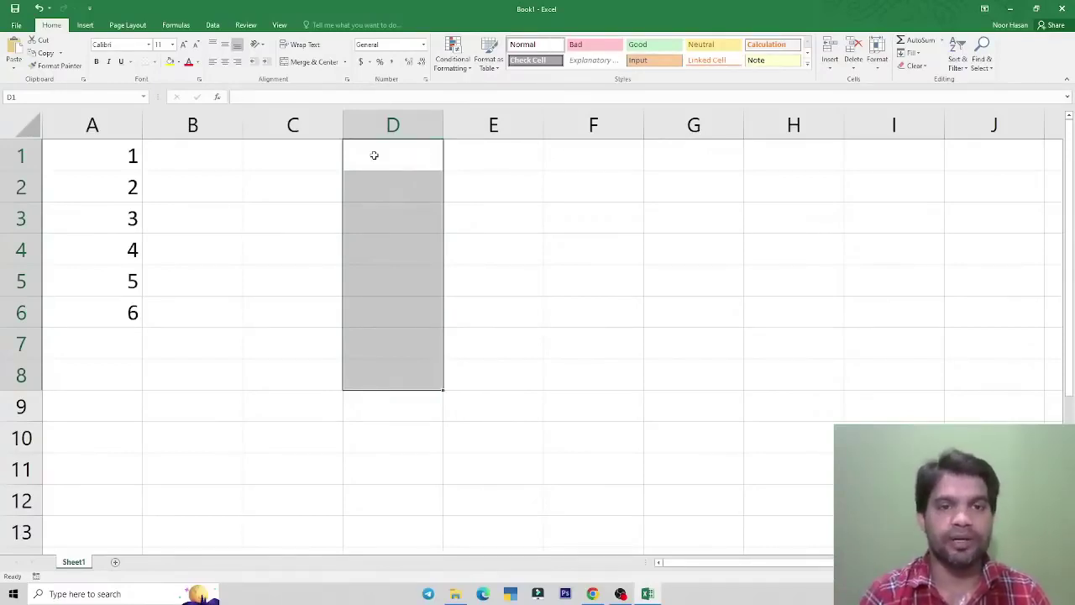
pyautogui.press('Left')
pyautogui.click(108, 136)
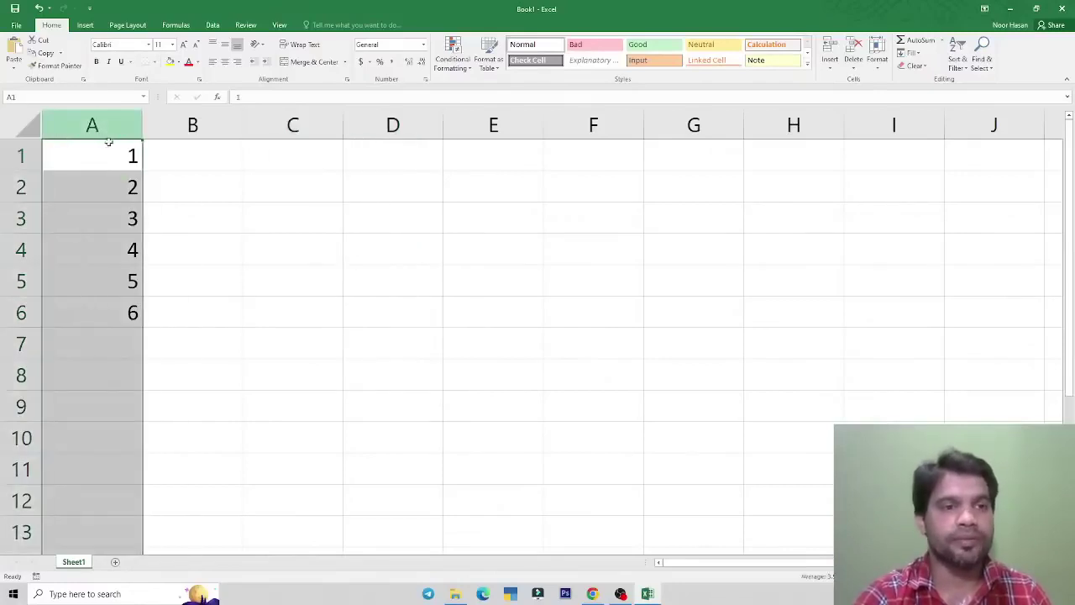
# - Continue the numbering in column A by entering 7 to 13 one by one in cells A7 to A13
pyautogui.click(112, 318)
pyautogui.click(123, 334)
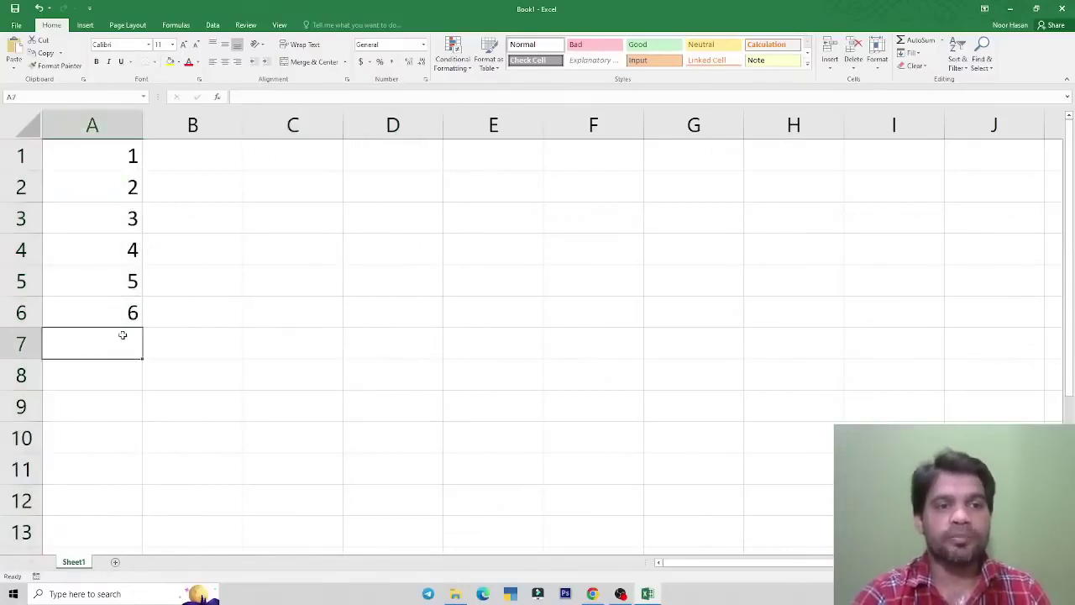
pyautogui.write('7')
pyautogui.press('Return')
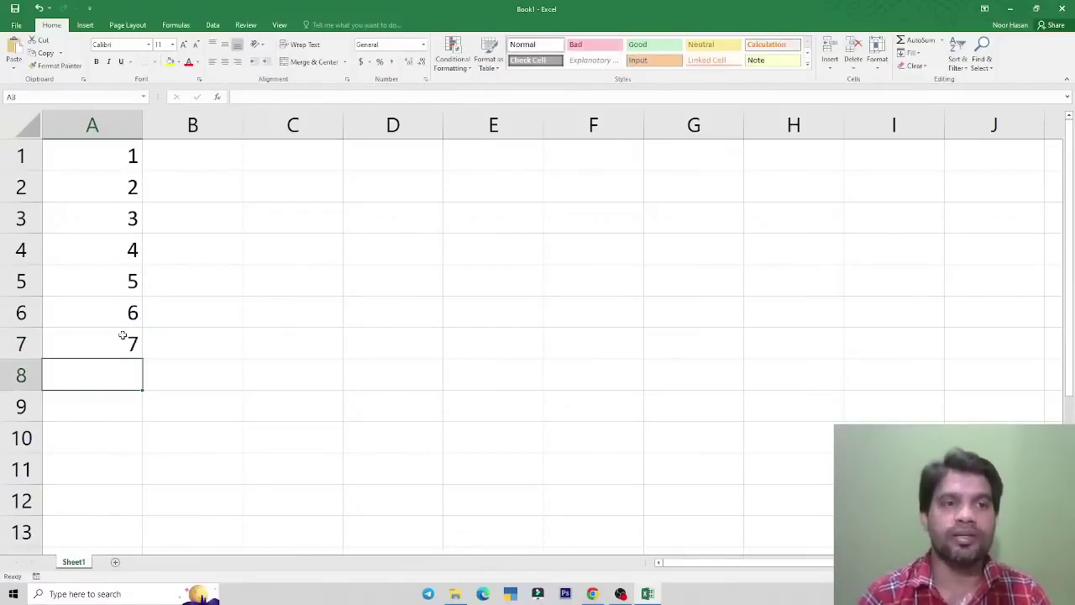
pyautogui.write('8')
pyautogui.press('Return')
pyautogui.write('9')
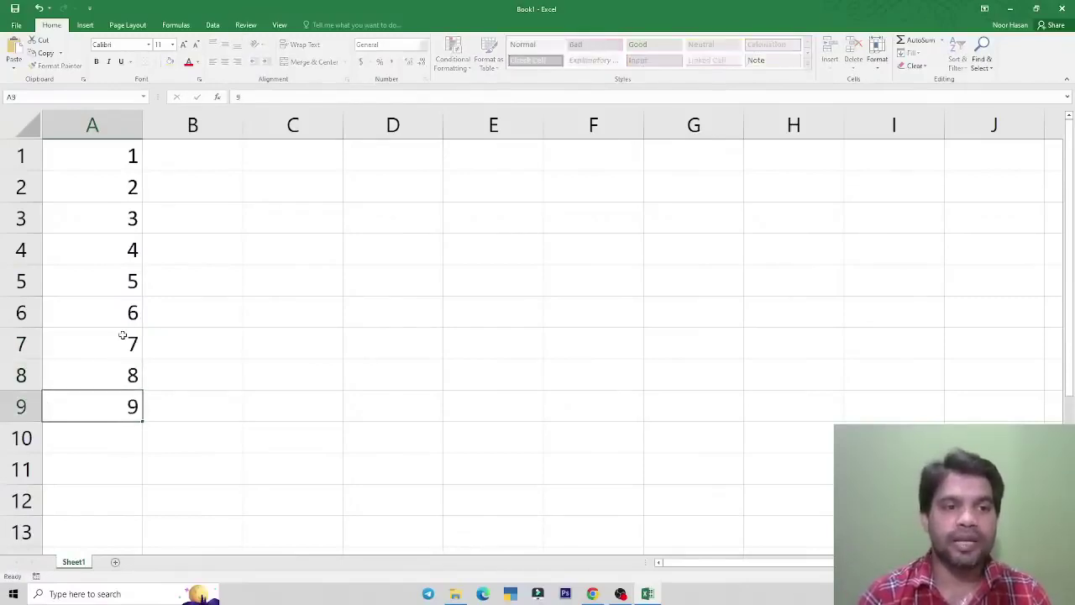
pyautogui.press('Return')
pyautogui.write('10')
pyautogui.press('Return')
pyautogui.write('12')
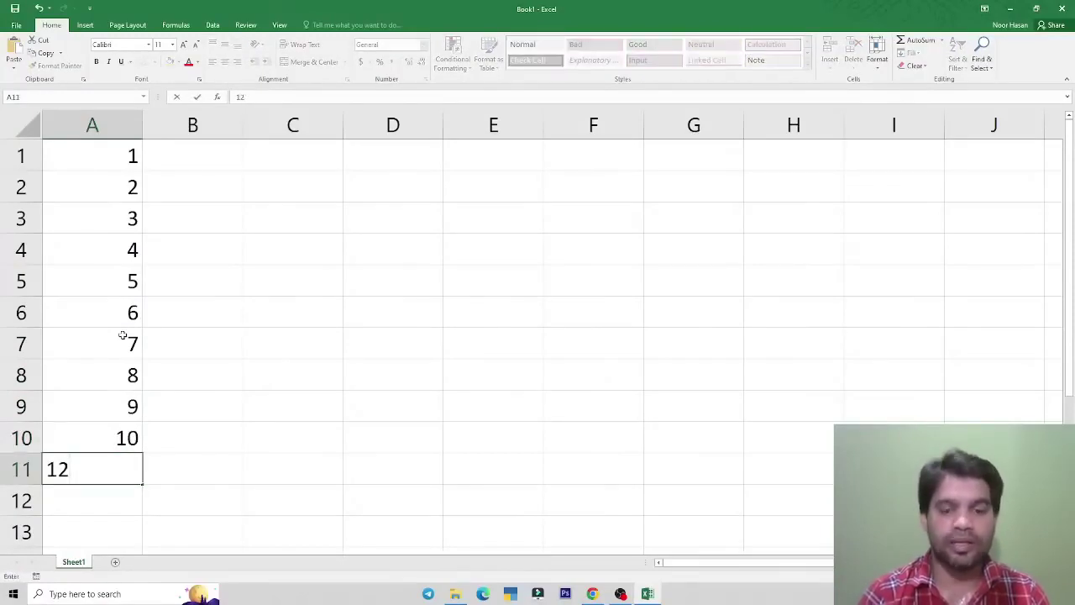
pyautogui.press('BackSpace')
pyautogui.write('1')
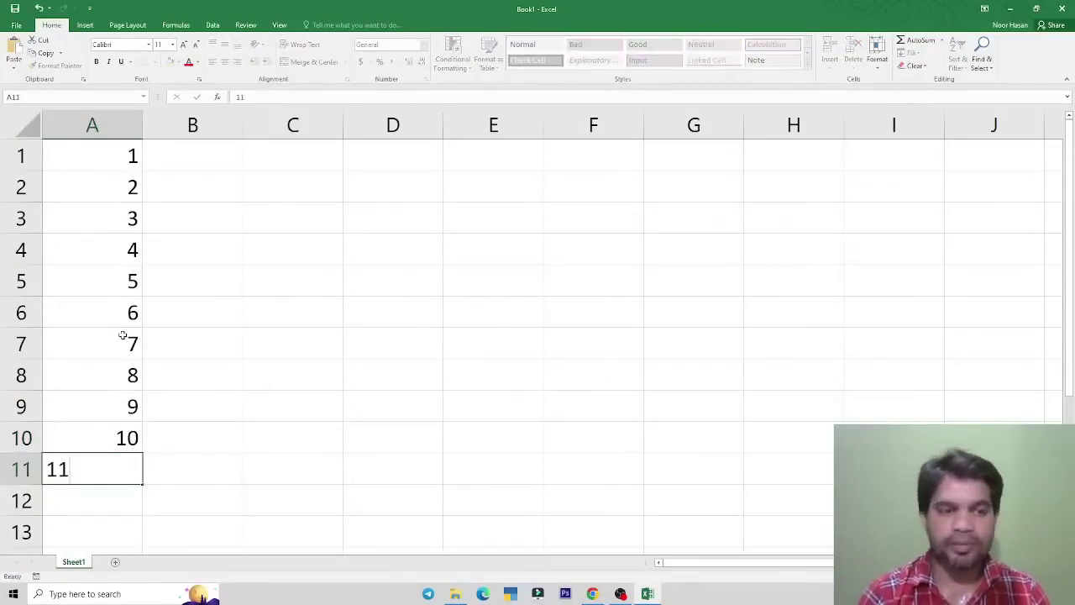
pyautogui.press('Return')
pyautogui.write('12')
pyautogui.press('Return')
pyautogui.write('13')
pyautogui.press('Return')
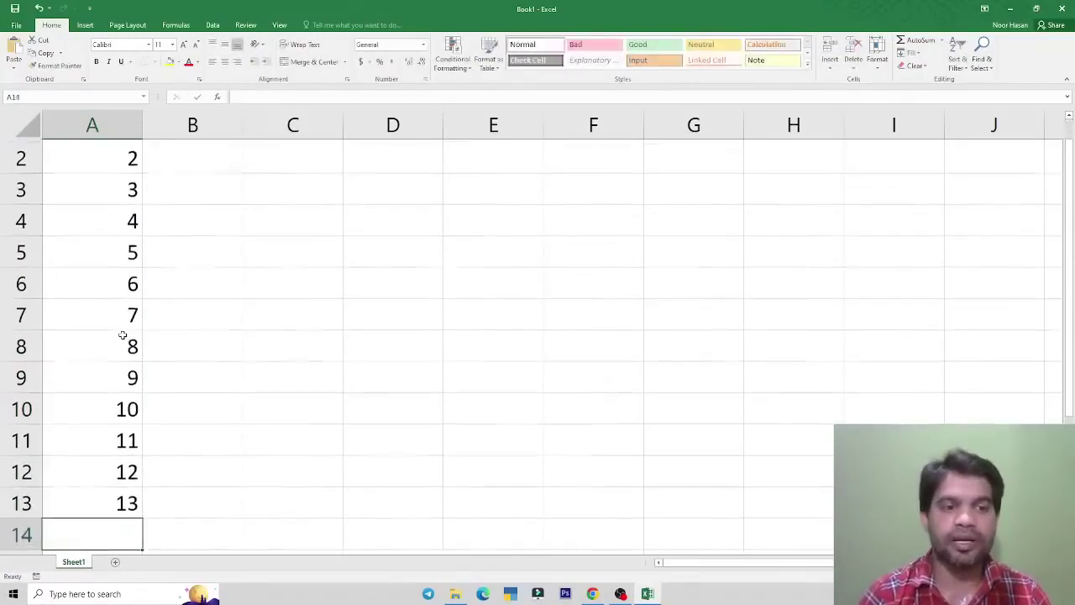
# - Clear the numbers from A1:A13 and select cell B8
pyautogui.scroll(1, 115, 185)
pyautogui.moveTo(117, 158); pyautogui.dragTo(92, 544)
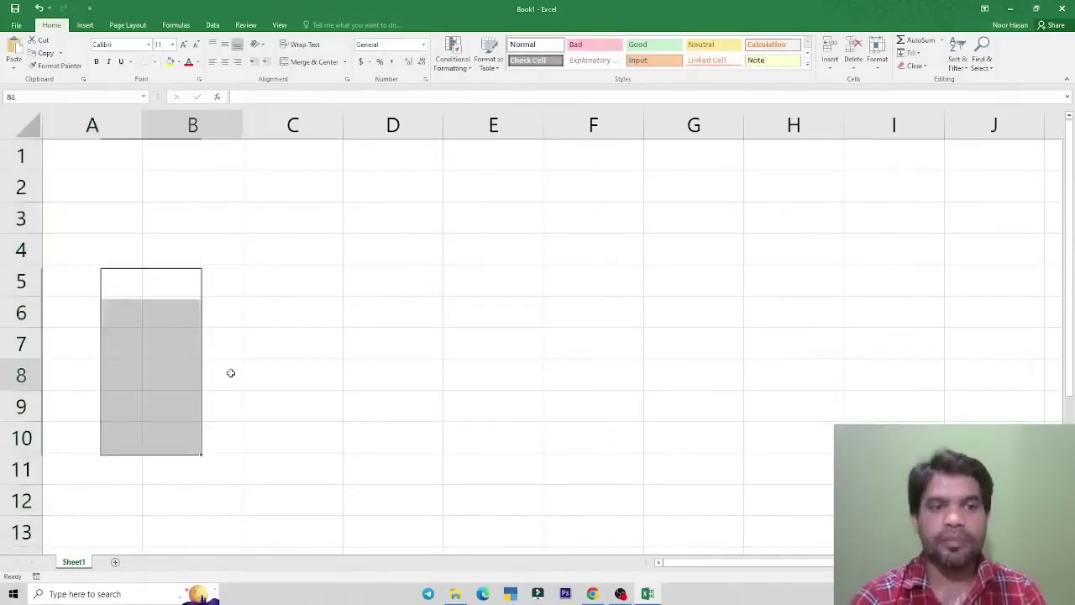
pyautogui.click(231, 372)
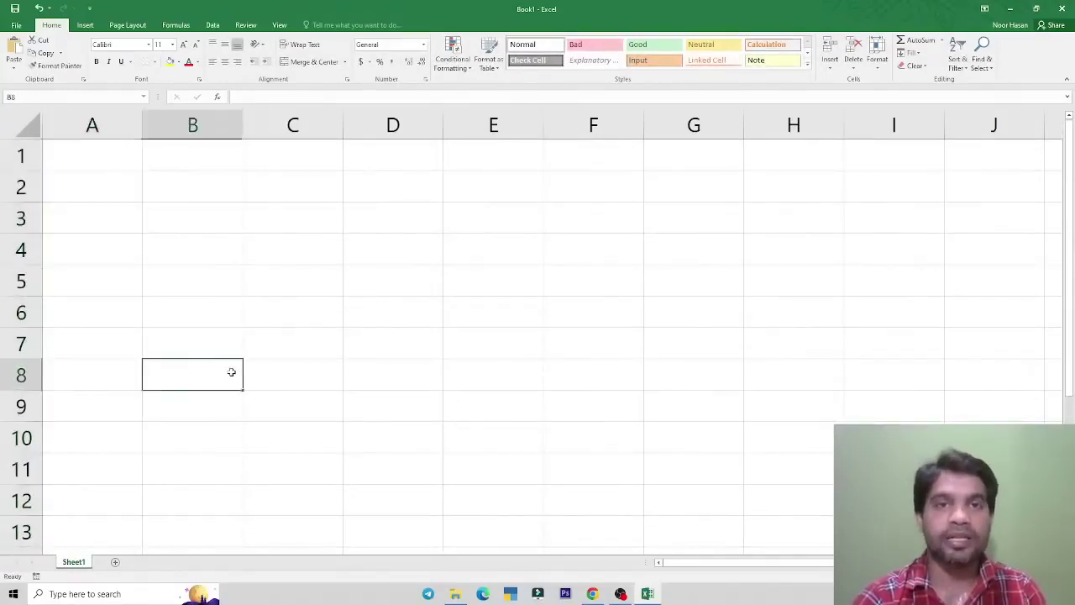
# - Enter 1 in A1 and 2 in A2, and extend the series down column A to 12 in A12
pyautogui.click(206, 252)
pyautogui.click(89, 157)
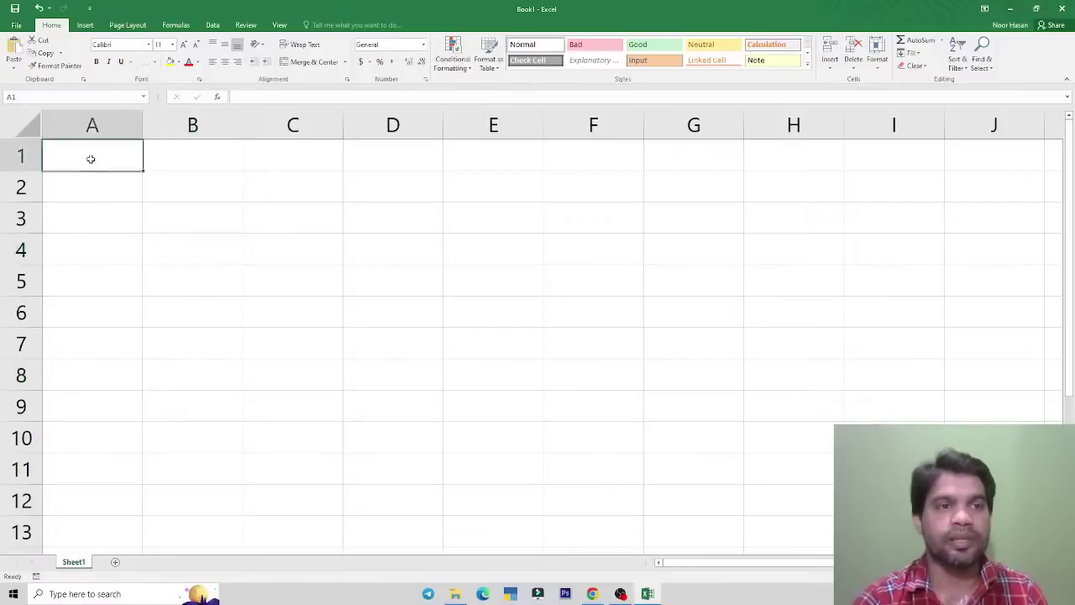
pyautogui.write('1')
pyautogui.press('Return')
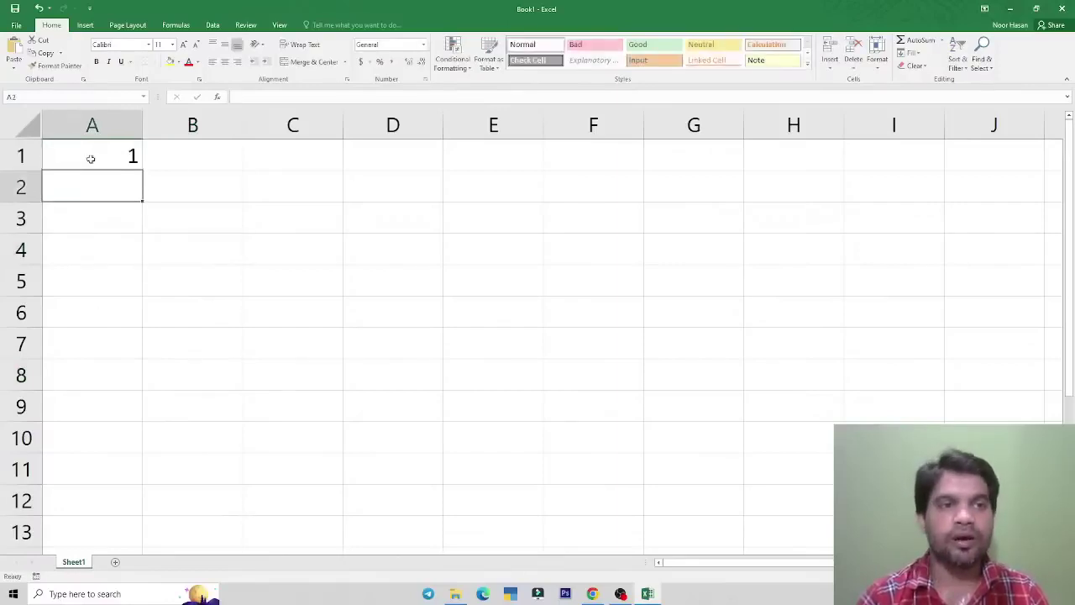
pyautogui.write('2')
pyautogui.press('Return')
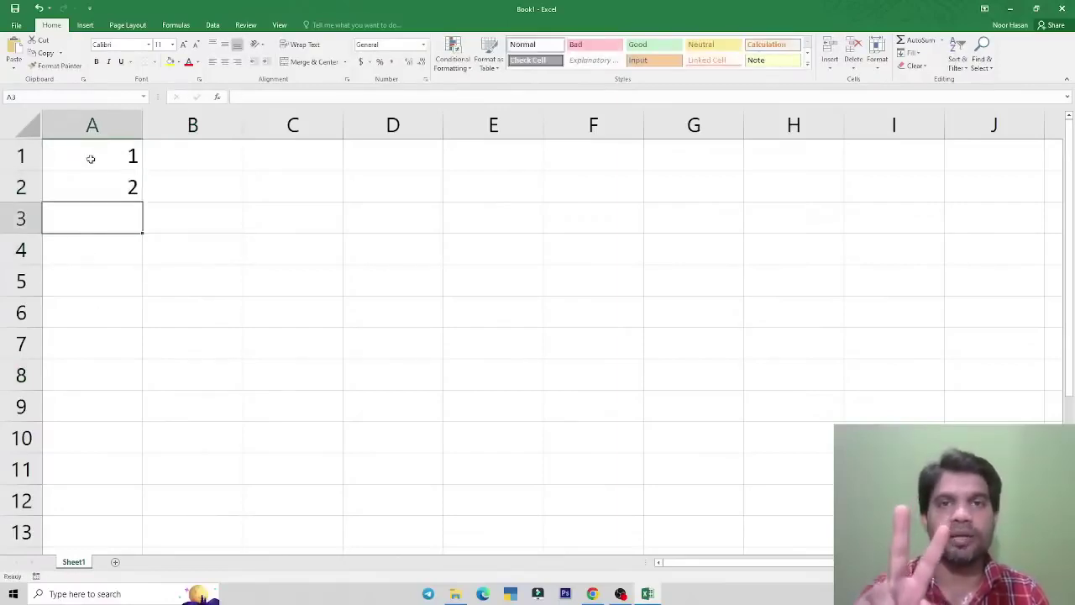
pyautogui.moveTo(98, 153); pyautogui.dragTo(101, 184)
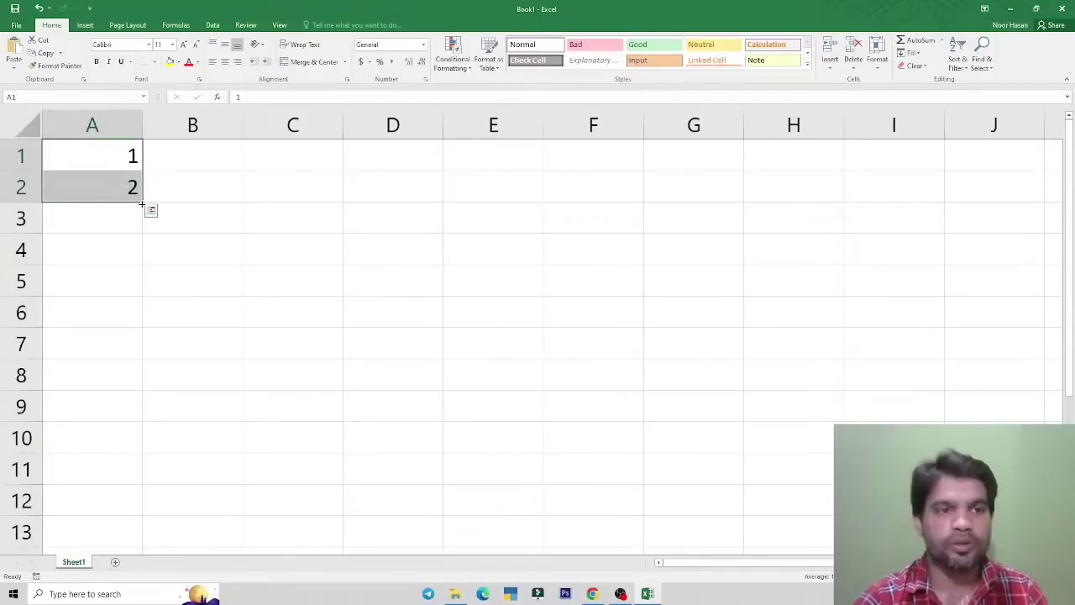
pyautogui.moveTo(143, 203); pyautogui.dragTo(139, 506)
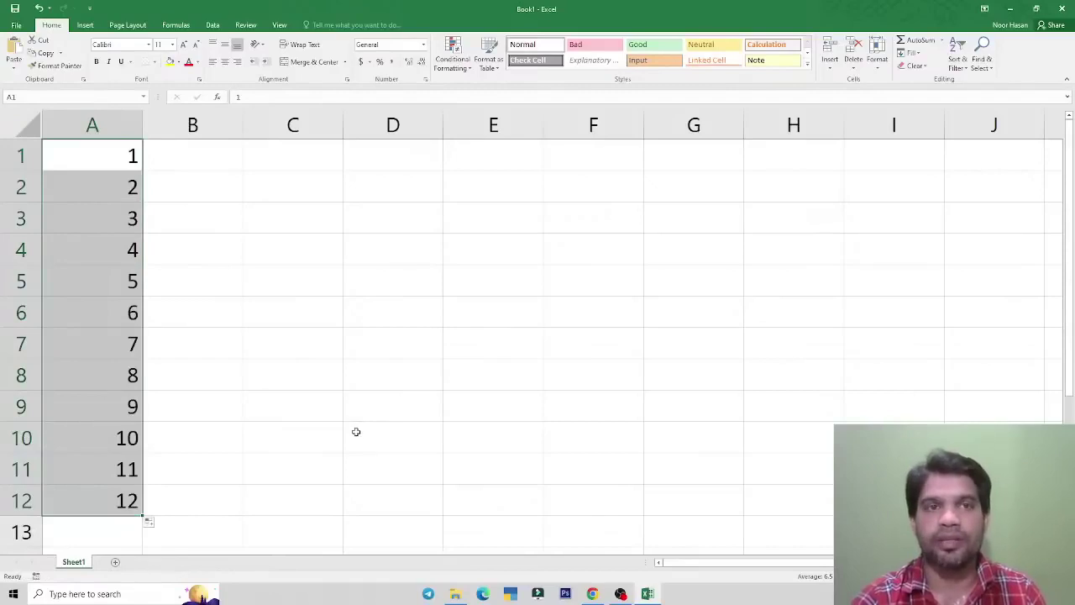
pyautogui.click(196, 158)
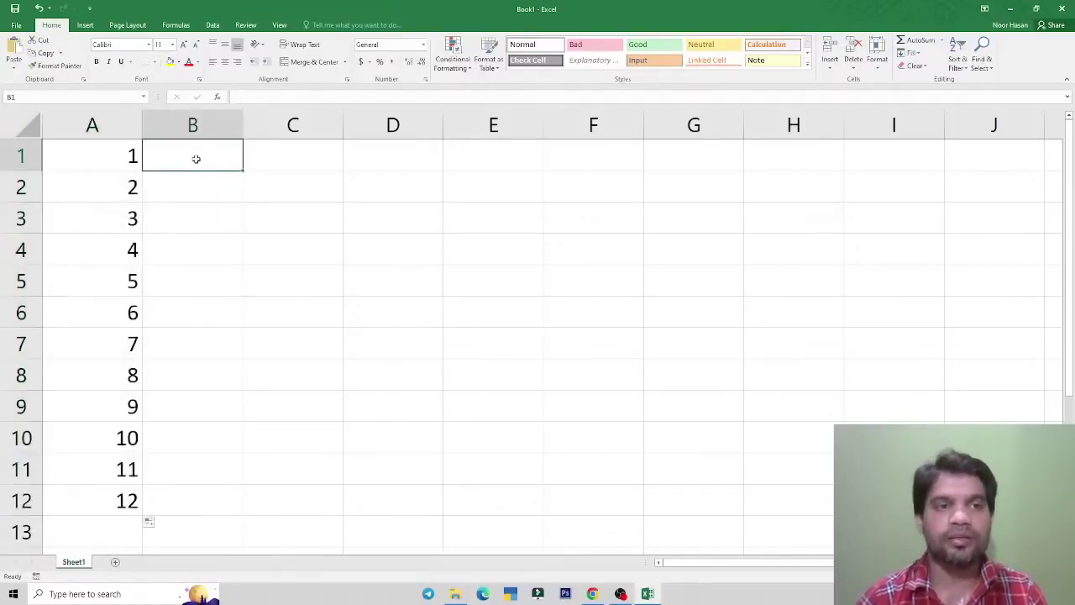
pyautogui.write('1')
pyautogui.press('Return')
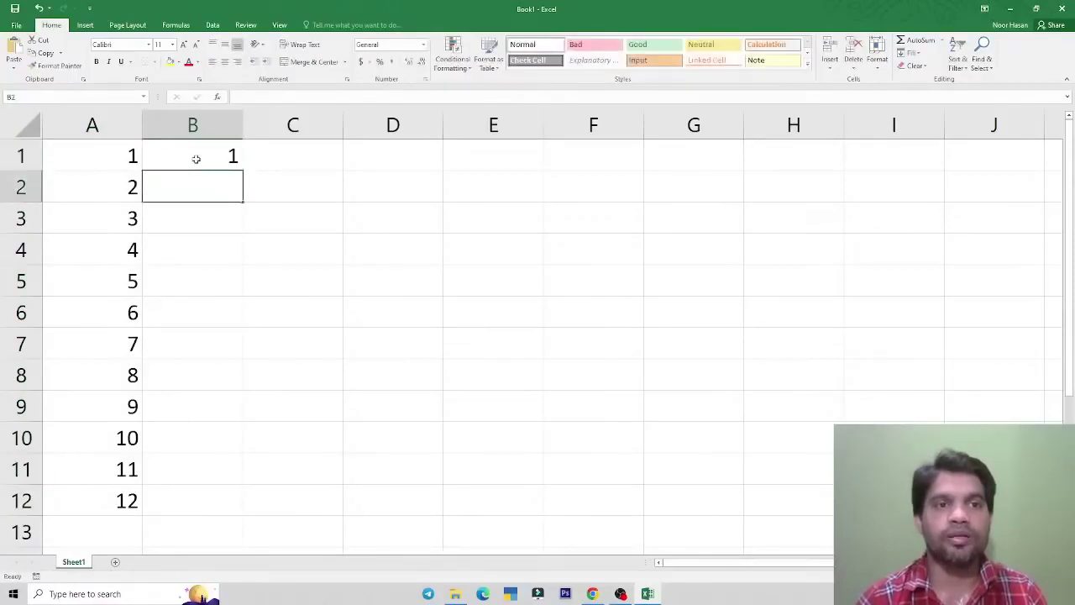
pyautogui.click(196, 158)
pyautogui.press('Delete')
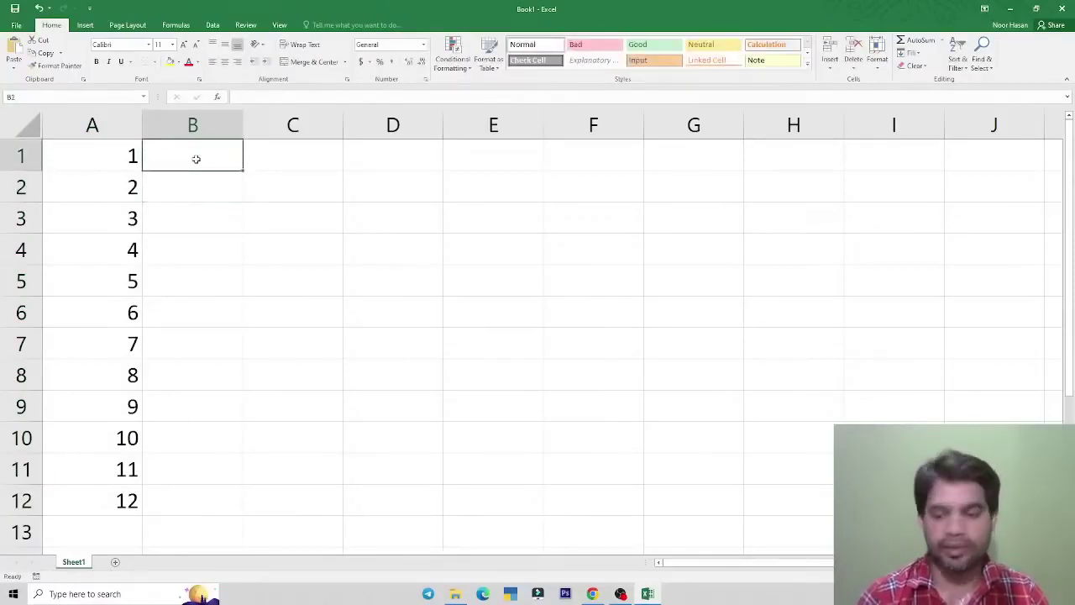
# - Enter the numbers 2 to 10 one by one across row 1 in cells B1 to J1
pyautogui.write('2')
pyautogui.press('Tab')
pyautogui.write('3')
pyautogui.press('Tab')
pyautogui.write('4')
pyautogui.press('Tab')
pyautogui.write('5')
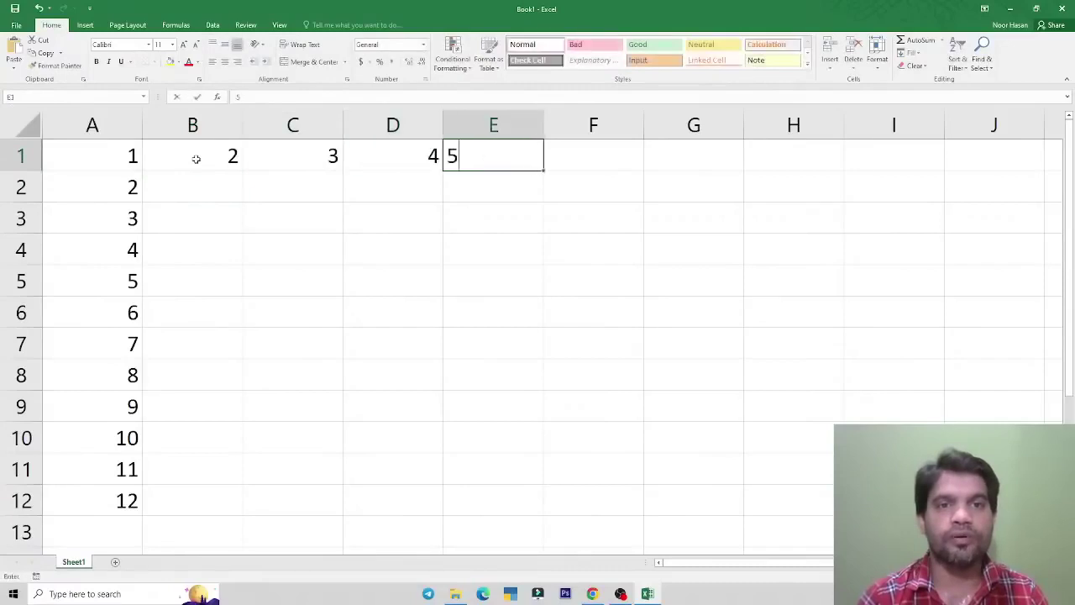
pyautogui.press('Tab')
pyautogui.write('6')
pyautogui.press('Tab')
pyautogui.write('7')
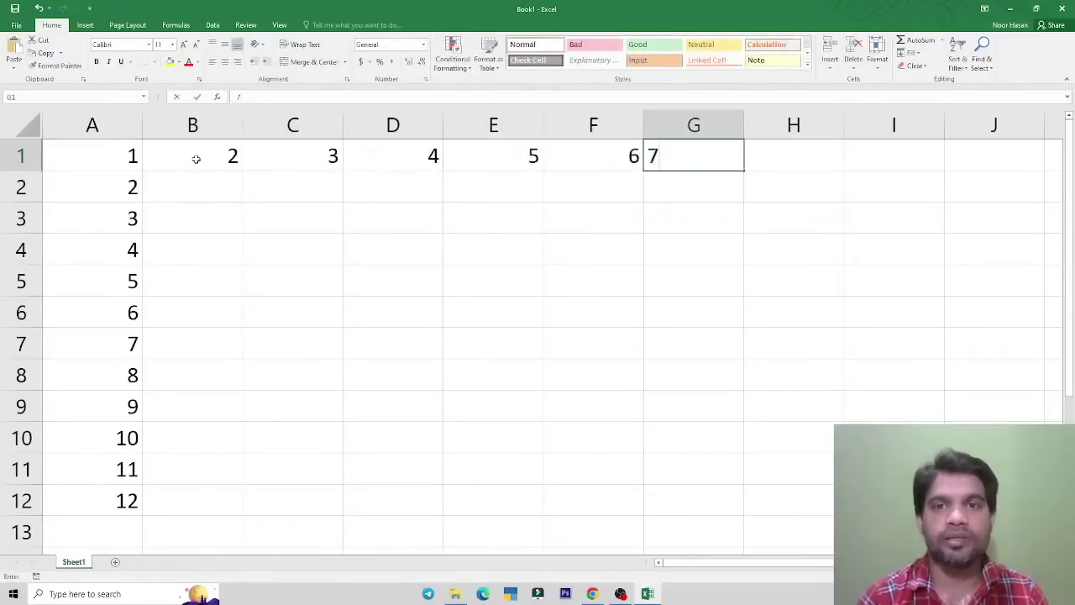
pyautogui.press('Tab')
pyautogui.write('8')
pyautogui.press('Tab')
pyautogui.write('9')
pyautogui.press('Tab')
pyautogui.write('10')
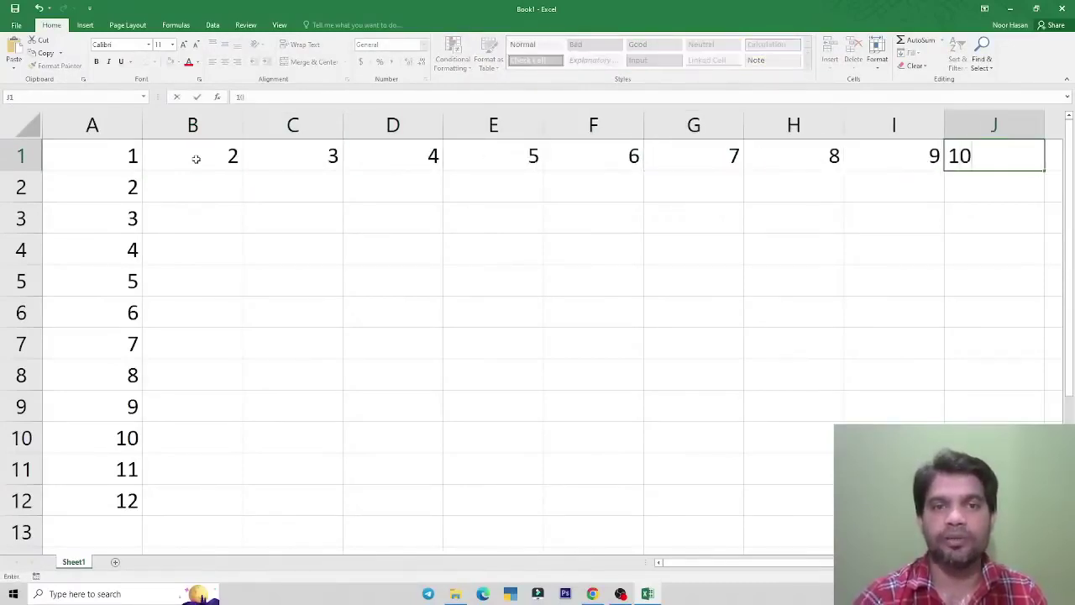
pyautogui.click(336, 269)
pyautogui.scroll(-1, 340, 266)
pyautogui.scroll(-1, 340, 265)
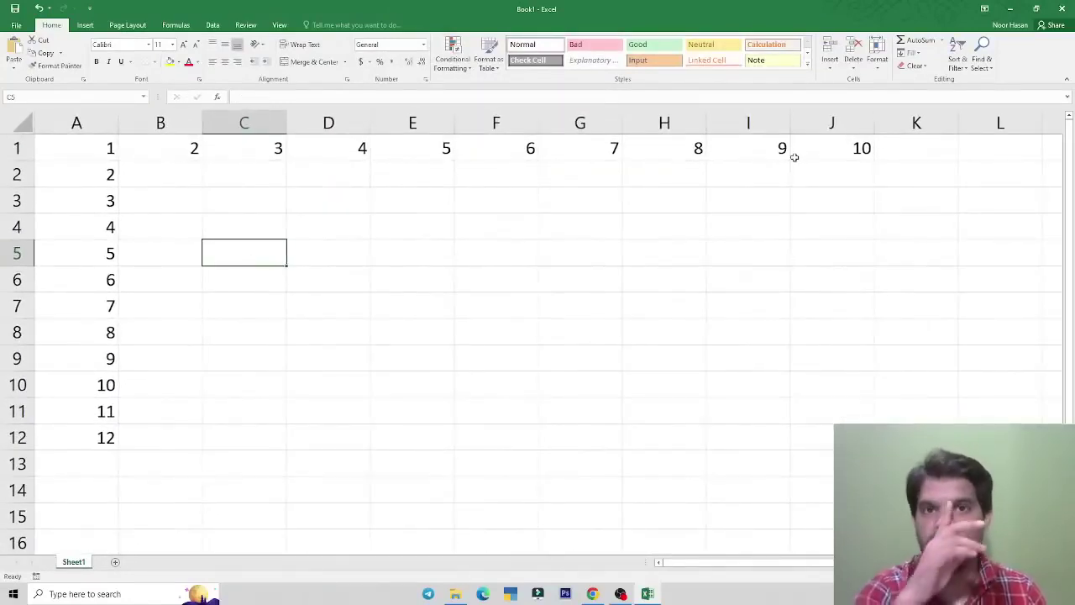
# - Enter the even numbers 4 to 20 one by one across row 2 in cells B2 to J2
pyautogui.click(177, 165)
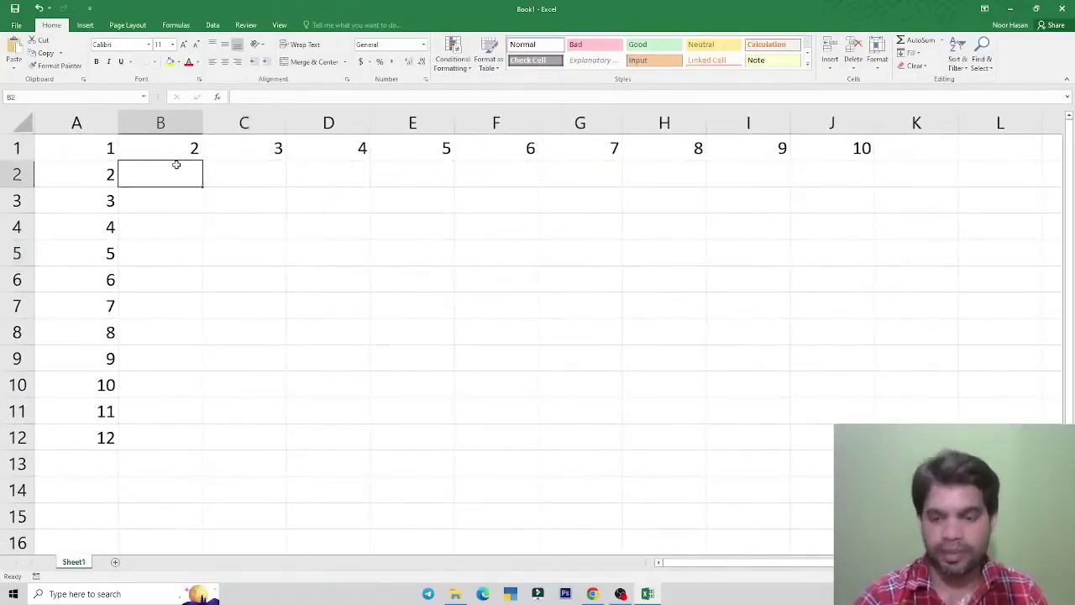
pyautogui.write('4')
pyautogui.press('Tab')
pyautogui.write('6')
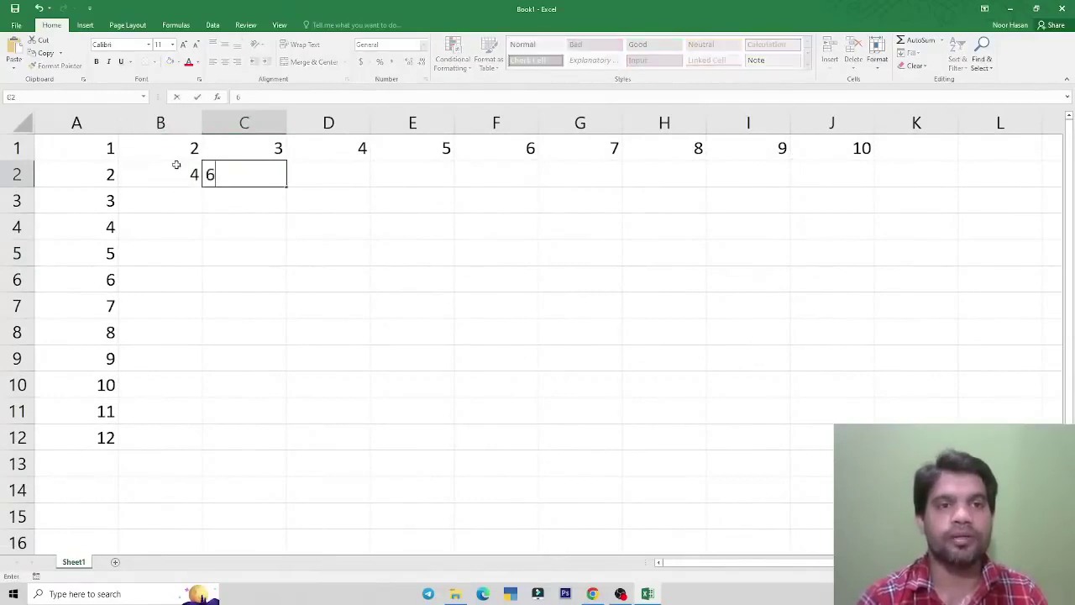
pyautogui.press('Tab')
pyautogui.write('8')
pyautogui.press('Tab')
pyautogui.write('10')
pyautogui.press('Tab')
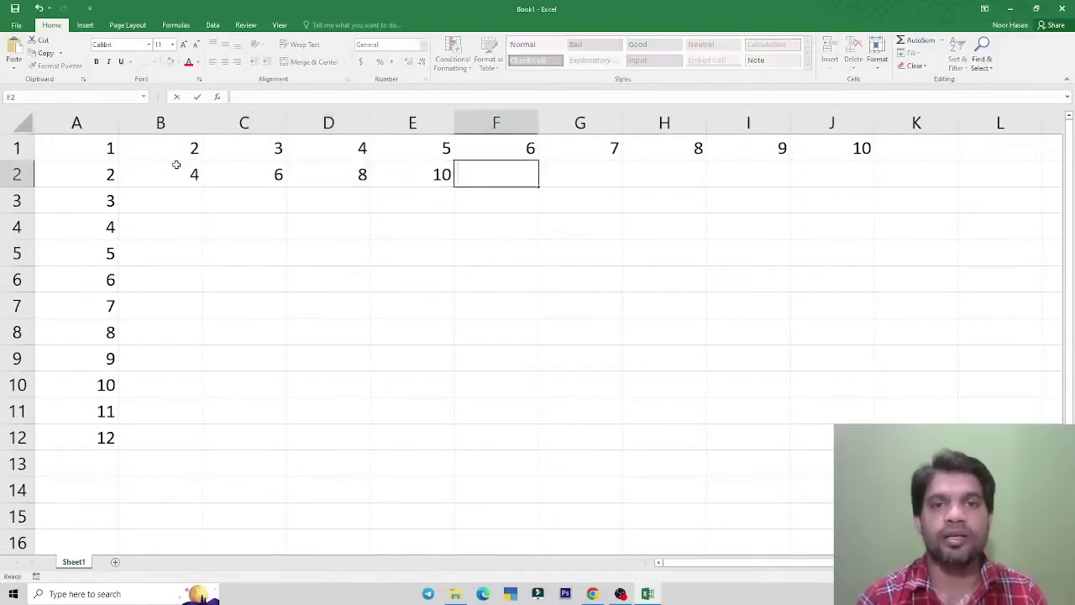
pyautogui.write('12')
pyautogui.press('Tab')
pyautogui.write('14')
pyautogui.hotkey('ctrl', 'Return')
pyautogui.press('Tab')
pyautogui.write('1')
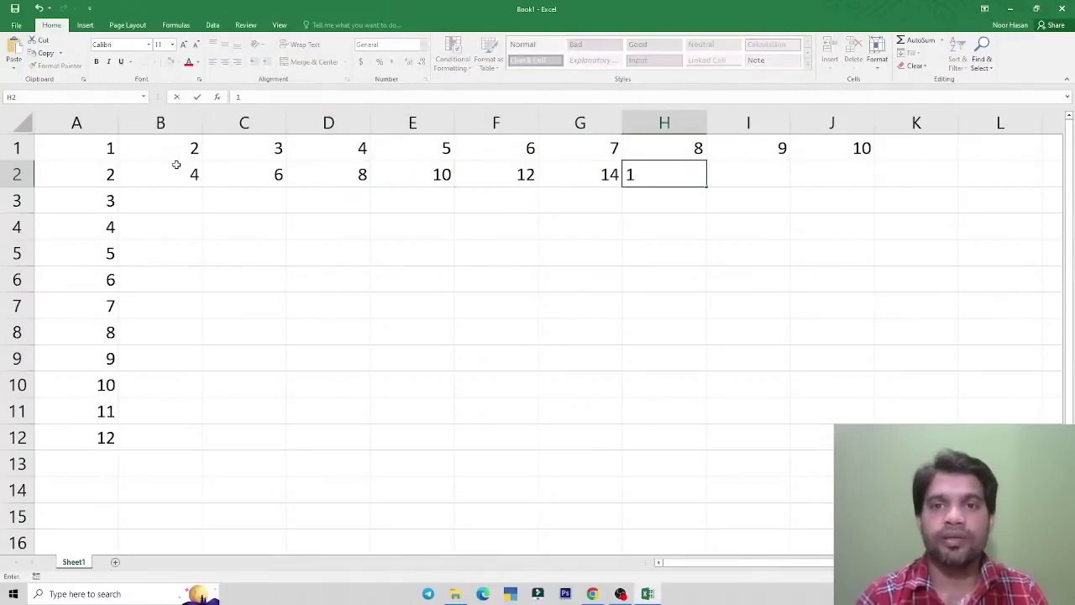
pyautogui.write('6')
pyautogui.press('Tab')
pyautogui.write('18')
pyautogui.press('Tab')
pyautogui.write('20')
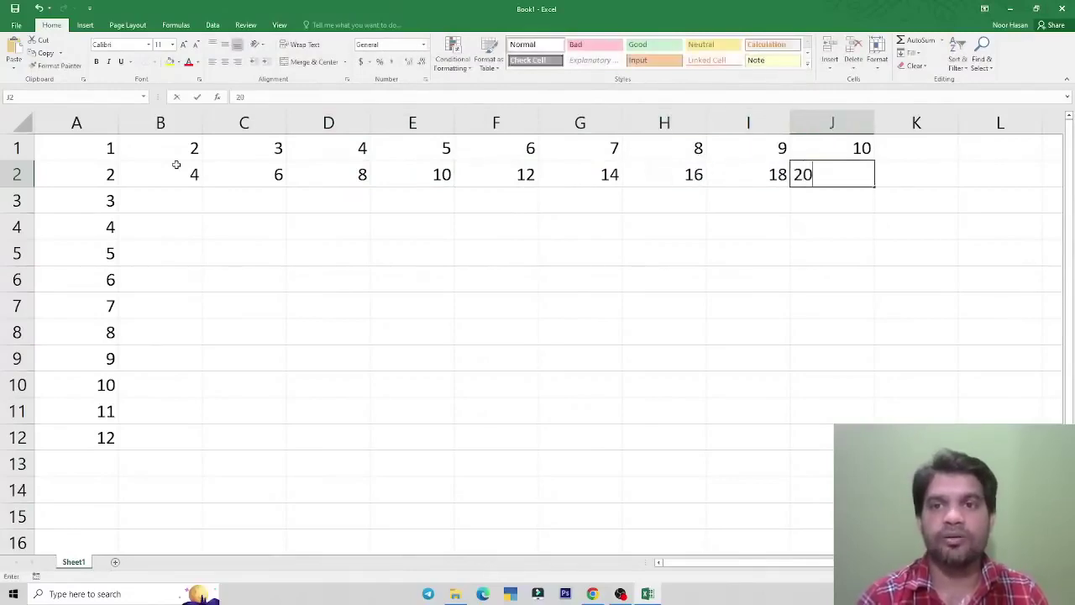
pyautogui.click(190, 308)
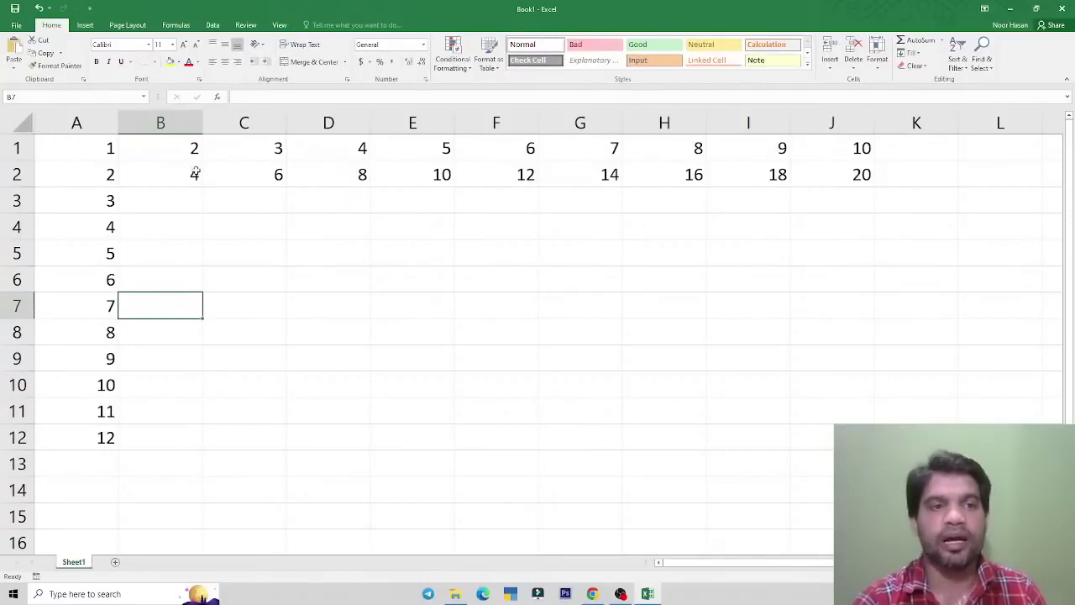
# - Extend the number patterns in B1:J2 down to row 12 to complete the multiplication tables
pyautogui.moveTo(155, 148); pyautogui.dragTo(858, 178)
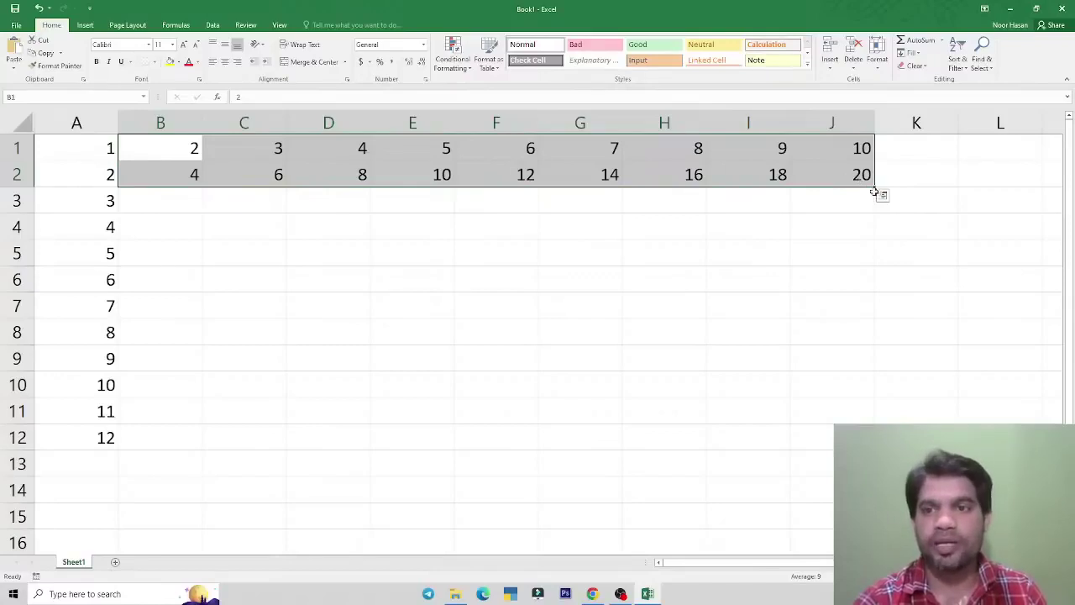
pyautogui.moveTo(875, 189); pyautogui.dragTo(878, 445)
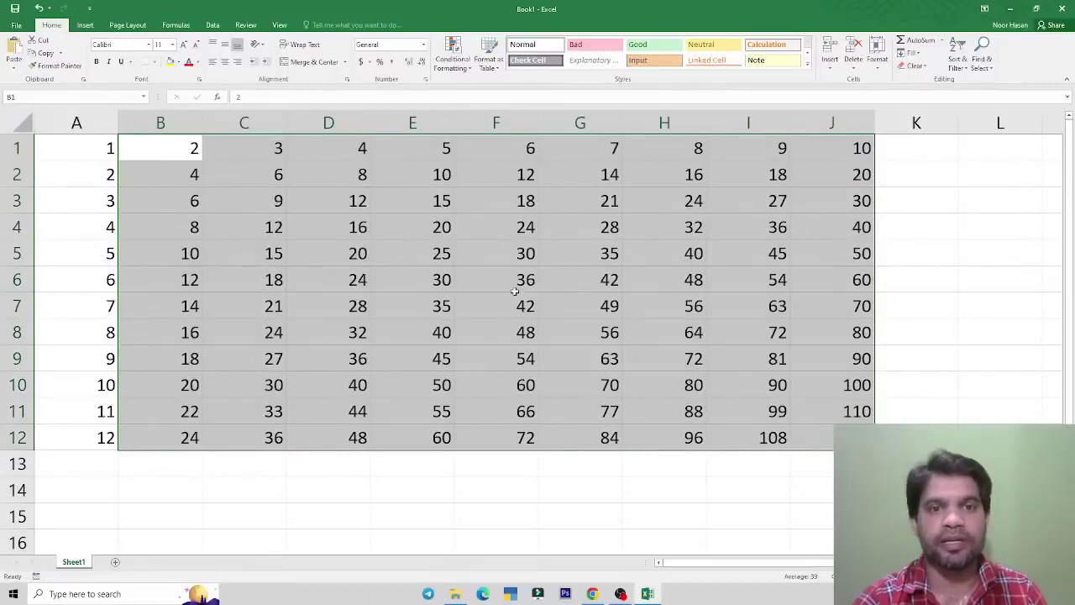
pyautogui.click(516, 290)
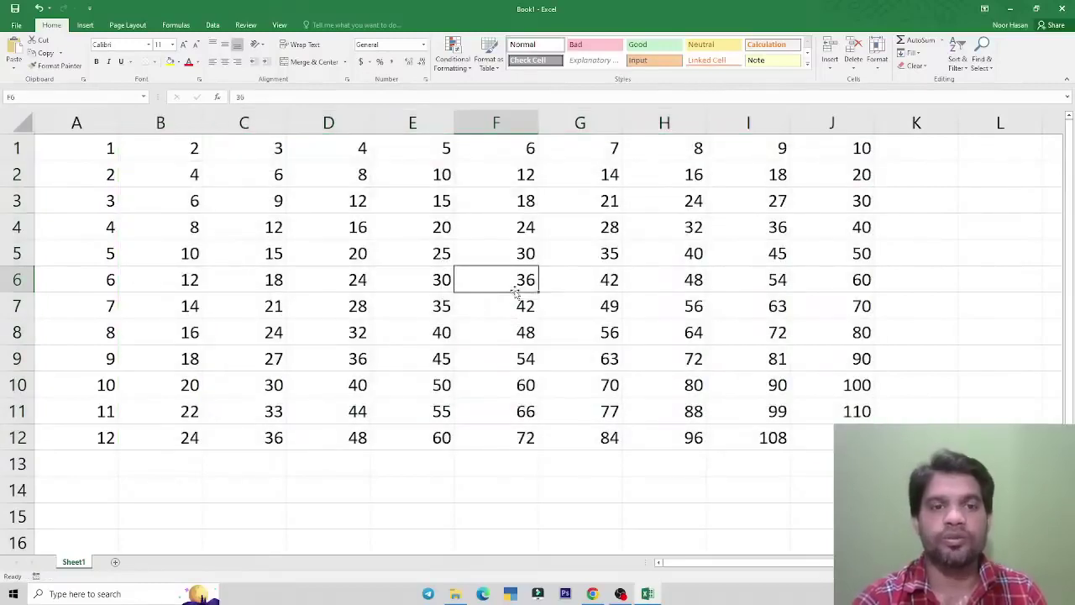
pyautogui.click(662, 271)
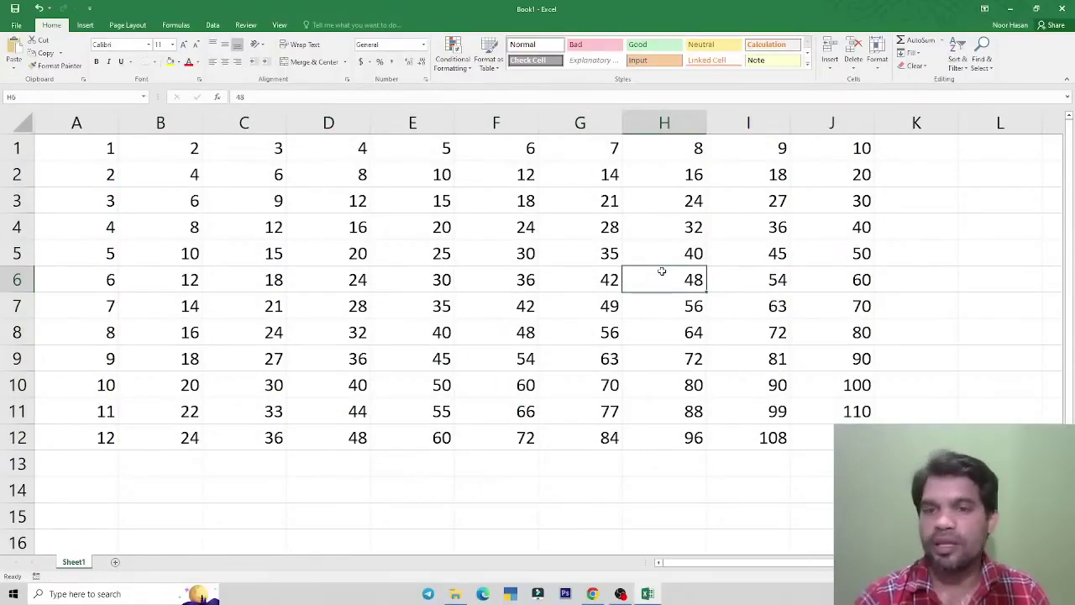
pyautogui.click(543, 301)
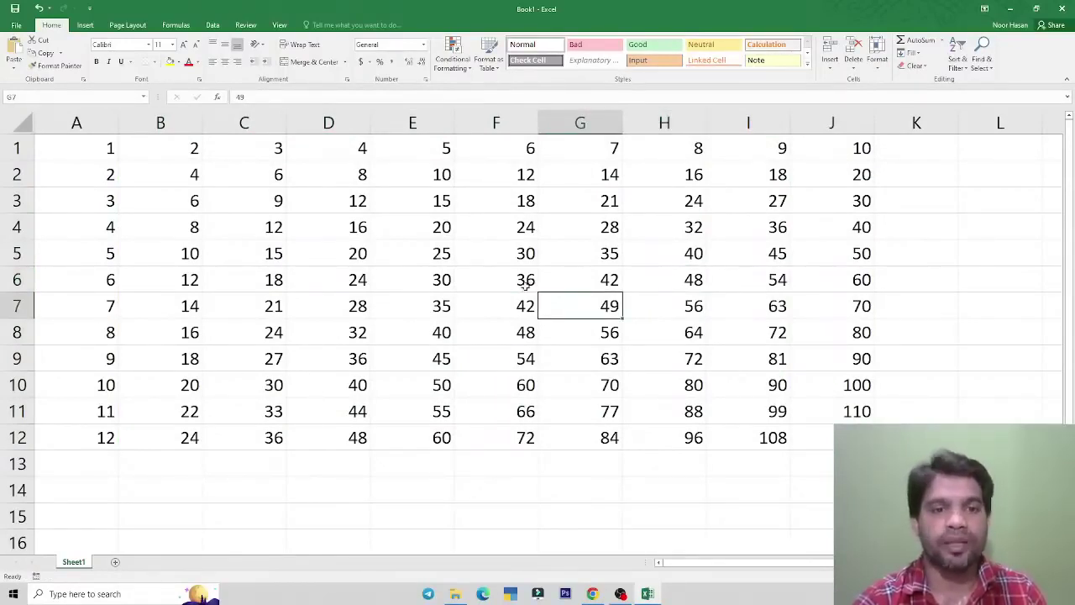
pyautogui.scroll(-5, 410, 316)
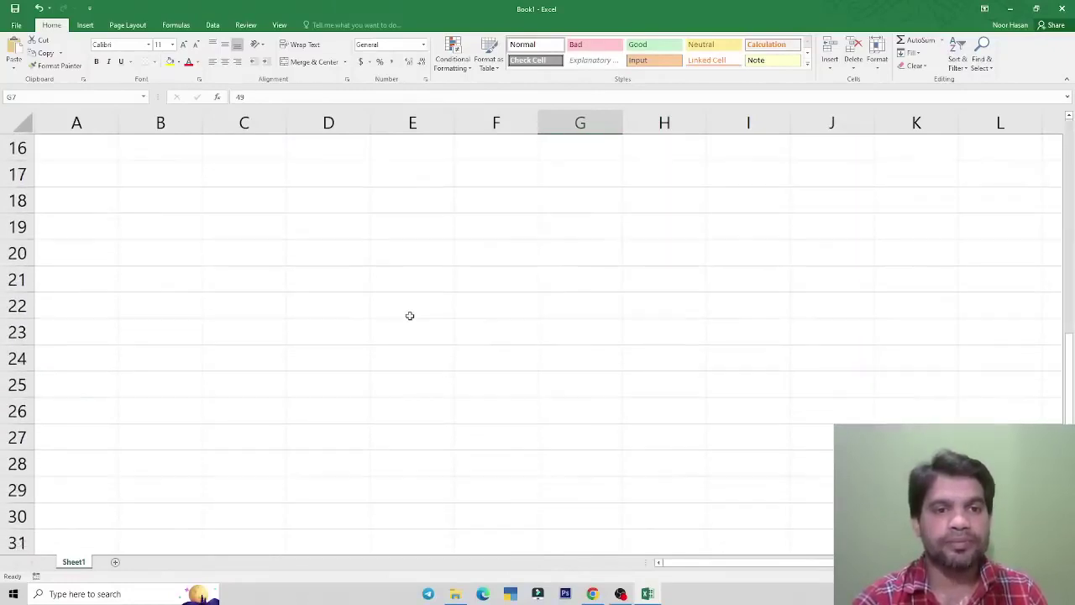
pyautogui.scroll(1, 410, 316)
pyautogui.click(250, 250)
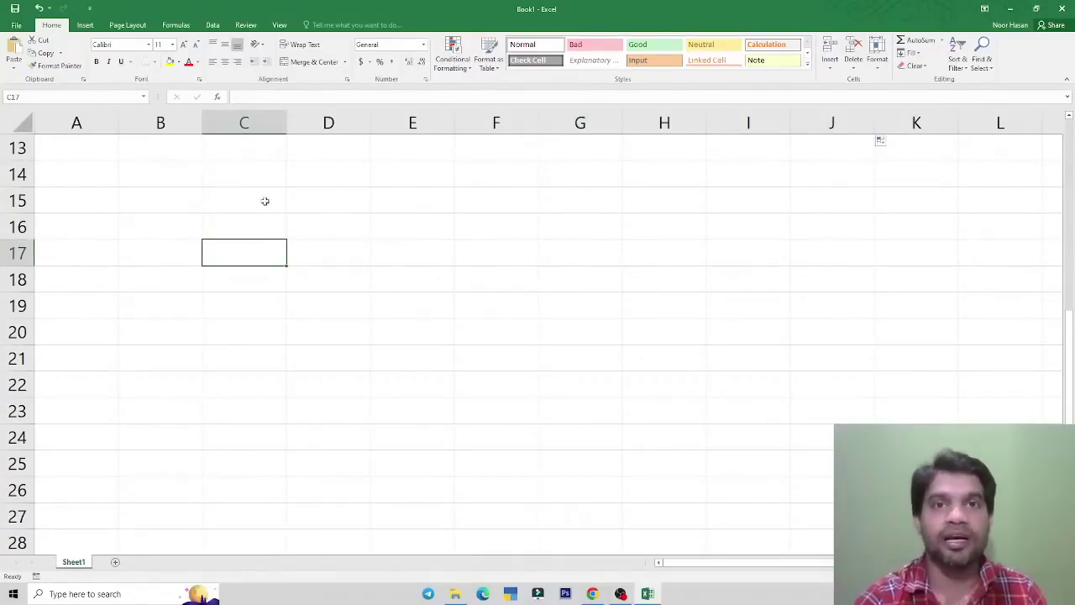
pyautogui.scroll(4, 413, 314)
pyautogui.click(413, 314)
pyautogui.click(475, 236)
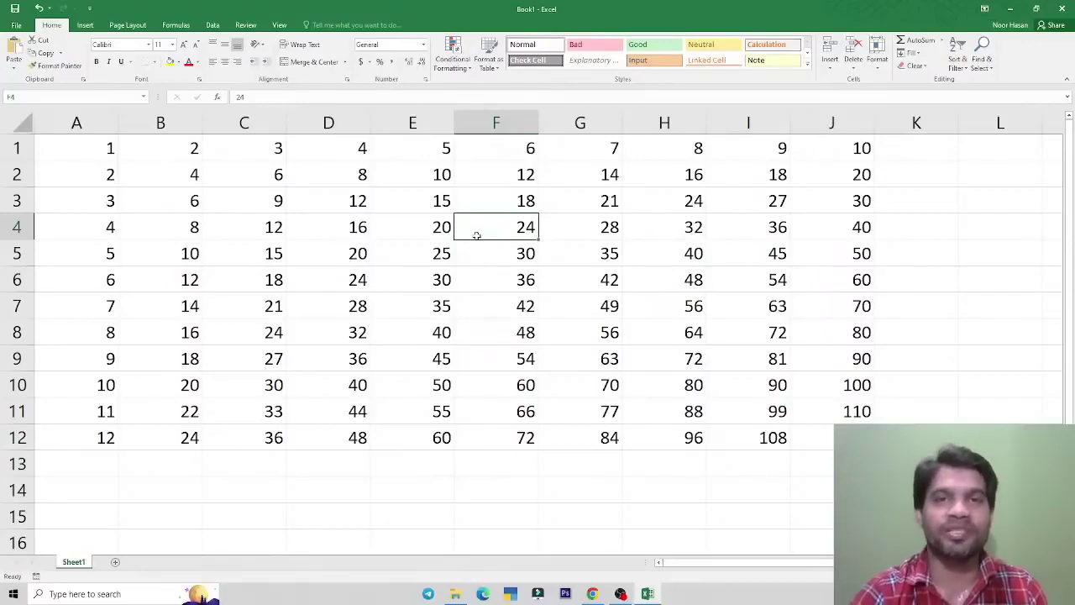
pyautogui.click(486, 278)
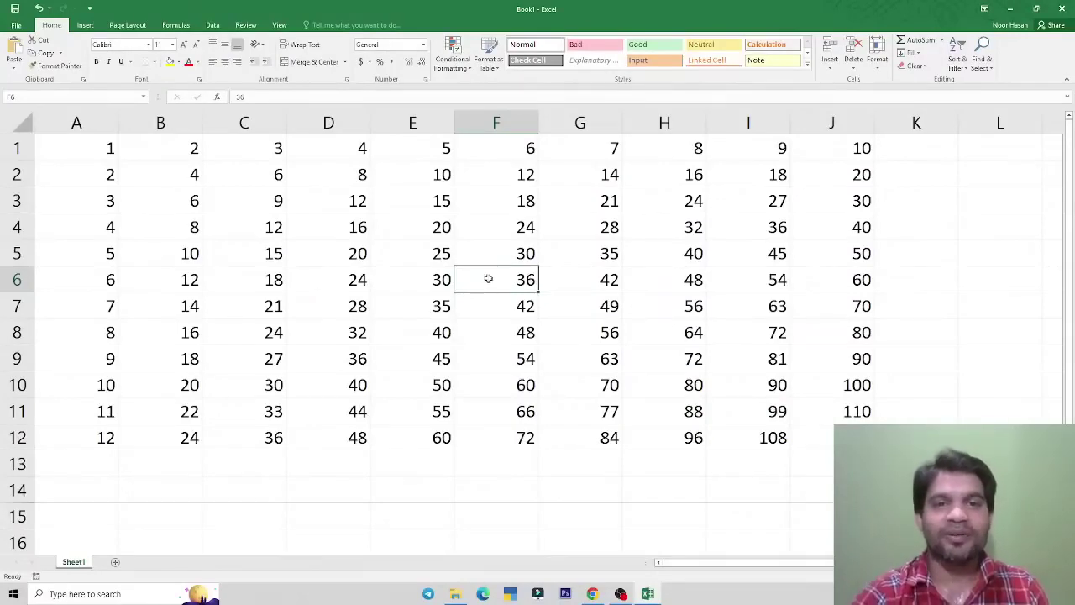
pyautogui.click(442, 306)
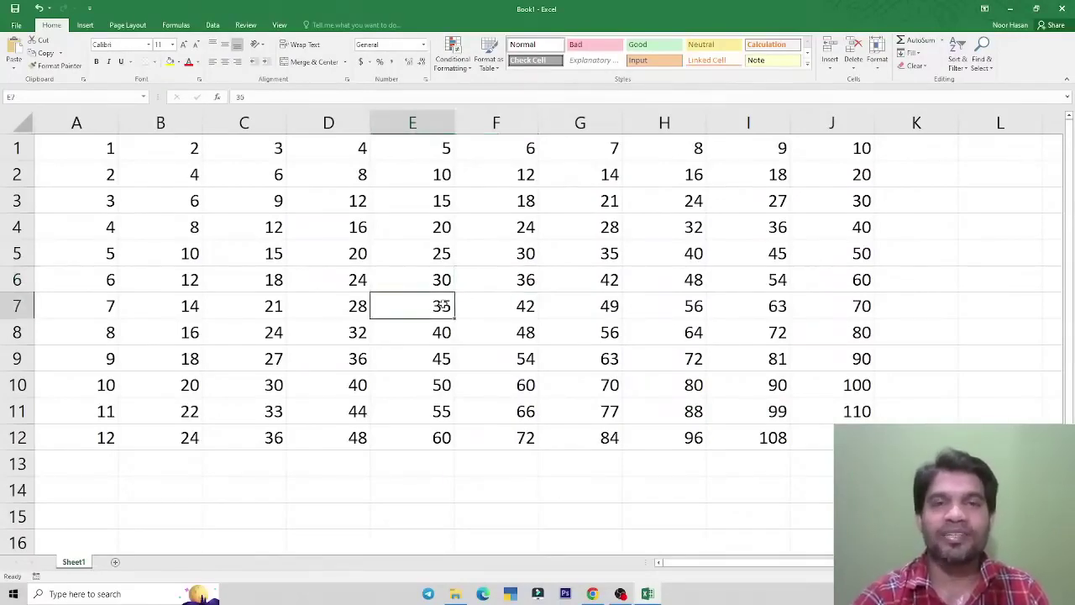
pyautogui.click(504, 281)
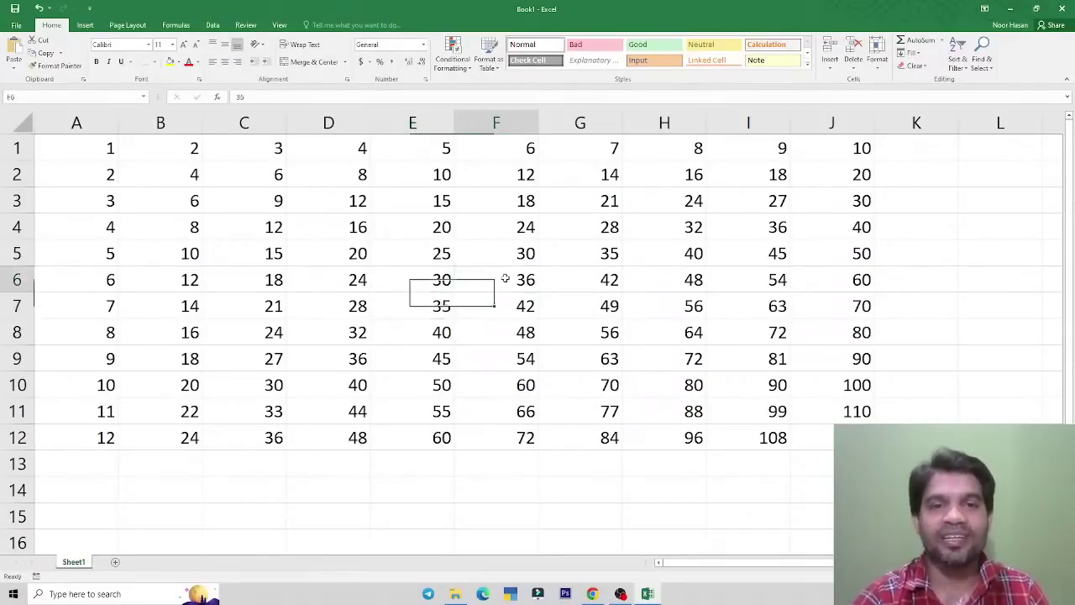
pyautogui.click(541, 233)
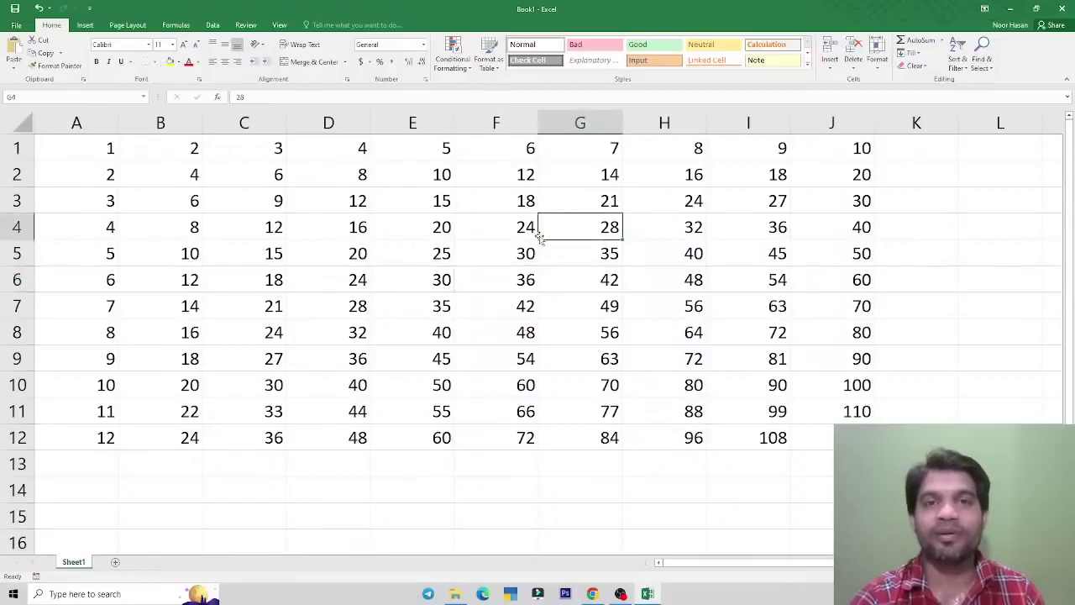
pyautogui.click(488, 252)
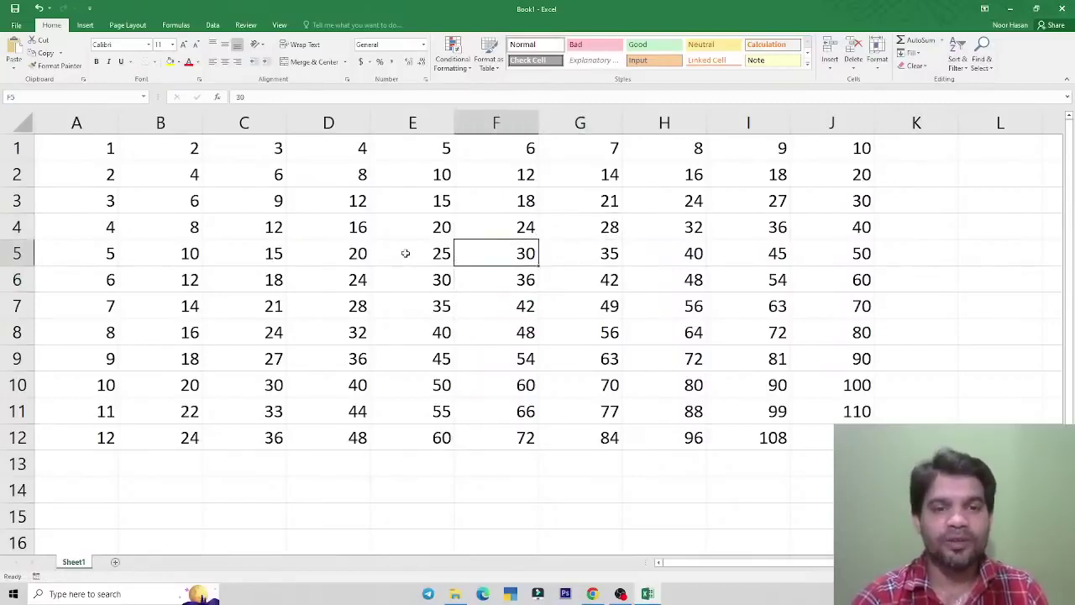
pyautogui.scroll(-4, 404, 251)
pyautogui.click(302, 225)
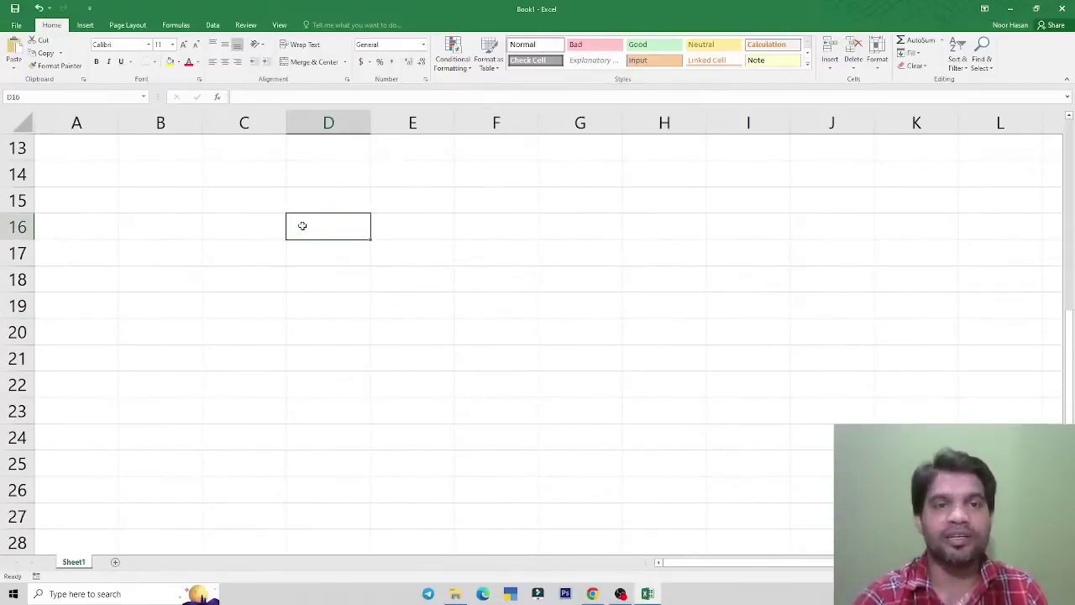
pyautogui.click(261, 229)
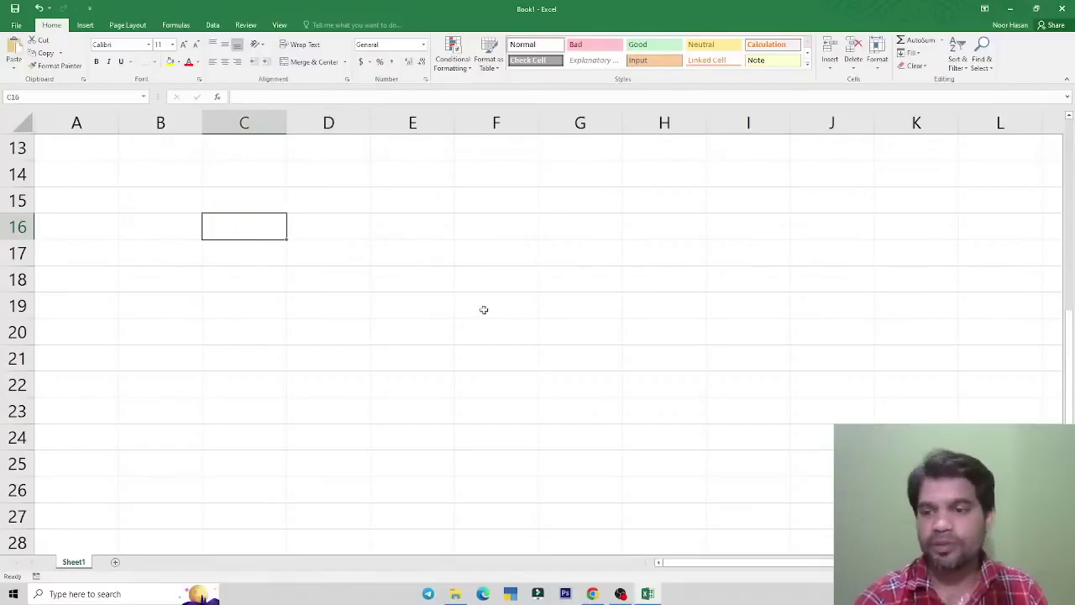
pyautogui.scroll(3, 420, 336)
pyautogui.keyDown('ctrl'); pyautogui.scroll(3, 420, 336); pyautogui.keyUp('ctrl')
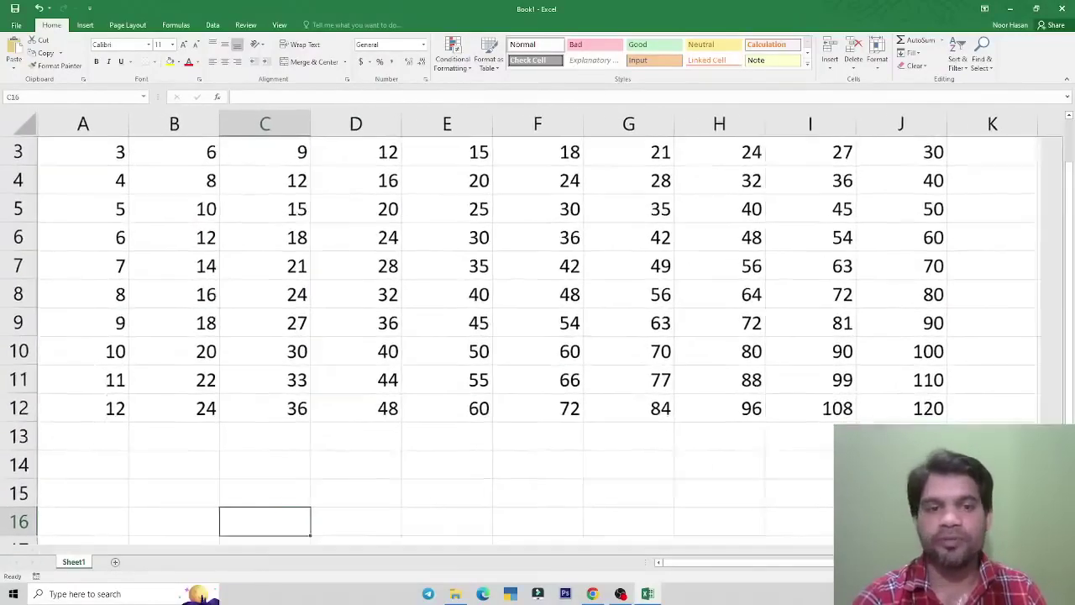
pyautogui.keyDown('ctrl'); pyautogui.scroll(3, 537, 336); pyautogui.keyUp('ctrl')
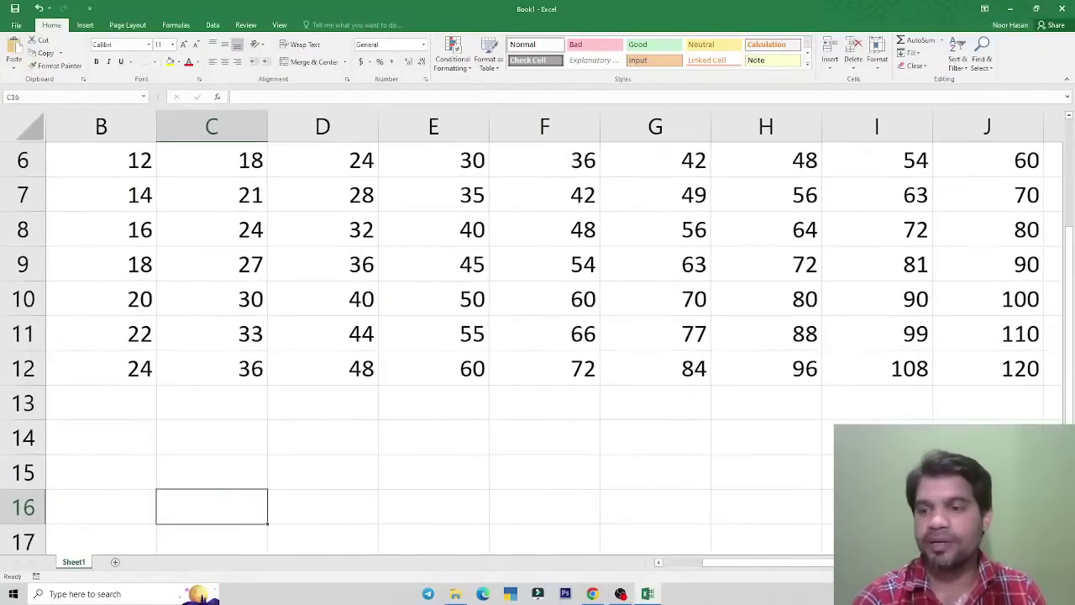
# - Enter 45 in cell D16 and 55 in cell E16, below the multiplication tables
pyautogui.keyDown('ctrl'); pyautogui.scroll(2, 616, 379); pyautogui.keyUp('ctrl')
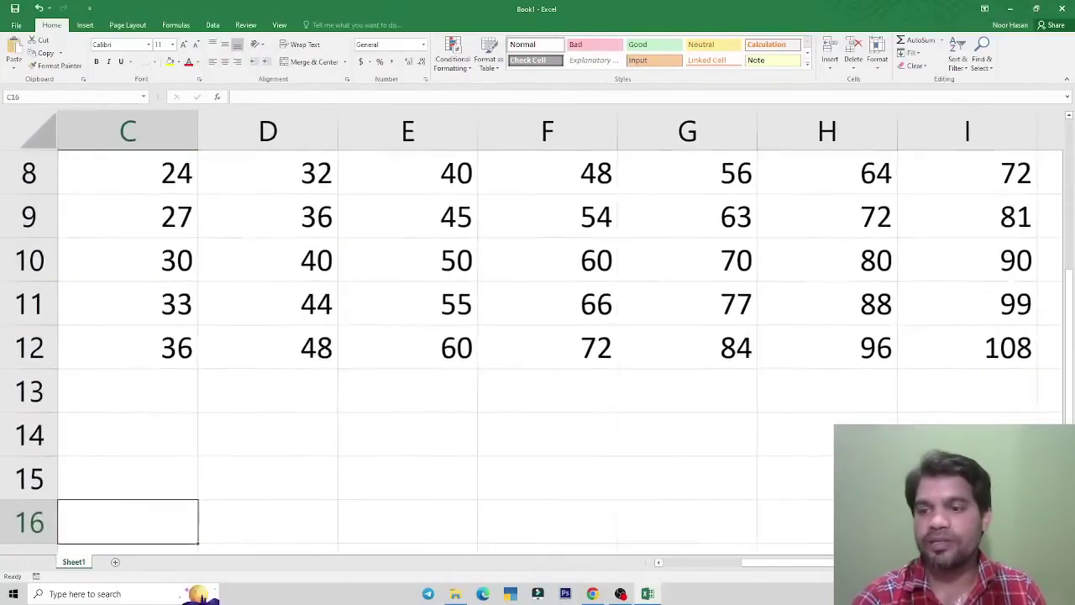
pyautogui.scroll(-2, 549, 314)
pyautogui.scroll(-1, 521, 332)
pyautogui.scroll(1, 495, 348)
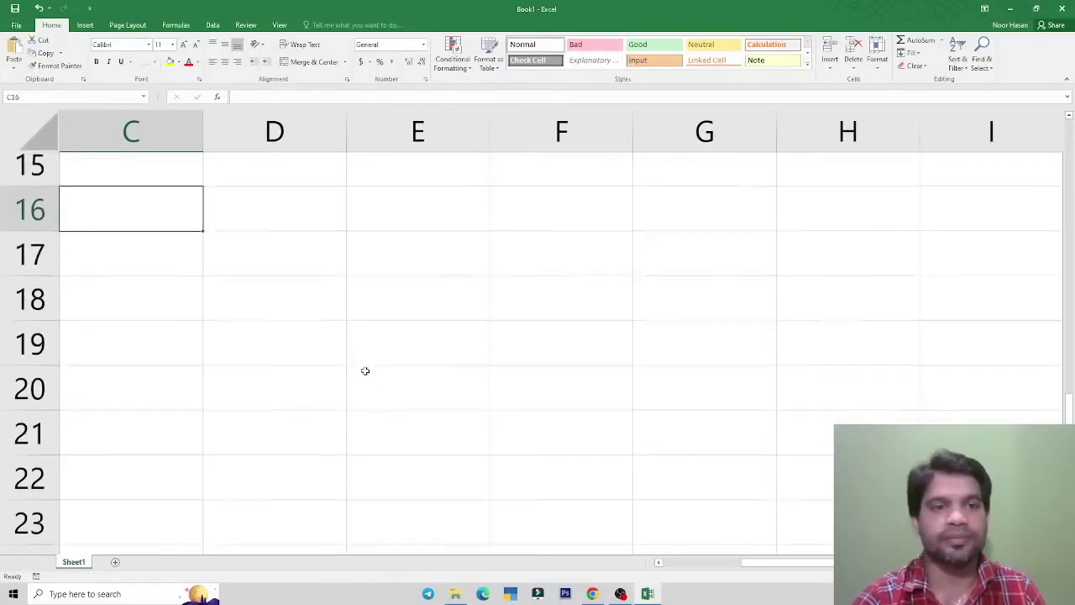
pyautogui.click(265, 229)
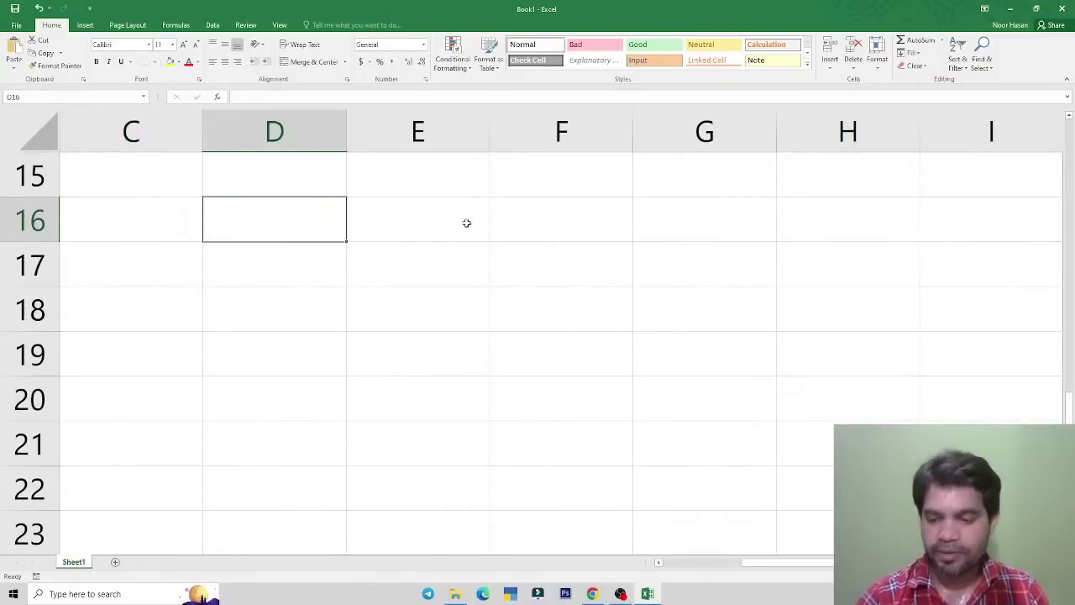
pyautogui.write('45')
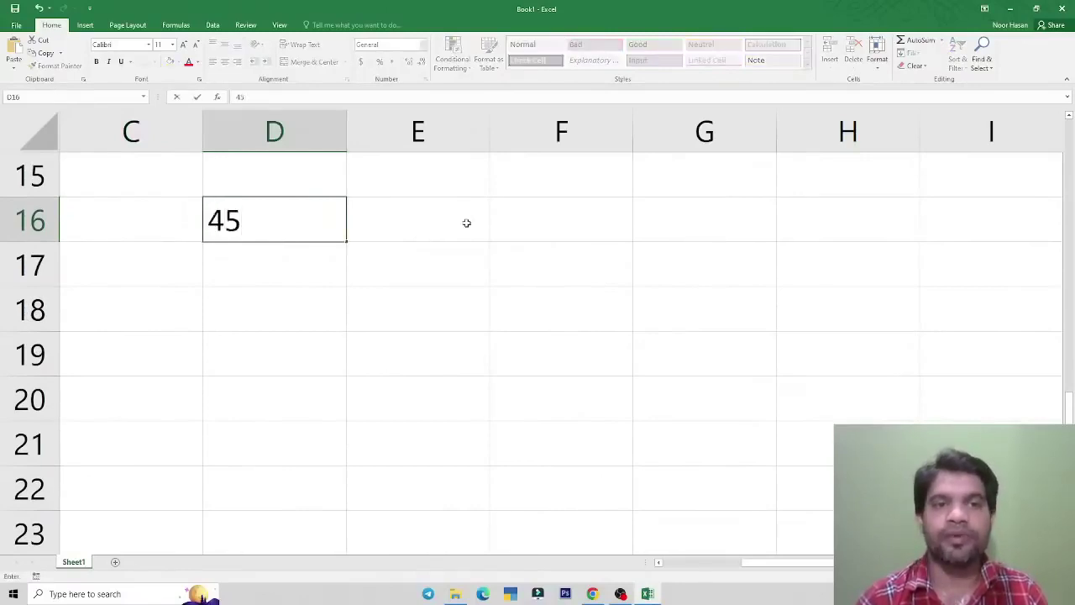
pyautogui.click(466, 222)
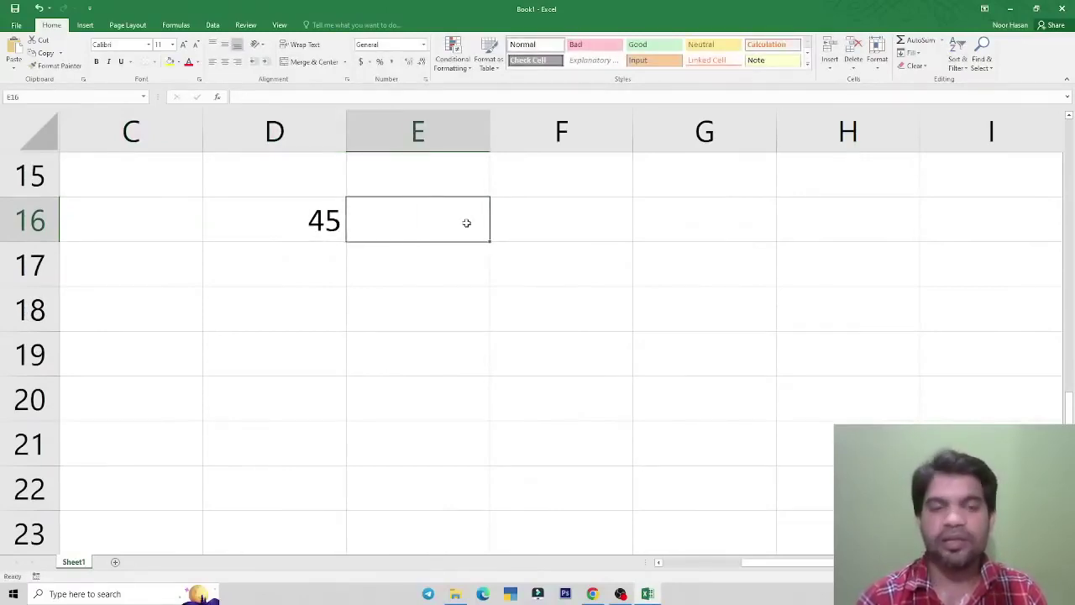
pyautogui.write('55')
pyautogui.press('Tab')
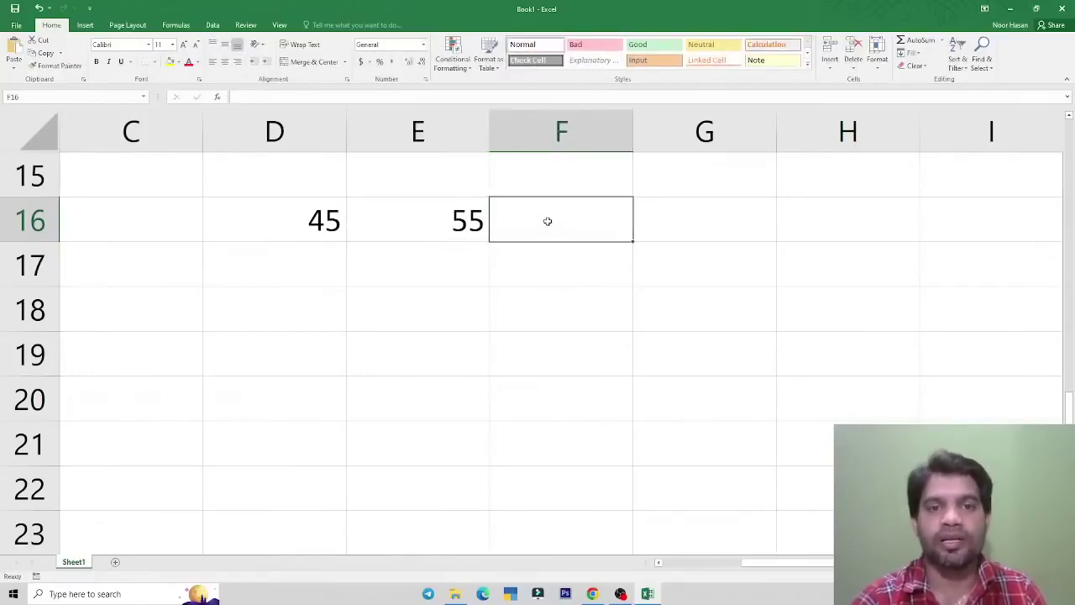
# - Begin a formula in cell F16 with an equals sign and a reference to cell D16
pyautogui.scroll(3, 541, 242)
pyautogui.scroll(-4, 543, 260)
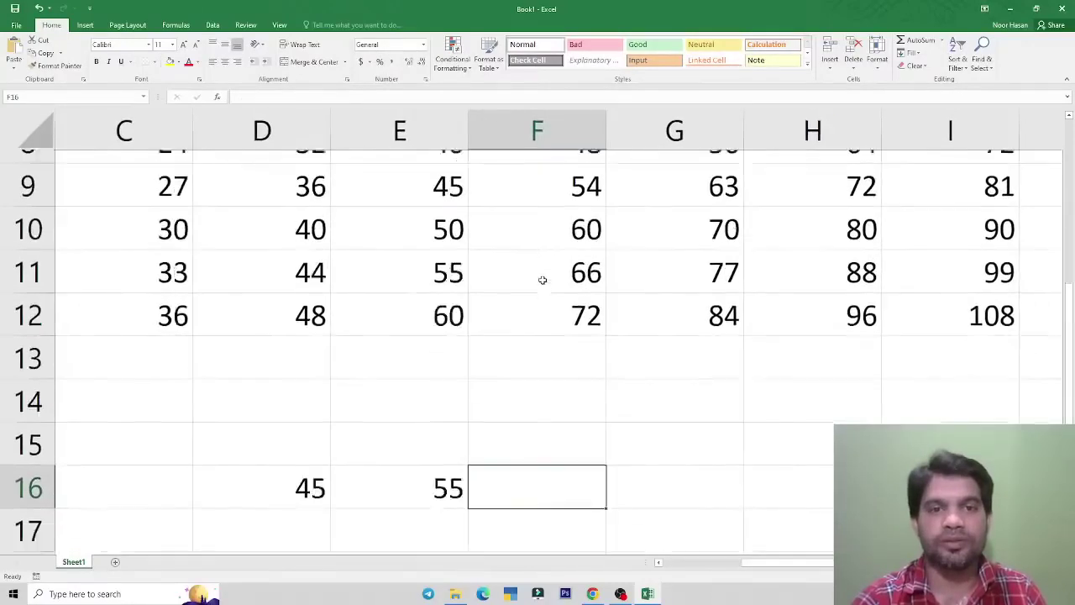
pyautogui.keyDown('ctrl'); pyautogui.scroll(-2, 542, 280); pyautogui.keyUp('ctrl')
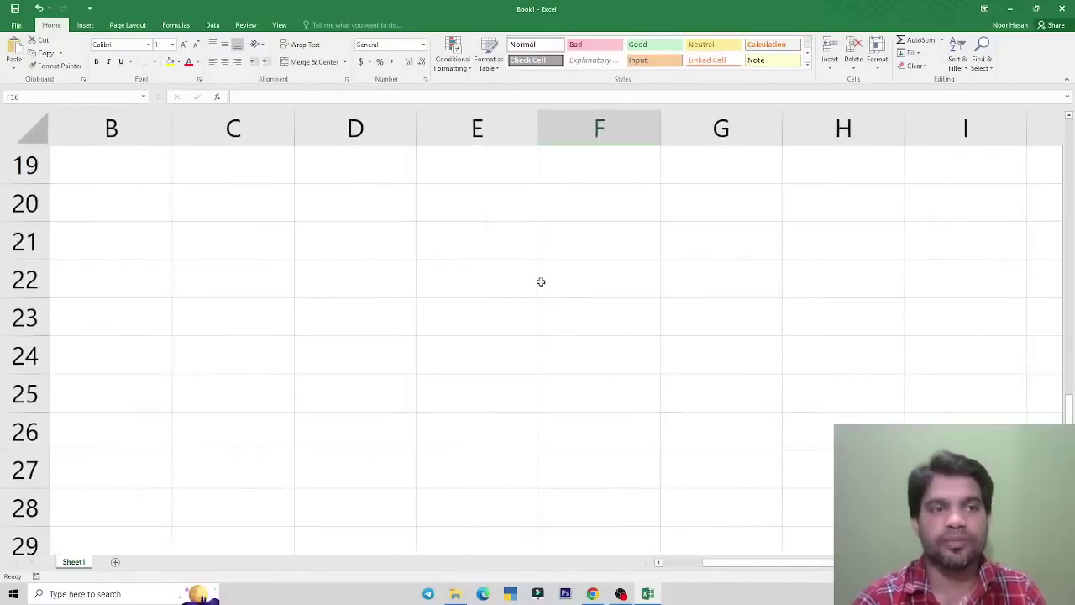
pyautogui.scroll(2, 540, 283)
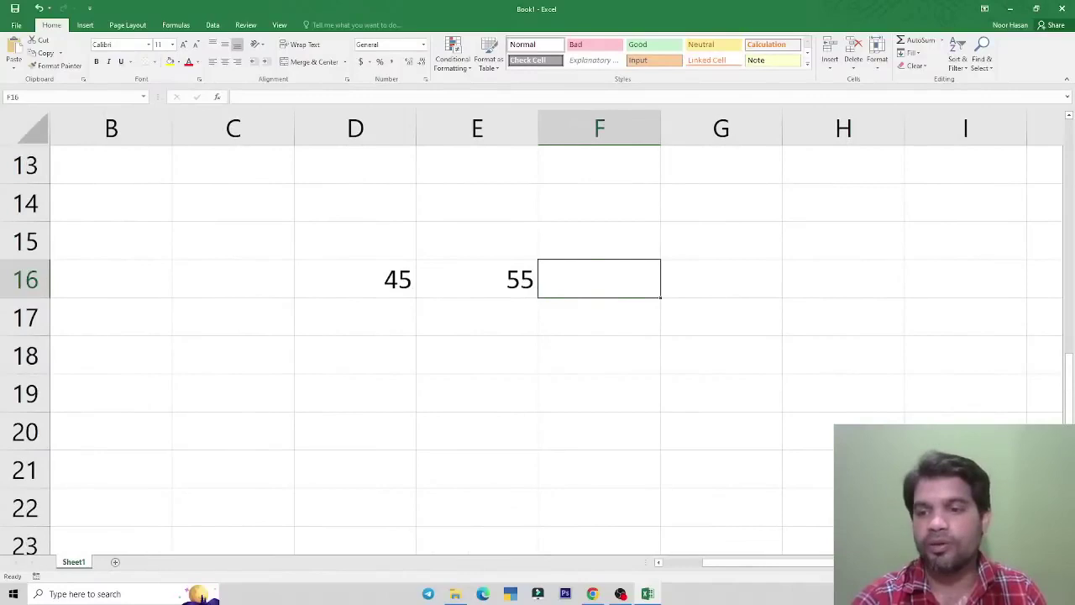
pyautogui.hscroll(1, 756, 562)
pyautogui.hscroll(1, 537, 336)
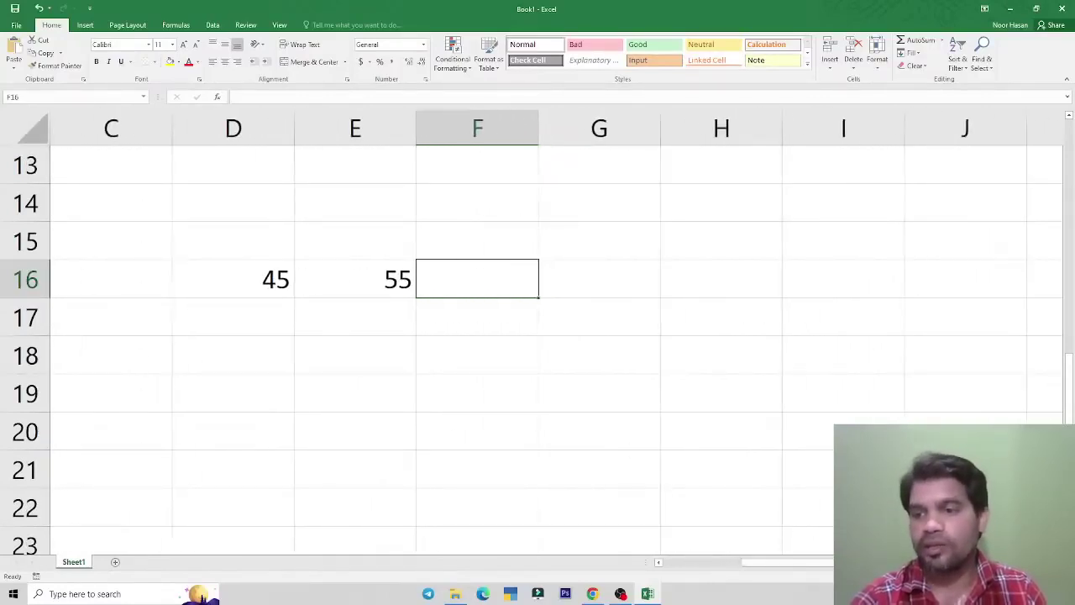
pyautogui.scroll(-1, 670, 459)
pyautogui.click(457, 283)
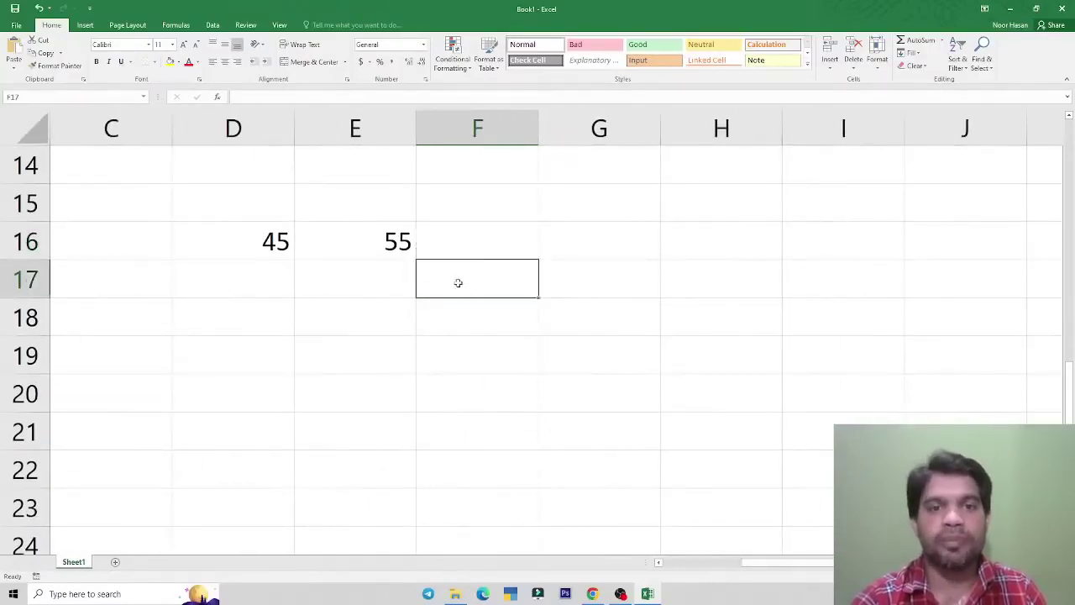
pyautogui.click(463, 235)
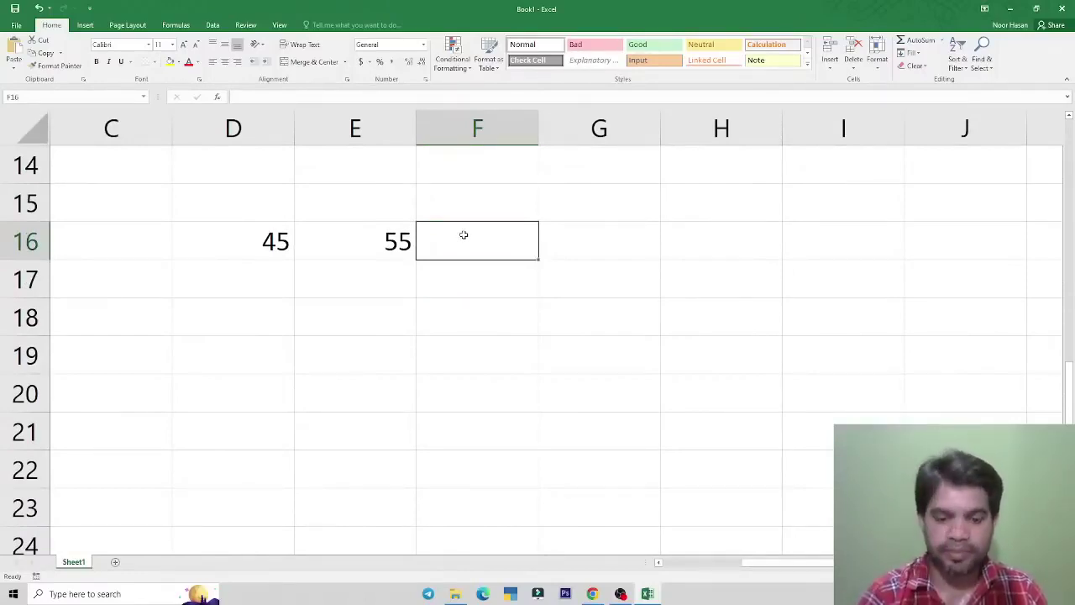
pyautogui.write('=')
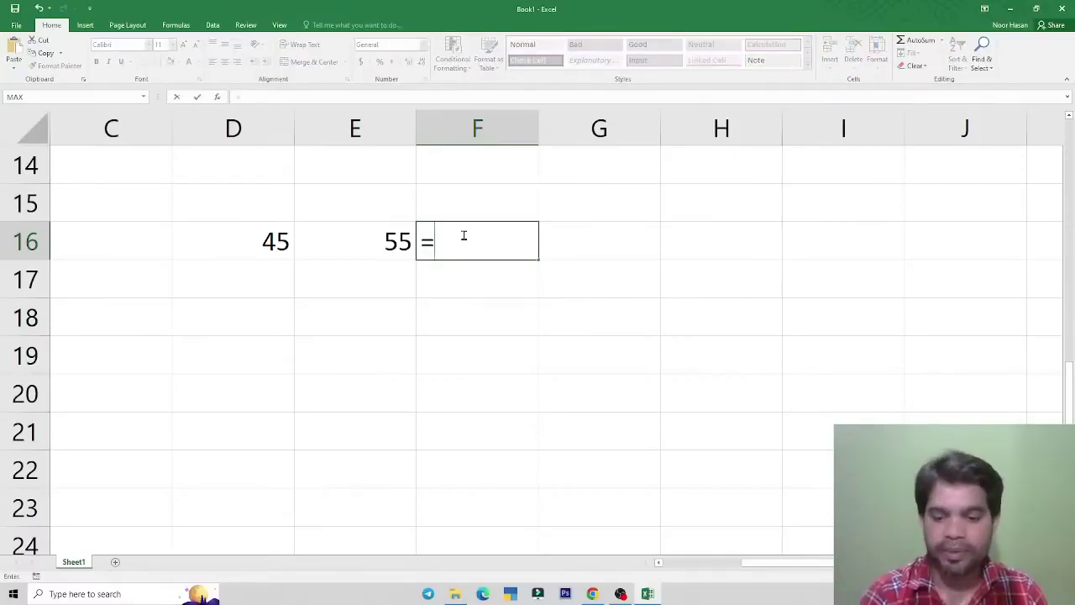
pyautogui.press('BackSpace')
pyautogui.write('+')
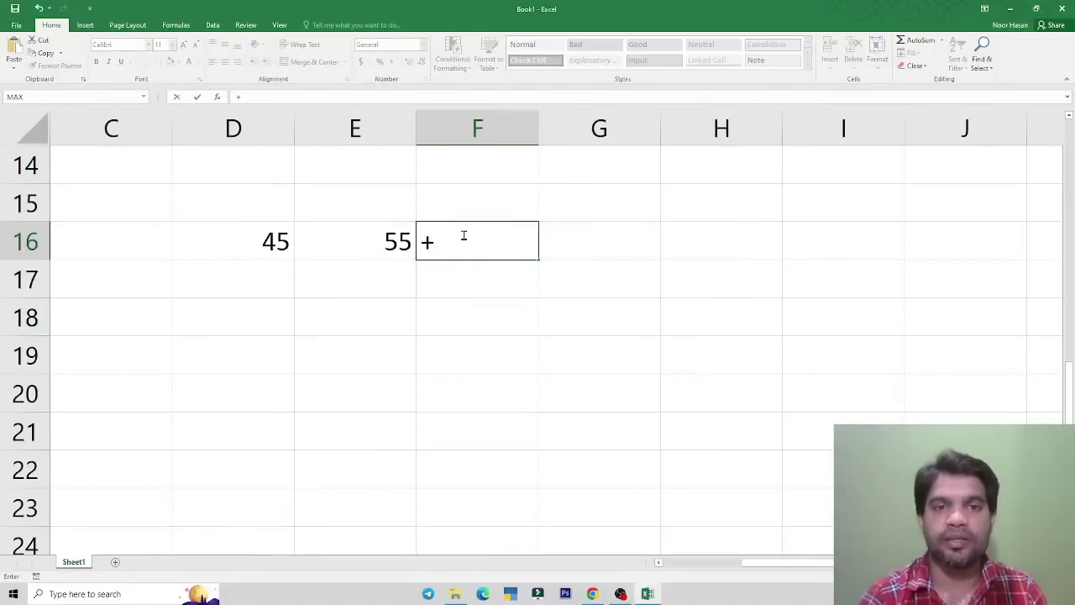
pyautogui.press('BackSpace')
pyautogui.write('=')
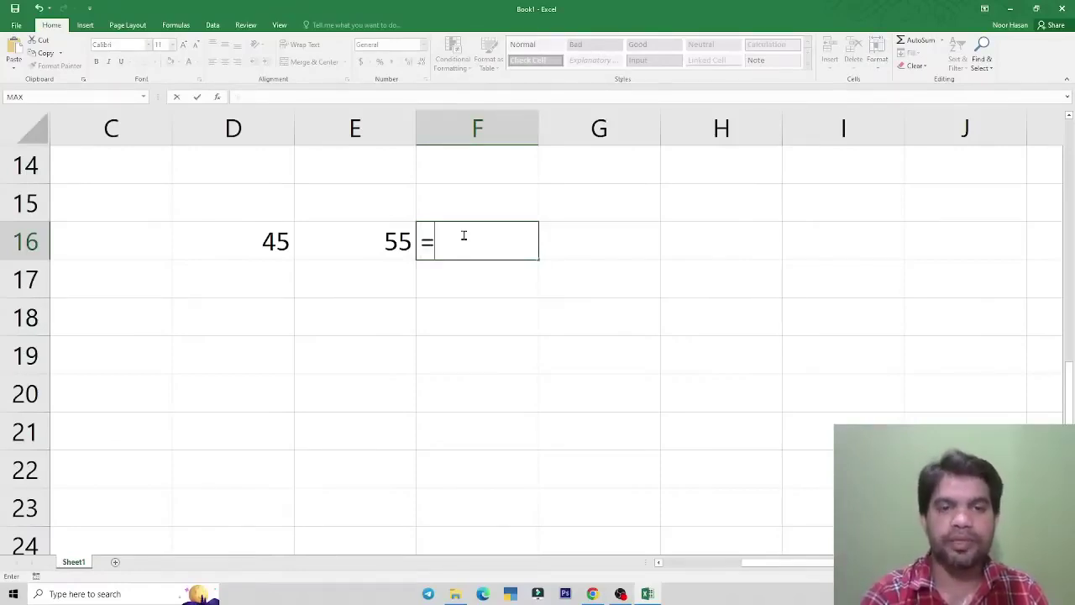
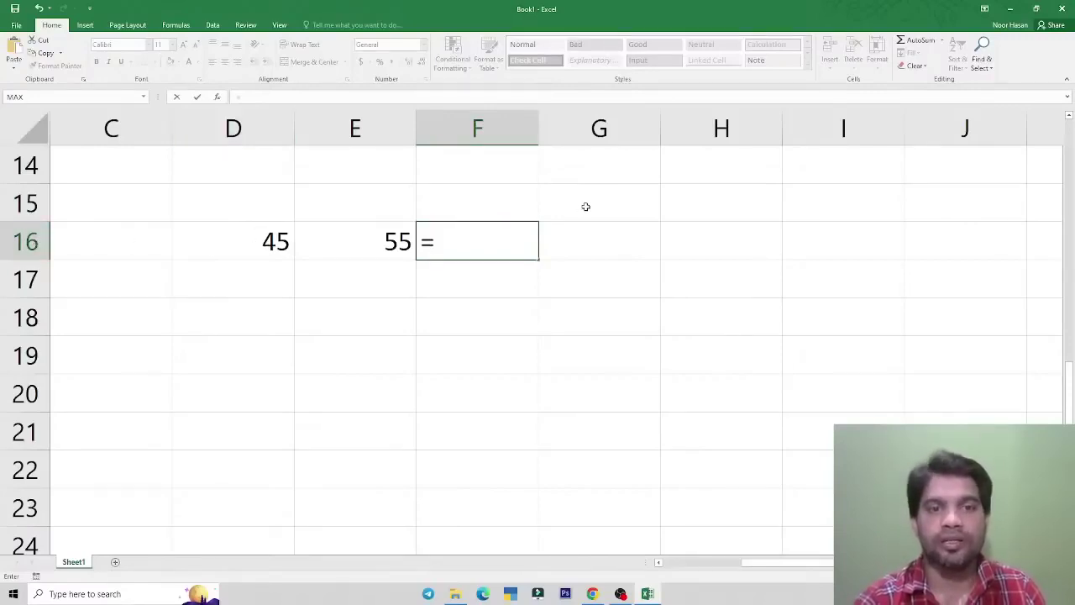
pyautogui.write('d16')
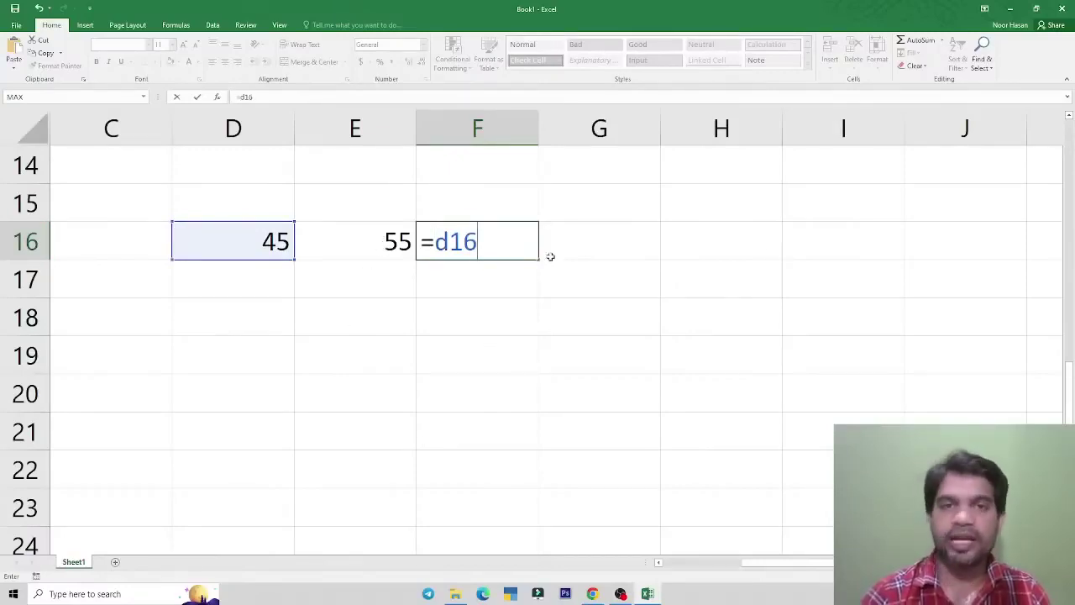
# - Open the On-Screen Keyboard, place it clear of the webcam area to show its keys, and close it
pyautogui.press('super')
pyautogui.write('k')
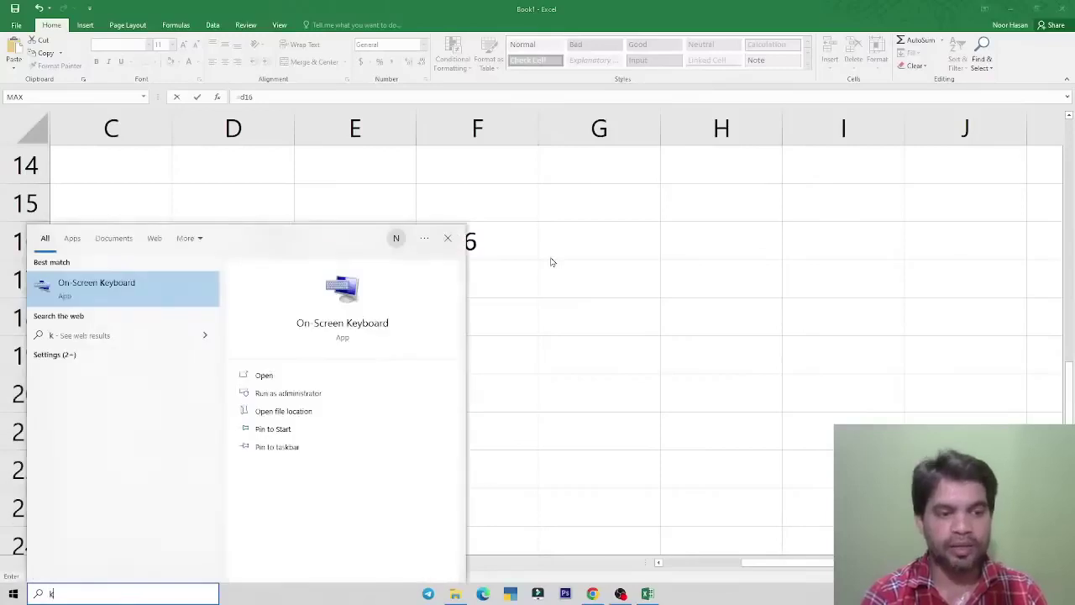
pyautogui.write('e')
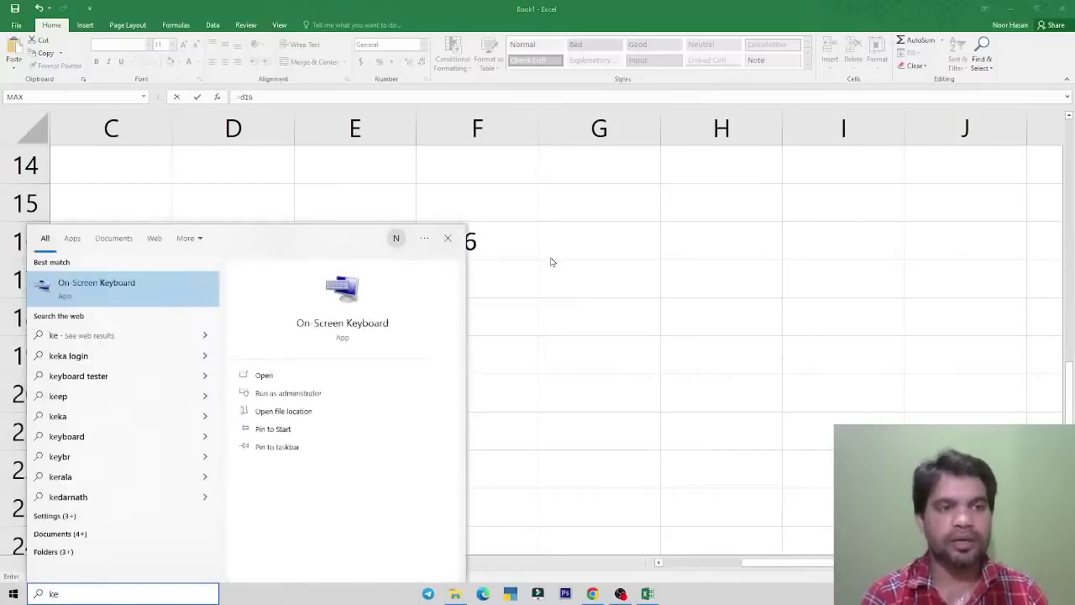
pyautogui.press('Return')
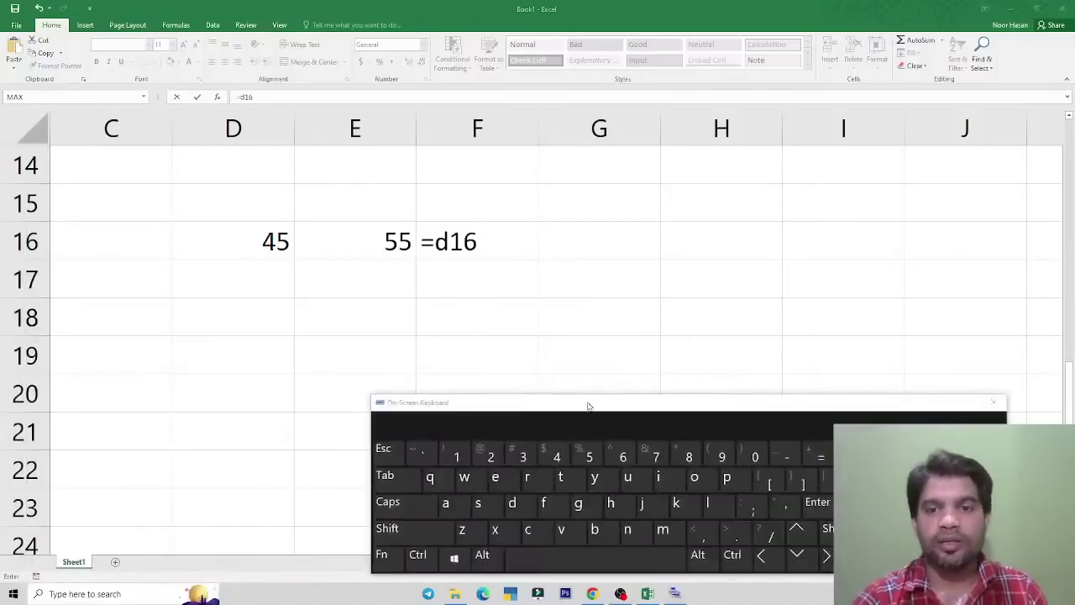
pyautogui.moveTo(588, 404); pyautogui.dragTo(543, 338)
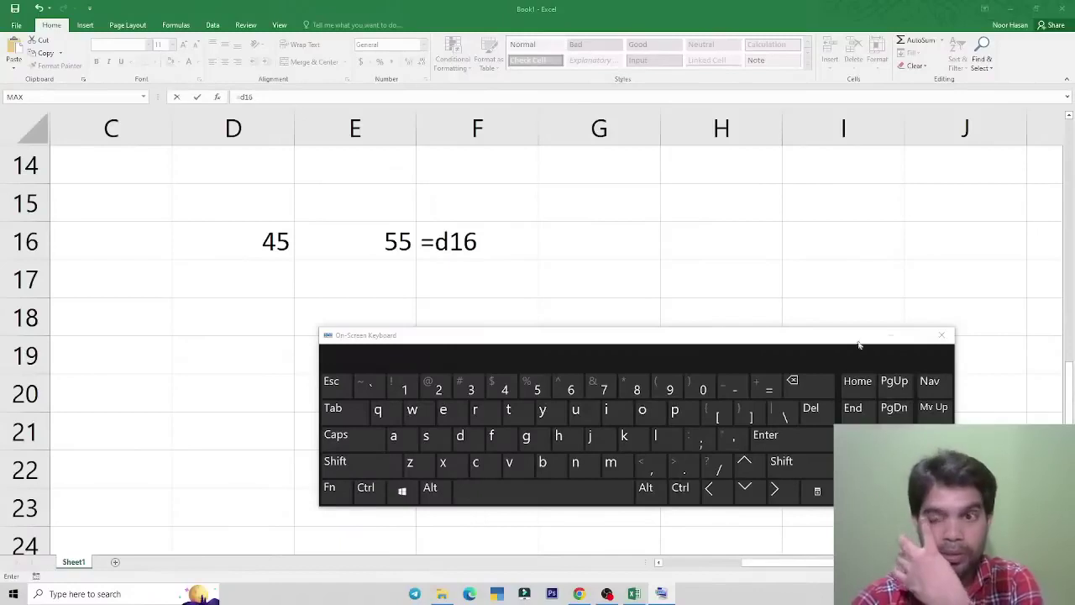
pyautogui.moveTo(838, 348); pyautogui.dragTo(618, 344)
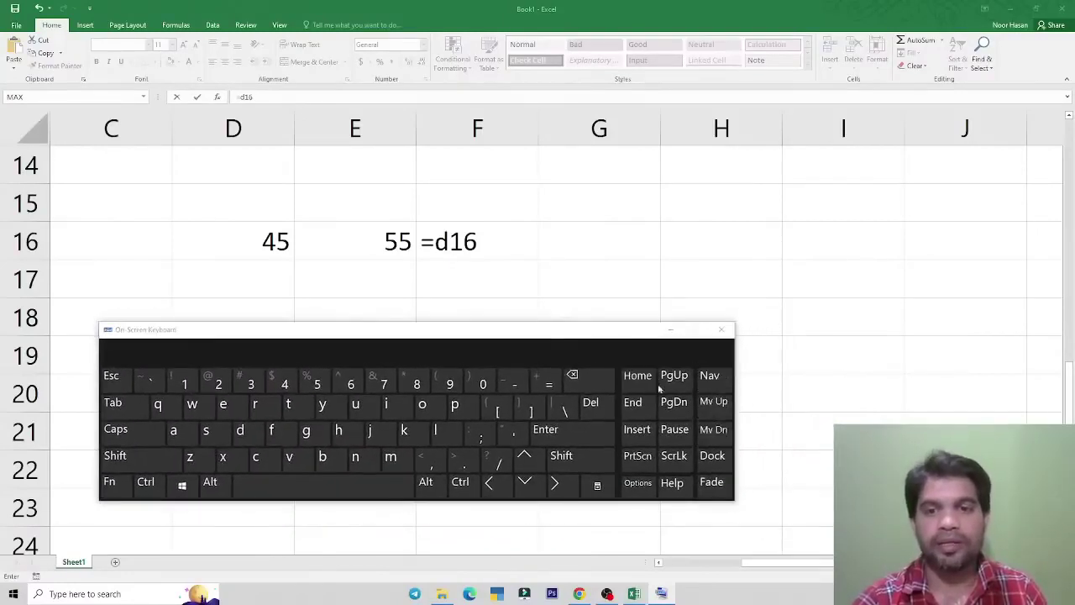
pyautogui.click(721, 329)
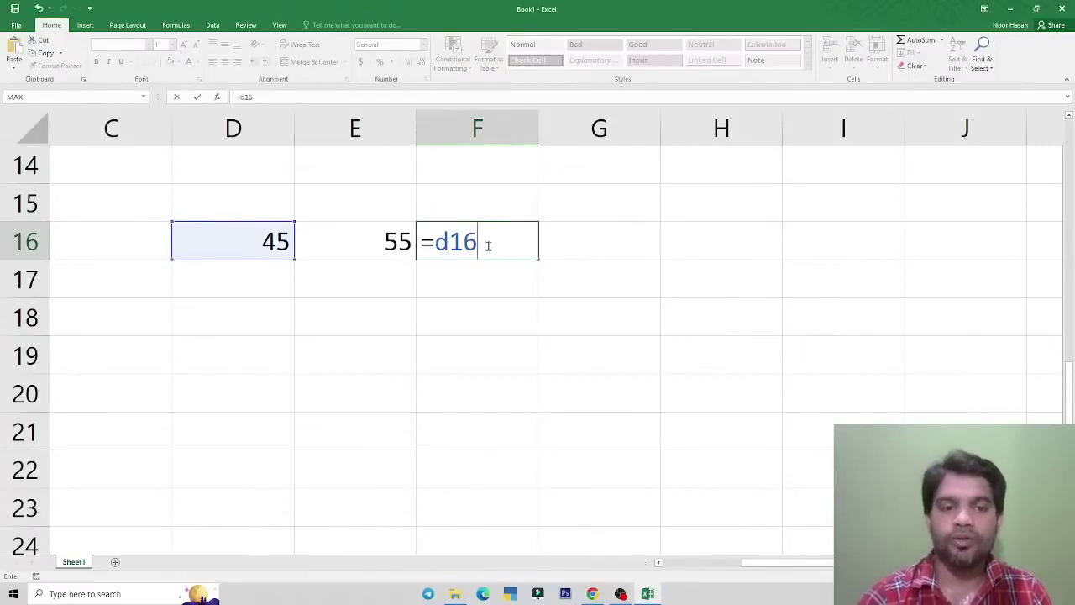
# - Complete the F16 formula as =D16+E16 to add the two numbers, and reselect the cell to show its formula
pyautogui.write('+')
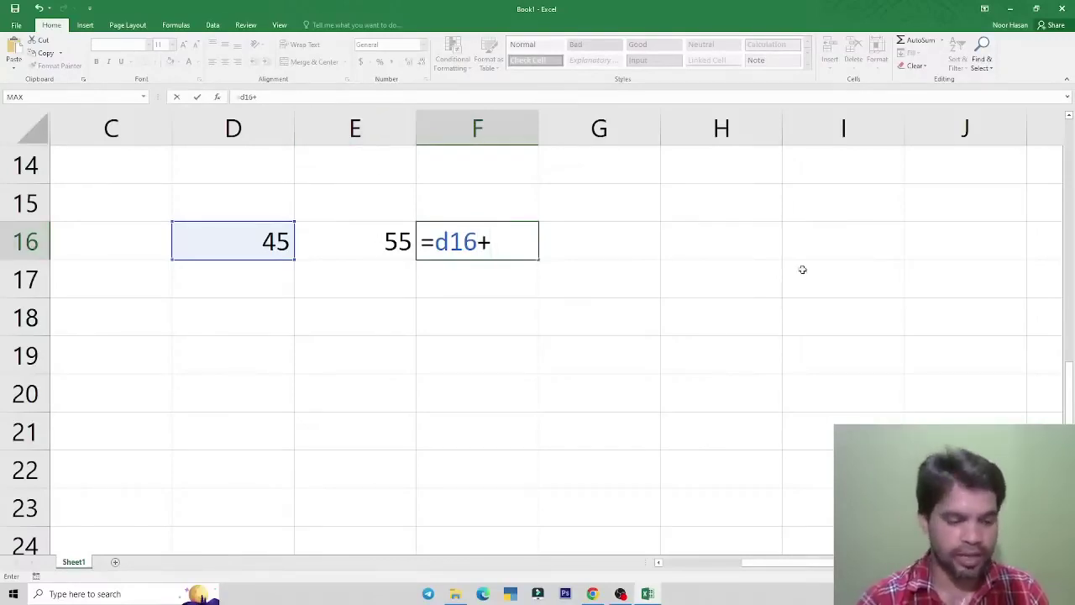
pyautogui.write('e16')
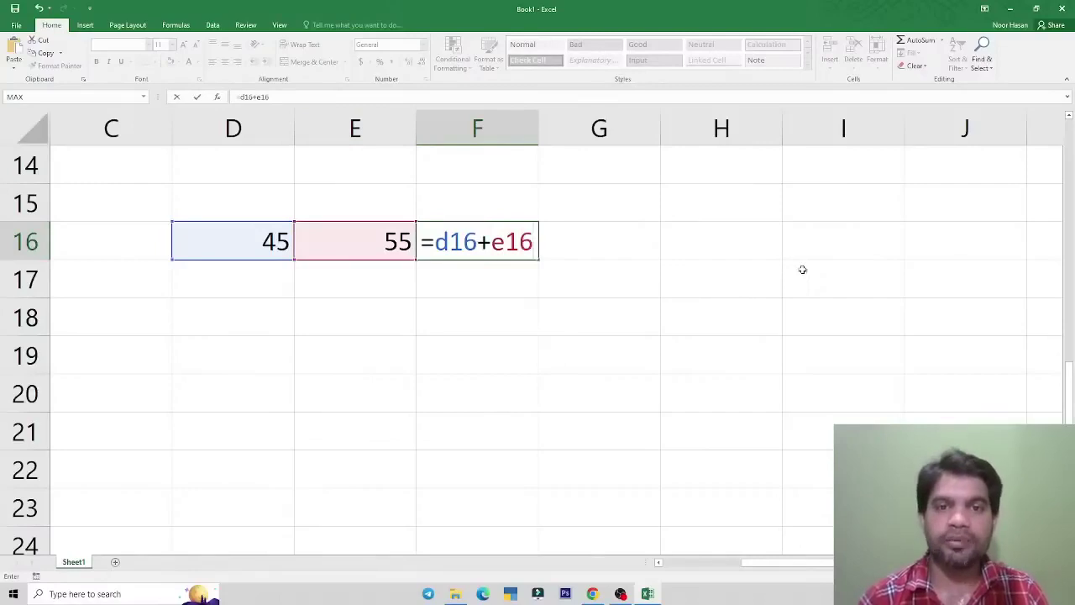
pyautogui.press('Return')
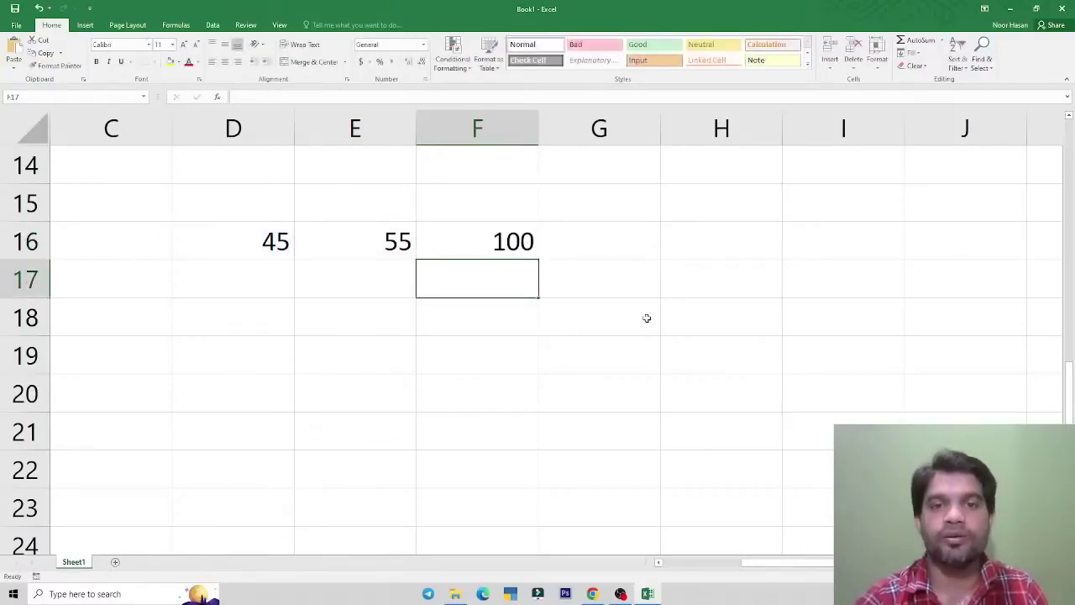
pyautogui.click(529, 252)
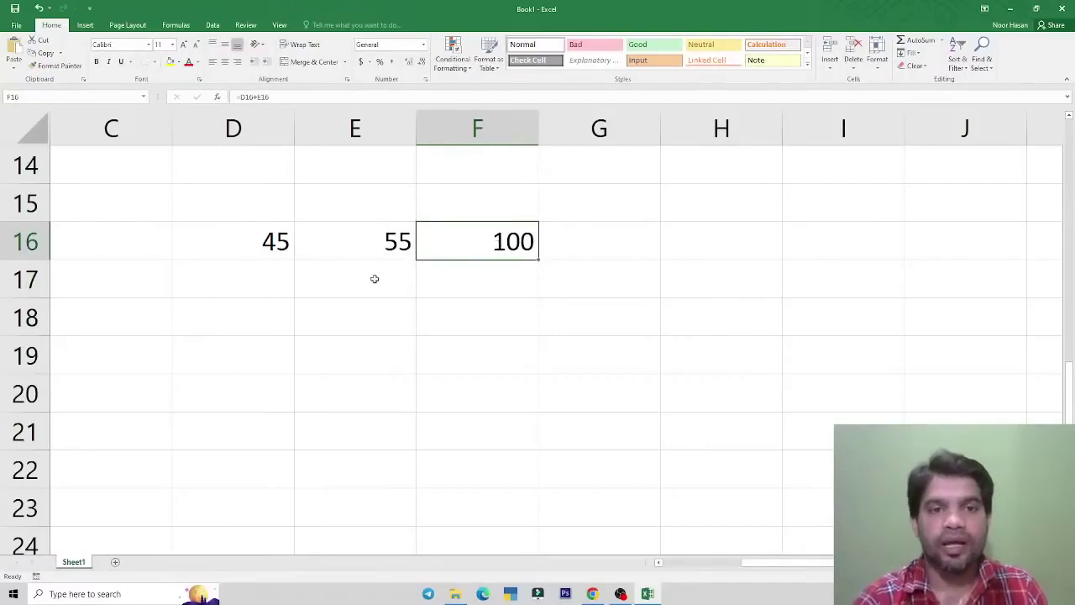
# - Enter the numbers 65, 85, 74, 59 and 42 across row 18 in cells D18 to H18
pyautogui.scroll(3, 371, 283)
pyautogui.keyDown('ctrl'); pyautogui.scroll(-3, 377, 281); pyautogui.keyUp('ctrl')
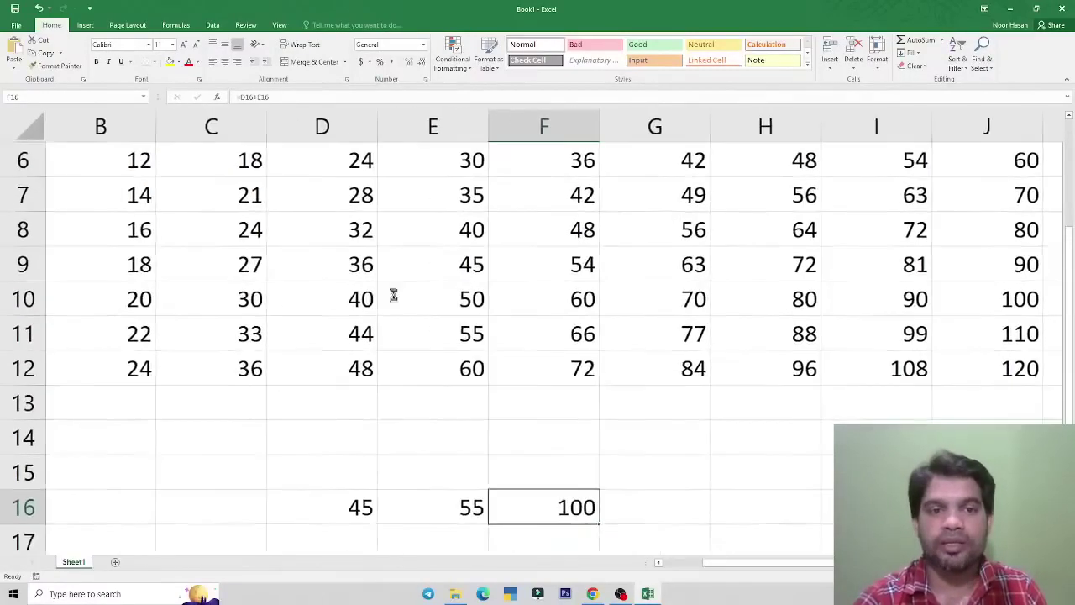
pyautogui.moveTo(1068, 346); pyautogui.dragTo(1069, 366)
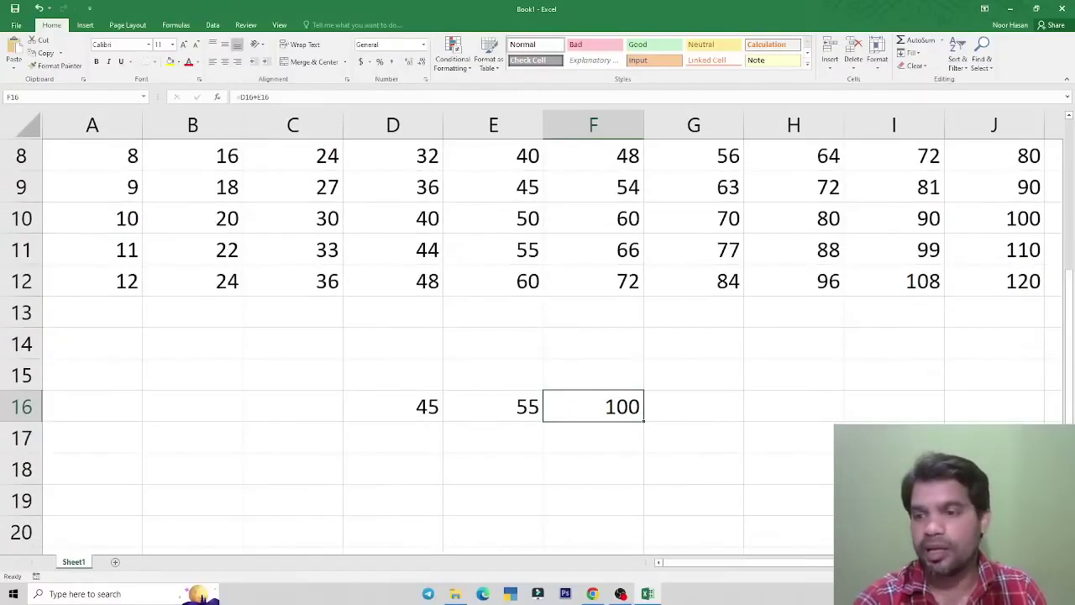
pyautogui.scroll(-3, 537, 336)
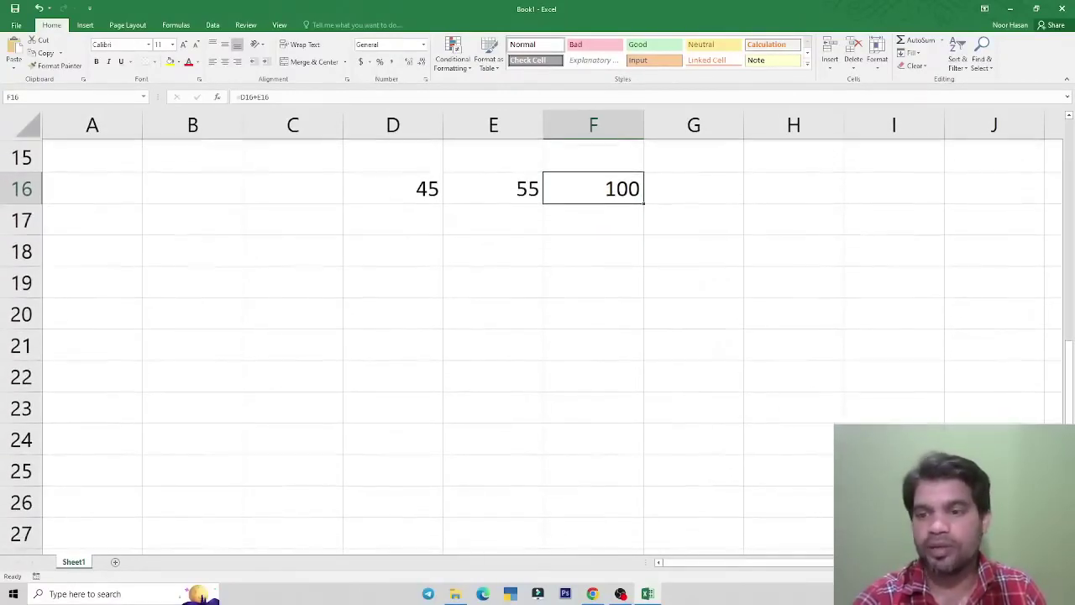
pyautogui.hscroll(1, 538, 336)
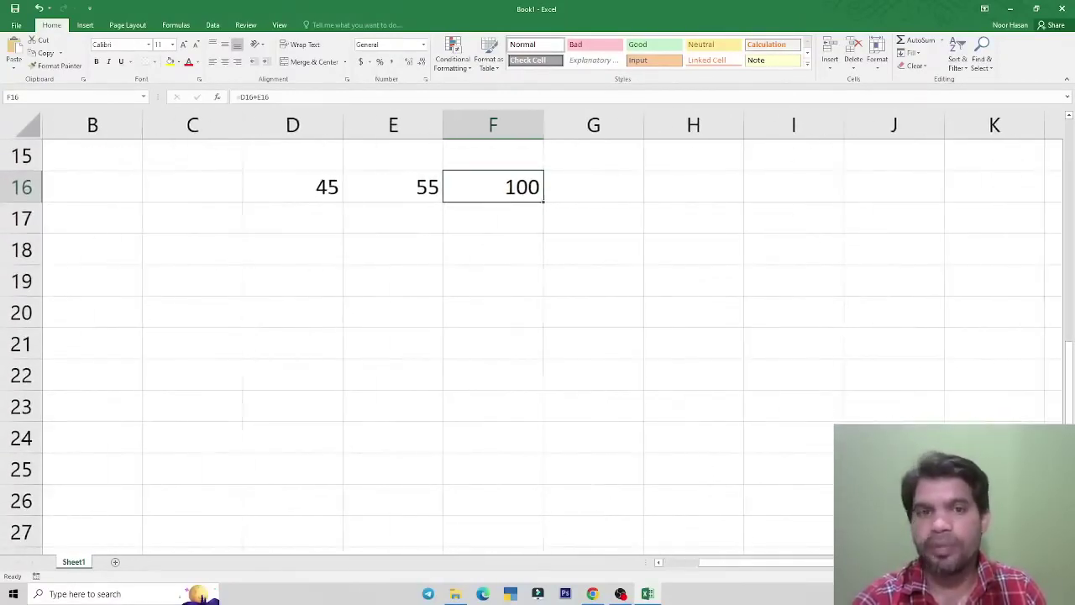
pyautogui.click(198, 258)
pyautogui.write('65')
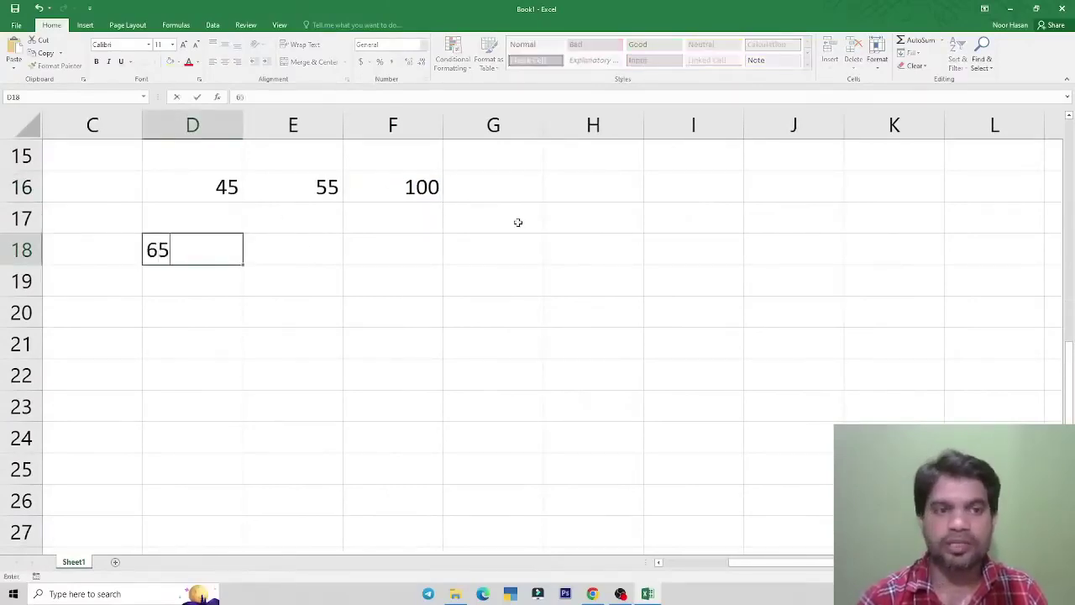
pyautogui.press('Tab')
pyautogui.write('85')
pyautogui.press('Tab')
pyautogui.write('74')
pyautogui.press('Tab')
pyautogui.write('59')
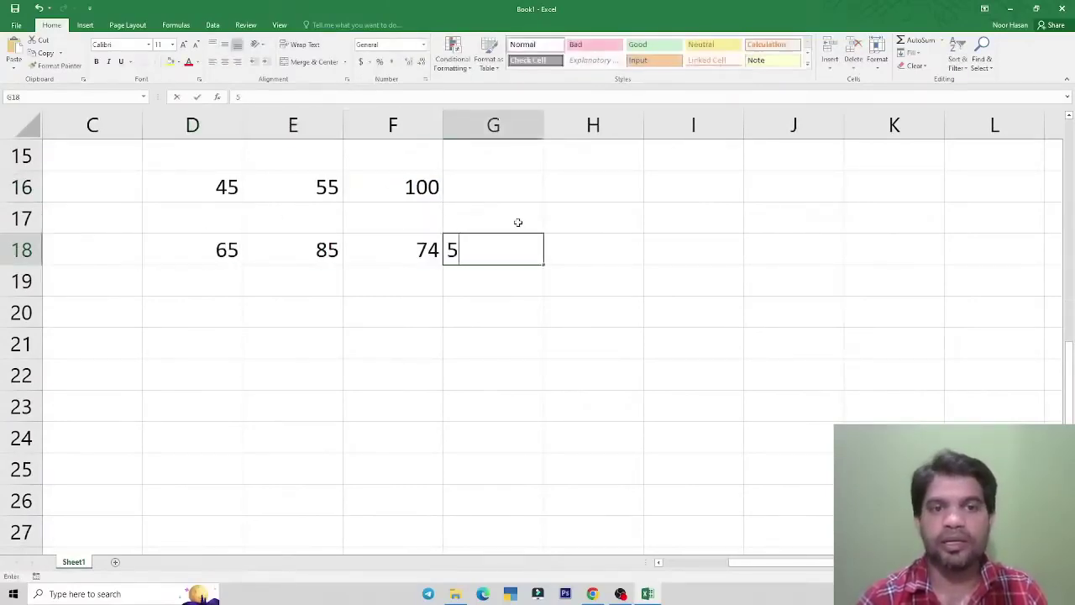
pyautogui.press('Tab')
pyautogui.write('42')
pyautogui.press('Tab')
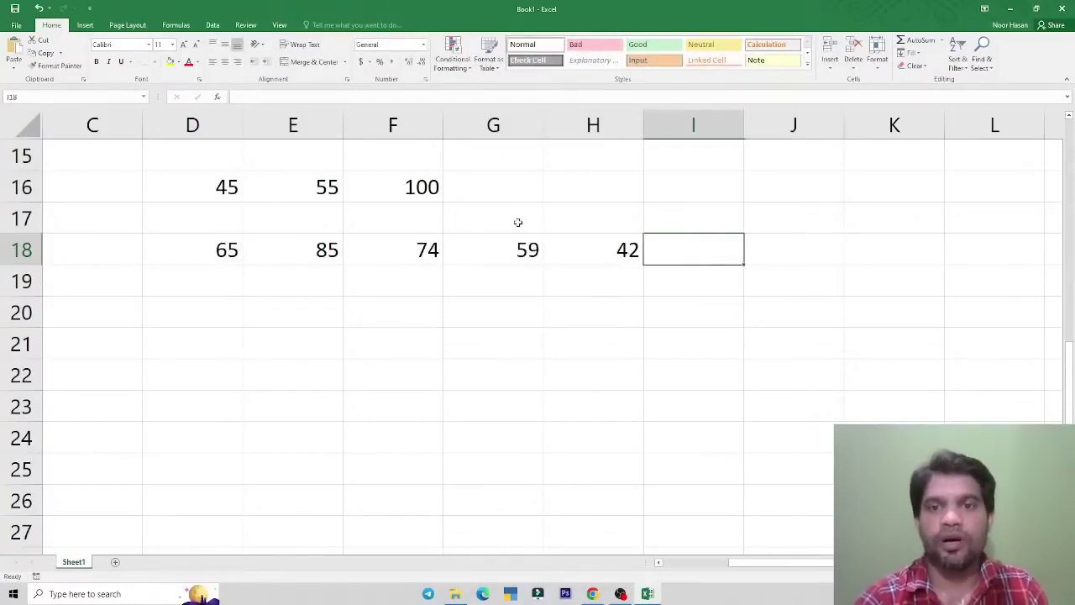
pyautogui.write('=')
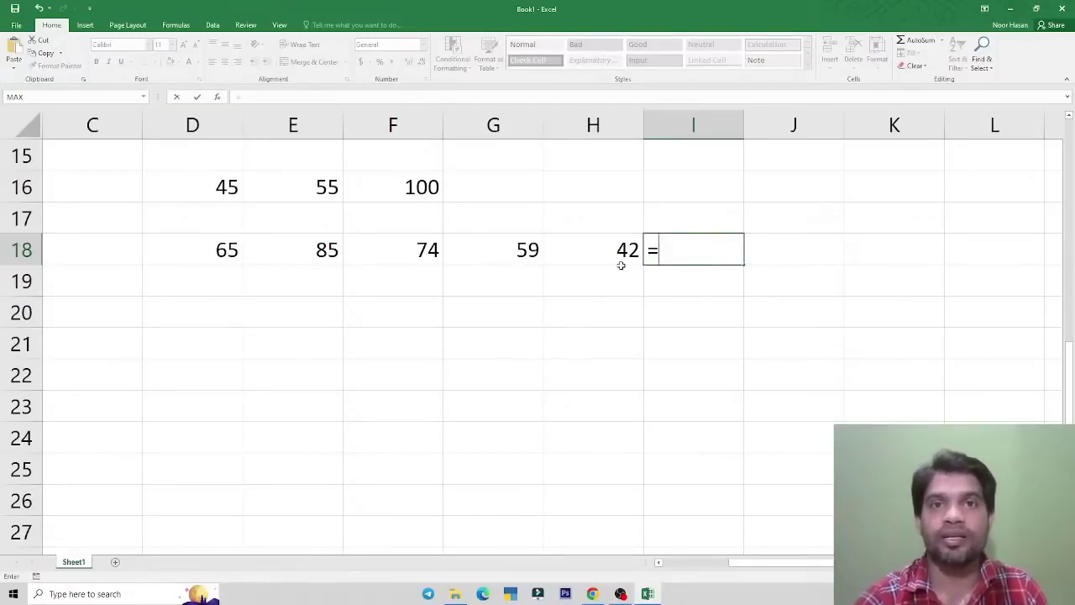
pyautogui.press('Escape')
pyautogui.click(266, 381)
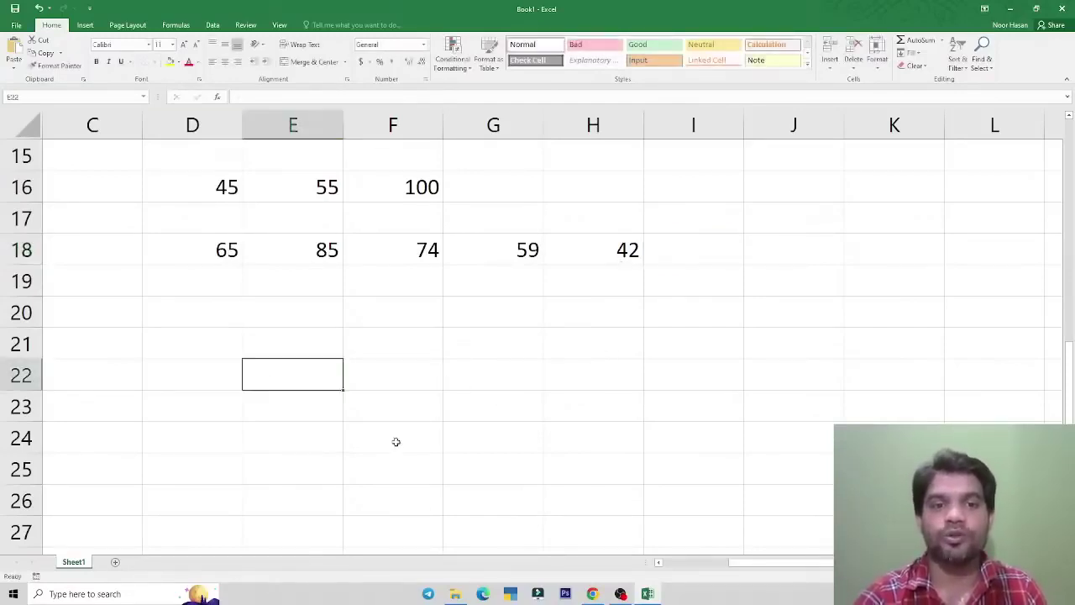
# - Enter the numbers 526, 65, 36 and 985 down column F in cells F22 to F25
pyautogui.click(401, 361)
pyautogui.write('526')
pyautogui.press('Return')
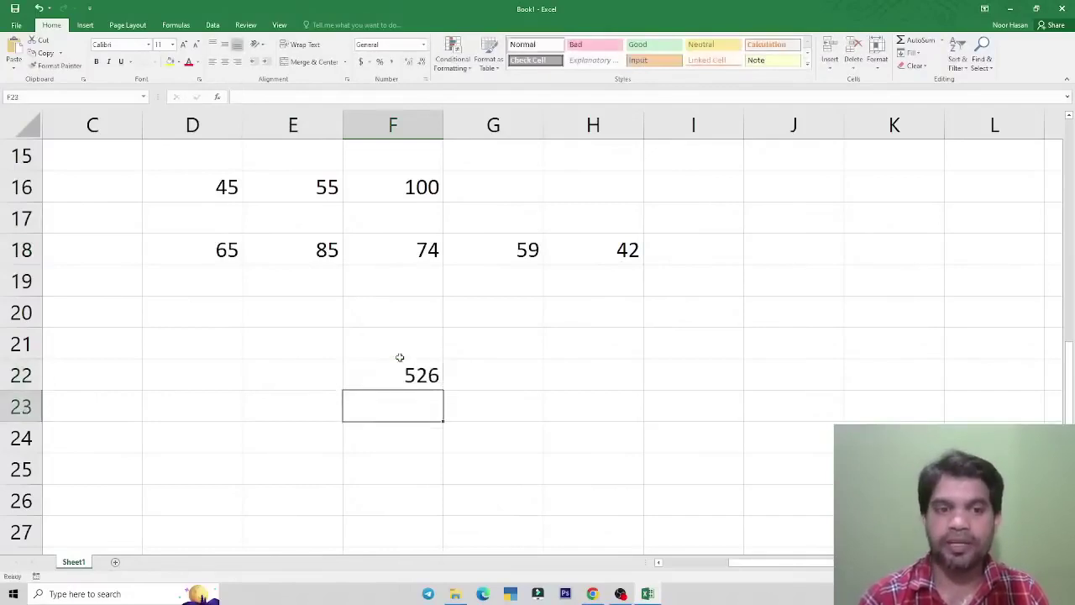
pyautogui.write('65')
pyautogui.press('Return')
pyautogui.write('36')
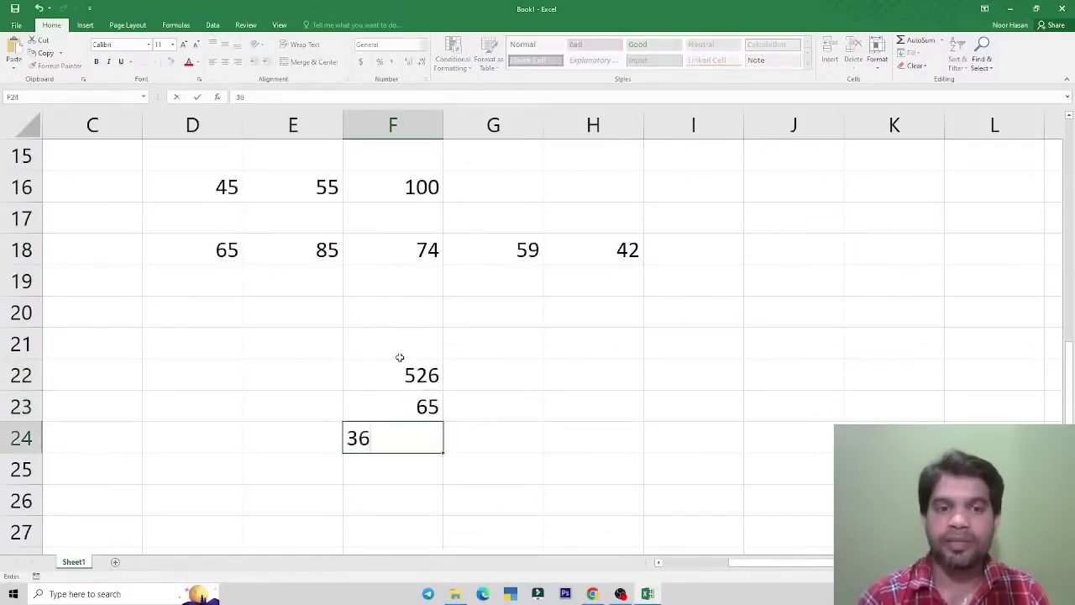
pyautogui.press('Return')
pyautogui.write('985')
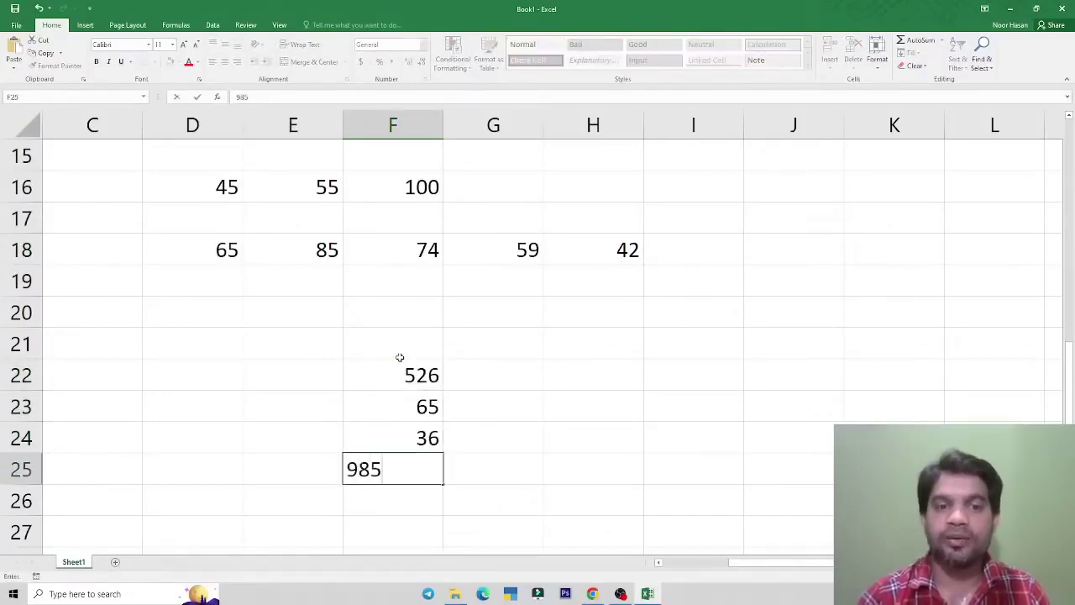
pyautogui.press('Return')
# - Total F22:F25 in cell F26 with AutoSum, and clear the whole example range F22:F26
pyautogui.hotkey('alt', '=')
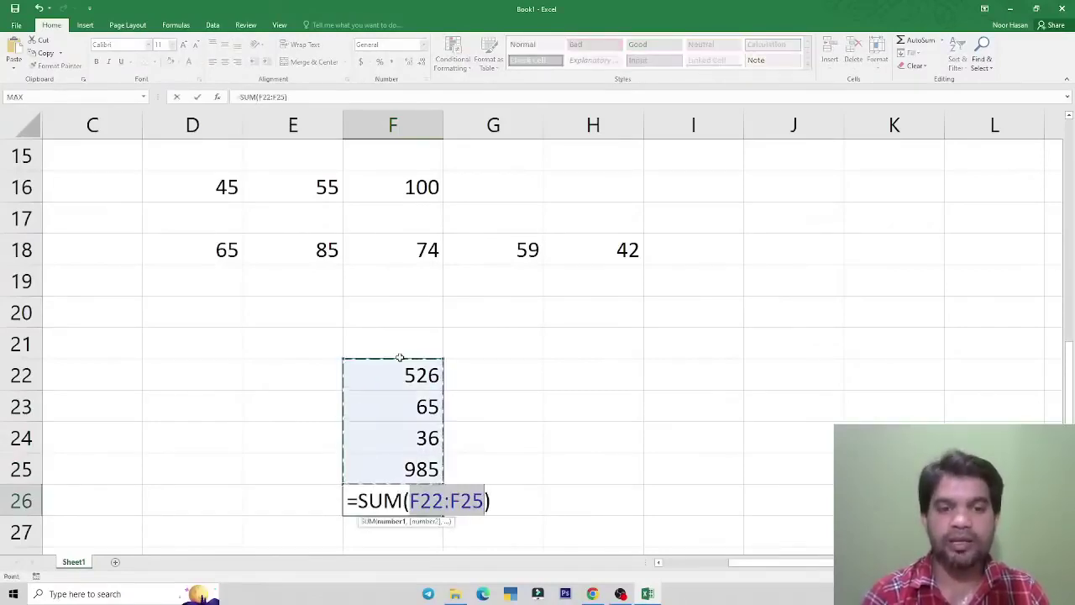
pyautogui.press('Return')
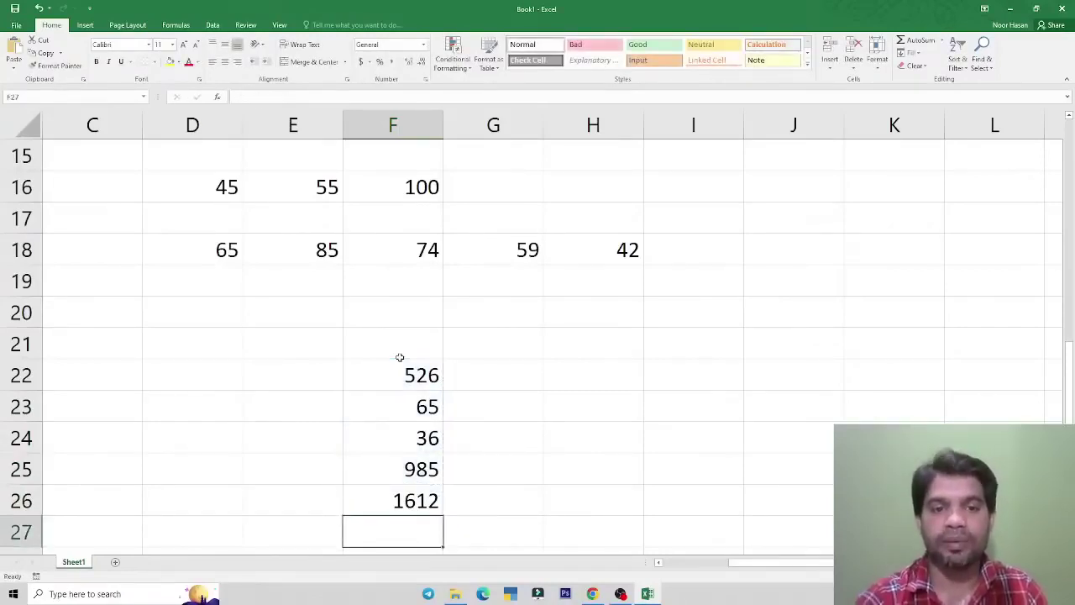
pyautogui.click(424, 507)
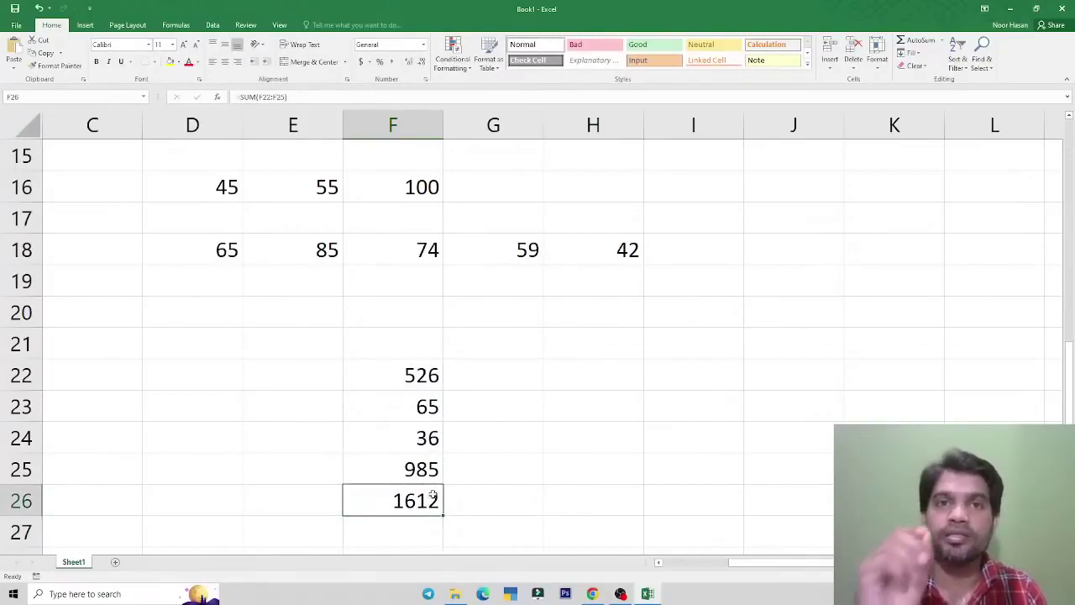
pyautogui.moveTo(430, 378); pyautogui.dragTo(422, 501)
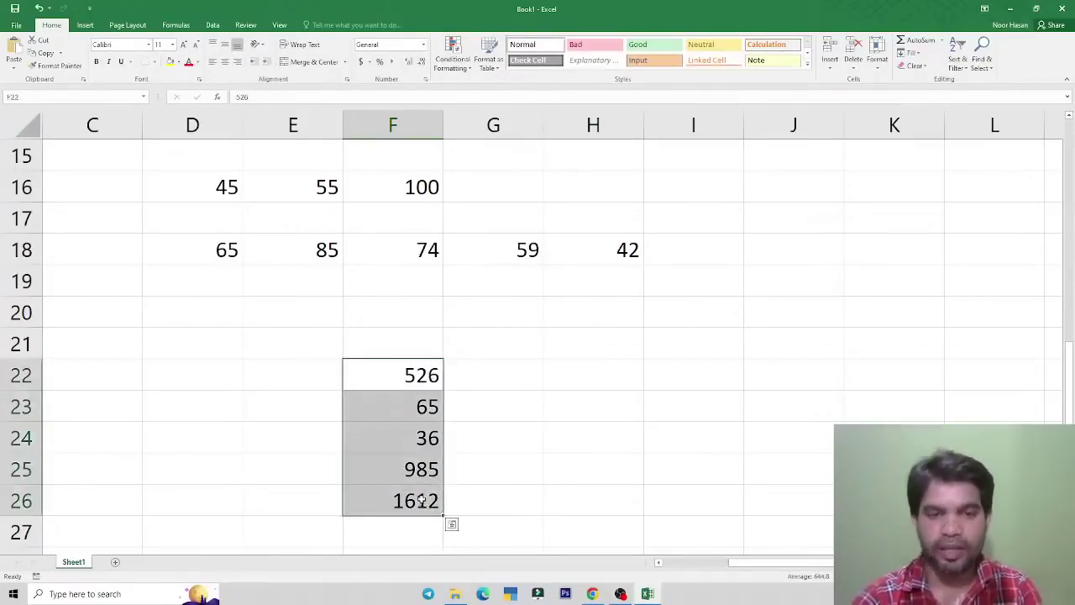
pyautogui.press('Delete')
# - Select cell I18, and open the On-Screen Keyboard to show its keys before closing it
pyautogui.click(672, 257)
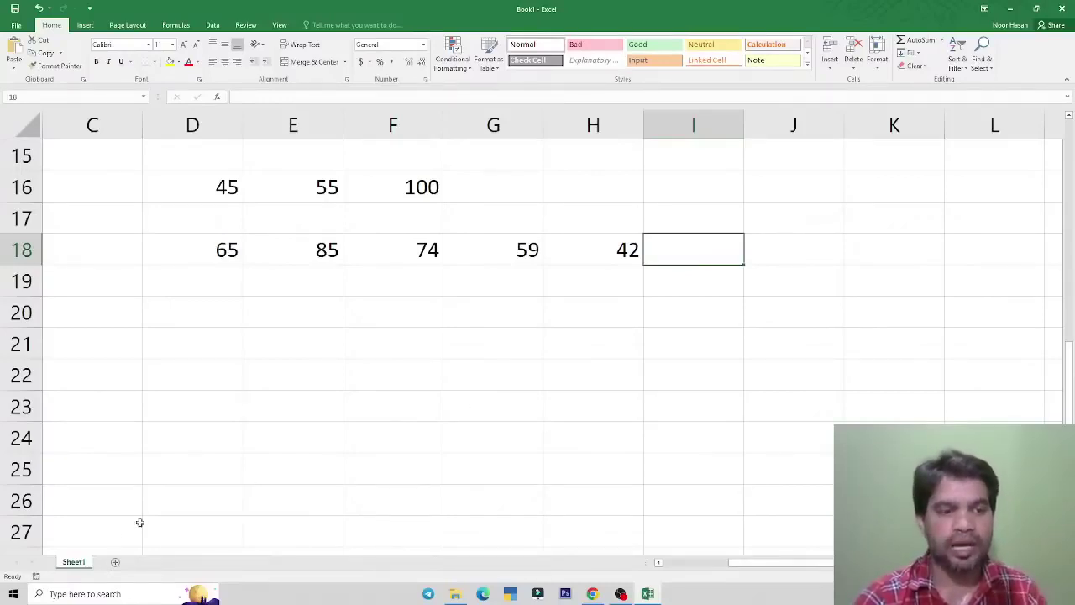
pyautogui.click(66, 595)
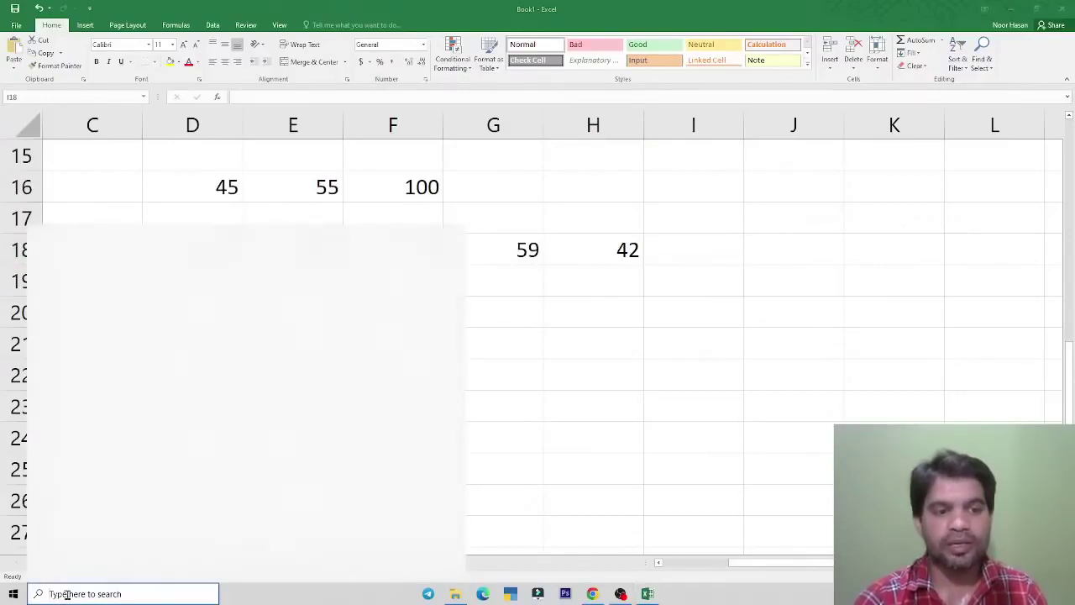
pyautogui.write('keyboard')
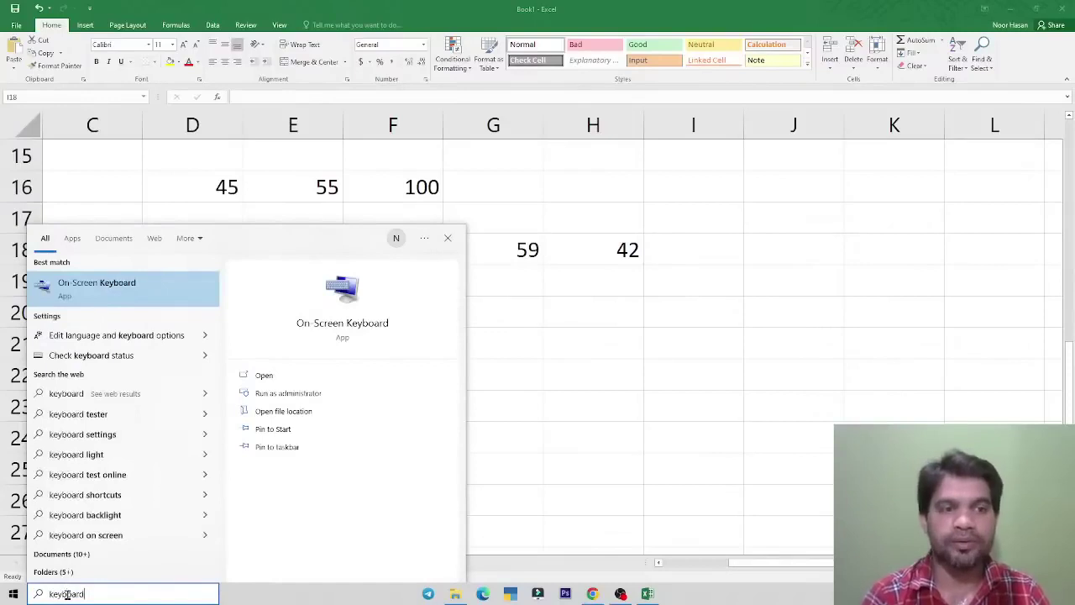
pyautogui.press('Return')
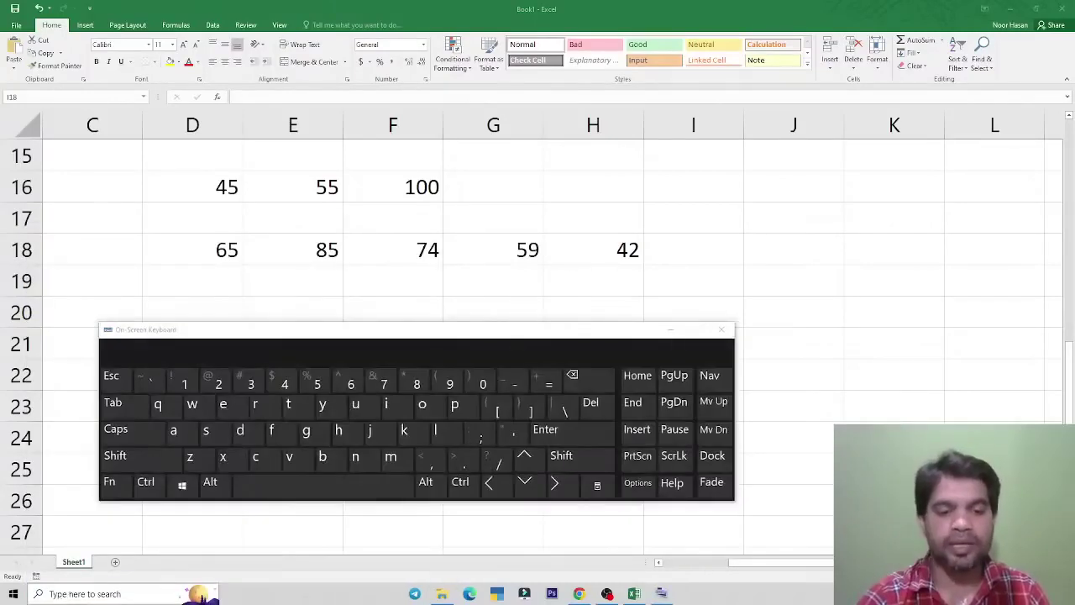
pyautogui.click(720, 329)
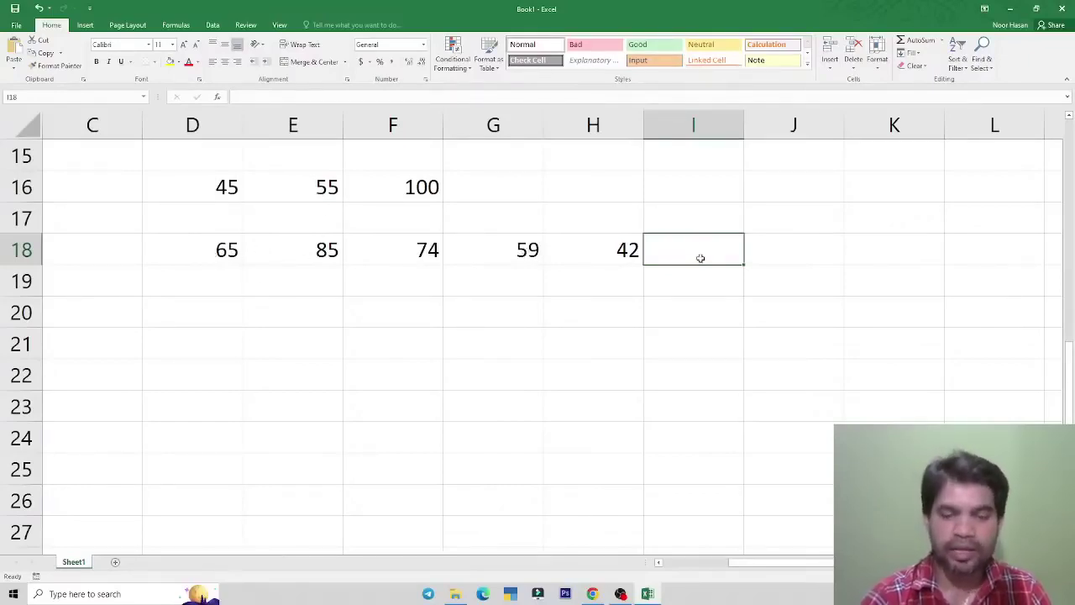
# - Begin an addition formula in cell I18 with references to the first two numbers, as =D18+E18
pyautogui.write('=')
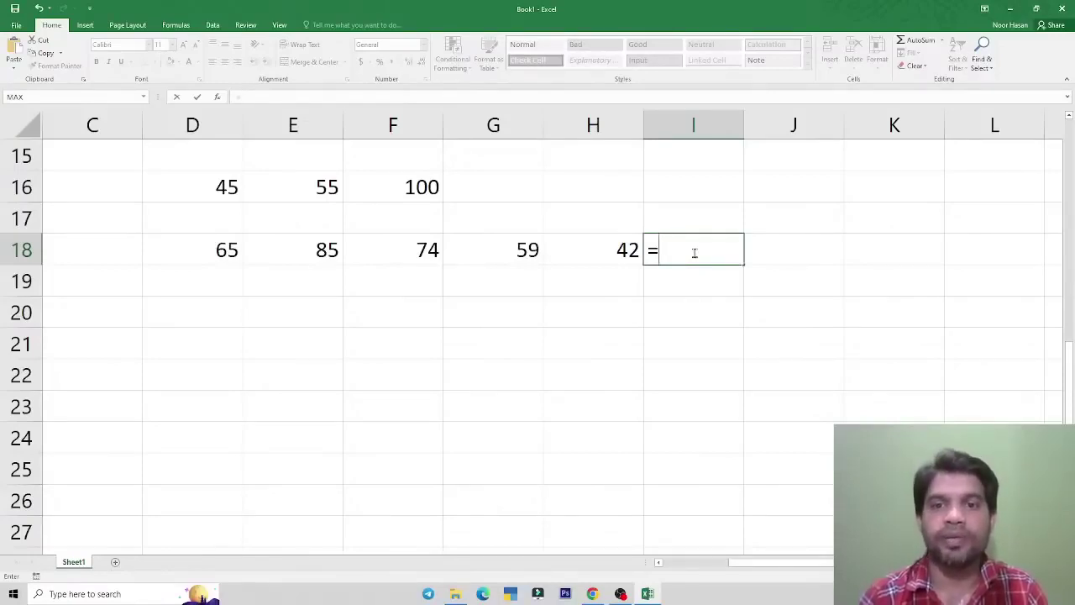
pyautogui.press('Left')
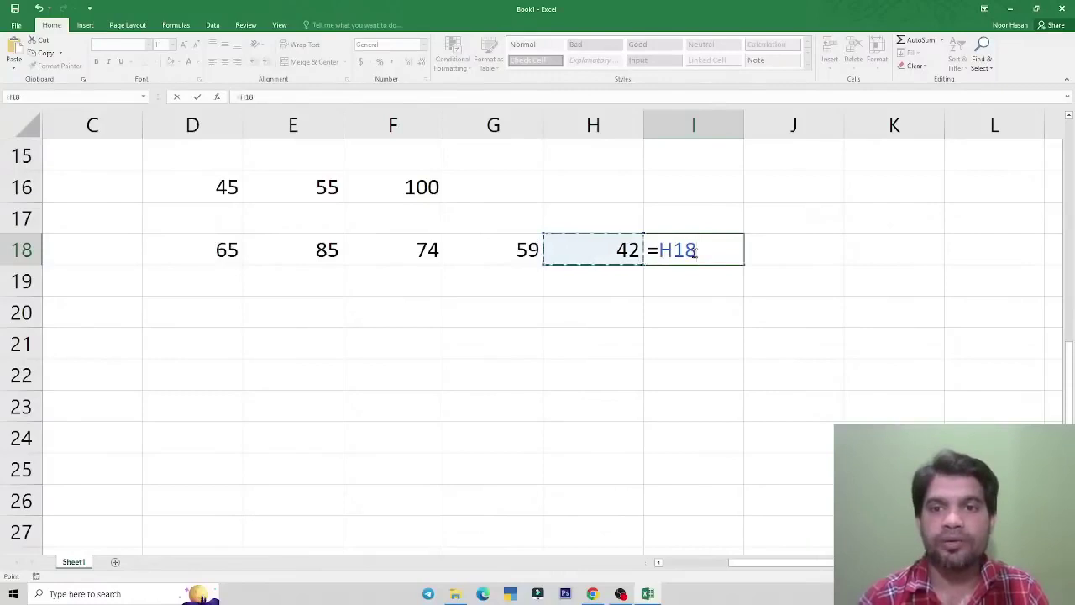
pyautogui.press('Left')
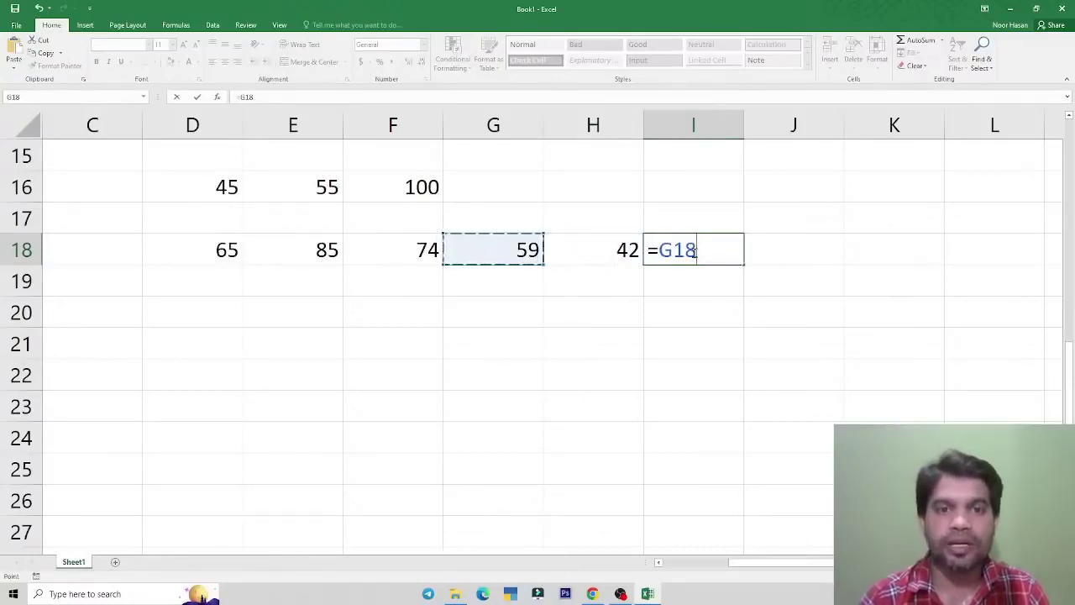
pyautogui.press('Left')
pyautogui.press('Left')
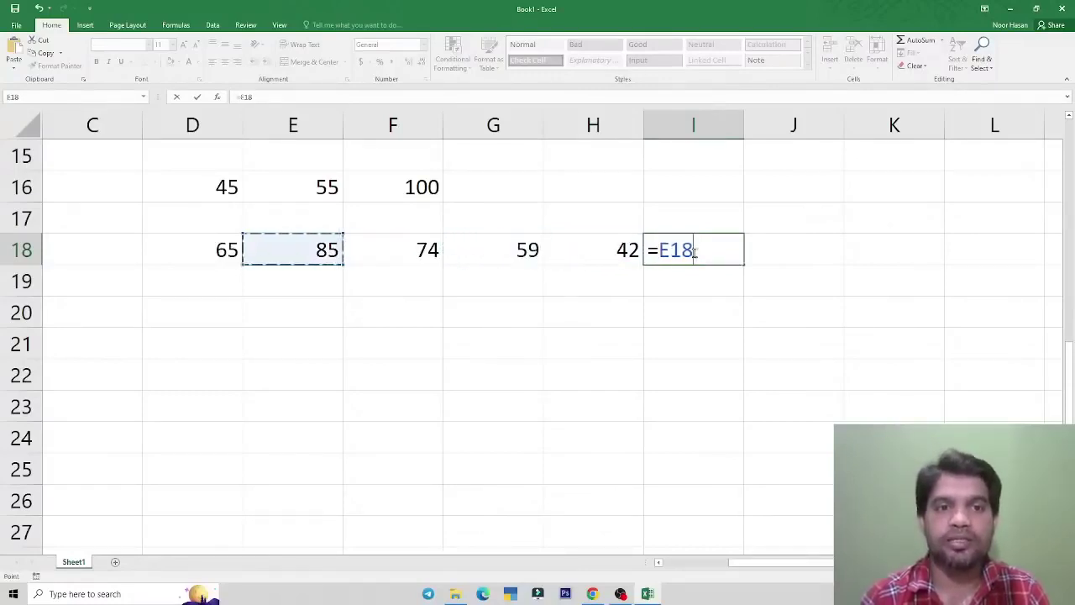
pyautogui.press('Left')
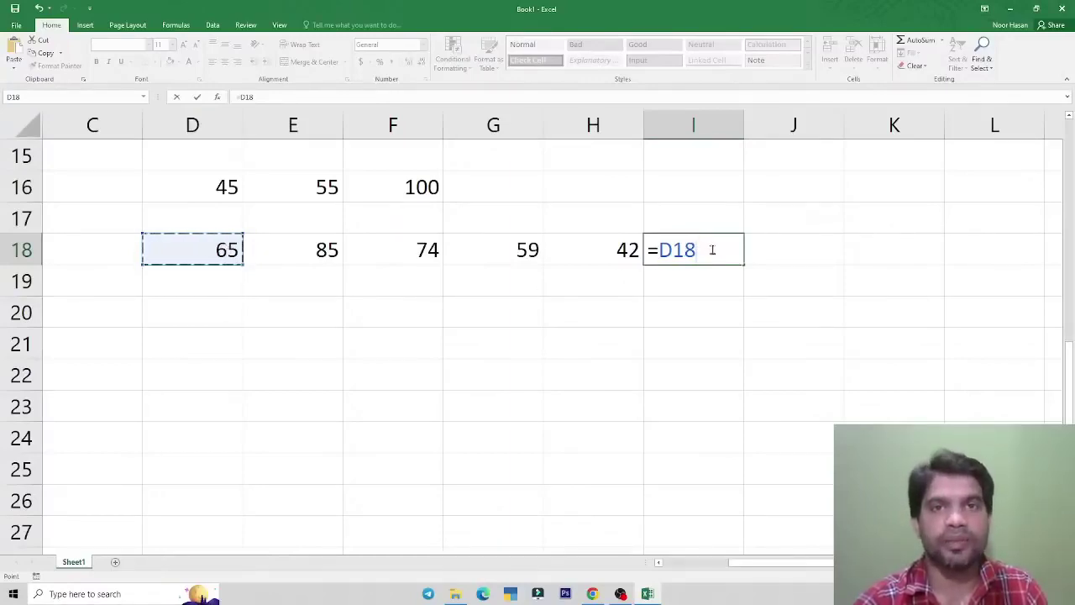
pyautogui.write('+')
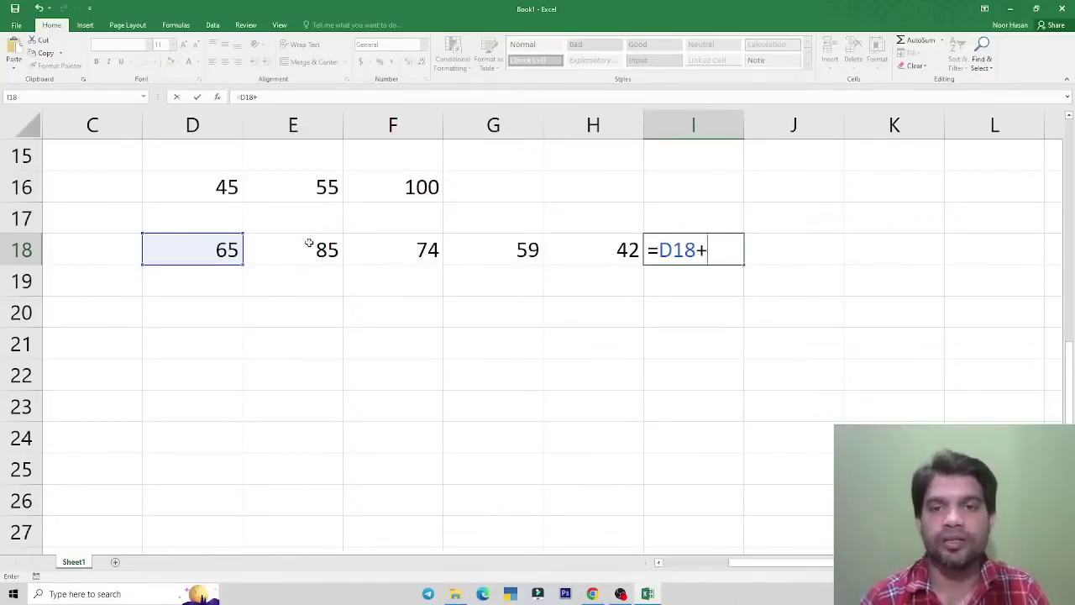
pyautogui.press('Left')
pyautogui.press('Left')
pyautogui.press('Left')
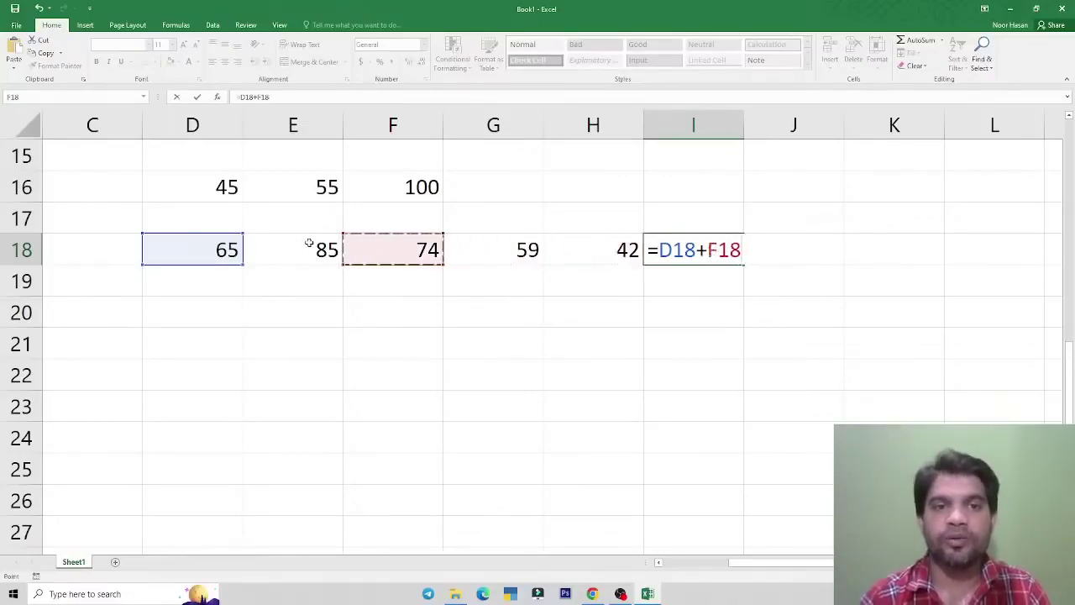
pyautogui.press('Left')
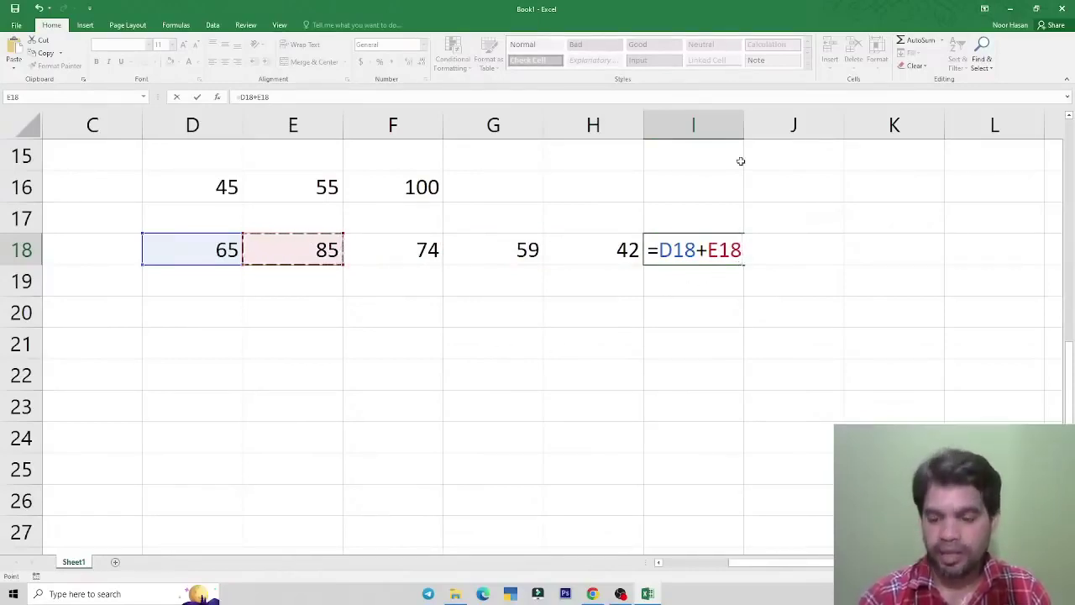
# - Extend the I18 formula with F18, G18 and H18 and enter it as =D18+E18+F18+G18+H18
pyautogui.write('+')
pyautogui.press('Left')
pyautogui.press('Left')
pyautogui.press('Left')
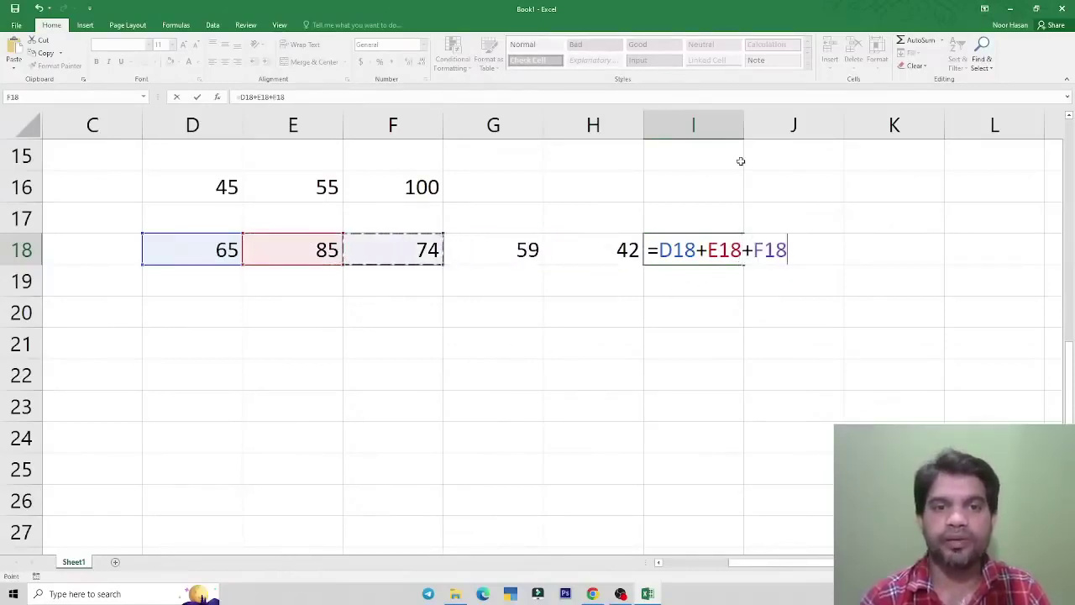
pyautogui.write('+')
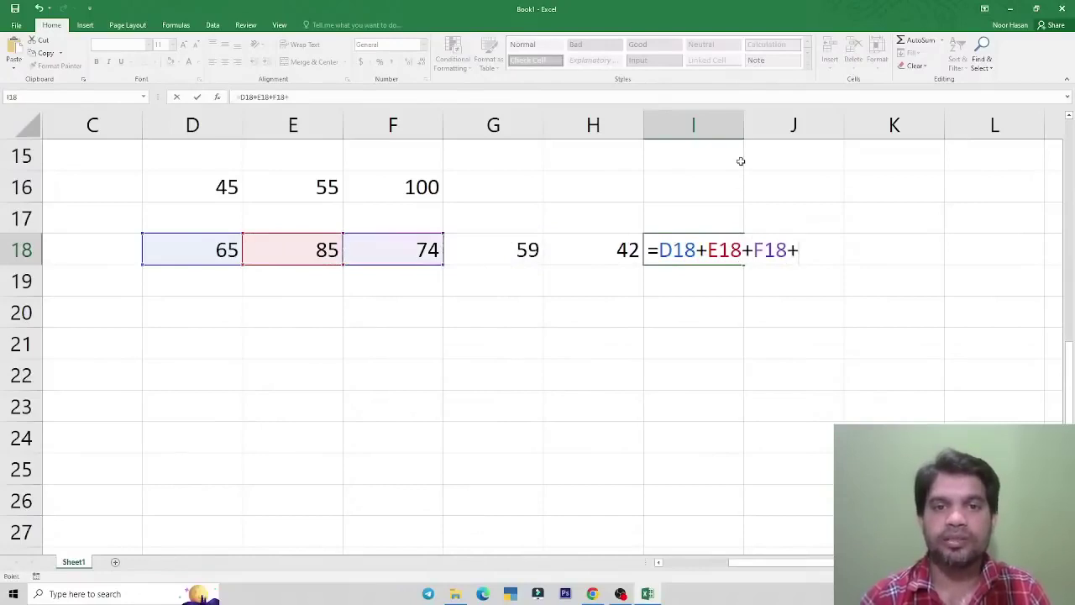
pyautogui.press('Left')
pyautogui.press('Left')
pyautogui.write('+')
pyautogui.press('Left')
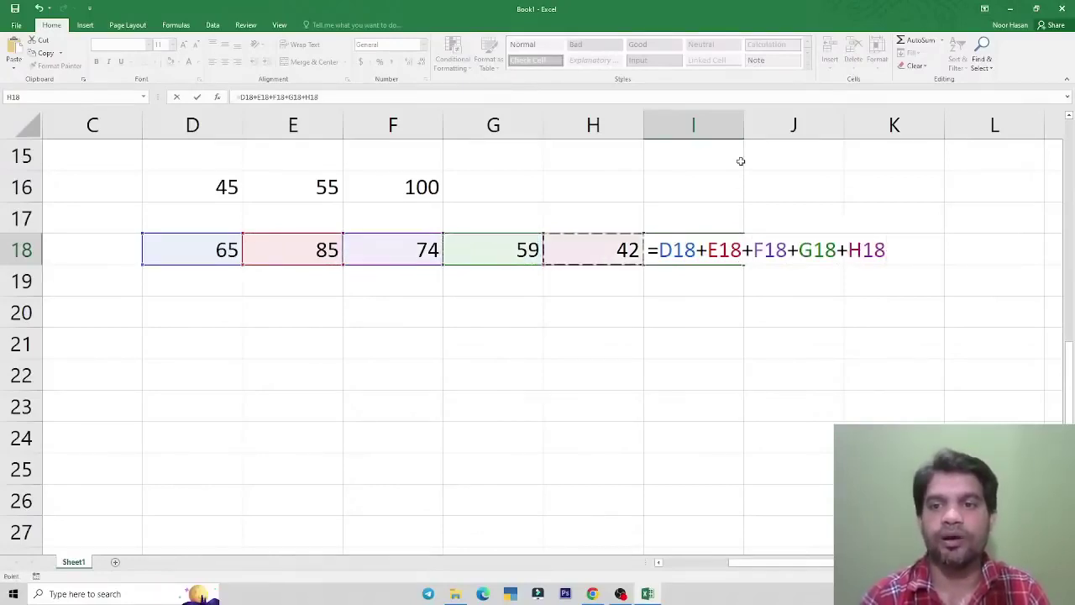
pyautogui.press('Return')
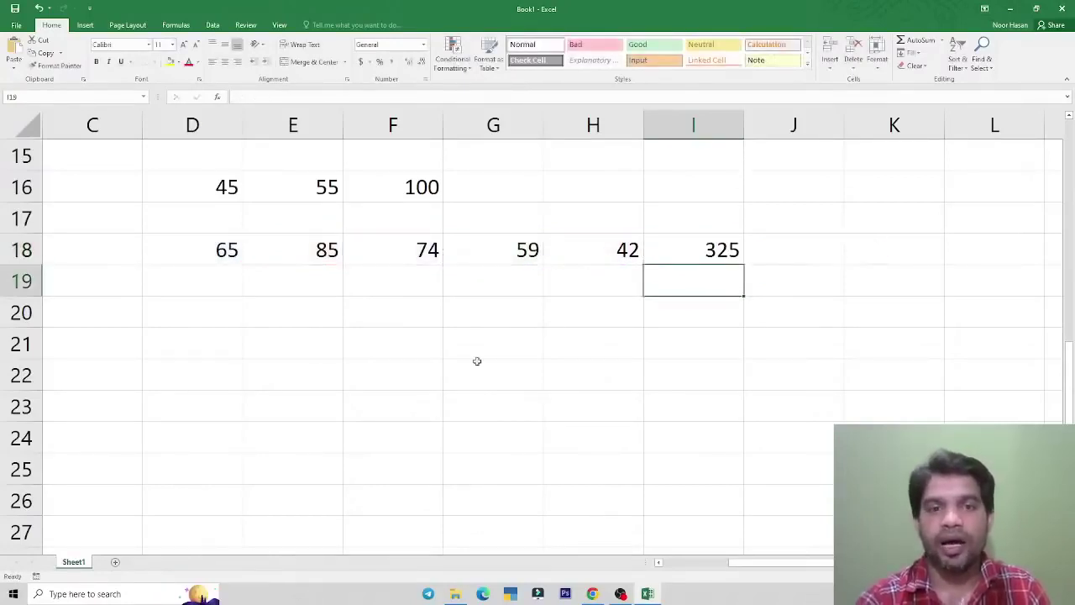
# - Enter the numbers 48, 65, 75, 95, 75, 25 and 62 across row 20 in cells D20 to J20
pyautogui.click(211, 313)
pyautogui.write('48')
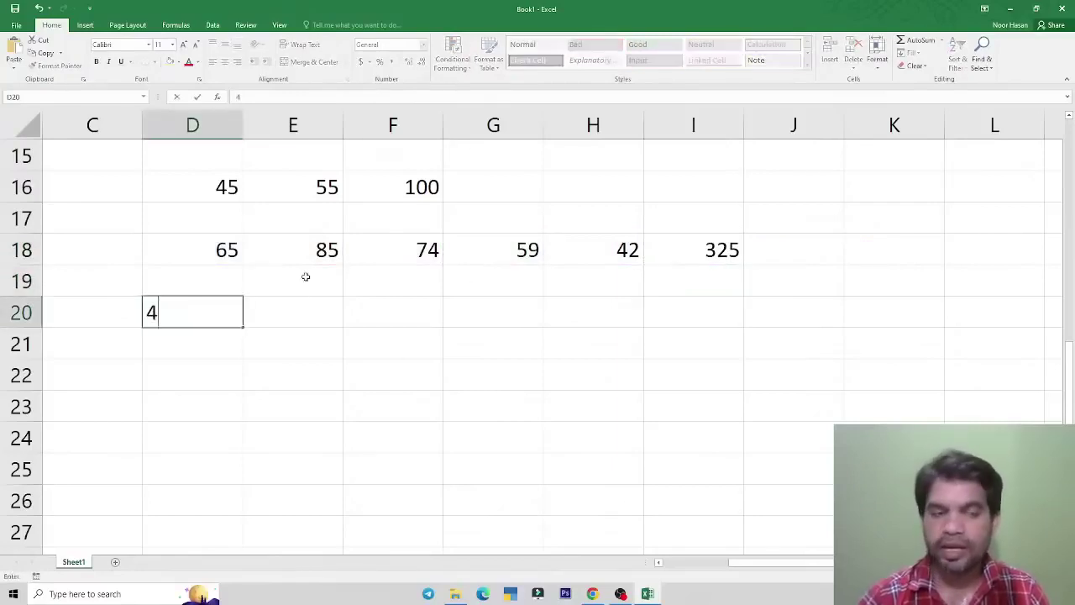
pyautogui.press('Tab')
pyautogui.write('65')
pyautogui.press('Tab')
pyautogui.write('75')
pyautogui.press('Tab')
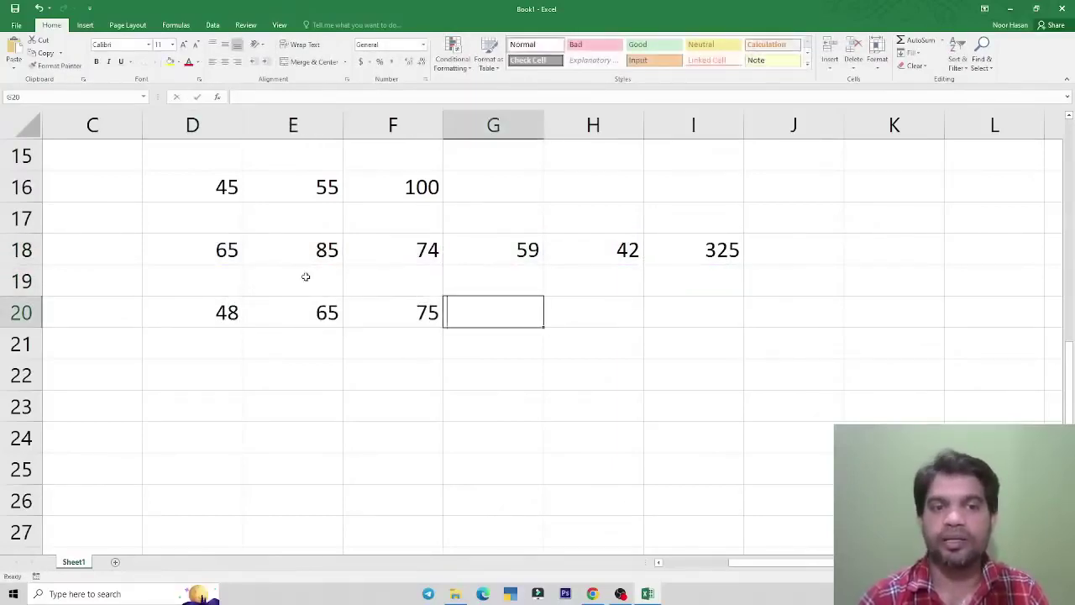
pyautogui.write('95')
pyautogui.press('Tab')
pyautogui.write('75')
pyautogui.press('Tab')
pyautogui.write('25')
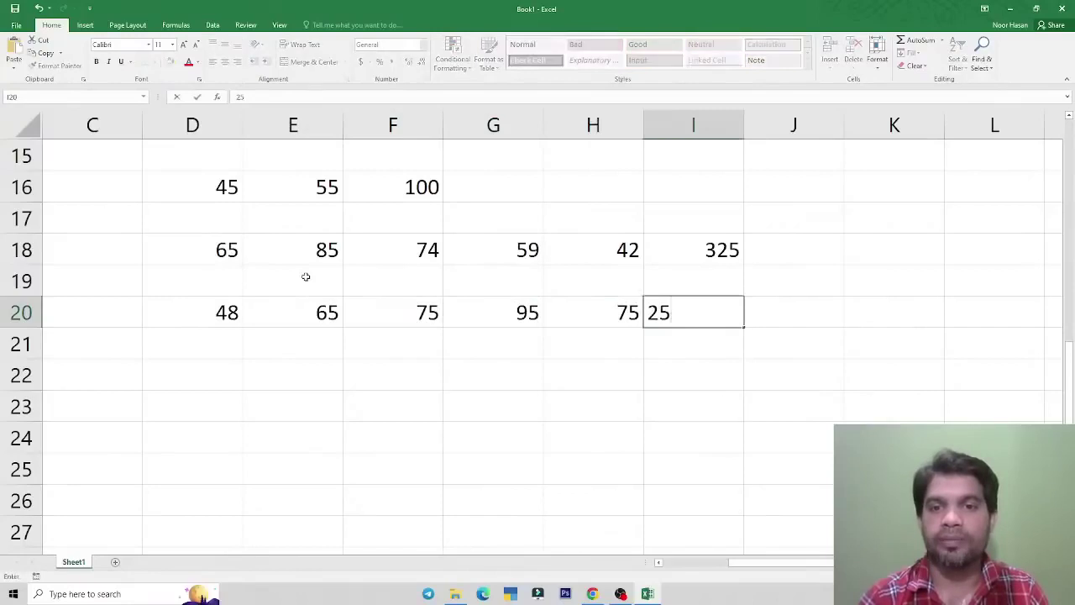
pyautogui.press('Tab')
pyautogui.write('62')
pyautogui.press('Tab')
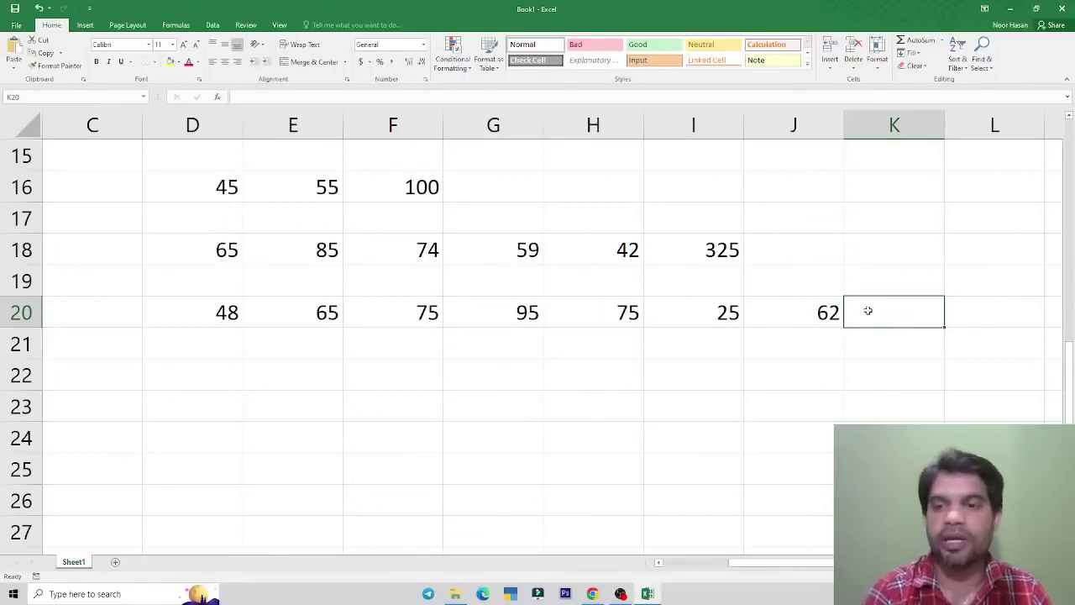
# - Total D20:J20 in cell K20 with AutoSum, and reselect the cell to show its SUM formula
pyautogui.press('alt')
pyautogui.press('alt')
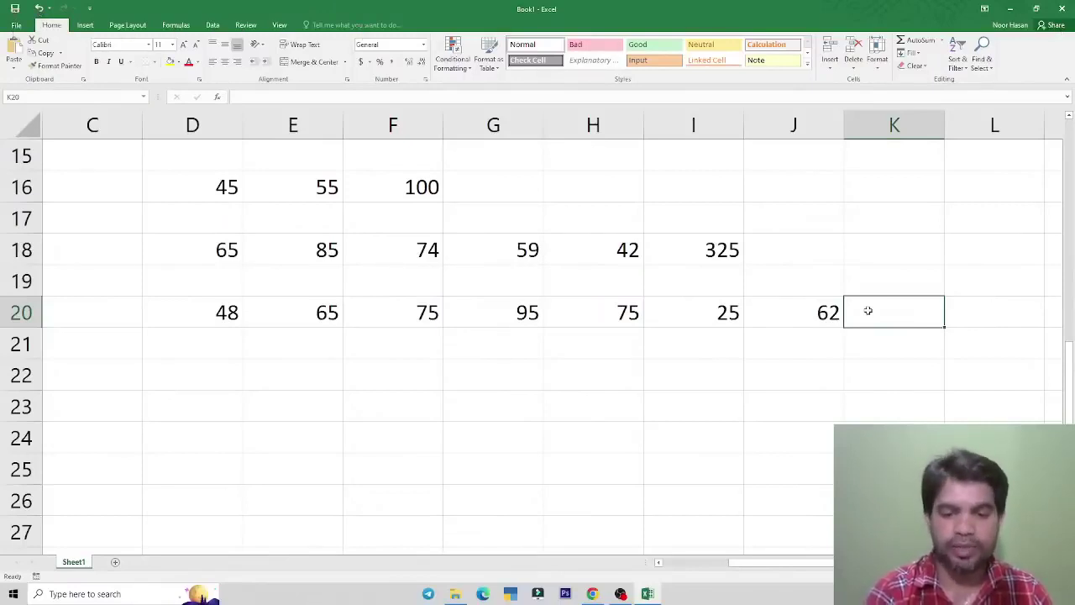
pyautogui.hotkey('alt', '=')
pyautogui.press('Return')
pyautogui.press('Up')
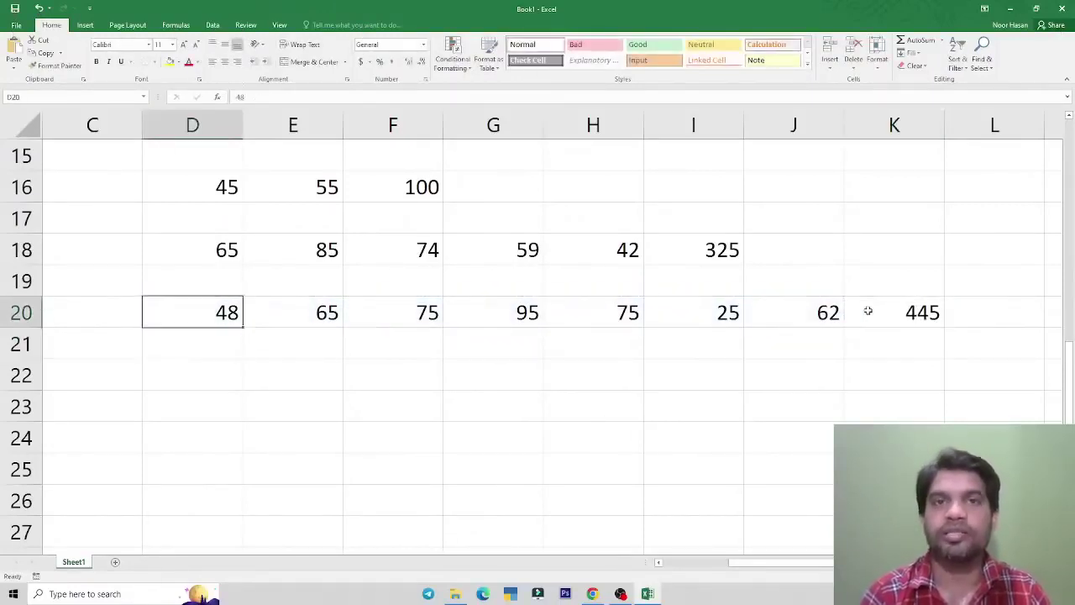
pyautogui.press('Right')
pyautogui.press('Left')
pyautogui.press('Right')
pyautogui.click(868, 311)
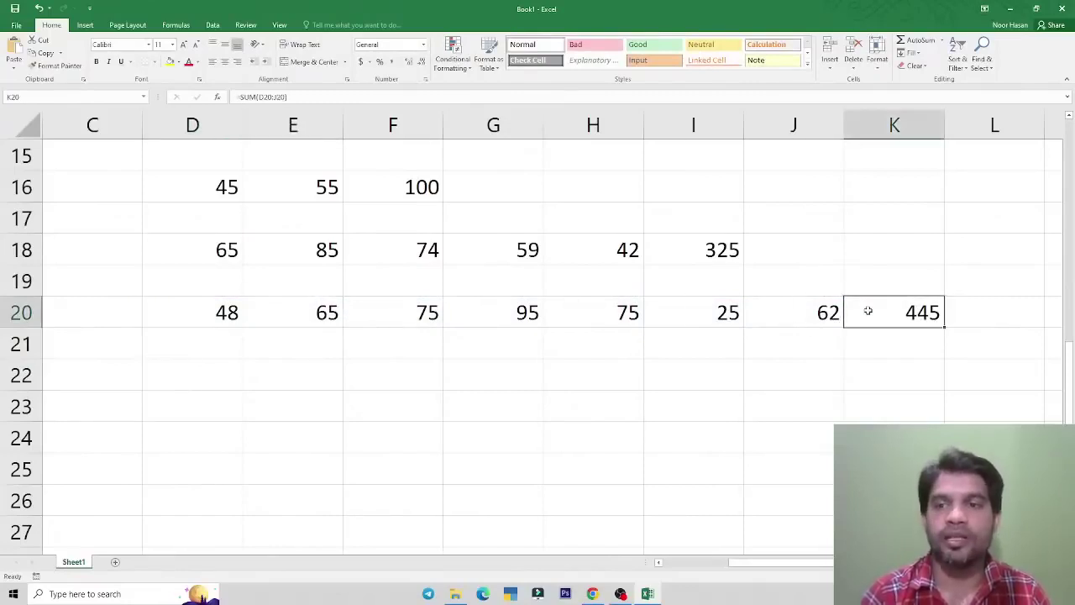
# - Clear cell K20 and begin a new formula there with an equals sign
pyautogui.press('Delete')
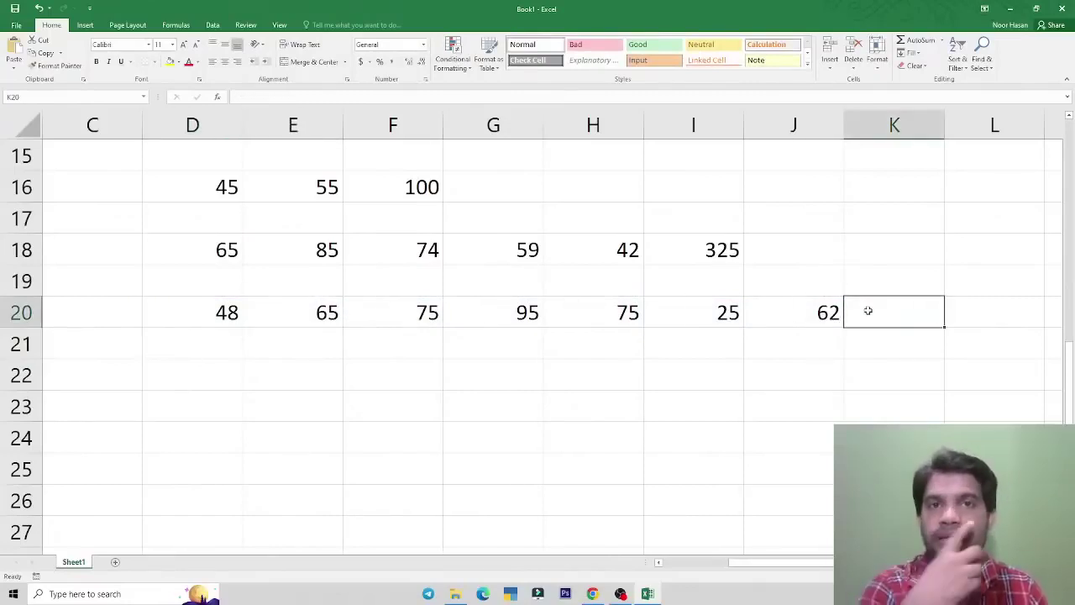
pyautogui.write('=')
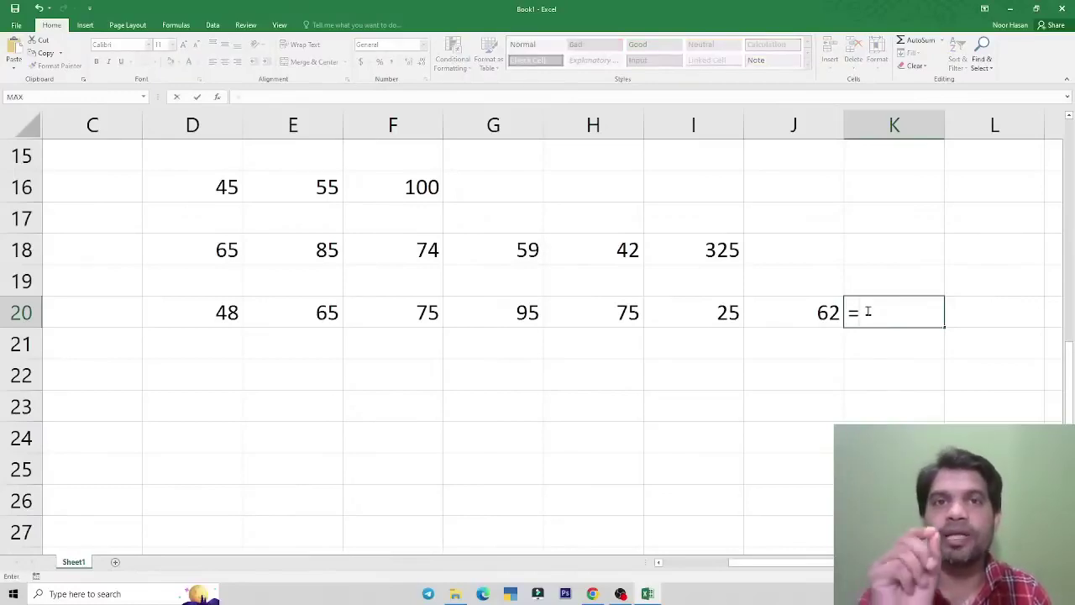
# - Complete the formula in K20 as a SUM of the range D20:J20
pyautogui.write('sum')
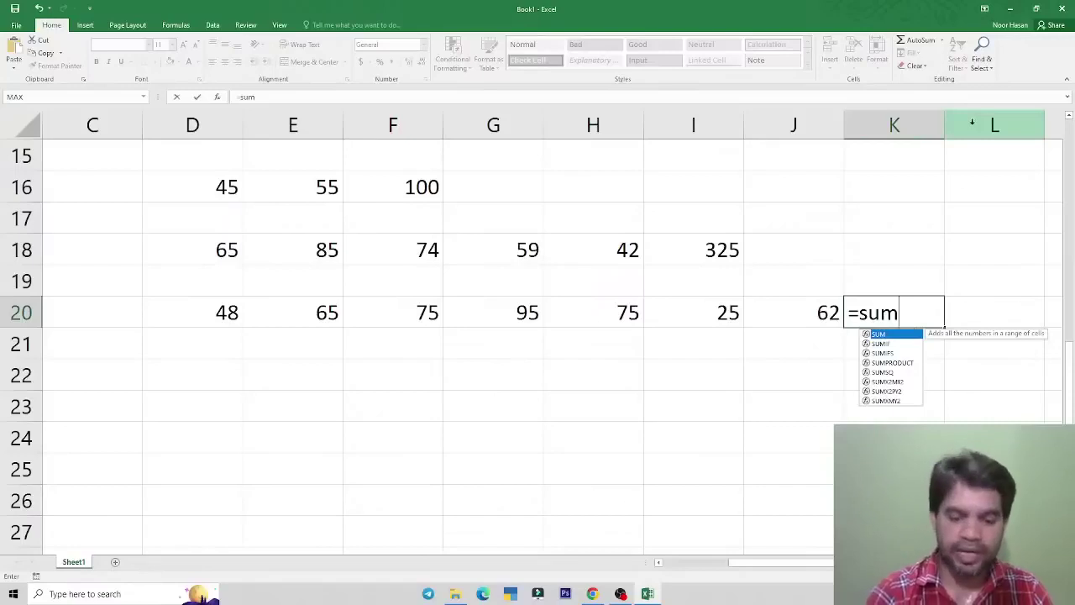
pyautogui.write('(')
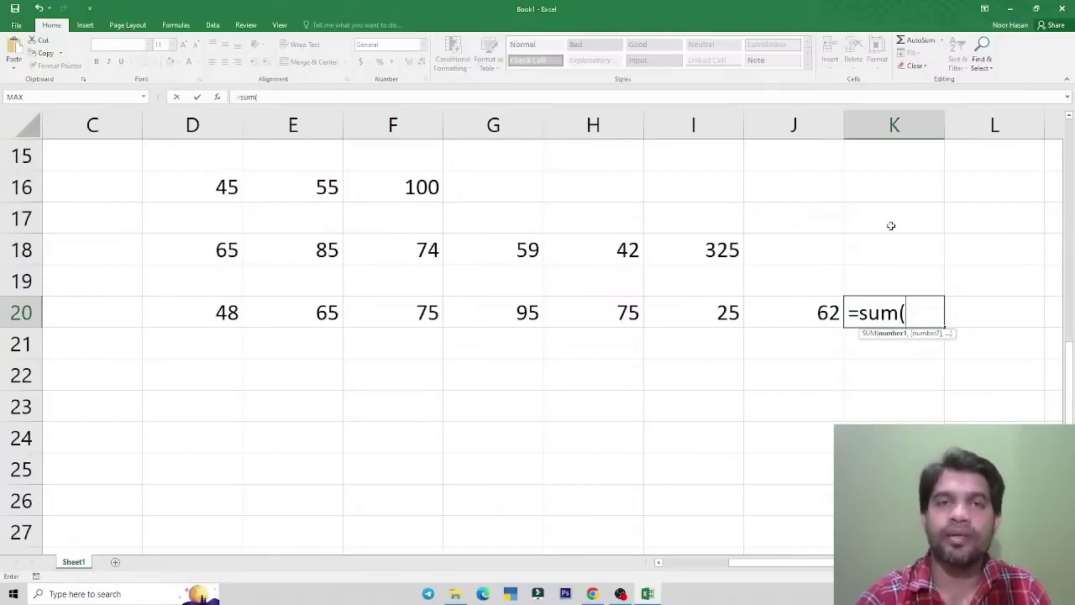
pyautogui.press('Left')
pyautogui.press('Left')
pyautogui.press('Left')
pyautogui.press('Left')
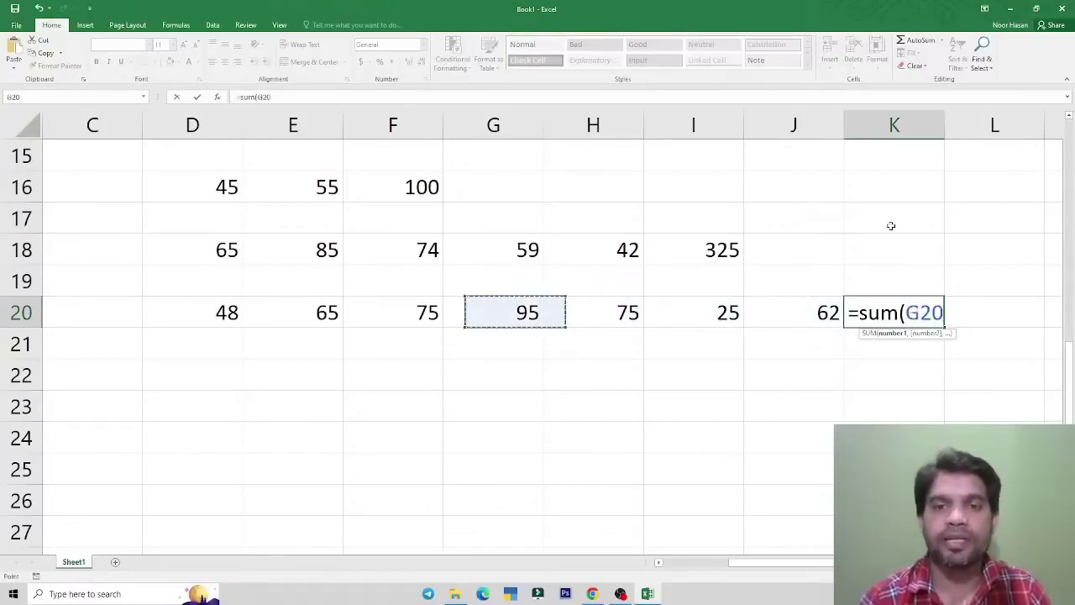
pyautogui.press('Left')
pyautogui.press('Left')
pyautogui.press('Left')
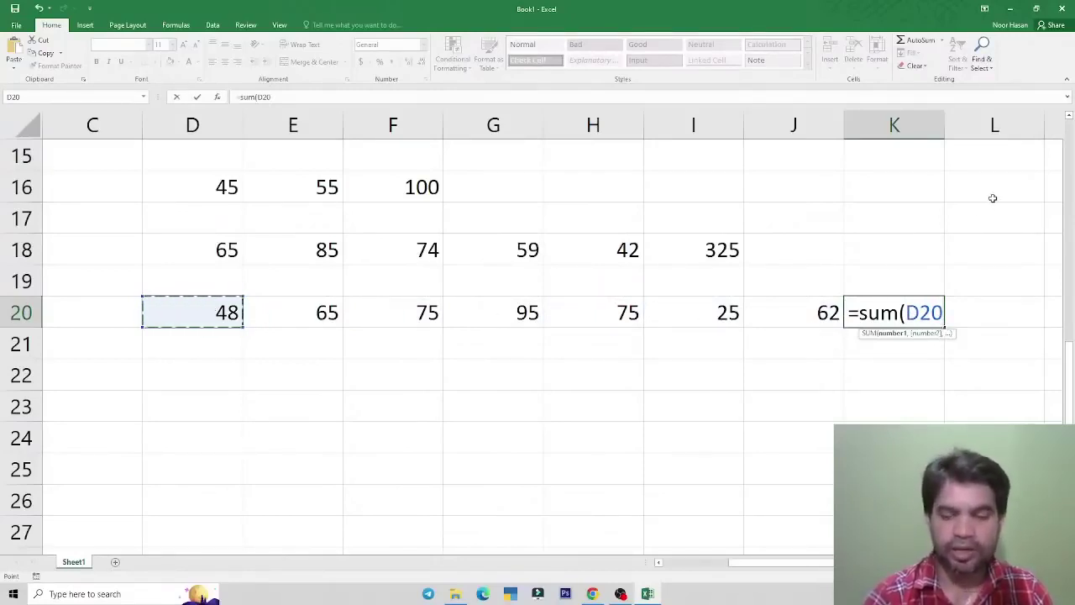
pyautogui.write(':D20')
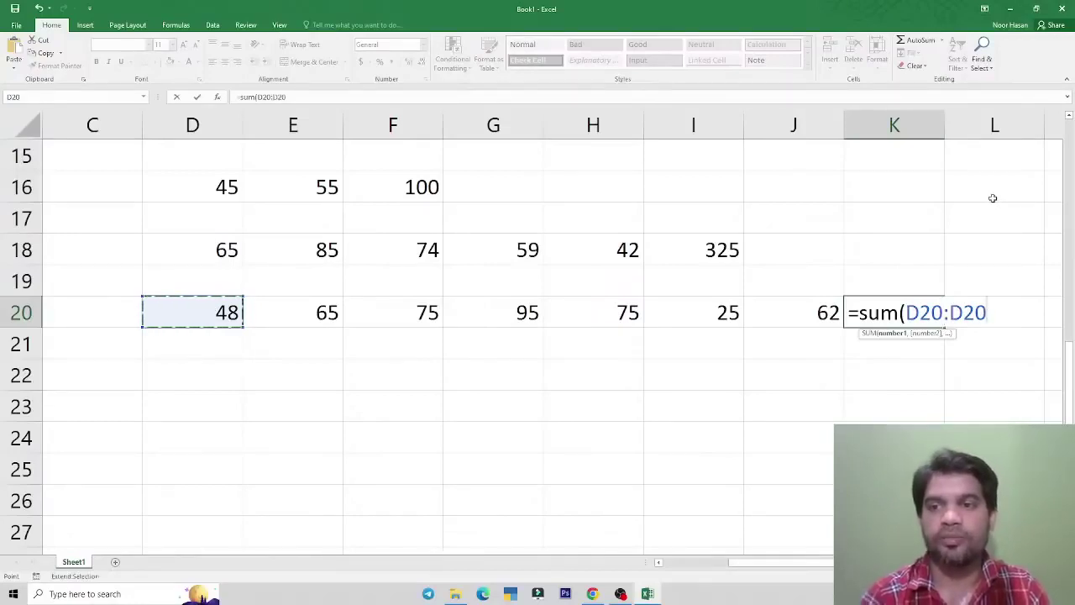
pyautogui.press('BackSpace')
pyautogui.press('BackSpace')
pyautogui.press('BackSpace')
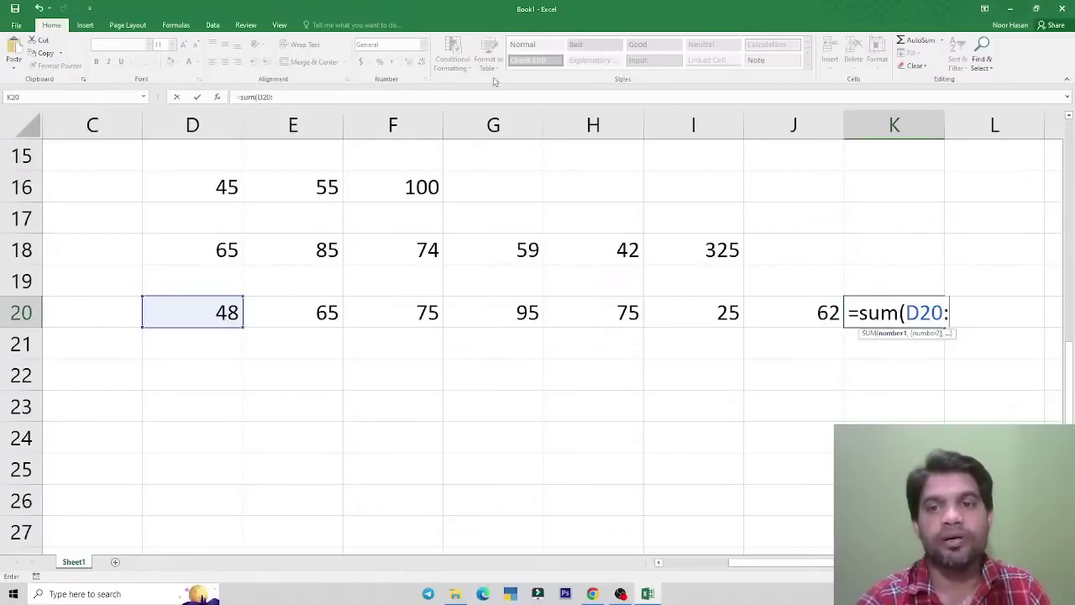
pyautogui.click(795, 309)
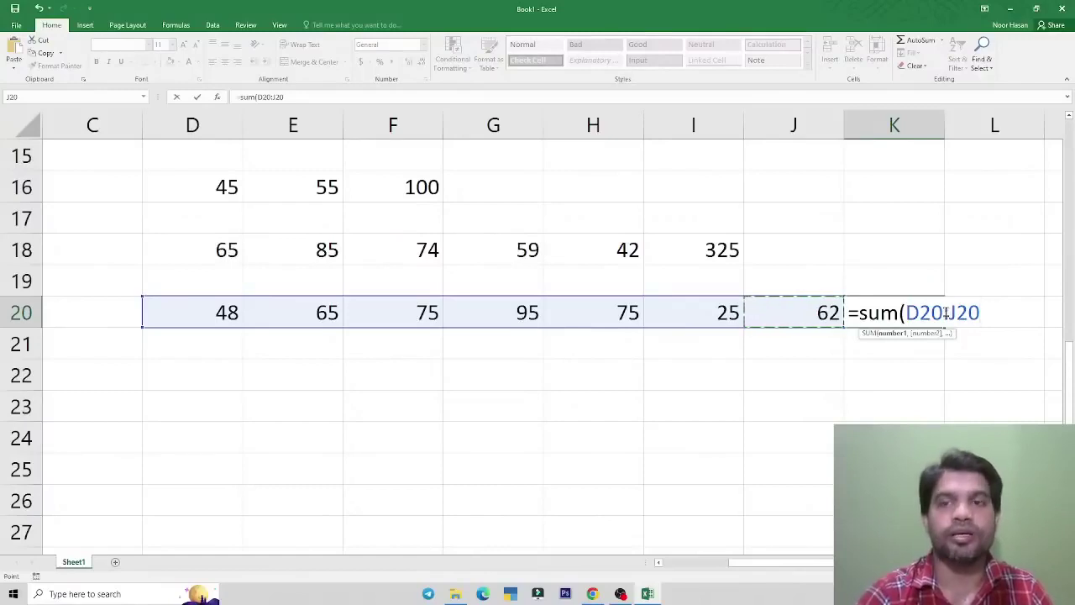
pyautogui.write(')')
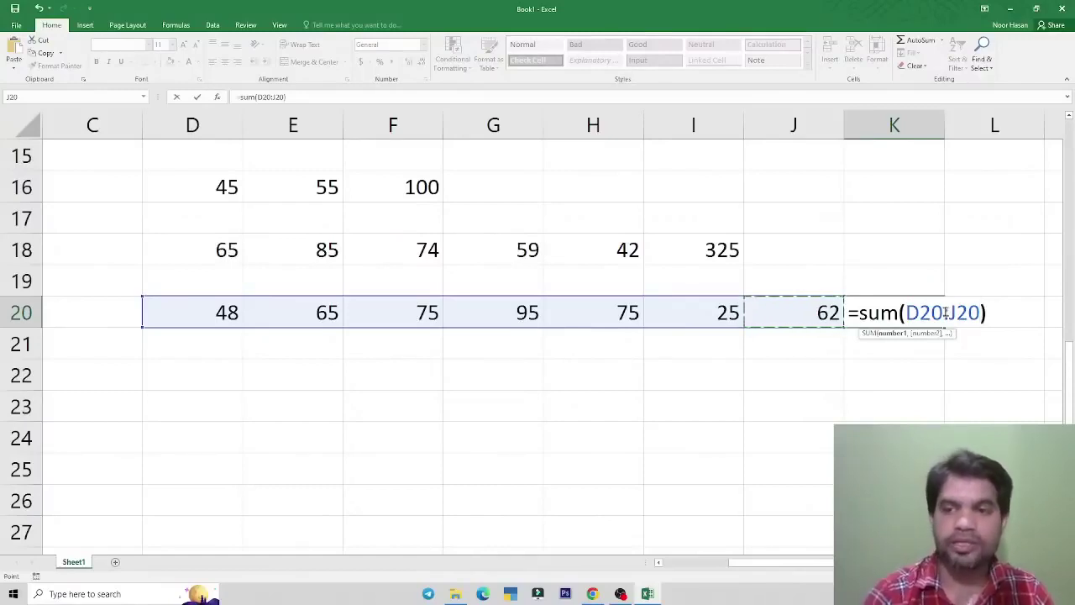
pyautogui.press('Return')
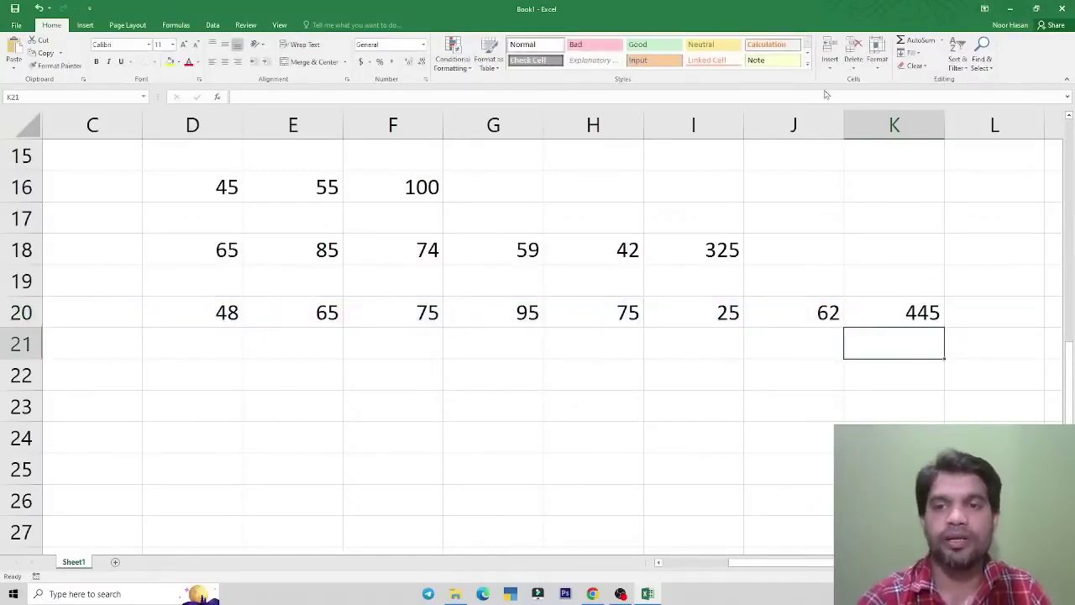
pyautogui.click(926, 323)
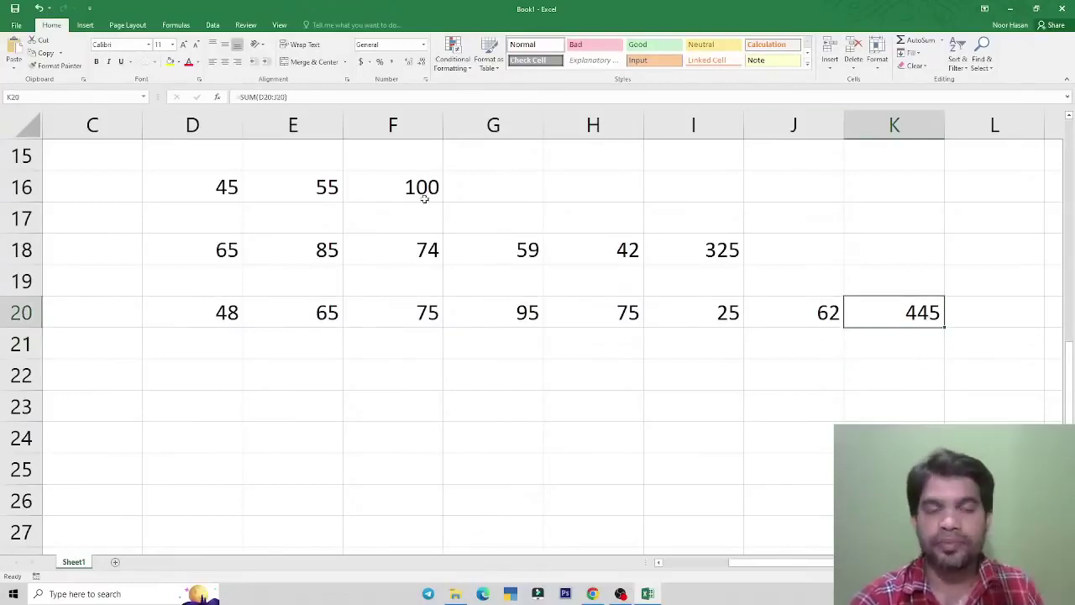
pyautogui.click(429, 313)
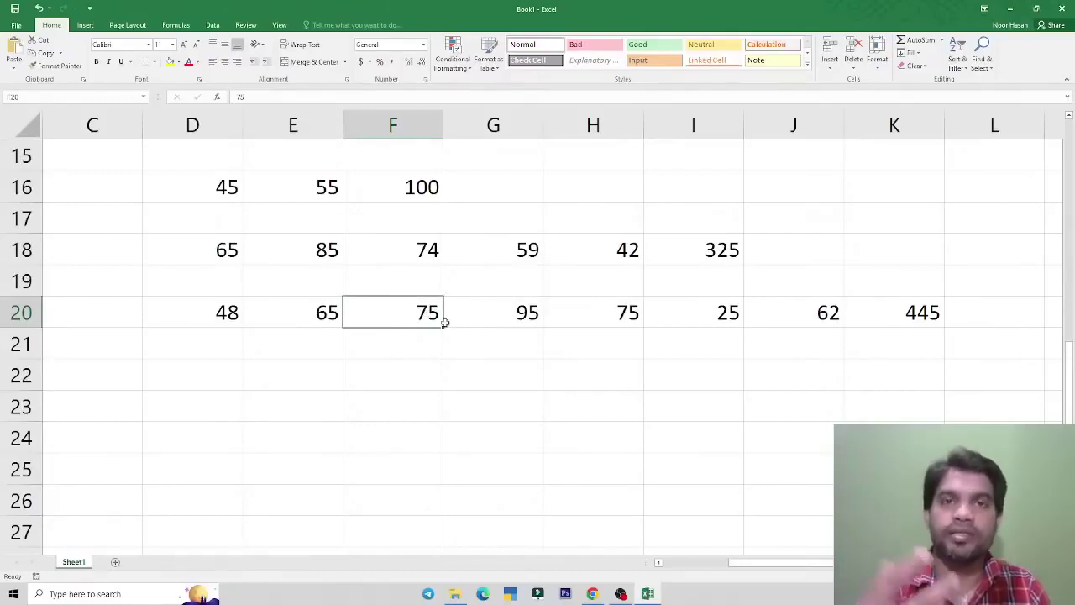
pyautogui.click(507, 313)
pyautogui.click(653, 313)
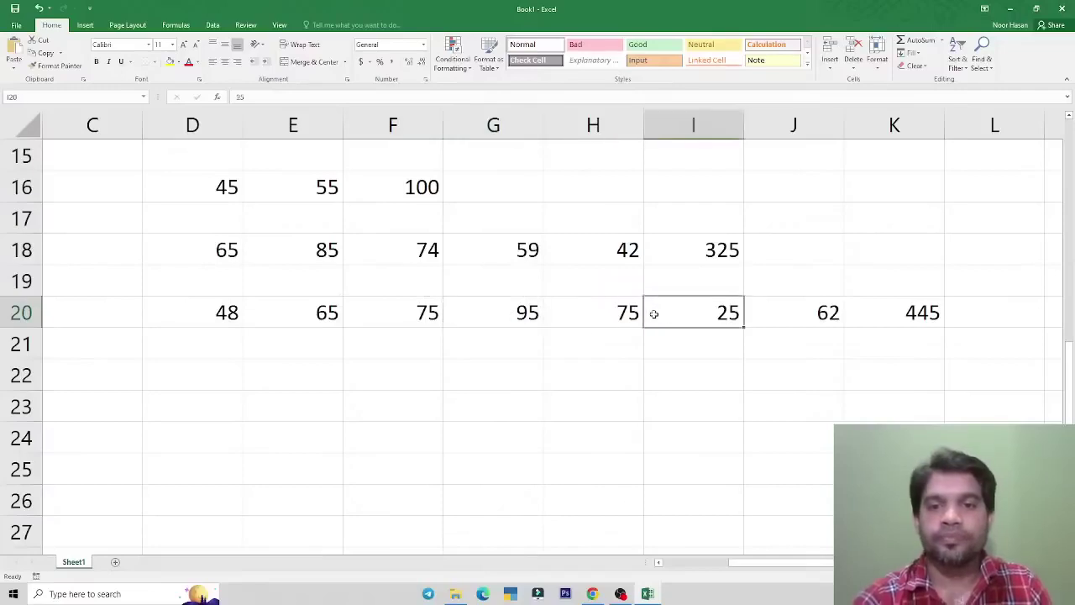
pyautogui.click(424, 319)
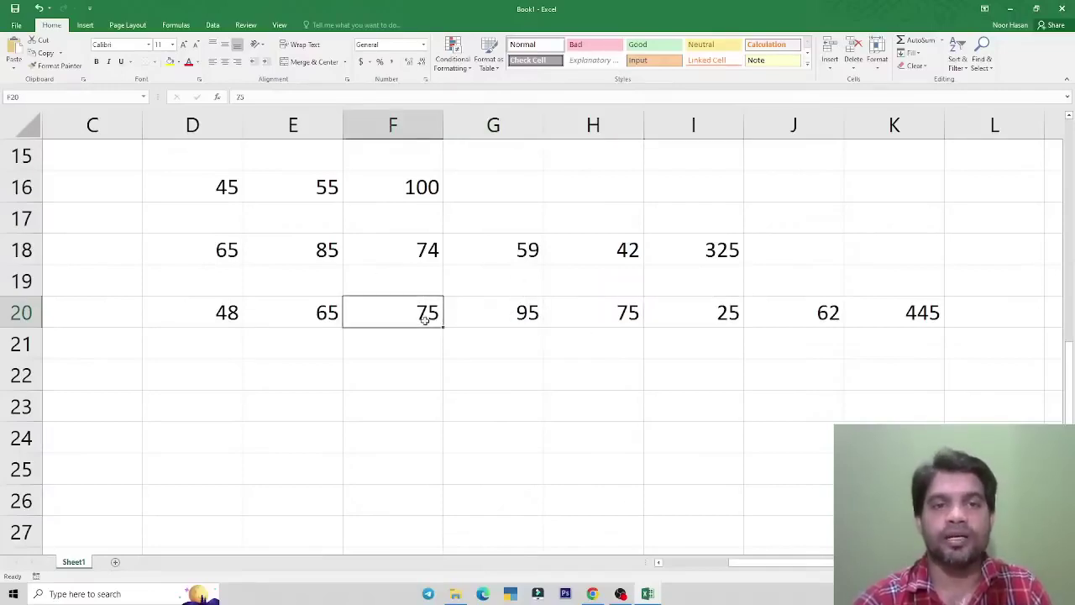
# - Enter the subtraction example values 48 in D24 and 40 in E24
pyautogui.scroll(-2, 408, 269)
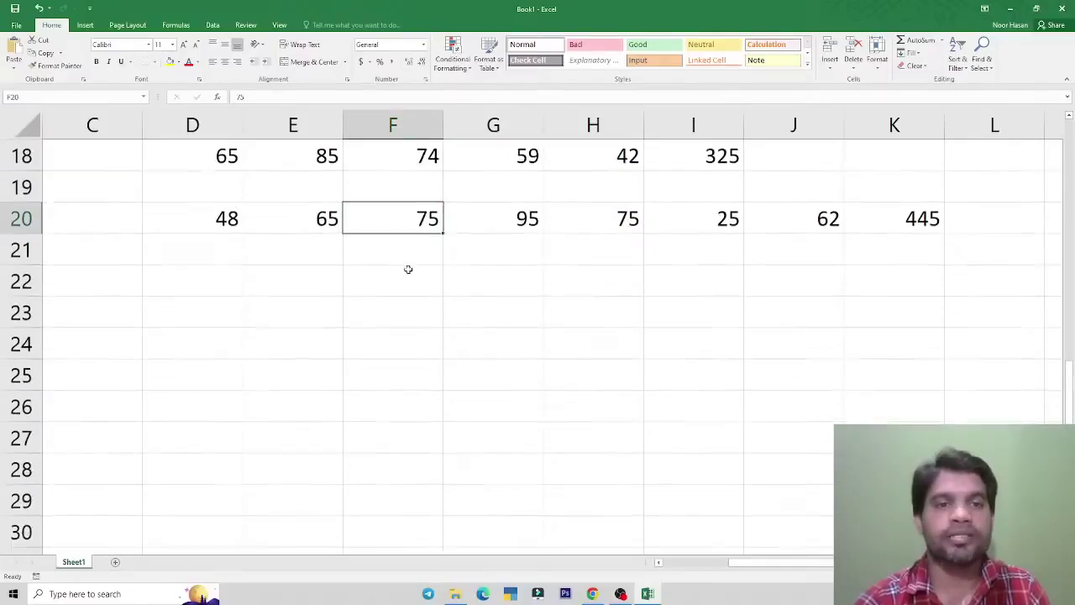
pyautogui.click(230, 241)
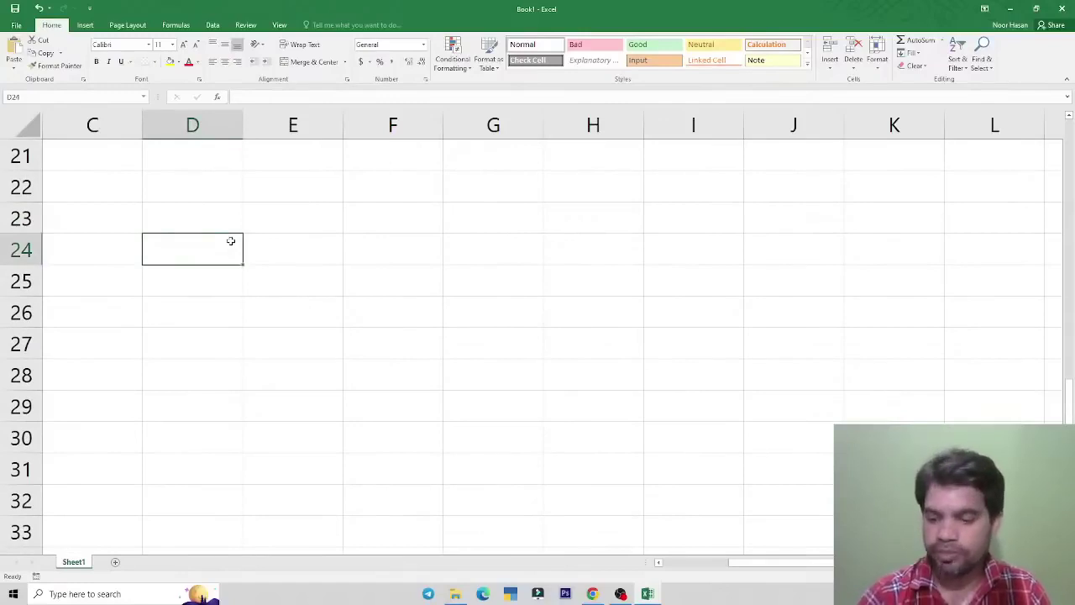
pyautogui.write('48')
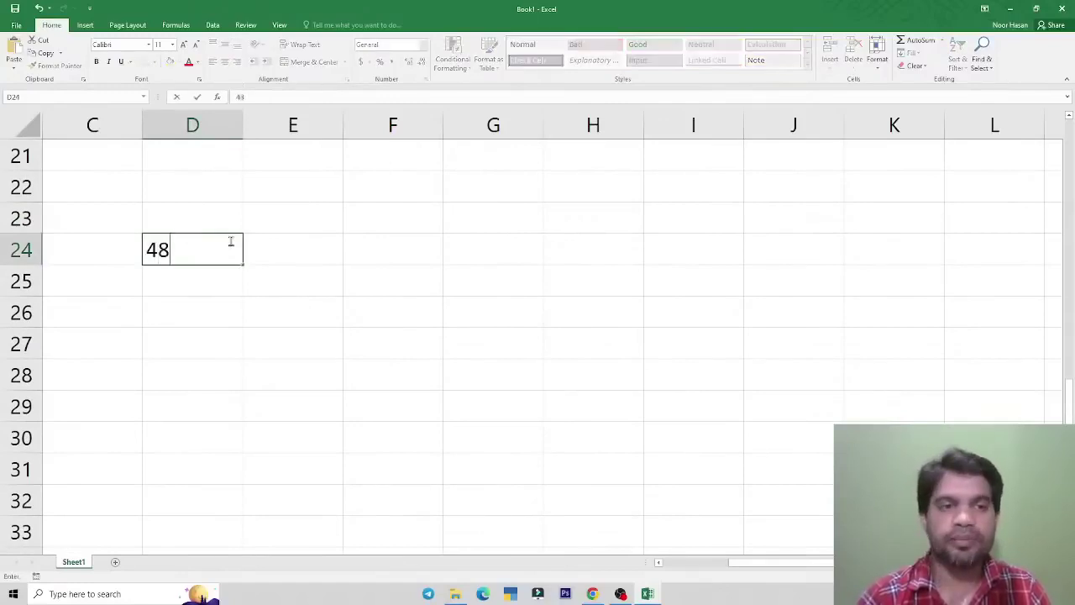
pyautogui.press('Tab')
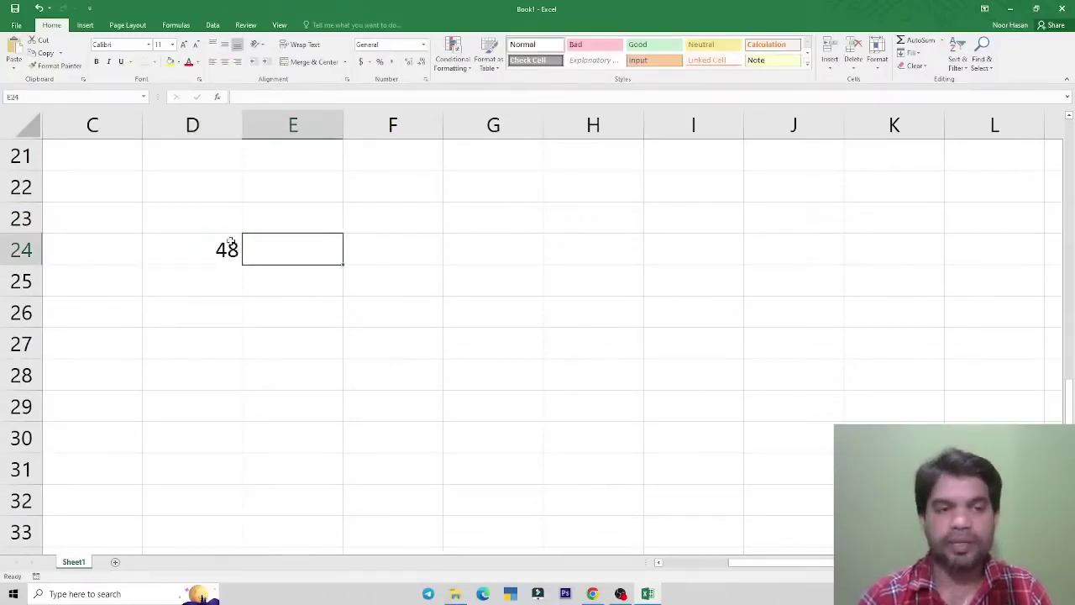
pyautogui.write('40')
pyautogui.press('Tab')
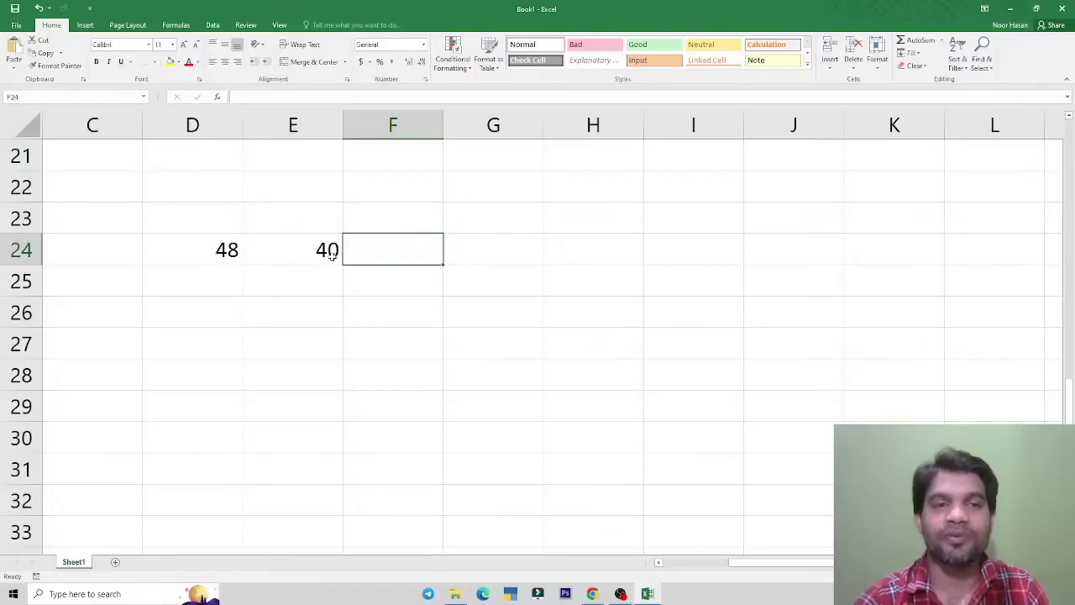
# - Enter a formula in F24 that subtracts E24 from D24
pyautogui.write('=')
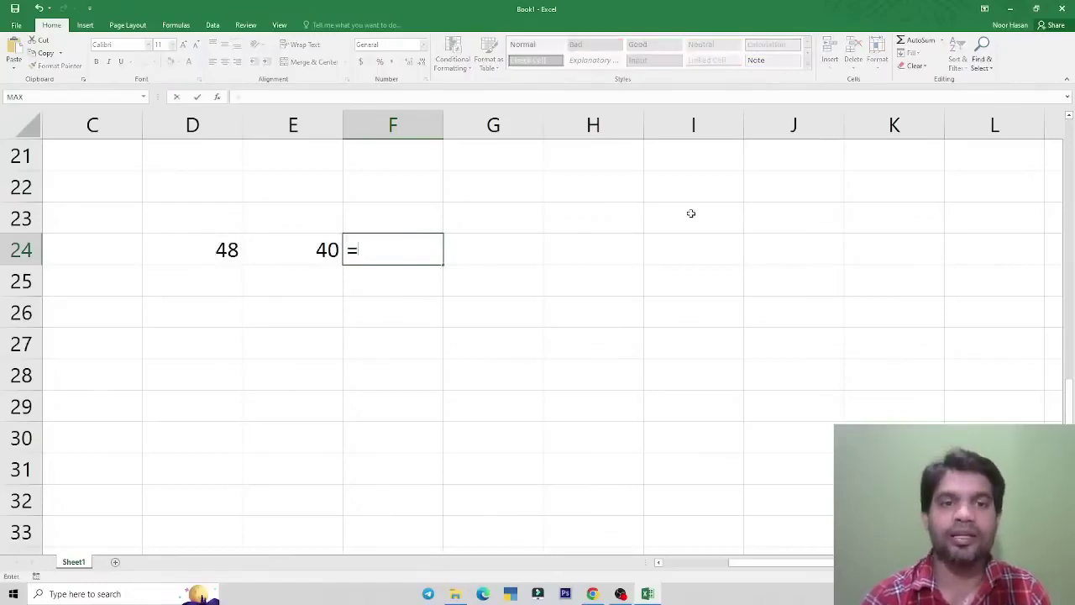
pyautogui.press('Left')
pyautogui.press('Left')
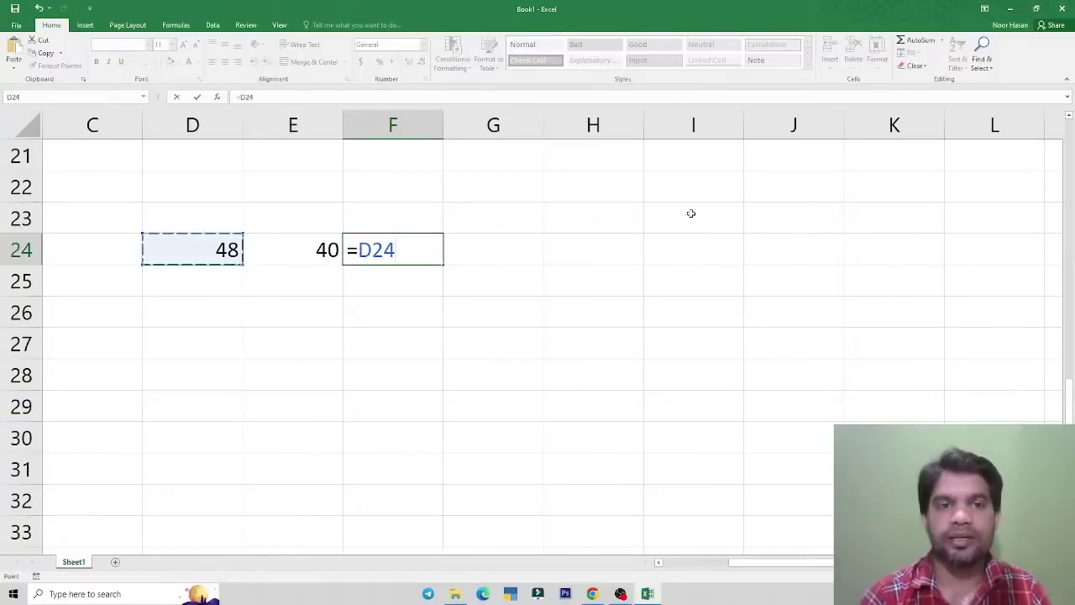
pyautogui.write('-')
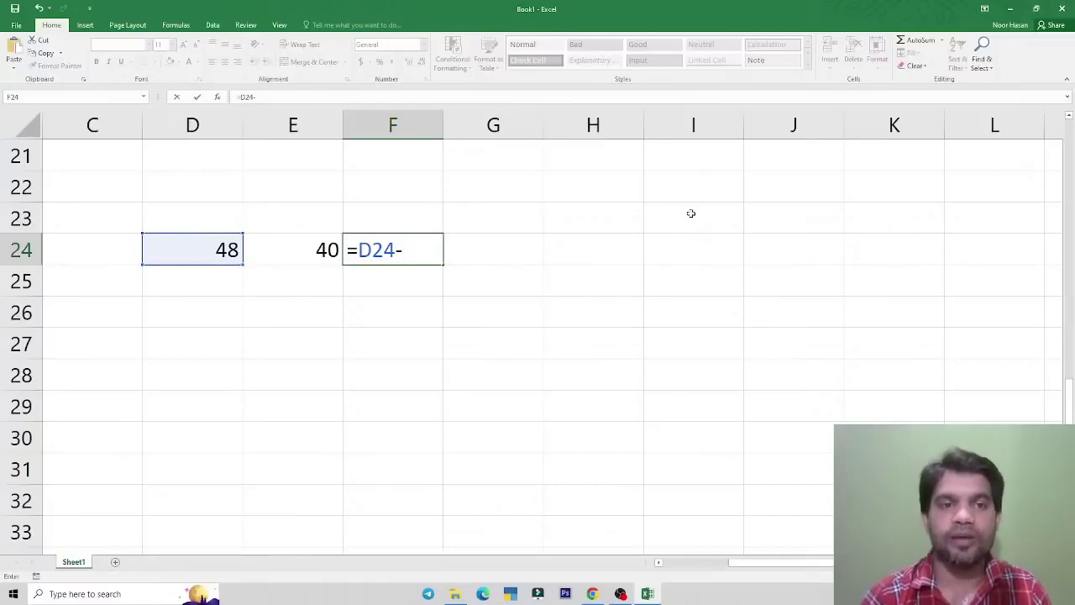
pyautogui.press('Left')
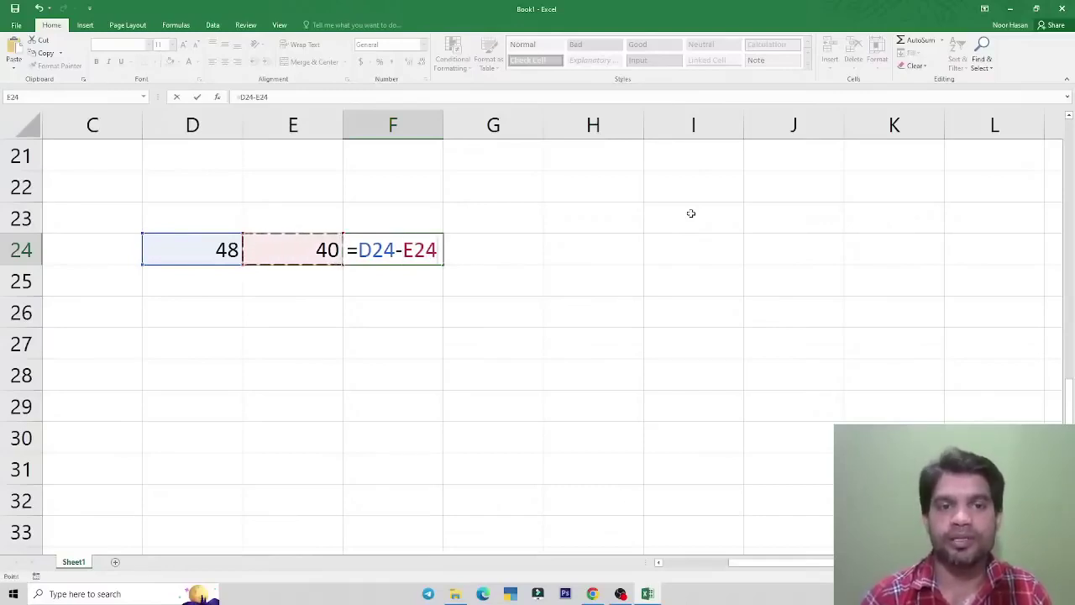
pyautogui.press('Return')
pyautogui.press('Up')
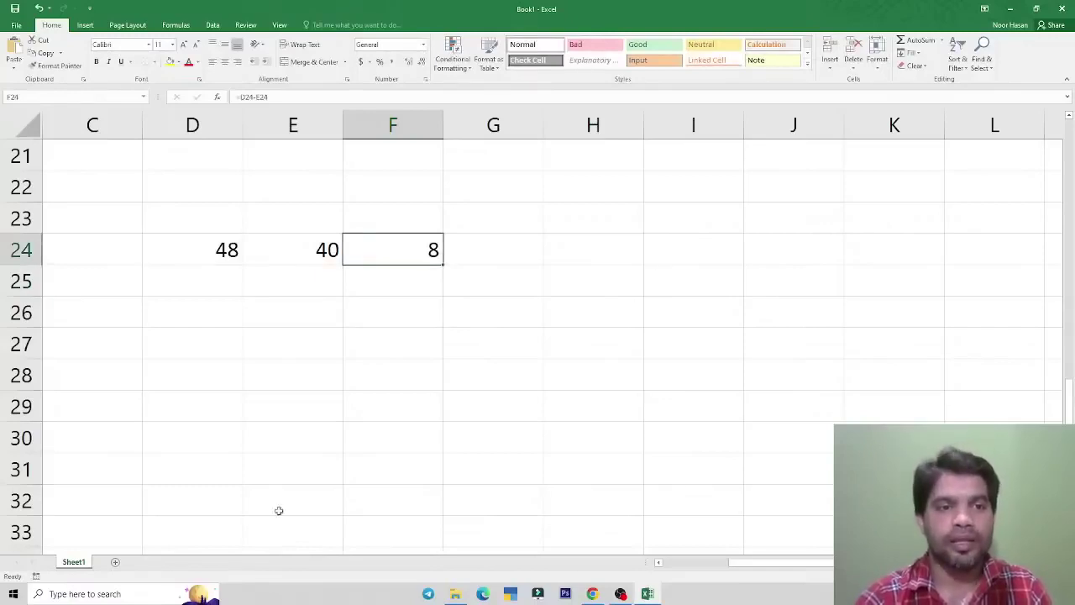
# - Enter the multiplication example values 5 in D26 and 6 in E26
pyautogui.click(205, 336)
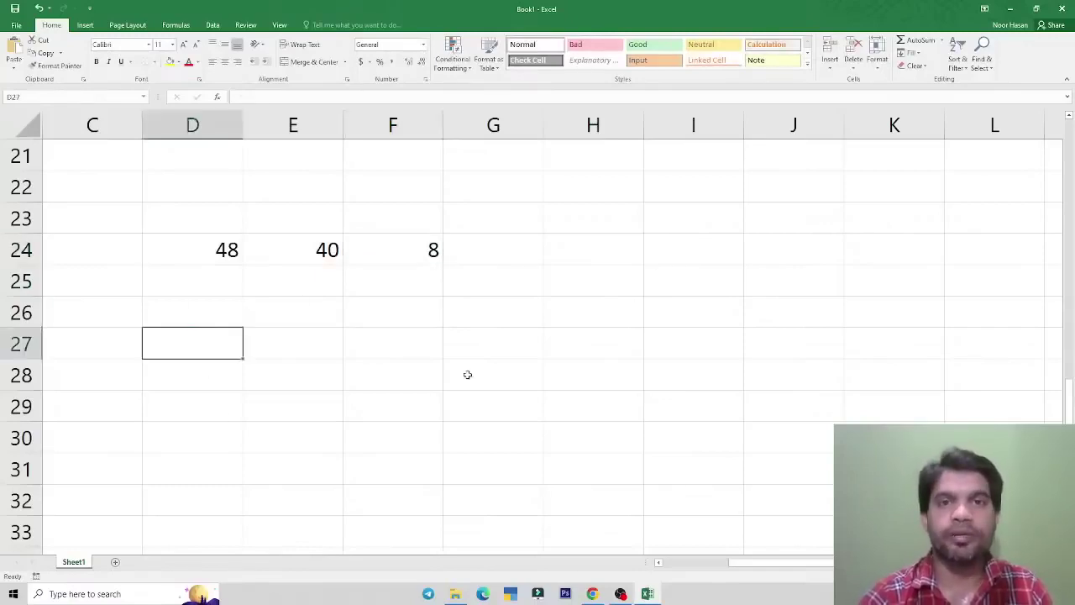
pyautogui.press('Up')
pyautogui.press('Down')
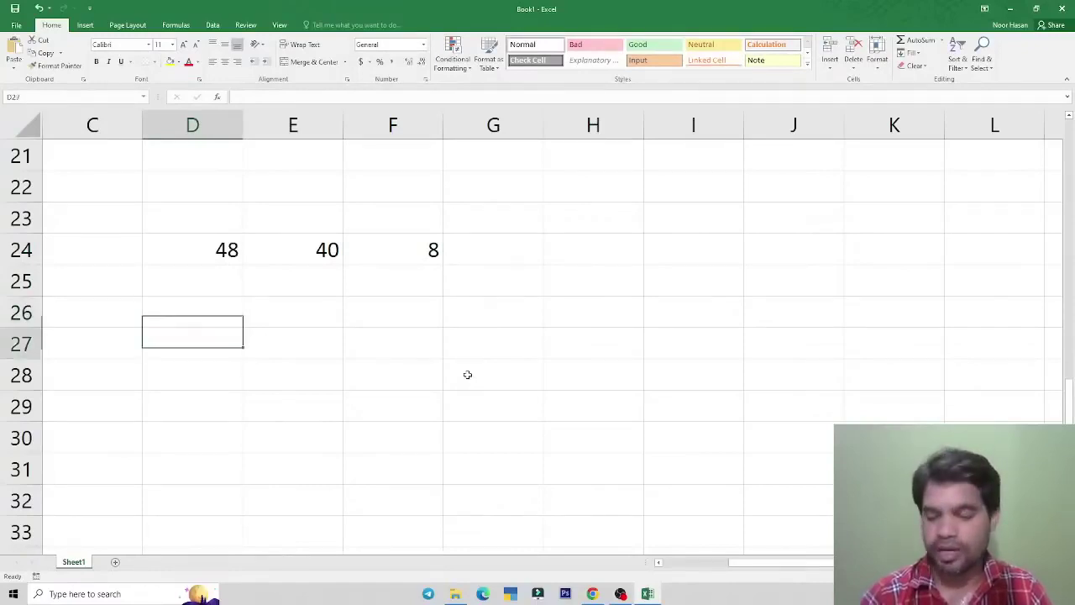
pyautogui.press('Up')
pyautogui.write('5')
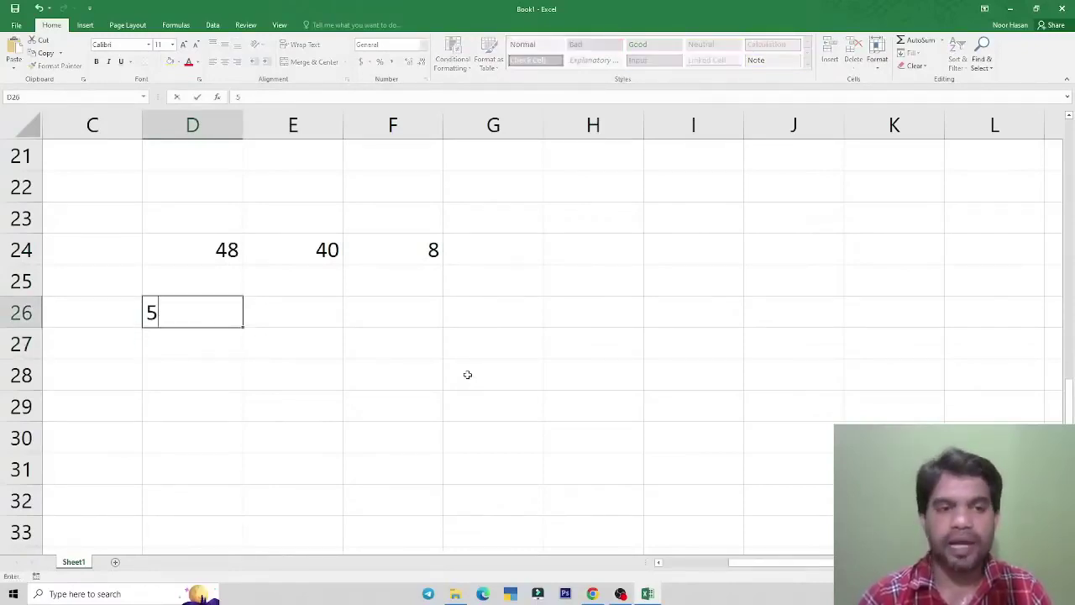
pyautogui.press('Tab')
pyautogui.write('6')
pyautogui.press('Tab')
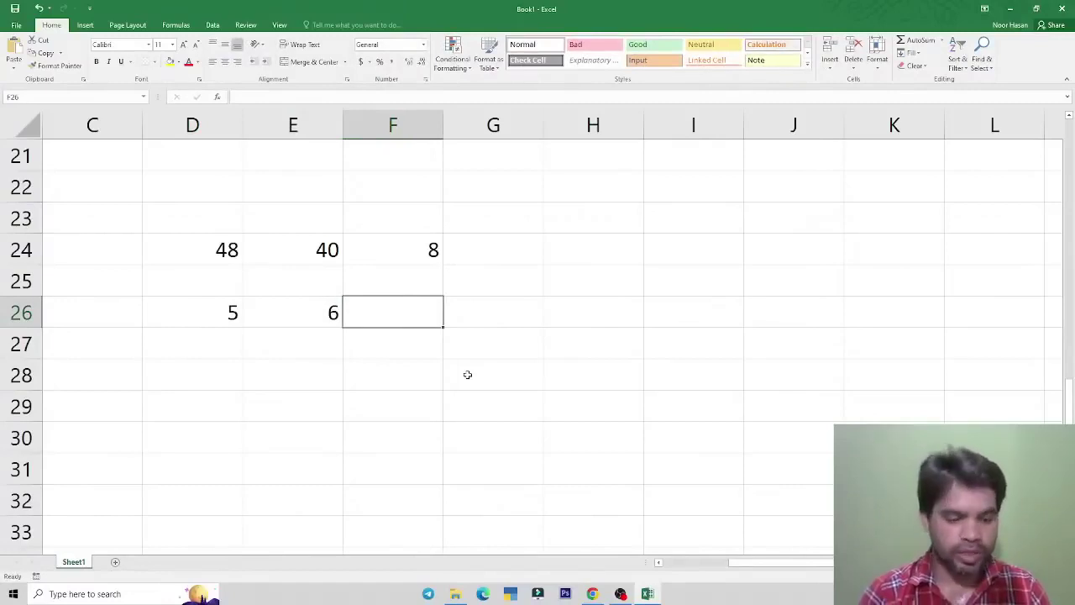
# - Open the Windows On-Screen Keyboard (osk) to examine its keys, and close it again
pyautogui.press('super')
pyautogui.write('osk')
pyautogui.press('Return')
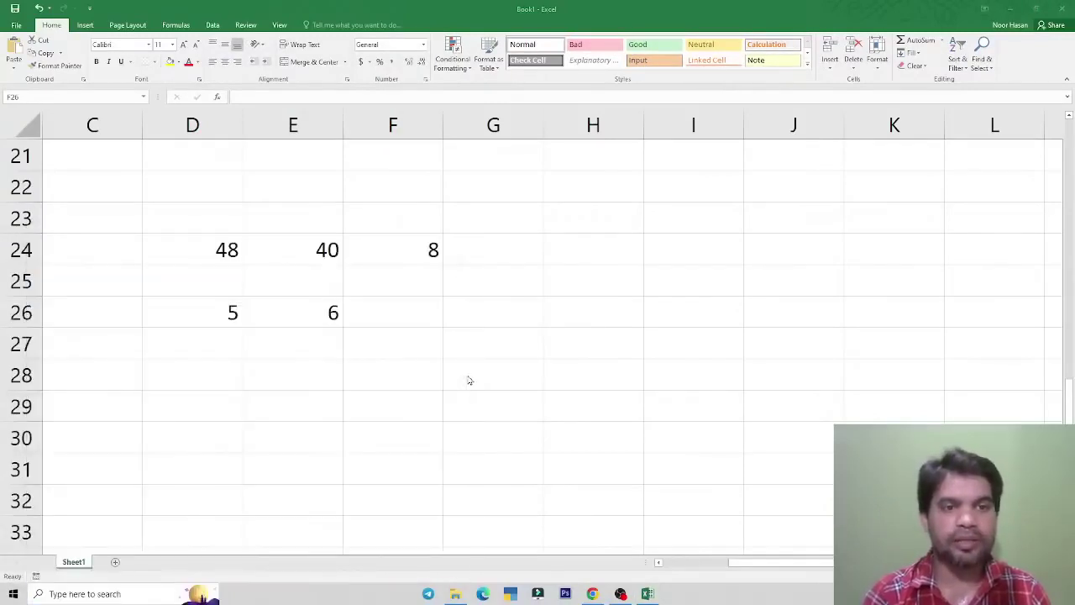
pyautogui.moveTo(434, 363); pyautogui.dragTo(400, 373)
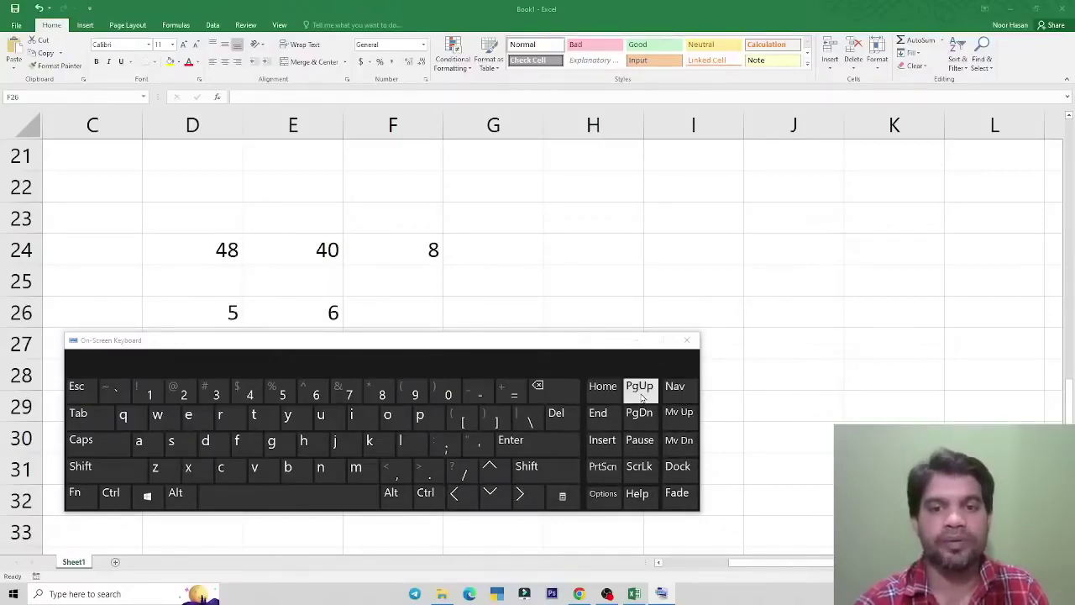
pyautogui.click(687, 340)
# - Enter a formula in F26 that multiplies D26 by E26
pyautogui.write('=')
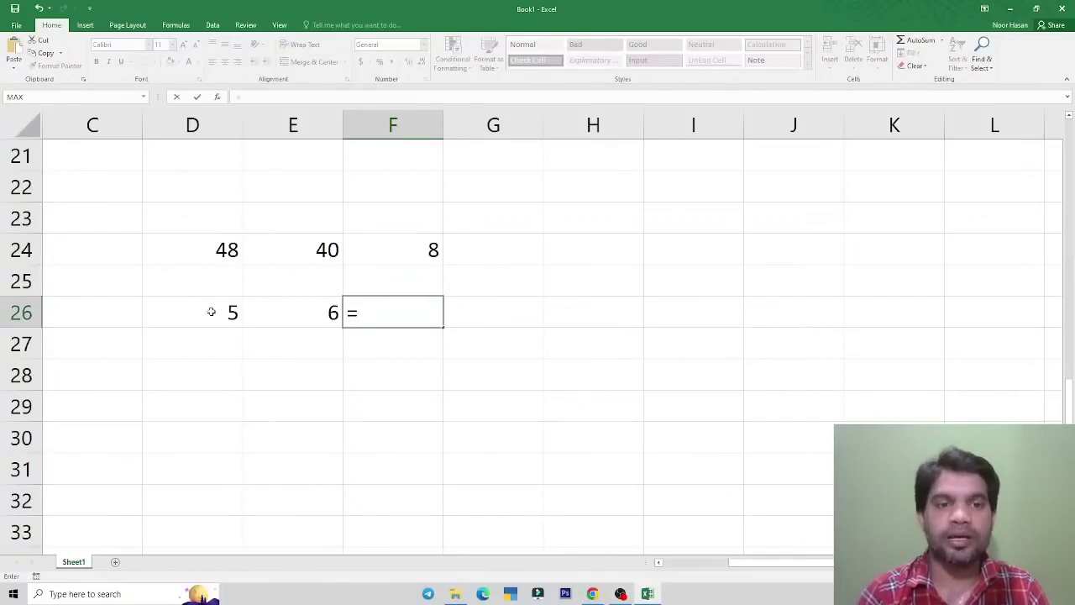
pyautogui.press('Left')
pyautogui.press('Left')
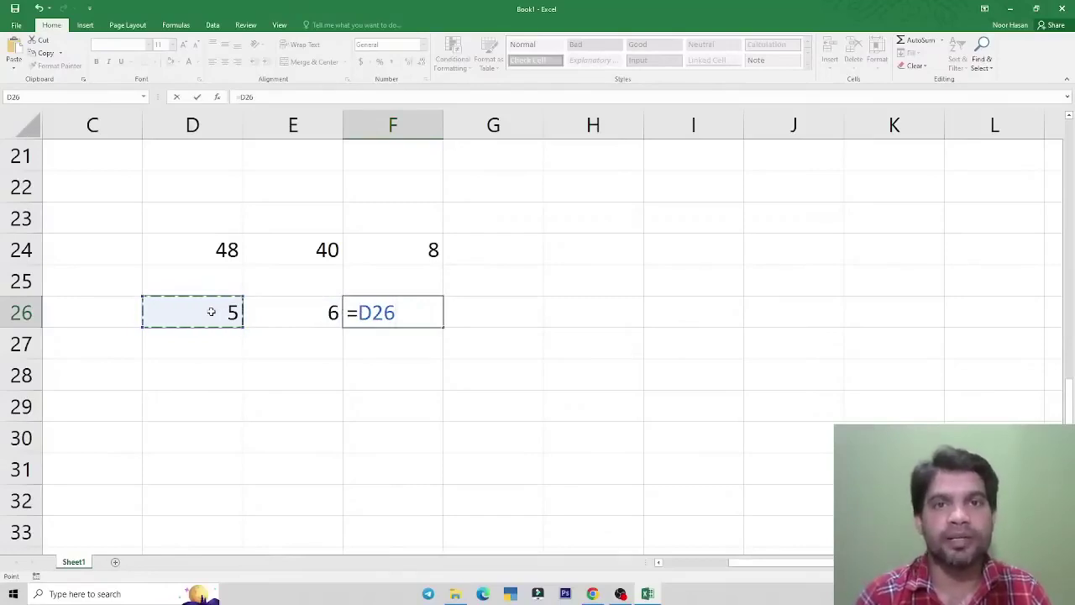
pyautogui.write('*')
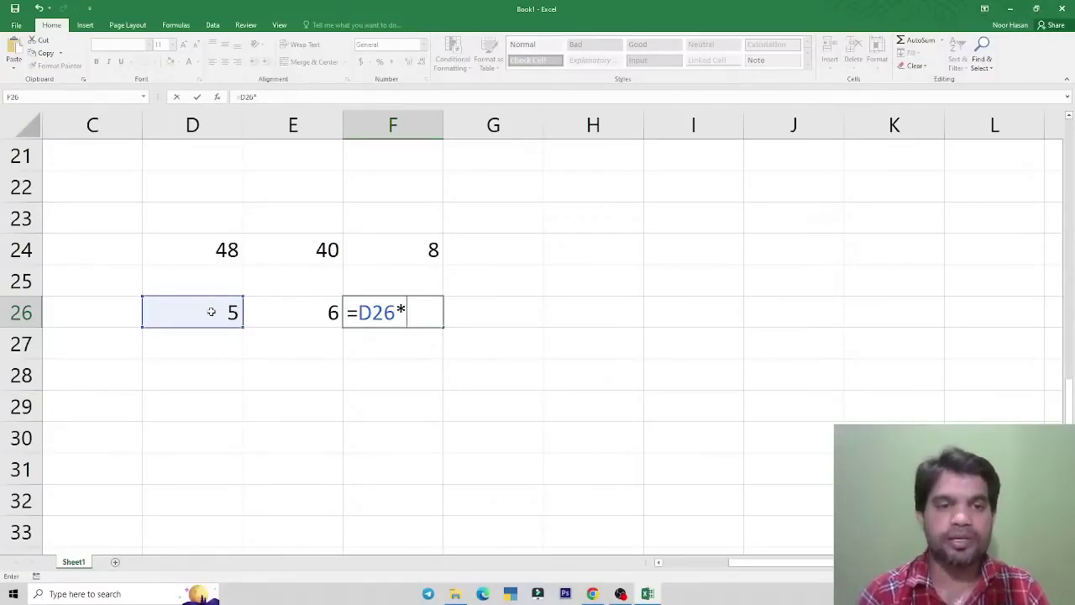
pyautogui.press('Left')
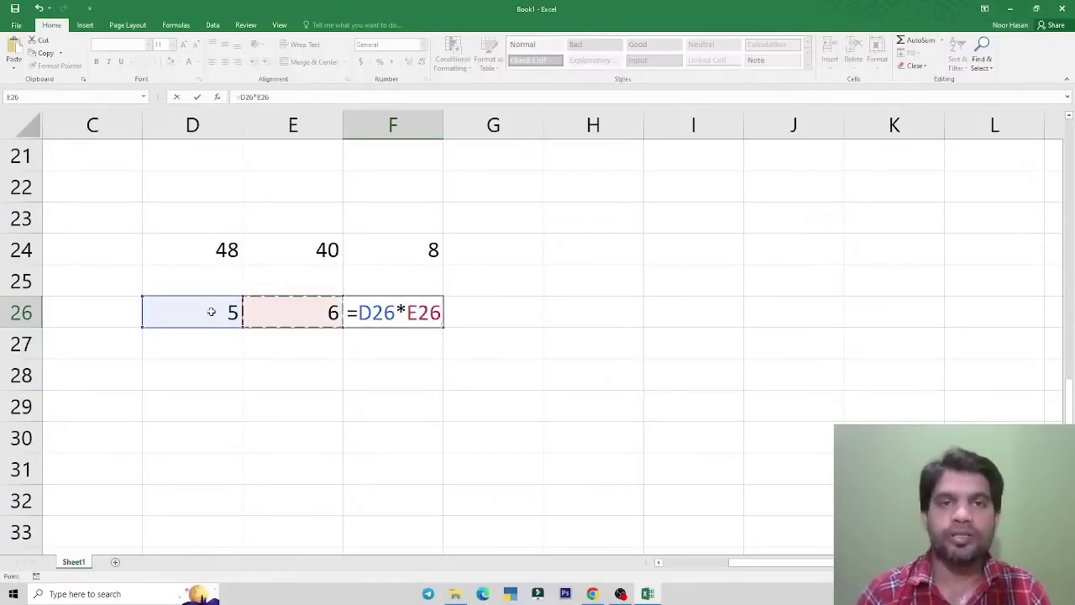
pyautogui.press('Return')
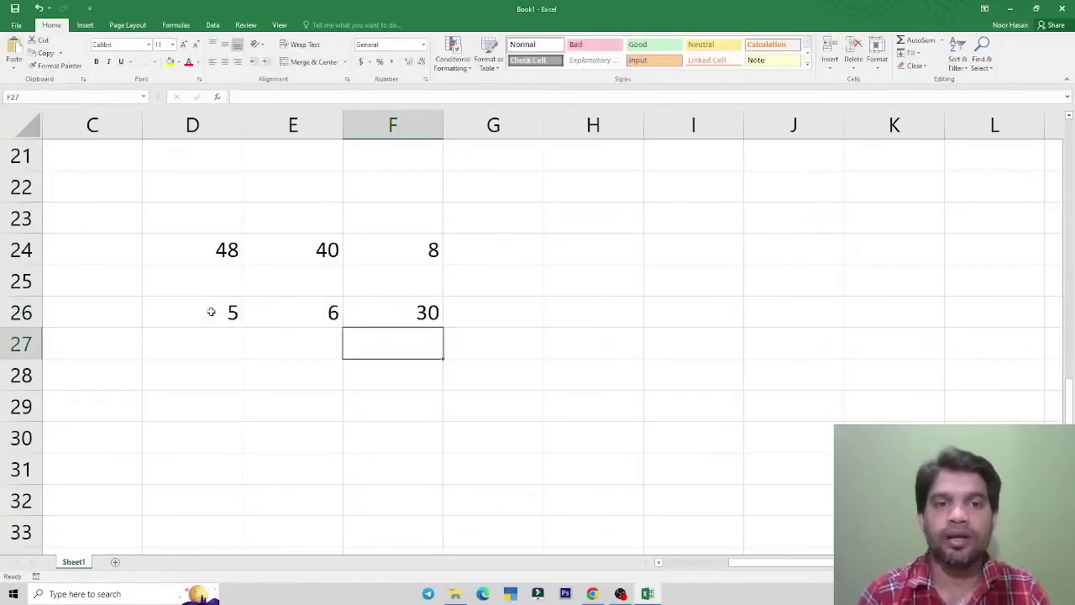
pyautogui.press('Up')
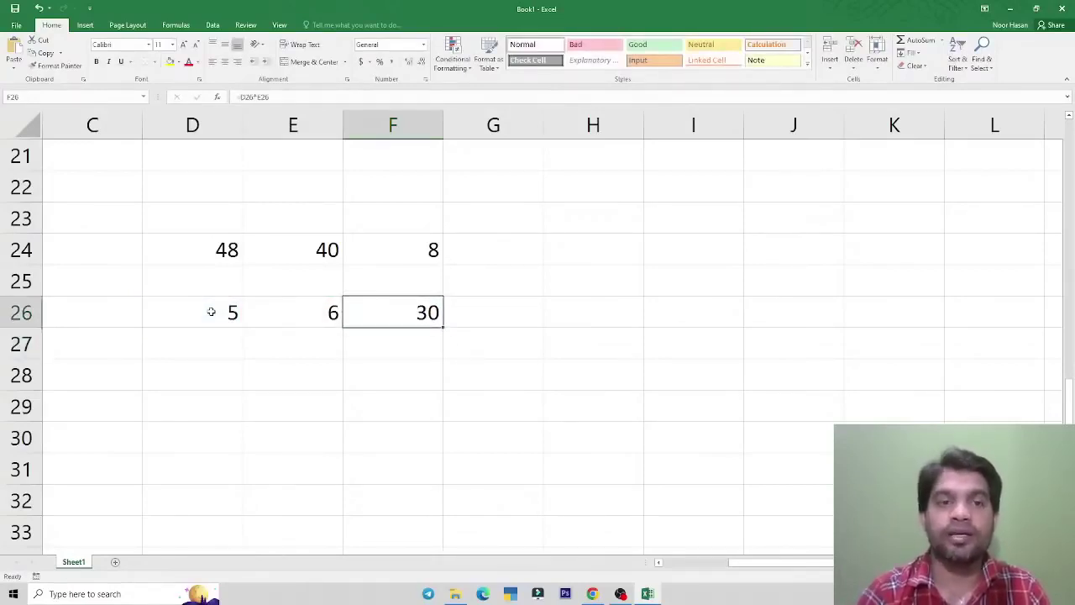
# - Display the multiplication formula in F26 to examine its cell references
pyautogui.press('Right')
pyautogui.press('Down')
pyautogui.press('Left')
pyautogui.press('Up')
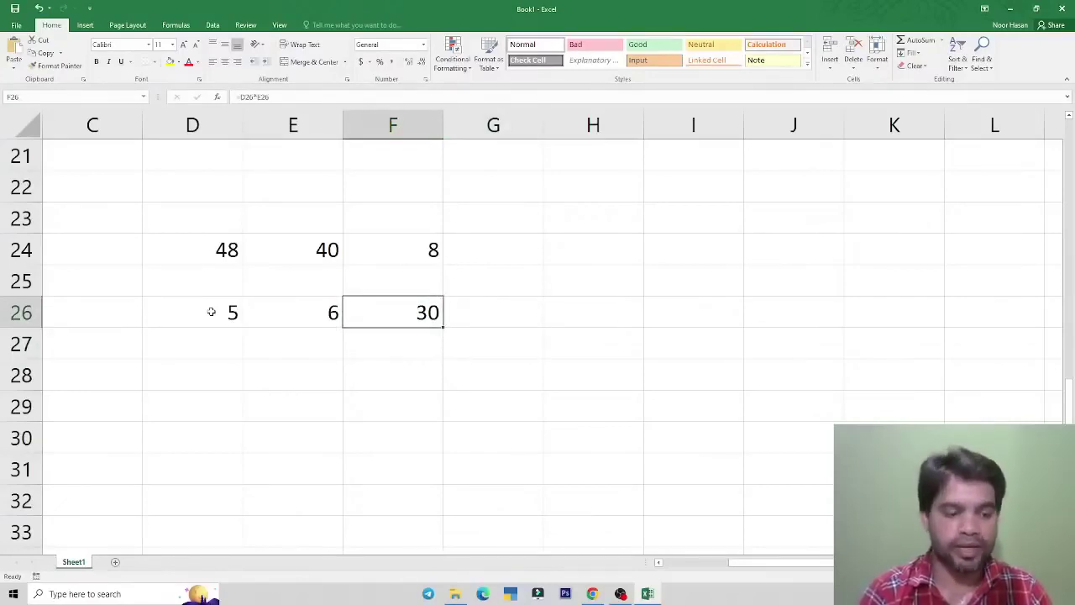
pyautogui.press('F2')
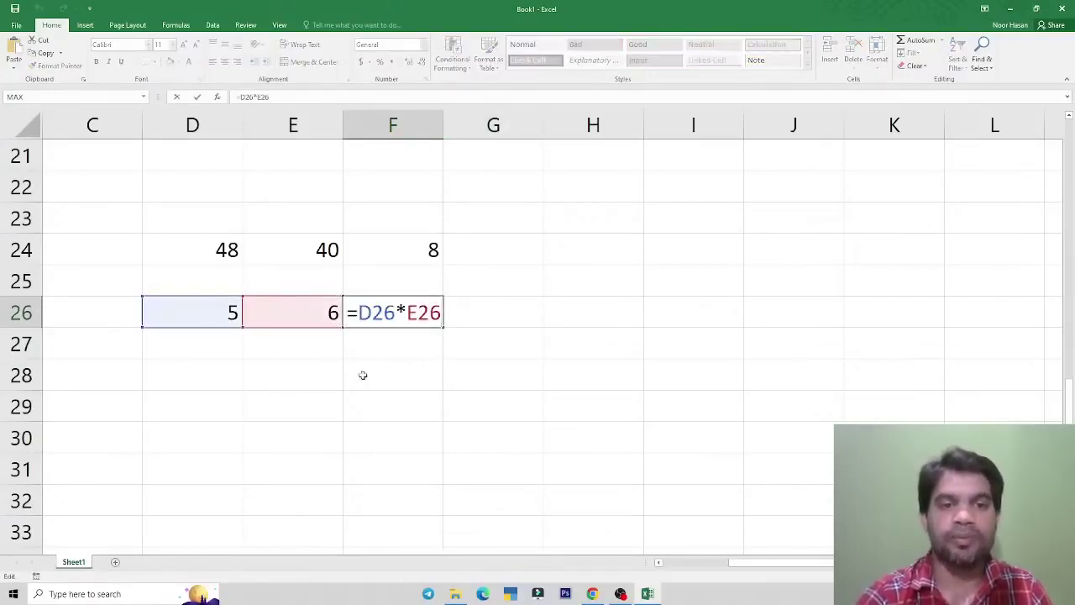
pyautogui.press('Escape')
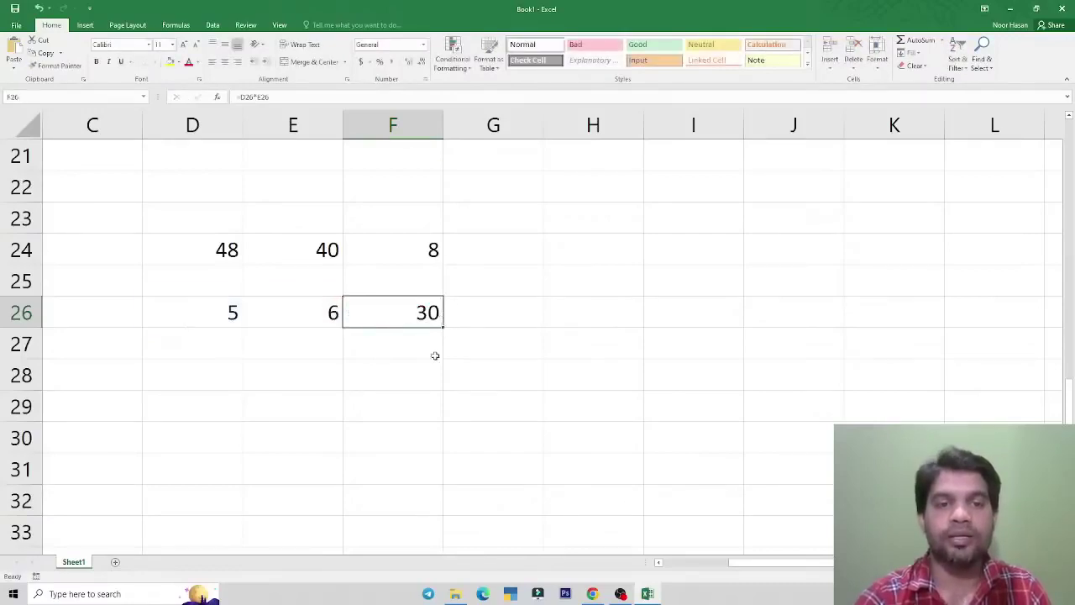
# - Change the multiplication example values to 10 in D26 and 3 in E26
pyautogui.click(195, 313)
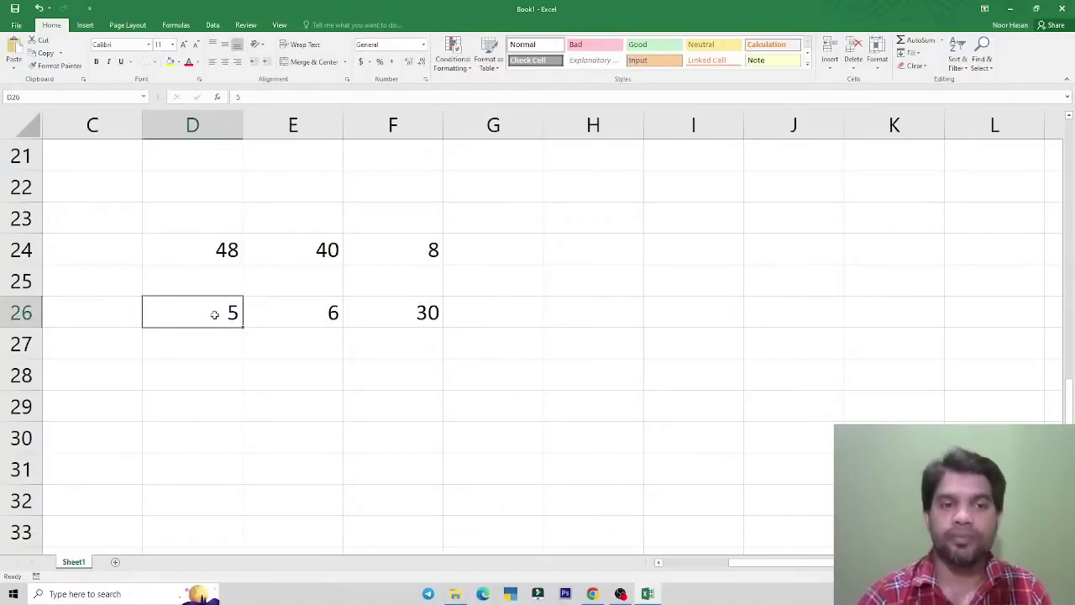
pyautogui.write('10')
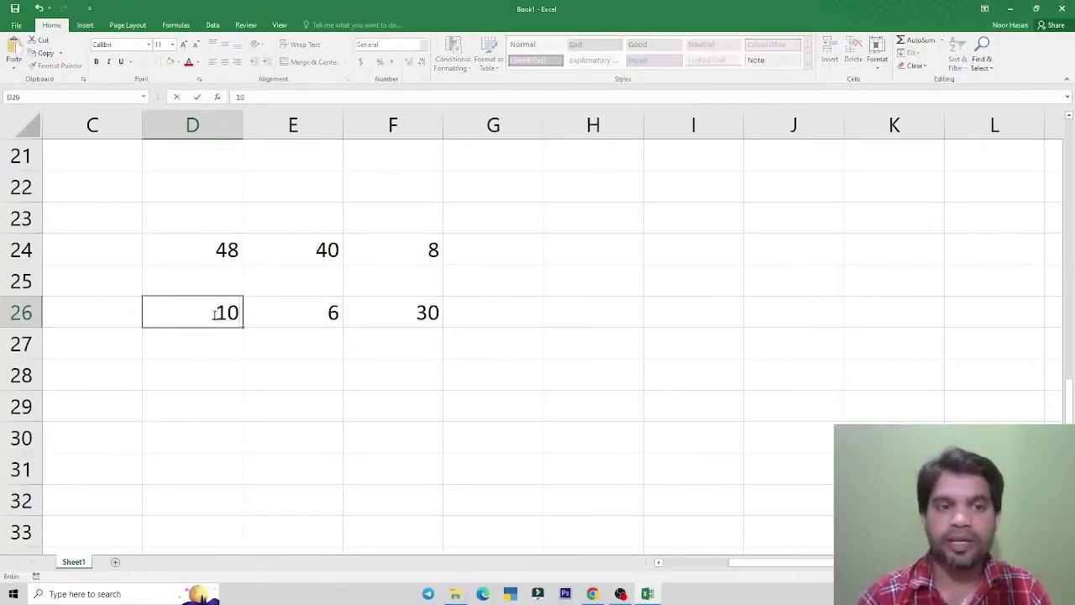
pyautogui.press('Tab')
pyautogui.write('3')
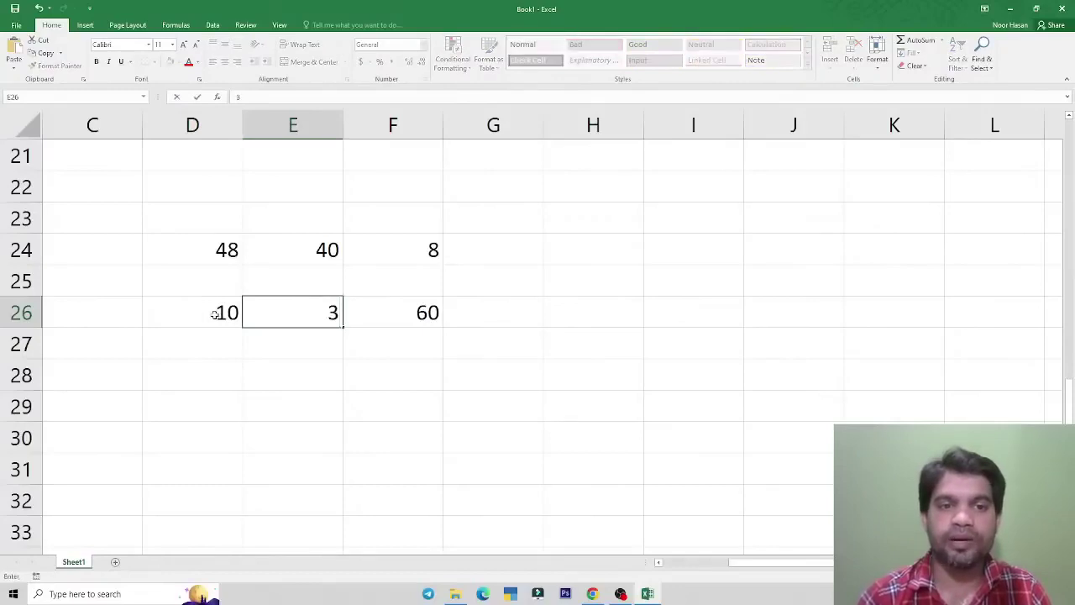
pyautogui.press('Return')
# - Set the second multiplication value in E26 to 300
pyautogui.press('Up')
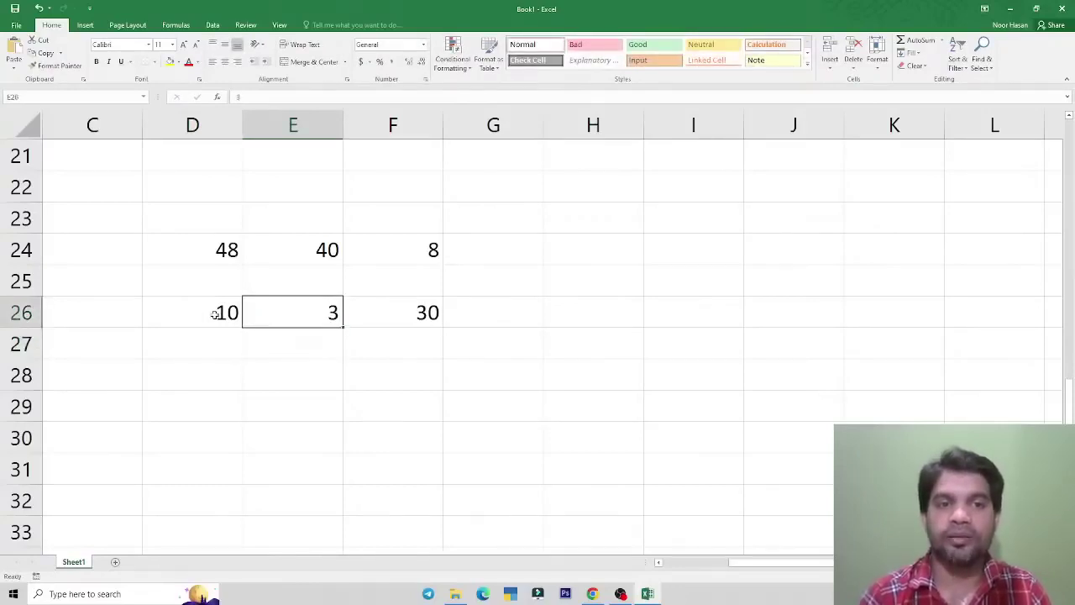
pyautogui.press('F2')
pyautogui.write('00')
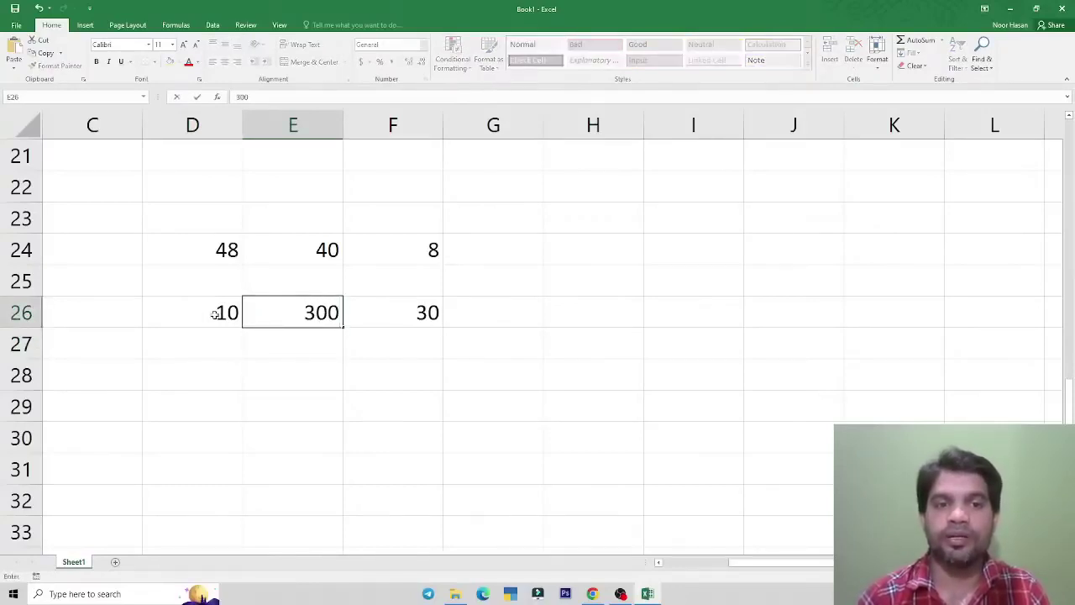
pyautogui.press('Return')
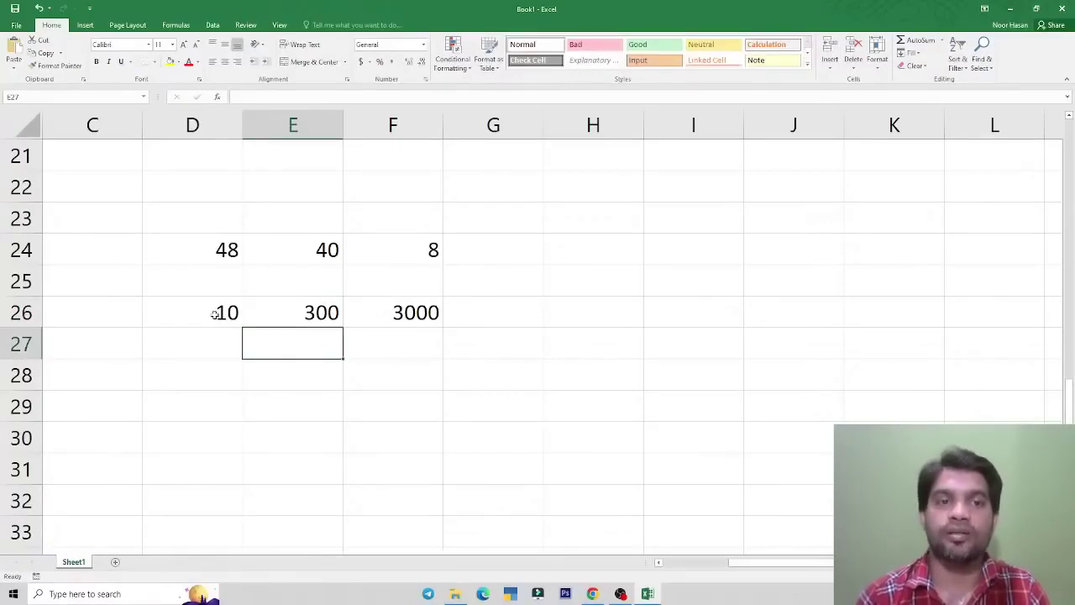
# - Enter the division example values 25 in D29 and 5 in E29
pyautogui.click(205, 403)
pyautogui.scroll(-1, 517, 276)
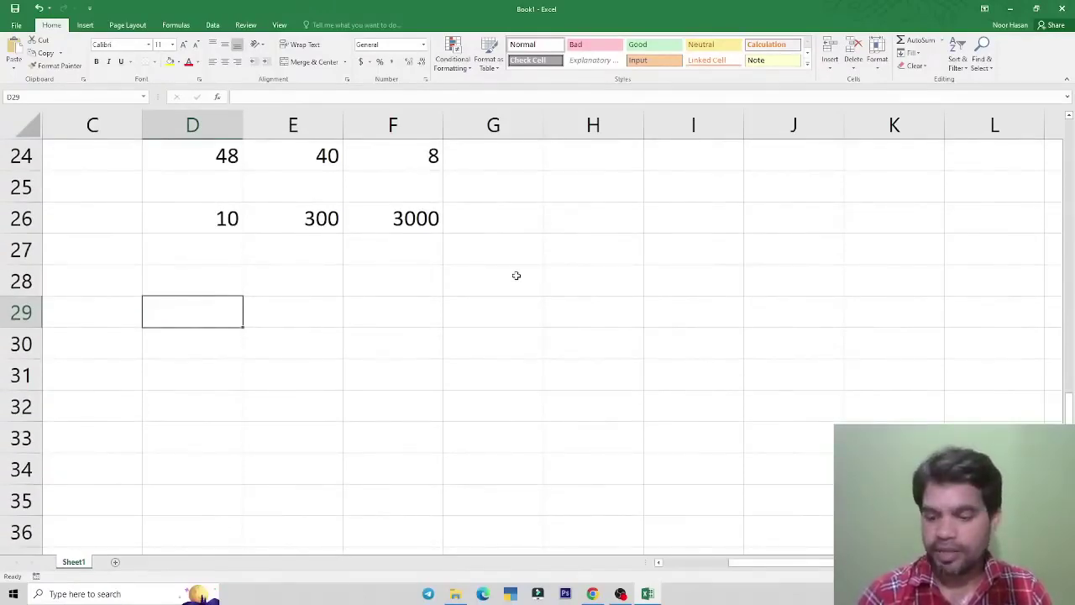
pyautogui.write('25')
pyautogui.press('Tab')
pyautogui.write('5')
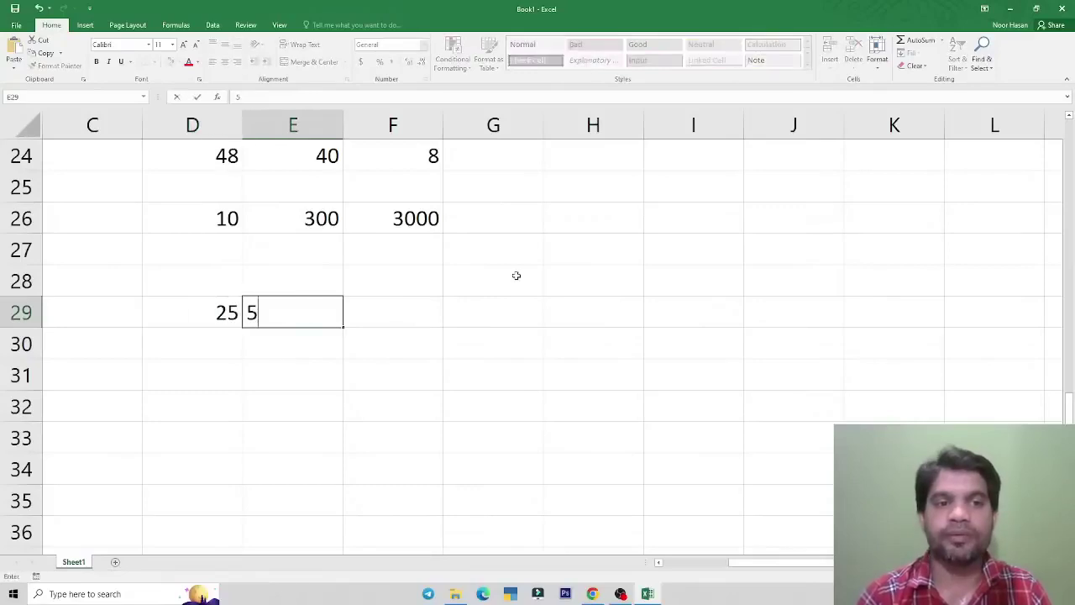
pyautogui.press('Tab')
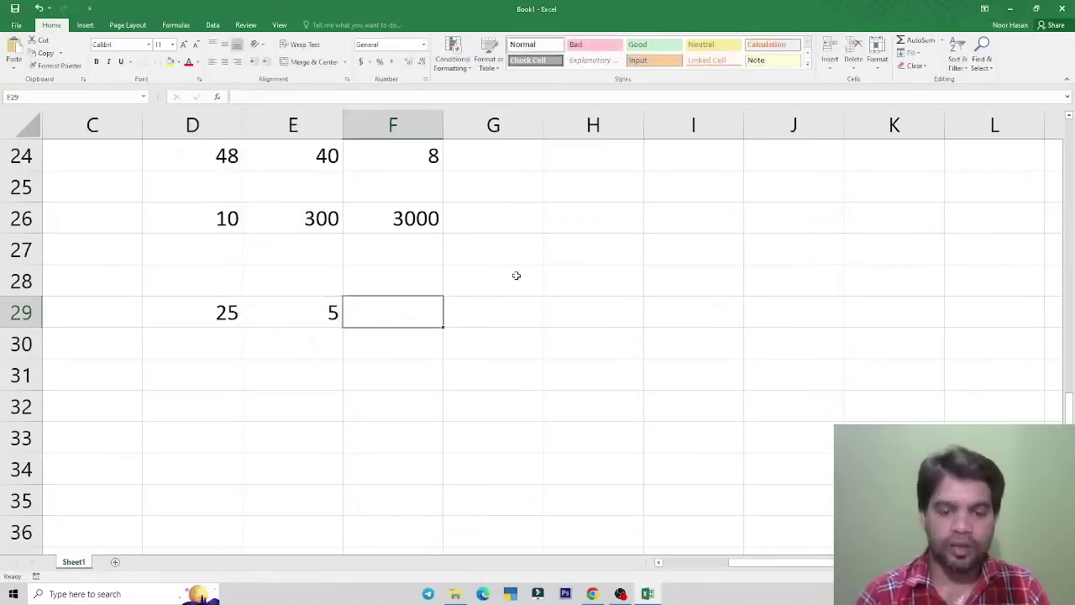
# - Enter a formula in F29 that divides D29 by E29
pyautogui.write('=')
pyautogui.press('Left')
pyautogui.press('Left')
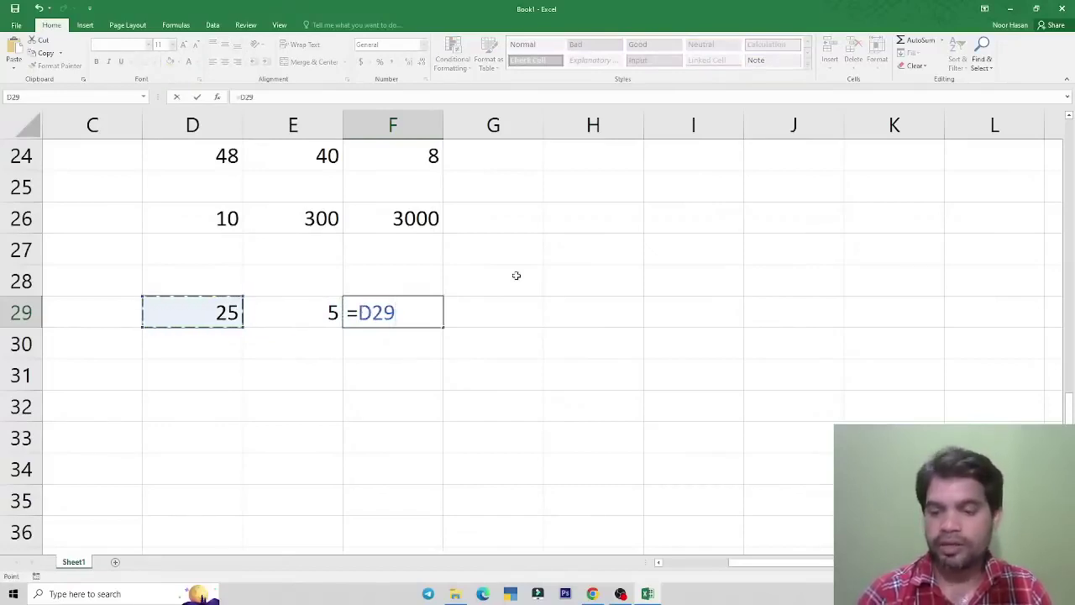
pyautogui.write('/')
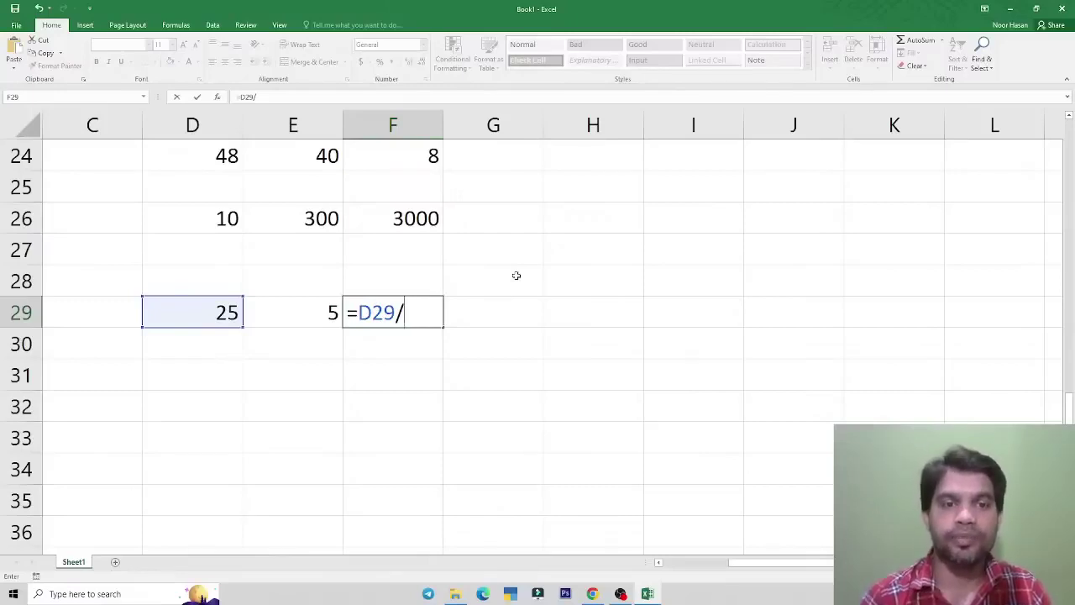
pyautogui.press('Left')
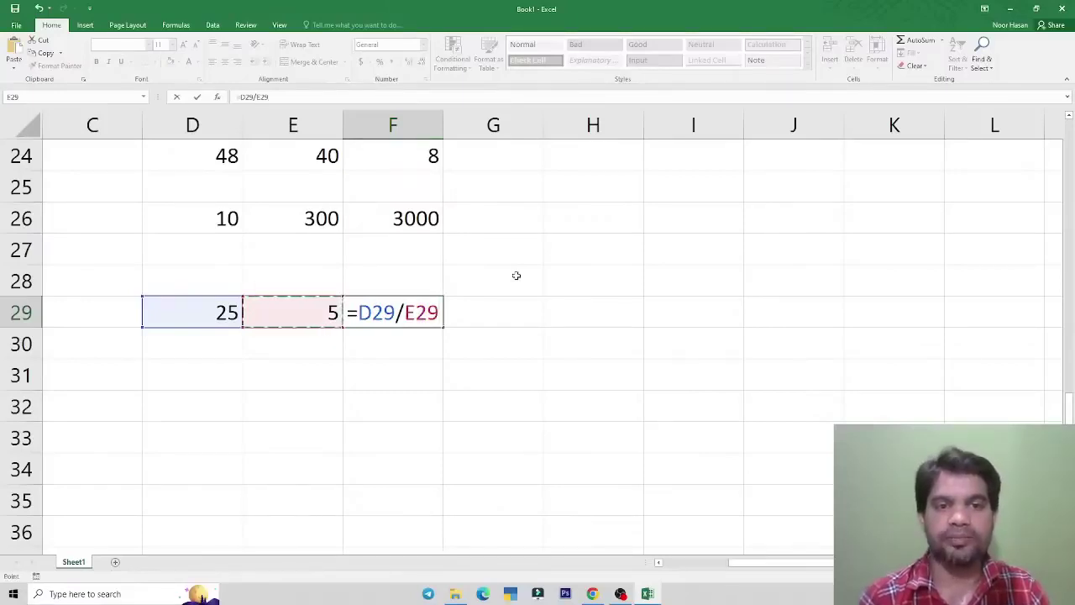
pyautogui.press('Return')
pyautogui.press('Up')
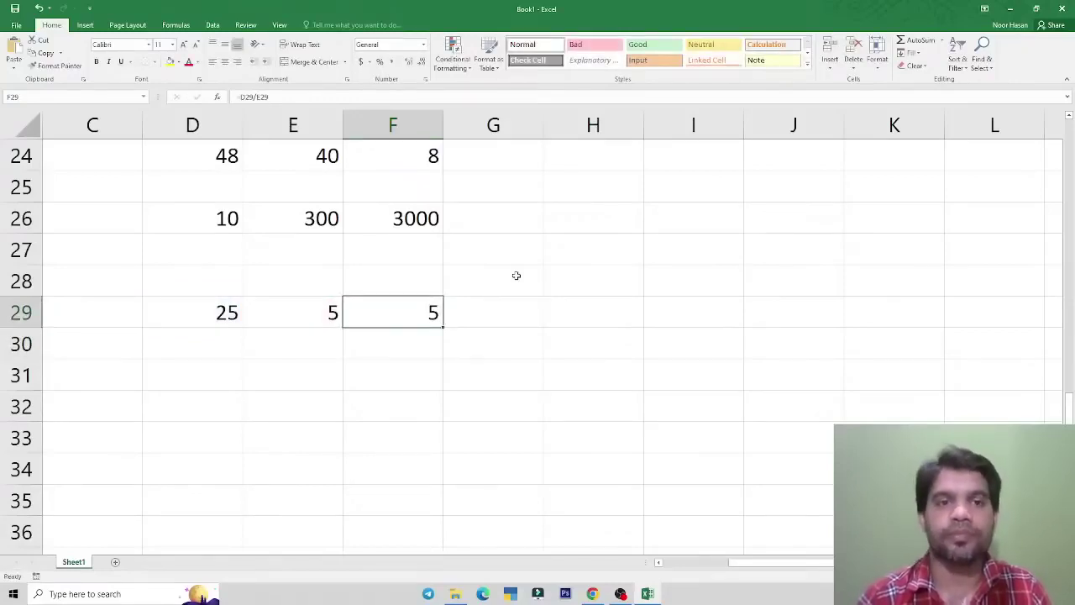
# - Review the multiplication table and the addition, subtraction, multiplication and division examples on the sheet
pyautogui.scroll(4, 446, 307)
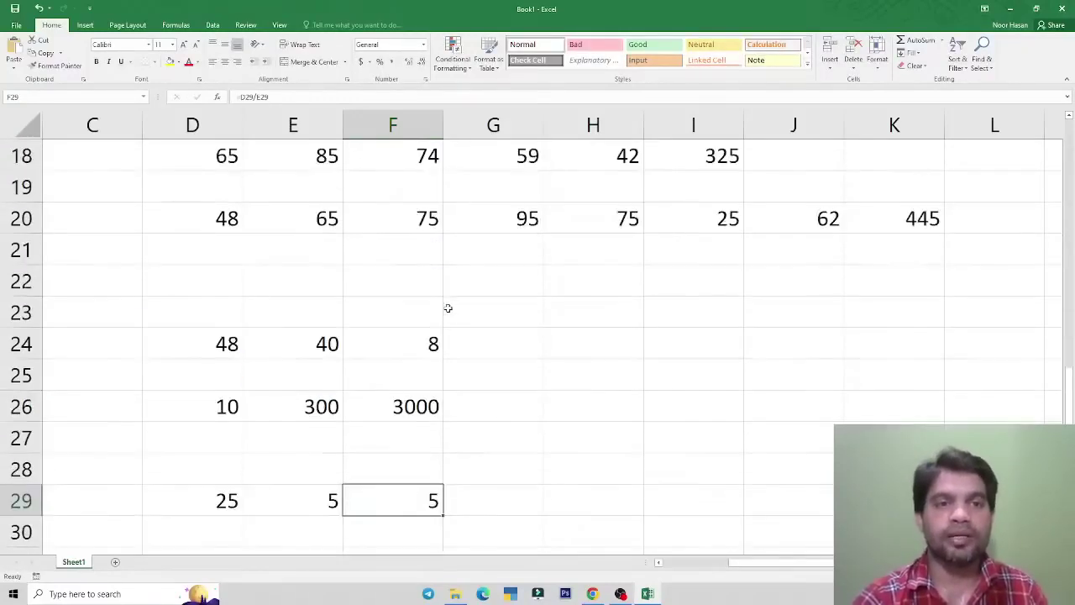
pyautogui.scroll(3, 450, 309)
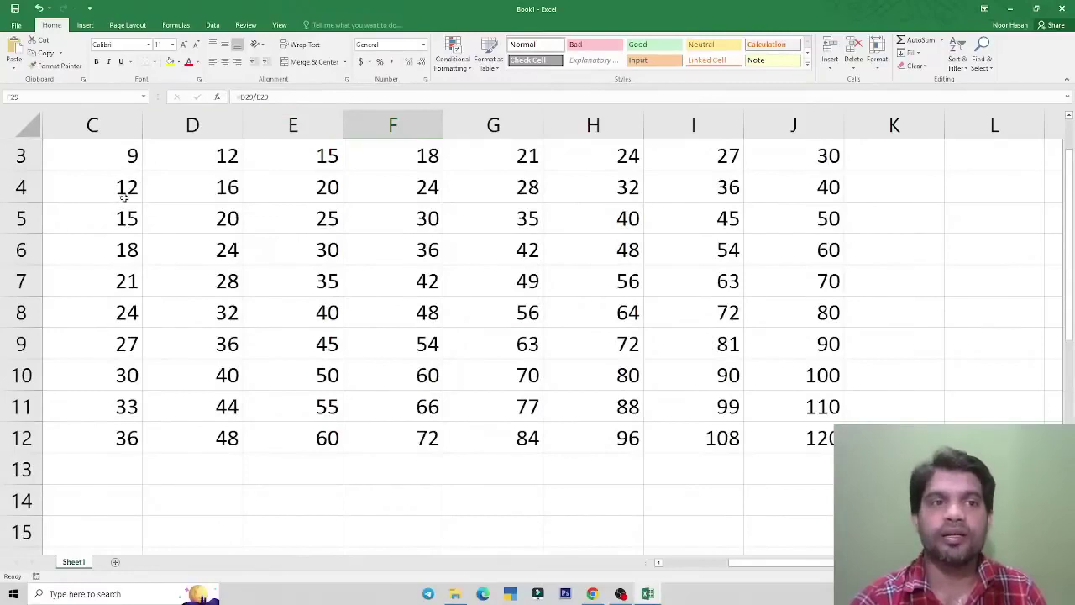
pyautogui.scroll(1, 129, 200)
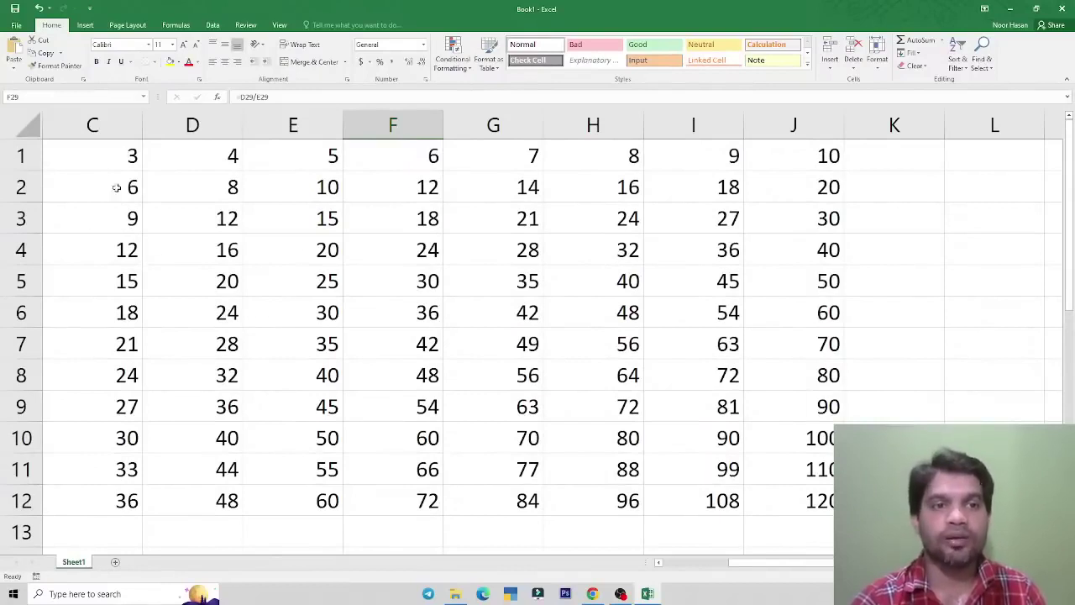
pyautogui.scroll(-1, 454, 282)
pyautogui.scroll(-3, 454, 281)
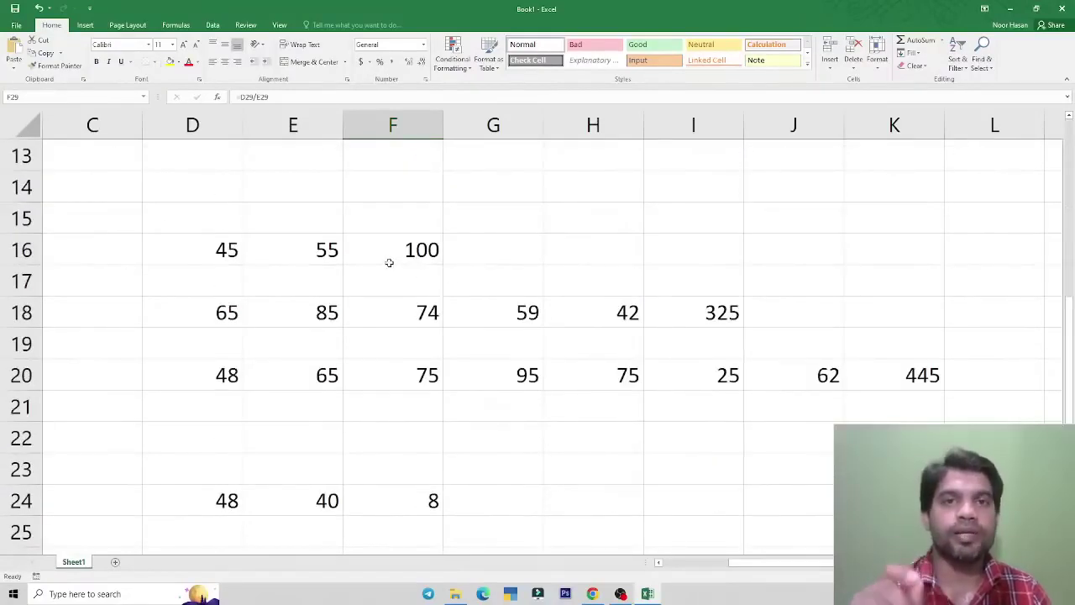
pyautogui.scroll(-4, 389, 263)
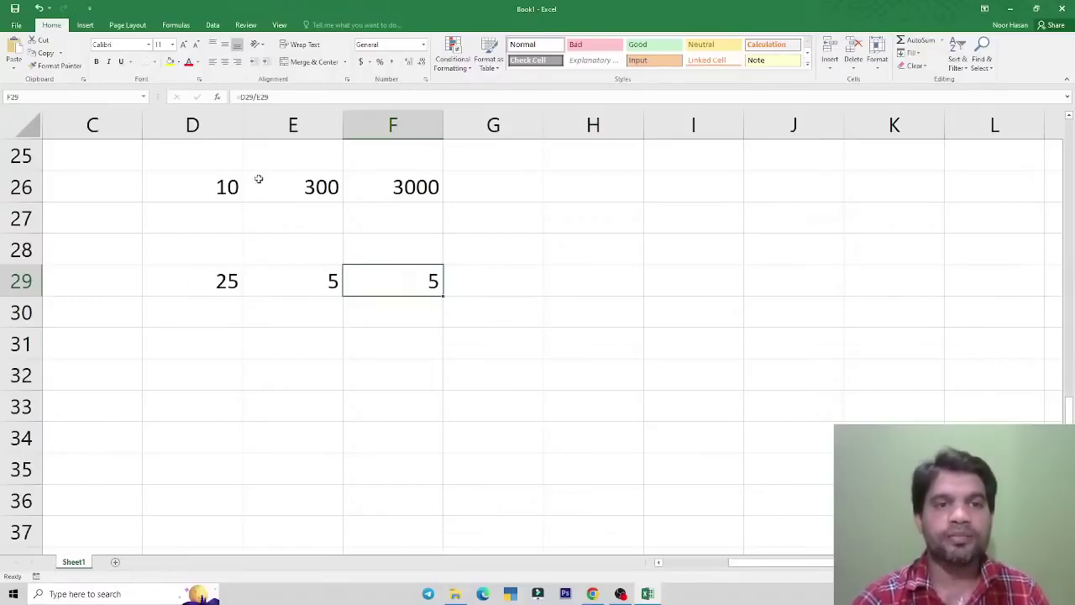
pyautogui.scroll(3, 332, 282)
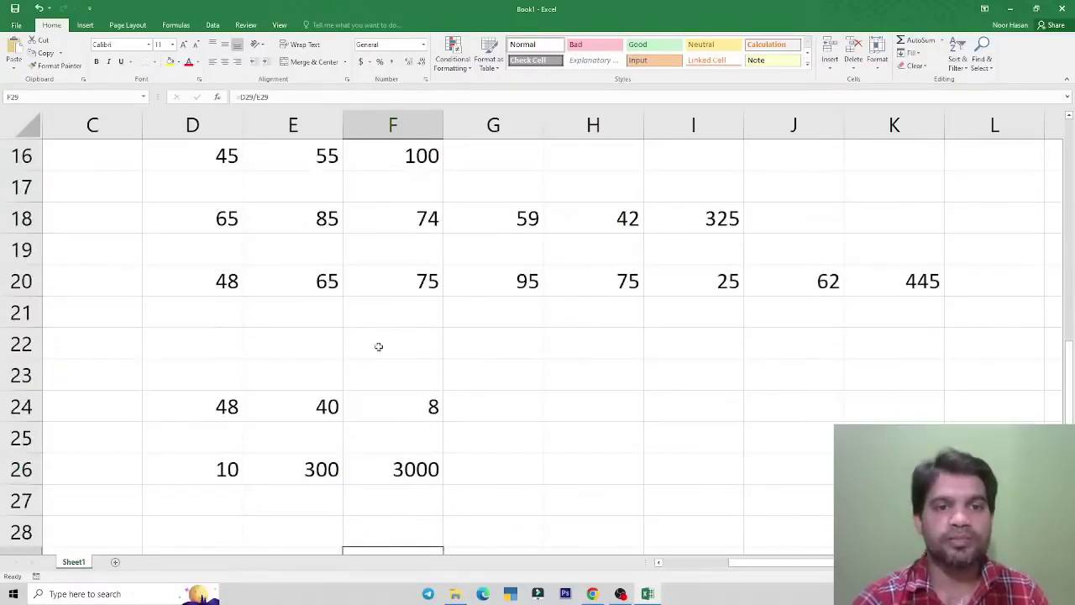
pyautogui.scroll(-3, 380, 345)
pyautogui.scroll(-1, 380, 345)
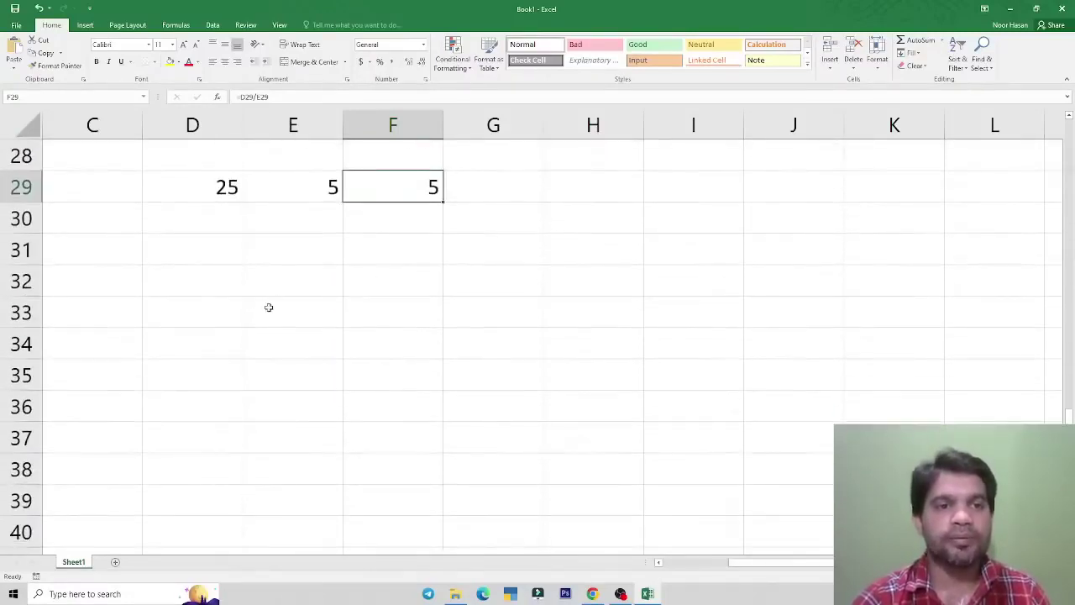
# - Enter the value 10000 in D33 as the start of a new example
pyautogui.scroll(-1, 269, 307)
pyautogui.click(215, 231)
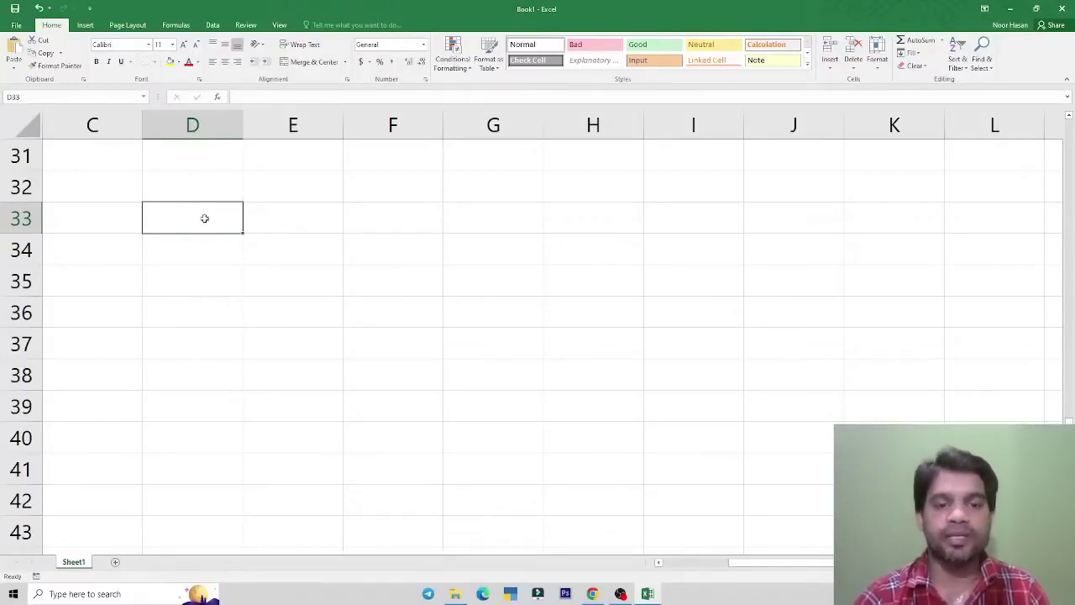
pyautogui.press('Down')
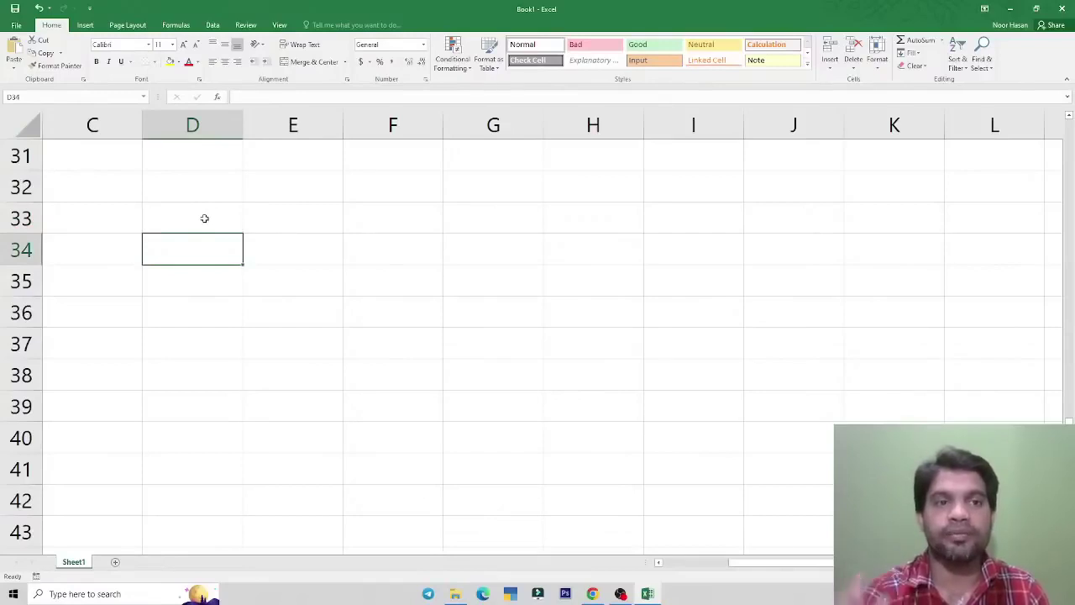
pyautogui.click(204, 218)
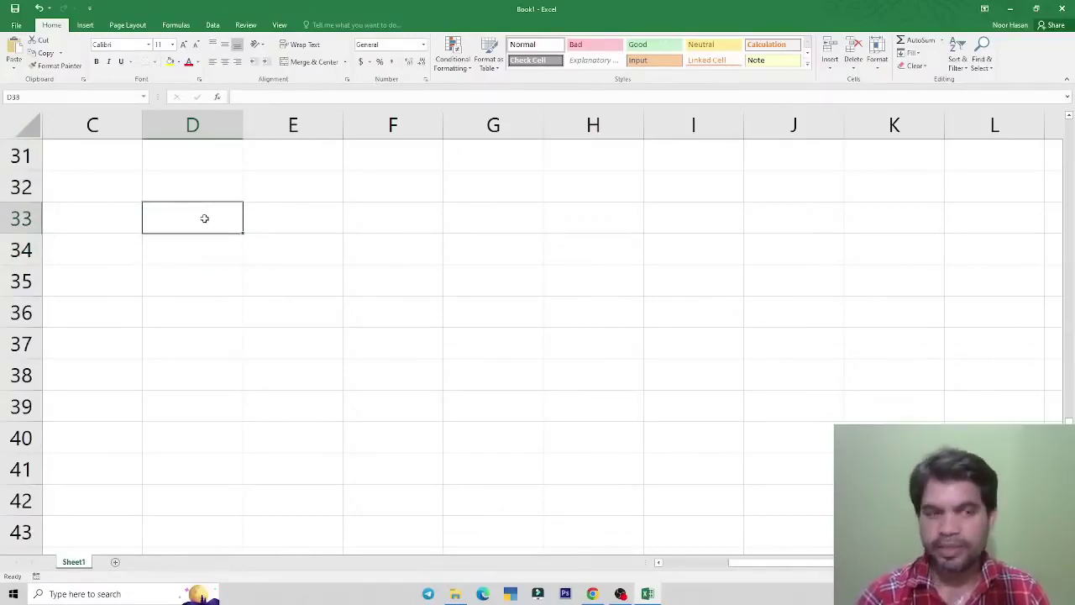
pyautogui.write('1000')
pyautogui.press('Tab')
pyautogui.click(205, 218)
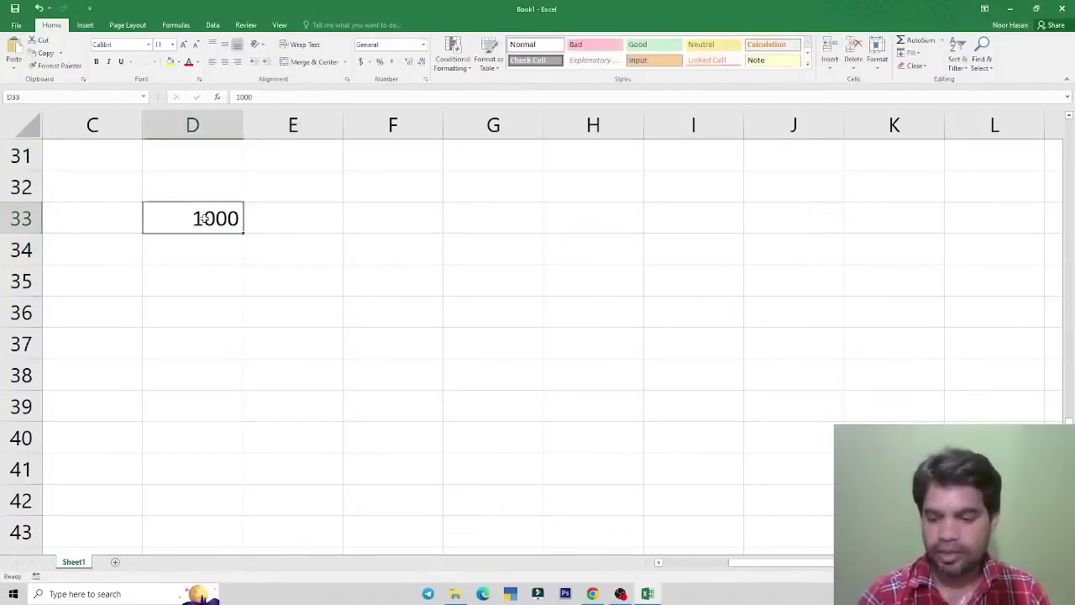
pyautogui.write('10000')
pyautogui.press('Tab')
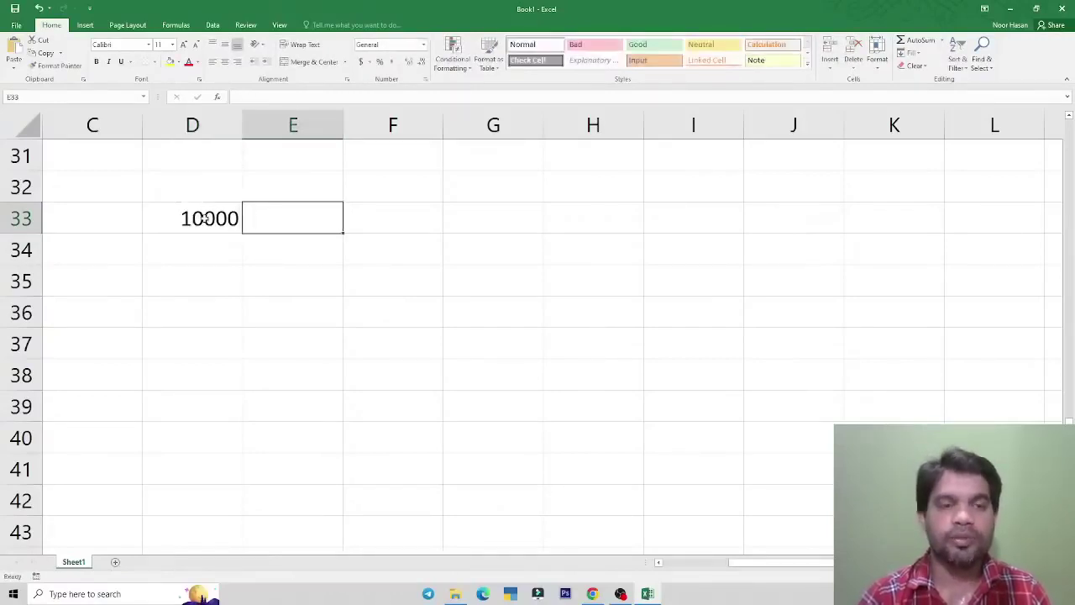
pyautogui.write('5')
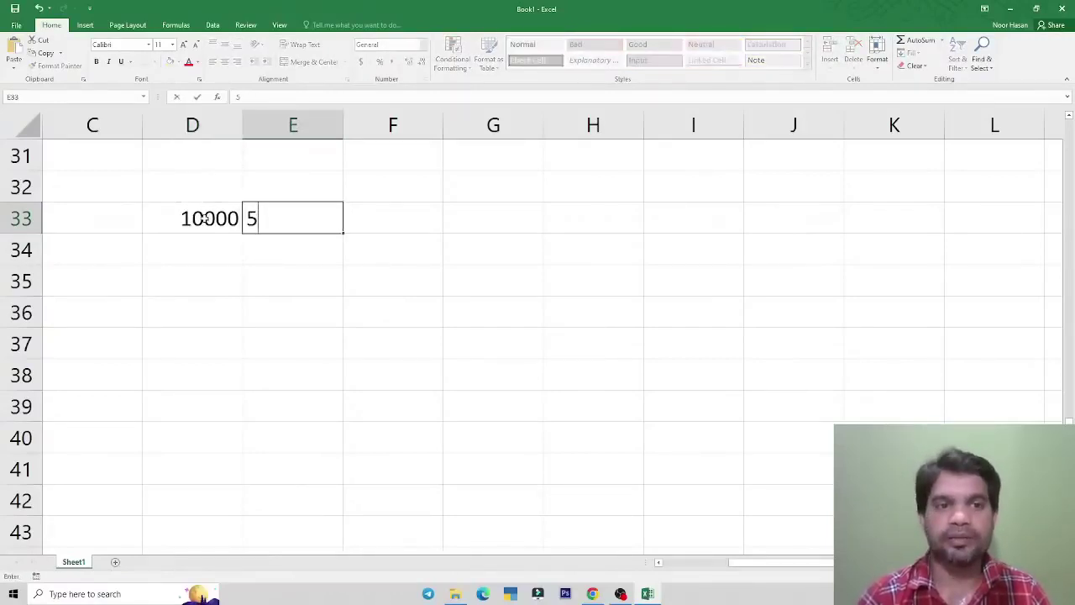
pyautogui.press('Return')
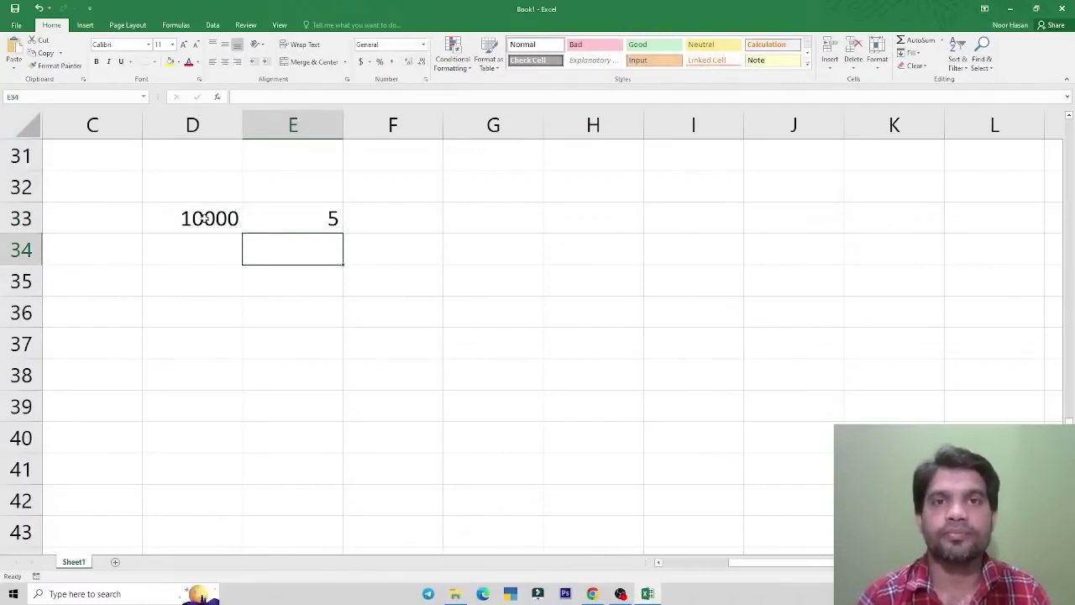
pyautogui.press('Up')
pyautogui.press('Down')
pyautogui.press('Up')
pyautogui.press('Down')
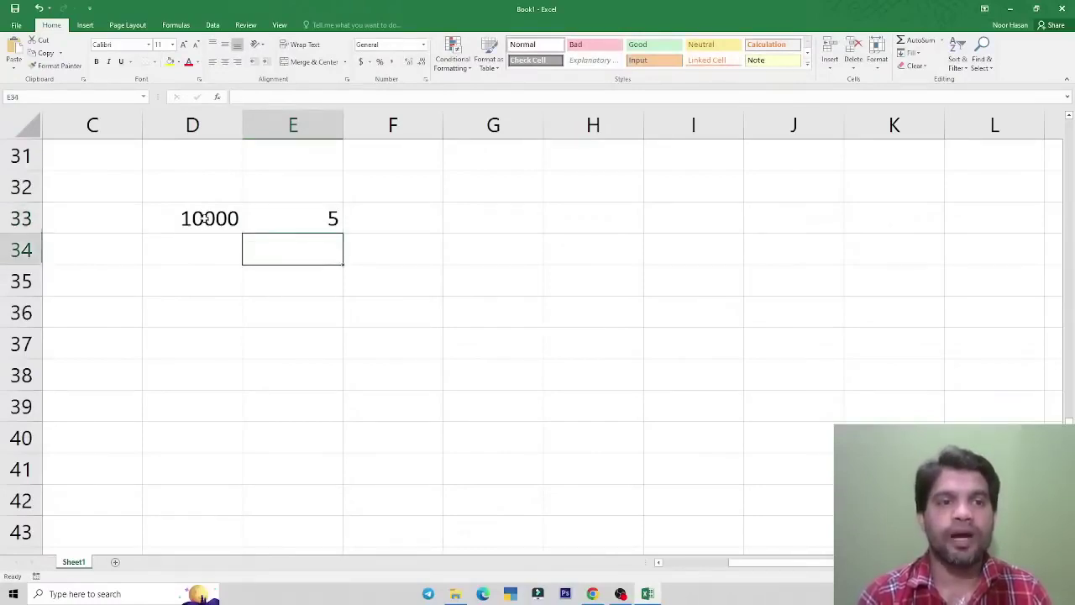
pyautogui.press('Up')
pyautogui.press('Delete')
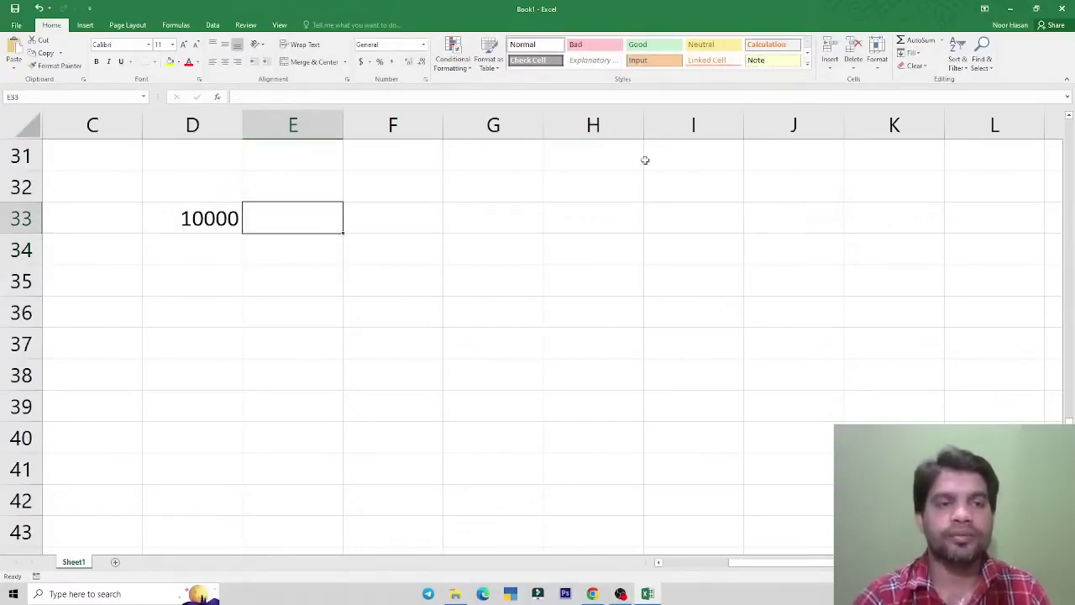
pyautogui.write('=')
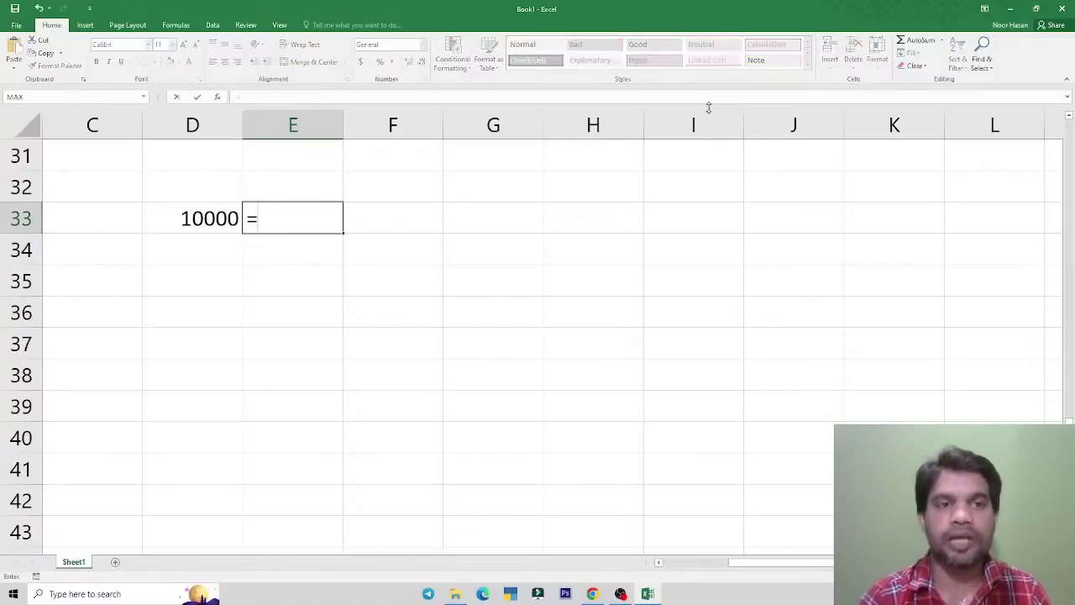
pyautogui.press('Left')
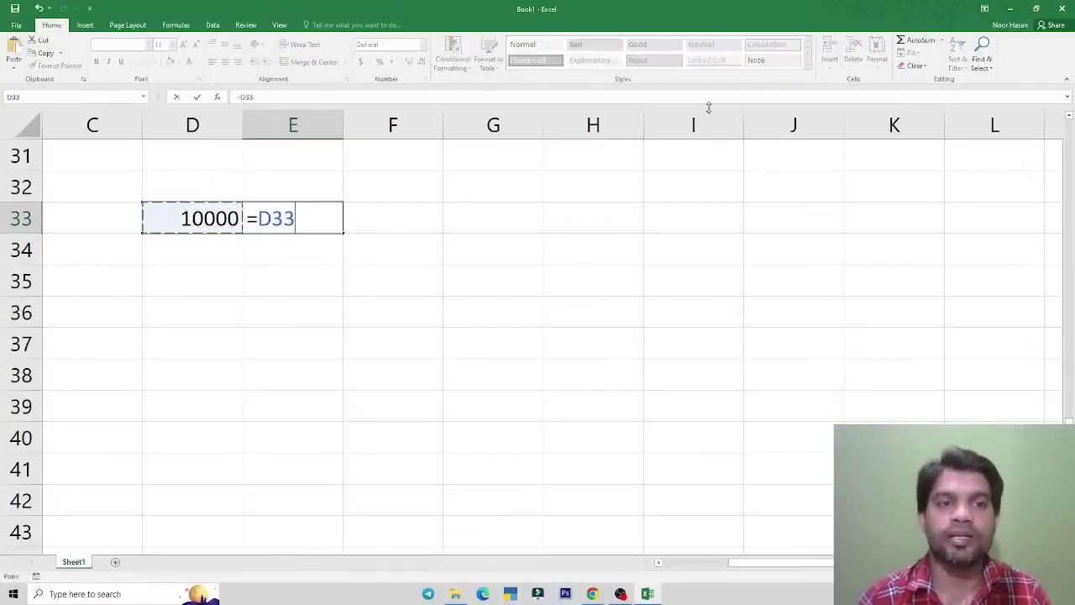
pyautogui.press('Escape')
# - Write the percentage rule "=number X Percentage value" in H33
pyautogui.press('Right')
pyautogui.press('Right')
pyautogui.press('Right')
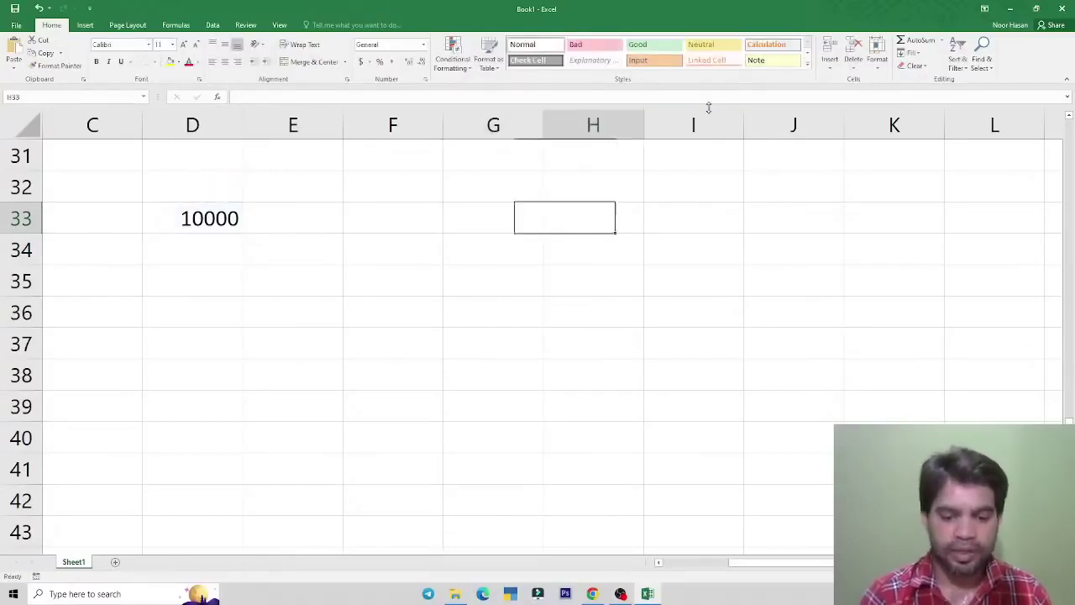
pyautogui.write('=nub')
pyautogui.press('BackSpace')
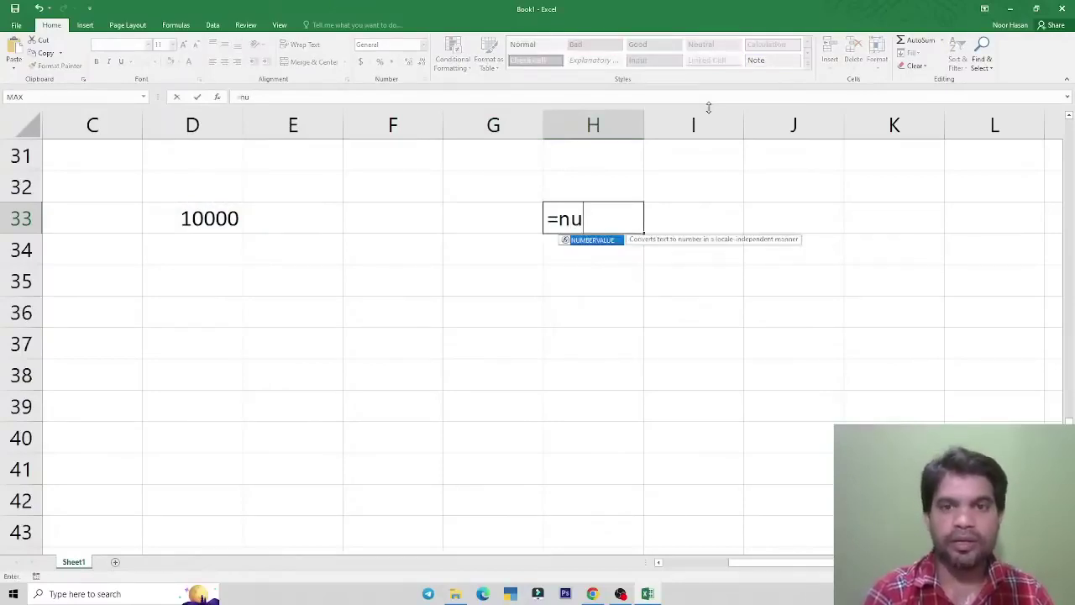
pyautogui.write('mber X')
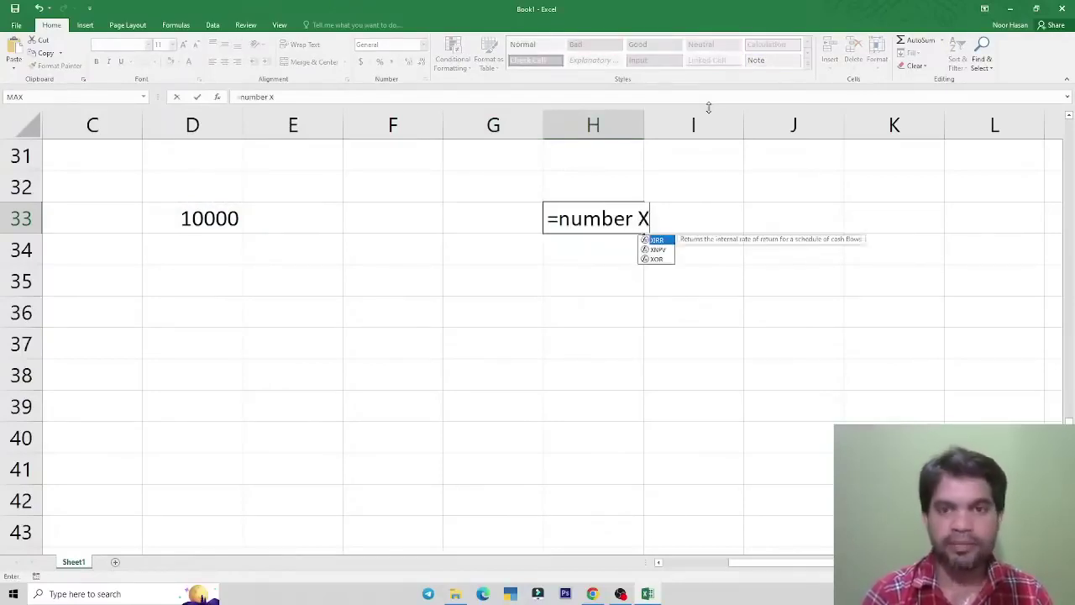
pyautogui.write(' Perce')
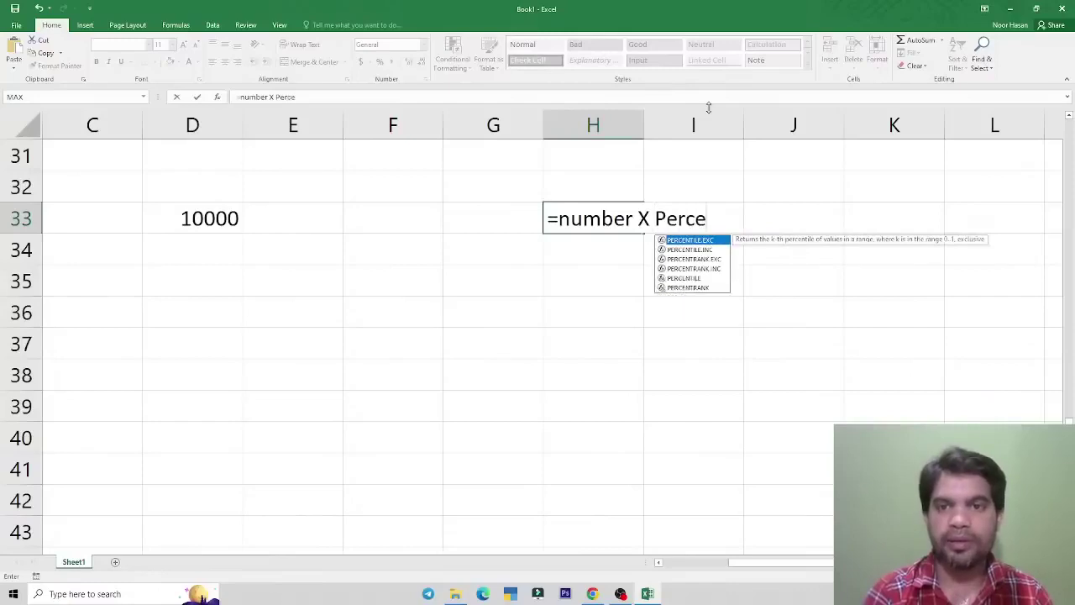
pyautogui.write('ntage vla')
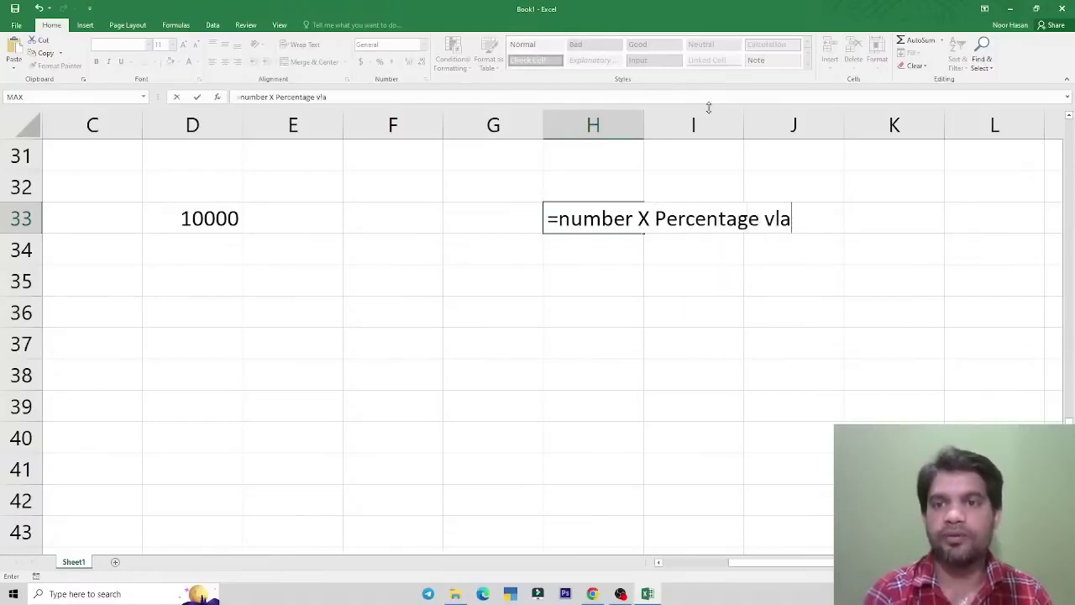
pyautogui.write('ue')
pyautogui.press('BackSpace')
pyautogui.press('BackSpace')
pyautogui.press('BackSpace')
pyautogui.press('BackSpace')
pyautogui.write('alue')
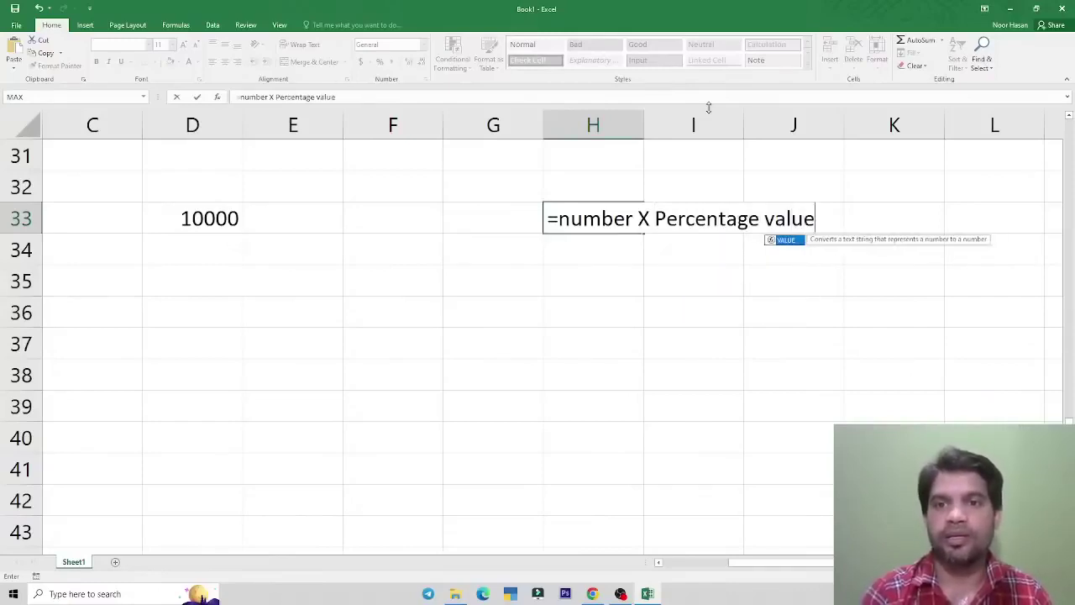
# - Store the percentage rule in H33 as plain text by putting an apostrophe in front of its equals sign
pyautogui.press('Return')
pyautogui.press('Up')
pyautogui.press('F2')
pyautogui.press('Home')
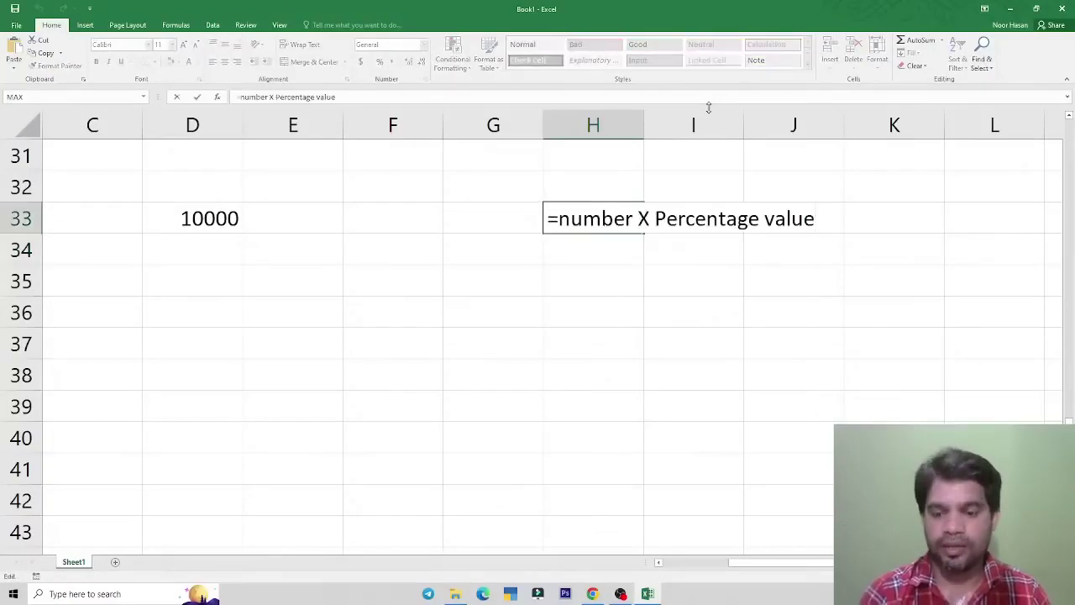
pyautogui.write("'")
pyautogui.press('Return')
# - Write a formula in E33 that multiplies D33 by 5%
pyautogui.press('Left')
pyautogui.press('Left')
pyautogui.press('Left')
pyautogui.press('Up')
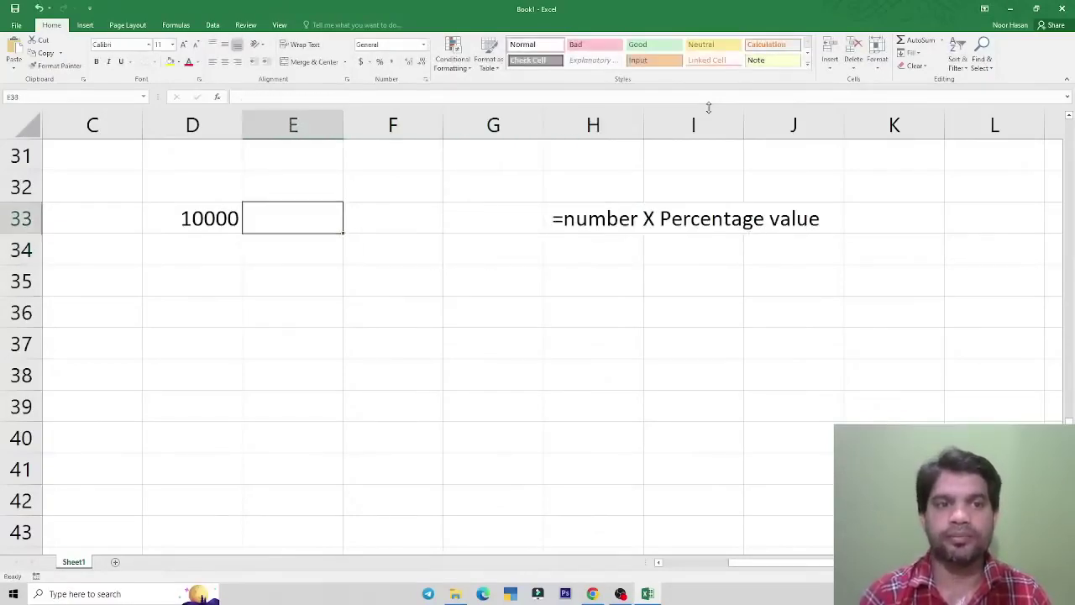
pyautogui.write('=')
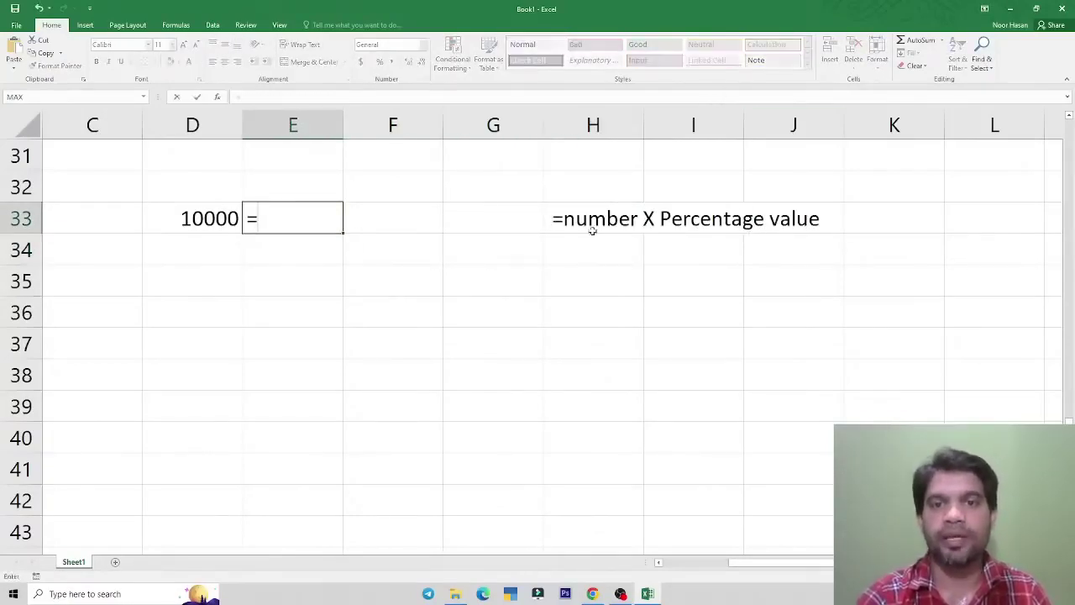
pyautogui.click(227, 218)
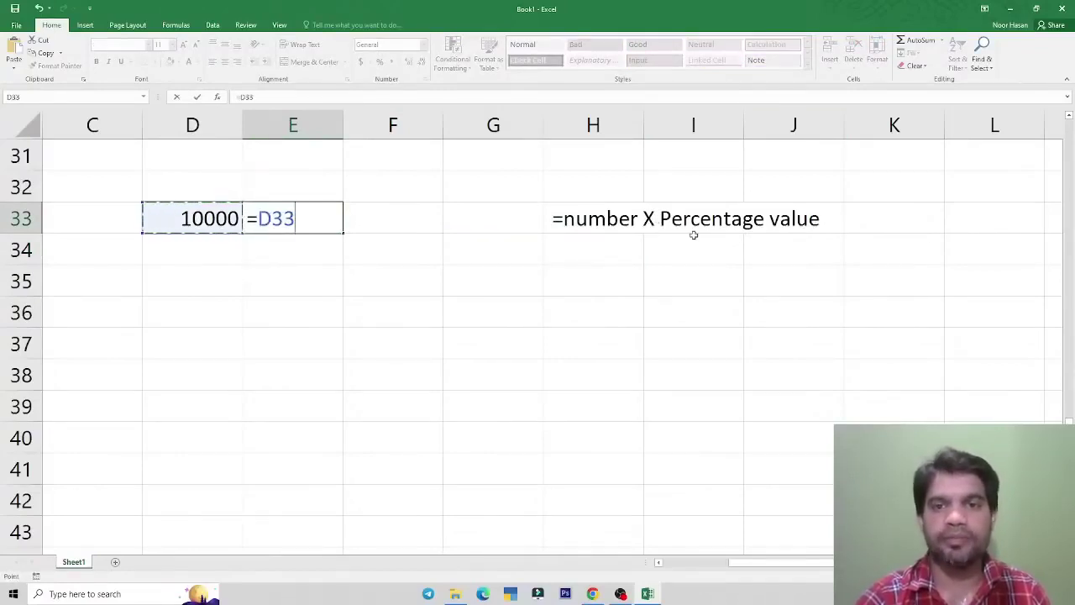
pyautogui.write('*')
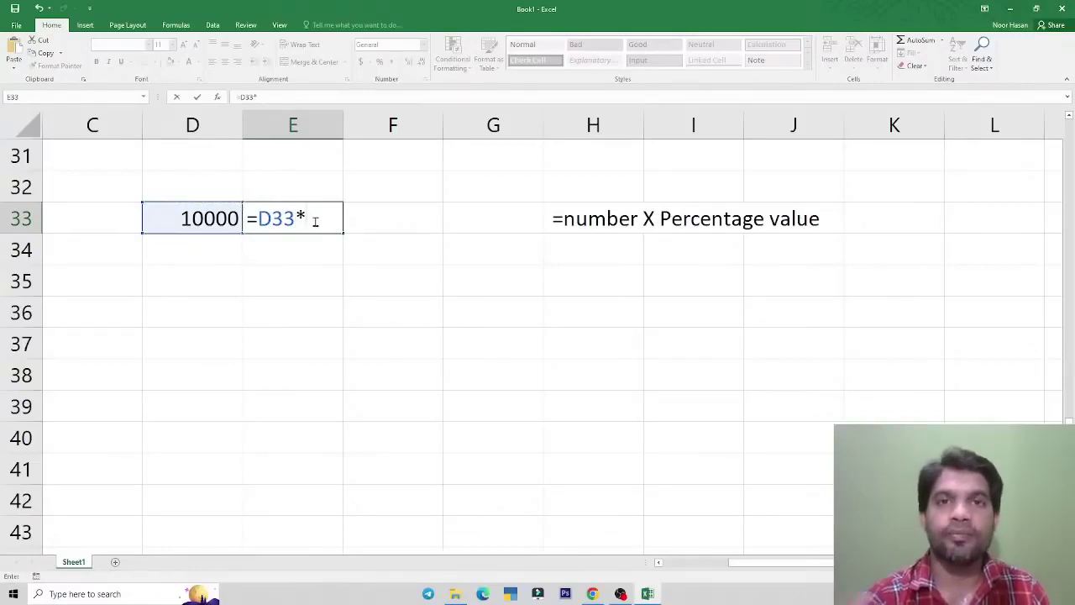
pyautogui.write('5')
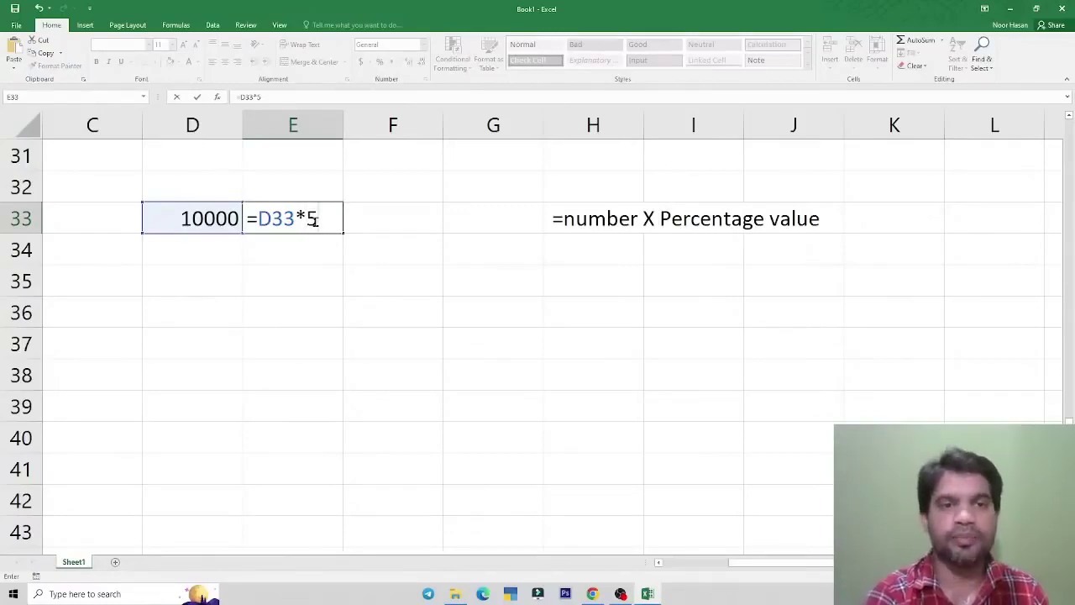
pyautogui.write('%')
# - Open the On-Screen Keyboard and use it to re-enter the percent sign at the end of the E33 formula
pyautogui.press('super')
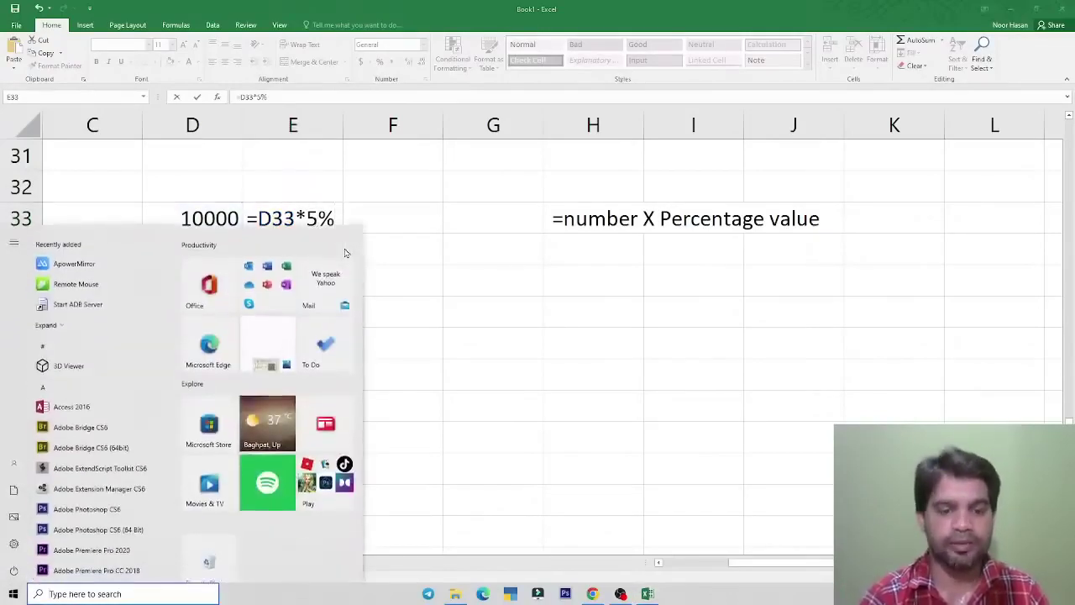
pyautogui.write('ke')
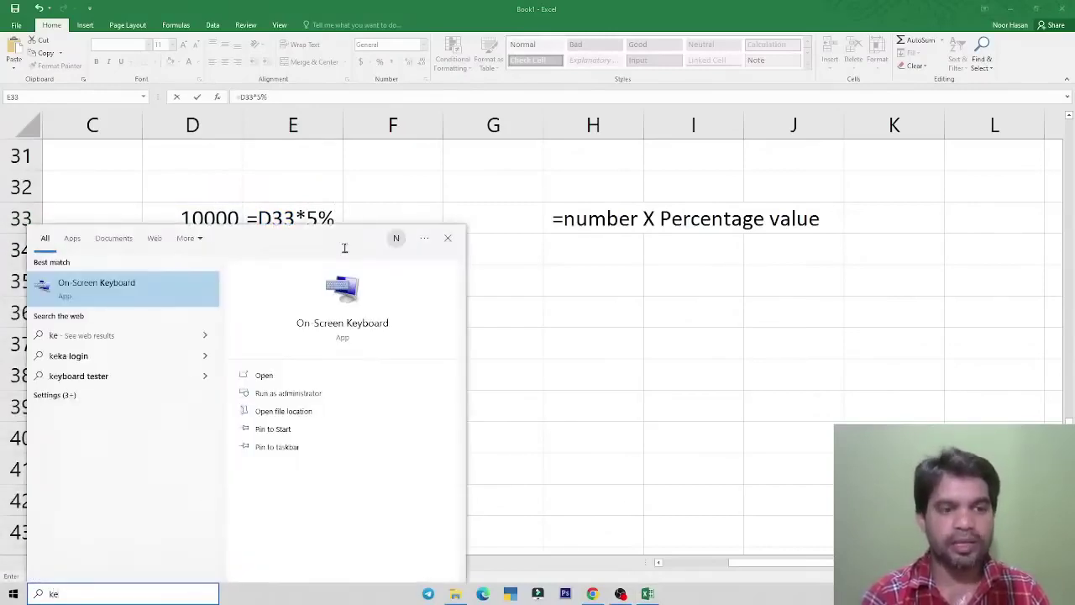
pyautogui.press('Return')
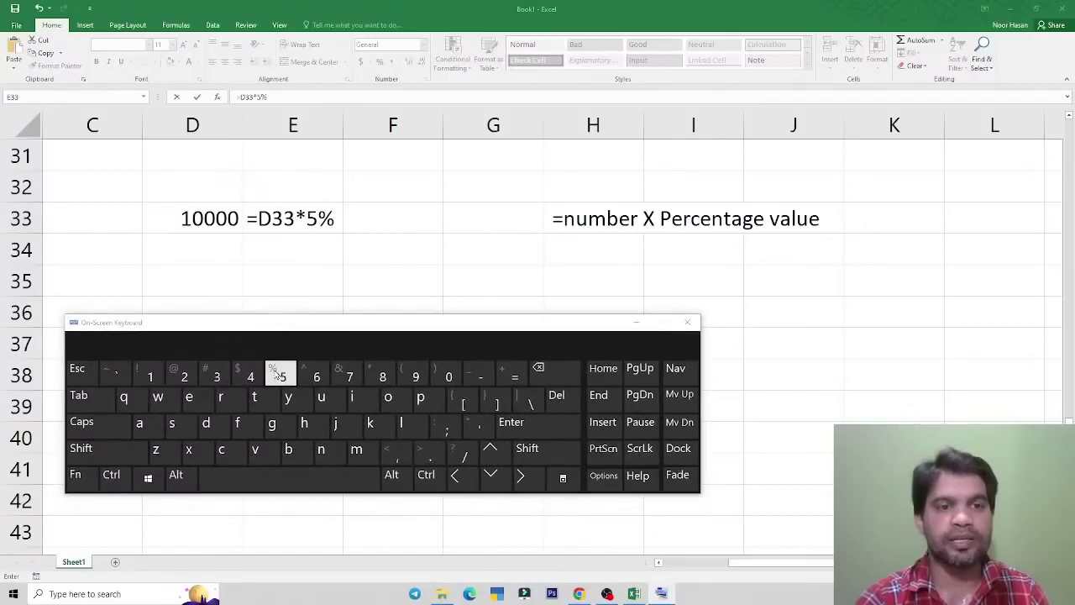
pyautogui.click(340, 217)
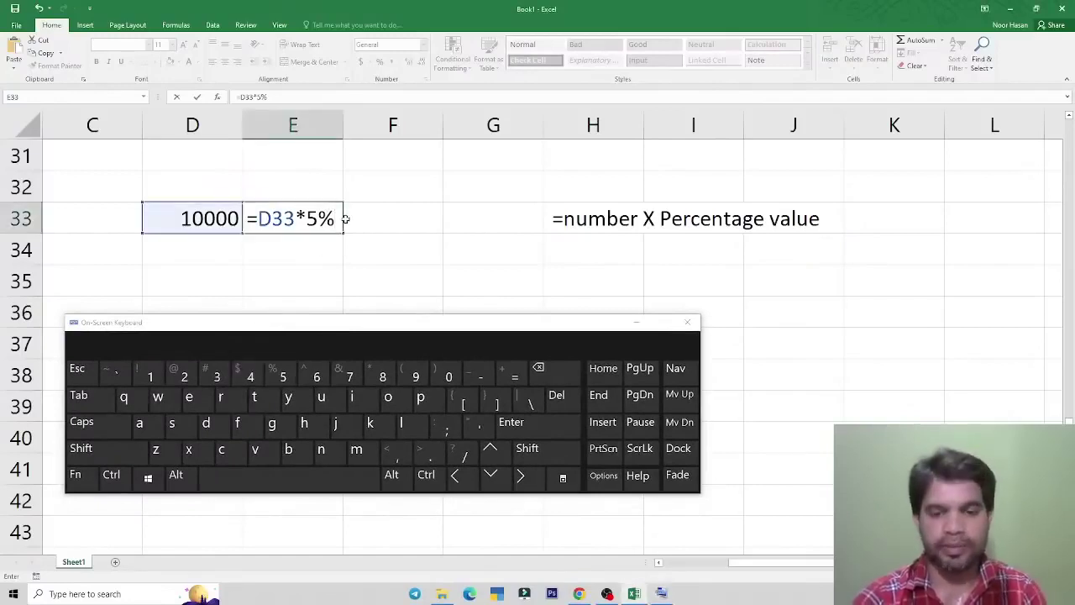
pyautogui.press('BackSpace')
pyautogui.click(101, 450)
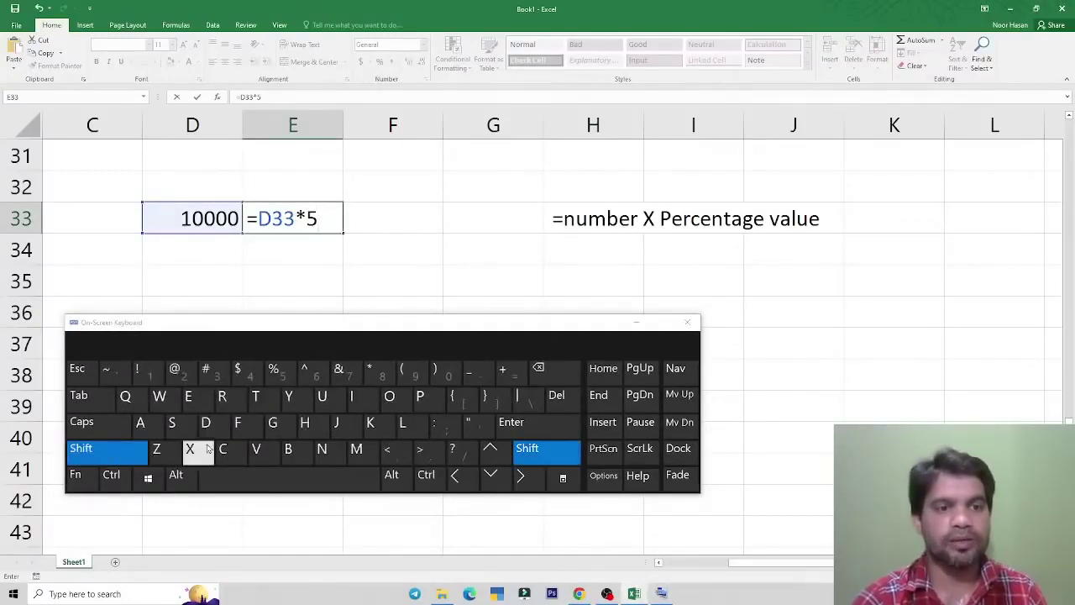
pyautogui.click(282, 374)
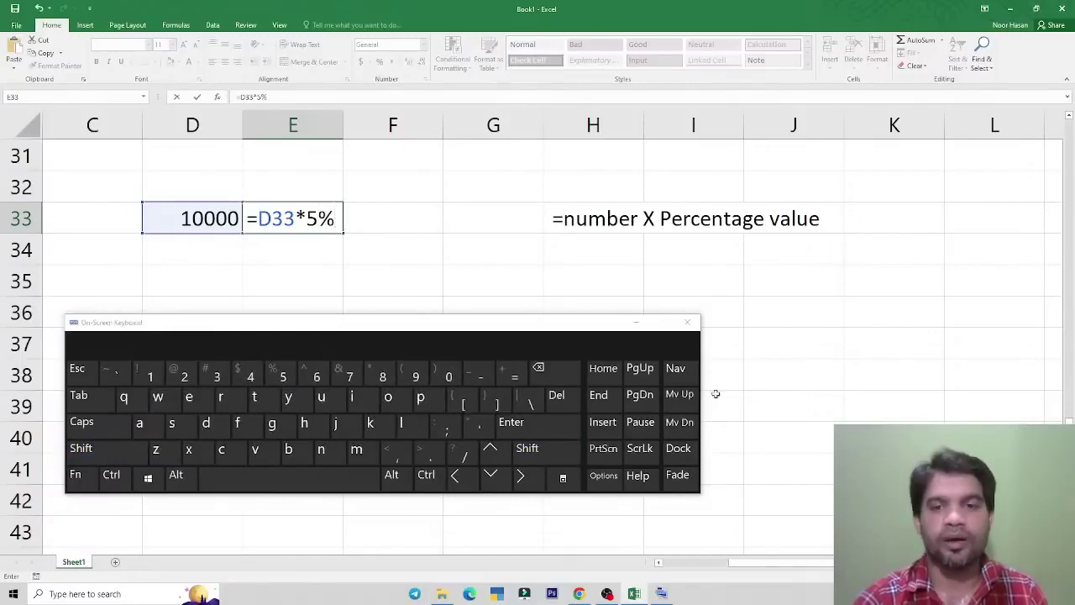
# - Close the On-Screen Keyboard and commit the percentage formula in E33
pyautogui.click(688, 322)
pyautogui.press('Return')
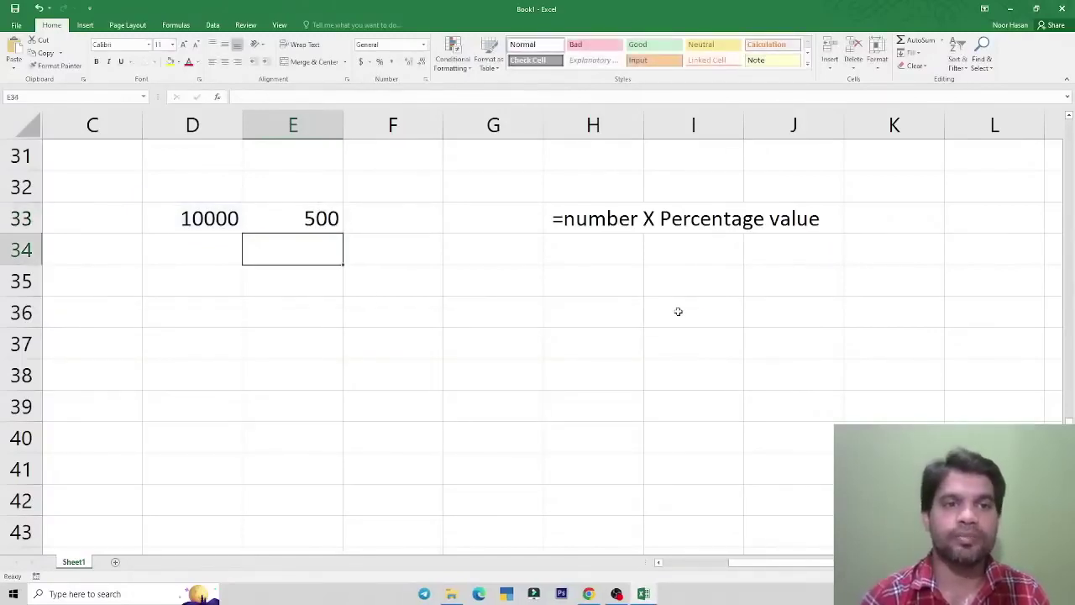
pyautogui.press('Up')
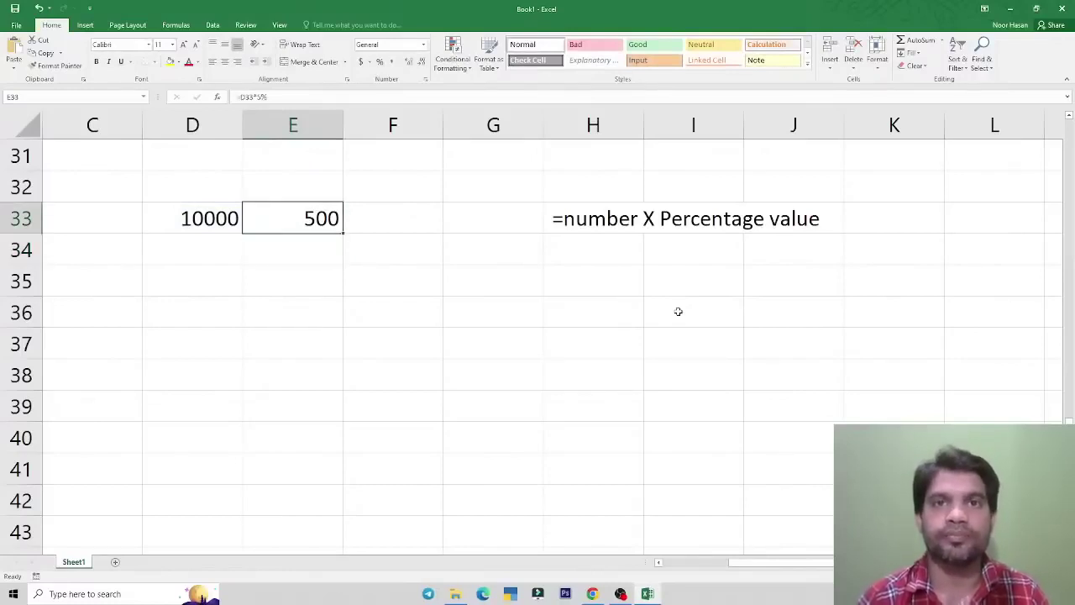
# - Enter the value 25000 in D36 for a second percentage example
pyautogui.press('Down')
pyautogui.press('Down')
pyautogui.press('Left')
pyautogui.press('Down')
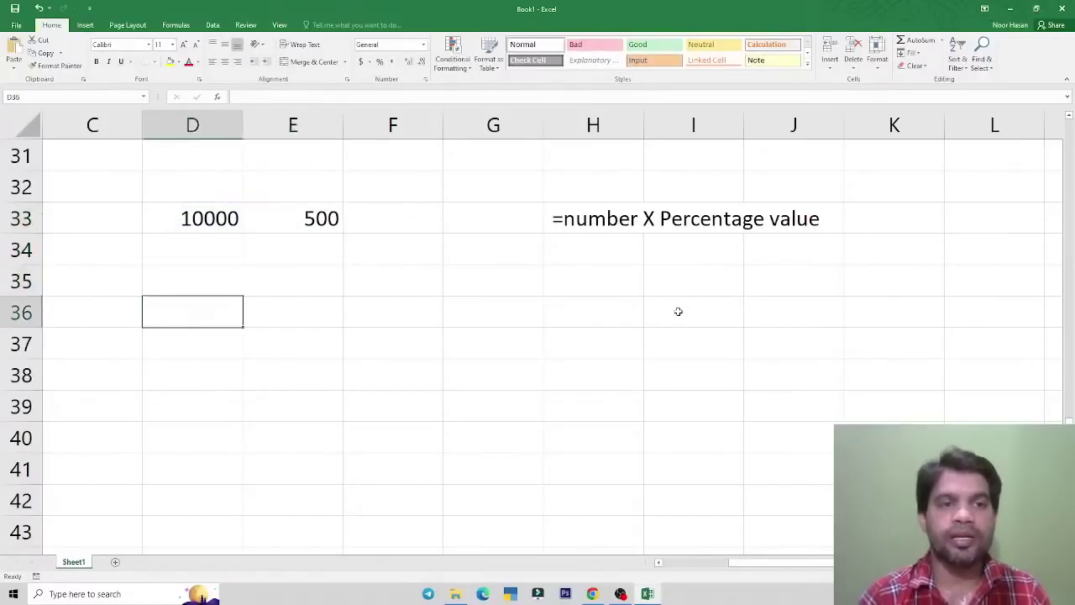
pyautogui.write('25000')
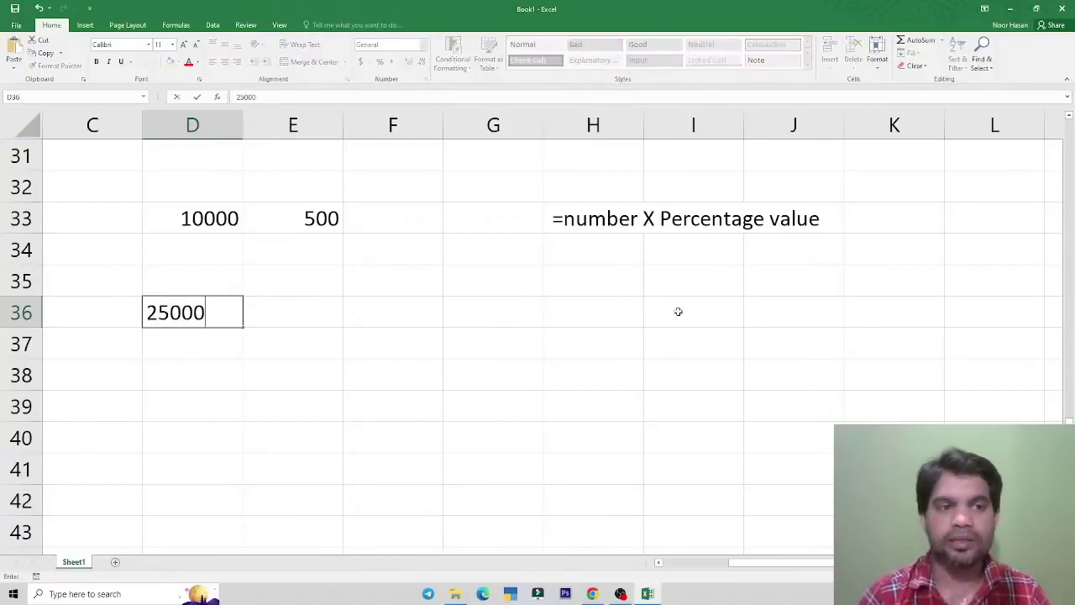
pyautogui.press('Tab')
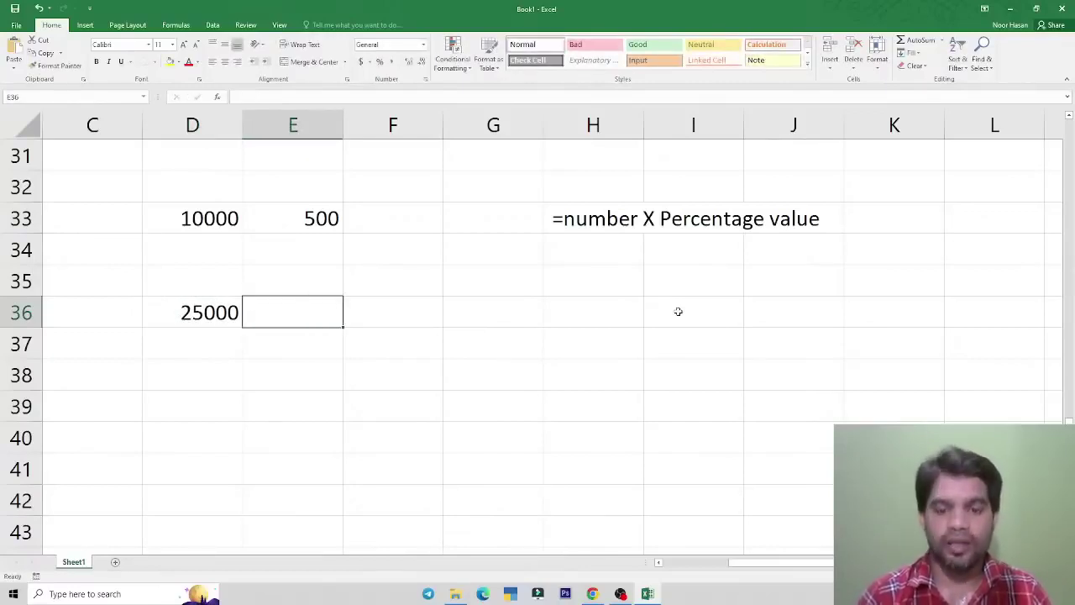
# - Enter a formula in E36 that calculates 20% of D36 by multiplication
pyautogui.write('=')
pyautogui.press('Left')
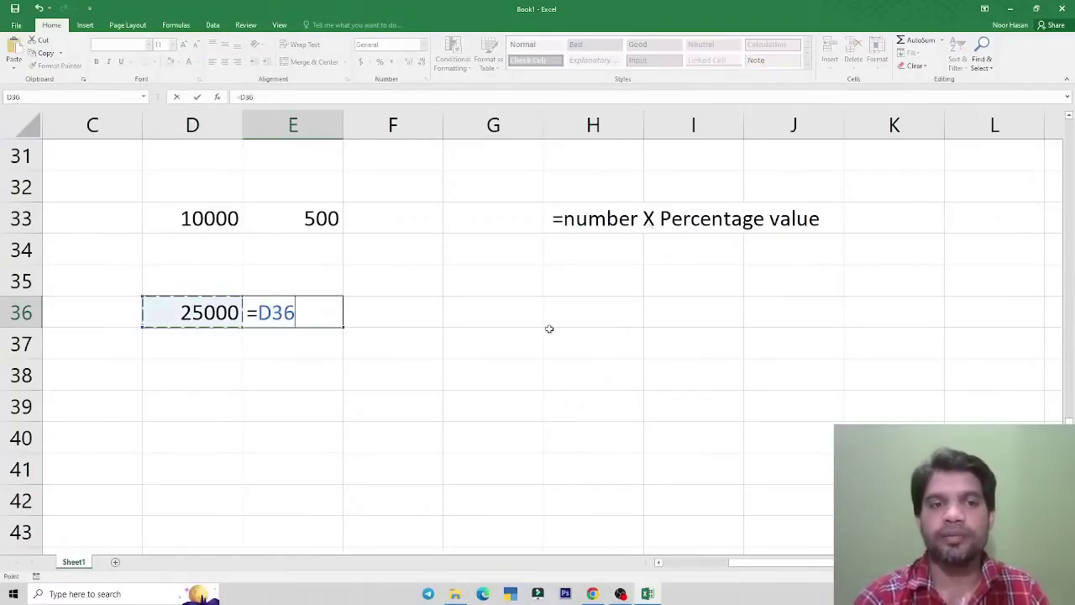
pyautogui.write('*')
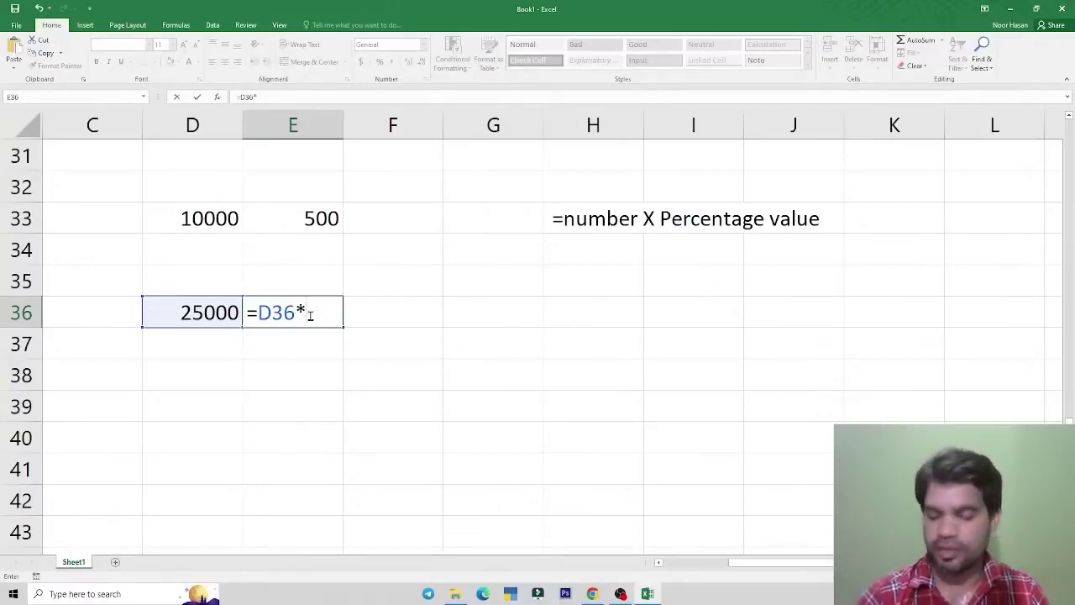
pyautogui.write('20')
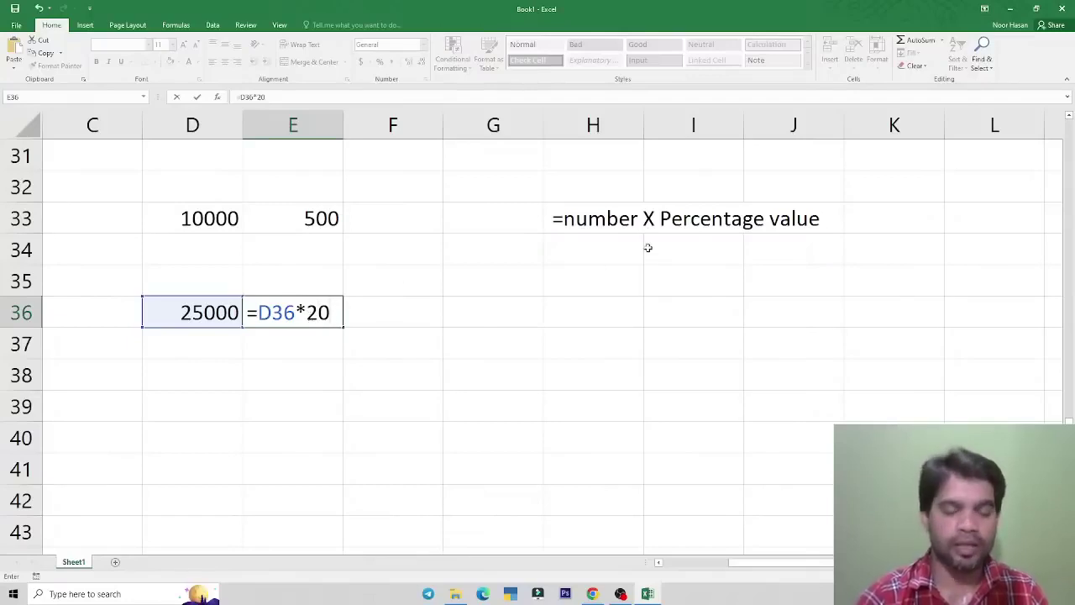
pyautogui.write('%')
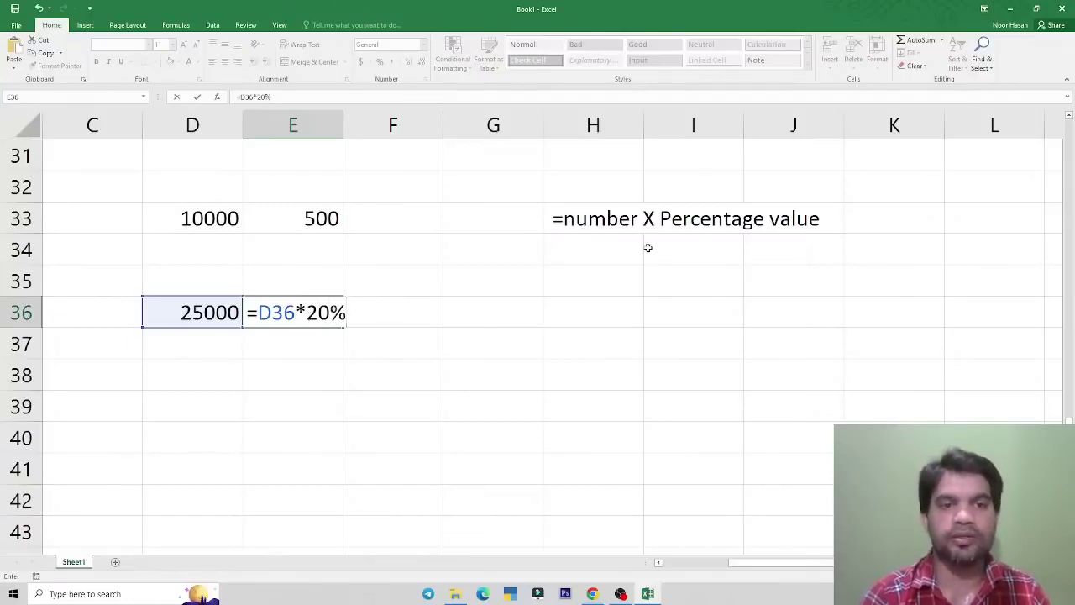
pyautogui.press('Return')
pyautogui.press('Up')
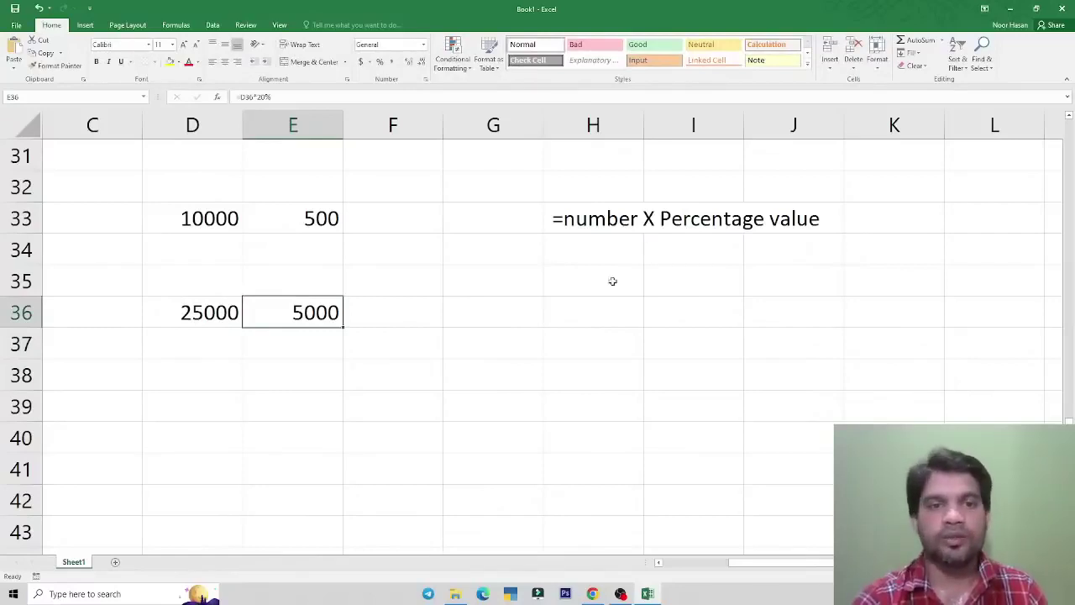
pyautogui.scroll(4, 534, 280)
pyautogui.scroll(3, 534, 280)
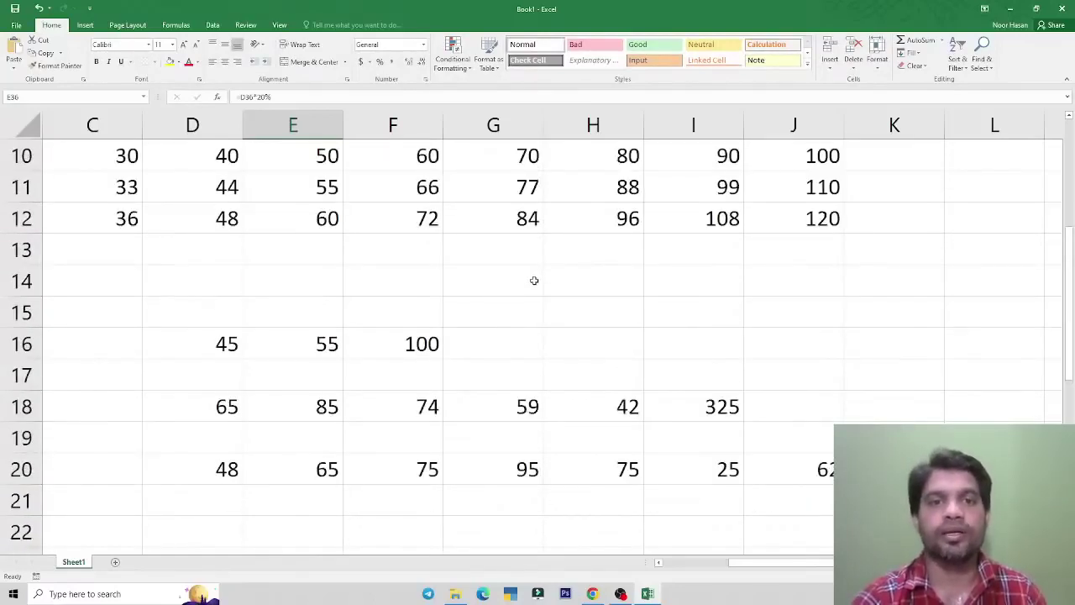
pyautogui.scroll(-6, 535, 280)
pyautogui.click(417, 364)
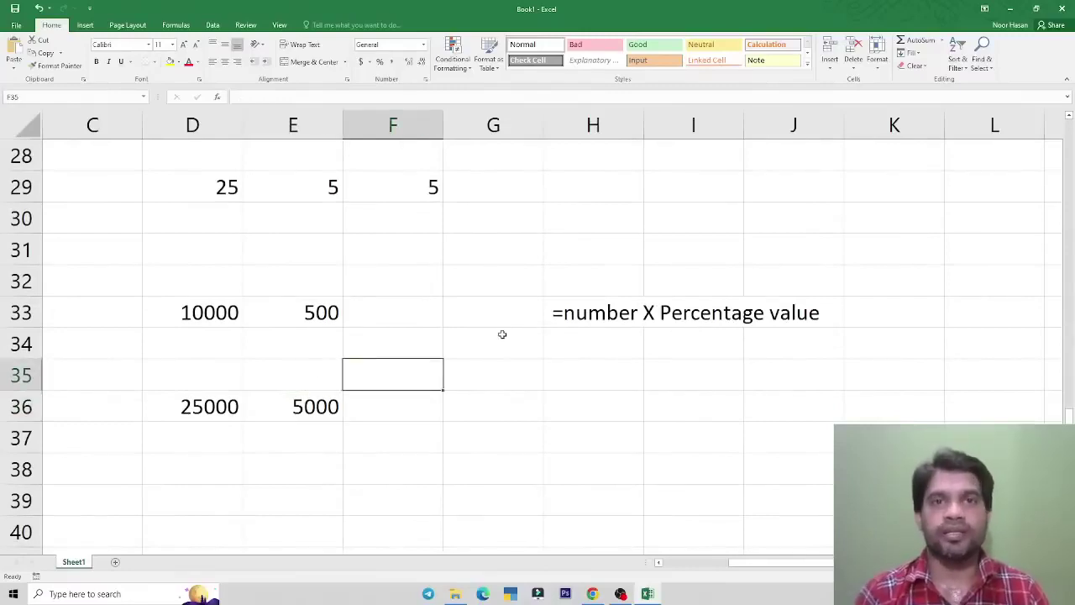
pyautogui.click(473, 342)
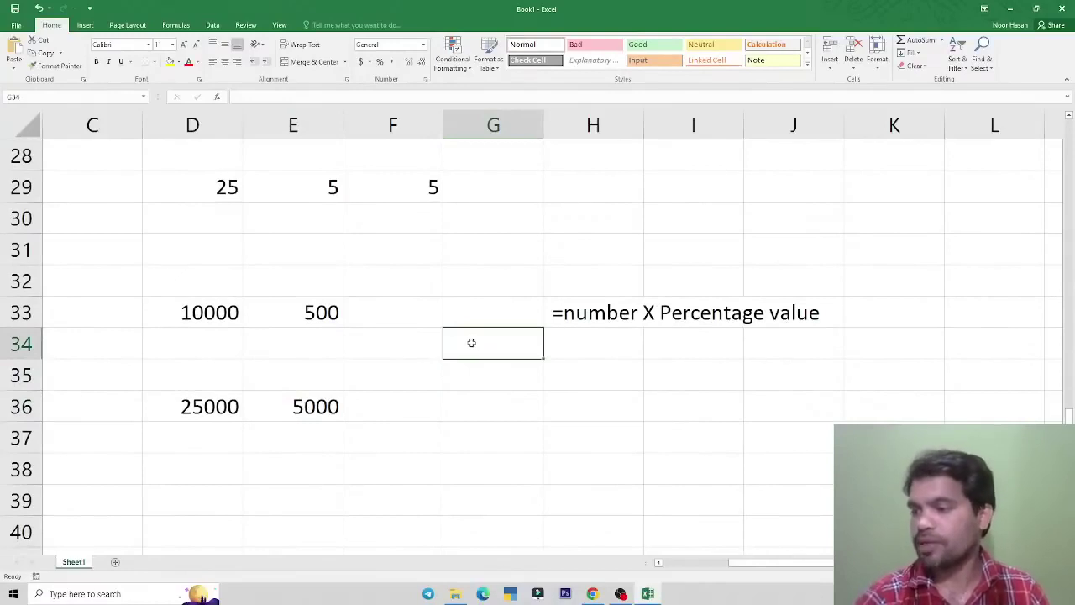
pyautogui.click(372, 257)
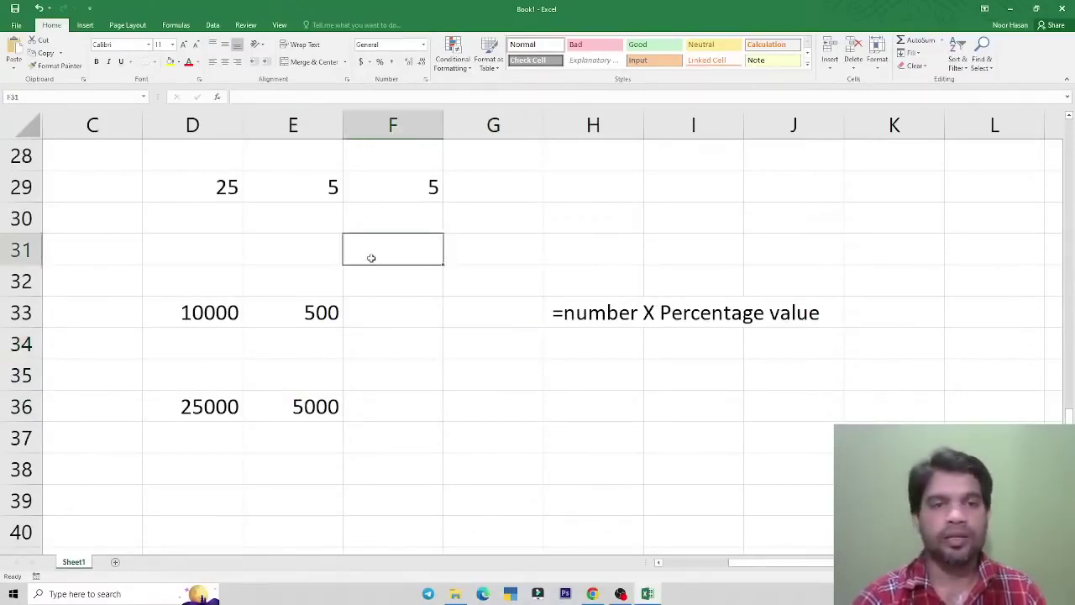
# - Add a new worksheet after Sheet1 and select its cell A1
pyautogui.click(116, 564)
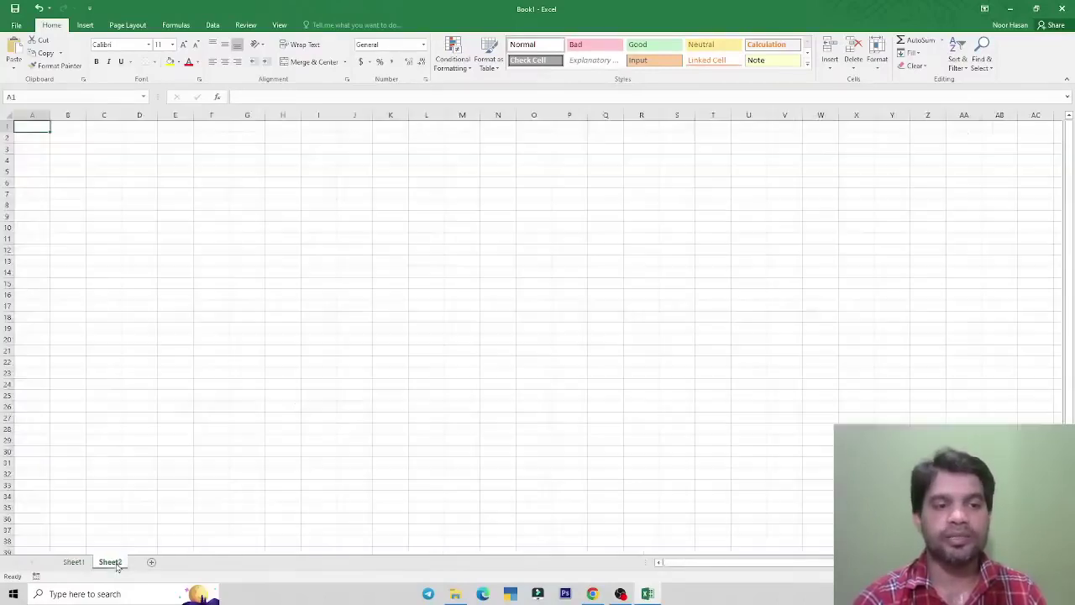
pyautogui.click(272, 451)
pyautogui.scroll(2, 179, 357)
pyautogui.scroll(2, 179, 355)
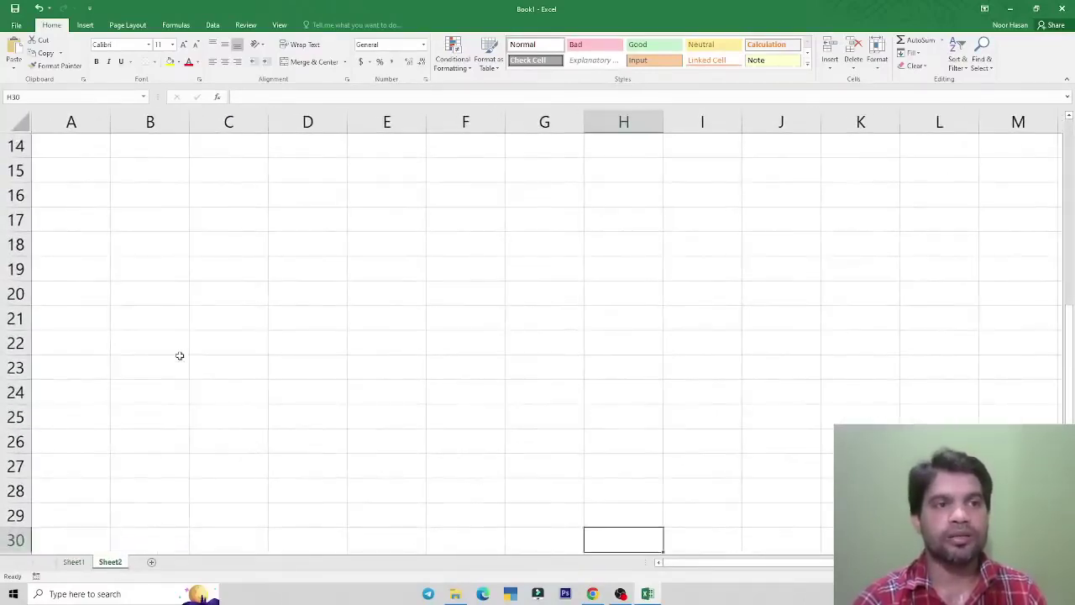
pyautogui.scroll(4, 179, 353)
pyautogui.click(80, 150)
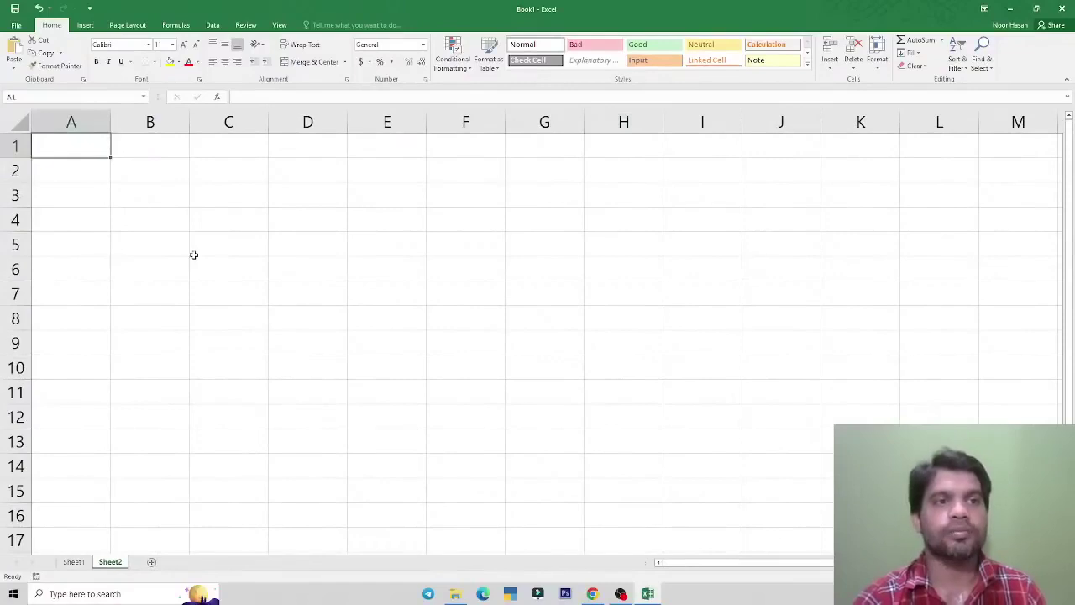
# - Enter the headers "Roll No." in A1 and "Names" in B1 of Sheet2
pyautogui.scroll(1, 193, 254)
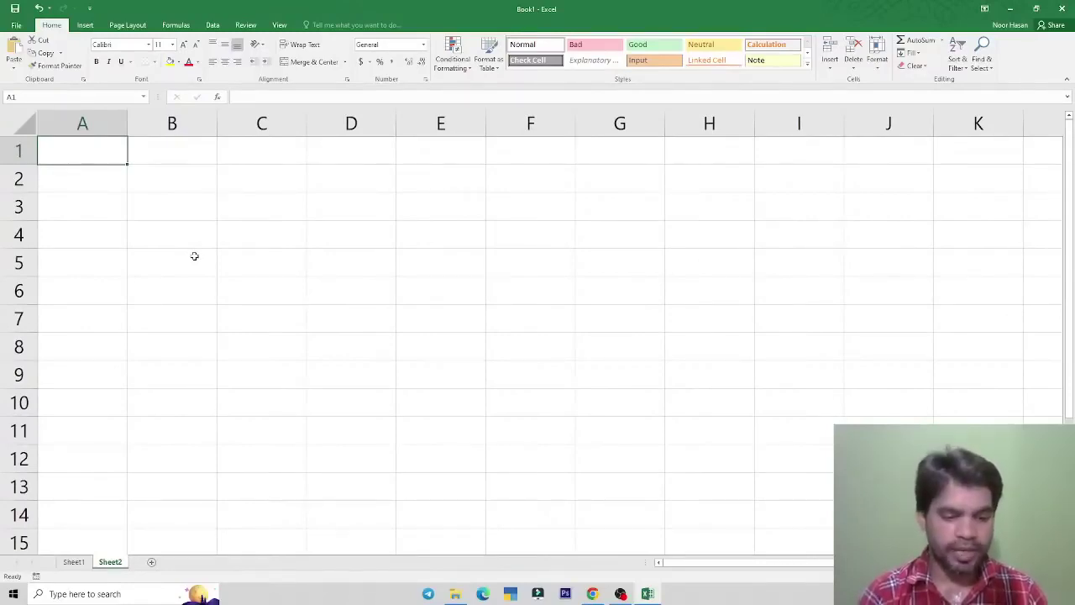
pyautogui.write('Roll N')
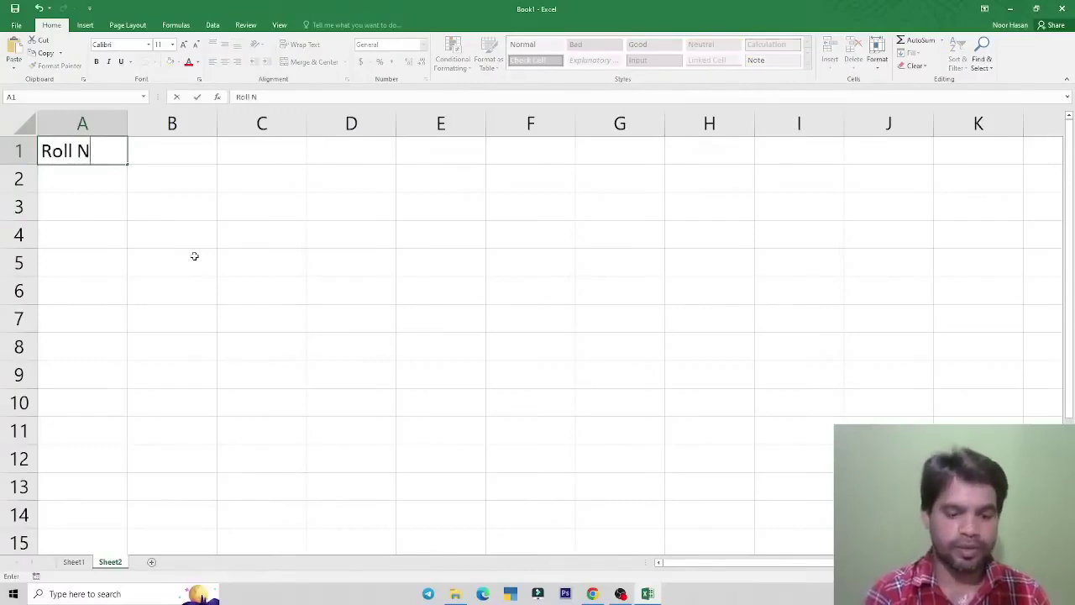
pyautogui.write('o.')
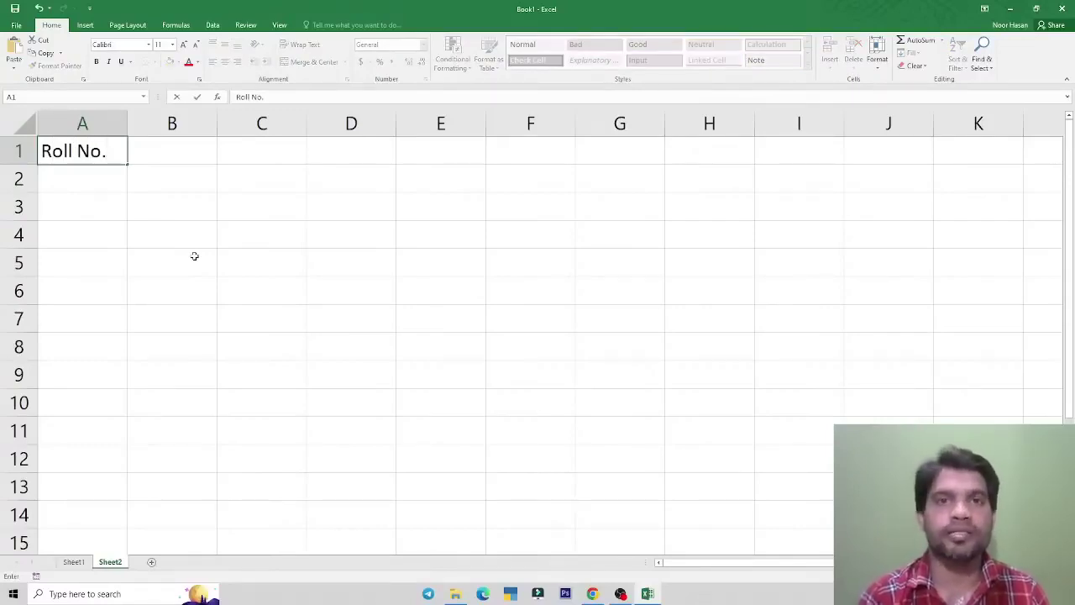
pyautogui.press('Tab')
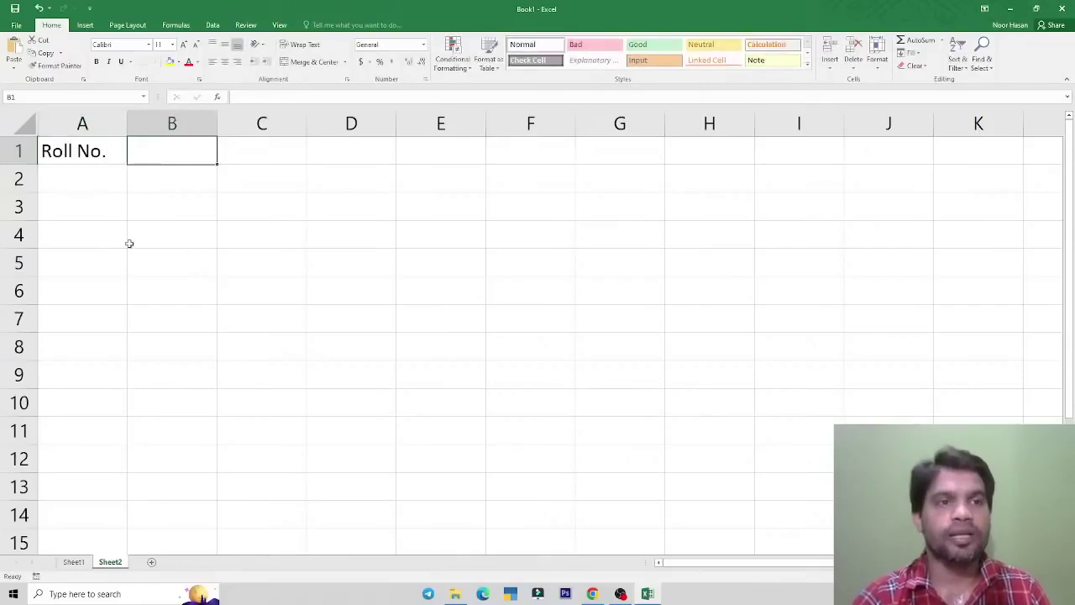
pyautogui.doubleClick(87, 152)
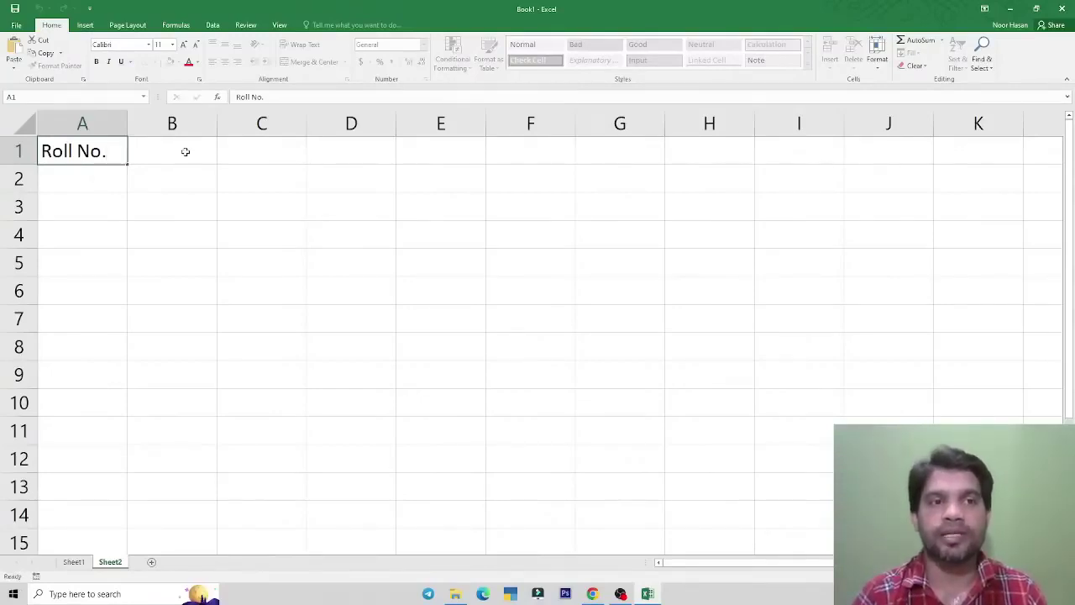
pyautogui.click(186, 151)
pyautogui.write('Names')
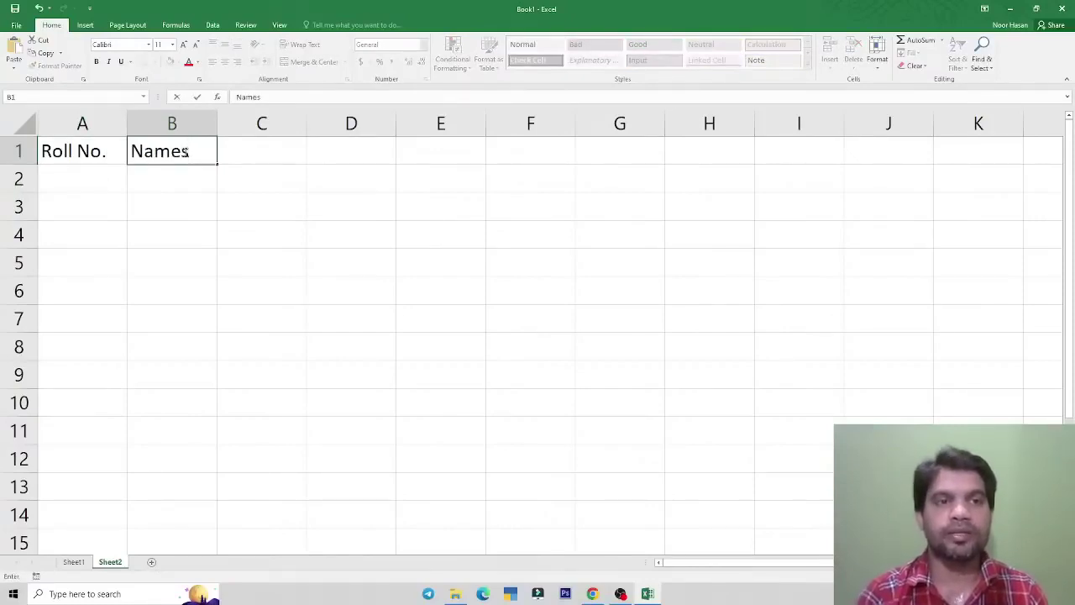
pyautogui.press('Tab')
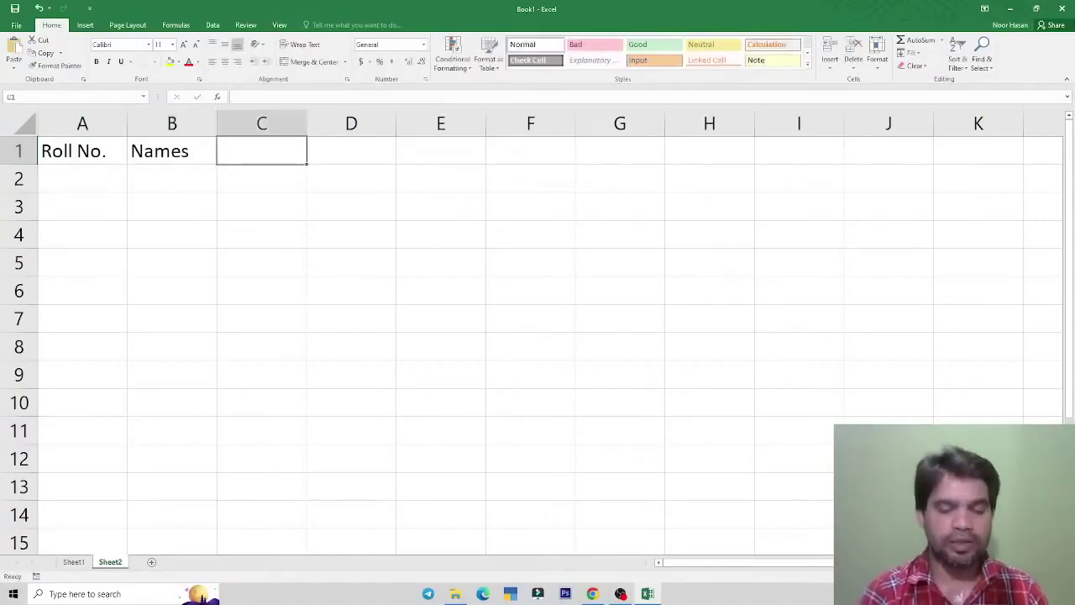
# - Enter the subject headers "Math" in C1 and "Hindi" in D1
pyautogui.write('Math')
pyautogui.press('Tab')
pyautogui.write('Gin')
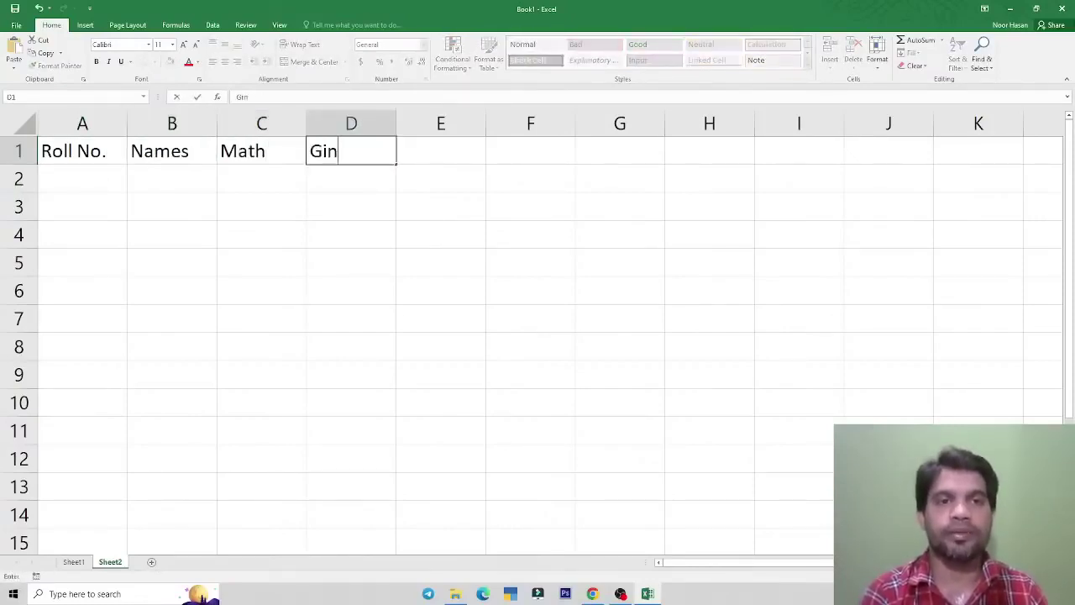
pyautogui.press('BackSpace')
pyautogui.press('BackSpace')
pyautogui.press('BackSpace')
pyautogui.write('Hn')
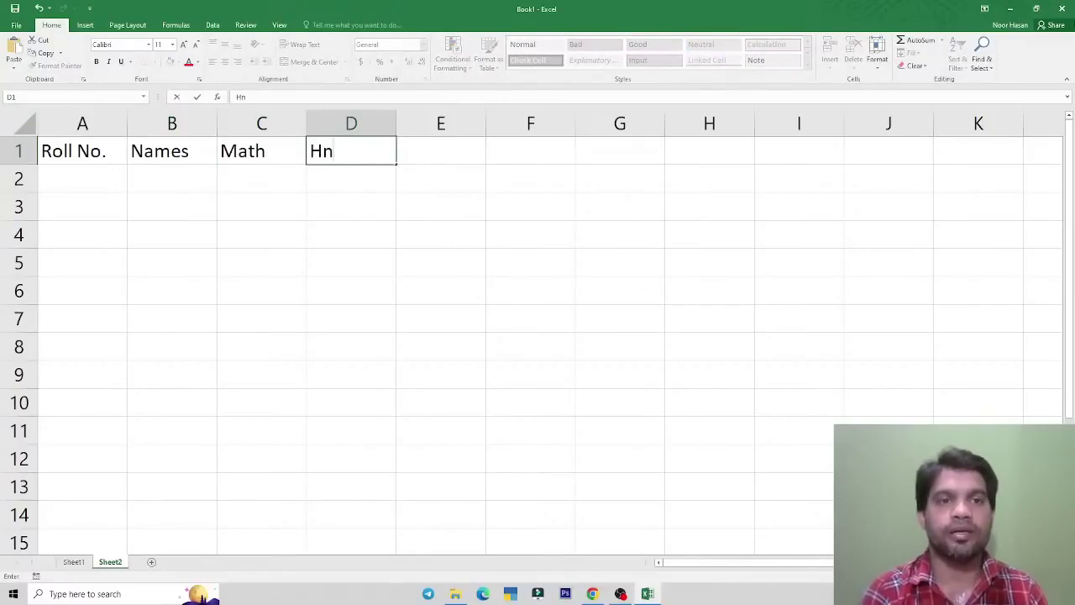
pyautogui.press('BackSpace')
pyautogui.write('indi')
pyautogui.press('Tab')
# - Complete the header row with "English" in E1, "Science" in F1, "S.S.T" in G1 and "Total" in H1
pyautogui.write('Engl')
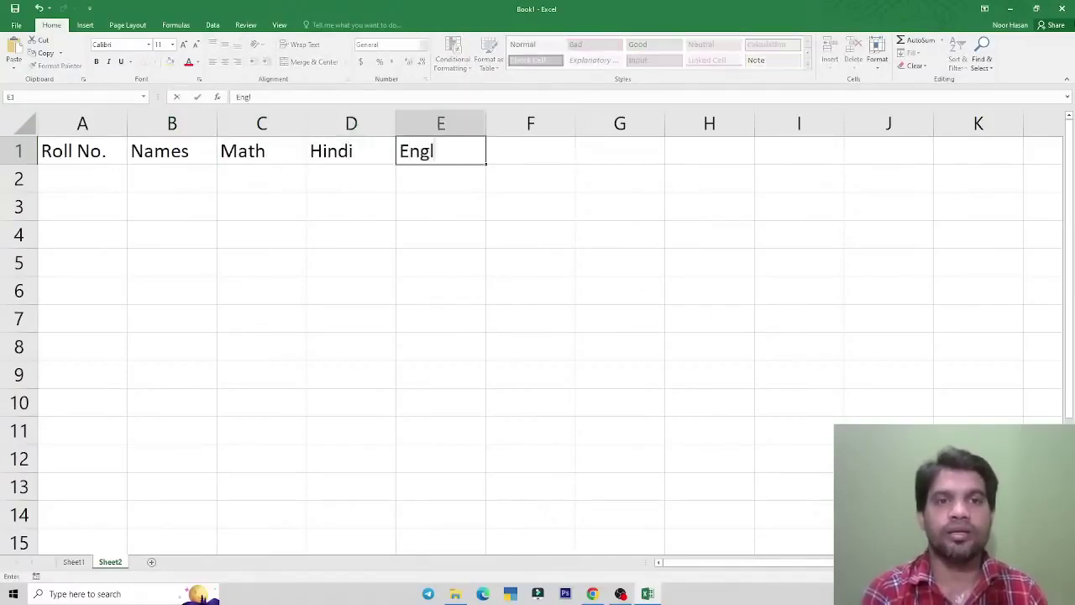
pyautogui.write('ish')
pyautogui.press('Tab')
pyautogui.write('Scien')
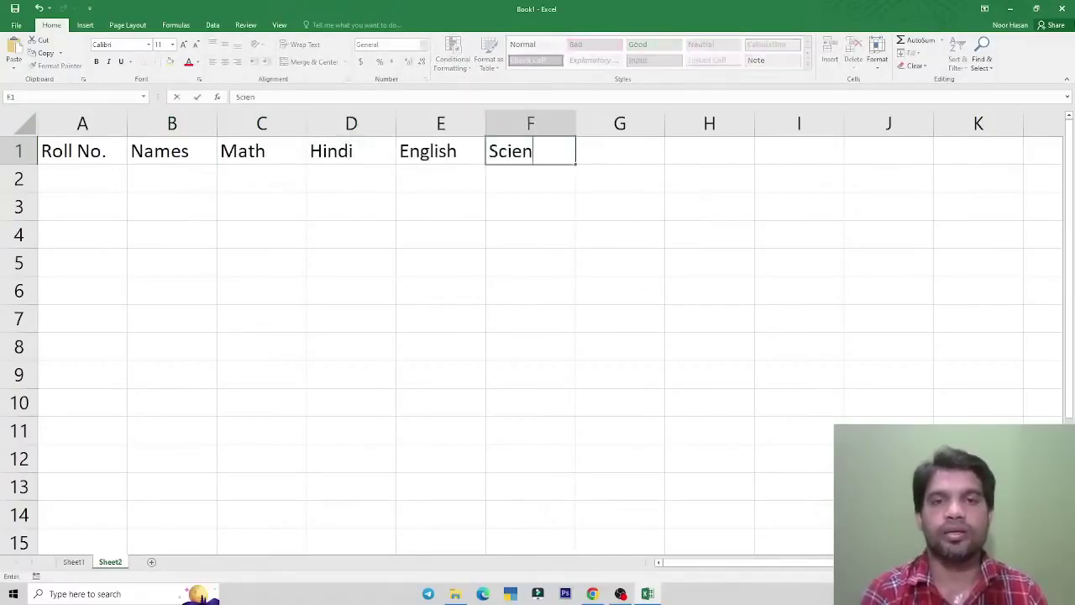
pyautogui.write('ce')
pyautogui.press('Tab')
pyautogui.write('S.S')
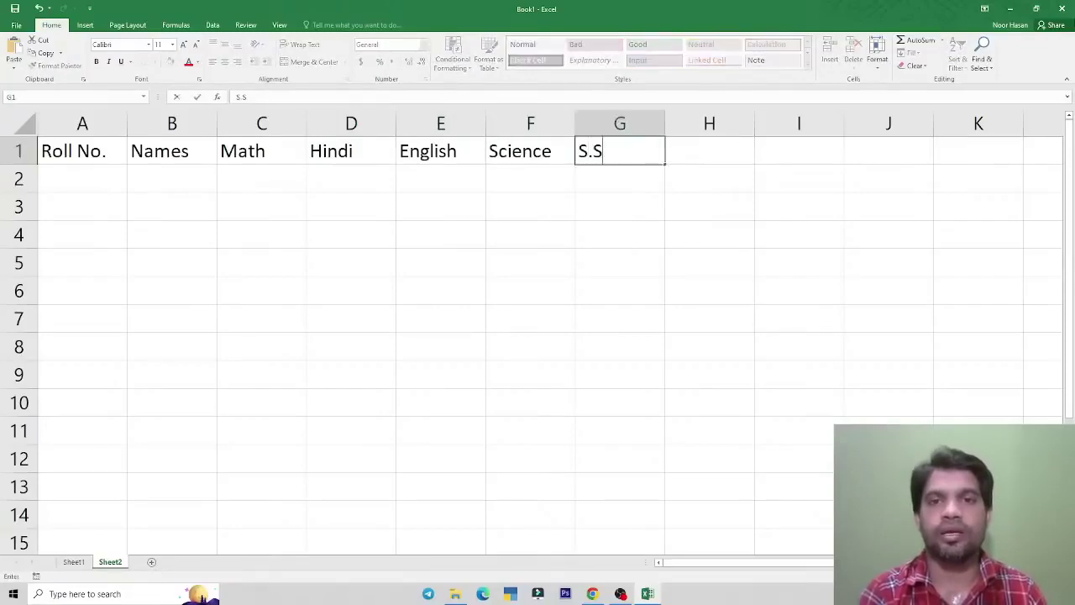
pyautogui.write('.T')
pyautogui.press('Tab')
pyautogui.write('Total')
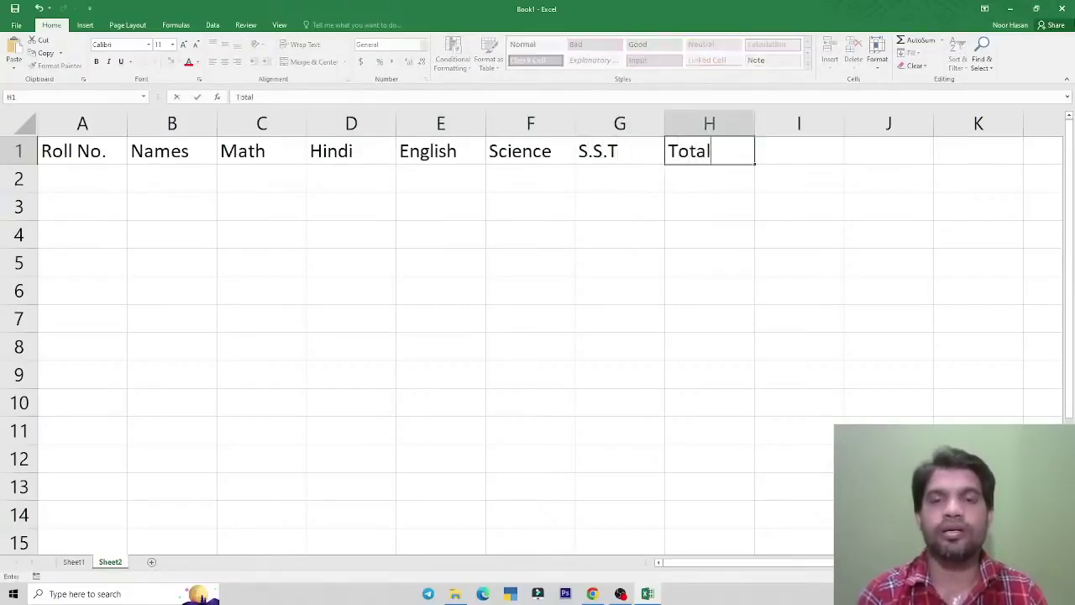
pyautogui.press('Return')
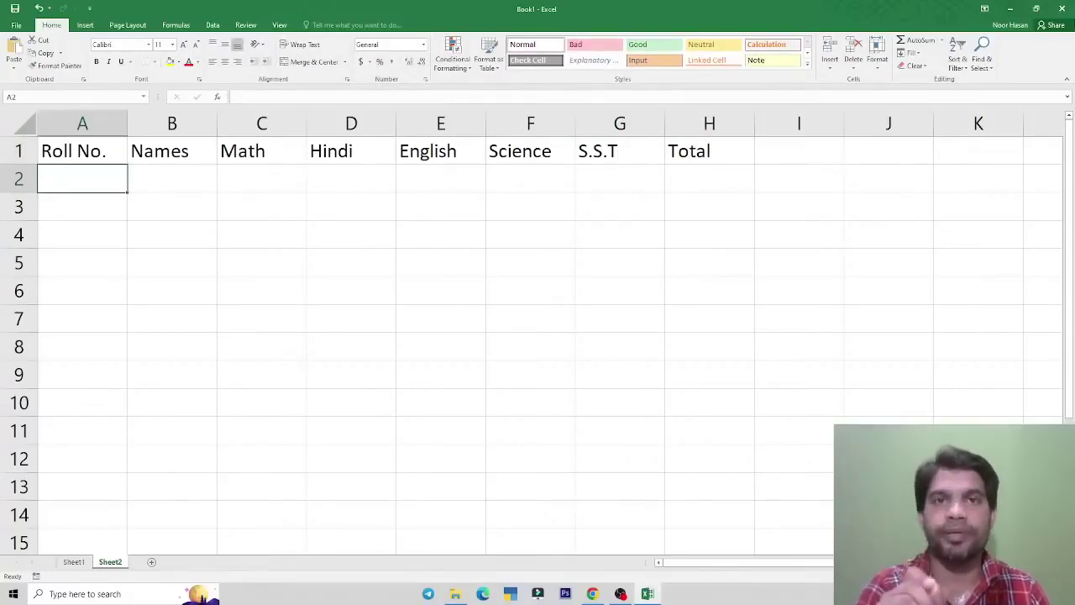
# - Enter 1 as the first roll number in A2 and keep that cell selected
pyautogui.write('1')
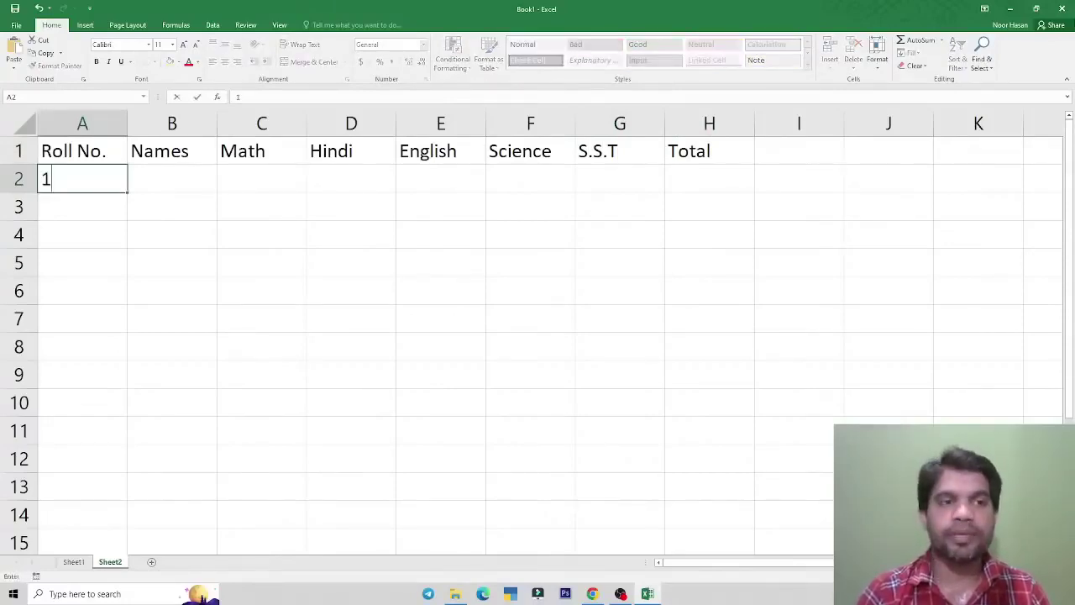
pyautogui.press('Return')
pyautogui.click(83, 178)
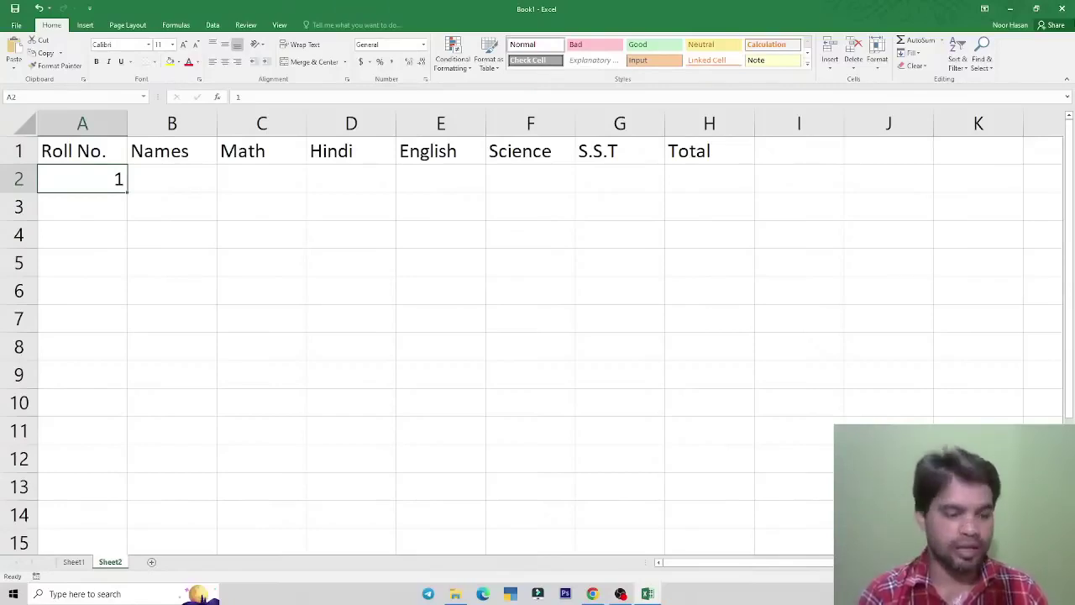
pyautogui.hotkey('alt', 't')
pyautogui.press('f')
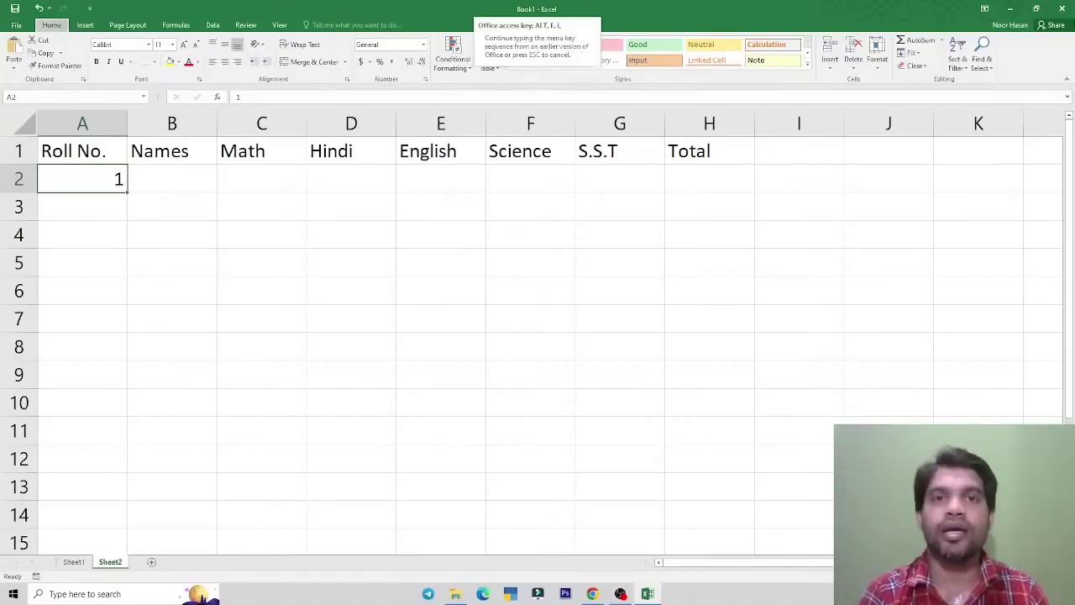
pyautogui.press('s')
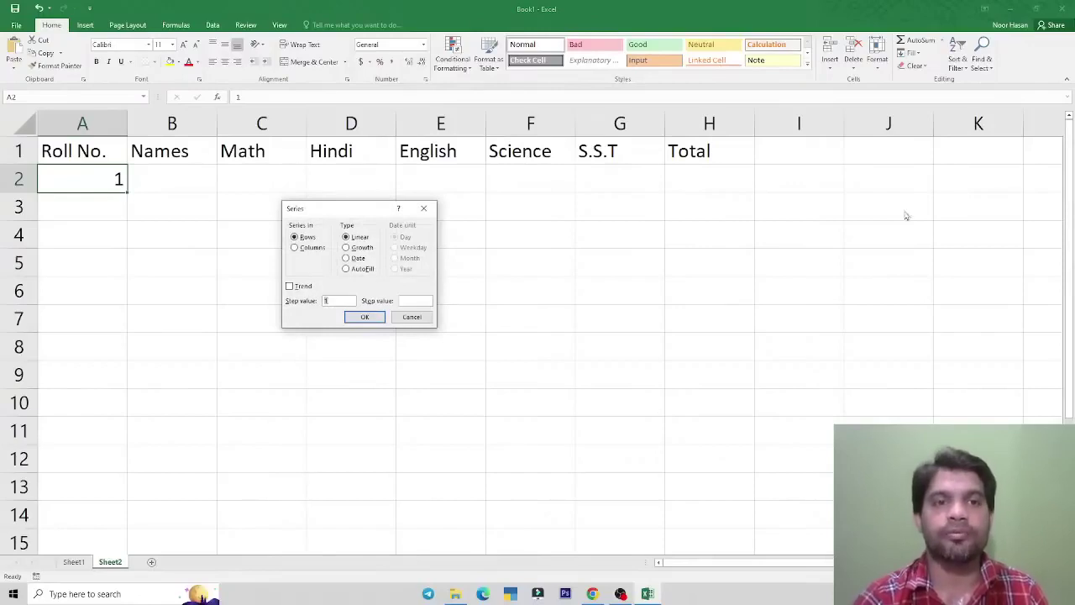
pyautogui.click(423, 209)
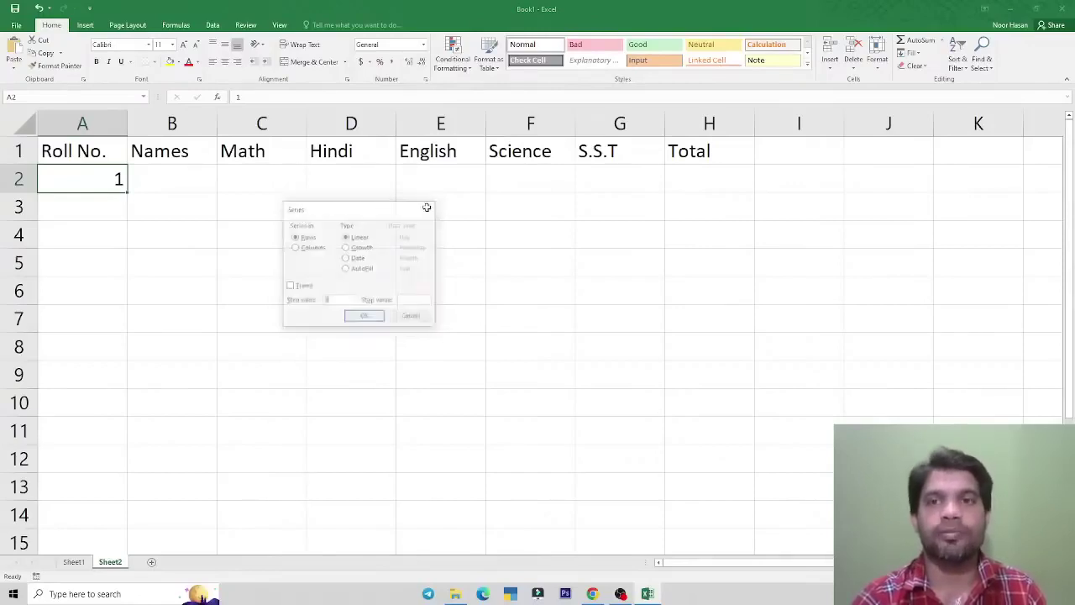
# - Fill a linear series down the column from A2 with a stop value of 10
pyautogui.click(910, 52)
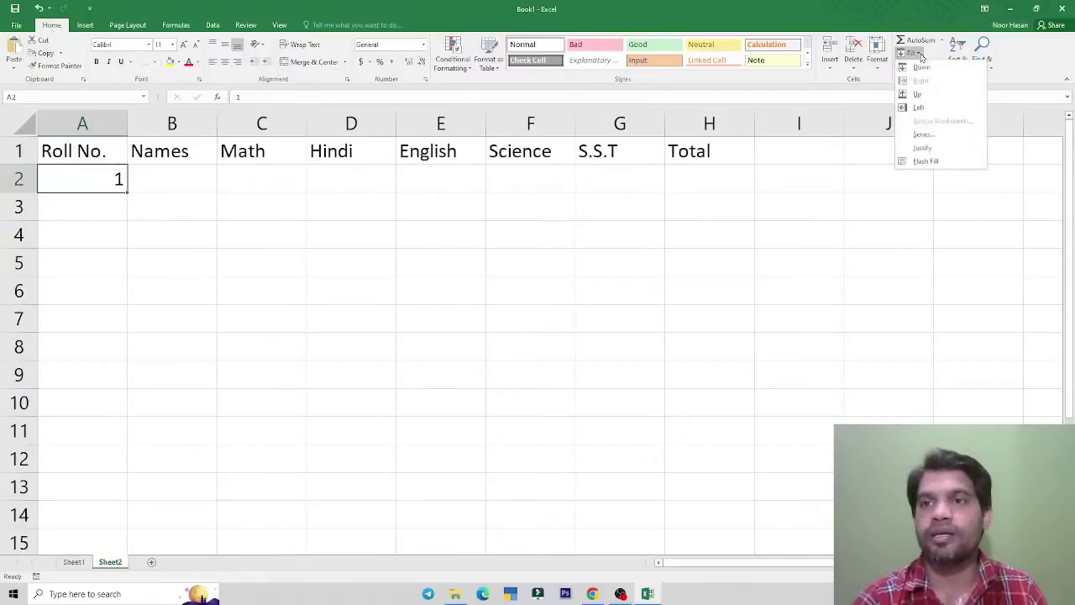
pyautogui.click(923, 136)
pyautogui.moveTo(361, 216); pyautogui.dragTo(313, 210)
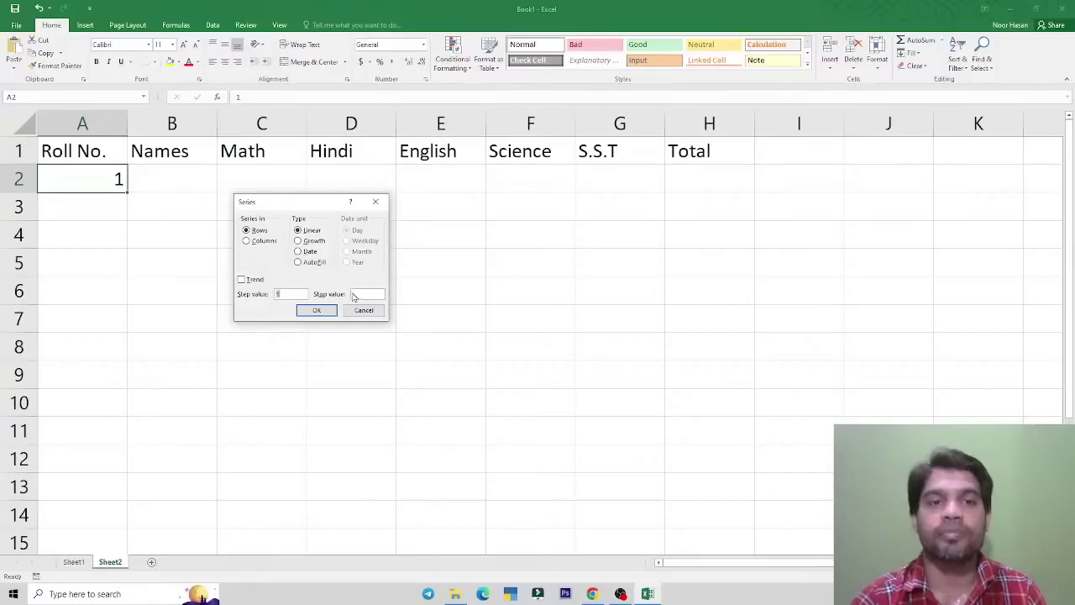
pyautogui.write('0')
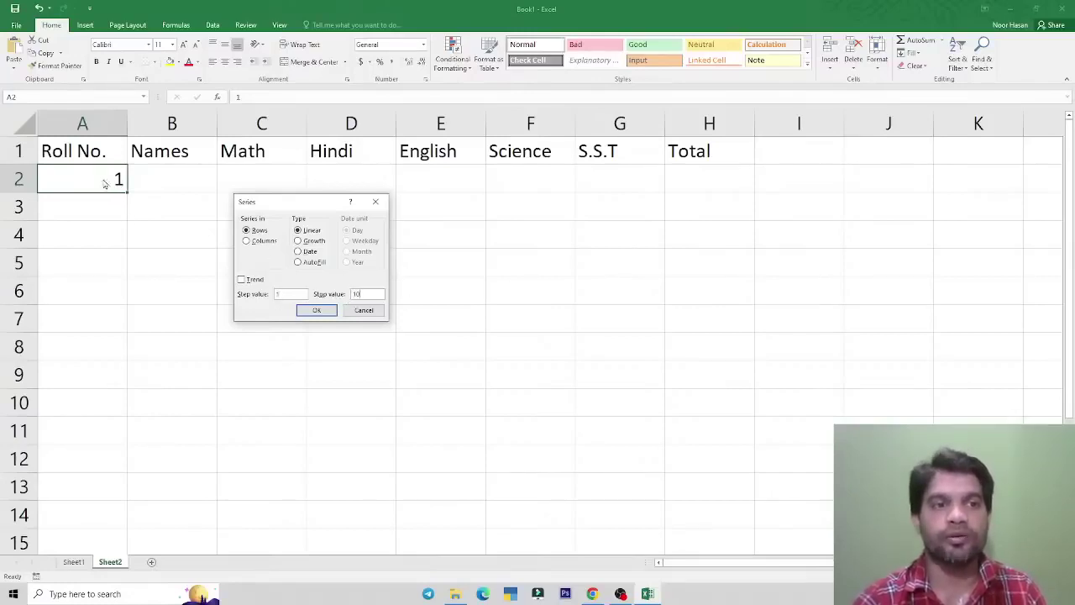
pyautogui.click(262, 241)
pyautogui.click(316, 311)
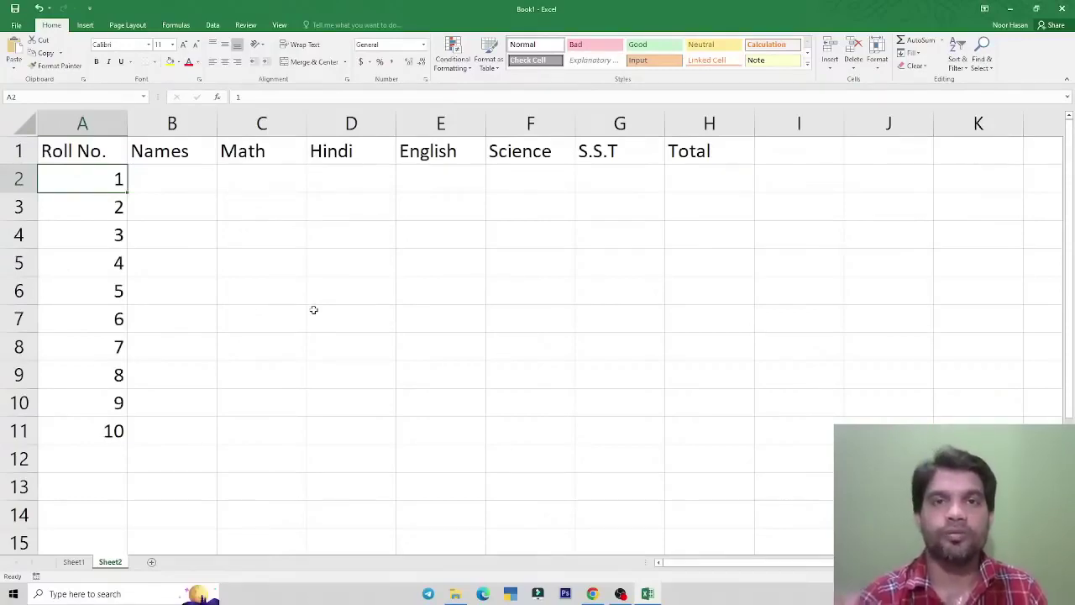
# - Clear the filled roll numbers in A3:A11, keeping only the first one in A2
pyautogui.press('Down')
pyautogui.hotkey('shift', 'Down')
pyautogui.hotkey('shift', 'Down')
pyautogui.hotkey('shift', 'Down')
pyautogui.hotkey('shift', 'Down')
pyautogui.hotkey('shift', 'Down')
pyautogui.hotkey('shift', 'Down')
pyautogui.hotkey('shift', 'Down')
pyautogui.hotkey('shift', 'Down')
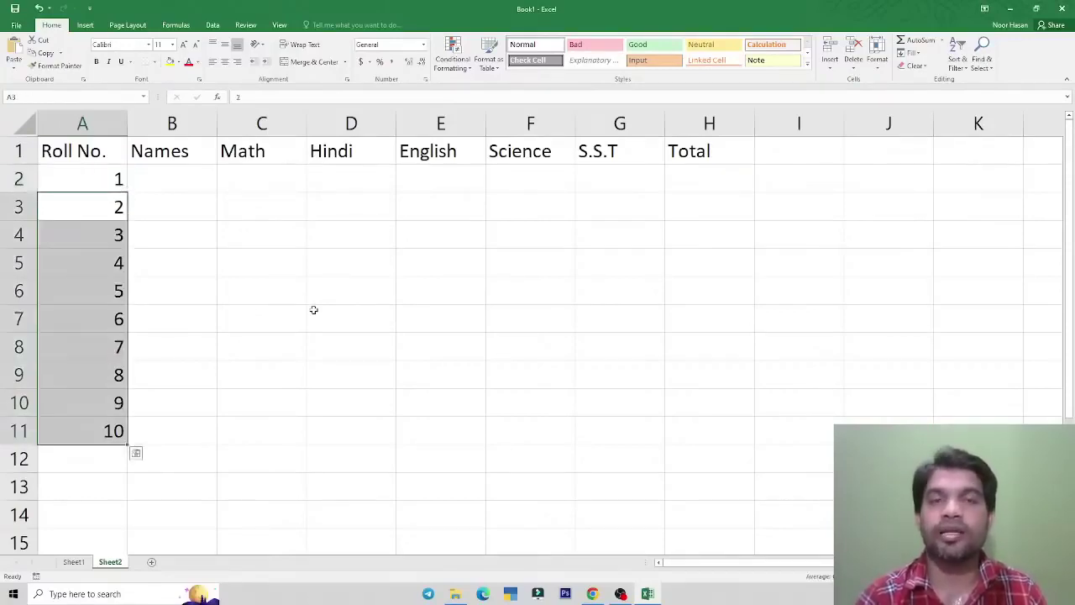
pyautogui.press('Delete')
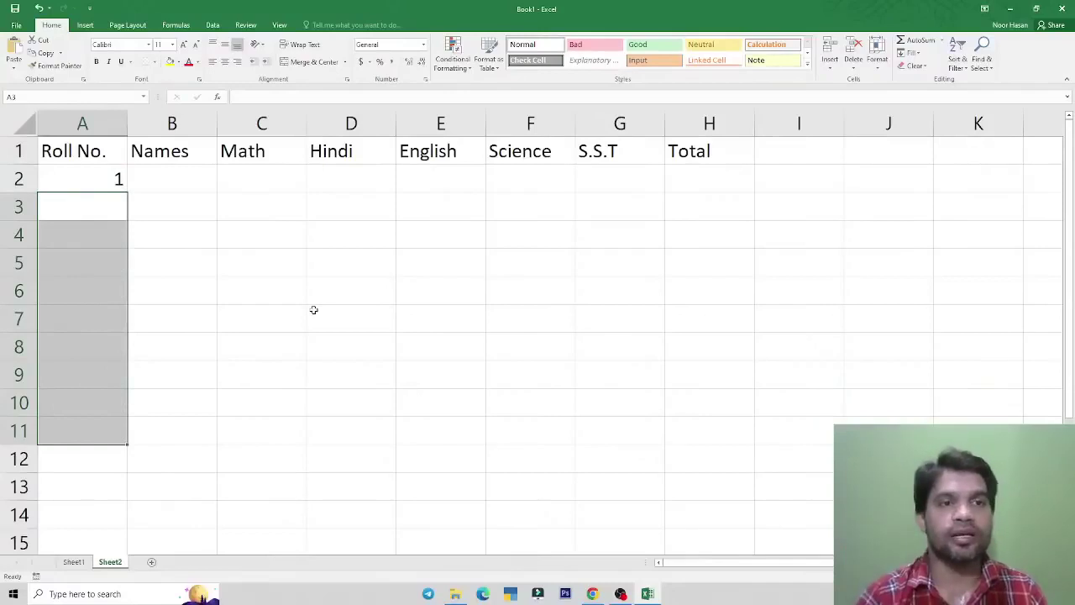
# - Refill the roll numbers from A2 as a linear column series up to stop value 10, and select B2
pyautogui.press('Up')
pyautogui.hotkey('alt', 'e')
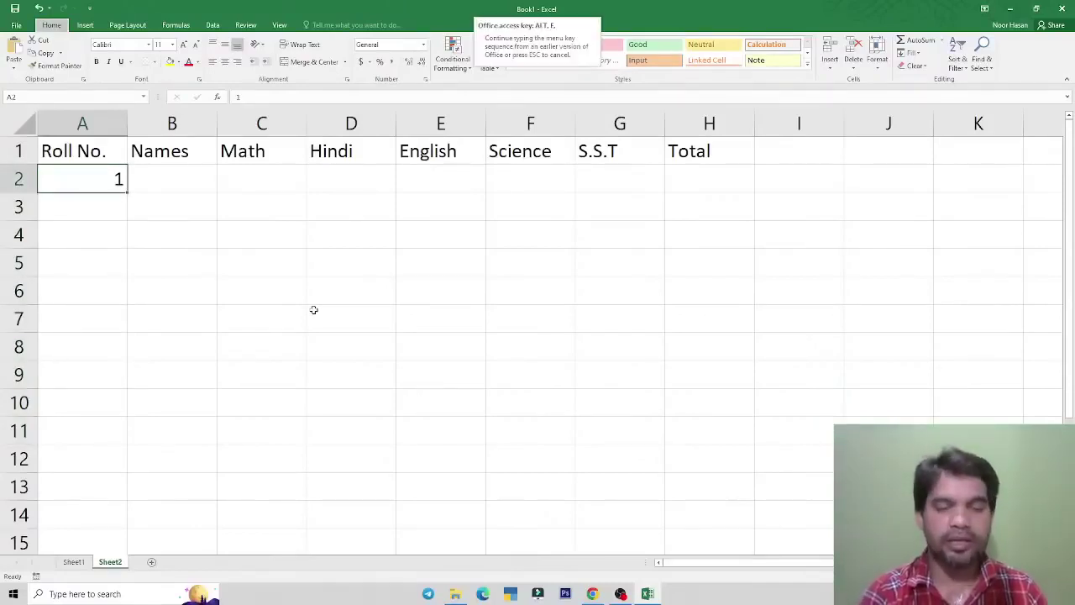
pyautogui.press('i')
pyautogui.press('s')
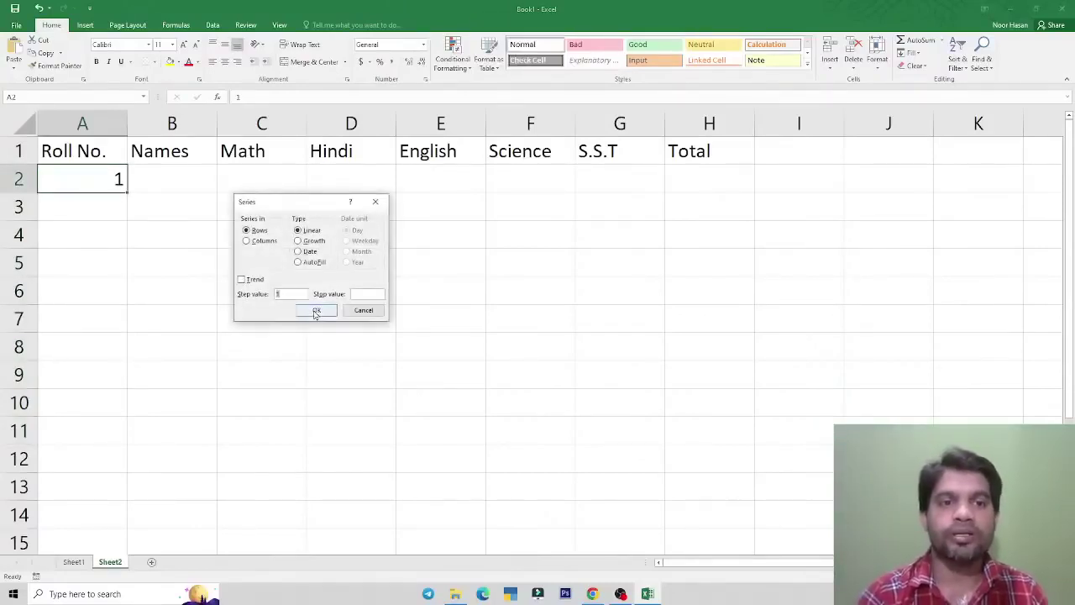
pyautogui.press('Tab')
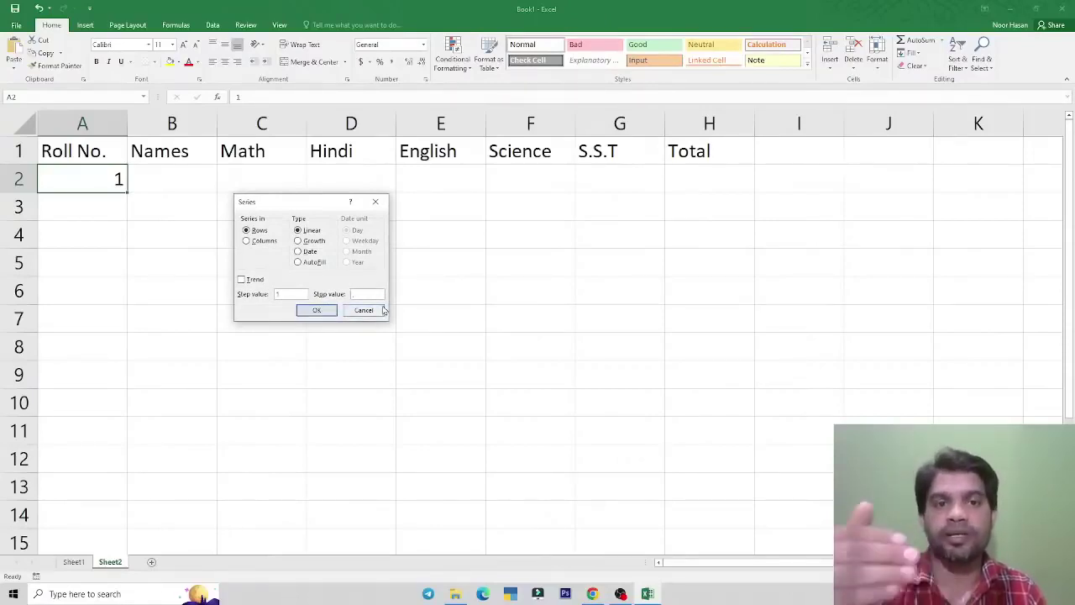
pyautogui.write('10')
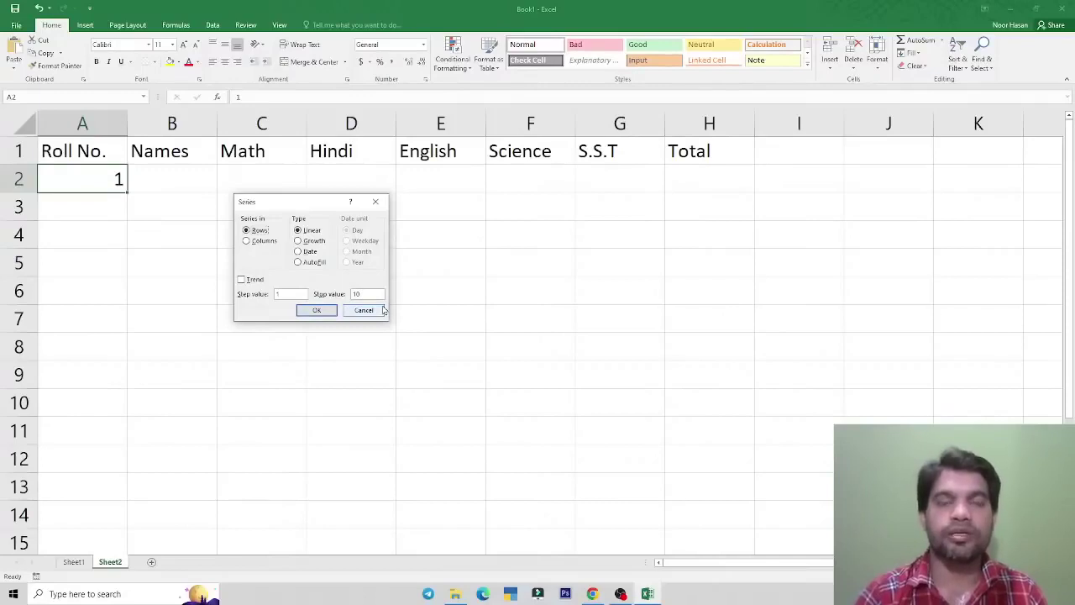
pyautogui.hotkey('alt', 'c')
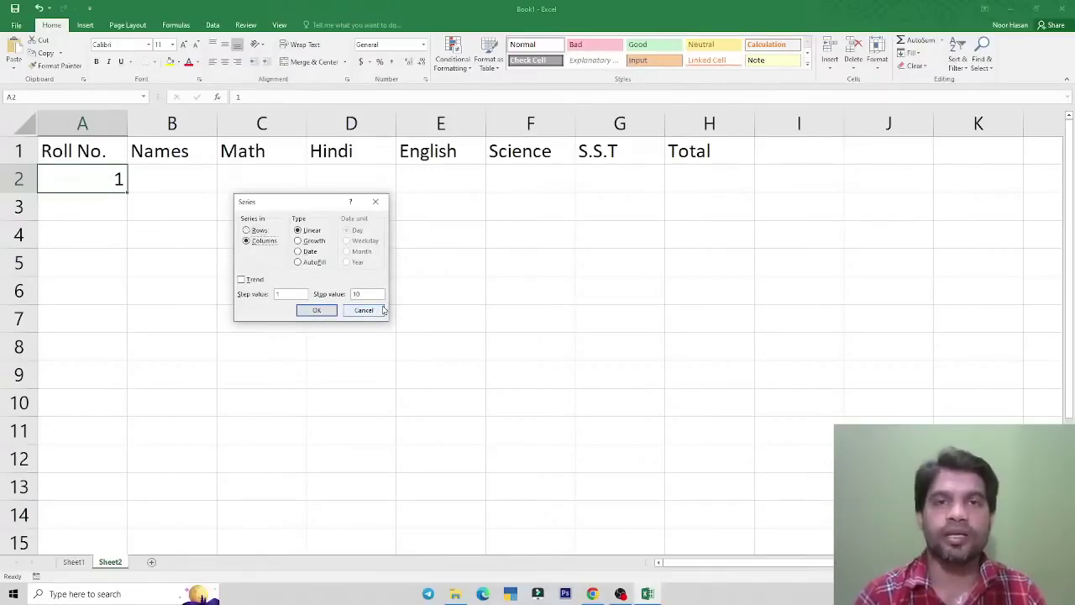
pyautogui.press('Return')
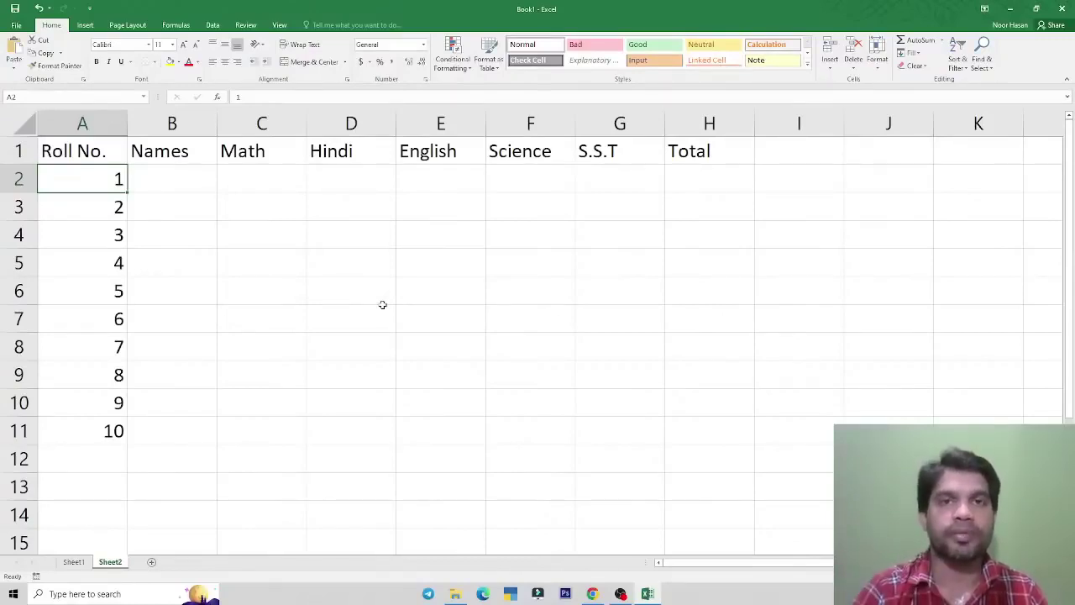
pyautogui.press('Right')
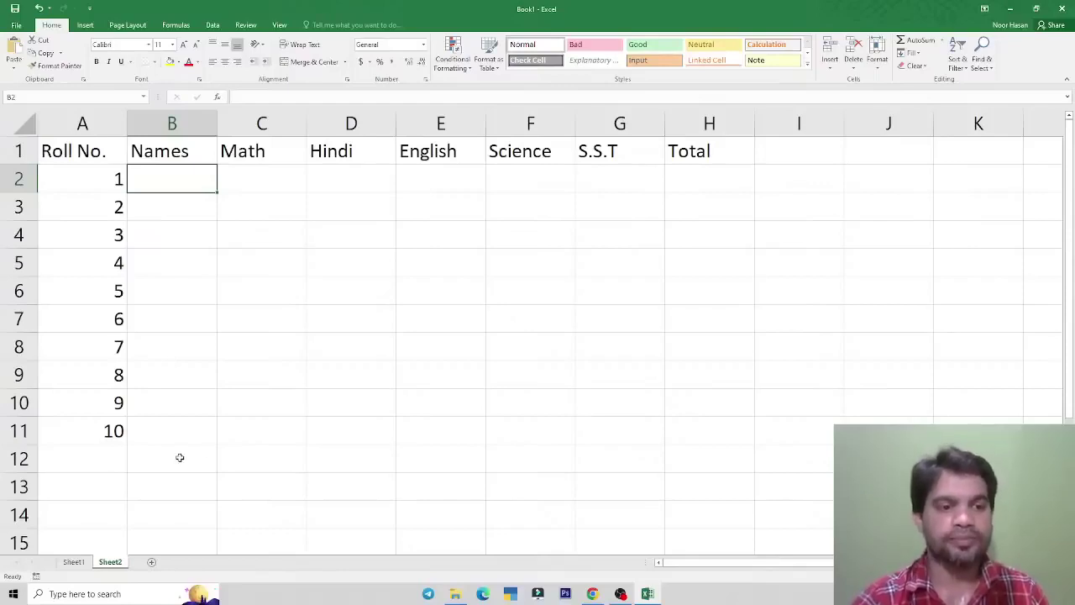
# - Add two new blank worksheets after Sheet2 and return to Sheet1
pyautogui.click(152, 563)
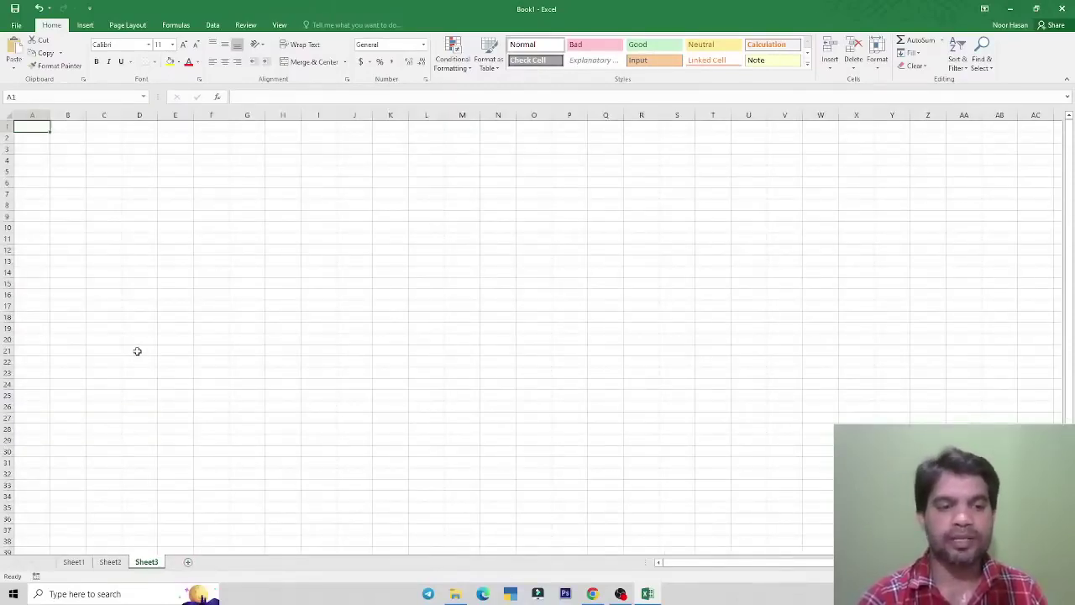
pyautogui.hotkey('shift', 'F11')
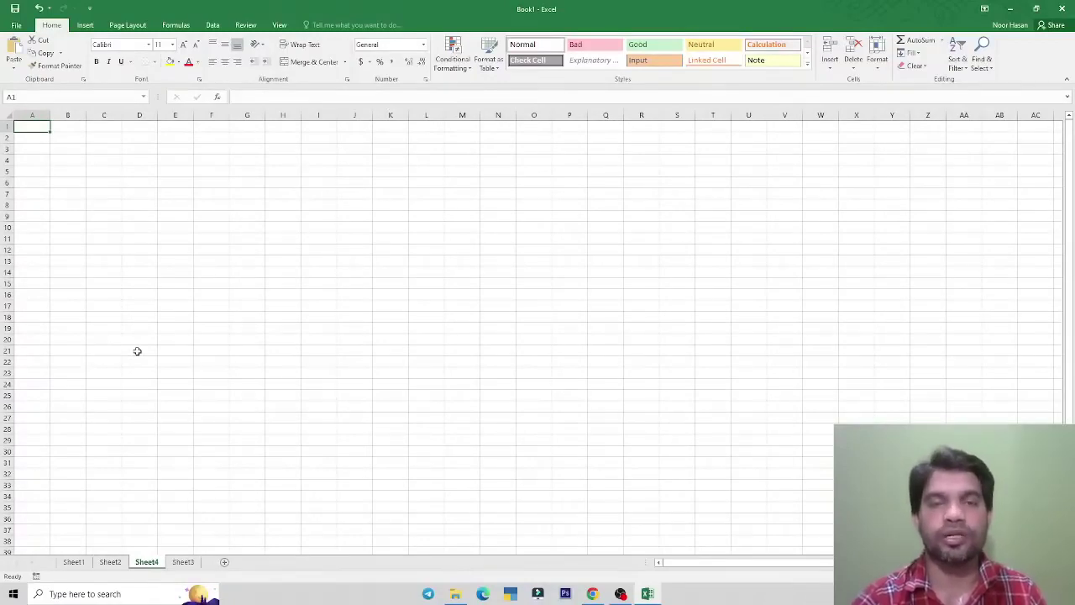
pyautogui.click(73, 562)
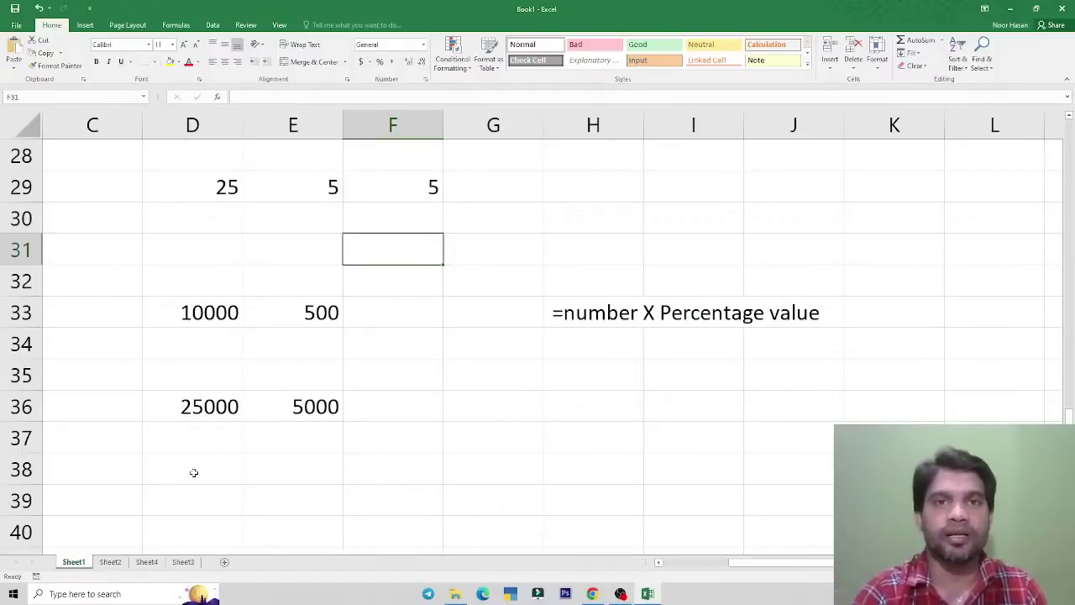
# - Switch to Sheet2 and enter the first two students' names in B2 and B3 of the Names column
pyautogui.click(240, 403)
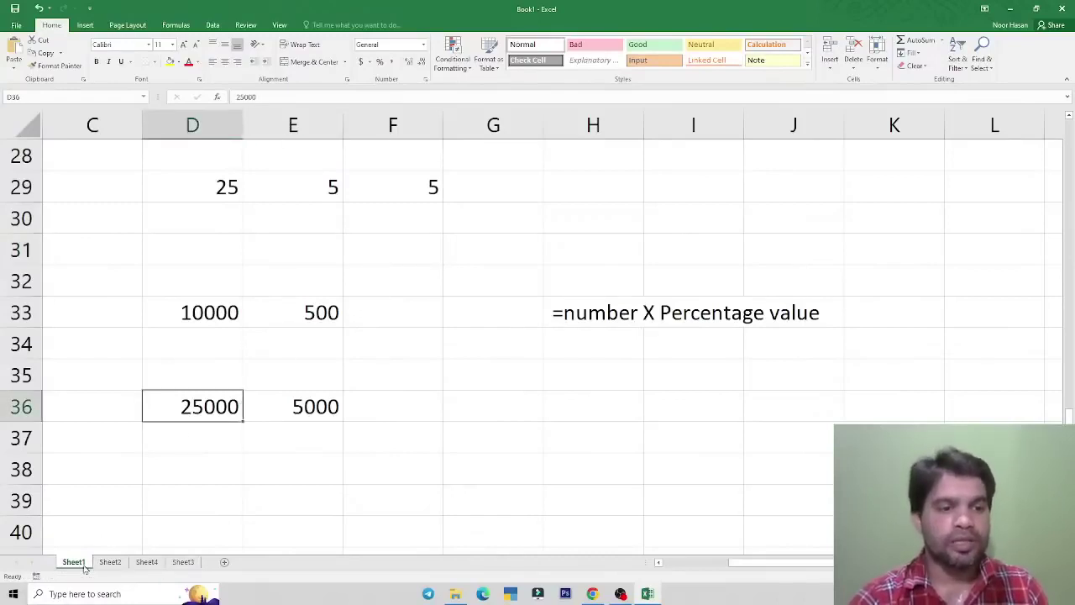
pyautogui.click(286, 407)
pyautogui.click(110, 561)
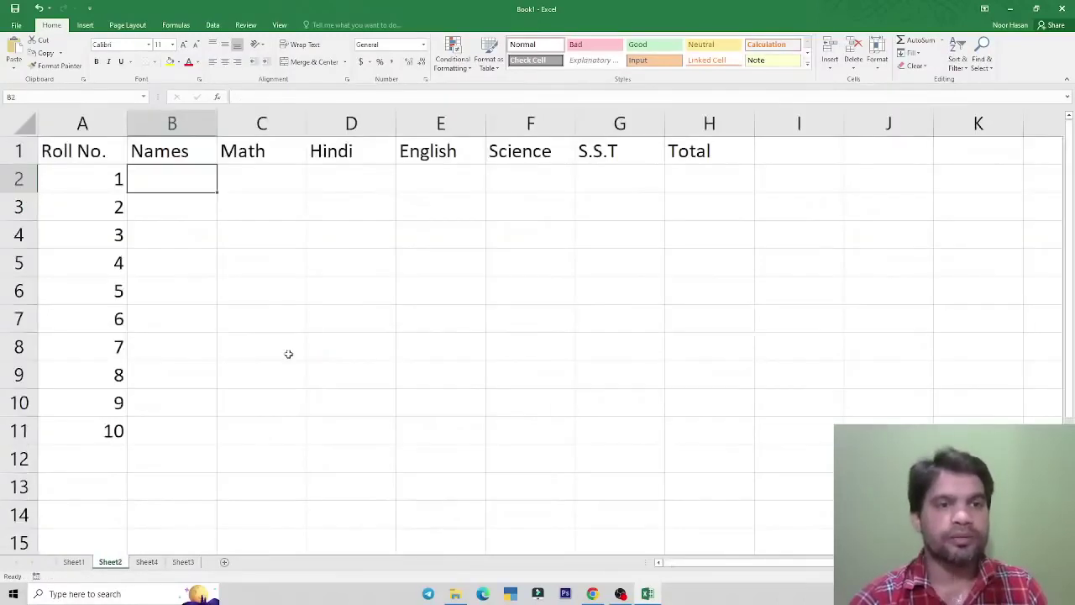
pyautogui.click(288, 354)
pyautogui.click(168, 182)
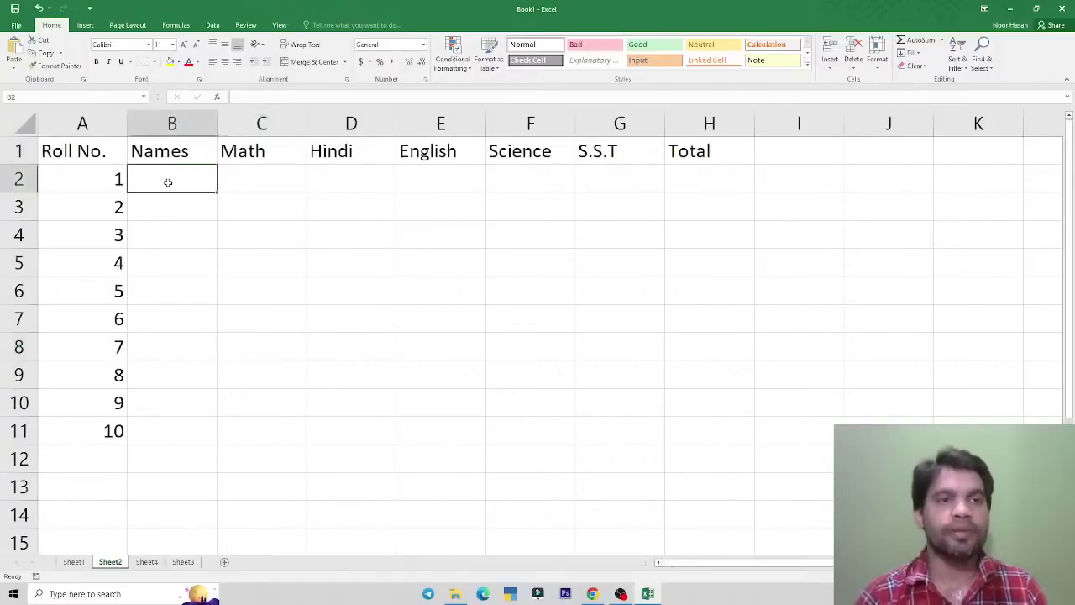
pyautogui.write('Sues')
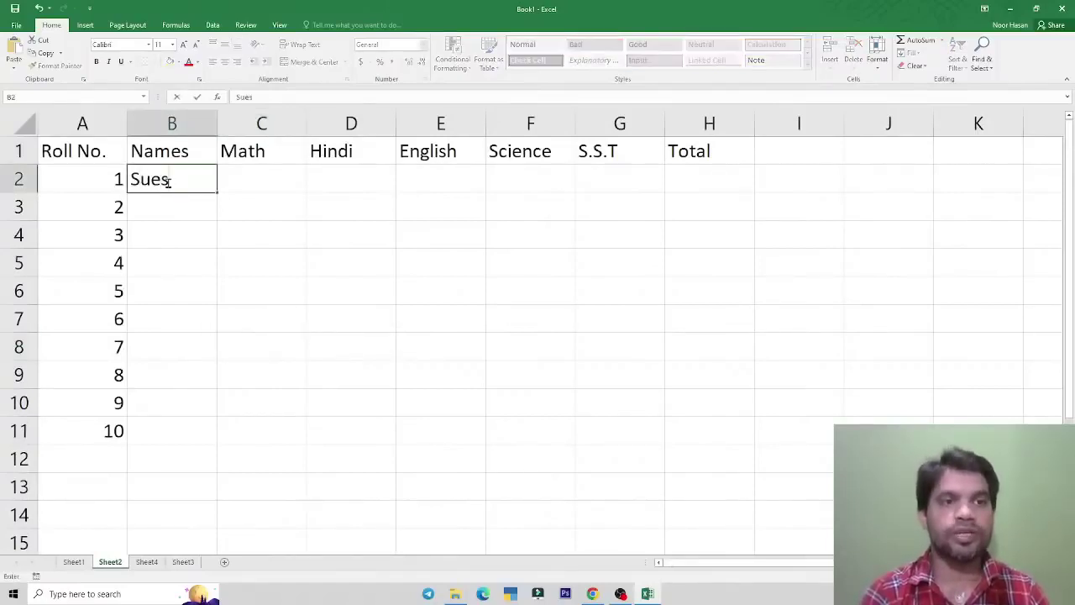
pyautogui.press('BackSpace')
pyautogui.press('BackSpace')
pyautogui.write('resh')
pyautogui.press('Return')
pyautogui.write('Manish')
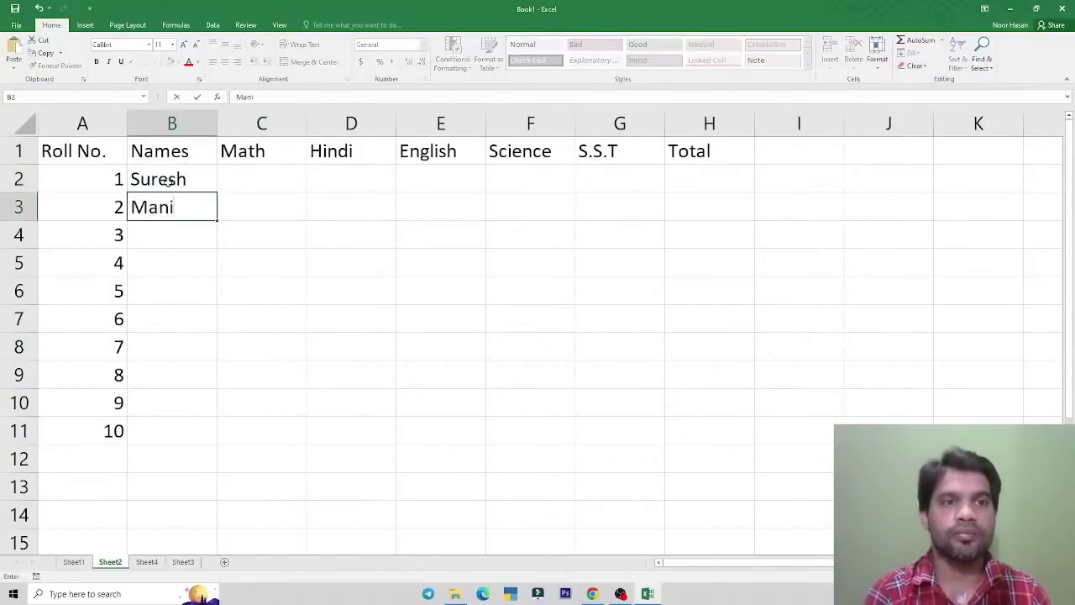
pyautogui.press('Return')
# - Enter the third student's name in B4
pyautogui.write('Ae')
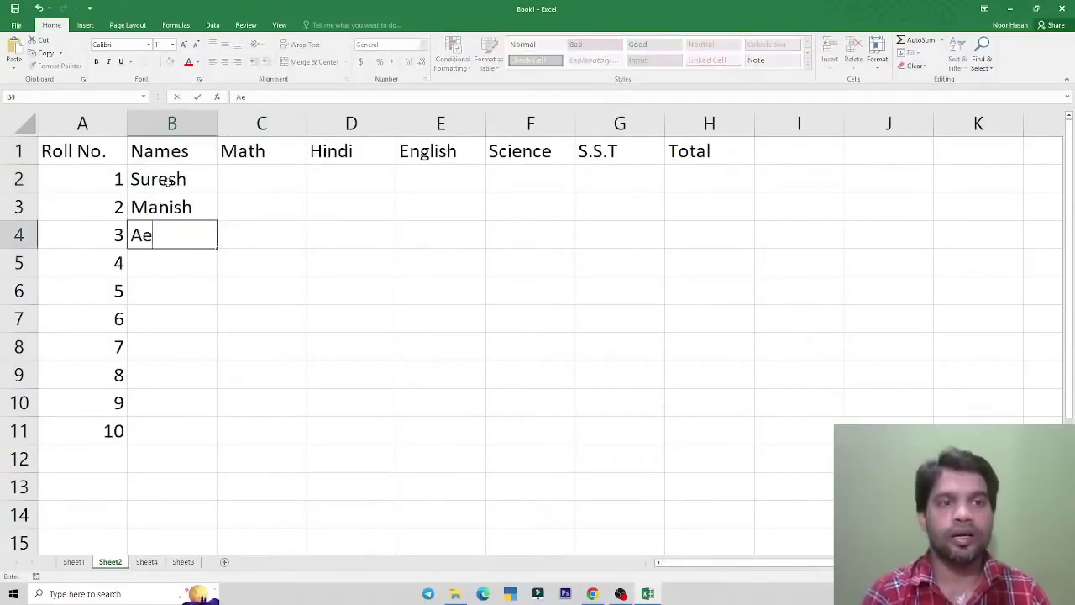
pyautogui.press('BackSpace')
pyautogui.write('vin')
pyautogui.press('BackSpace')
pyautogui.press('BackSpace')
pyautogui.press('BackSpace')
pyautogui.write('rvind')
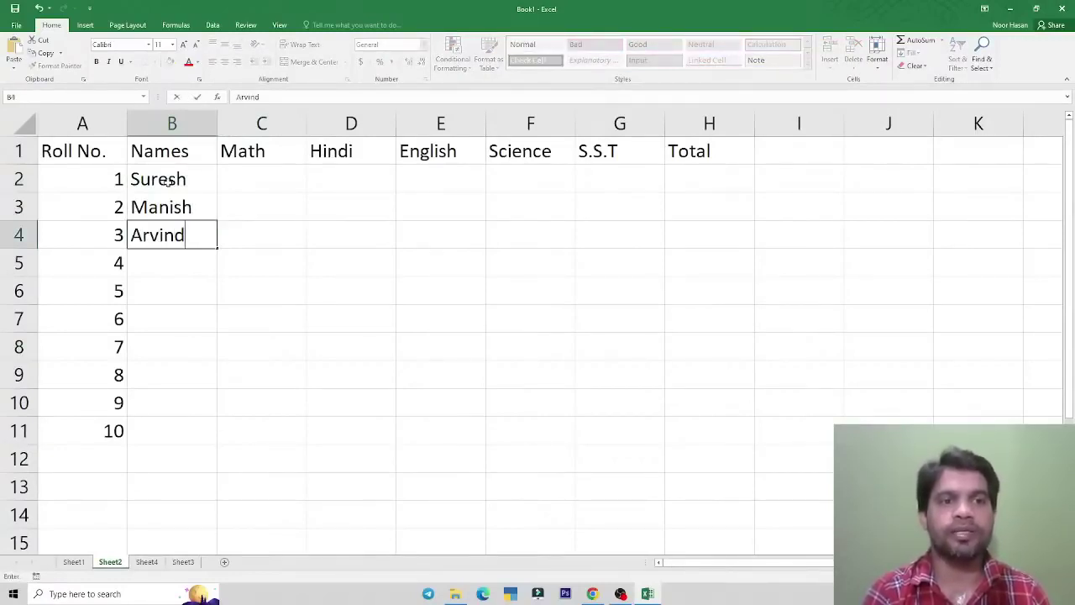
pyautogui.press('Return')
# - Enter the fourth student's name in B5, completing its missing last letter
pyautogui.write('Deepa')
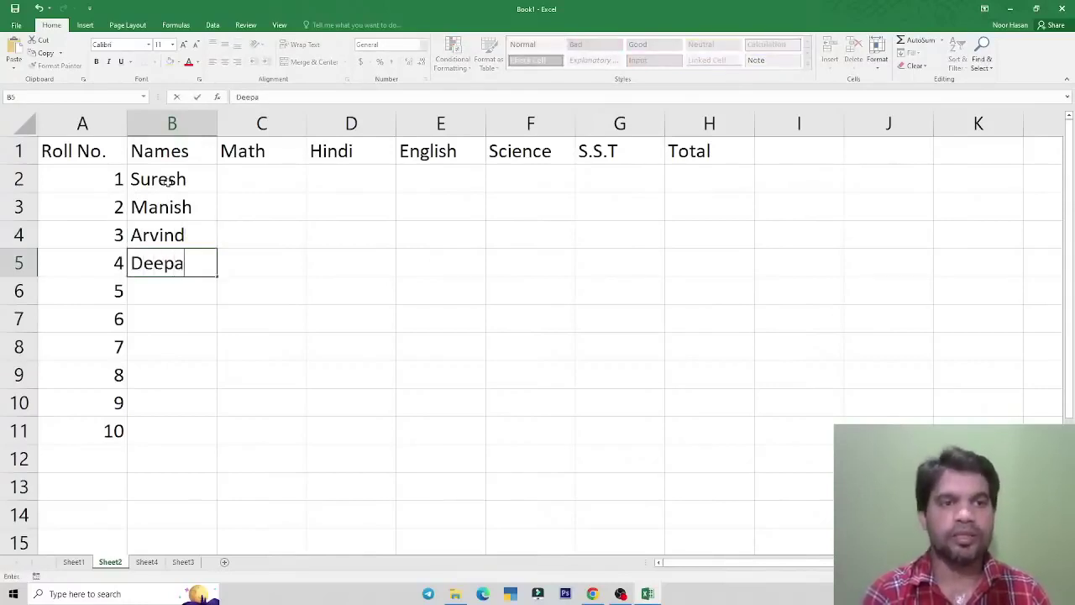
pyautogui.press('Return')
pyautogui.press('Up')
pyautogui.press('F2')
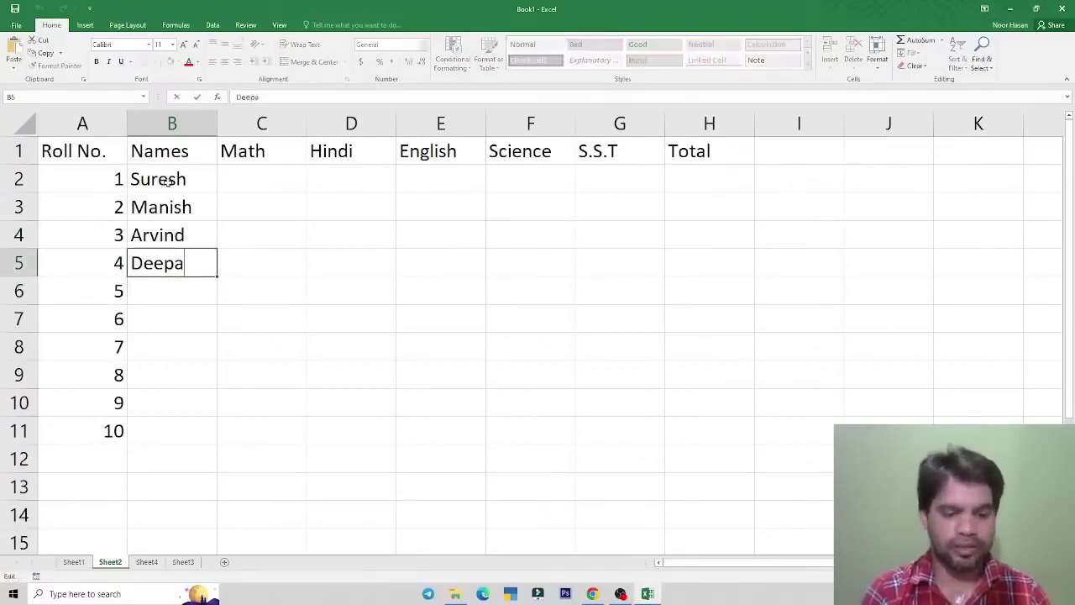
pyautogui.write('k')
pyautogui.press('Return')
pyautogui.press('Return')
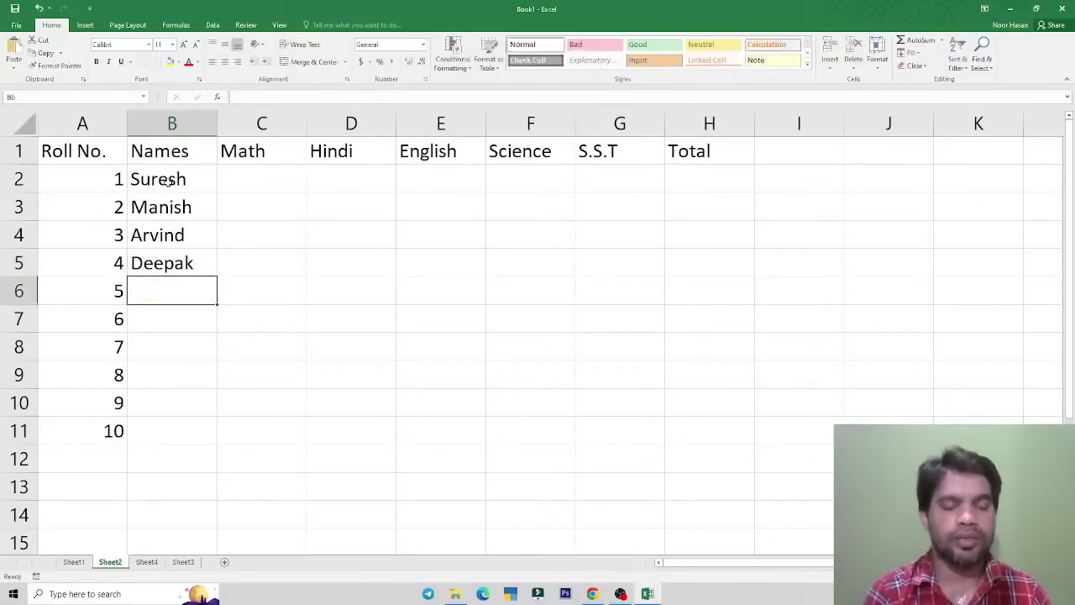
# - Enter the fifth and sixth students' names in B6 and B7
pyautogui.write('Manoj')
pyautogui.press('Return')
pyautogui.write('Aka')
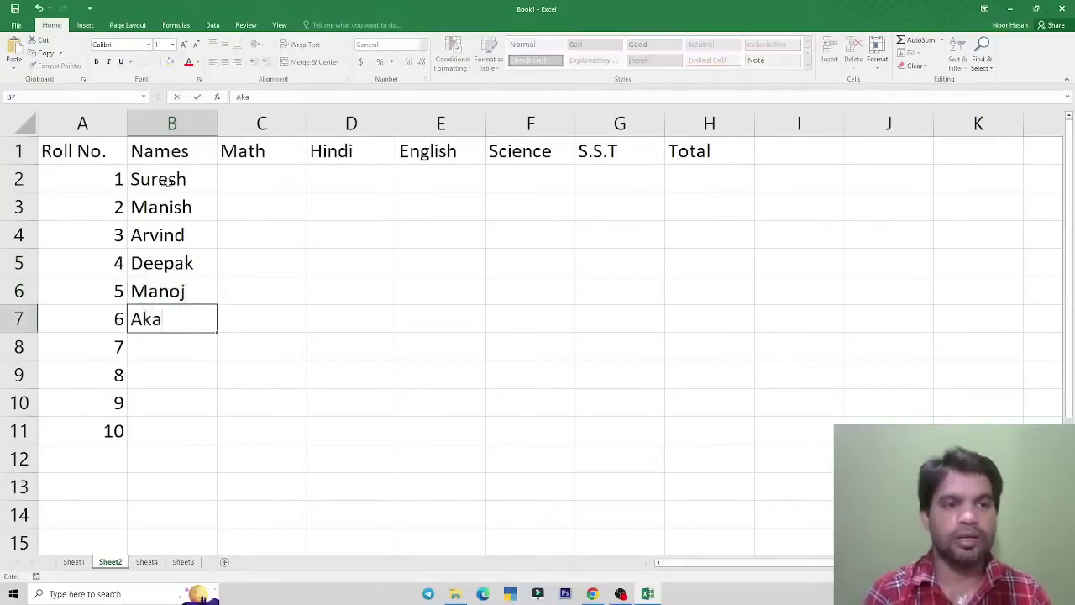
pyautogui.write('sdh')
pyautogui.press('BackSpace')
pyautogui.press('BackSpace')
pyautogui.write('g')
pyautogui.press('BackSpace')
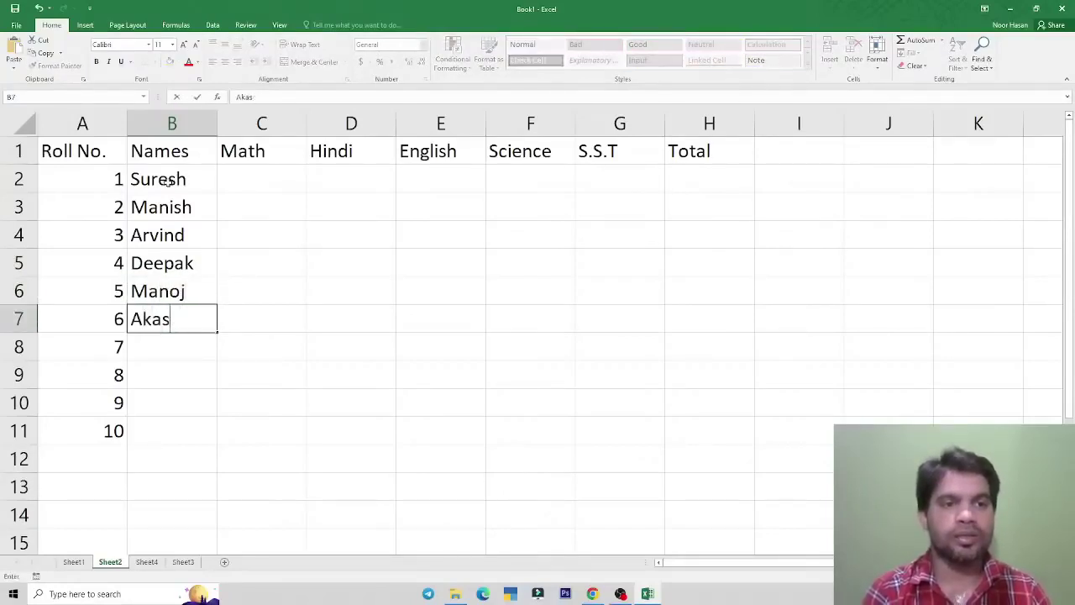
pyautogui.write('h')
pyautogui.press('Return')
# - Fill in the remaining four student names in B8:B11 for roll numbers 7 to 10
pyautogui.write('SUrj')
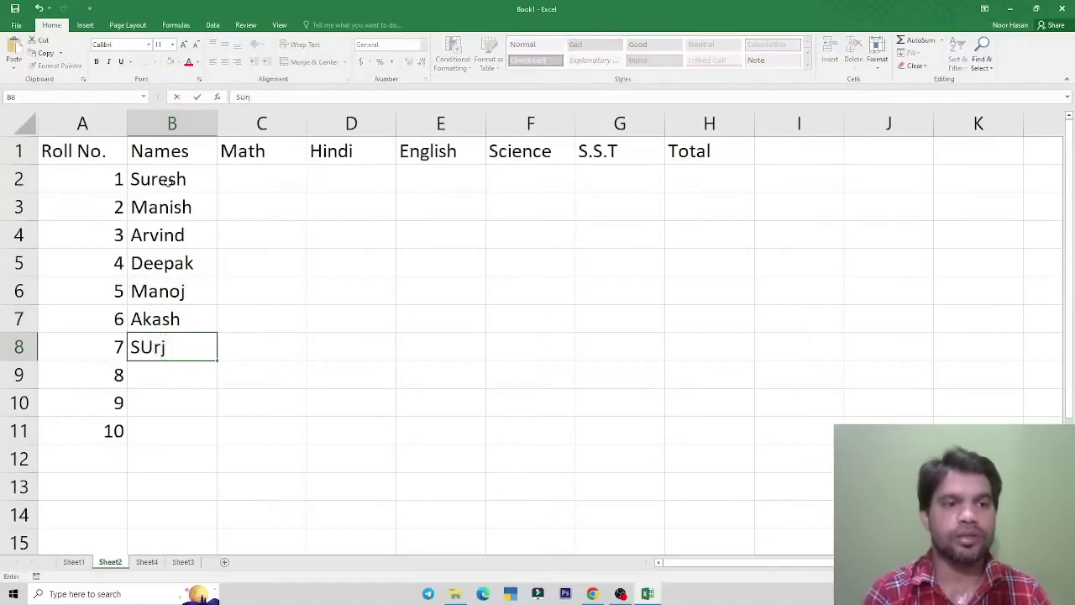
pyautogui.press('BackSpace')
pyautogui.write('aj')
pyautogui.press('Return')
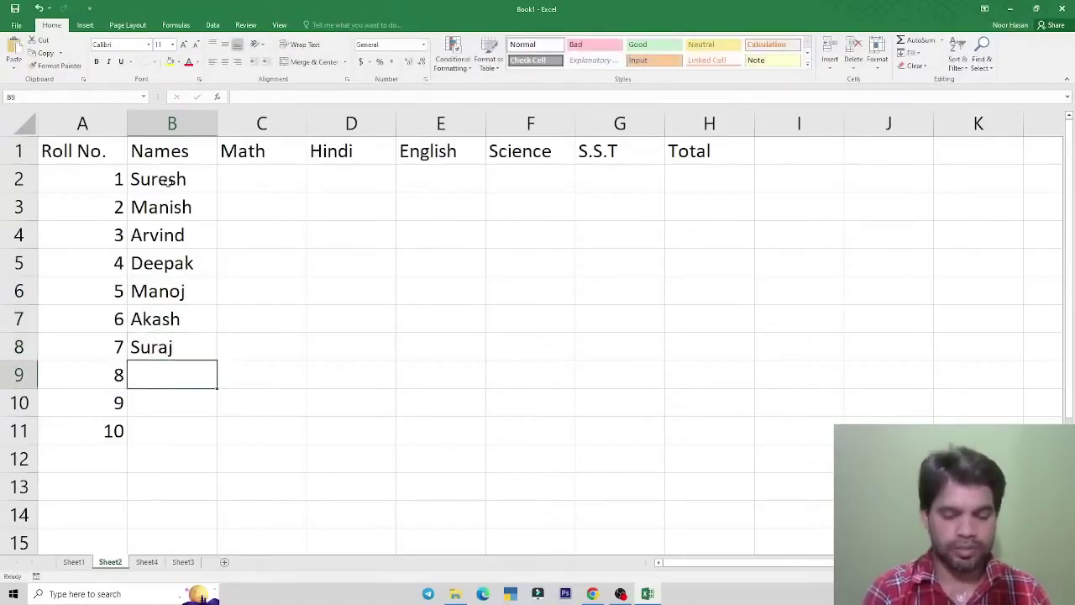
pyautogui.write('Mohan')
pyautogui.press('Return')
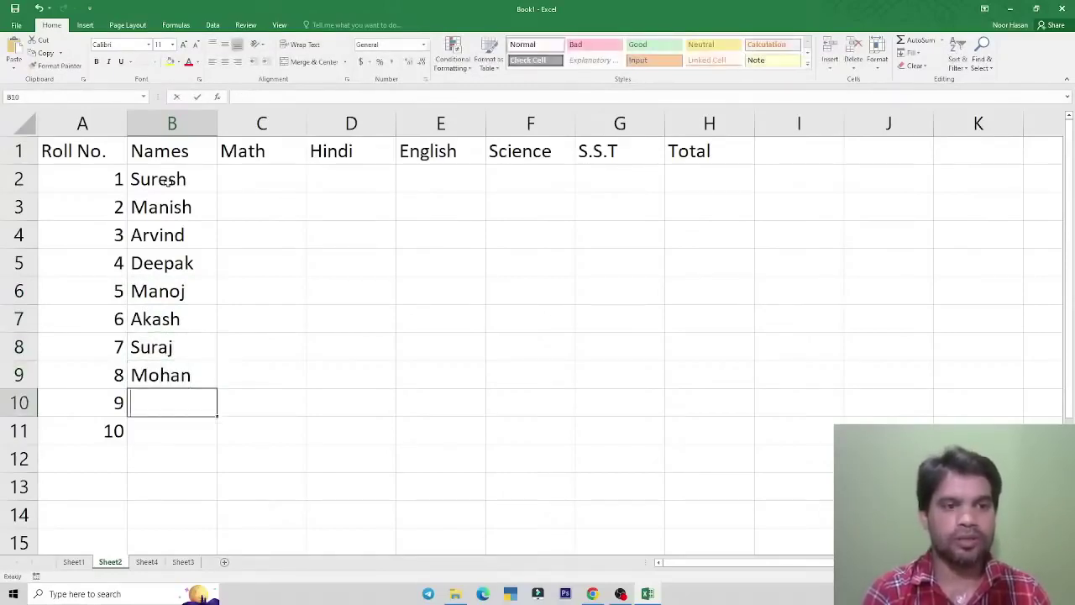
pyautogui.write('Sohan')
pyautogui.press('Return')
pyautogui.write('Dinesh')
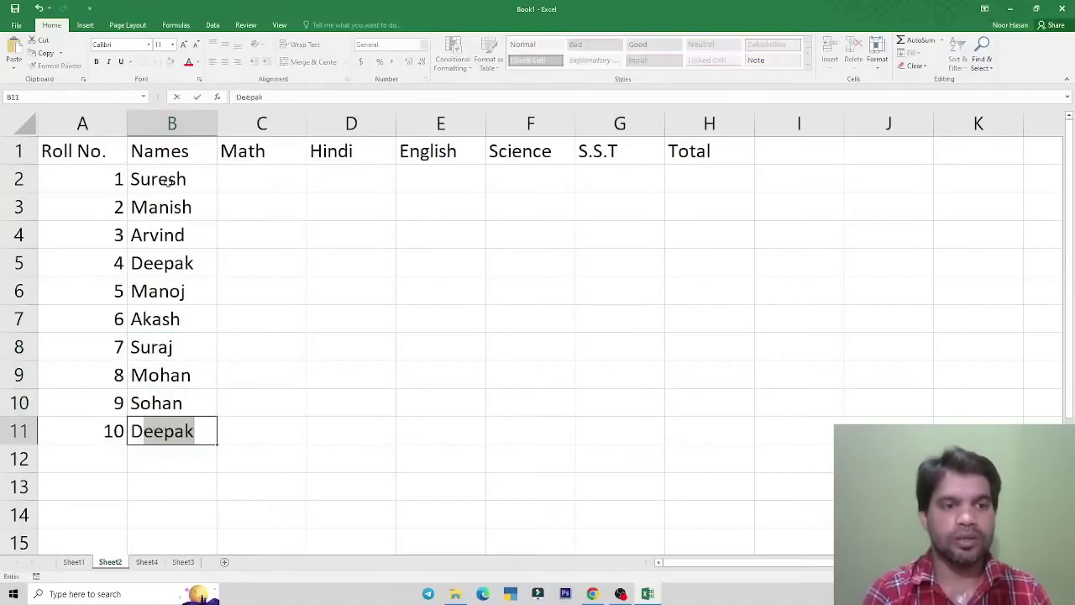
pyautogui.press('Return')
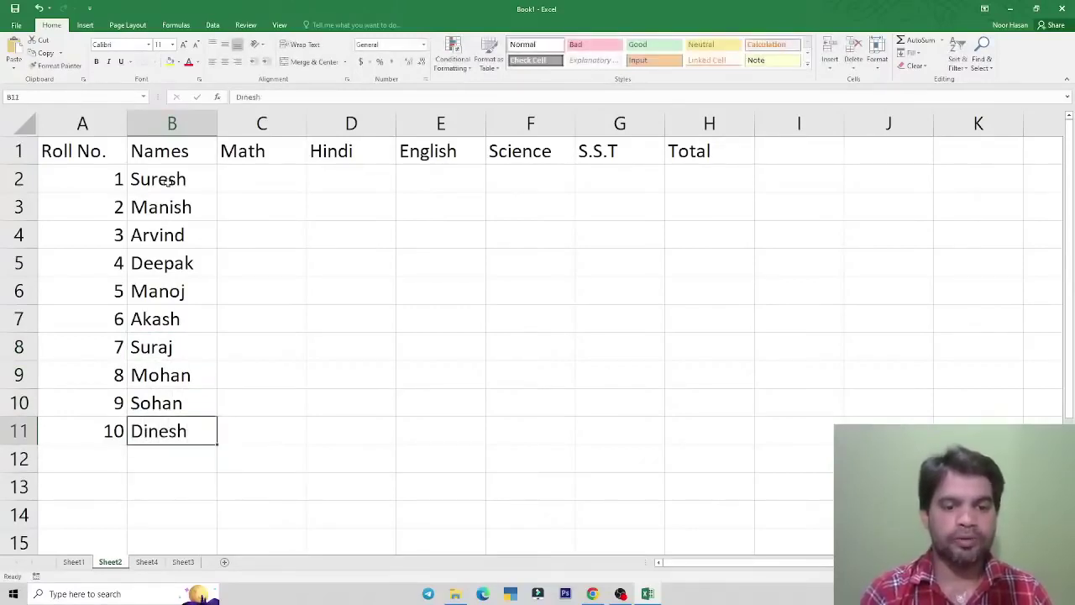
# - Enter the Math marks 52, 62, 48, 59, 74 and 9 one by one in C2:C7
pyautogui.moveTo(252, 171); pyautogui.dragTo(610, 423)
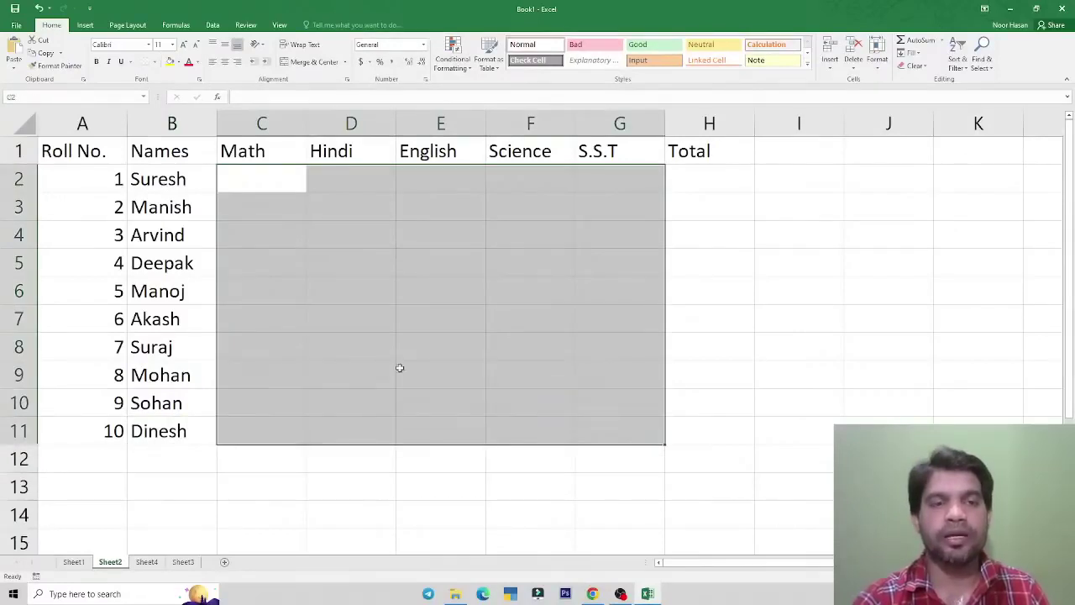
pyautogui.click(262, 185)
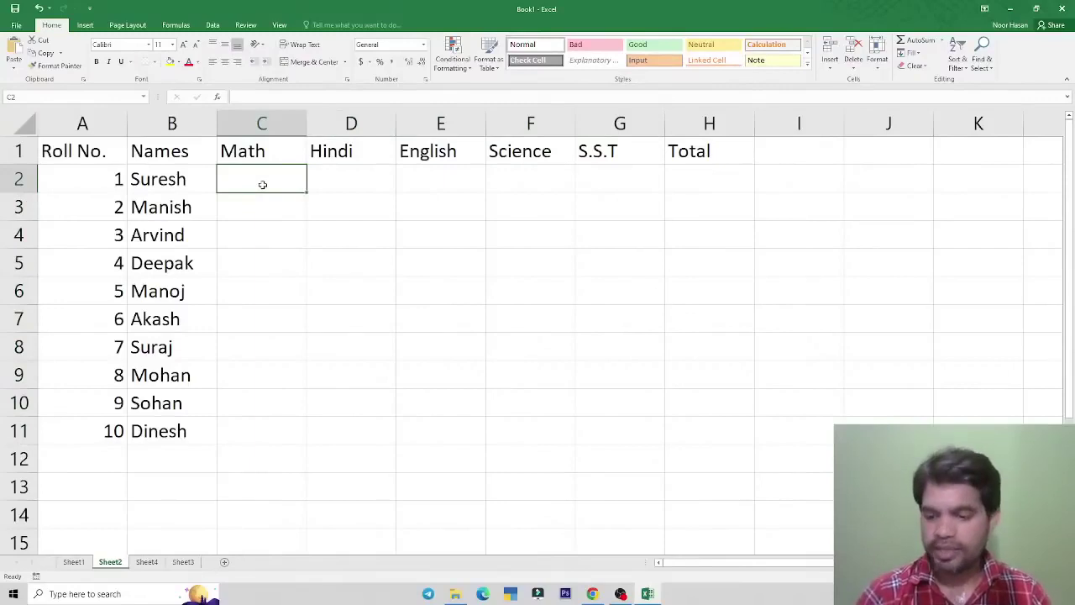
pyautogui.write('52')
pyautogui.press('Return')
pyautogui.write('62')
pyautogui.press('Return')
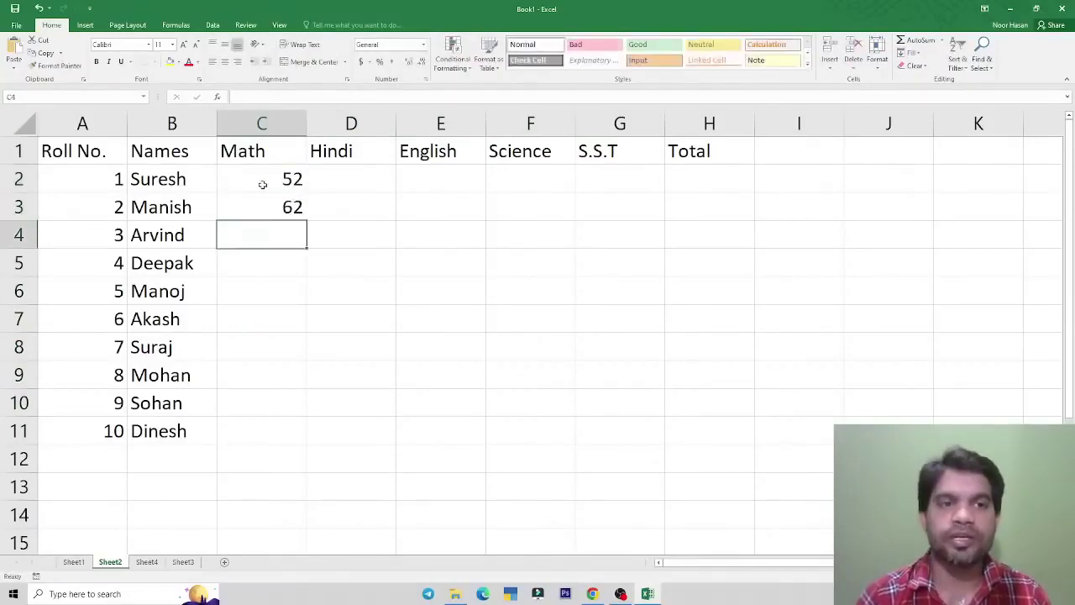
pyautogui.write('48')
pyautogui.press('Return')
pyautogui.write('59')
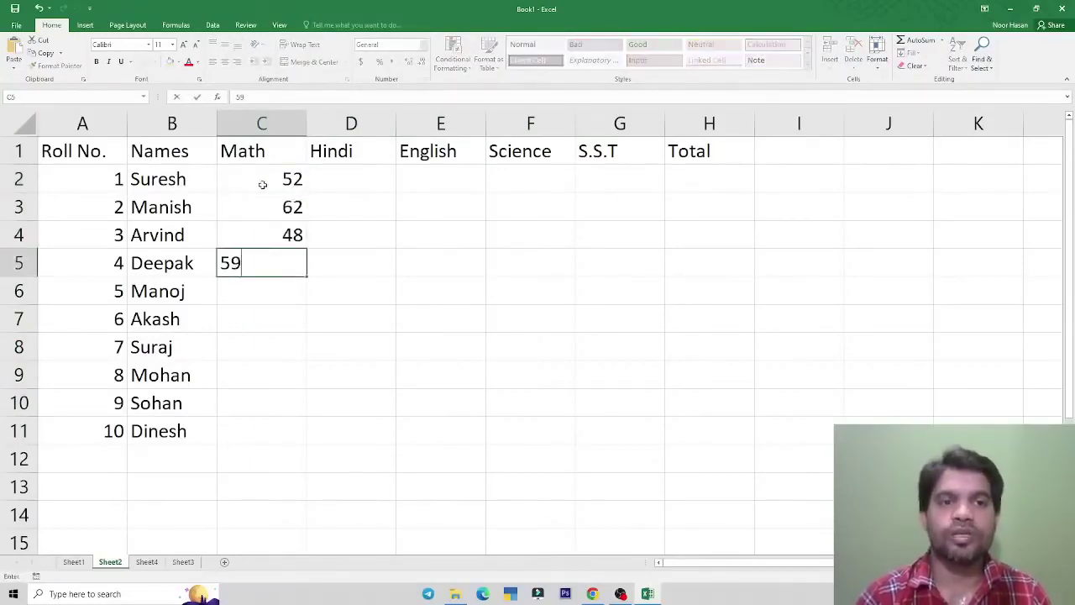
pyautogui.press('Return')
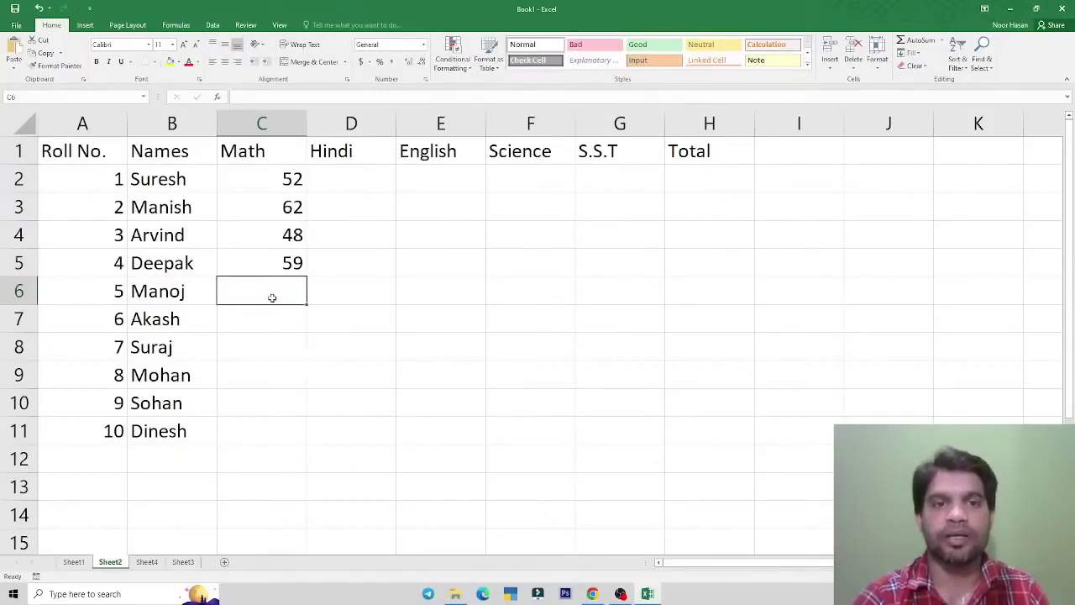
pyautogui.write('74')
pyautogui.press('Return')
pyautogui.write('9')
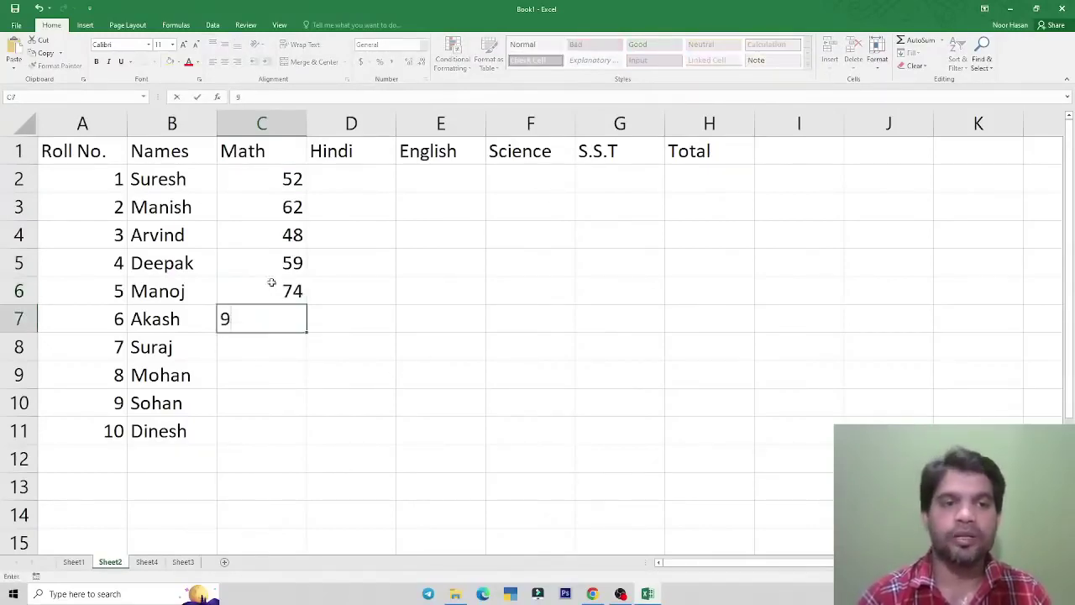
pyautogui.press('Return')
# - Clear the manually entered Math marks in C2:C7
pyautogui.press('Up')
pyautogui.press('Up')
pyautogui.press('Up')
pyautogui.press('Up')
pyautogui.press('Up')
pyautogui.press('Up')
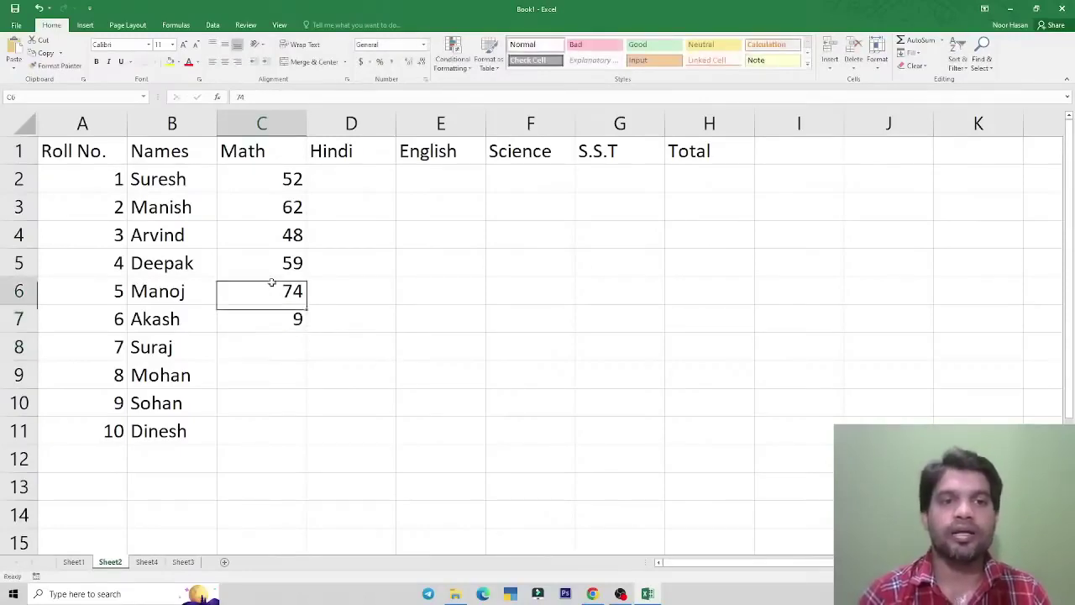
pyautogui.hotkey('shift', 'Down')
pyautogui.hotkey('shift', 'Down')
pyautogui.hotkey('shift', 'Down')
pyautogui.hotkey('shift', 'Down')
pyautogui.hotkey('shift', 'Down')
pyautogui.press('Delete')
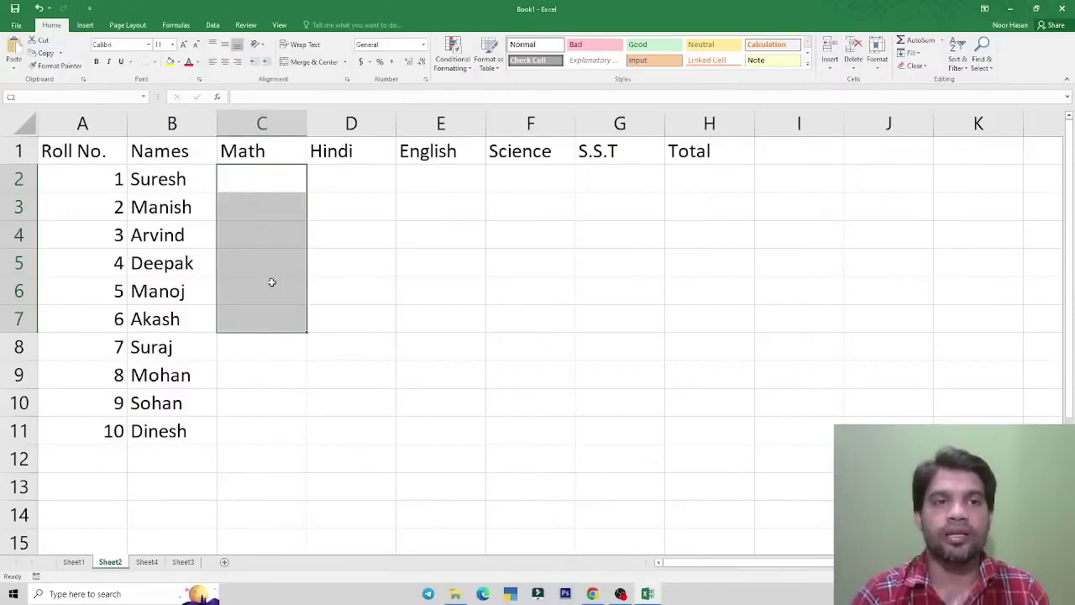
pyautogui.click(271, 294)
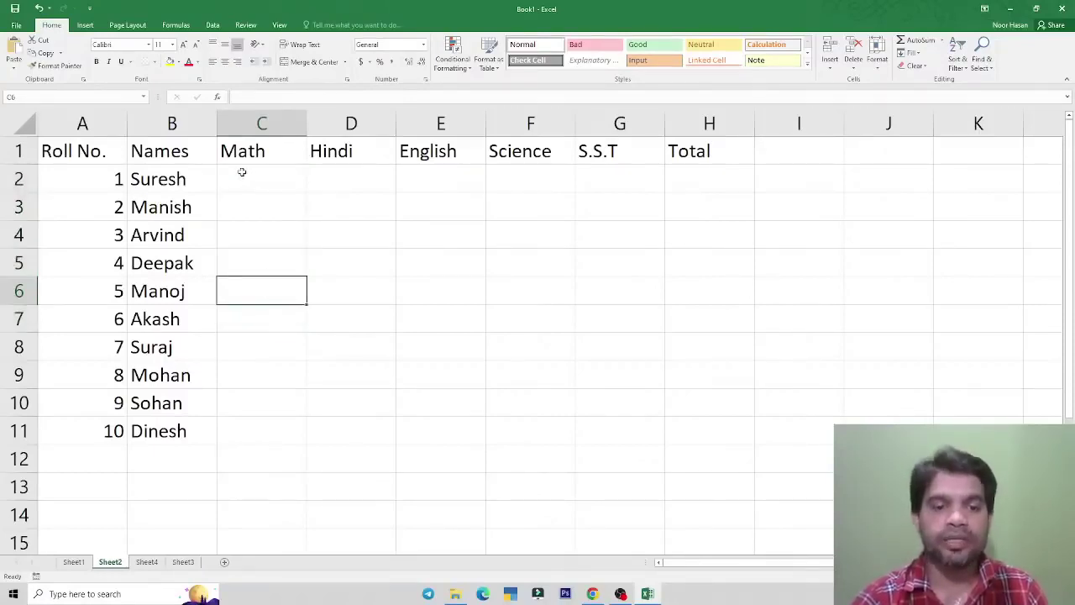
pyautogui.moveTo(242, 173); pyautogui.dragTo(612, 440)
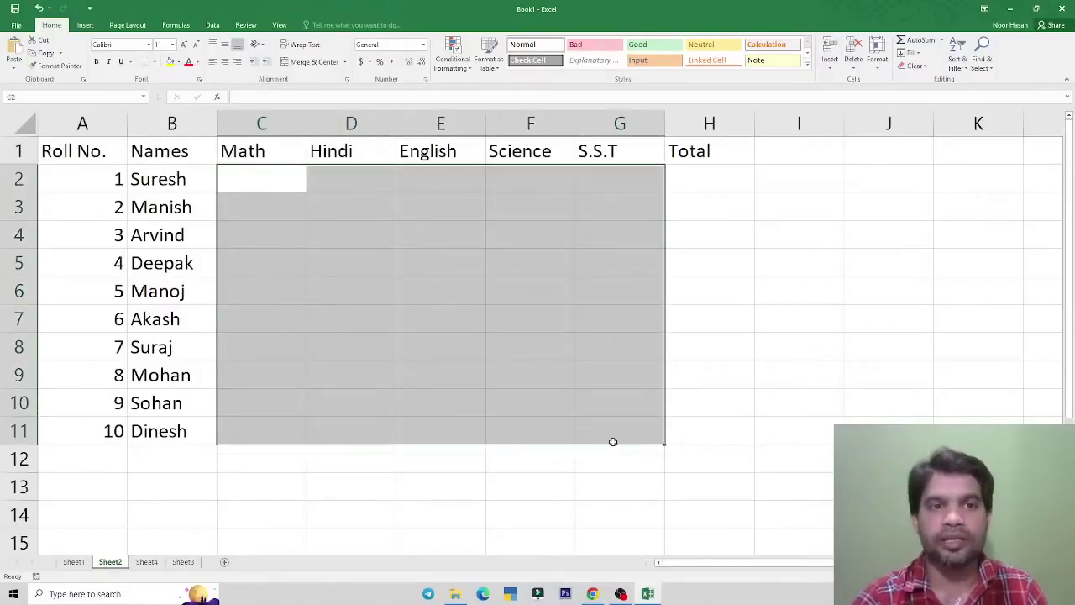
pyautogui.click(386, 281)
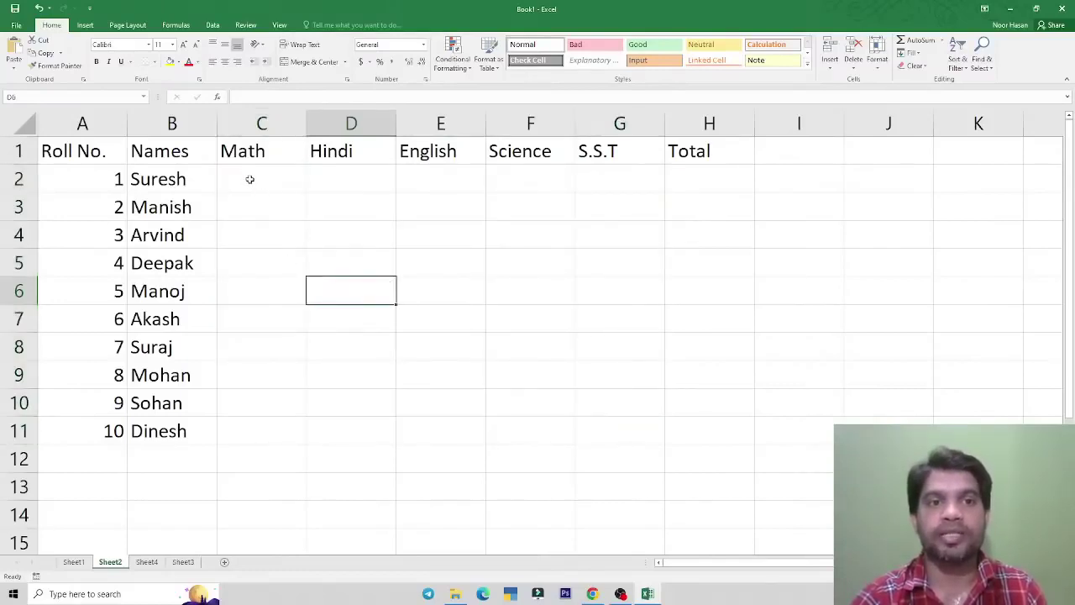
pyautogui.moveTo(644, 173)
pyautogui.mouseDown()
pyautogui.moveTo(479, 184)
pyautogui.moveTo(273, 266)
pyautogui.moveTo(269, 434)
pyautogui.mouseUp()
pyautogui.click(324, 410)
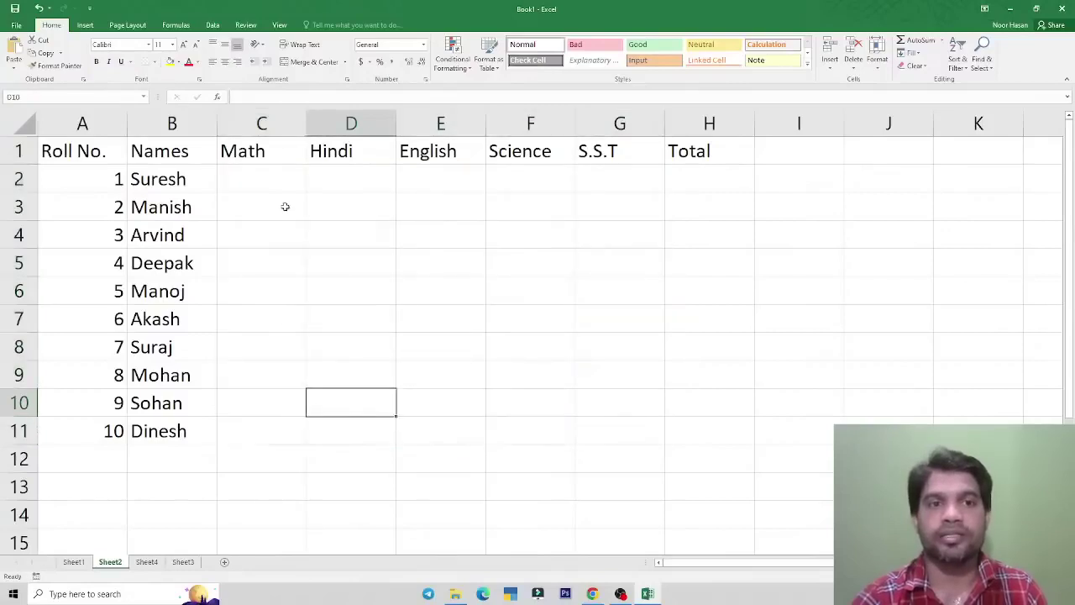
pyautogui.click(249, 176)
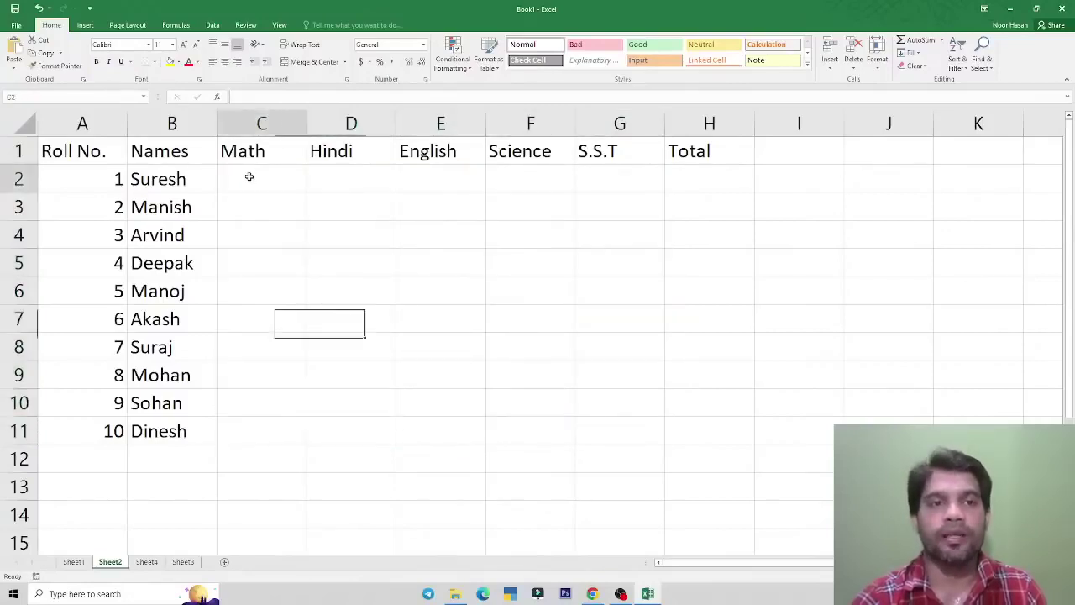
# - Fill all subject marks in C2:G11 at once with the formula =RANDBETWEEN(33,99)
pyautogui.moveTo(249, 176)
pyautogui.mouseDown()
pyautogui.moveTo(576, 246)
pyautogui.moveTo(591, 432)
pyautogui.mouseUp()
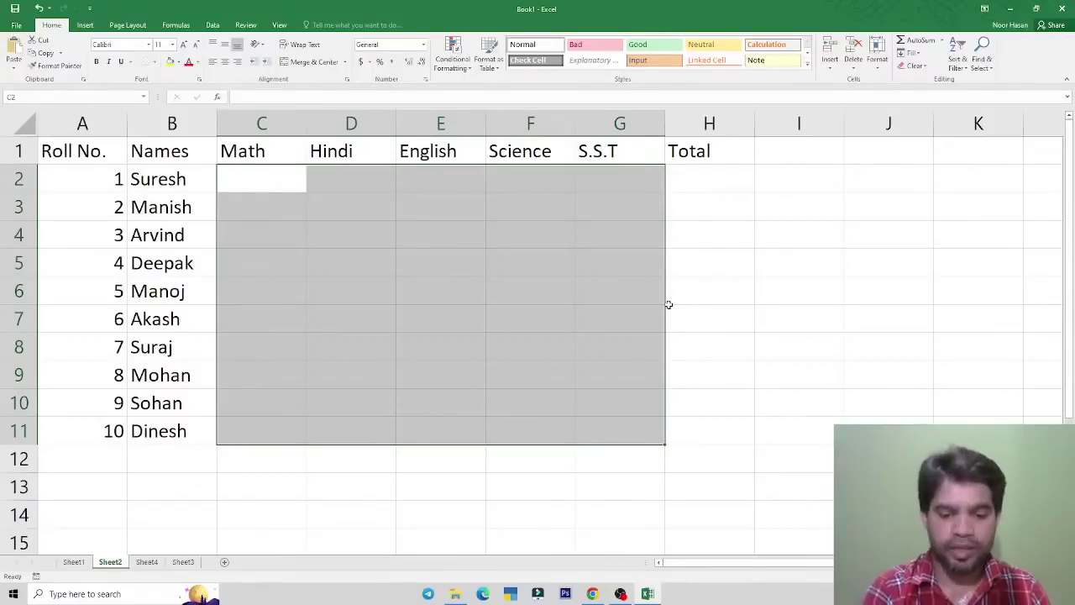
pyautogui.write('=rand')
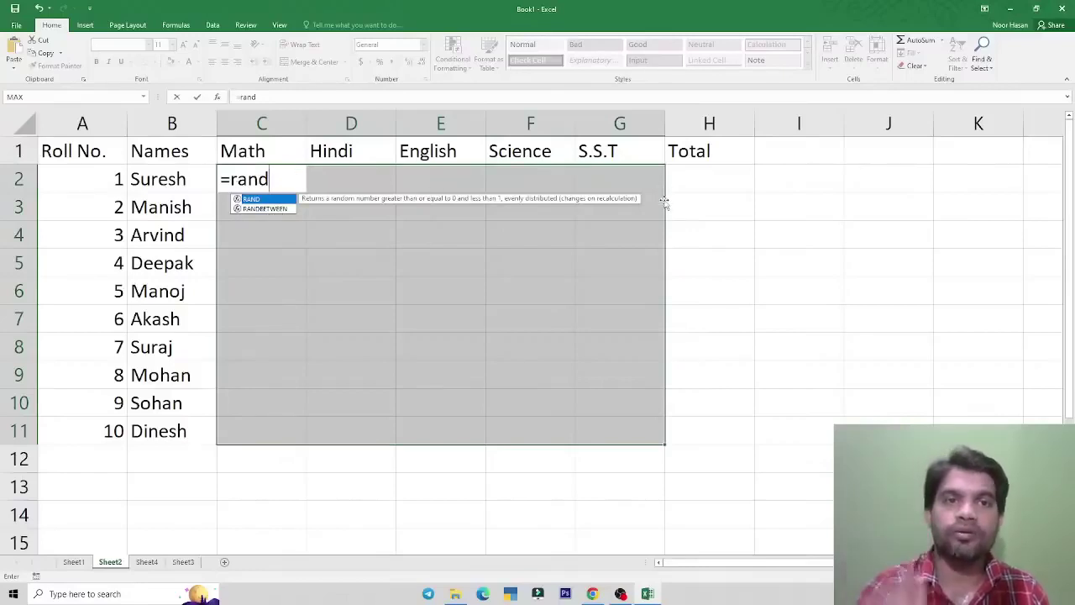
pyautogui.press('Down')
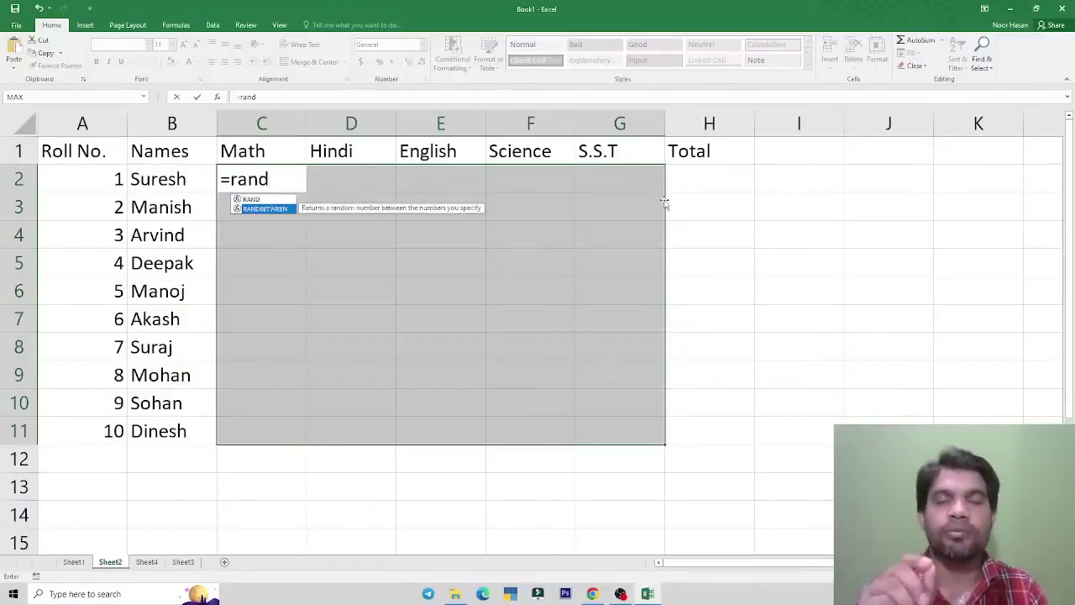
pyautogui.press('Tab')
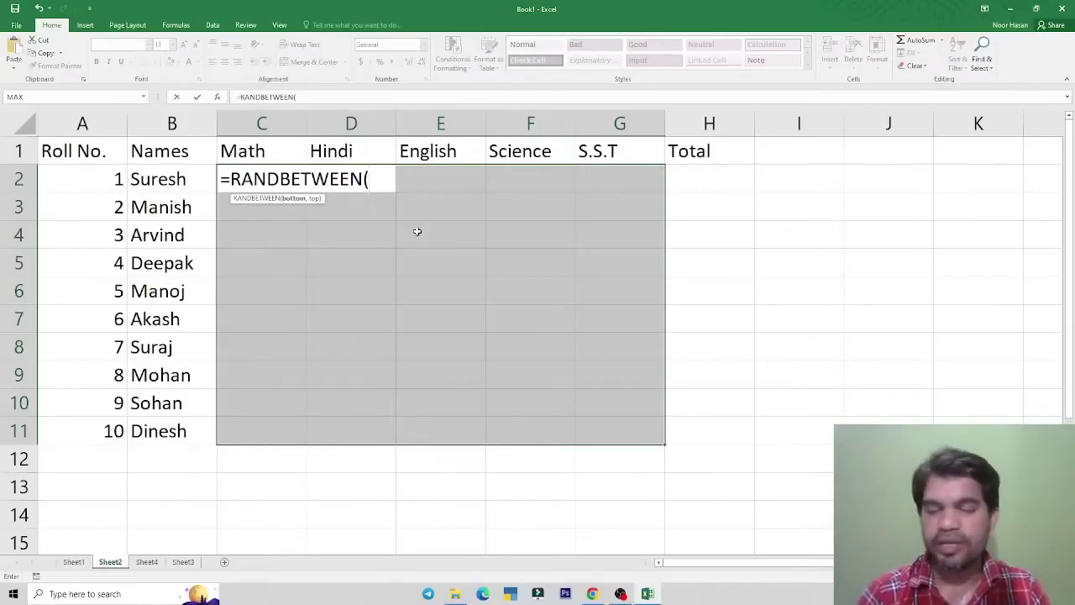
pyautogui.write('33')
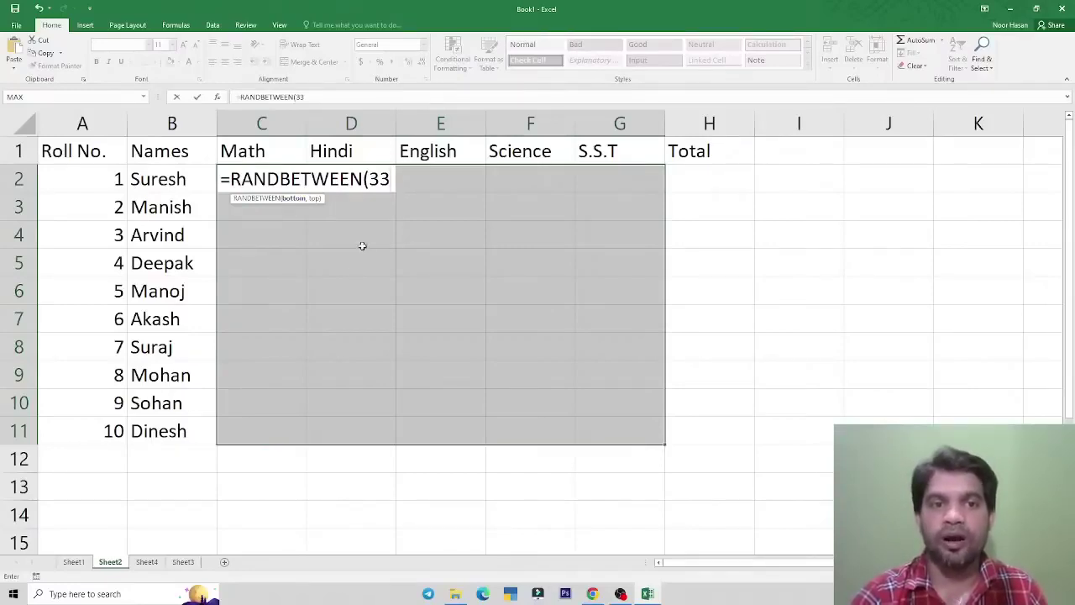
pyautogui.write(',')
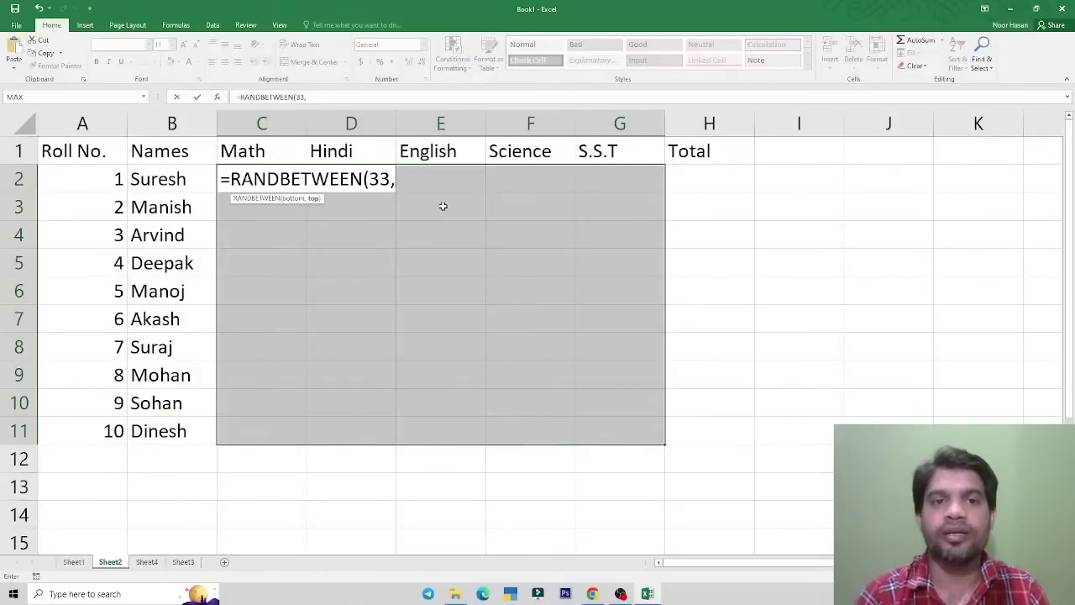
pyautogui.write('99')
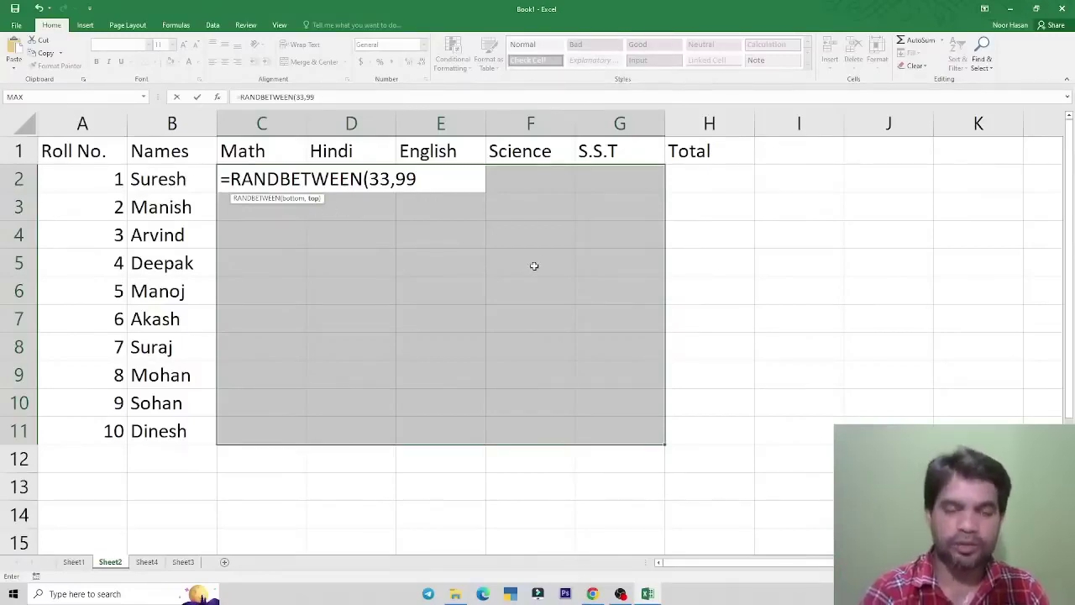
pyautogui.write(')')
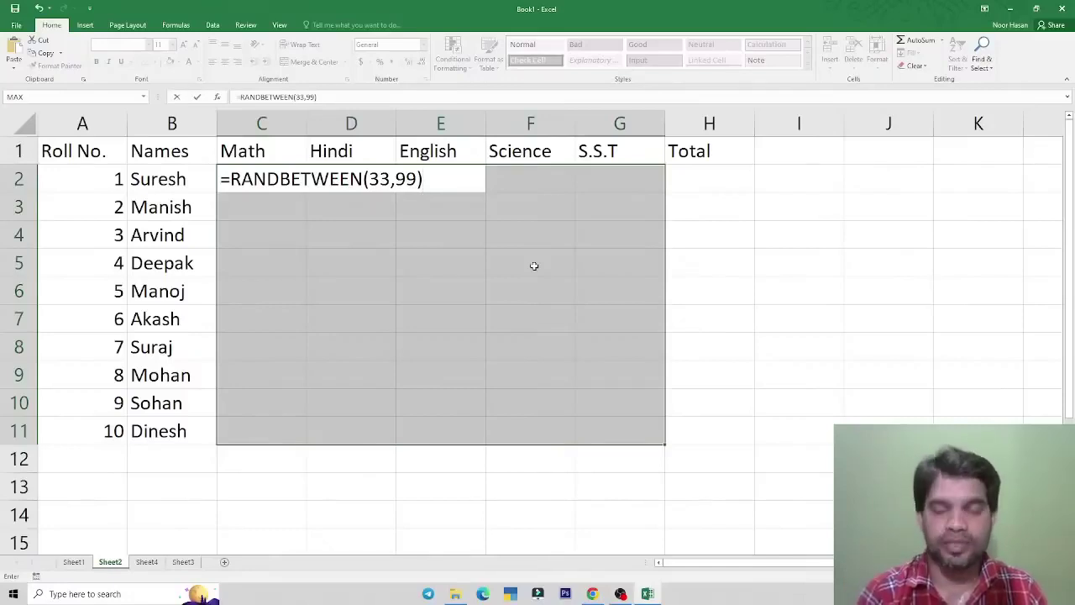
pyautogui.hotkey('ctrl', 'Return')
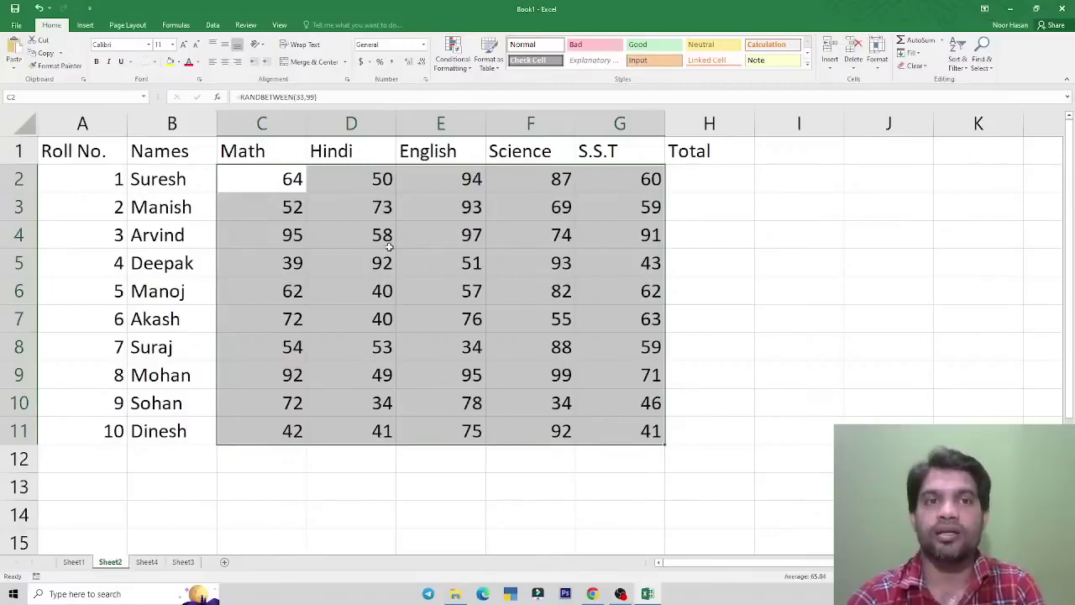
# - Enter 454 in I3 and 65 in I4 to make the random marks recalculate, and clear both test cells
pyautogui.click(788, 215)
pyautogui.write('454')
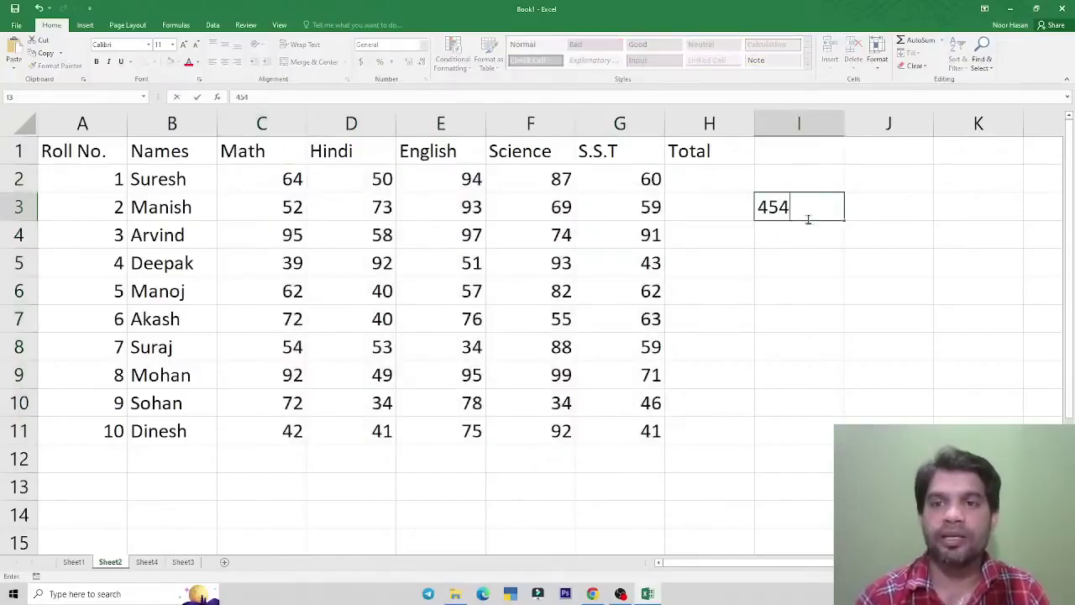
pyautogui.press('Return')
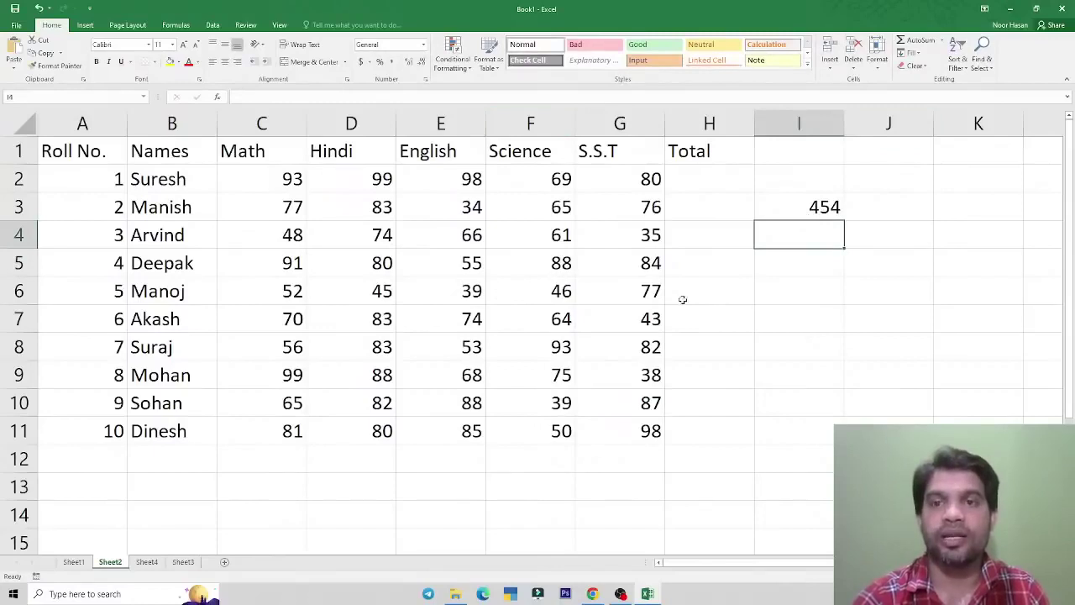
pyautogui.write('65')
pyautogui.press('Return')
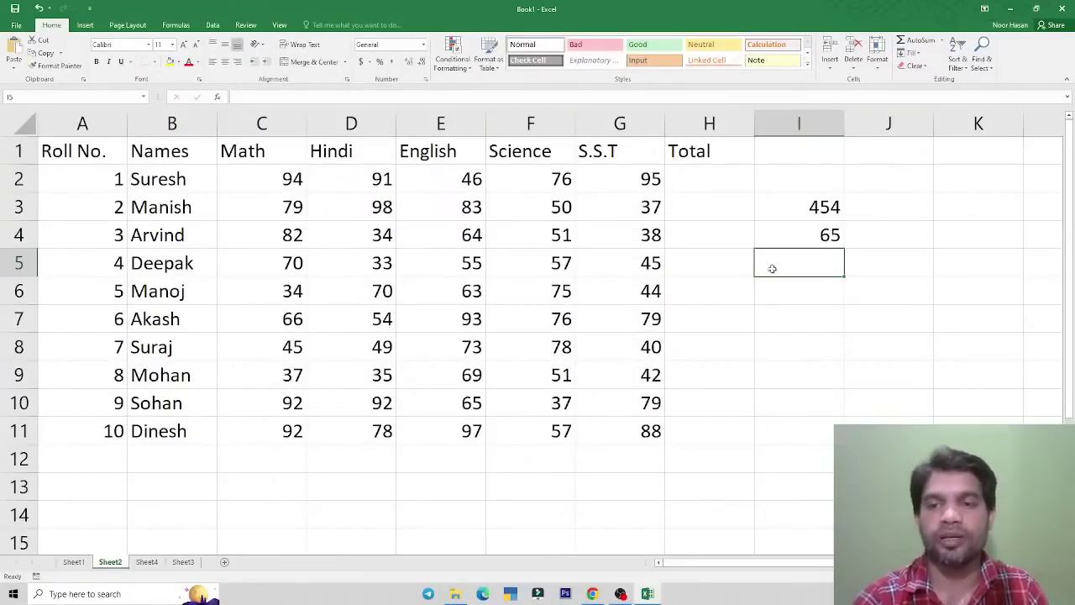
pyautogui.moveTo(823, 207); pyautogui.dragTo(826, 236)
pyautogui.press('Delete')
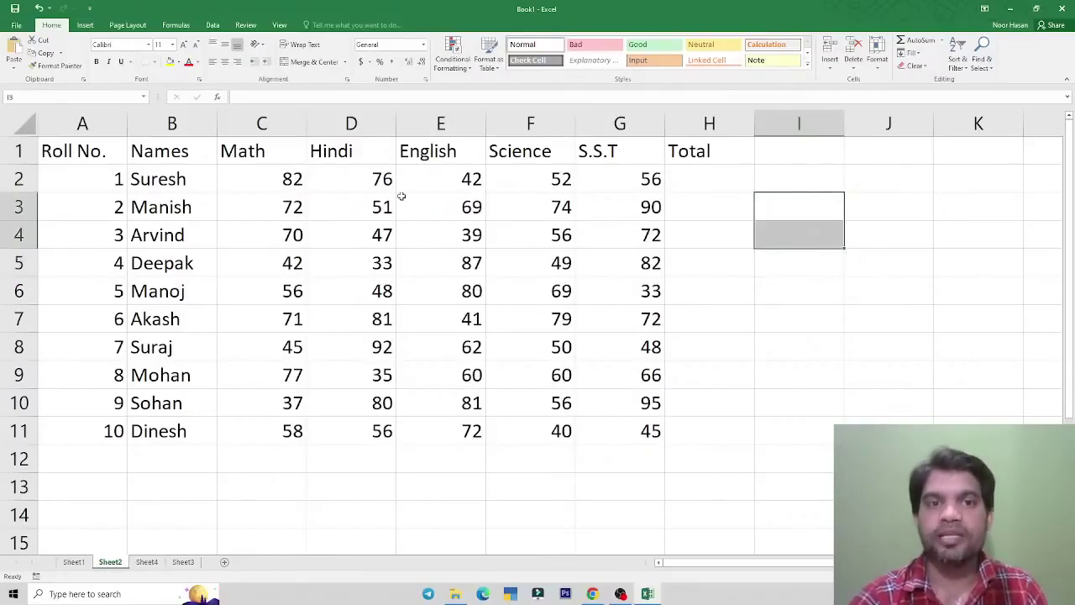
# - Copy the marks in C2:G11, paste them in place as values, and undo the paste
pyautogui.moveTo(277, 176); pyautogui.dragTo(607, 434)
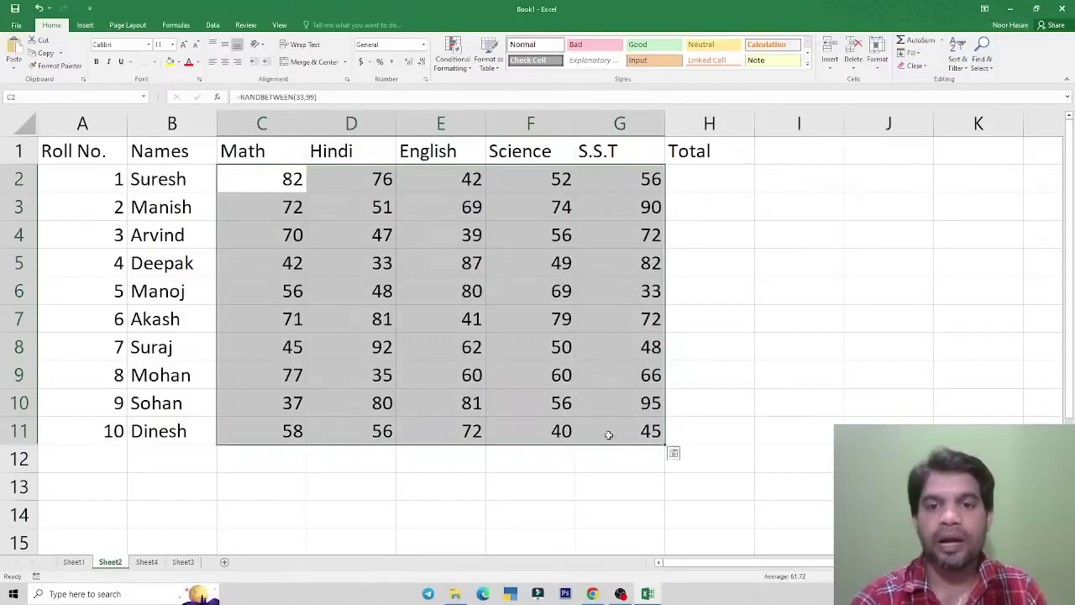
pyautogui.click(50, 55)
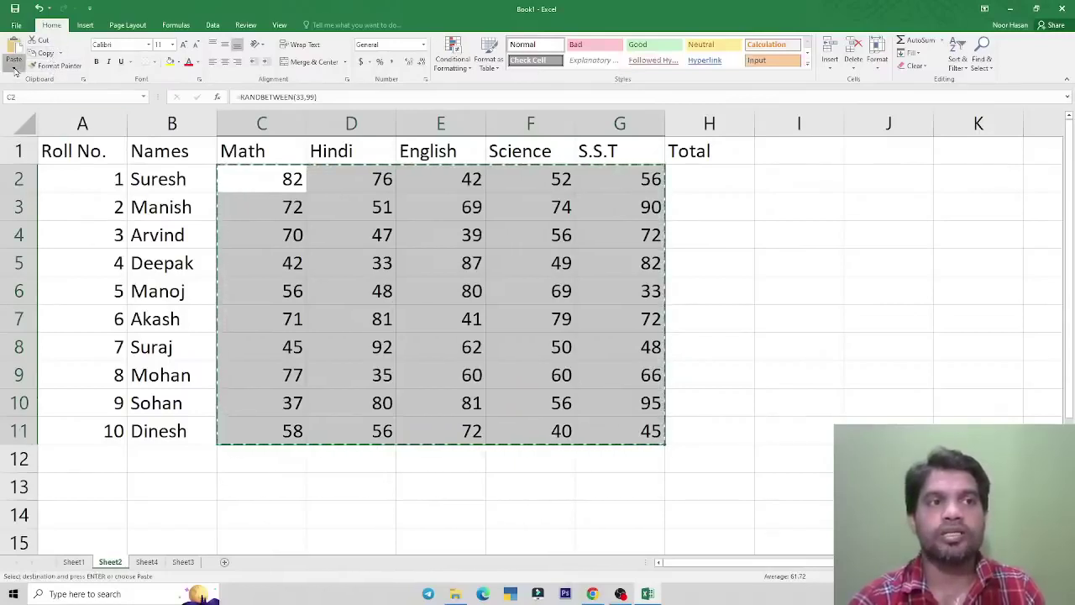
pyautogui.click(14, 70)
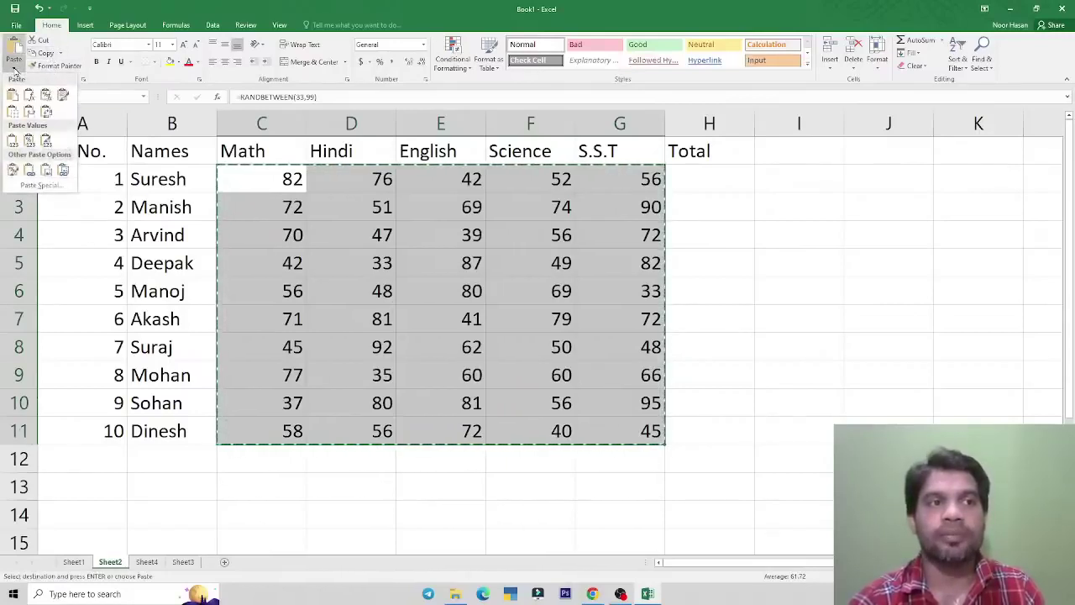
pyautogui.click(40, 185)
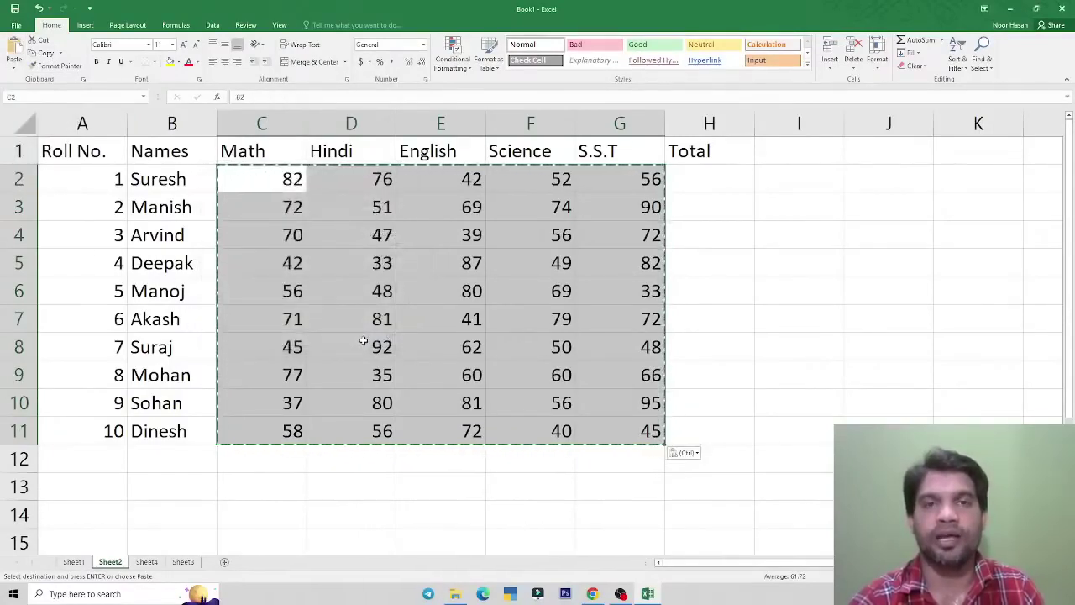
pyautogui.hotkey('ctrl', 'z')
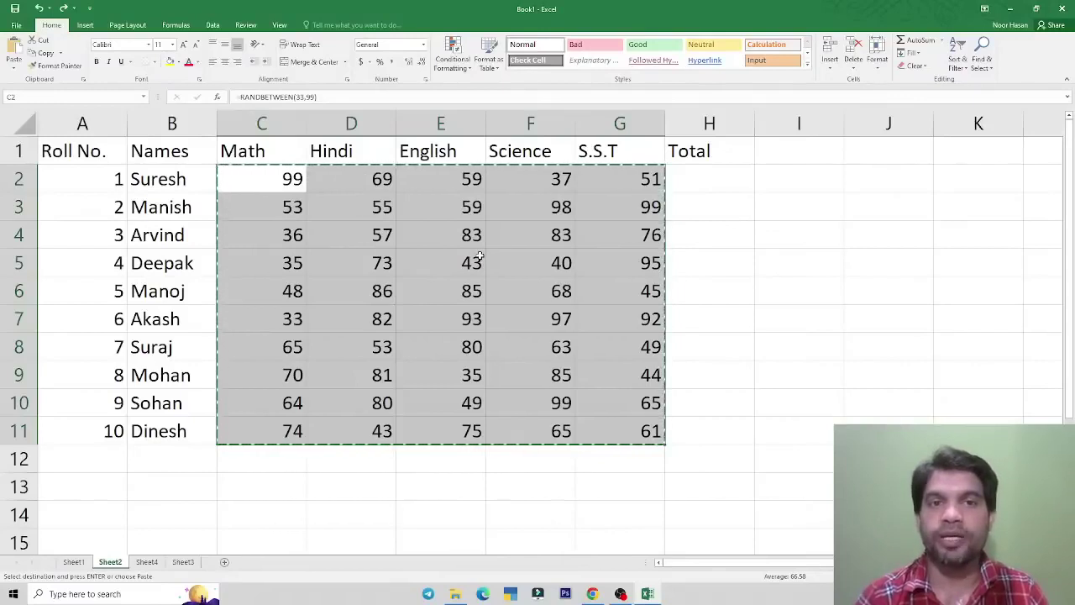
# - Copy the marks in C2:G11 and replace their formulas with fixed numbers using Paste Special Values
pyautogui.hotkey('ctrl', 'c')
pyautogui.hotkey('ctrl', 'c')
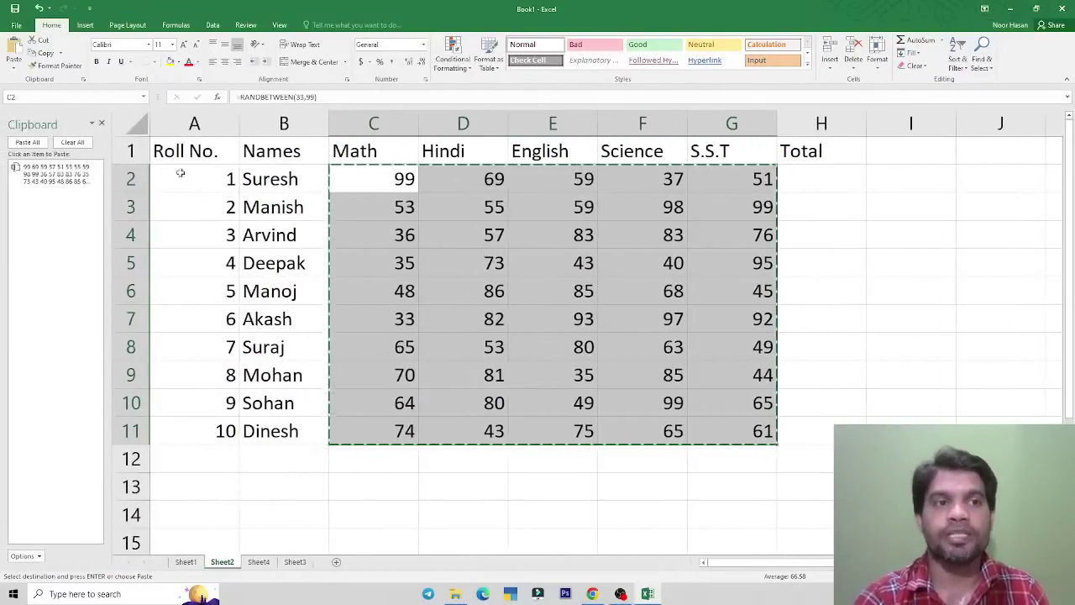
pyautogui.click(102, 123)
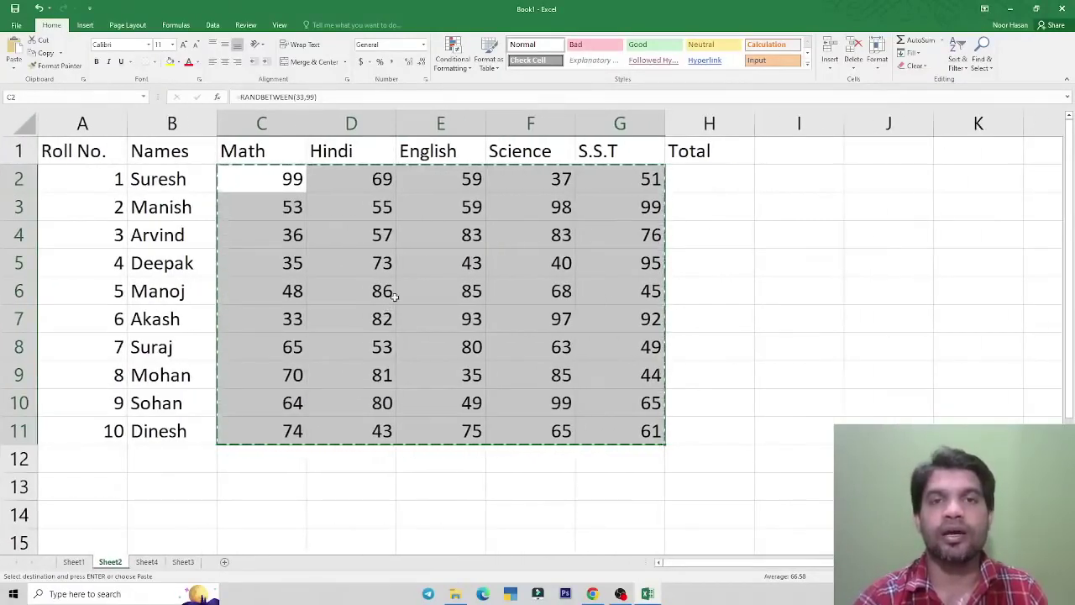
pyautogui.hotkey('alt', 'e')
pyautogui.press('s')
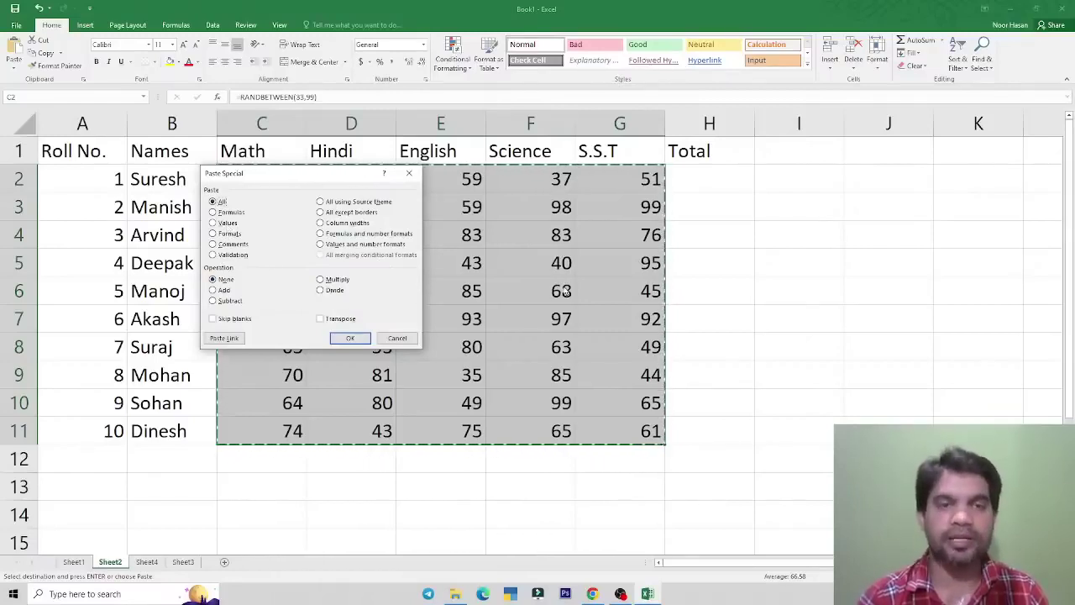
pyautogui.press('v')
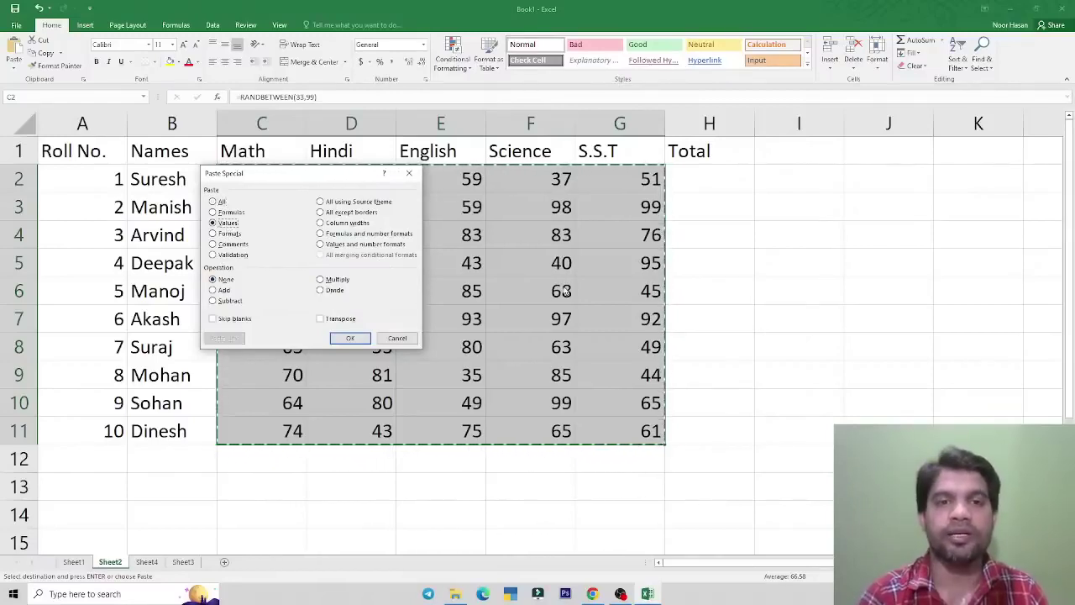
pyautogui.press('Return')
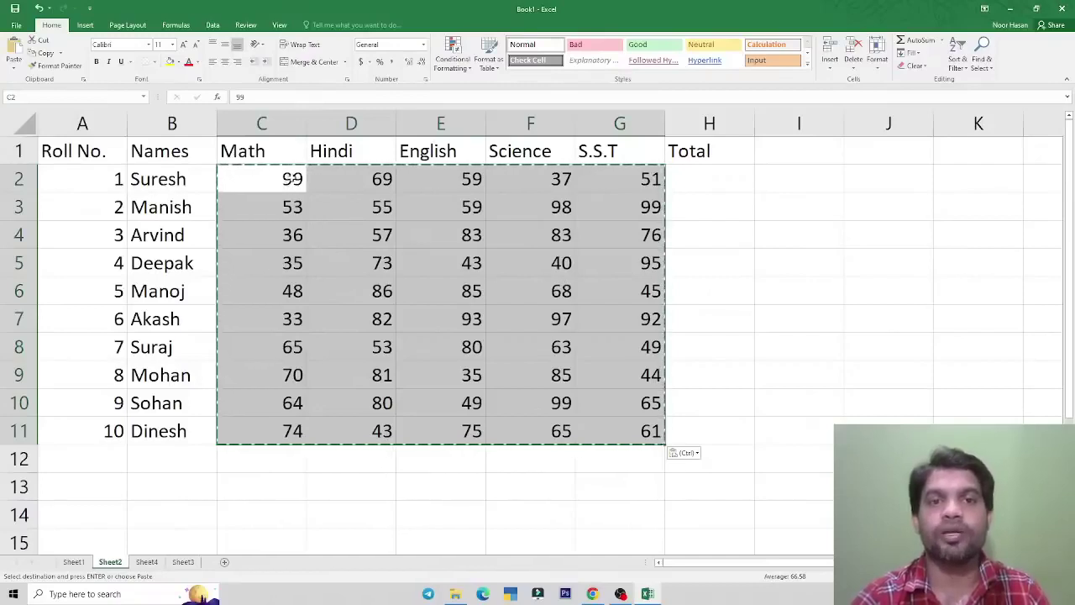
pyautogui.press('Escape')
pyautogui.click(575, 260)
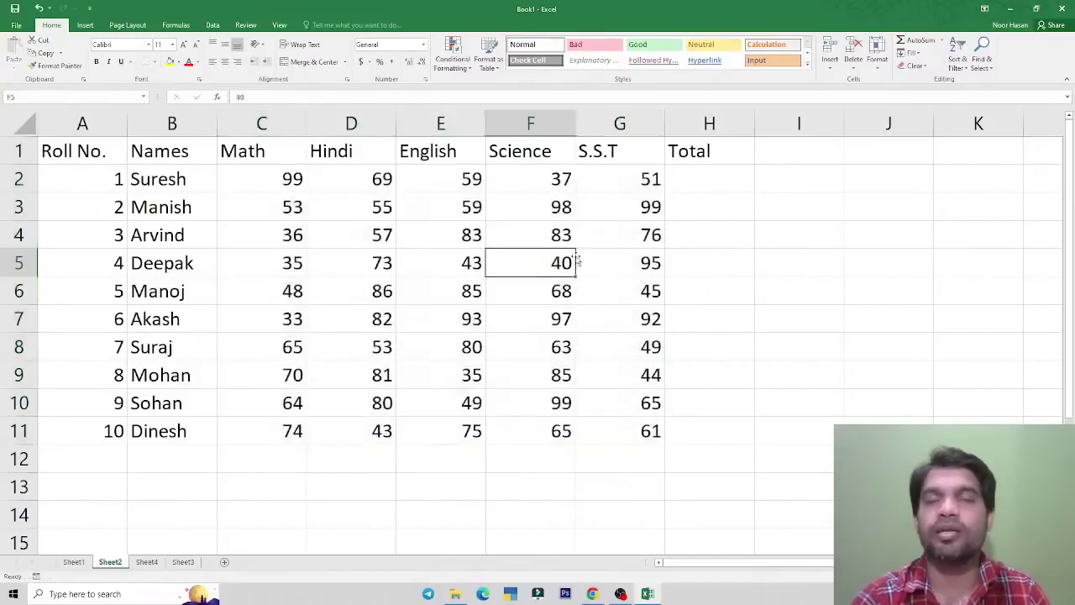
# - Start the first student's Total formula in H2 as =sum(C2:, with the Math mark as the range start
pyautogui.click(712, 170)
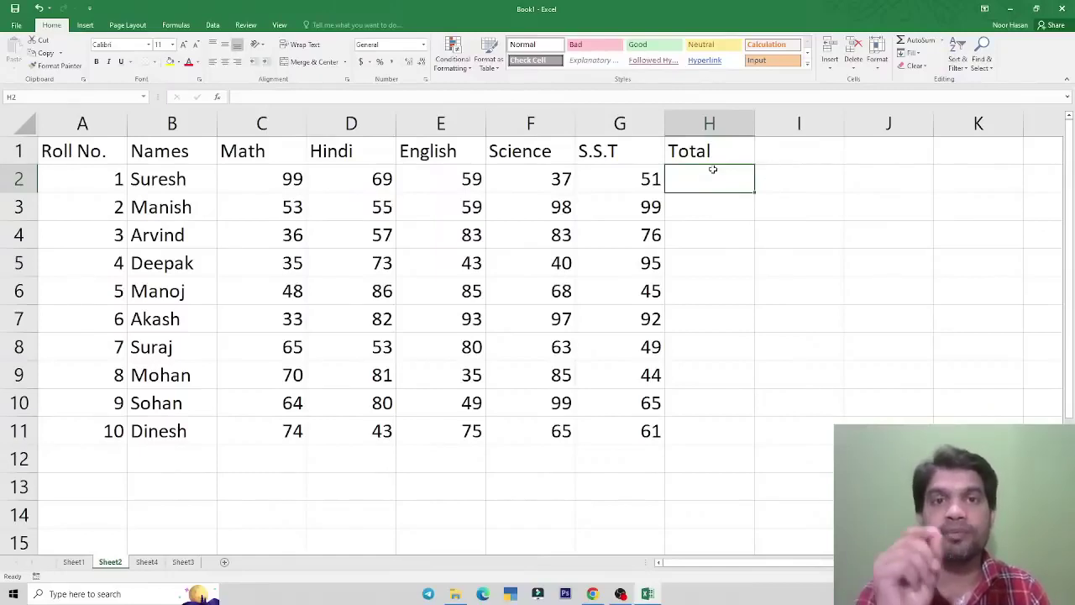
pyautogui.write('=')
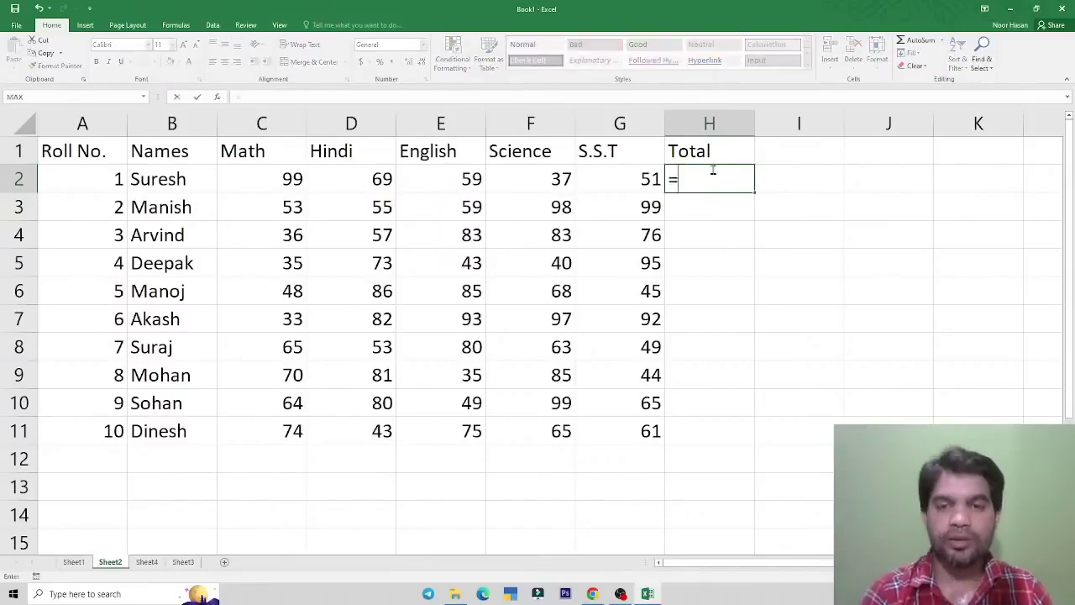
pyautogui.write('sum')
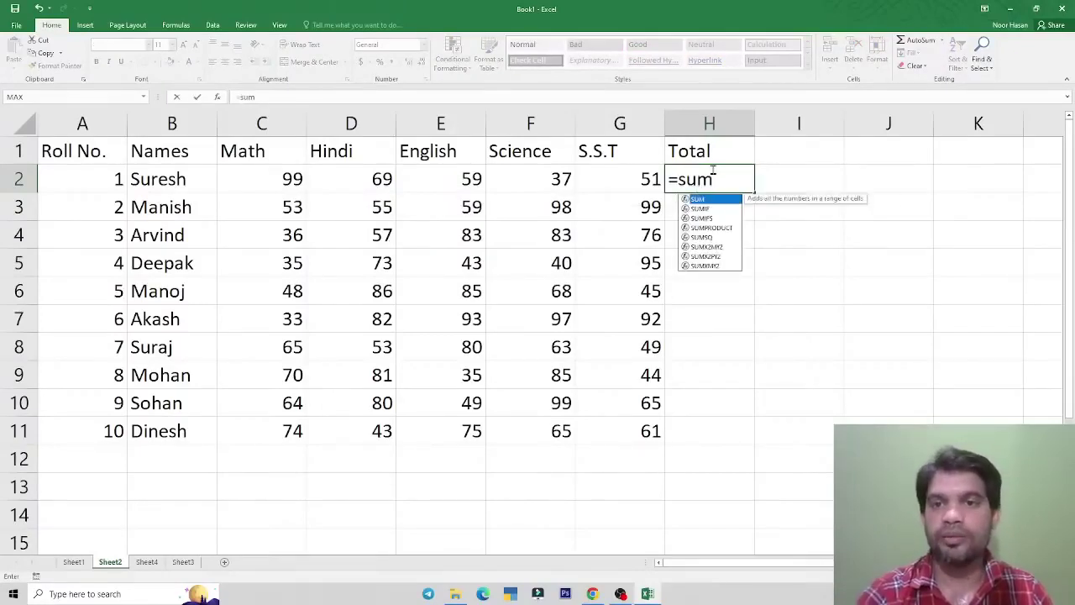
pyautogui.write('(')
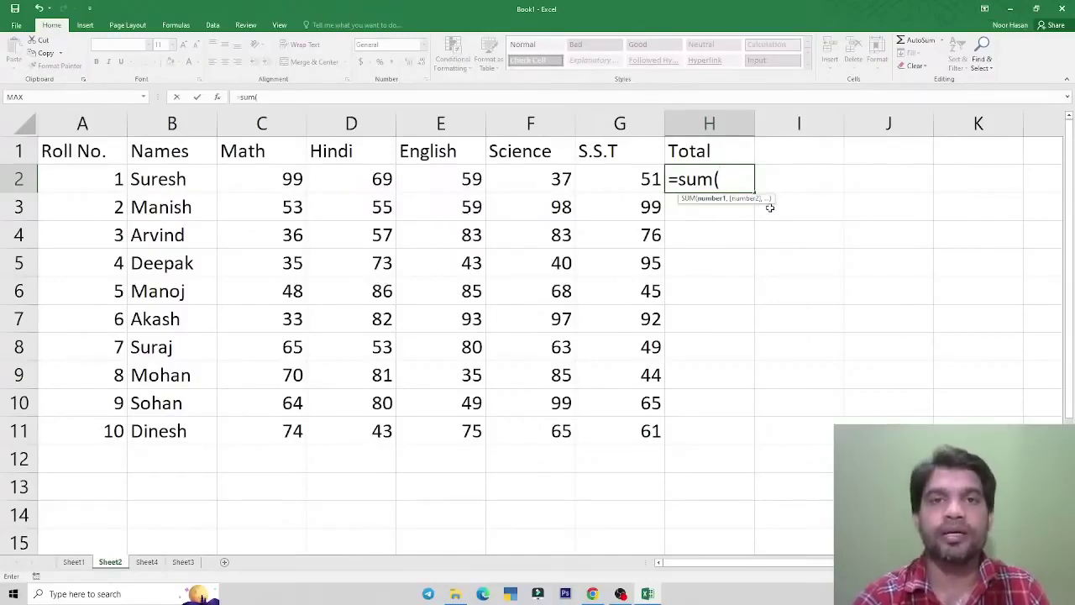
pyautogui.press('Left')
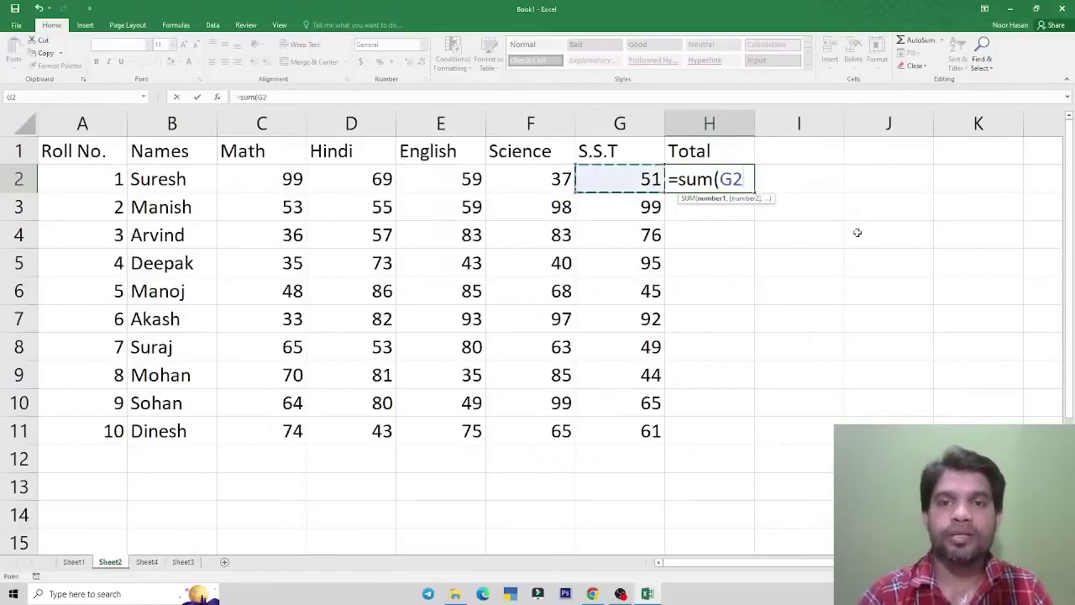
pyautogui.press('Left')
pyautogui.press('Left')
pyautogui.press('Left')
pyautogui.press('Left')
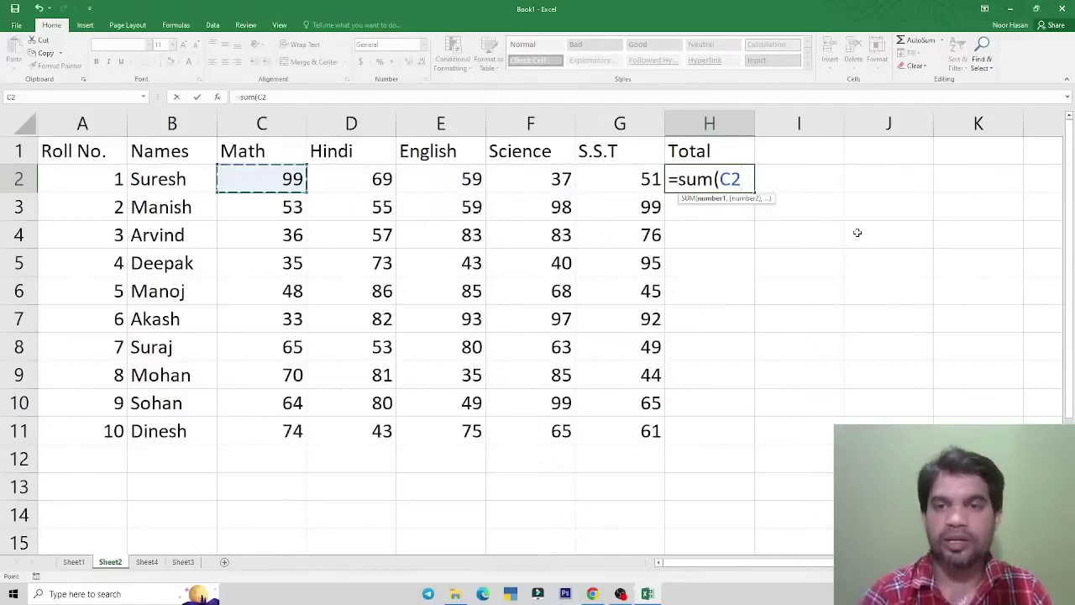
pyautogui.write(':C2')
pyautogui.press('BackSpace')
pyautogui.press('BackSpace')
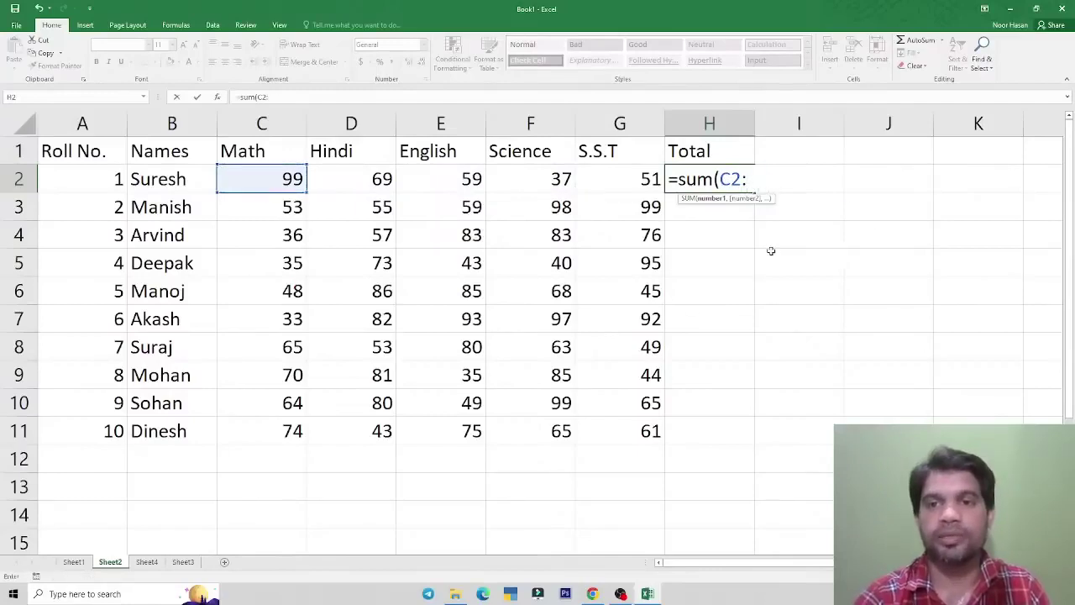
# - Open the Windows On-Screen Keyboard and place it below the first students' rows
pyautogui.press('super')
pyautogui.write('ke')
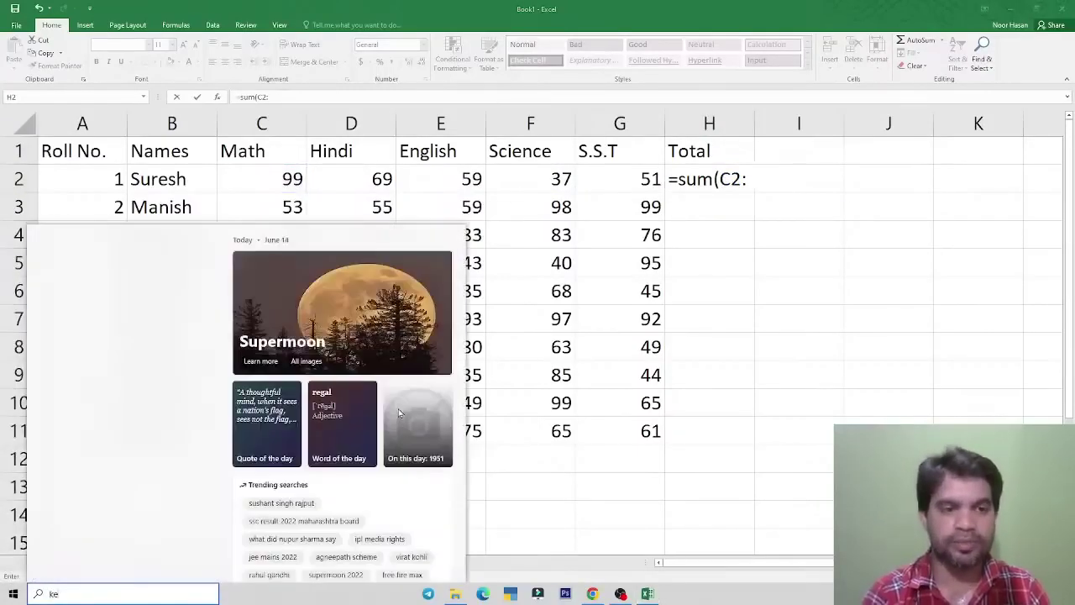
pyautogui.press('Return')
pyautogui.moveTo(417, 322); pyautogui.dragTo(393, 281)
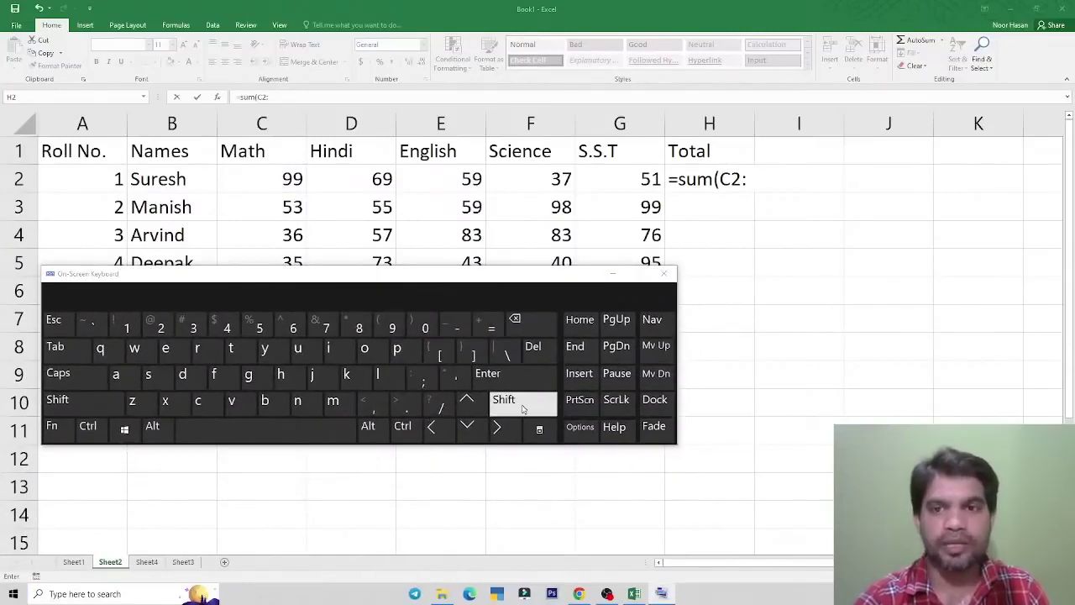
# - Re-enter the colon after C2 in the H2 formula using the On-Screen Keyboard, and close the keyboard
pyautogui.click(749, 180)
pyautogui.press('BackSpace')
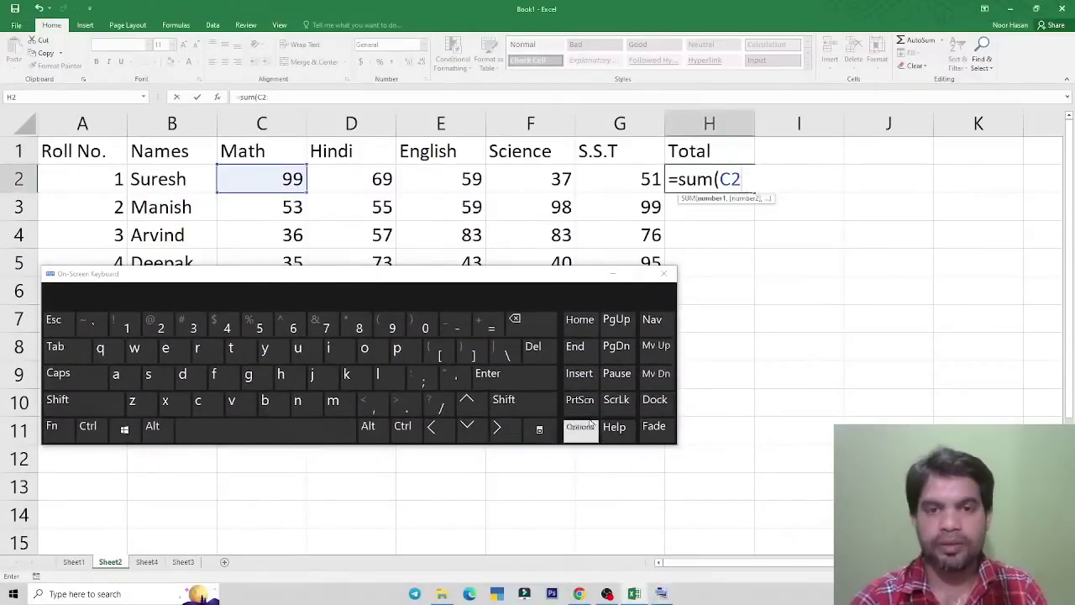
pyautogui.click(503, 399)
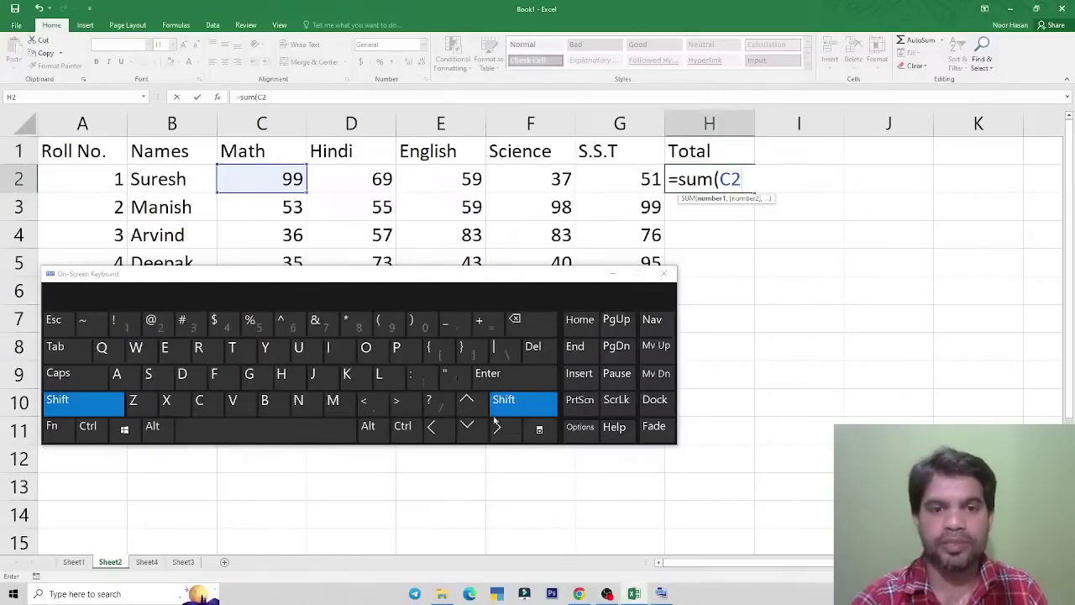
pyautogui.click(411, 380)
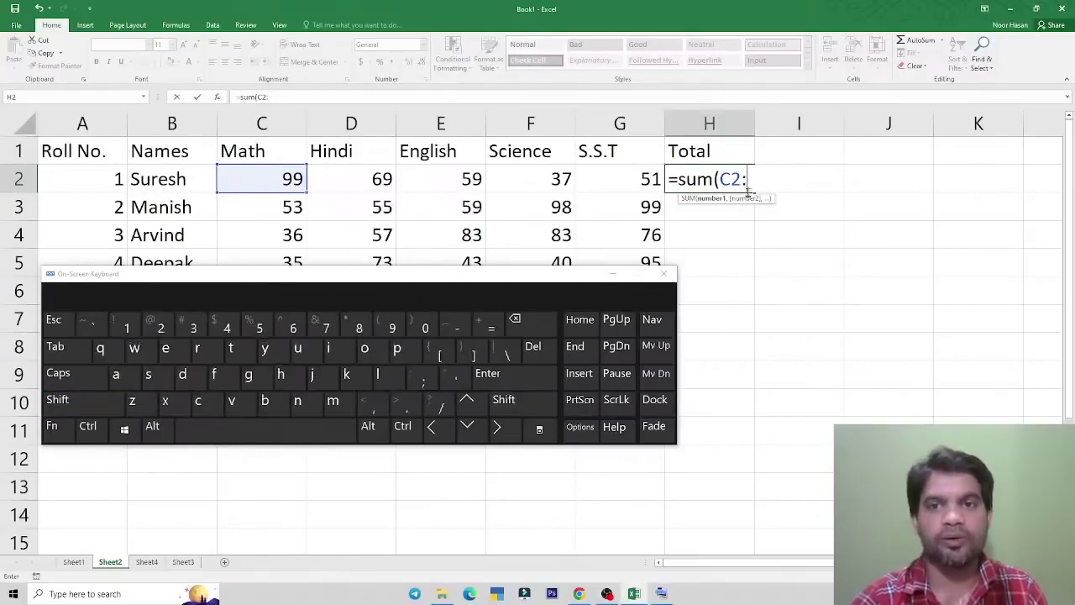
pyautogui.click(665, 275)
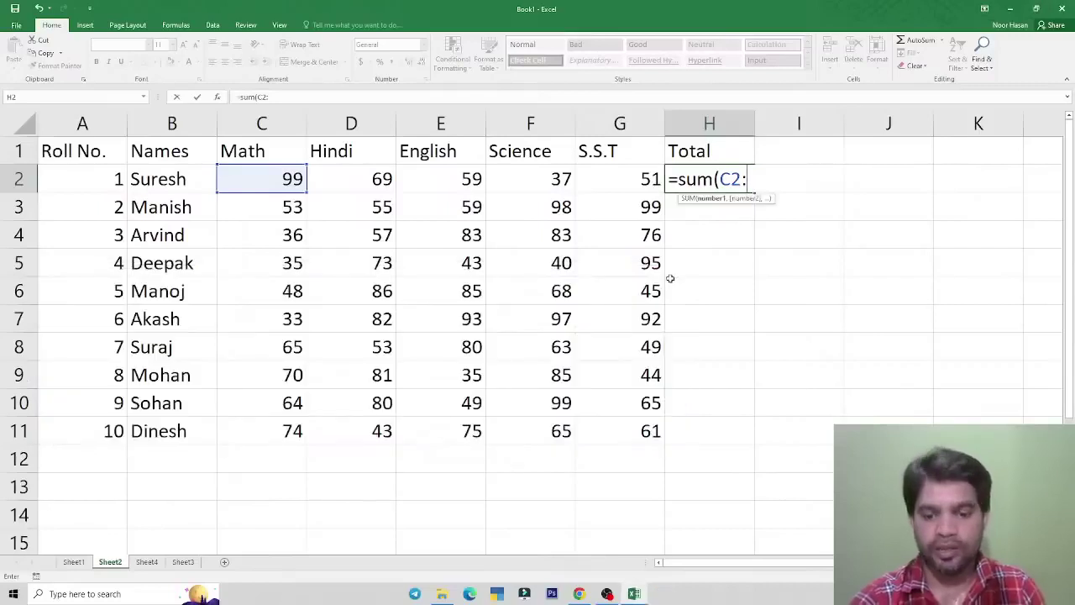
# - Complete the first student's Total formula in H2 as =sum(C2:G2), and clear the cell
pyautogui.press('BackSpace')
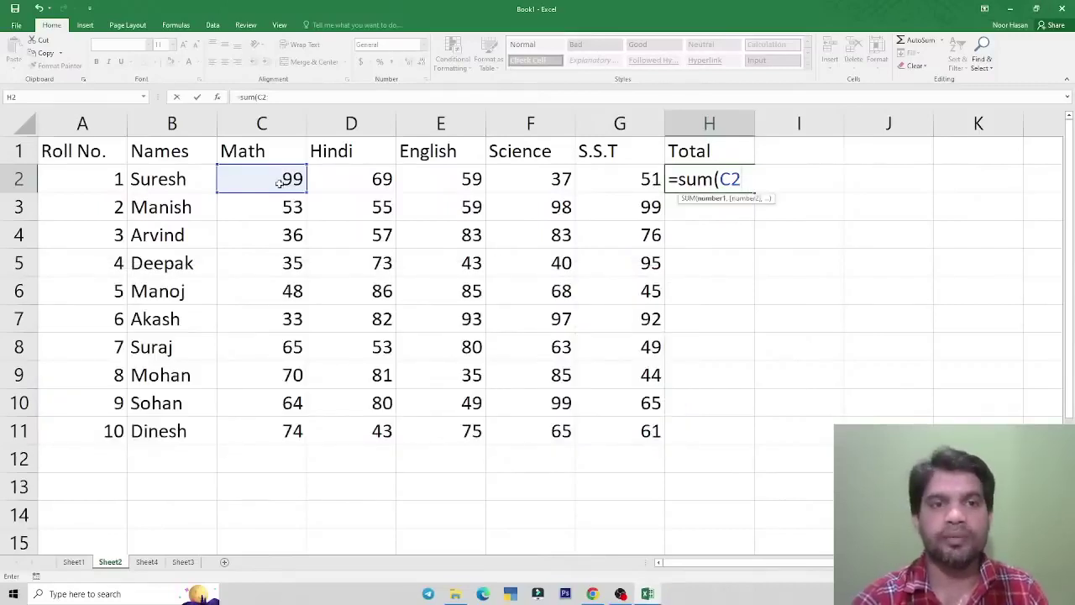
pyautogui.write(':')
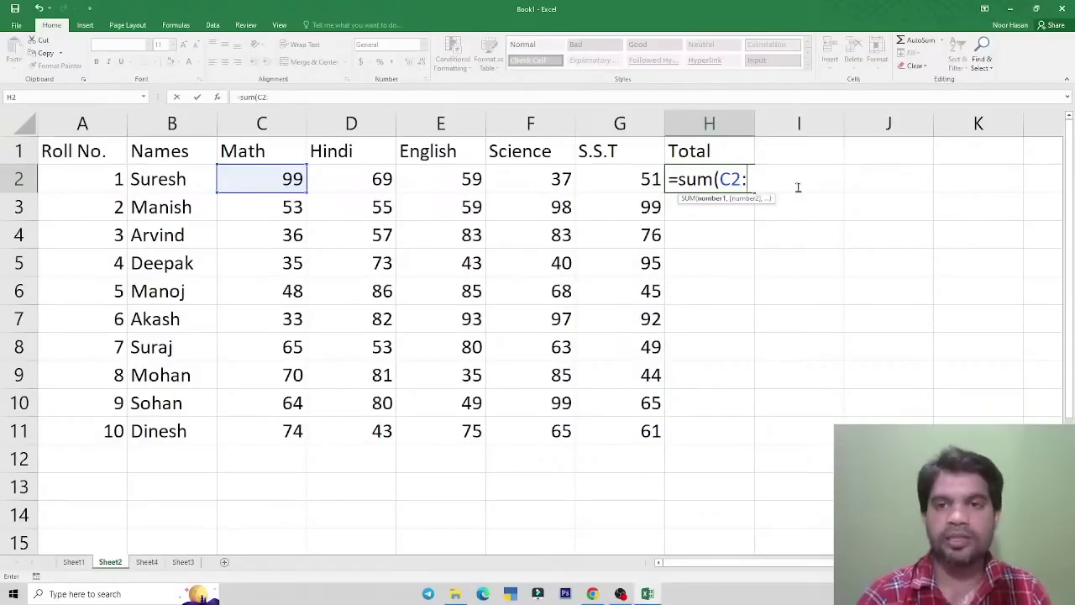
pyautogui.click(643, 180)
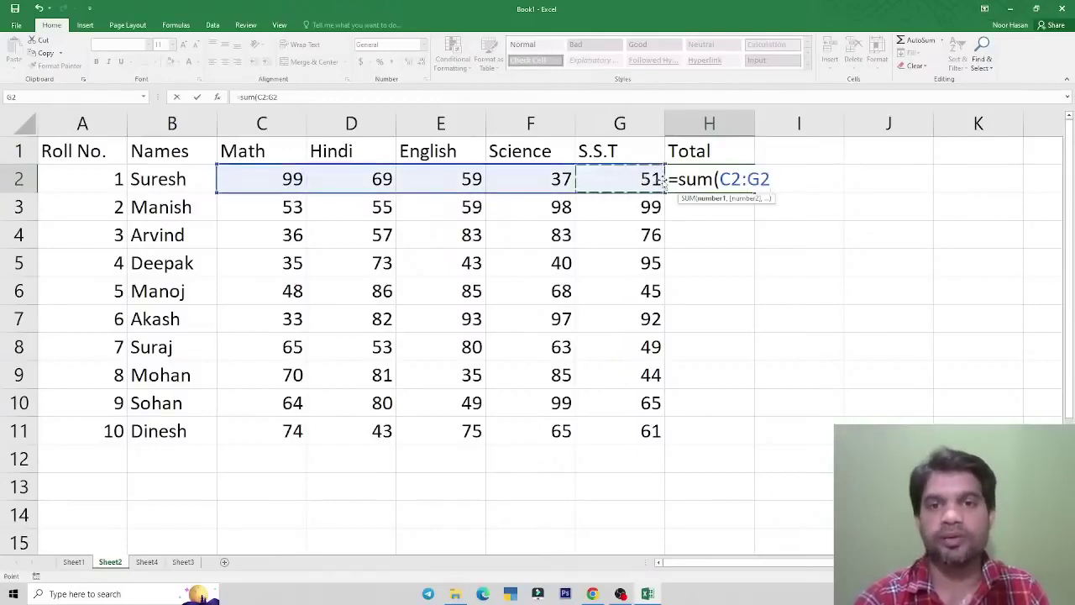
pyautogui.write(')')
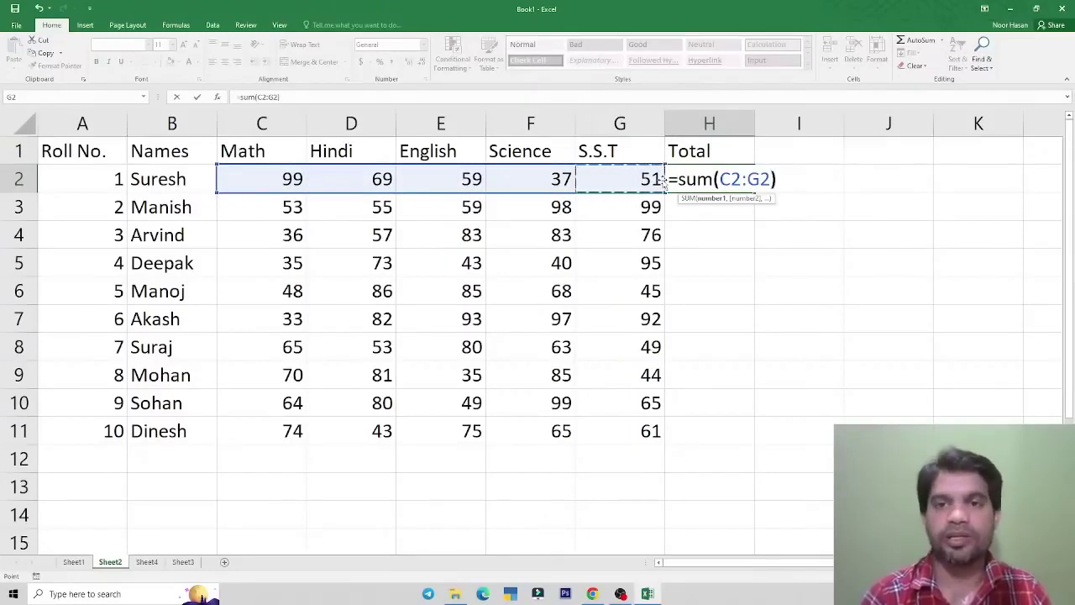
pyautogui.press('Return')
pyautogui.press('Up')
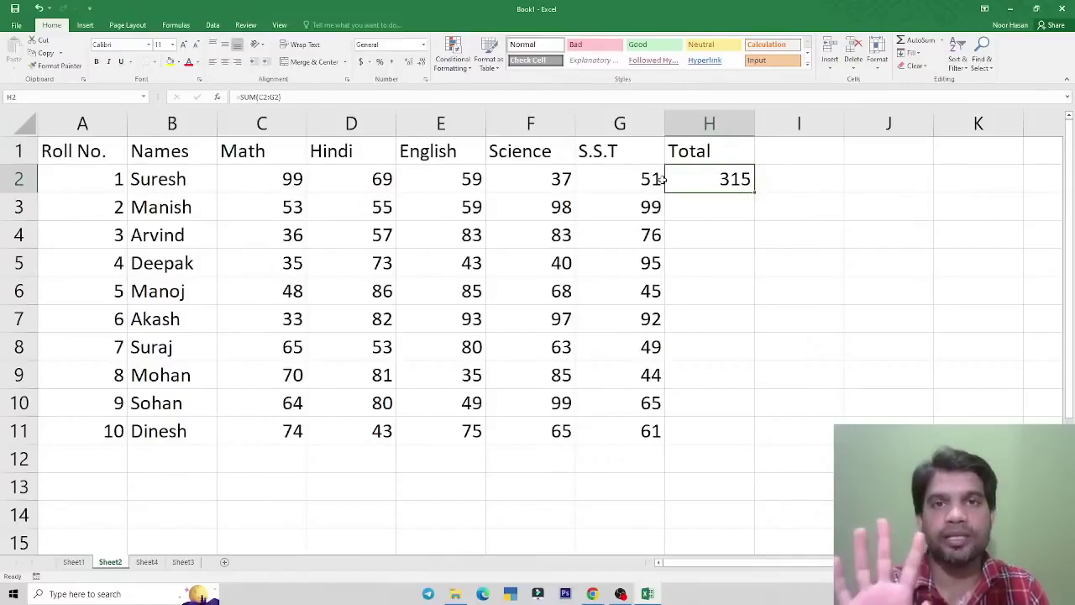
pyautogui.press('Delete')
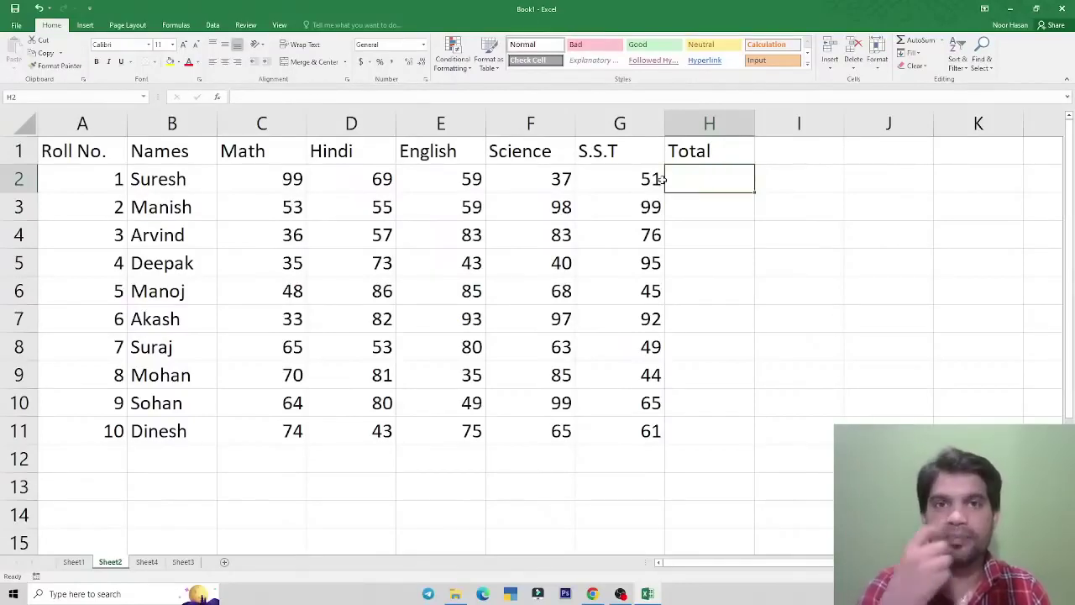
# - Start the Total formula in H2 again as =sum(, pointing to the Math mark in C2 as the range start
pyautogui.write('=')
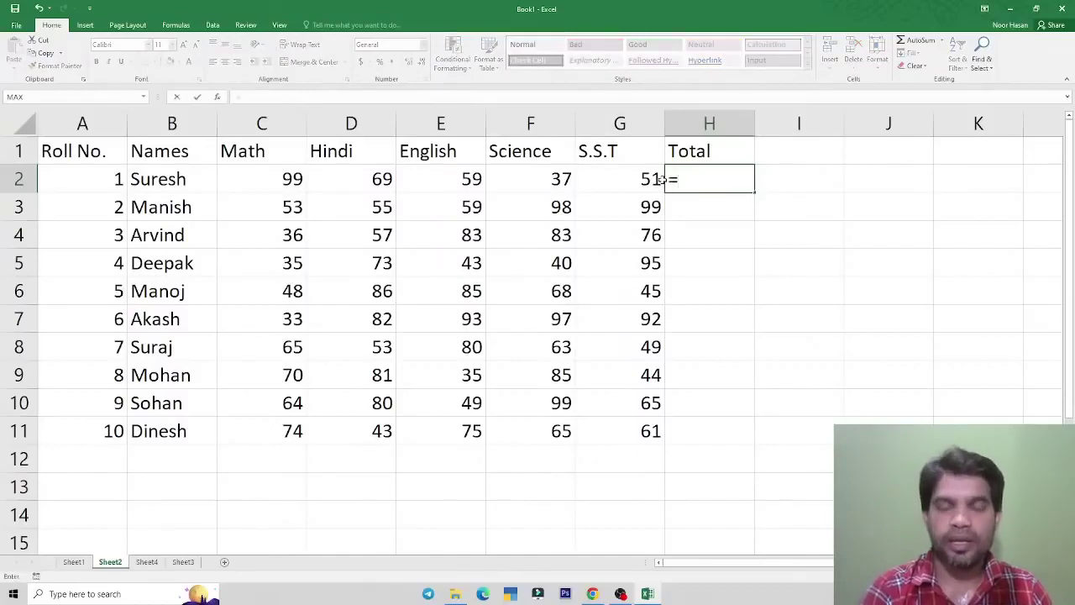
pyautogui.write('sum')
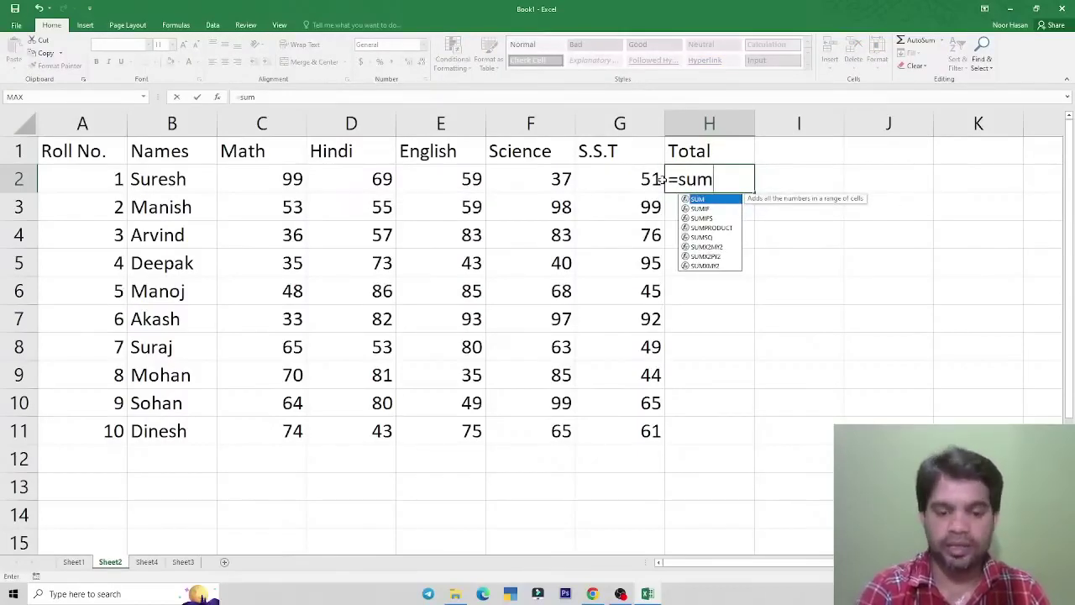
pyautogui.write('(')
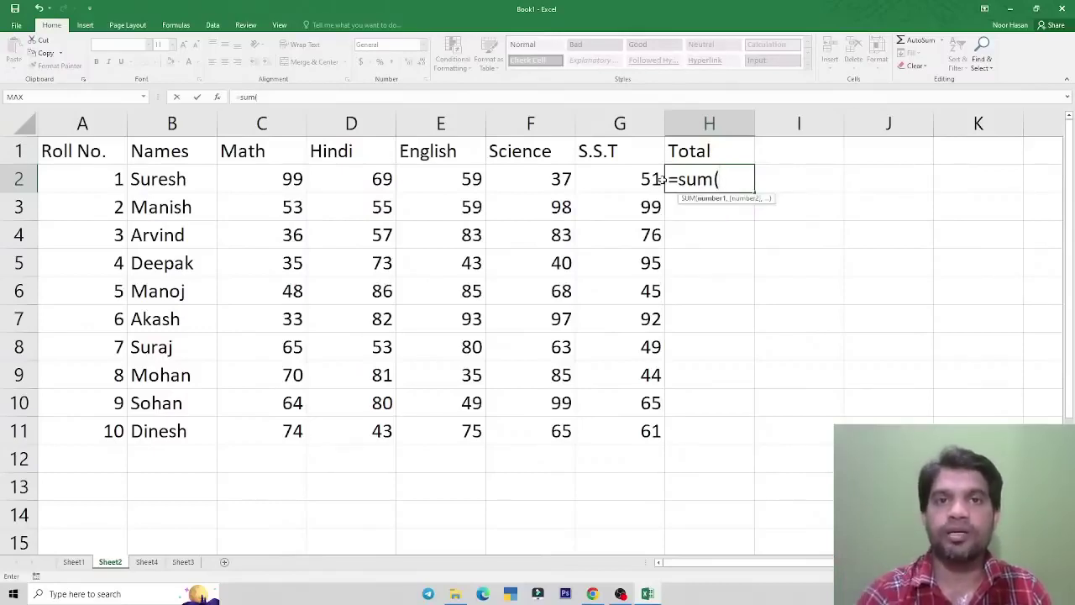
pyautogui.press('Left')
pyautogui.press('Left')
pyautogui.press('Left')
pyautogui.press('Left')
pyautogui.press('Left')
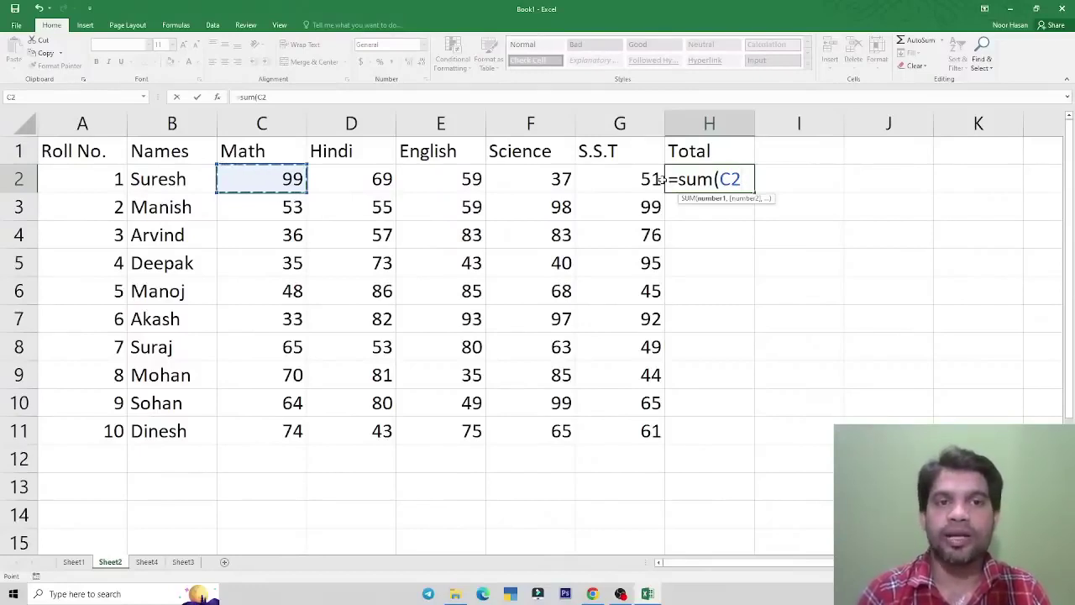
# - Extend the formula's range from C2 to G2 and shrink it back to C2
pyautogui.hotkey('shift', 'Right')
pyautogui.hotkey('shift', 'Right')
pyautogui.hotkey('shift', 'Right')
pyautogui.hotkey('shift', 'Right')
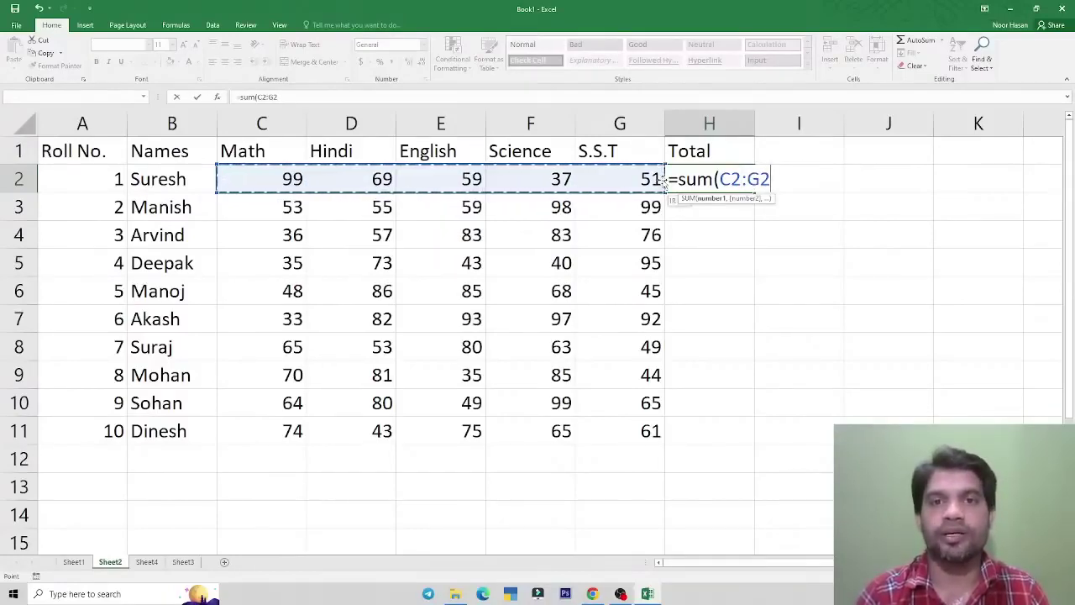
pyautogui.hotkey('shift', 'Left')
pyautogui.hotkey('shift', 'Left')
pyautogui.hotkey('shift', 'Left')
pyautogui.hotkey('shift', 'Left')
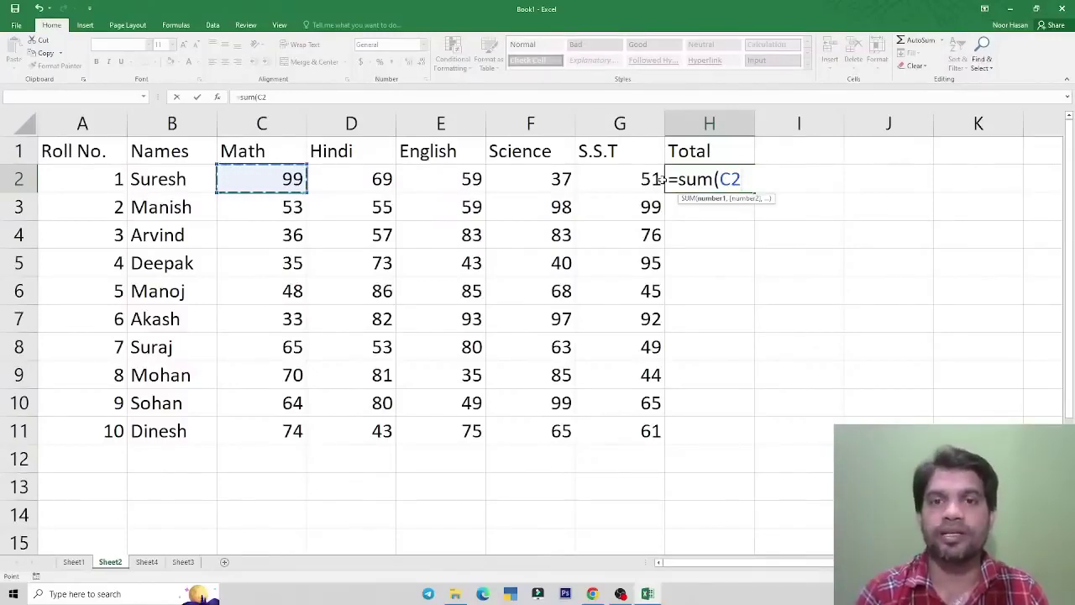
# - Extend the range to the S.S.T mark and enter the H2 formula as =sum(C2:G2)
pyautogui.moveTo(663, 179); pyautogui.dragTo(664, 179)
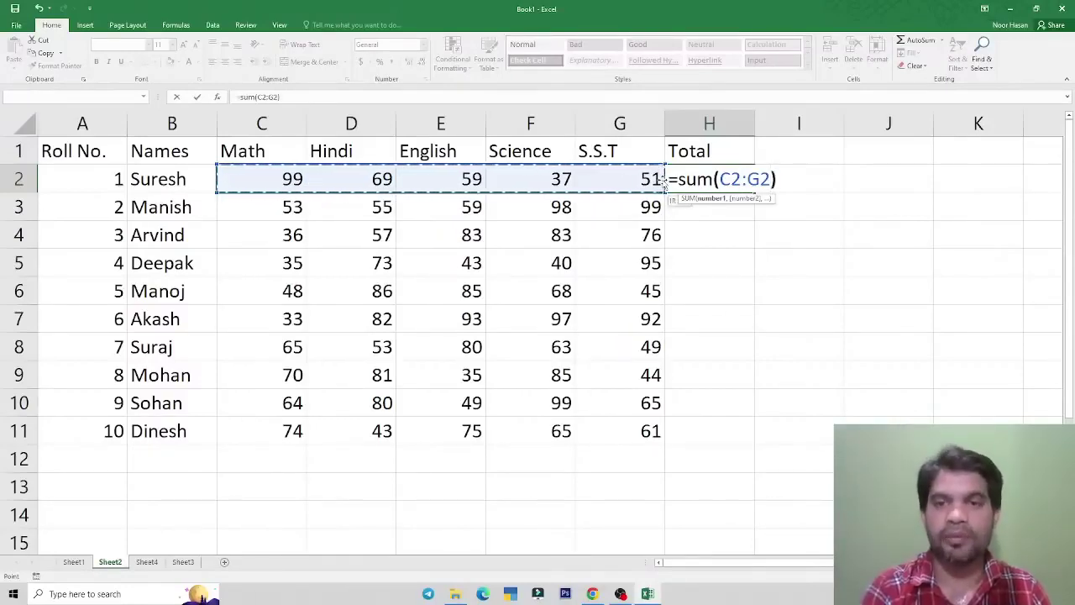
pyautogui.press('Return')
pyautogui.press('Up')
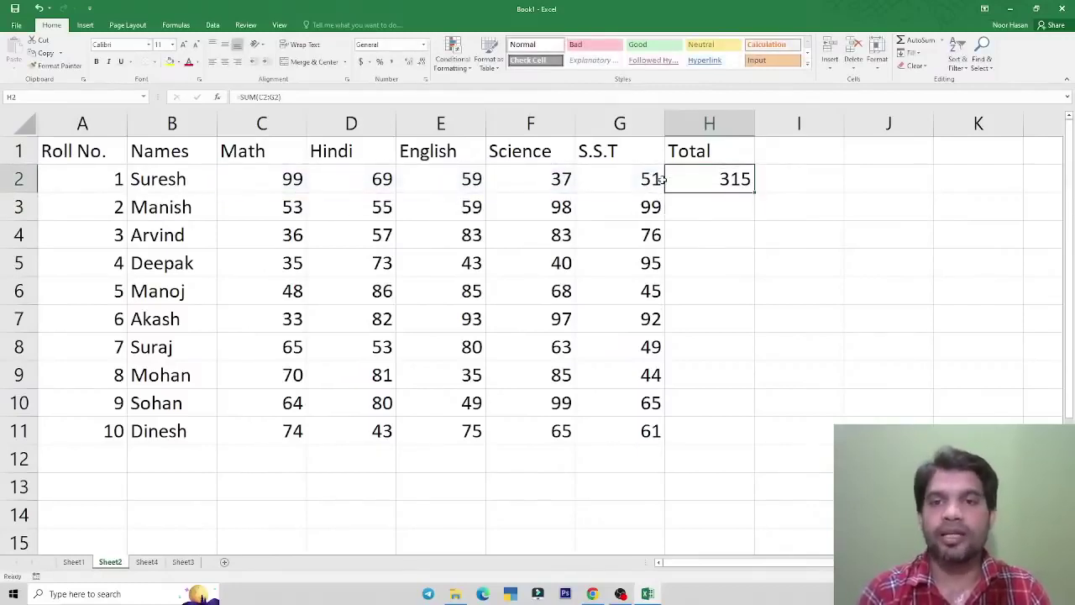
# - Enter =SUM(C3:G3) as the second student's Total in H3, and delete it again
pyautogui.press('Down')
pyautogui.write('=su')
pyautogui.press('Tab')
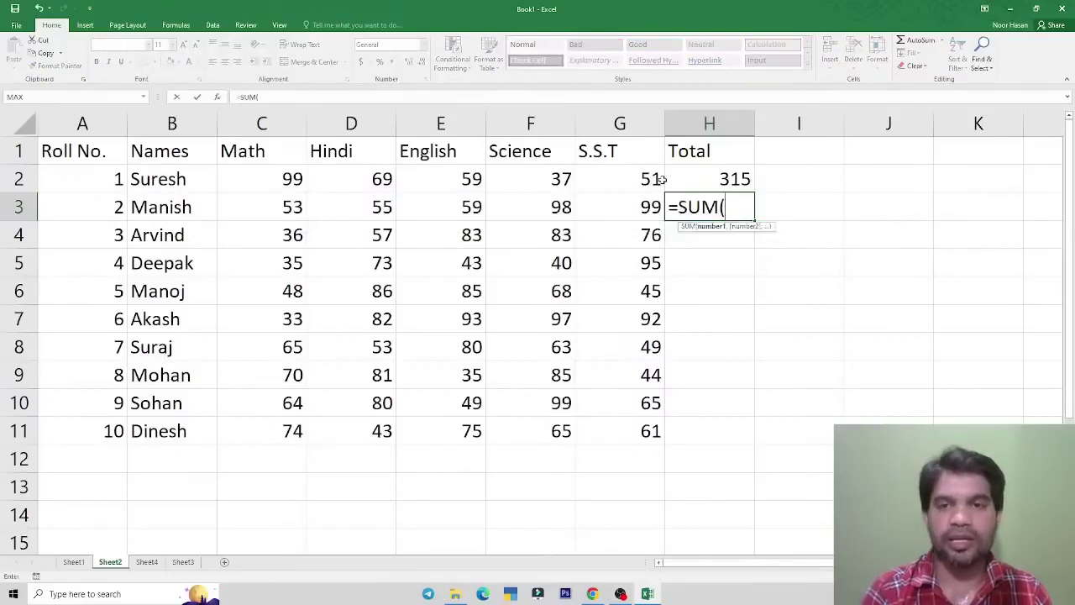
pyautogui.press('Left')
pyautogui.press('Left')
pyautogui.press('Left')
pyautogui.press('Left')
pyautogui.press('Left')
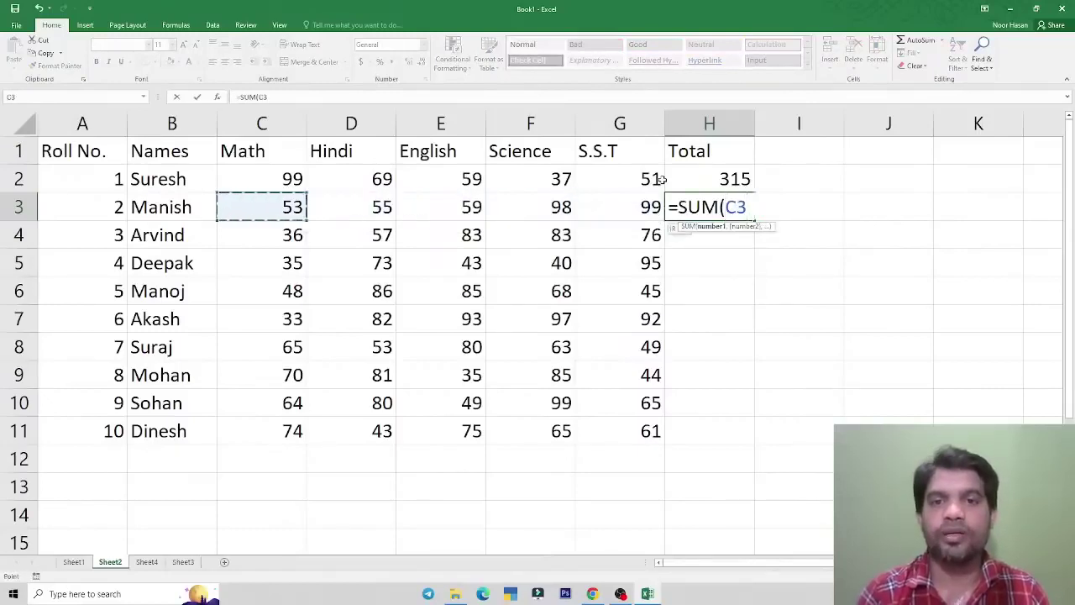
pyautogui.hotkey('shift', 'Right')
pyautogui.hotkey('shift', 'Right')
pyautogui.hotkey('shift', 'Right')
pyautogui.hotkey('shift', 'Right')
pyautogui.write(')')
pyautogui.press('Return')
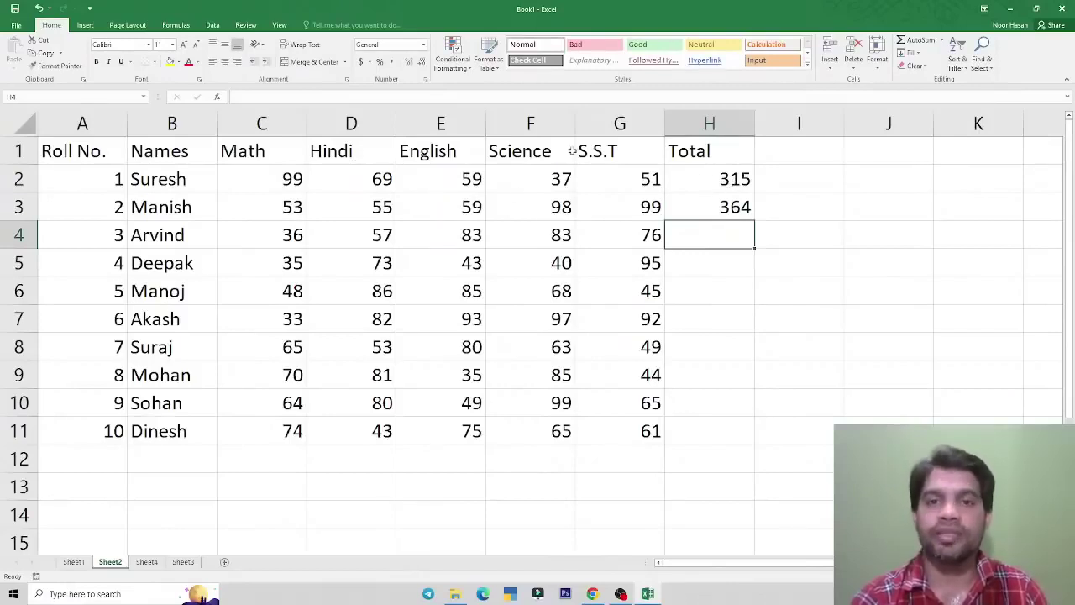
pyautogui.click(733, 207)
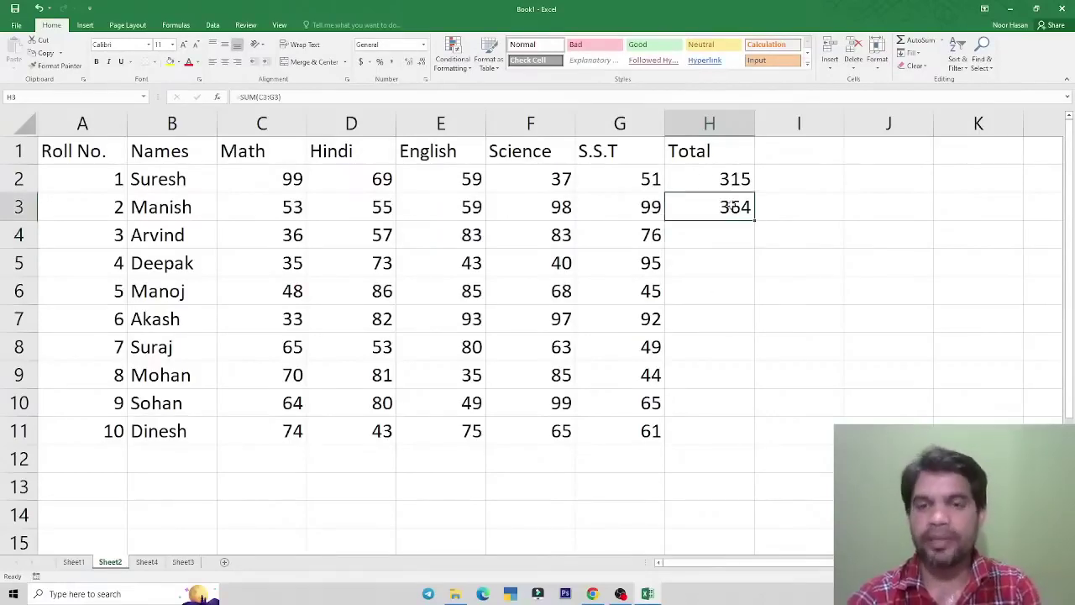
pyautogui.press('Delete')
# - Fill the Total formula from H2 down to H11 and check a copied formula in H6
pyautogui.click(737, 186)
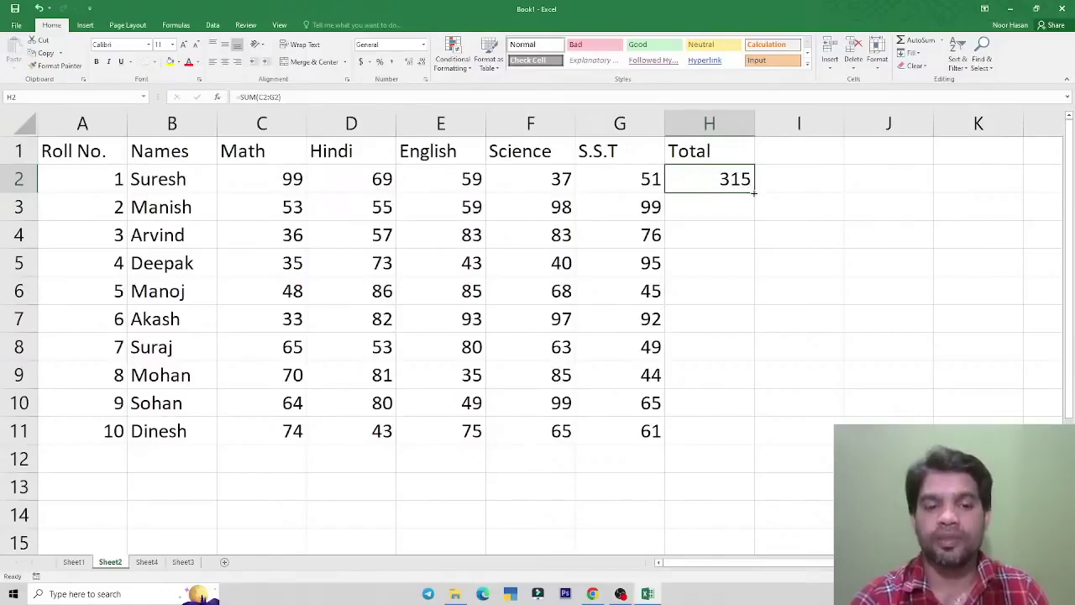
pyautogui.moveTo(753, 192); pyautogui.dragTo(764, 448)
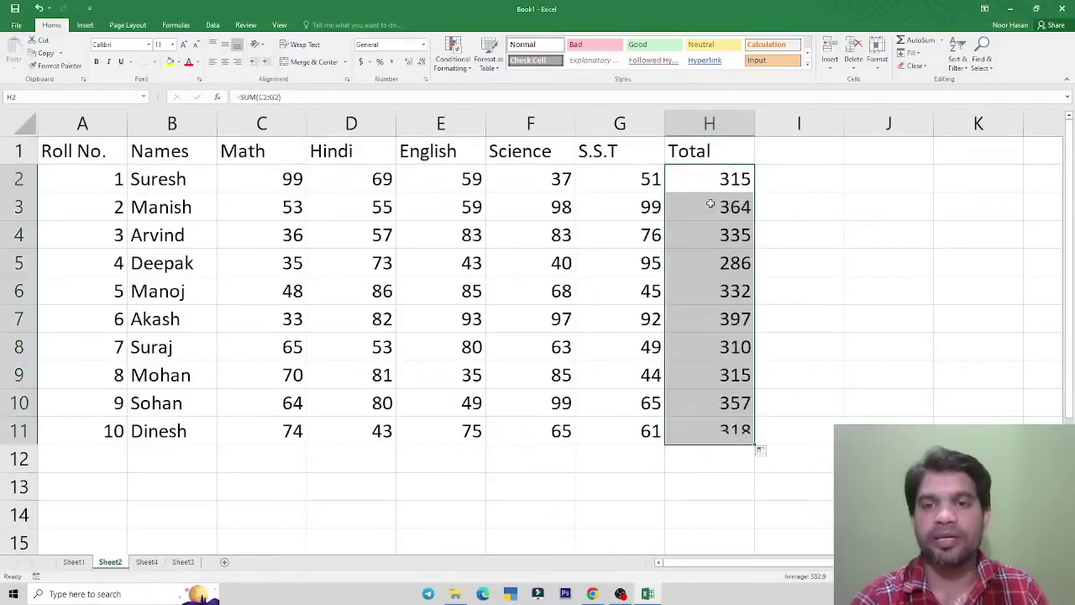
pyautogui.click(718, 299)
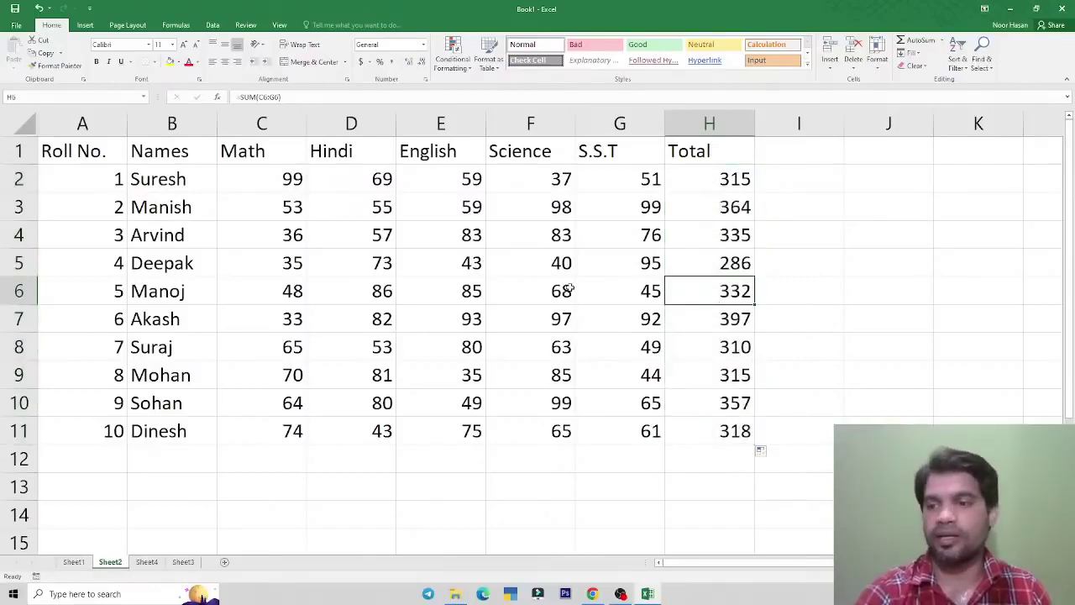
pyautogui.click(481, 282)
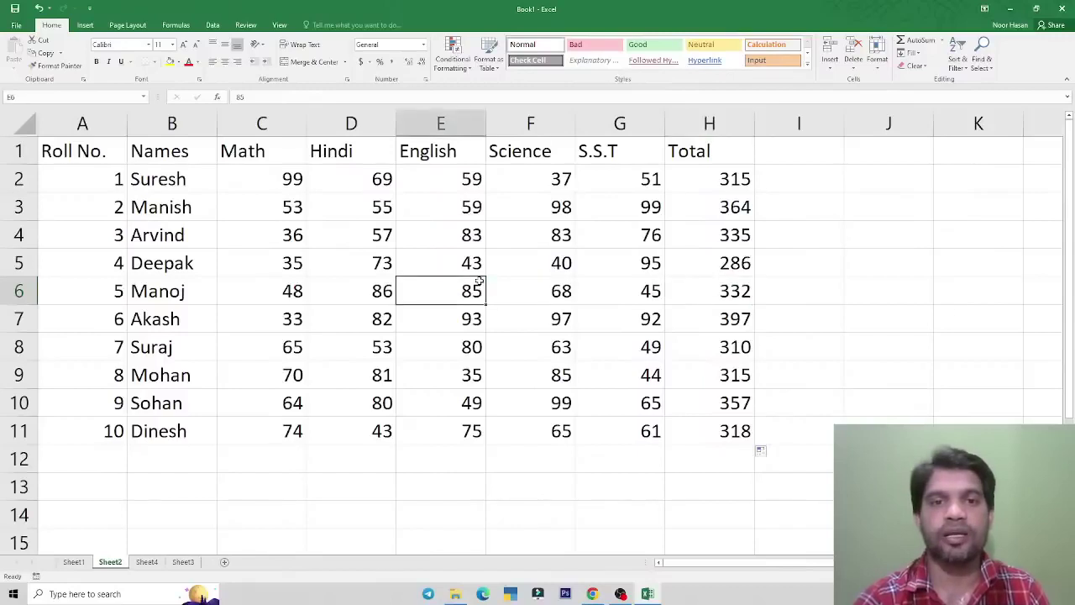
pyautogui.click(256, 250)
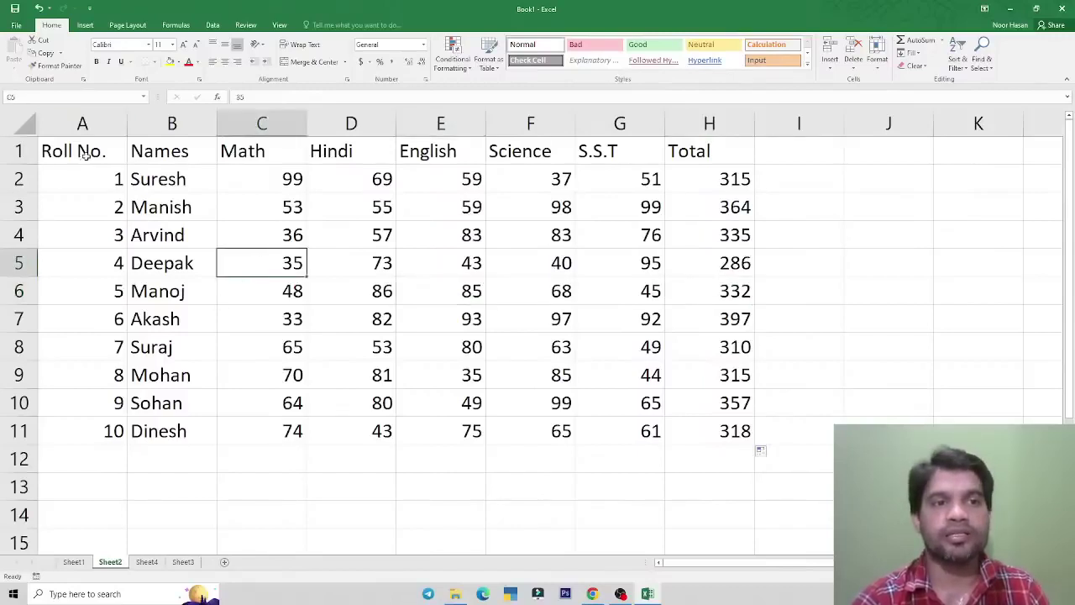
# - Apply All Borders to the marks table A1:H11 and center its contents horizontally and vertically
pyautogui.moveTo(81, 152); pyautogui.dragTo(692, 425)
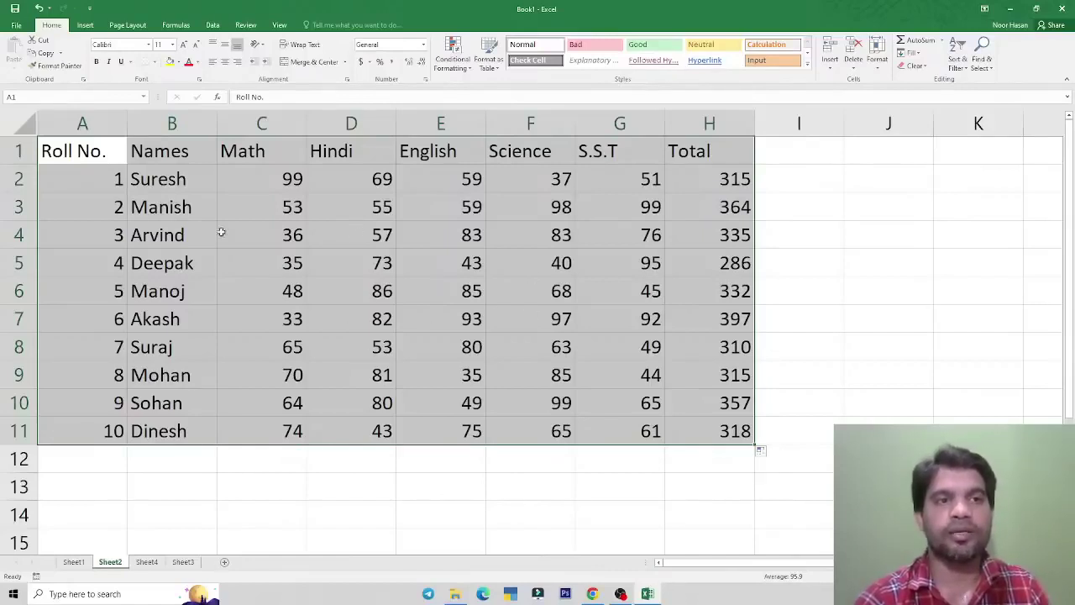
pyautogui.click(154, 62)
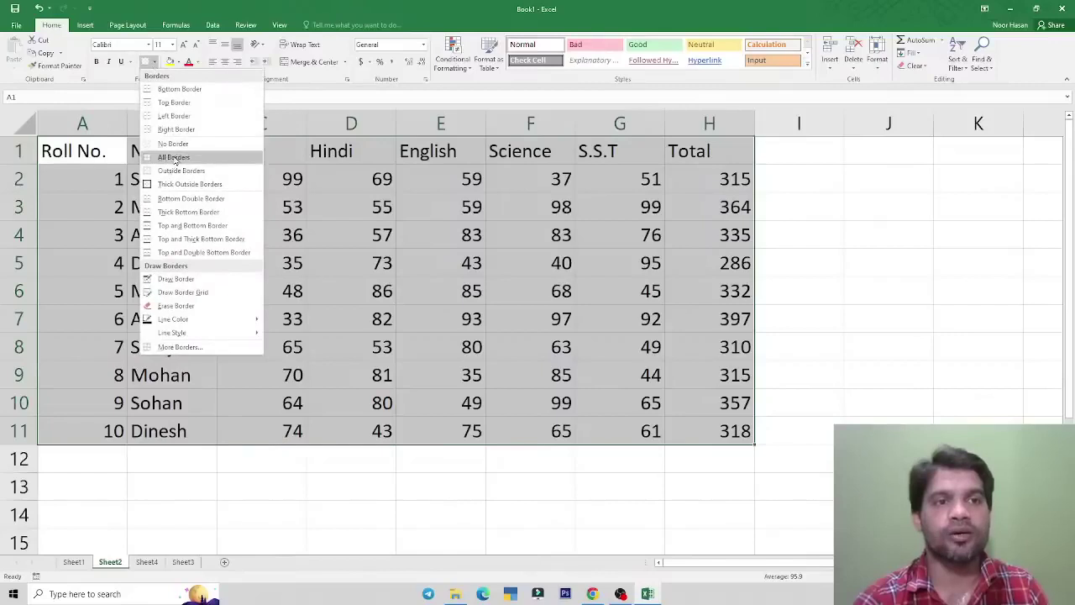
pyautogui.click(172, 157)
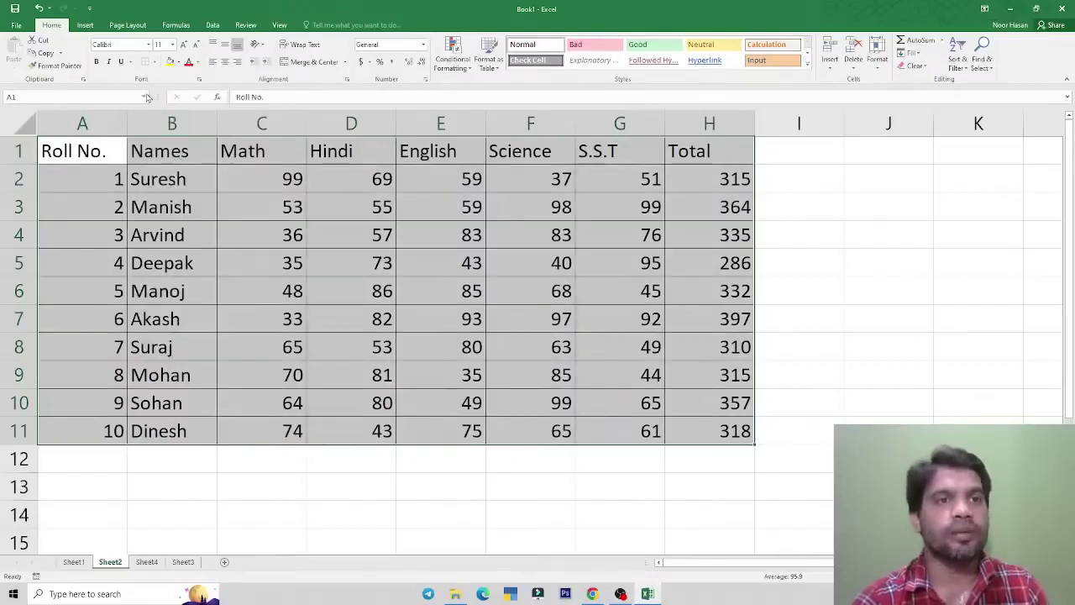
pyautogui.click(225, 62)
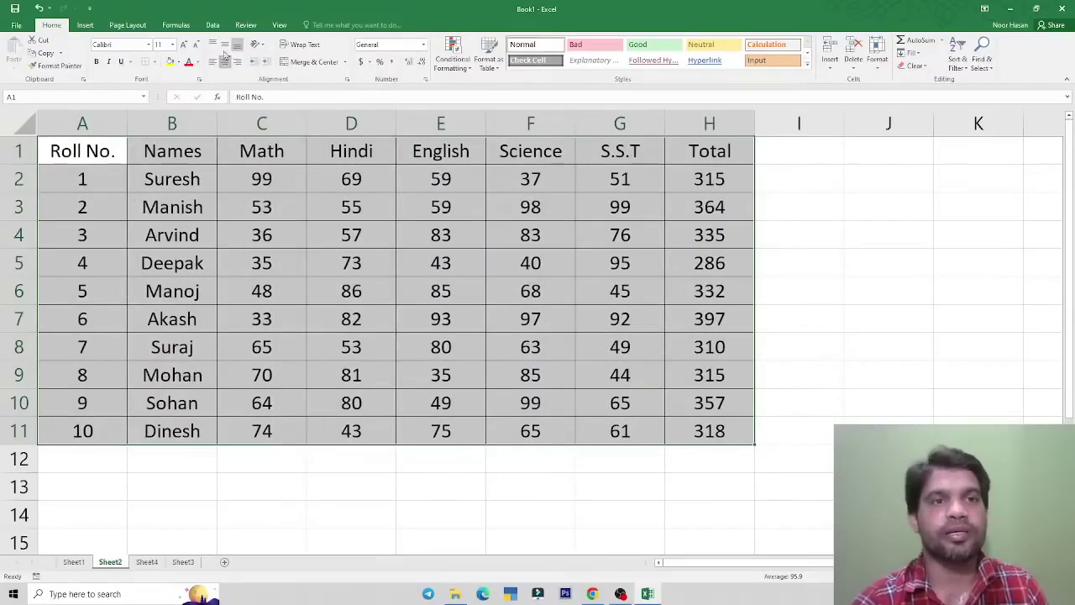
pyautogui.click(225, 46)
# - Fill the header row A1:H1 with yellow and make its text bold
pyautogui.moveTo(115, 145); pyautogui.dragTo(710, 151)
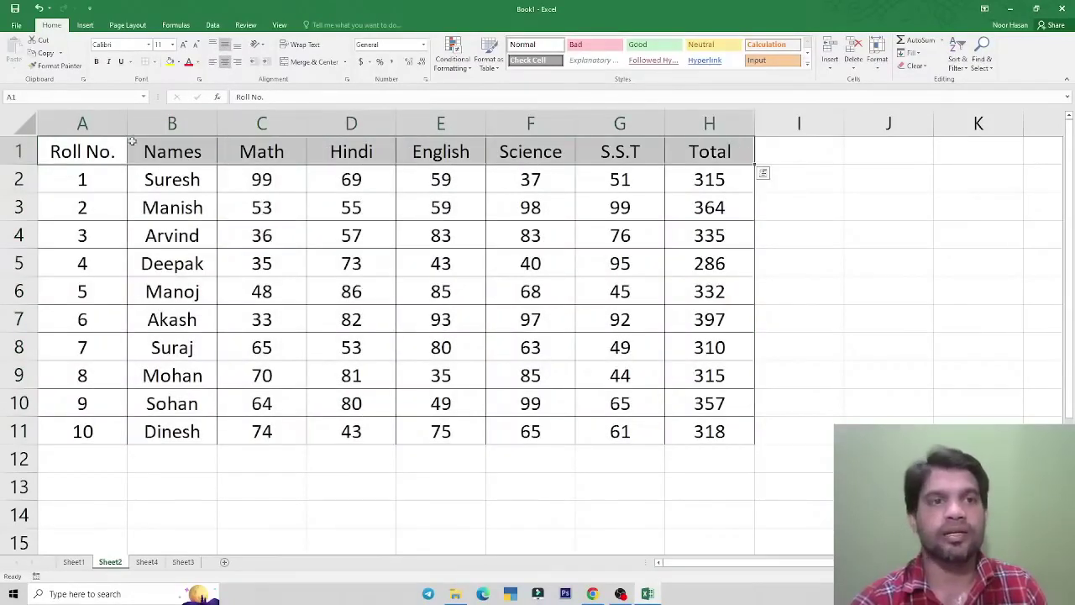
pyautogui.click(177, 63)
pyautogui.click(200, 153)
pyautogui.moveTo(91, 155); pyautogui.dragTo(685, 148)
pyautogui.hotkey('ctrl', 'g')
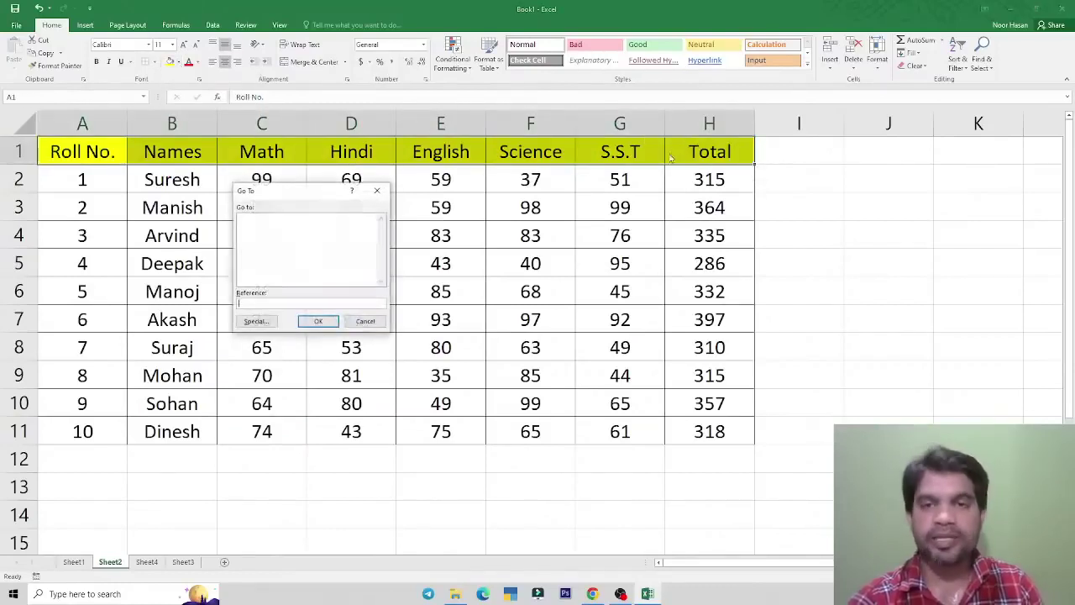
pyautogui.click(377, 190)
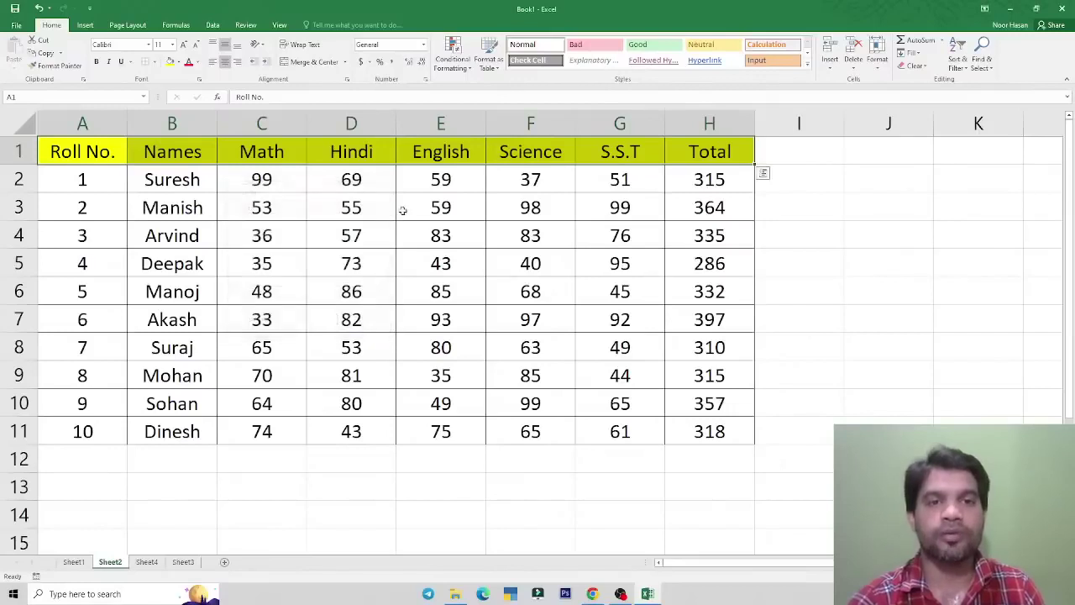
pyautogui.hotkey('ctrl', 'b')
pyautogui.click(308, 161)
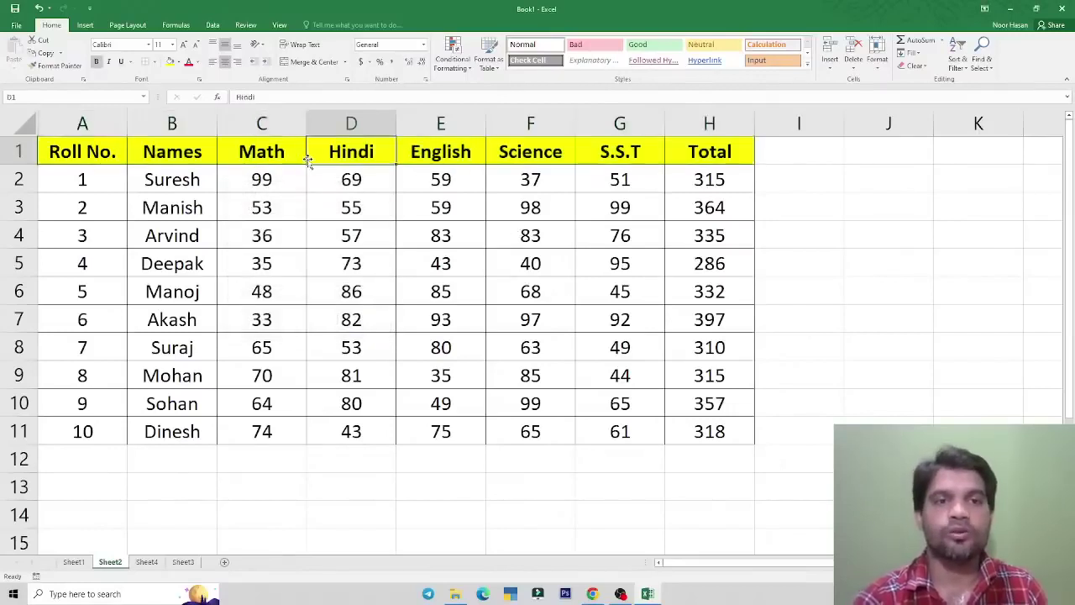
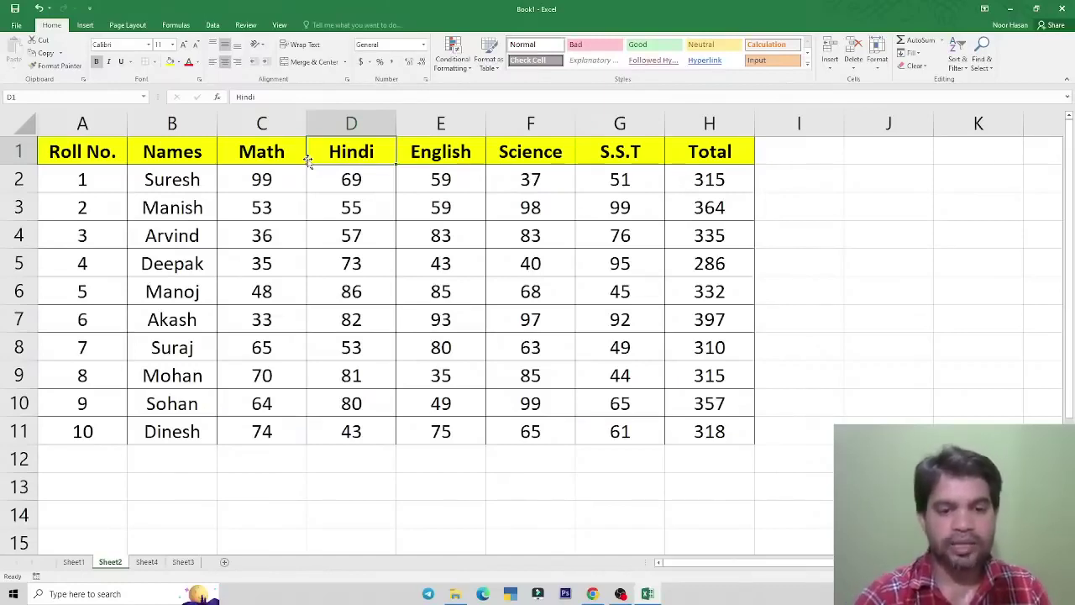
# - Enter the text series in cell B15 below the marks table
pyautogui.scroll(-2, 449, 304)
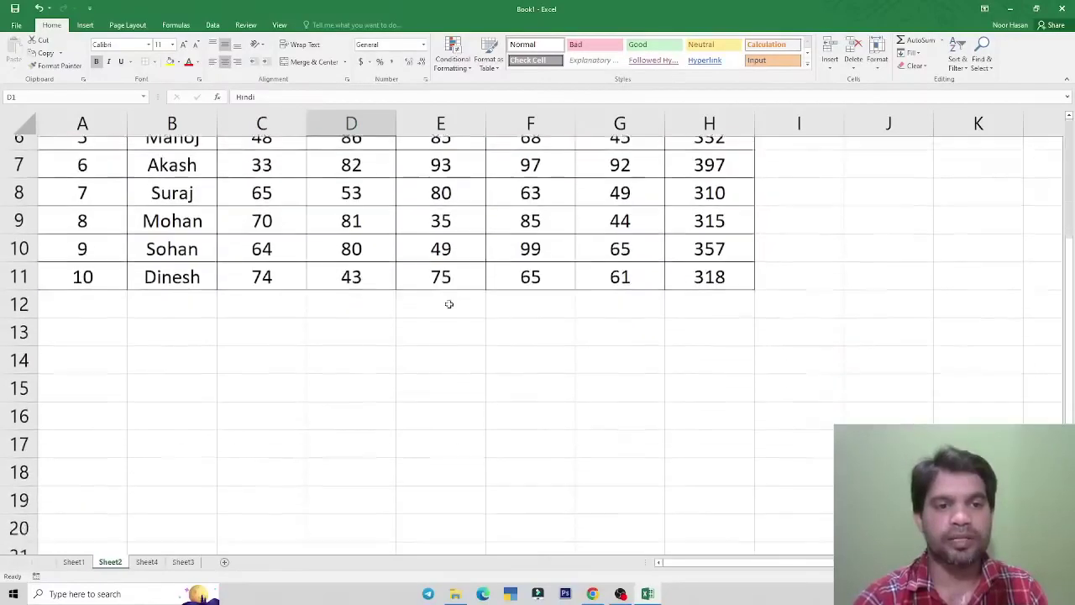
pyautogui.click(182, 375)
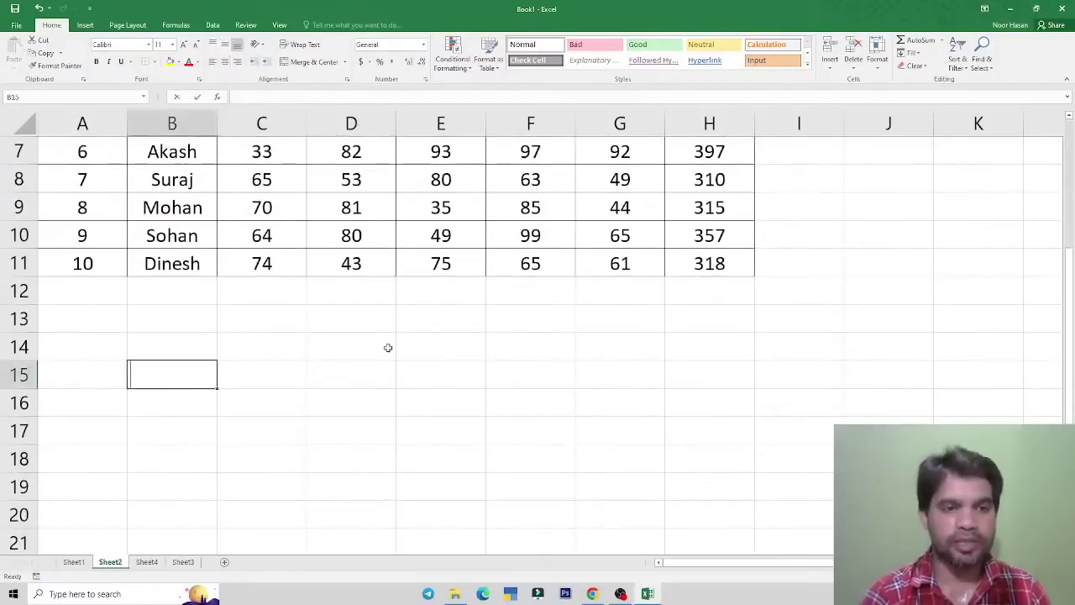
pyautogui.write('series')
pyautogui.press('Up')
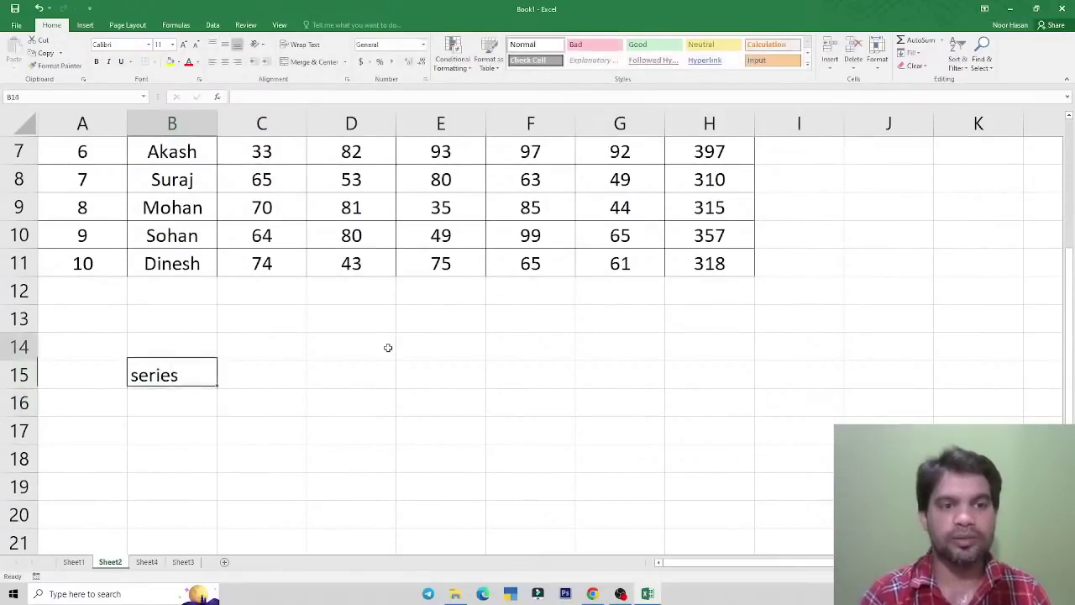
# - Draft the shortcut note Alt + E + I + S in cell D15 and discard the entry
pyautogui.press('Right')
pyautogui.press('Right')
pyautogui.press('Down')
pyautogui.write('Alt')
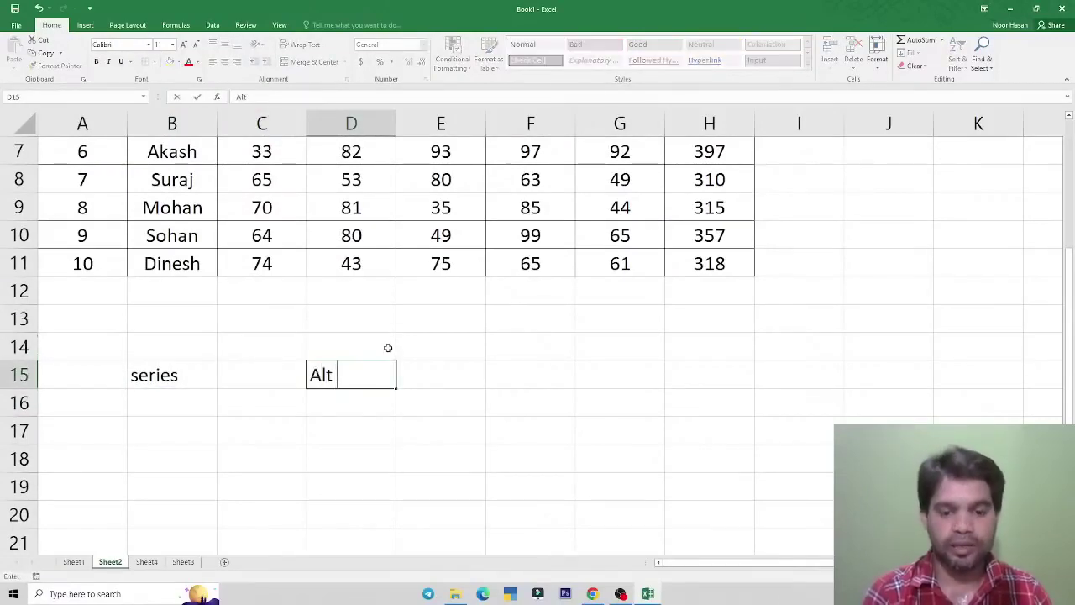
pyautogui.write(' + E ')
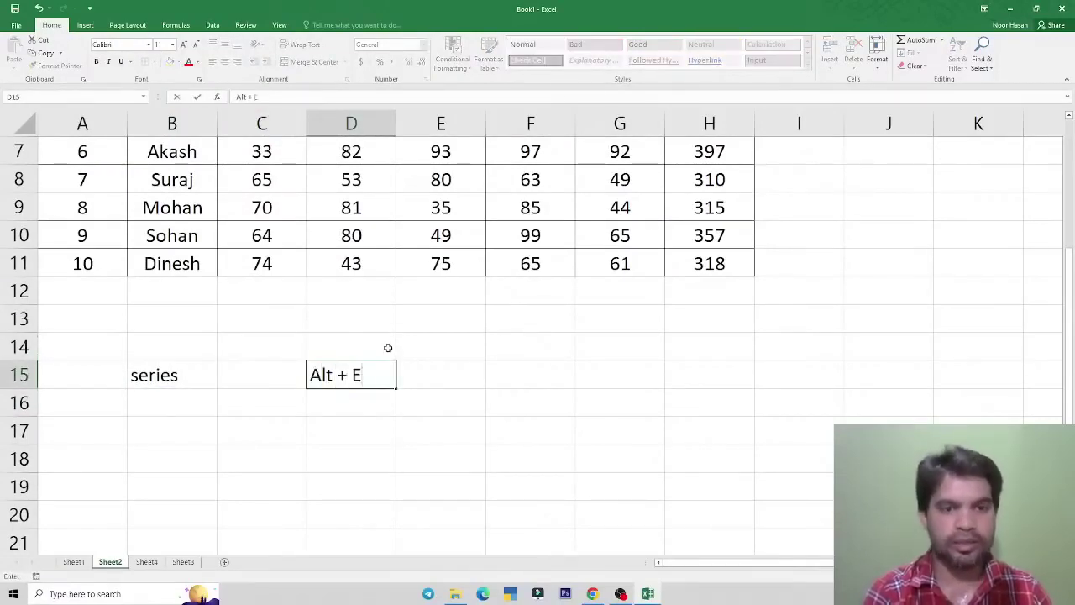
pyautogui.write('+ I')
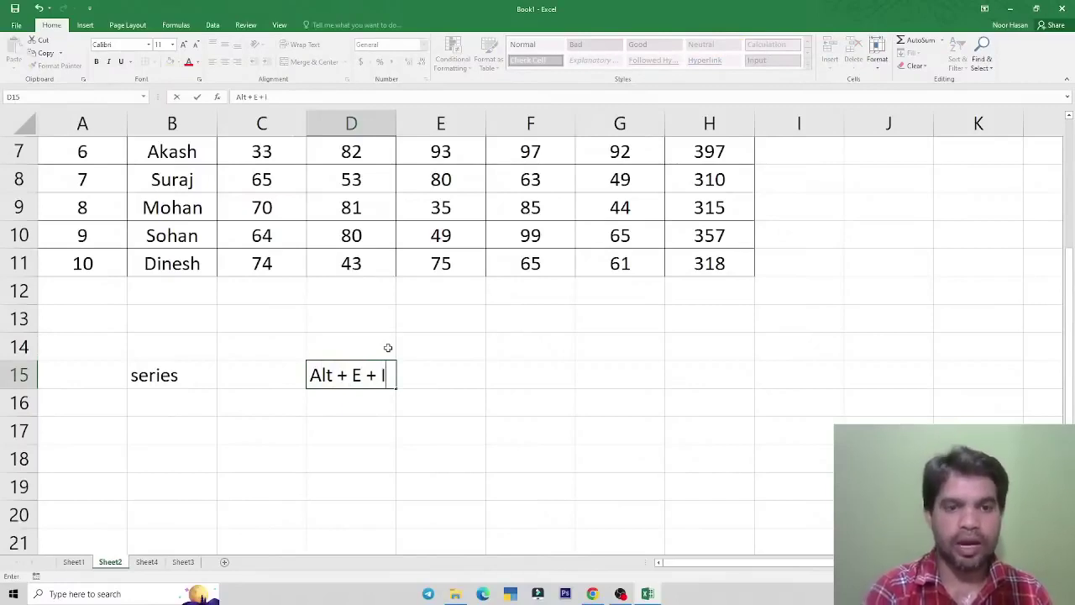
pyautogui.write(' + S')
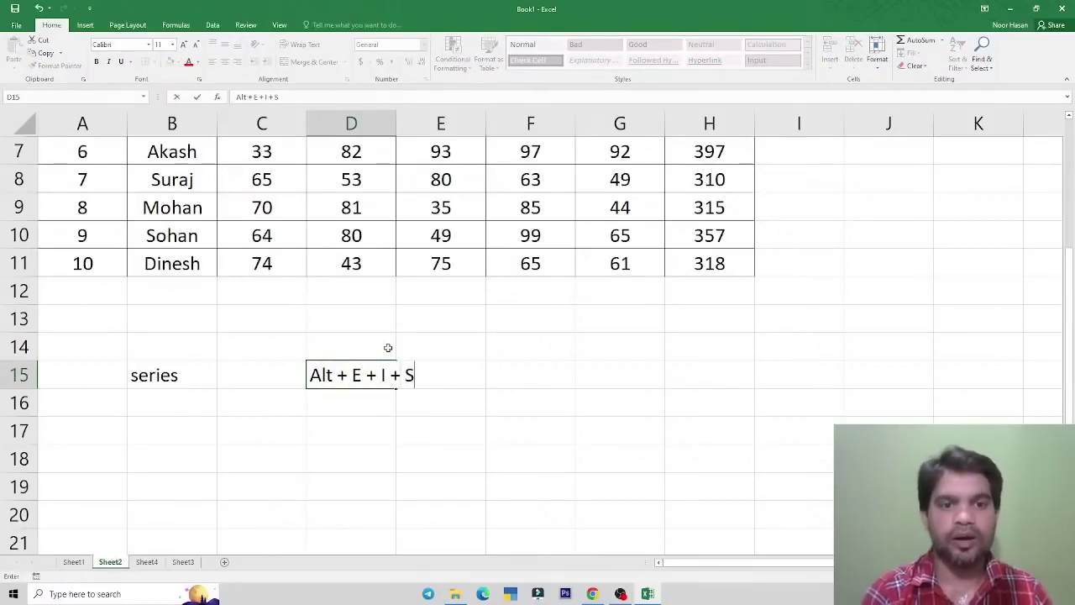
pyautogui.press('Escape')
pyautogui.click(435, 375)
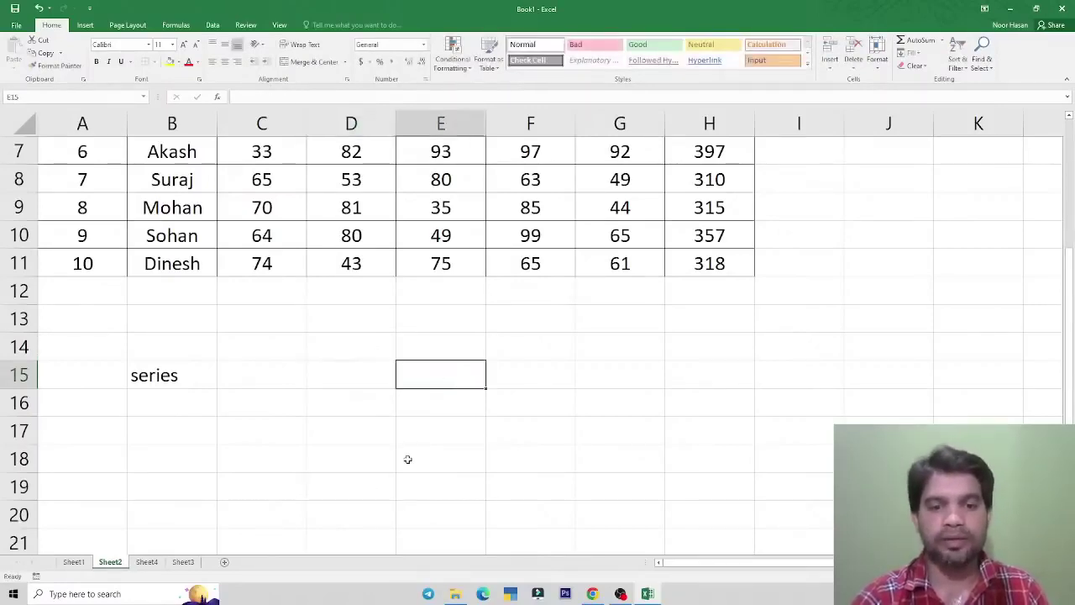
# - Switch to File Explorer and open the Import Shortcut key for Excel PDF from ADCA Complete Course PDF Notes > Basic Computer PDF Notes on the desktop
pyautogui.click(455, 594)
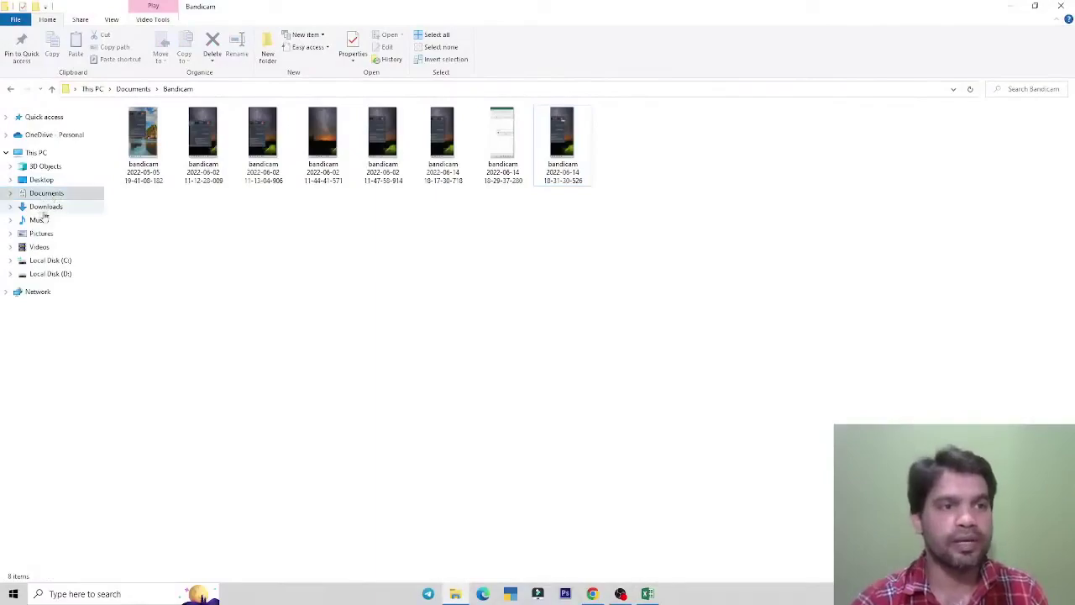
pyautogui.click(1060, 6)
pyautogui.press('super+d')
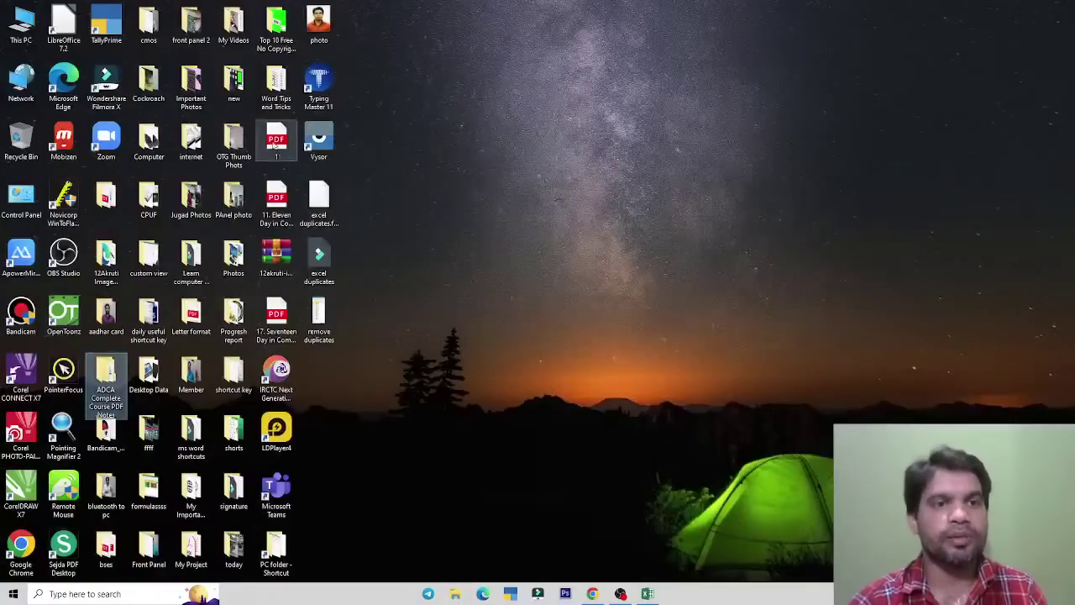
pyautogui.doubleClick(104, 370)
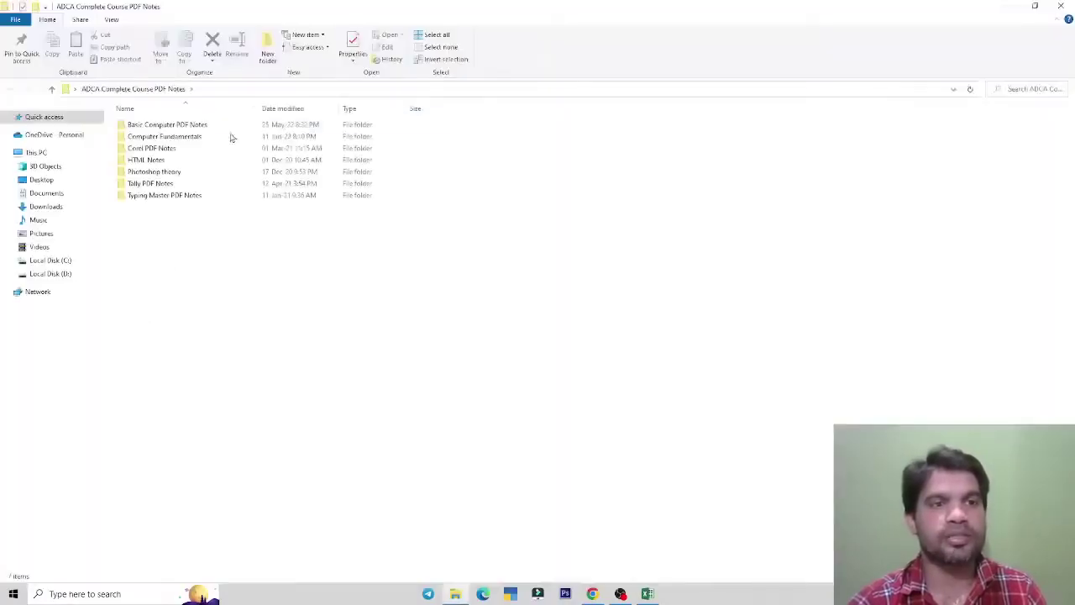
pyautogui.doubleClick(180, 124)
pyautogui.scroll(-1, 248, 290)
pyautogui.scroll(-8, 249, 290)
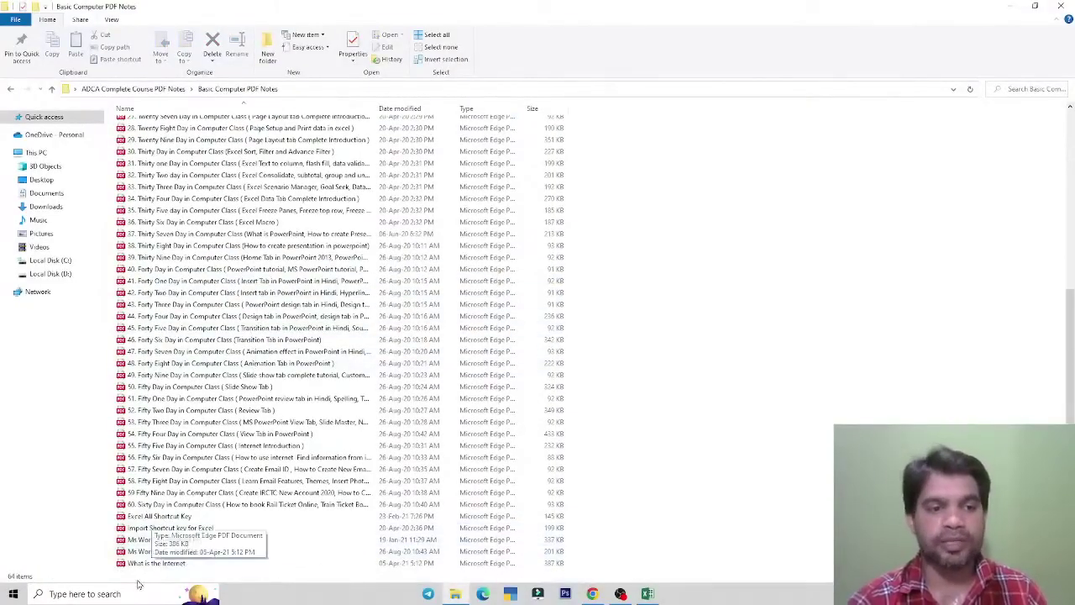
pyautogui.doubleClick(151, 527)
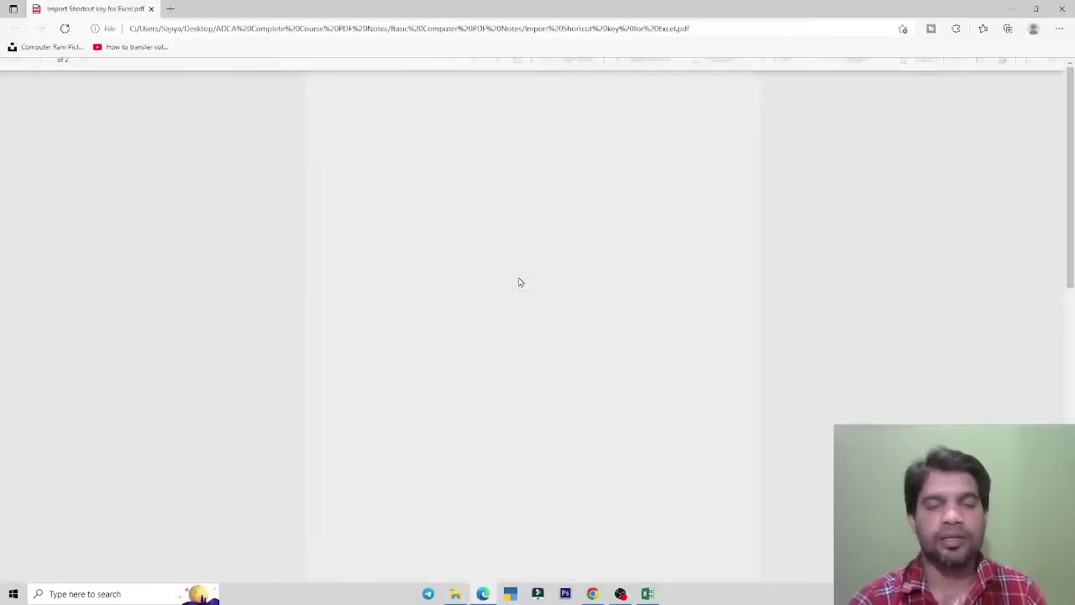
# - Review the Excel shortcuts listed on both pages of the PDF and close it
pyautogui.scroll(2, 536, 345)
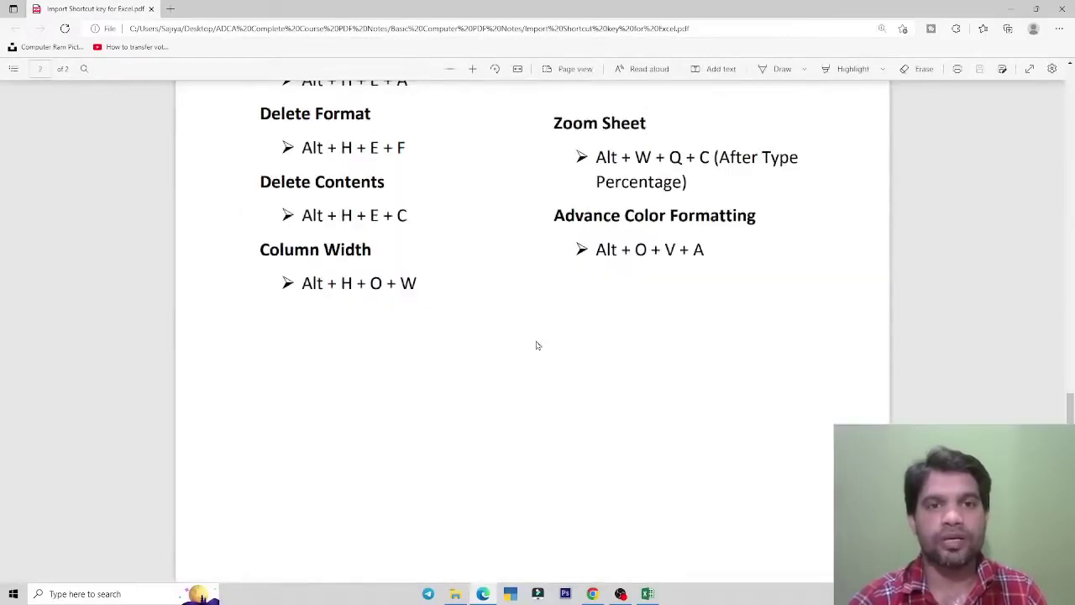
pyautogui.scroll(2, 538, 344)
pyautogui.scroll(10, 536, 344)
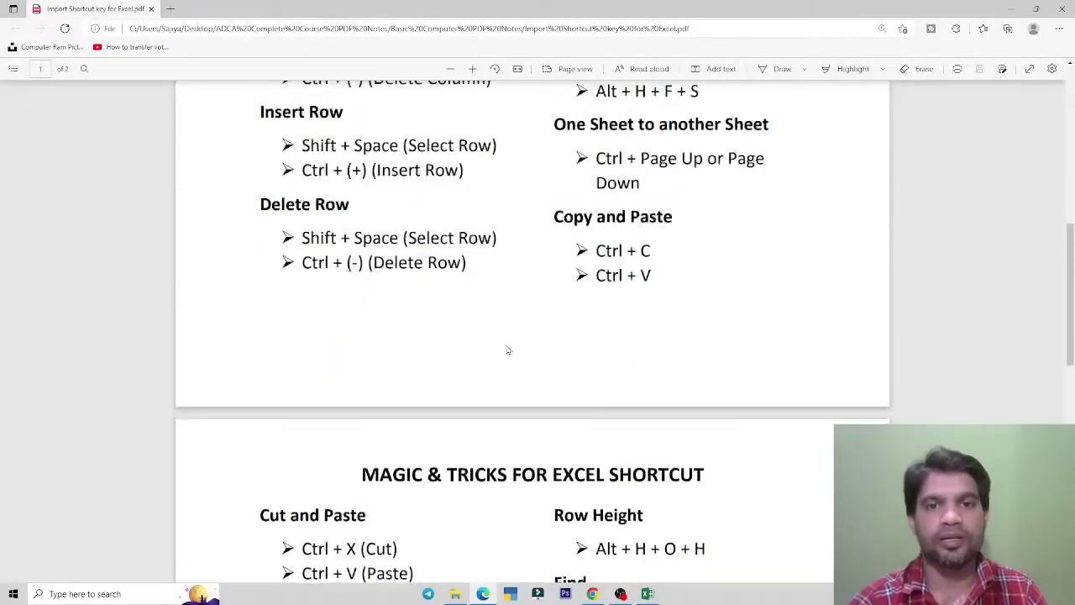
pyautogui.scroll(1, 535, 338)
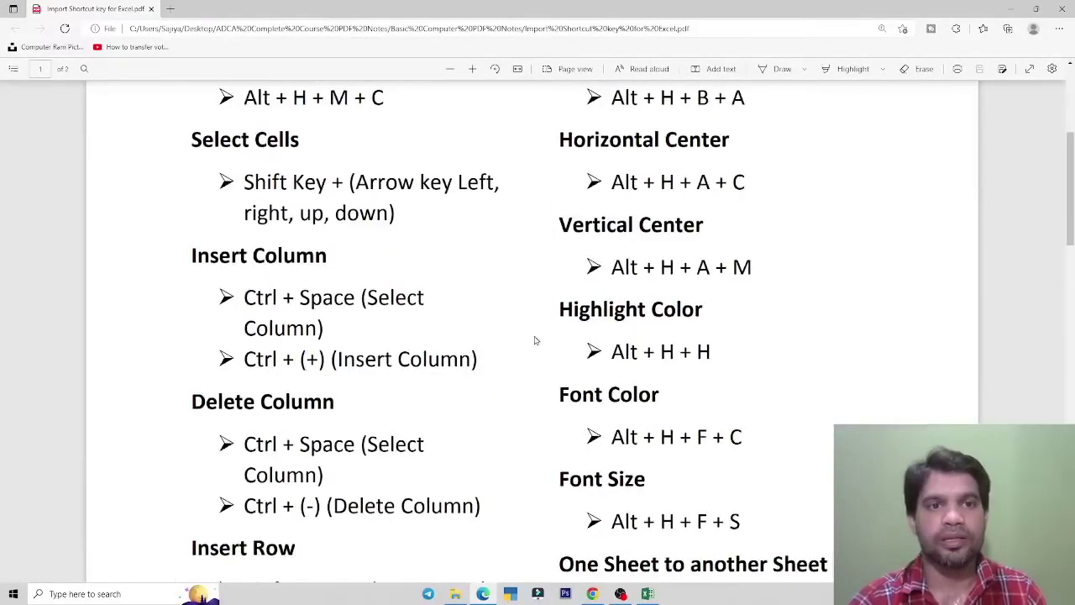
pyautogui.scroll(3, 535, 339)
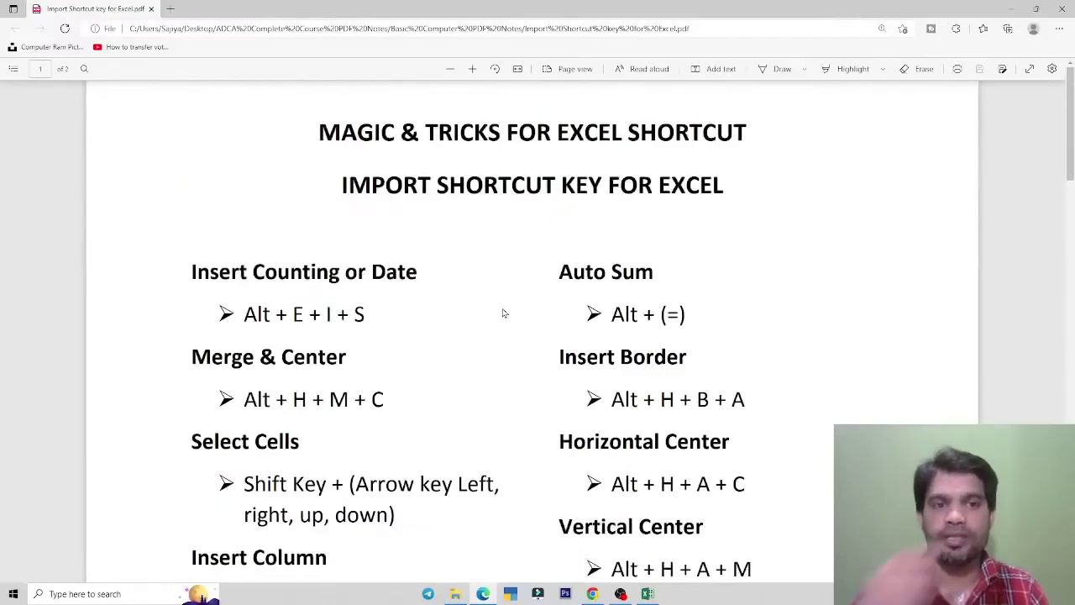
pyautogui.scroll(-1, 484, 328)
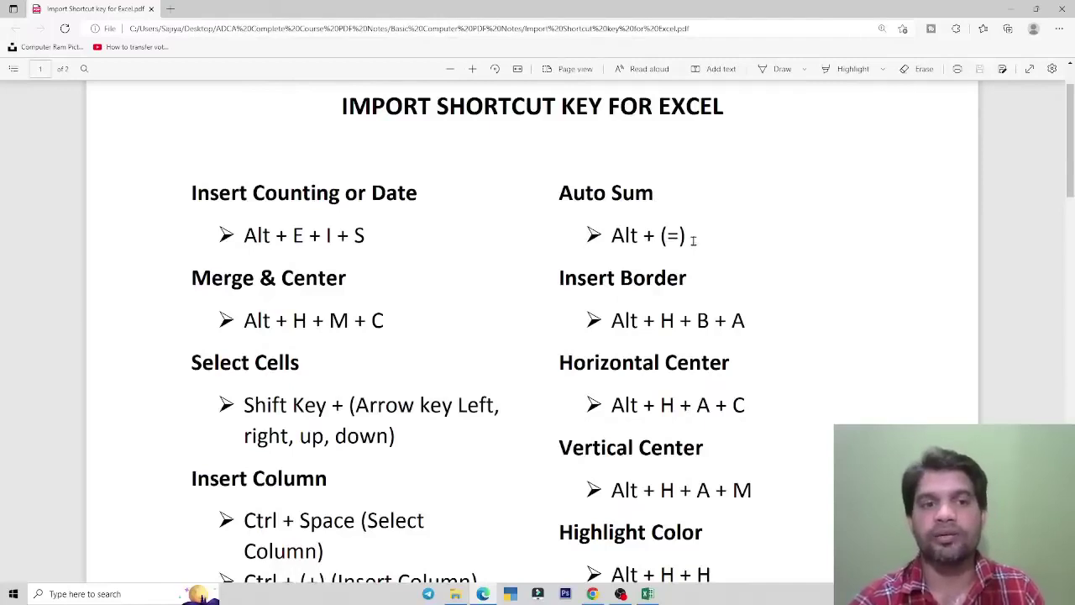
pyautogui.scroll(-1, 492, 273)
pyautogui.scroll(-6, 492, 276)
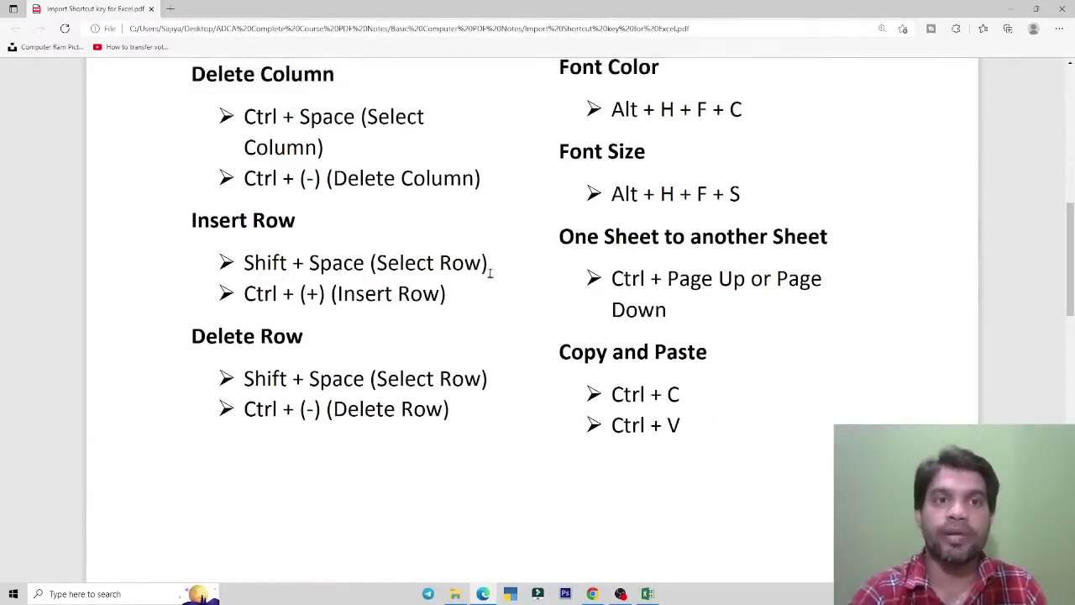
pyautogui.scroll(5, 537, 425)
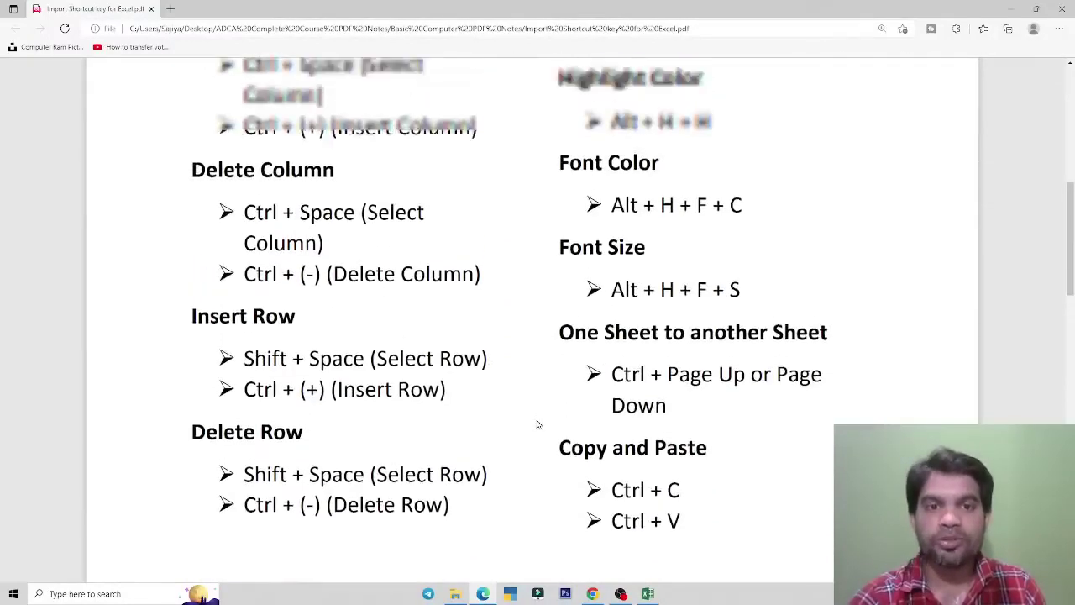
pyautogui.scroll(3, 538, 425)
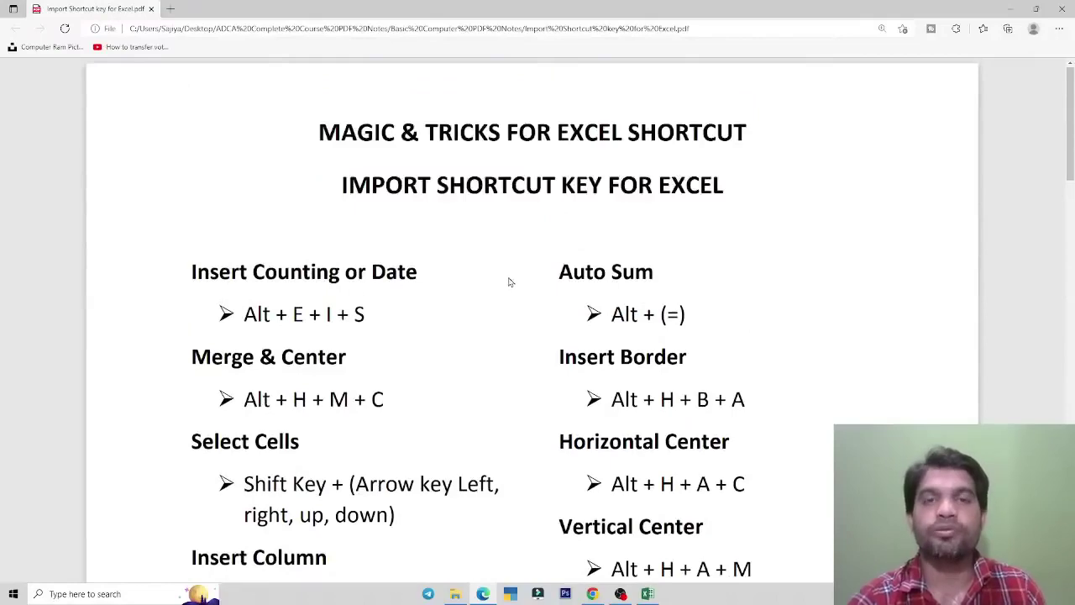
pyautogui.scroll(-14, 508, 281)
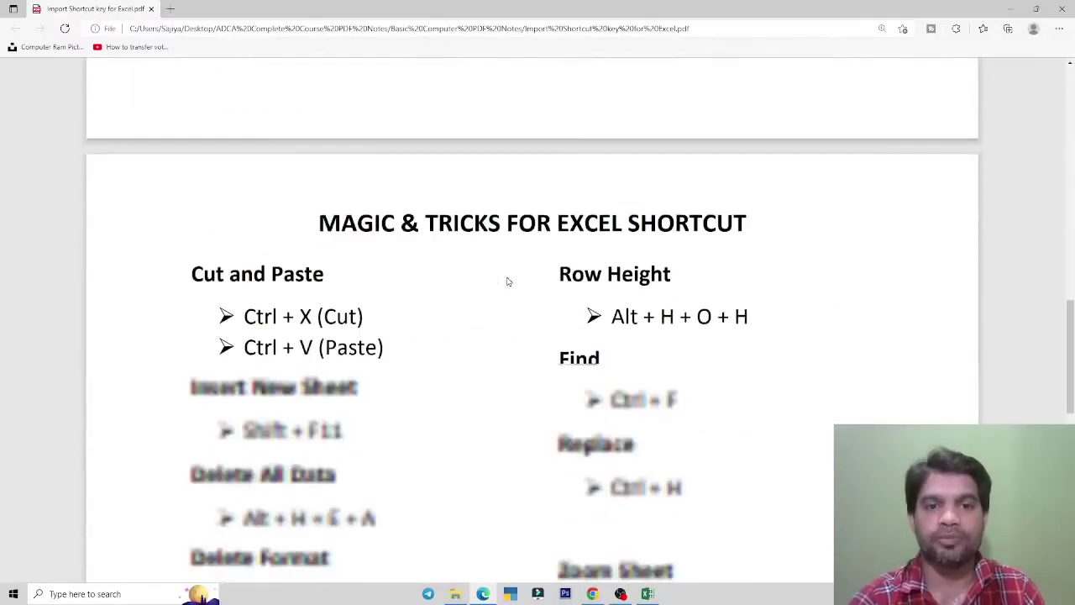
pyautogui.scroll(-6, 508, 281)
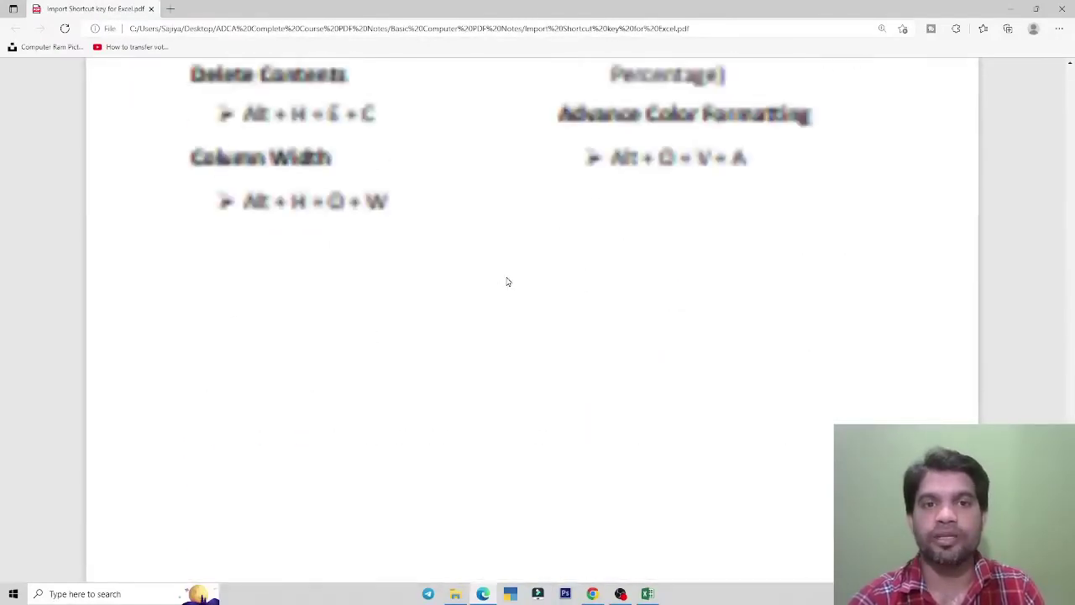
pyautogui.scroll(7, 507, 281)
pyautogui.scroll(10, 507, 282)
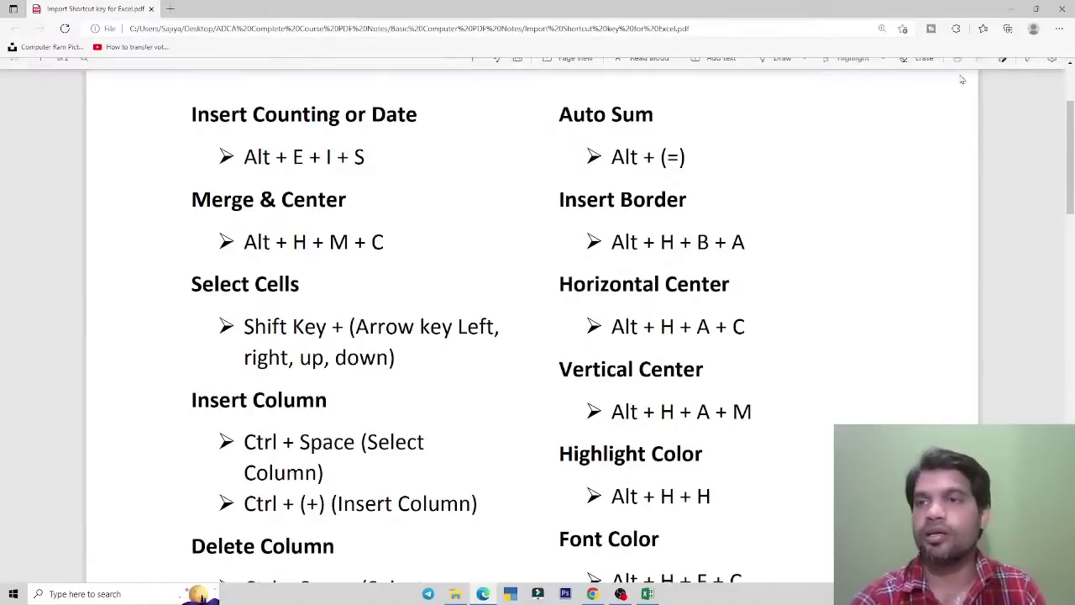
pyautogui.click(1061, 10)
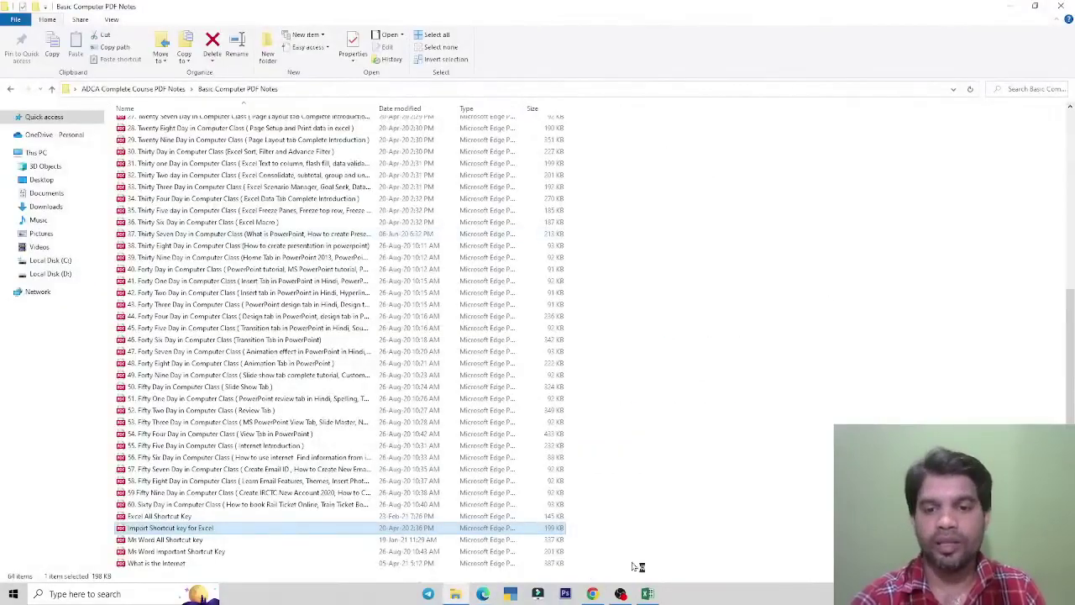
# - Switch back to Excel and clear the series text from cell B15
pyautogui.click(647, 594)
pyautogui.click(170, 380)
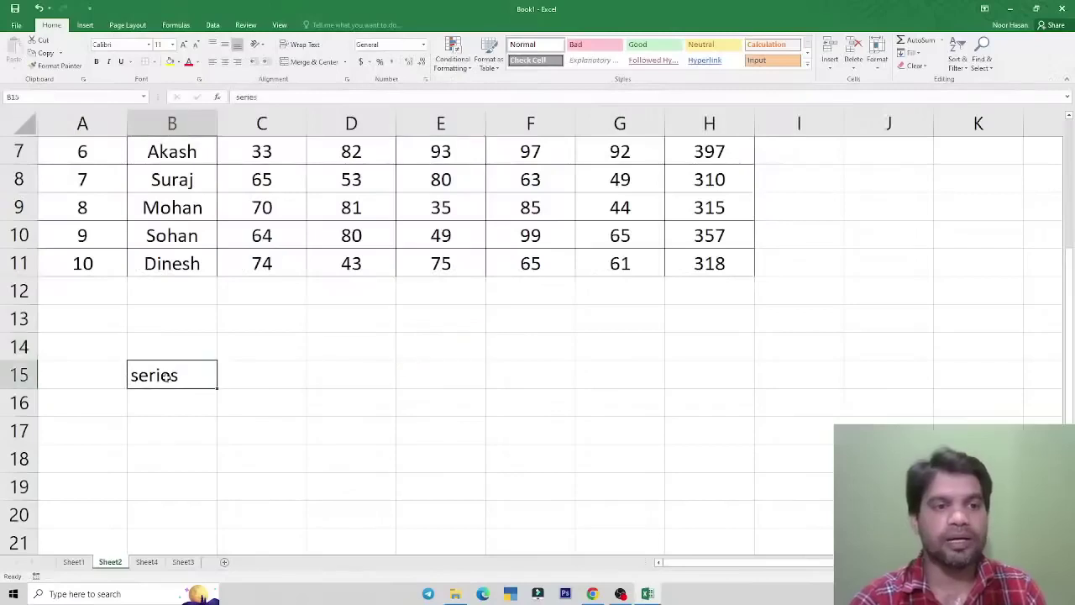
pyautogui.press('Delete')
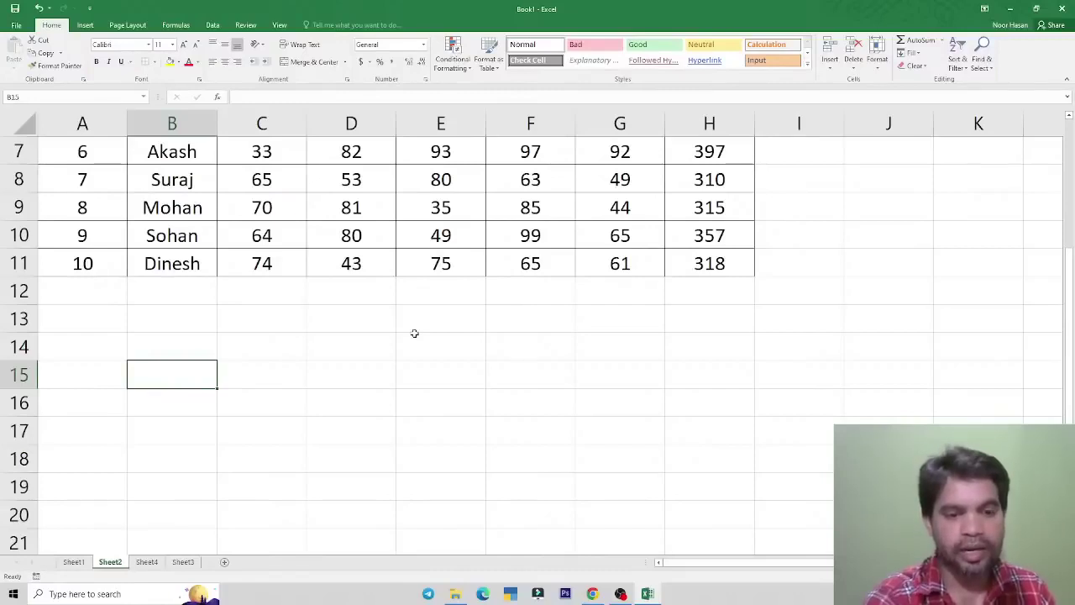
# - Fill the range D18:G25 on Sheet2 with the formula =RANDBETWEEN(33,99)
pyautogui.click(465, 424)
pyautogui.scroll(-3, 492, 331)
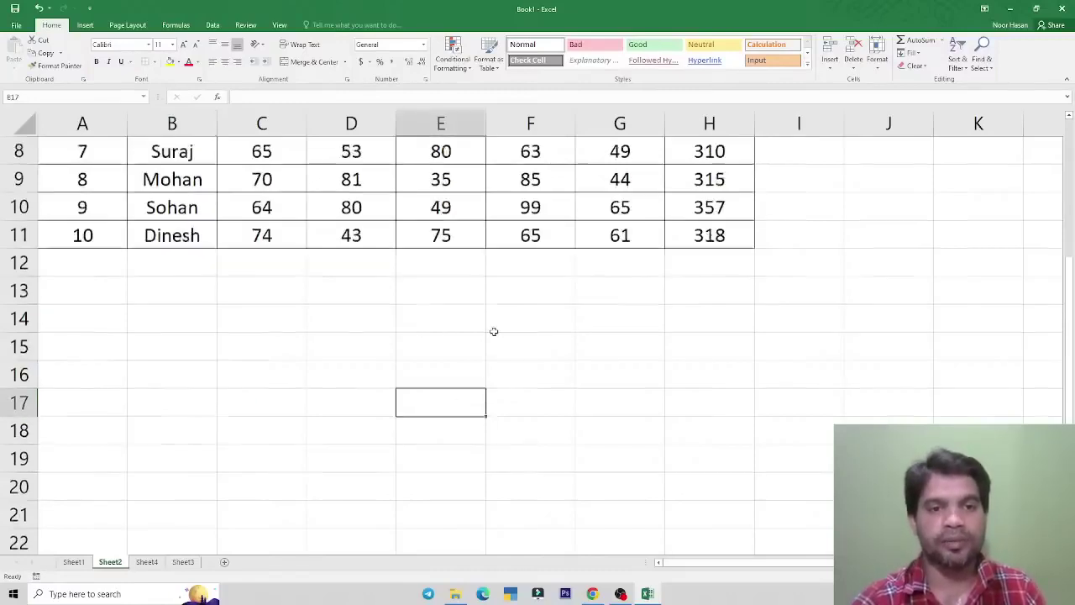
pyautogui.scroll(-1, 493, 336)
pyautogui.moveTo(353, 214); pyautogui.dragTo(638, 398)
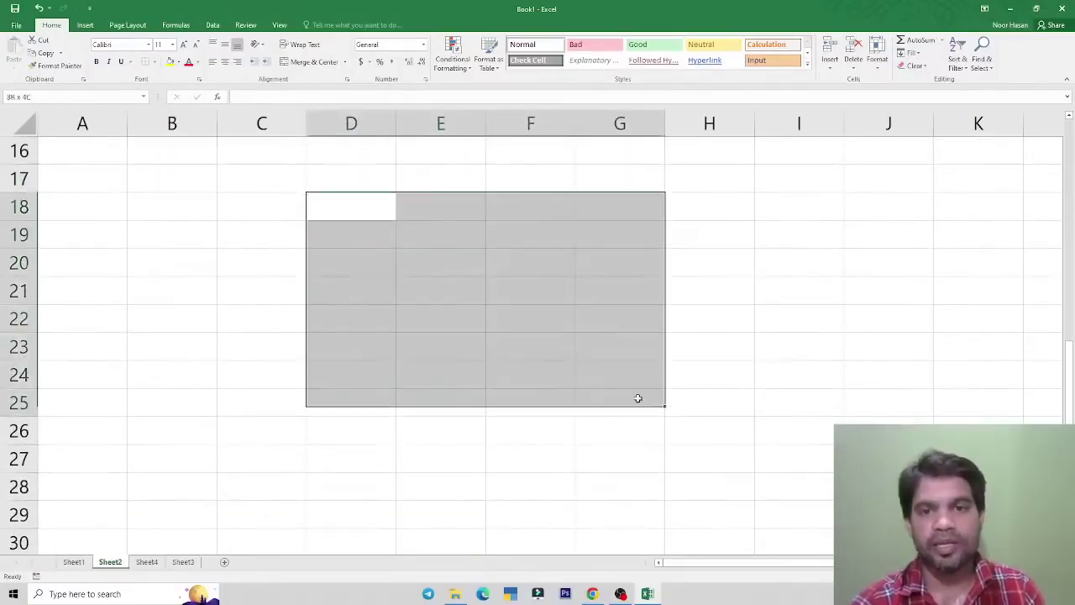
pyautogui.write('=rand')
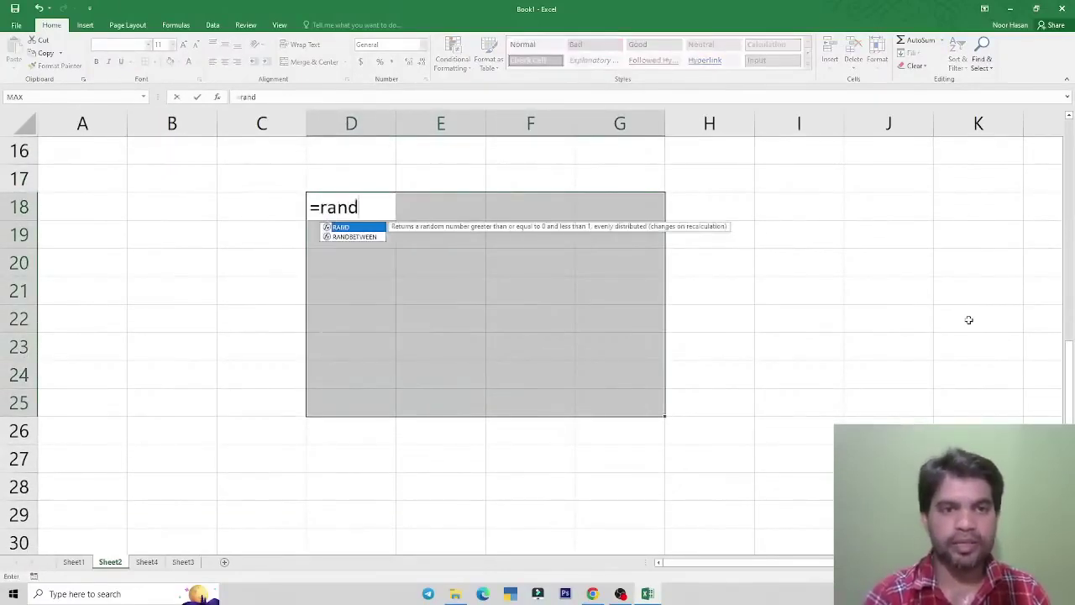
pyautogui.press('Down')
pyautogui.press('Tab')
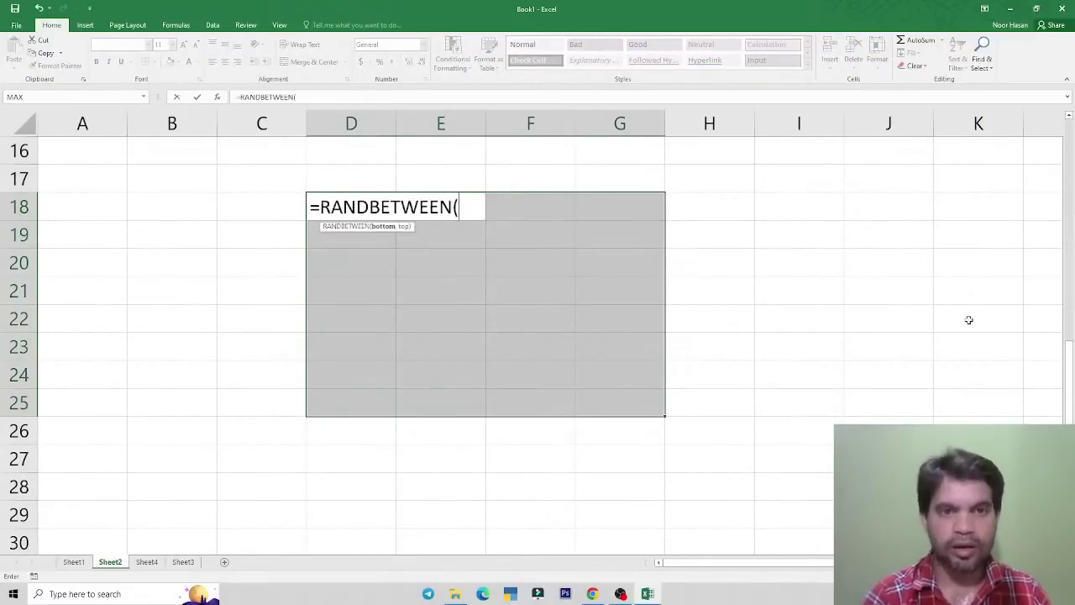
pyautogui.write('52')
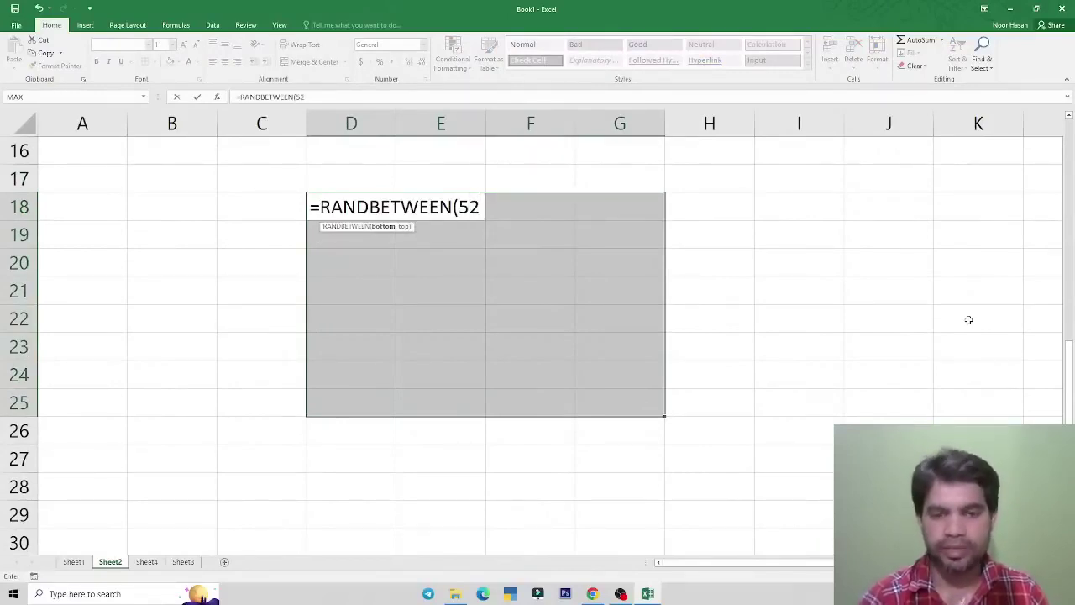
pyautogui.press('BackSpace')
pyautogui.press('BackSpace')
pyautogui.write('33')
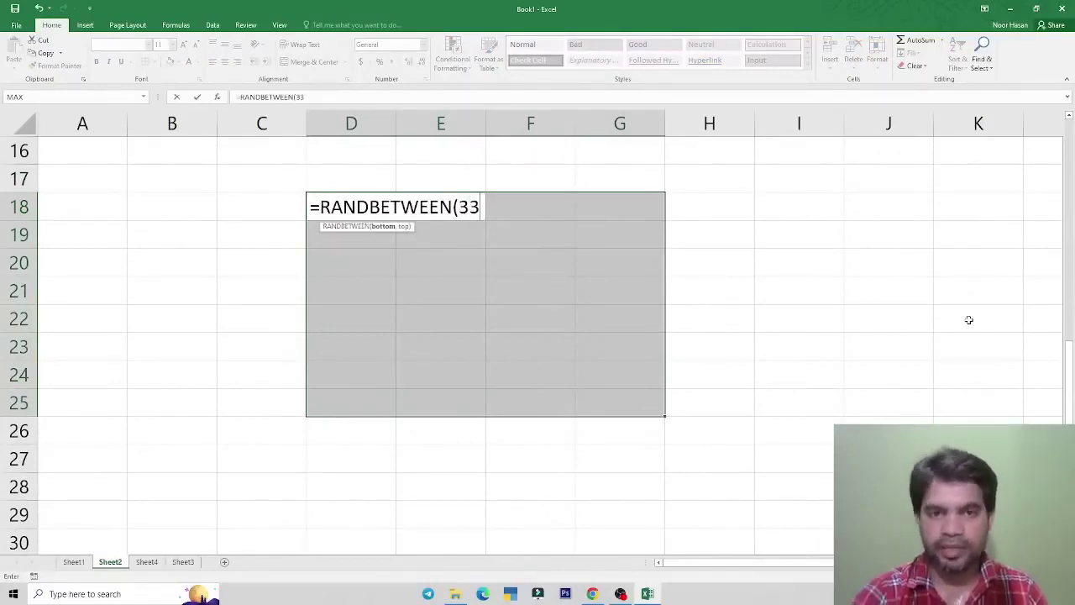
pyautogui.write(',99')
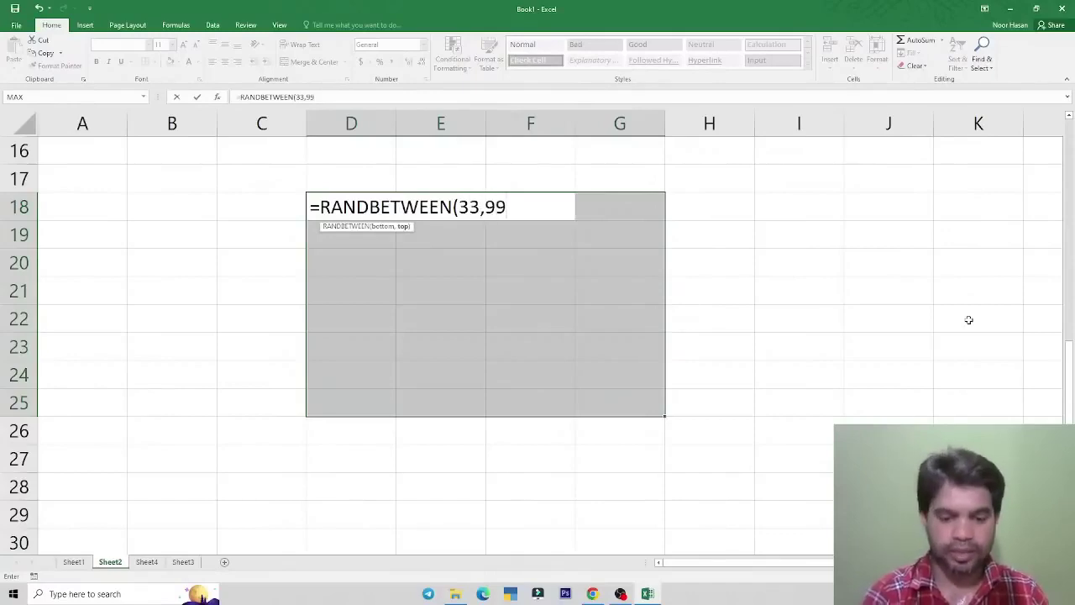
pyautogui.write(')')
pyautogui.hotkey('ctrl', 'Return')
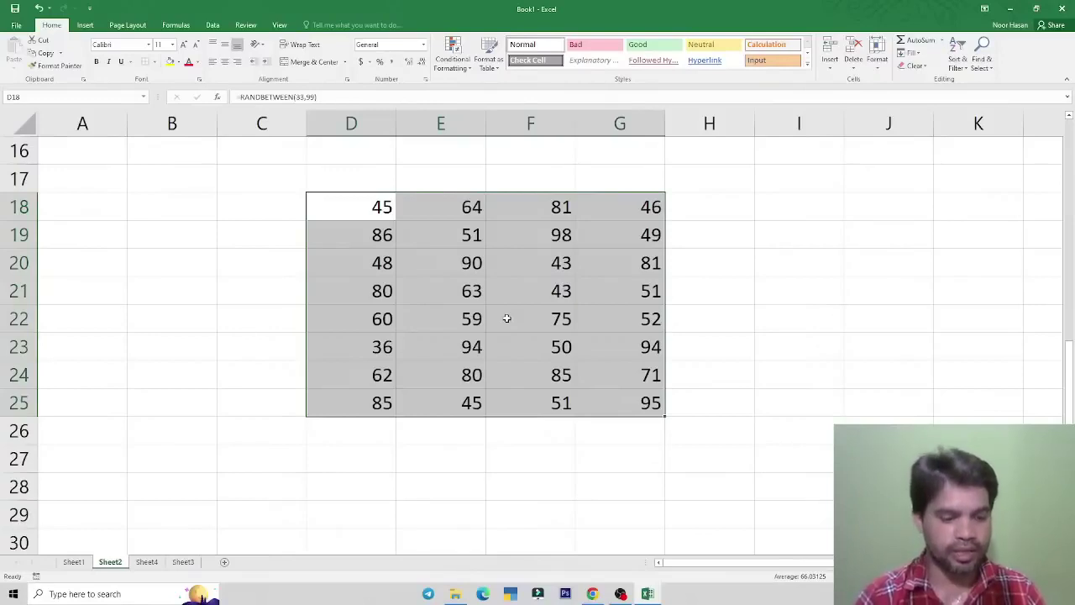
# - Convert the random-number formulas in D18:G25 to fixed numbers by pasting the copied range over itself as Values
pyautogui.hotkey('ctrl', 'c')
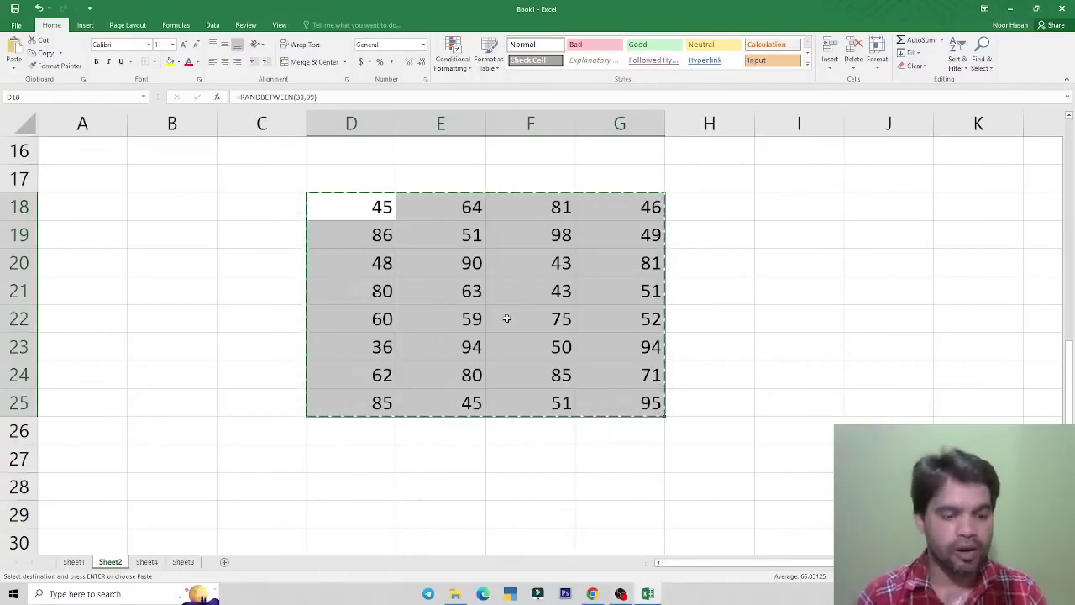
pyautogui.press('alt')
pyautogui.press('e')
pyautogui.press('s')
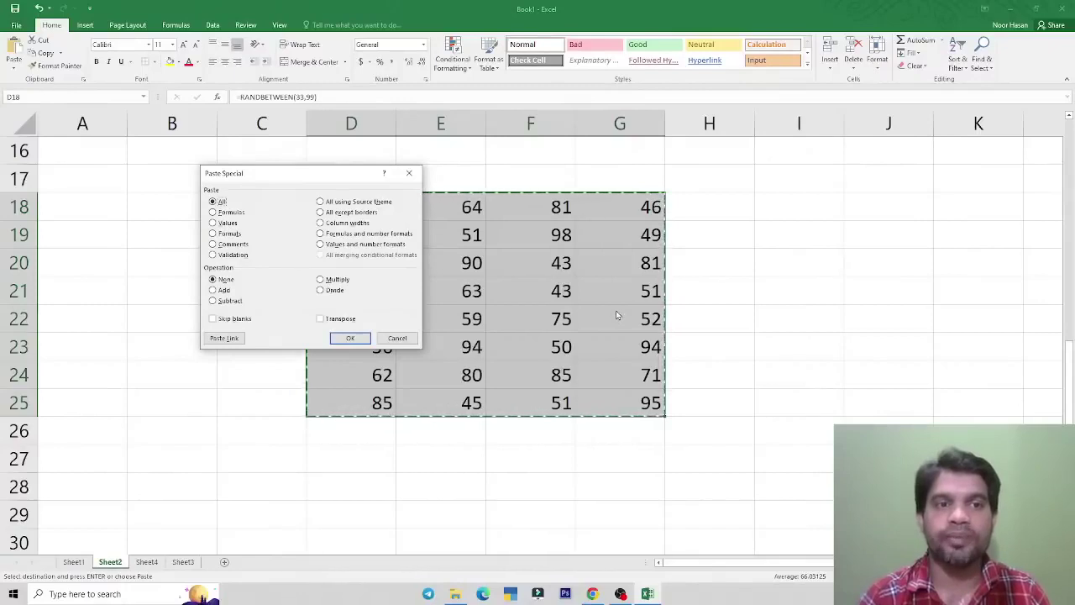
pyautogui.press('v')
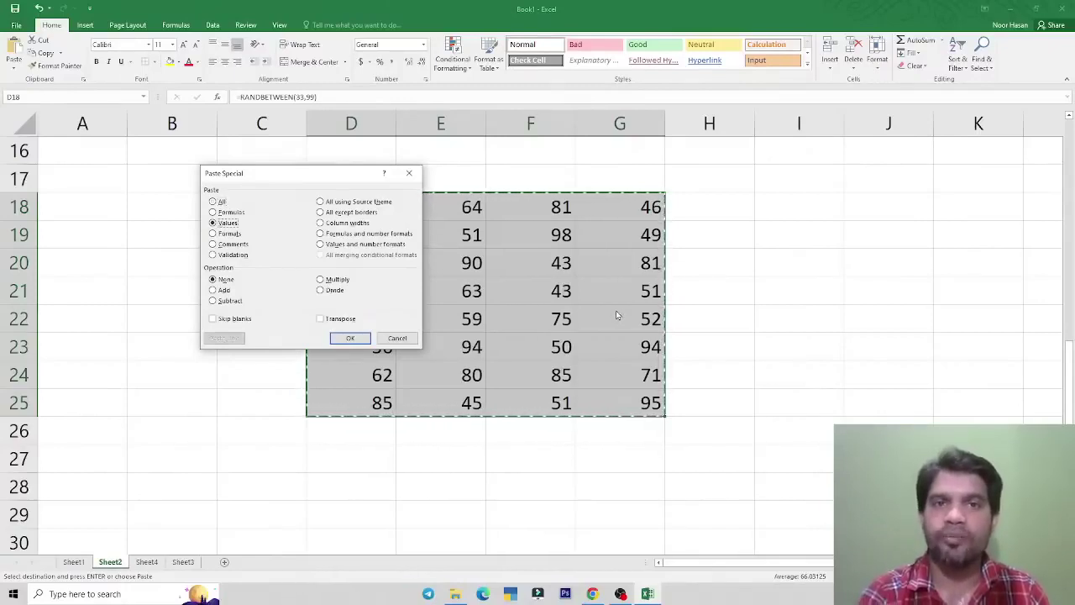
pyautogui.press('Return')
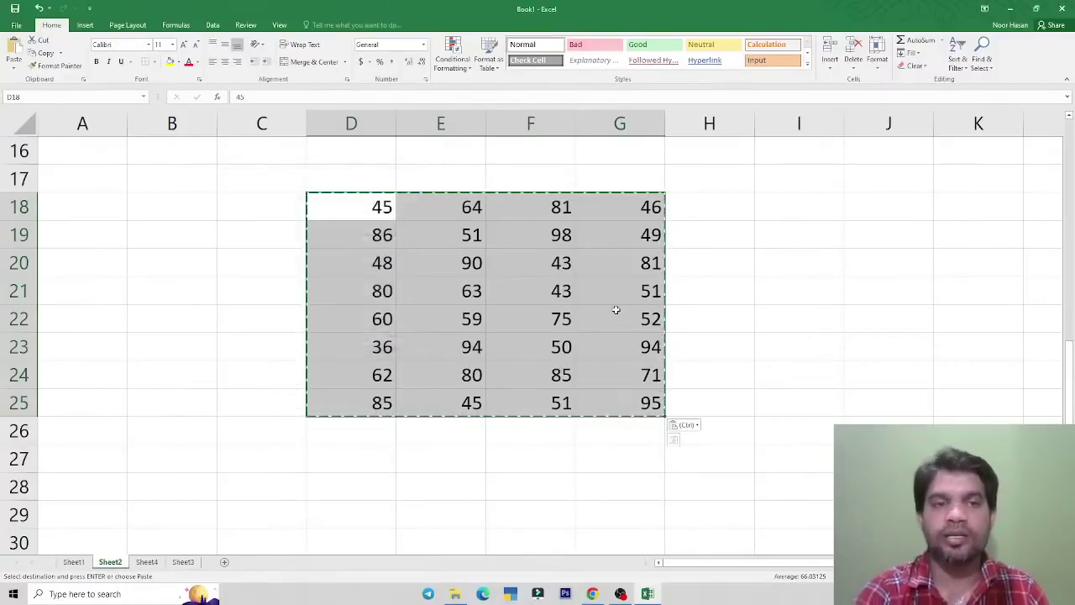
pyautogui.press('Escape')
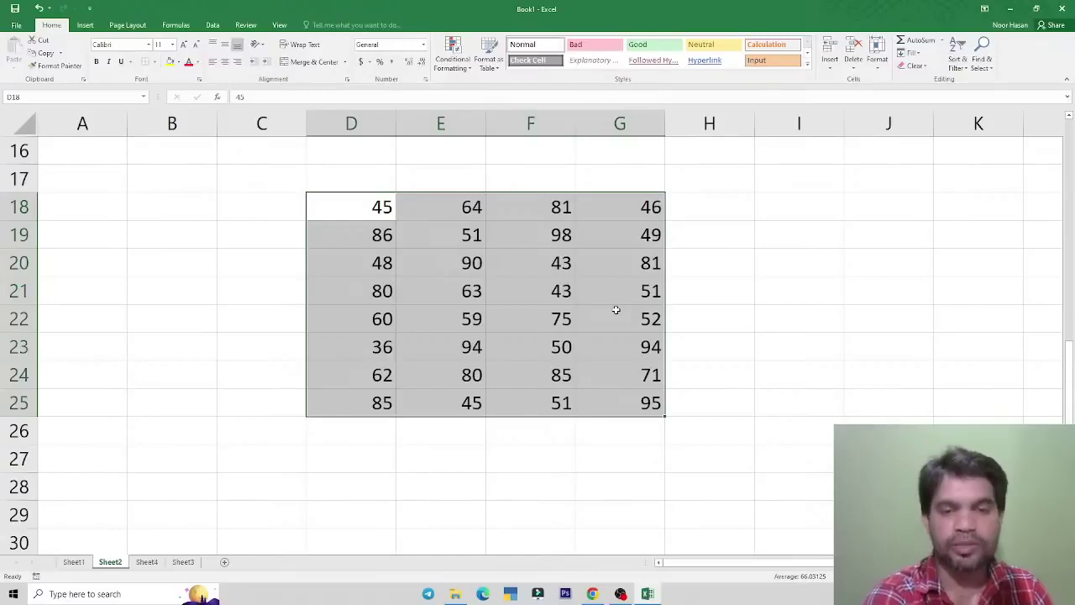
# - Look at the multiplication table at the start of Sheet1
pyautogui.click(184, 562)
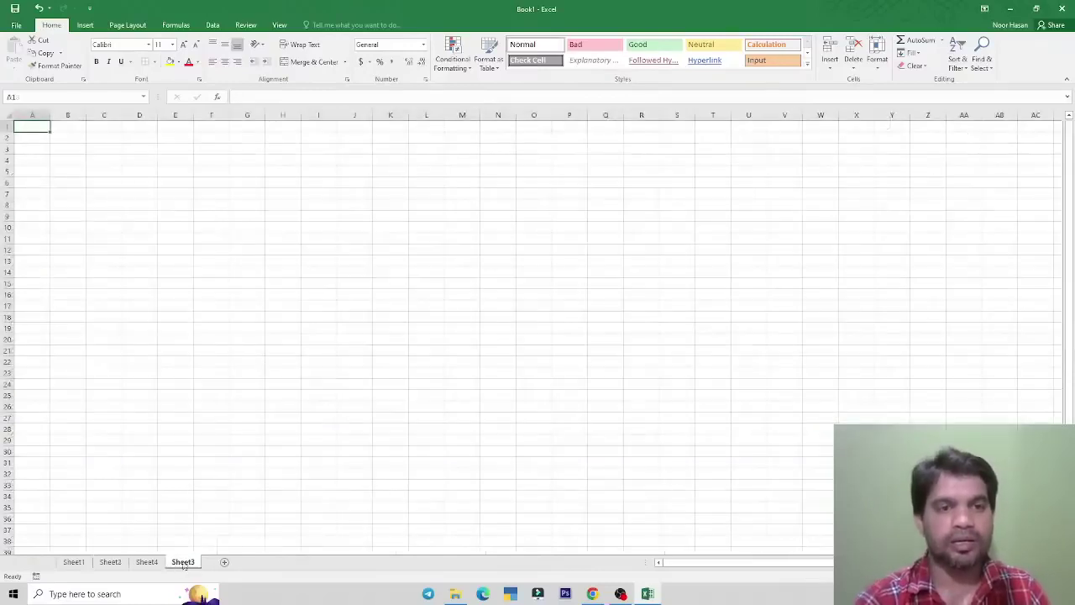
pyautogui.click(74, 562)
pyautogui.scroll(9, 300, 336)
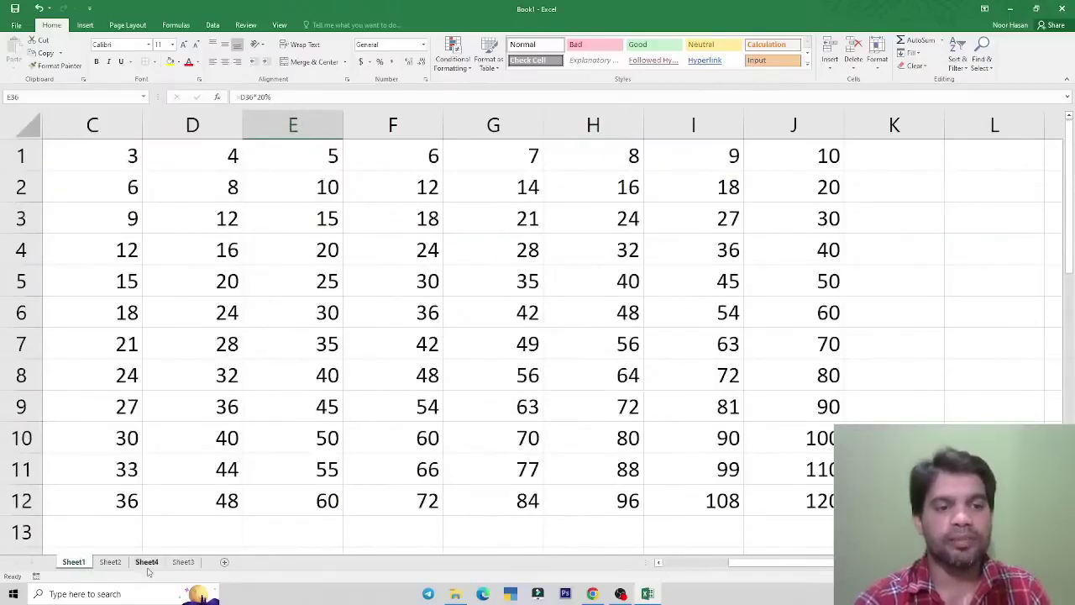
# - Switch to the empty Sheet3 and enter 1 in cell D1 as the start of a number series
pyautogui.click(186, 568)
pyautogui.click(391, 370)
pyautogui.keyDown('ctrl'); pyautogui.scroll(5, 210, 316); pyautogui.keyUp('ctrl')
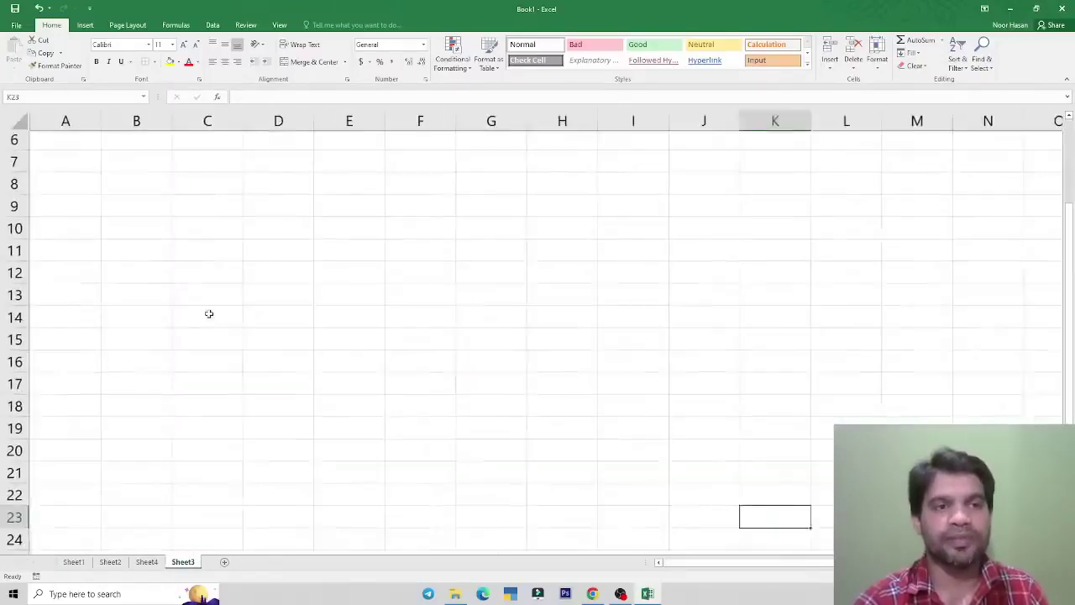
pyautogui.keyDown('ctrl'); pyautogui.scroll(2, 211, 313); pyautogui.keyUp('ctrl')
pyautogui.scroll(4, 212, 311)
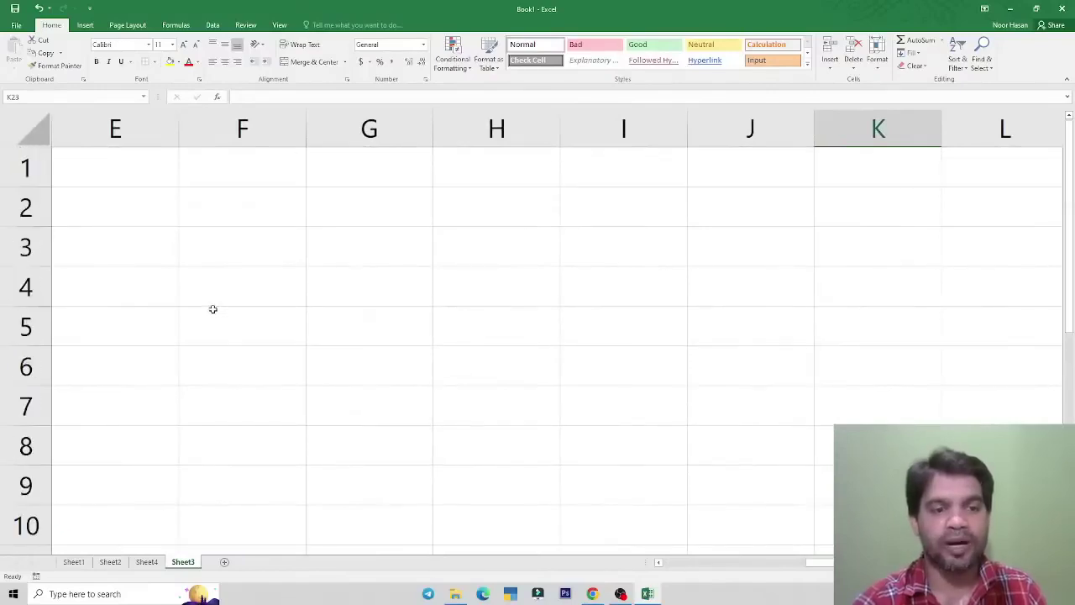
pyautogui.keyDown('ctrl'); pyautogui.scroll(-1, 213, 309); pyautogui.keyUp('ctrl')
pyautogui.hscroll(-1, 213, 309)
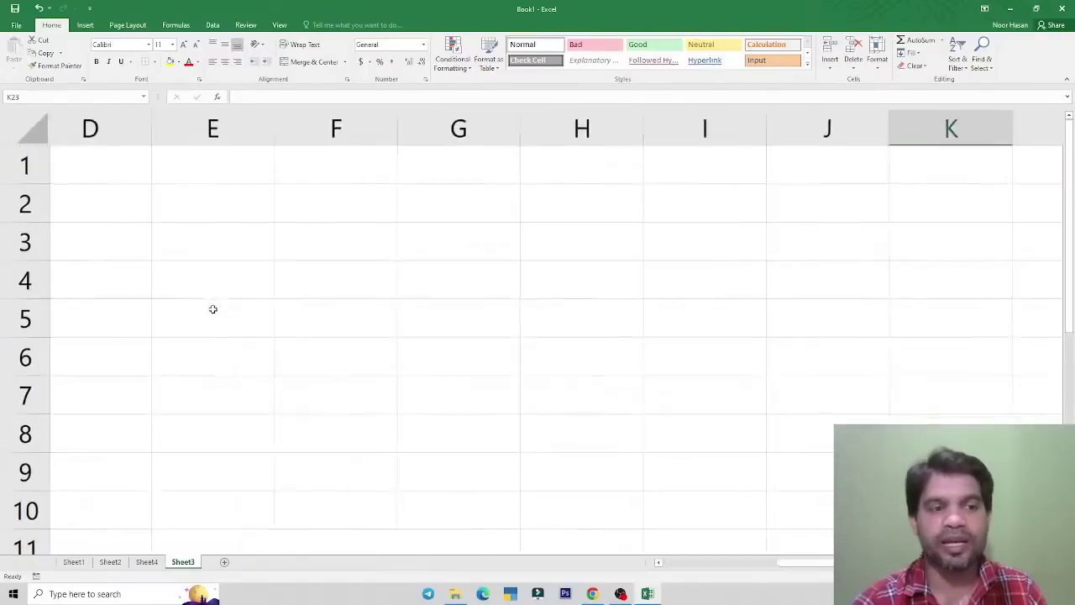
pyautogui.click(109, 172)
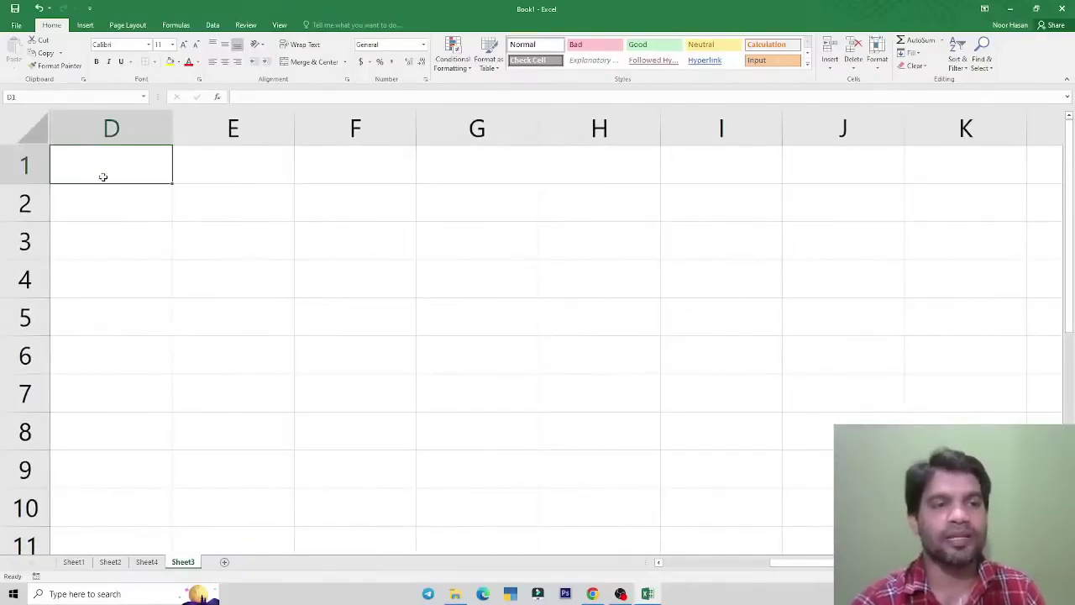
pyautogui.keyDown('ctrl'); pyautogui.scroll(-2, 108, 172); pyautogui.keyUp('ctrl')
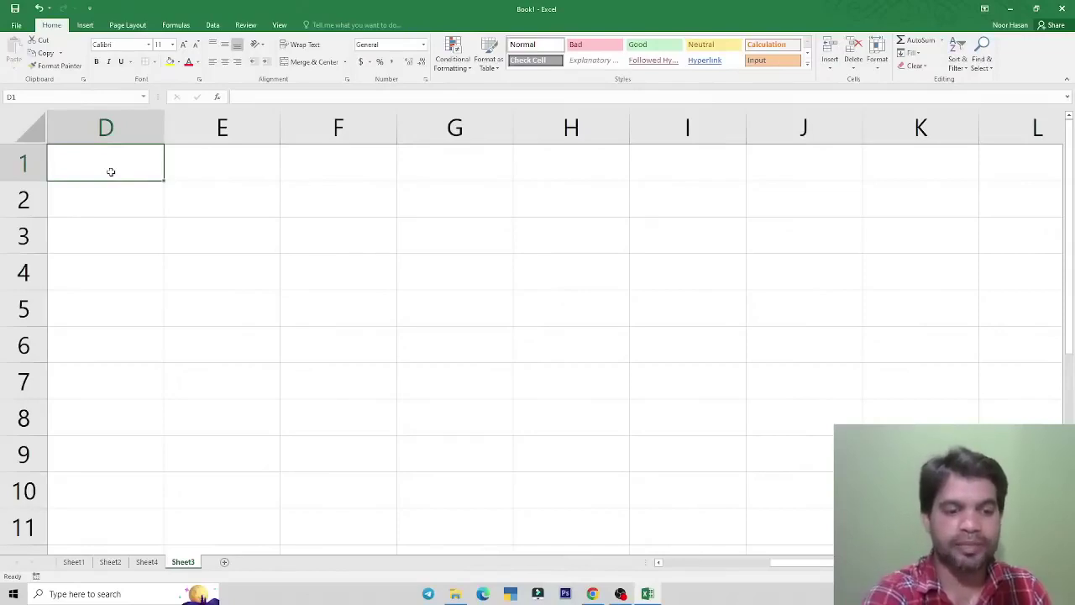
pyautogui.write('1')
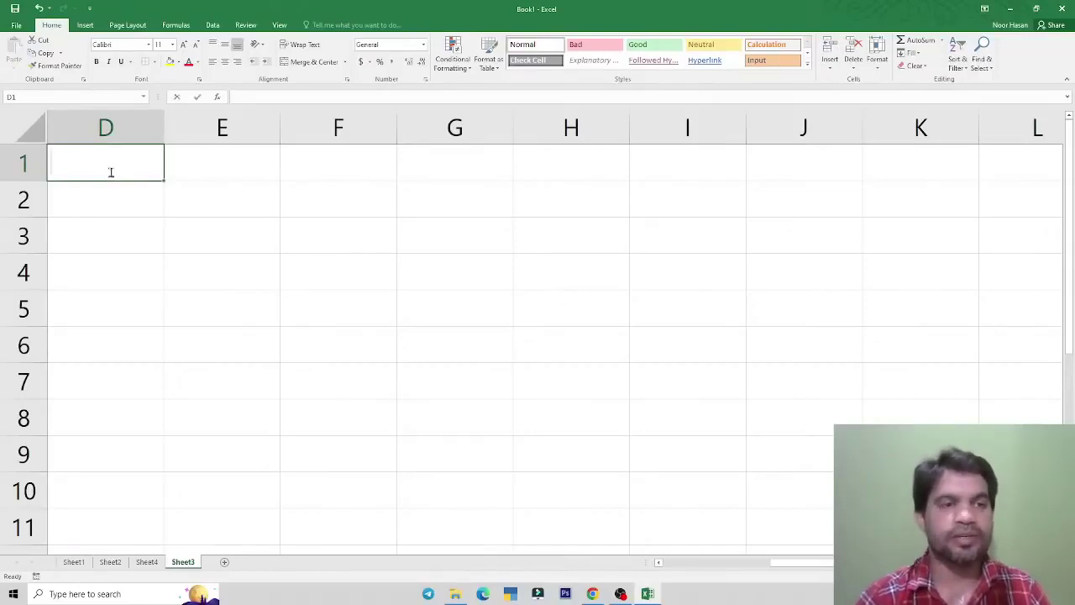
pyautogui.press('Return')
pyautogui.click(111, 172)
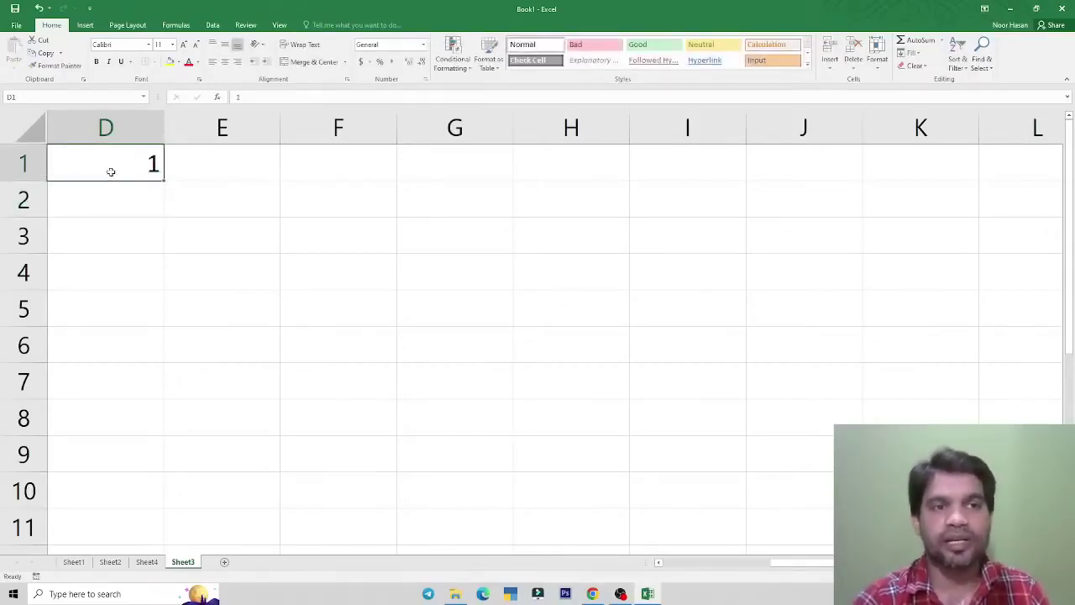
# - Fill a linear series down column D from cell D1 with step value 1 and stop value 10
pyautogui.hotkey('alt', 'e')
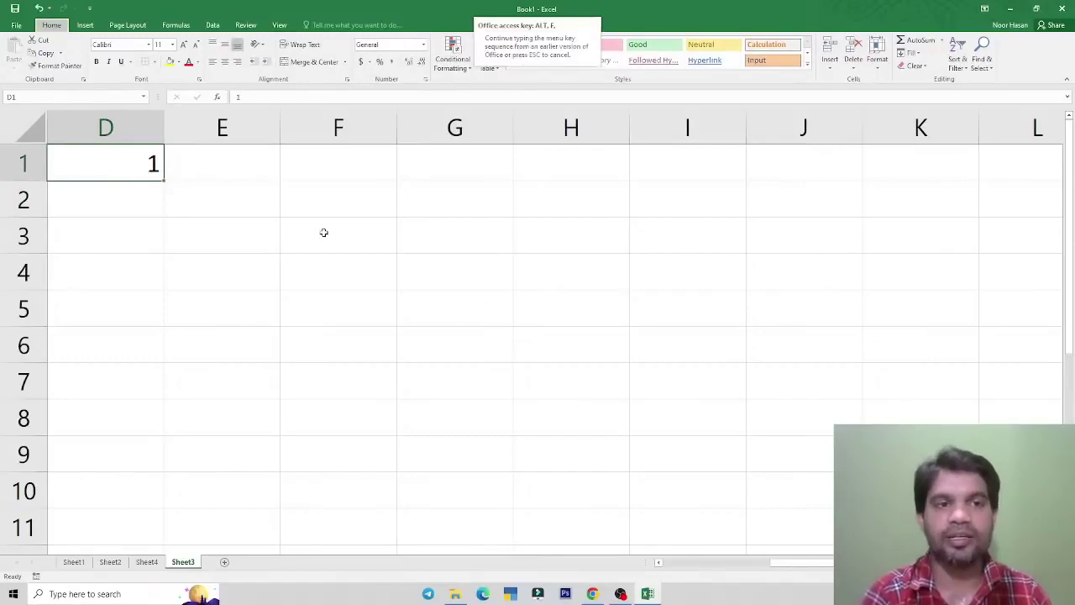
pyautogui.press('s')
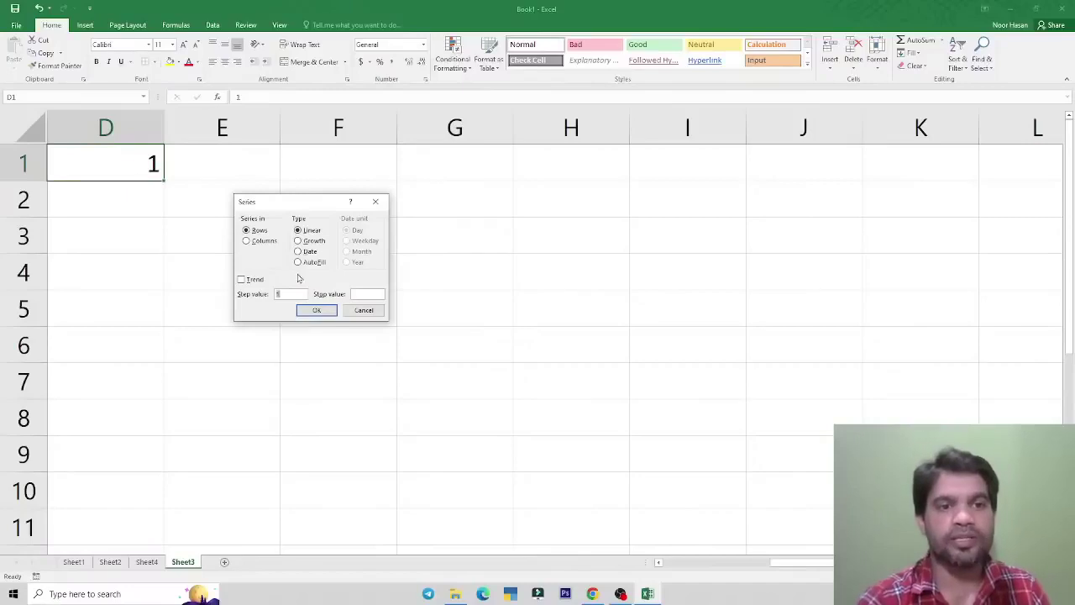
pyautogui.click(357, 294)
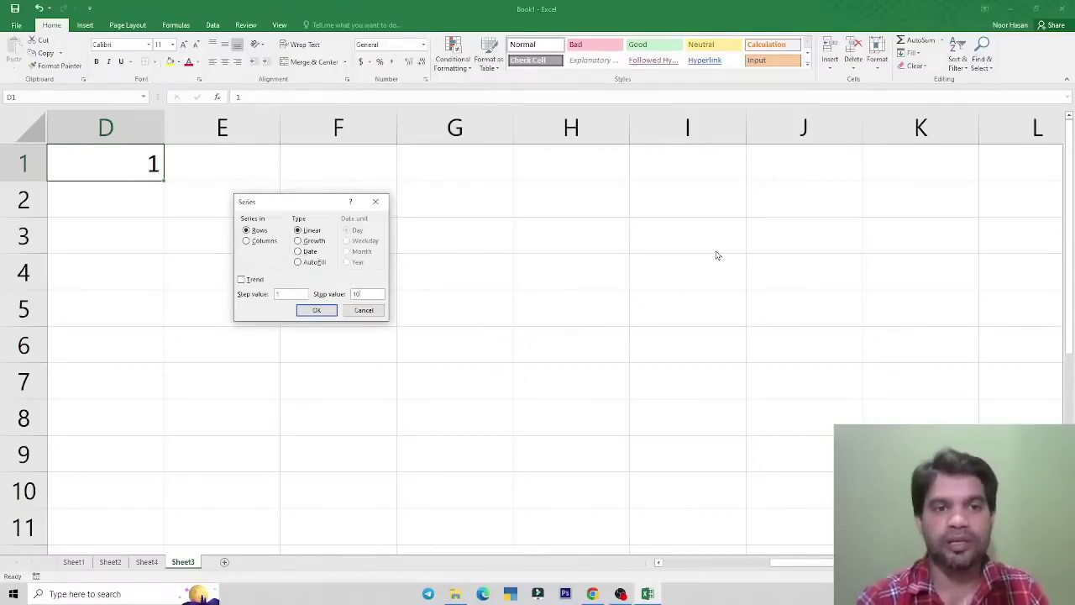
pyautogui.click(257, 242)
pyautogui.click(317, 310)
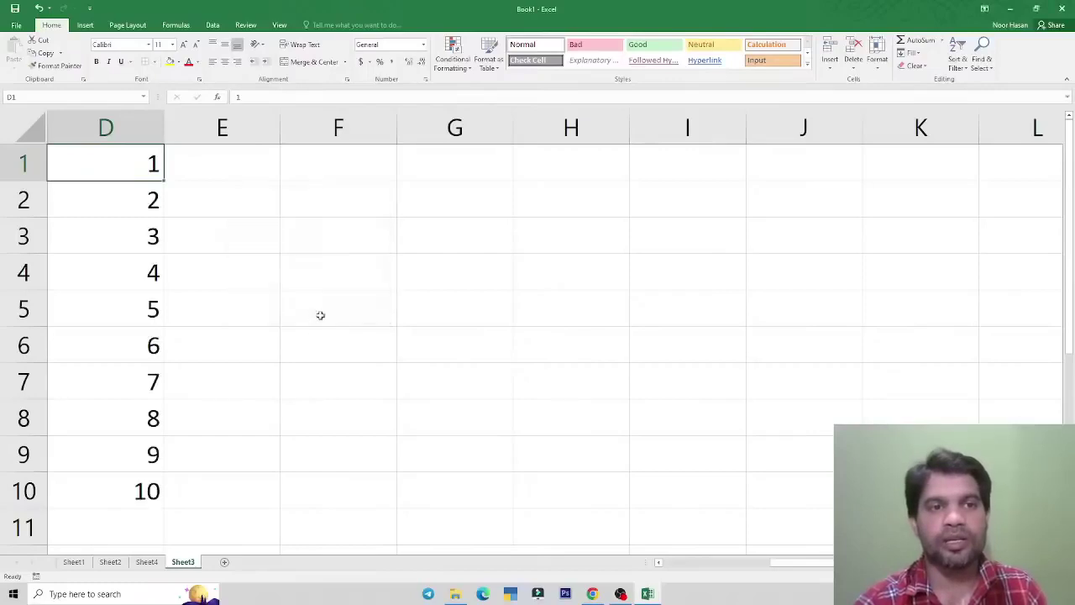
# - Enter 2 in cell E1 as the starting number of a second series
pyautogui.click(228, 168)
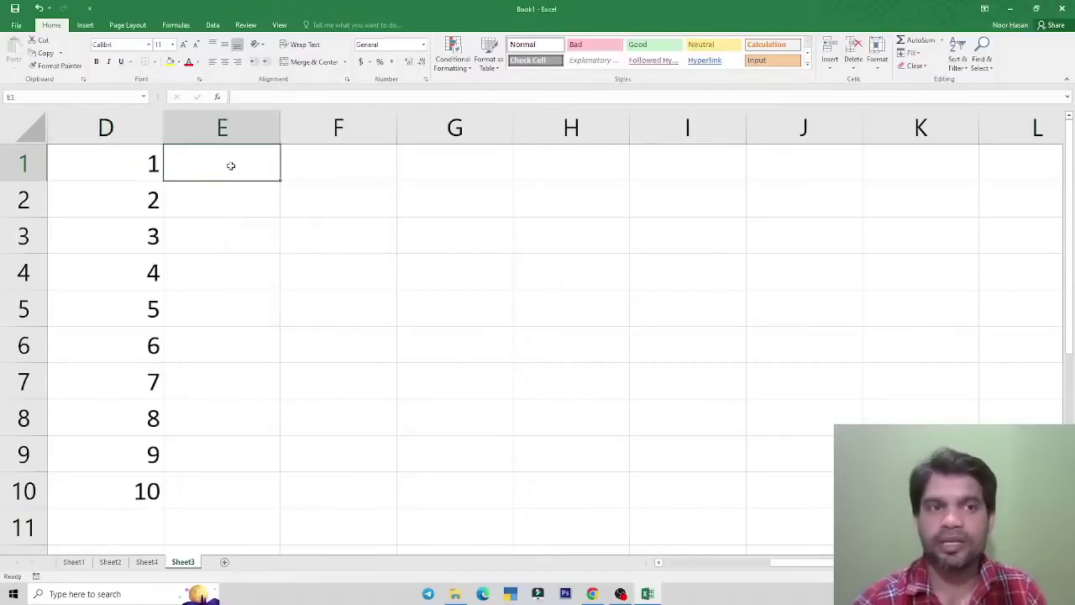
pyautogui.write('2')
pyautogui.press('Return')
pyautogui.click(230, 165)
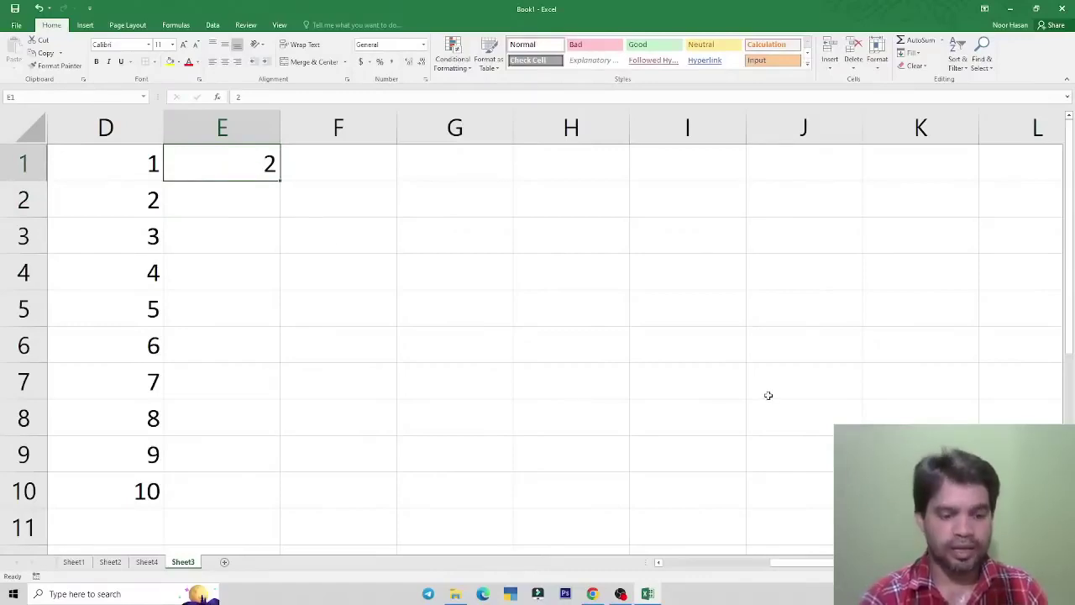
# - Fill a linear series down column E from cell E1 with step value 2 and stop value 20
pyautogui.hotkey('alt', 'e')
pyautogui.press('i')
pyautogui.press('s')
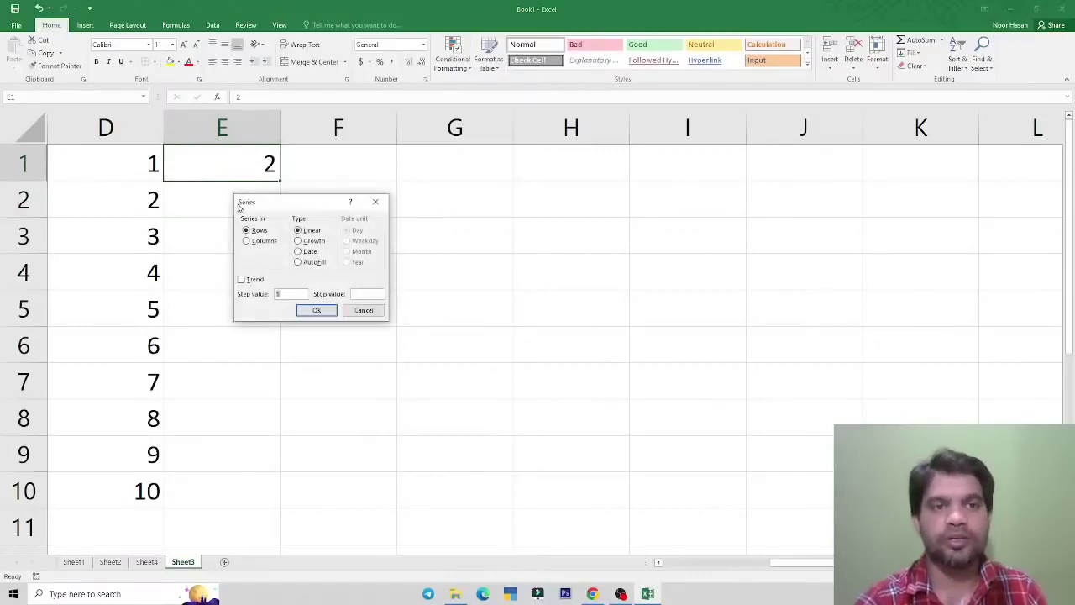
pyautogui.click(263, 241)
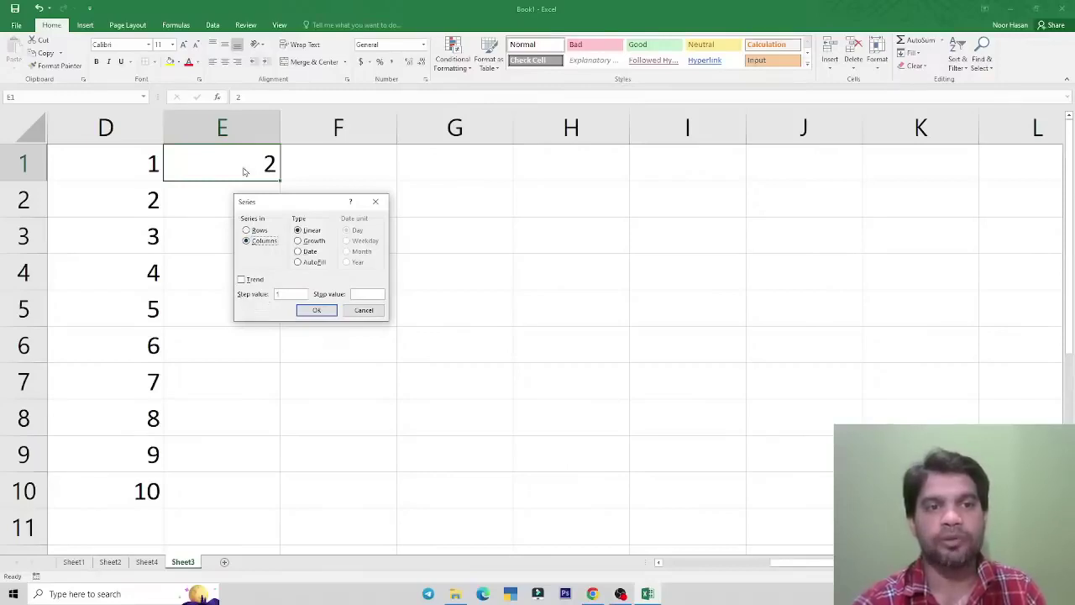
pyautogui.moveTo(271, 204); pyautogui.dragTo(385, 204)
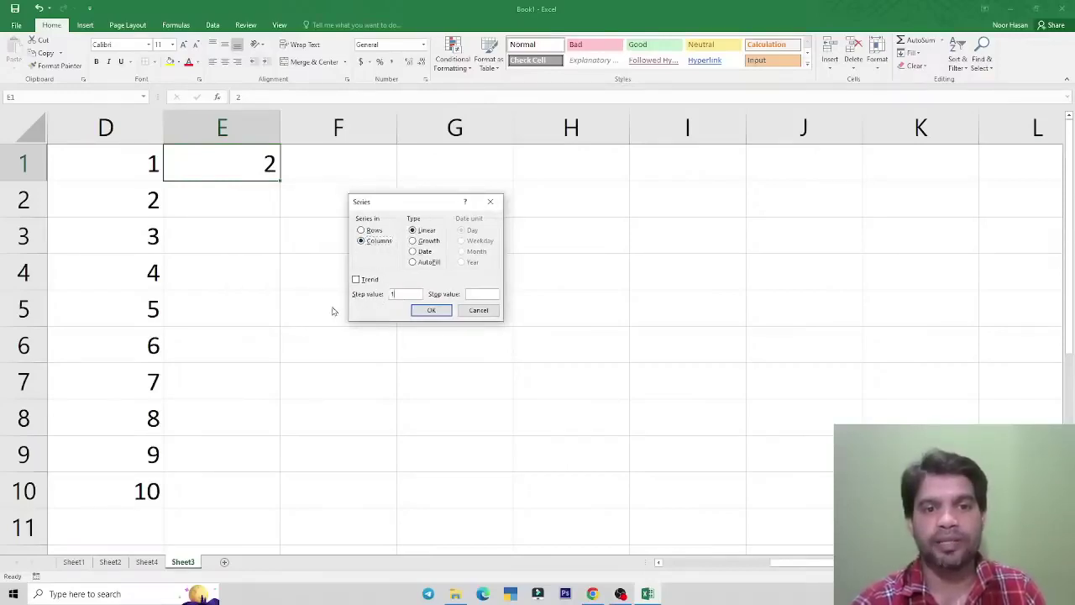
pyautogui.click(399, 294)
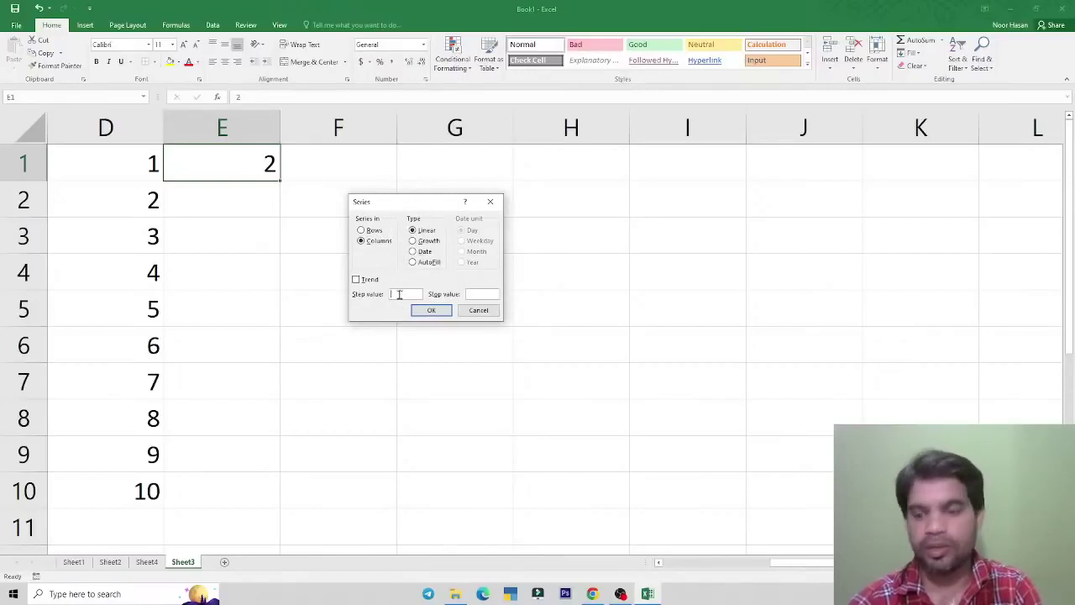
pyautogui.click(477, 295)
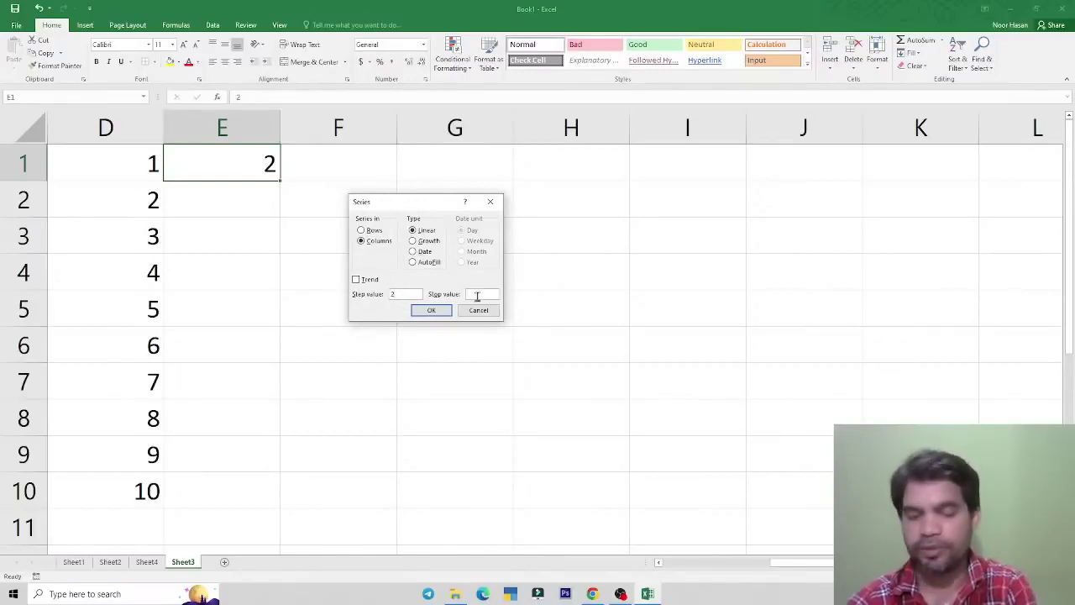
pyautogui.write('20')
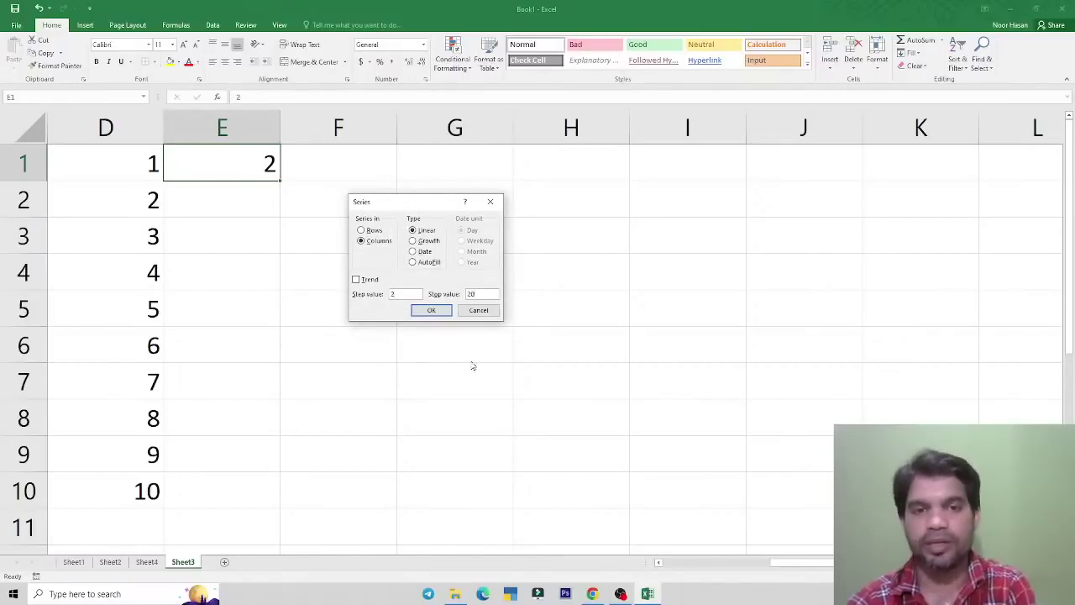
pyautogui.click(430, 311)
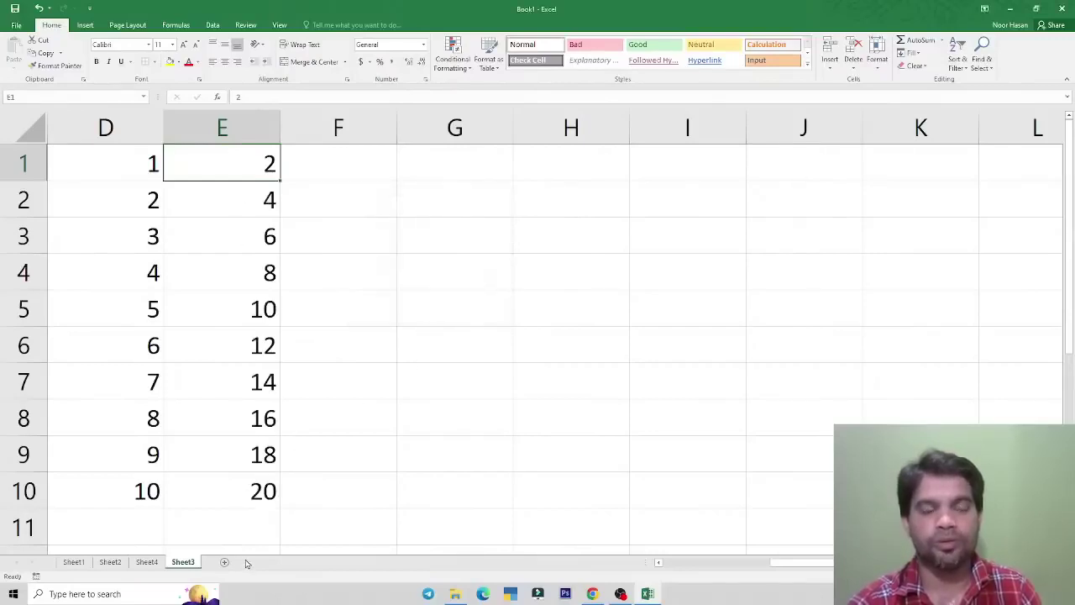
# - Enter 3 in cell F1 as the starting number of a third series
pyautogui.click(353, 160)
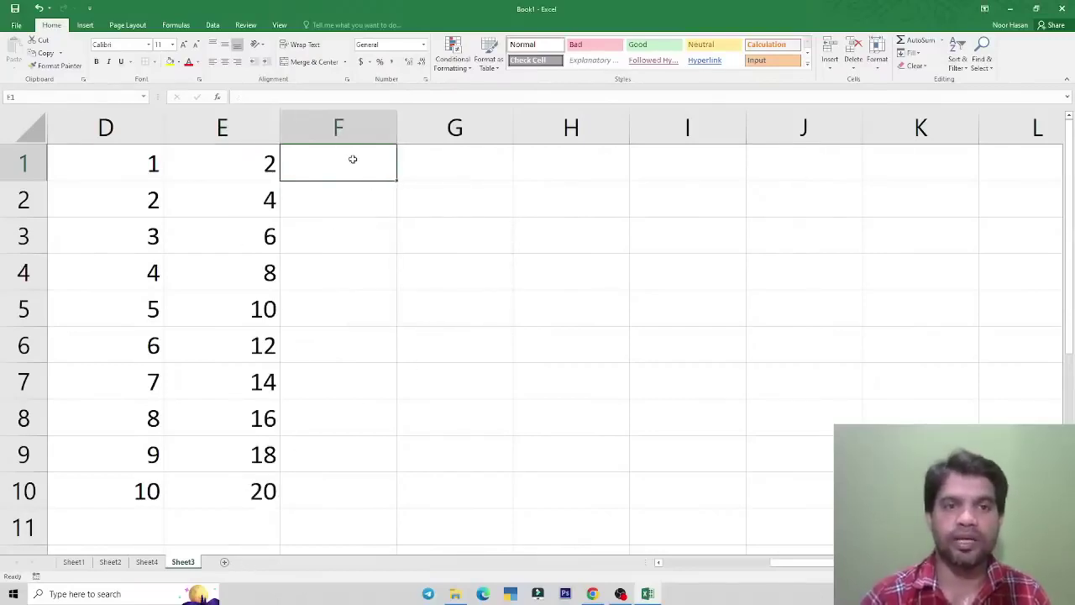
pyautogui.write('3')
pyautogui.press('Return')
# - Fill a linear series down column F from cell F1 with step value 3 and stop value 30
pyautogui.click(353, 160)
pyautogui.hotkey('alt', 'h')
pyautogui.press('f')
pyautogui.press('i')
pyautogui.press('s')
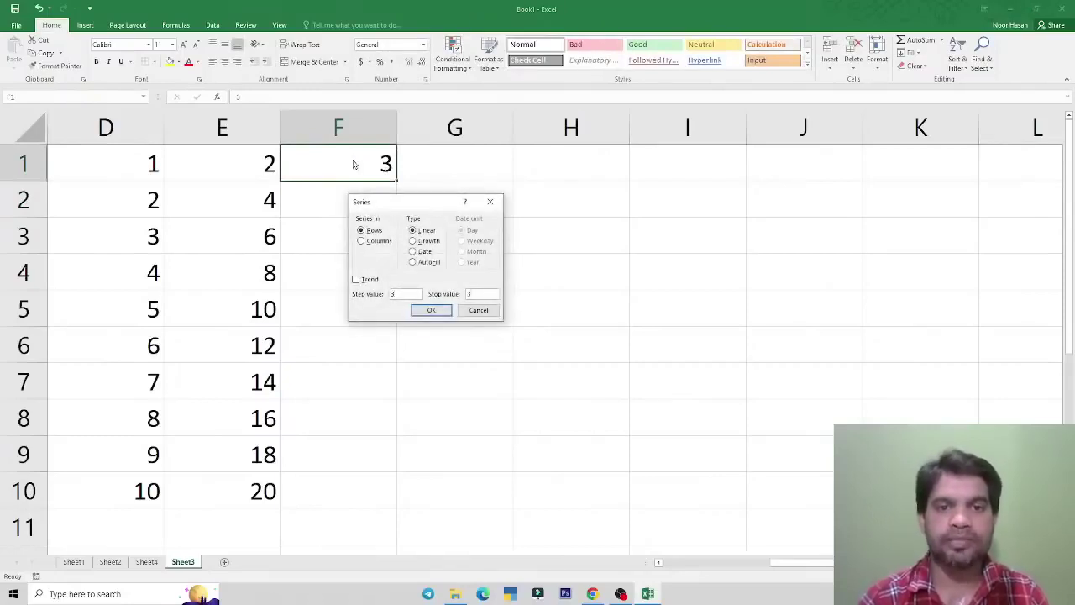
pyautogui.press('Tab')
pyautogui.press('Tab')
pyautogui.press('Down')
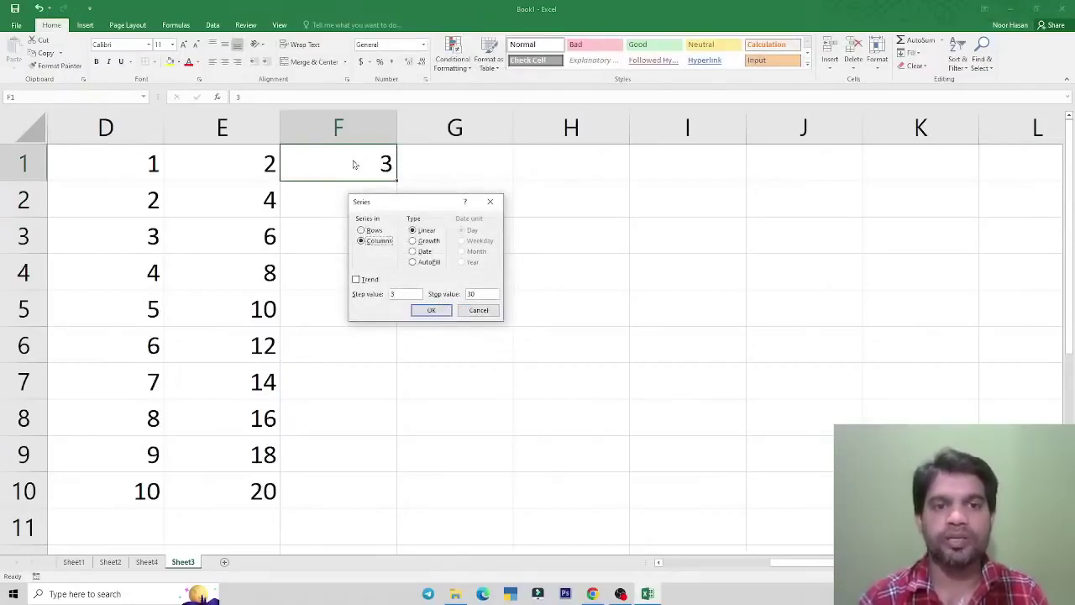
pyautogui.press('Return')
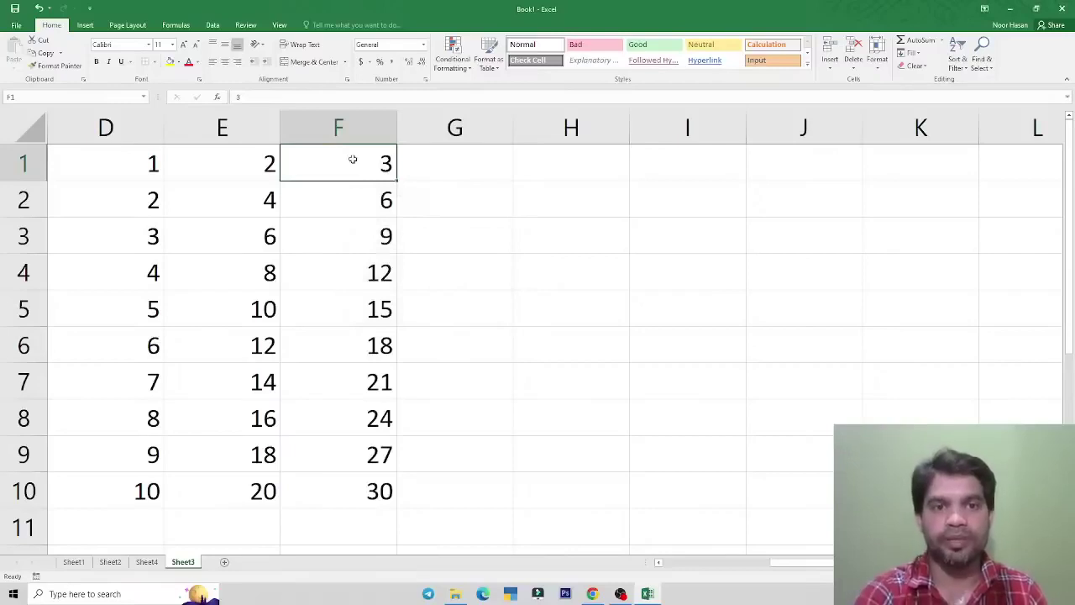
pyautogui.click(436, 166)
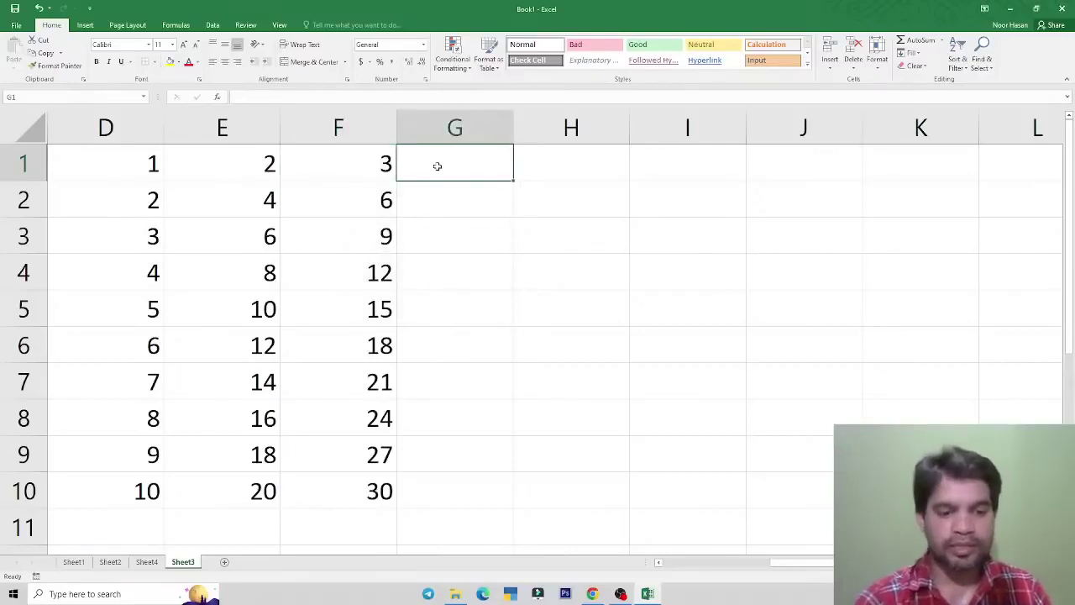
pyautogui.scroll(1, 493, 333)
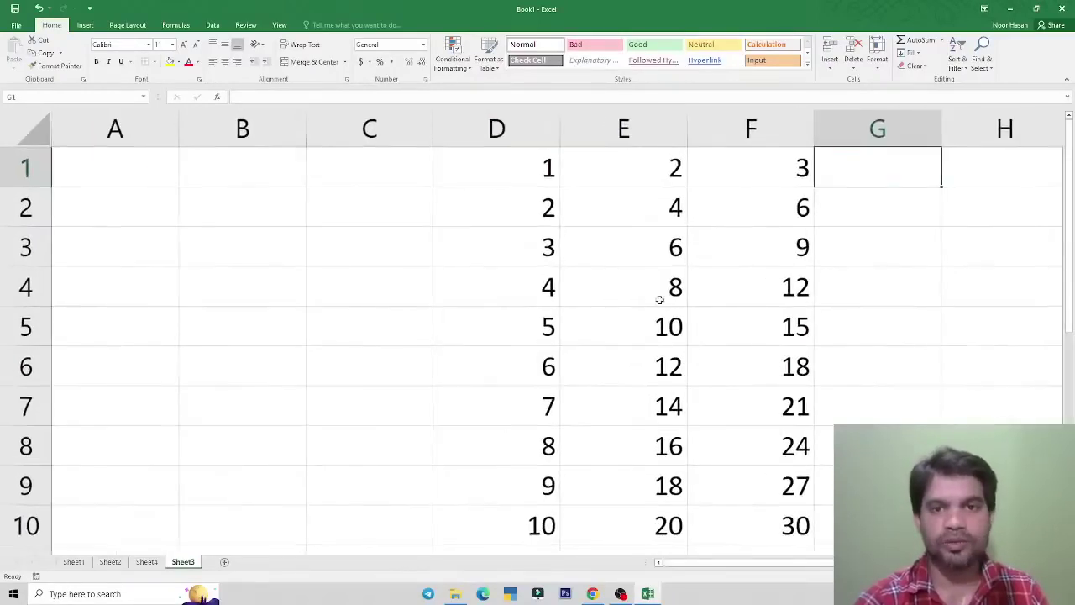
pyautogui.scroll(-2, 452, 325)
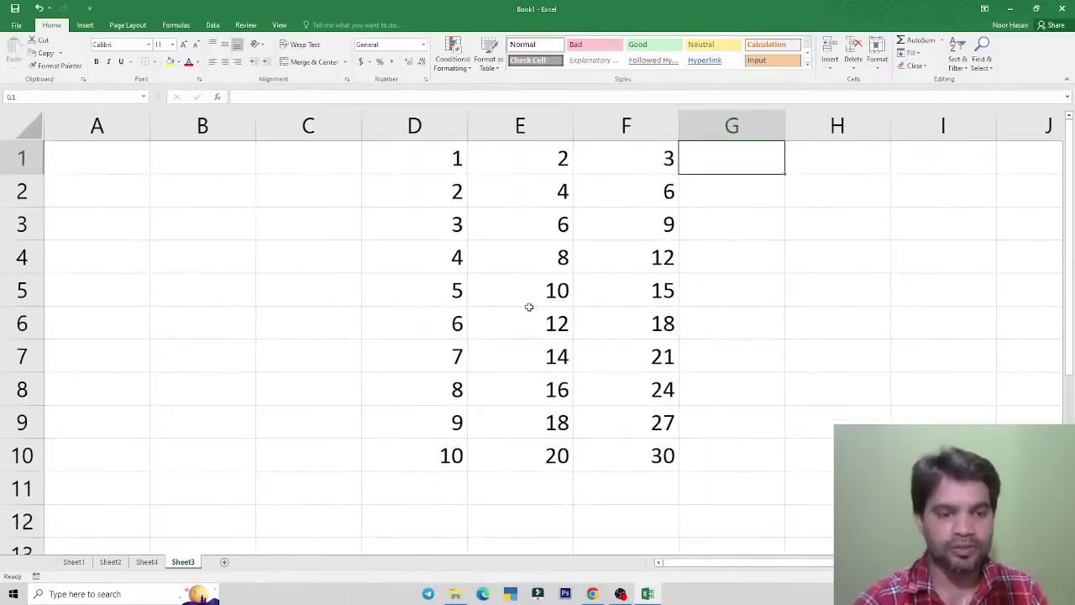
pyautogui.click(529, 304)
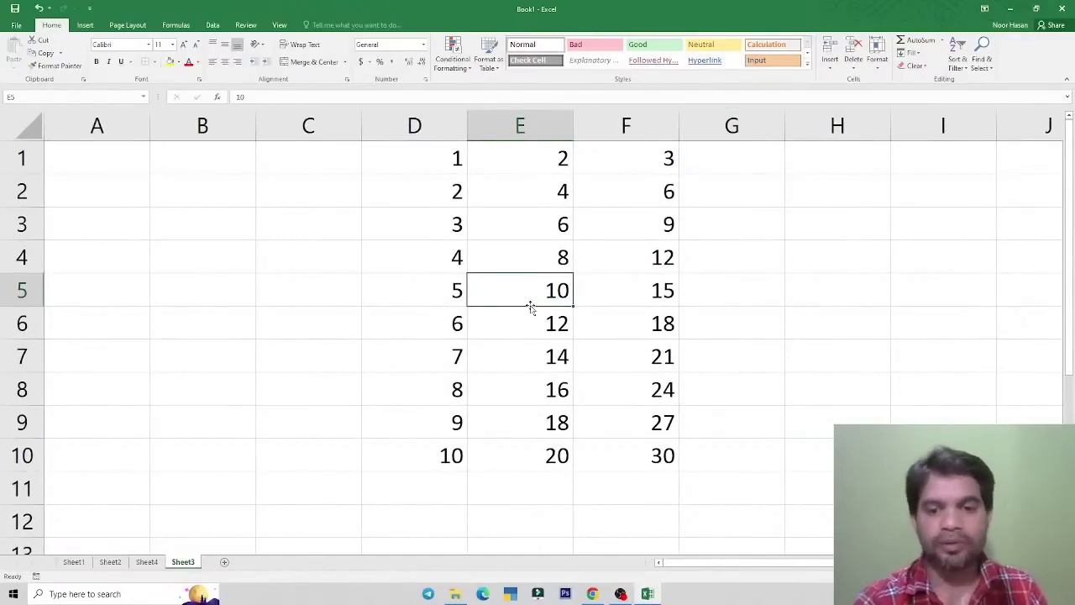
# - Switch to File Explorer, open the "14. Fourteen Day in Computer Class (Excel Complete Introduction)" PDF and look through its introduction to Excel
pyautogui.click(483, 594)
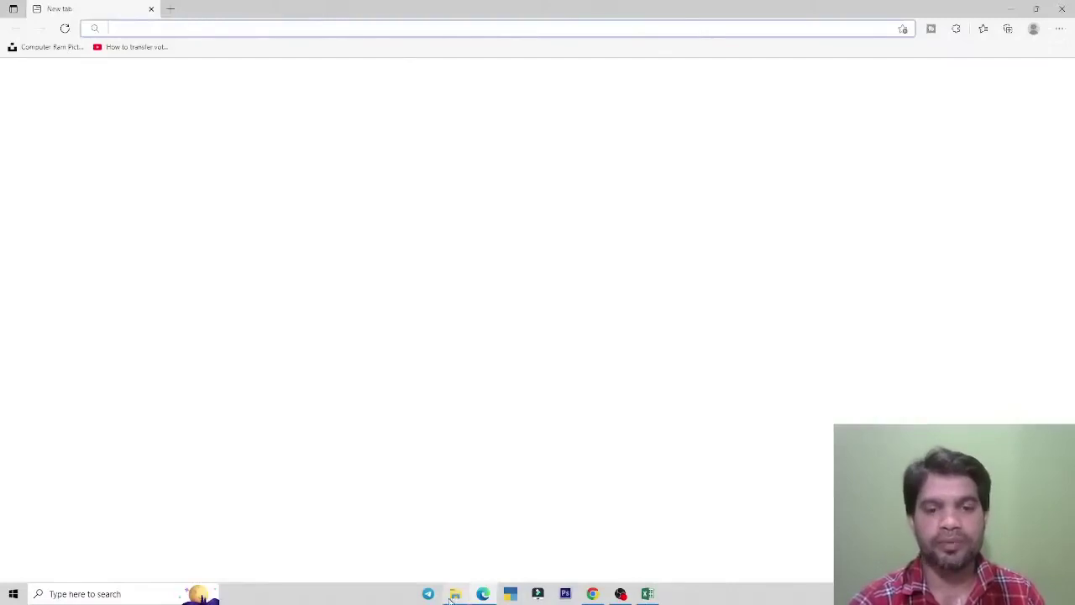
pyautogui.click(455, 594)
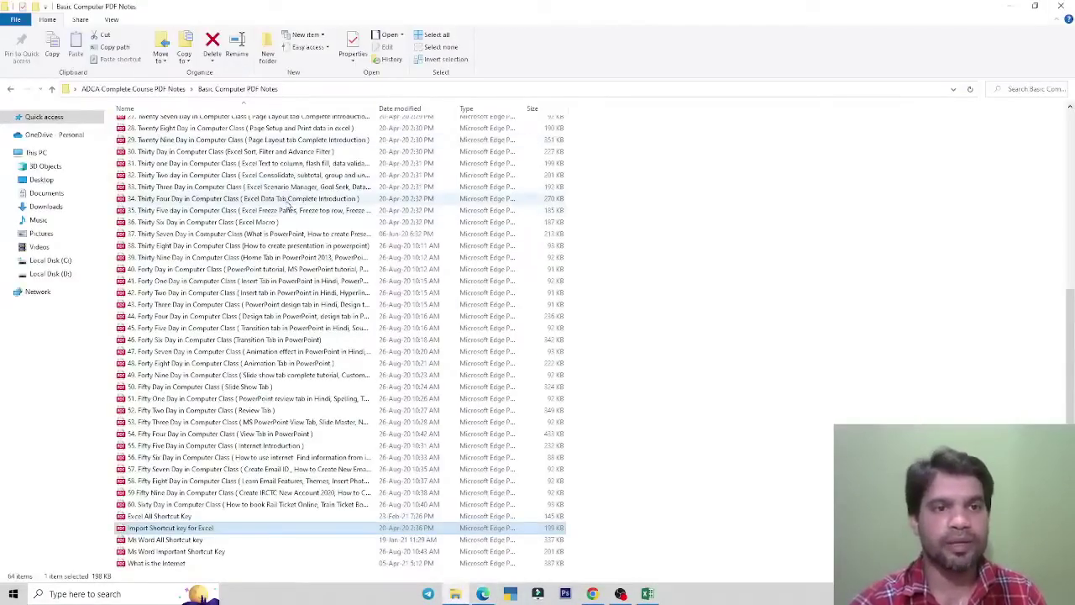
pyautogui.scroll(9, 281, 219)
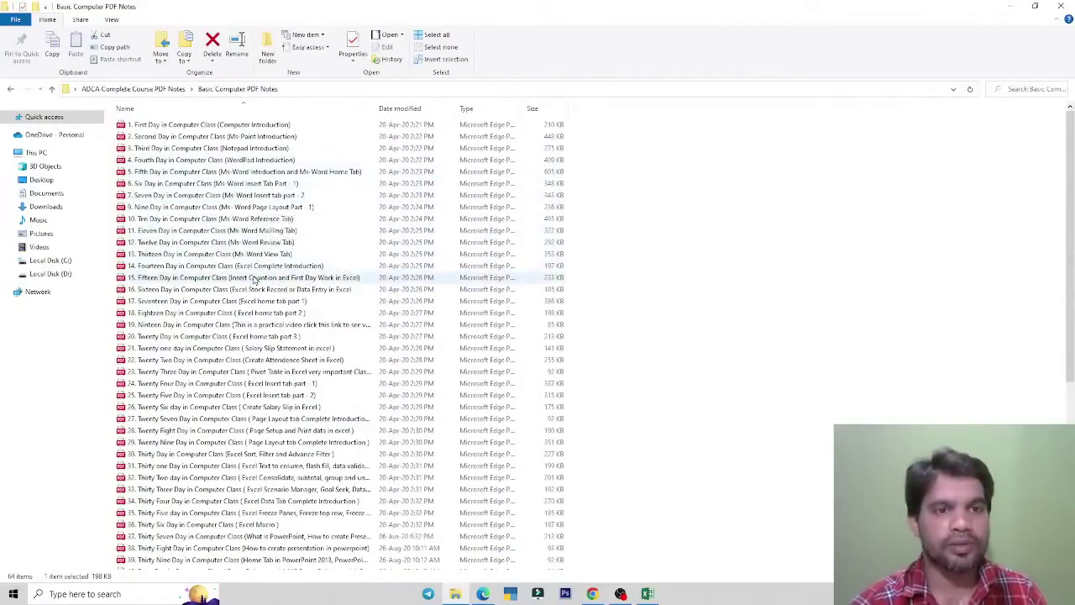
pyautogui.doubleClick(267, 267)
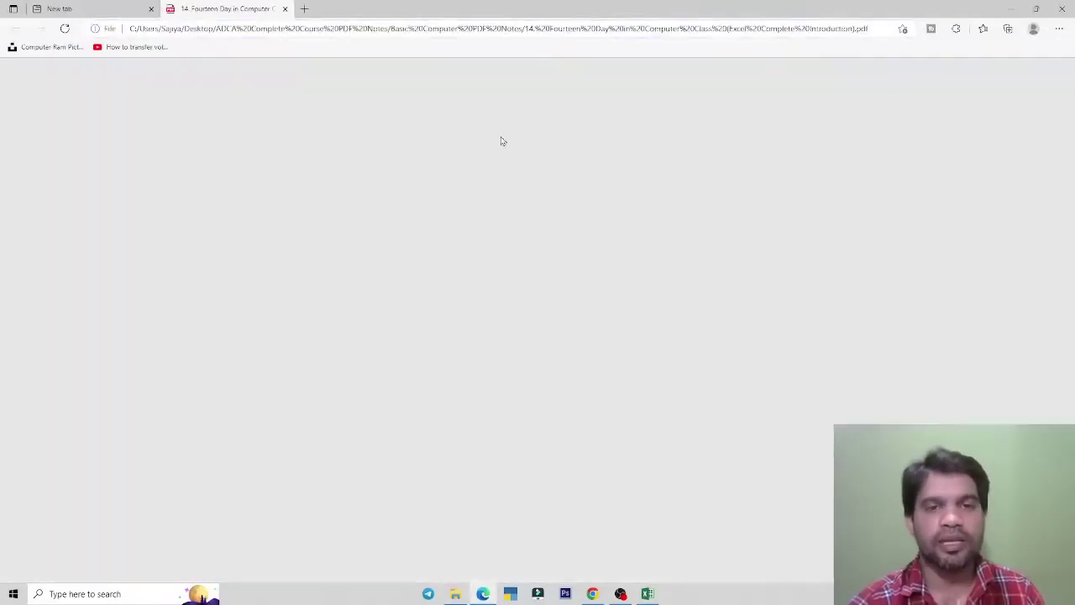
pyautogui.scroll(7, 543, 348)
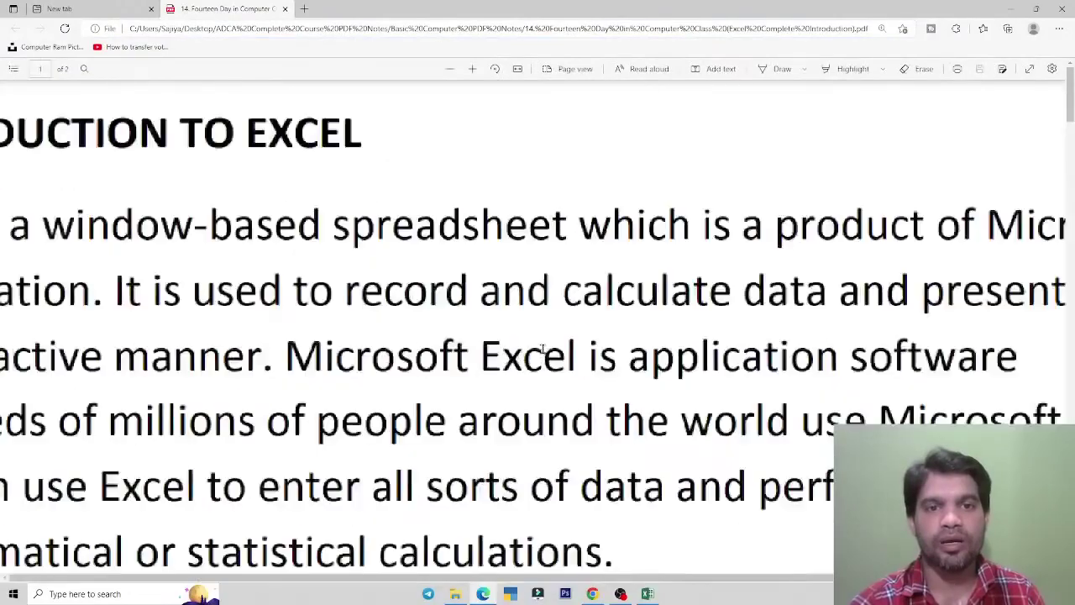
pyautogui.scroll(-3, 543, 349)
pyautogui.scroll(-8, 483, 285)
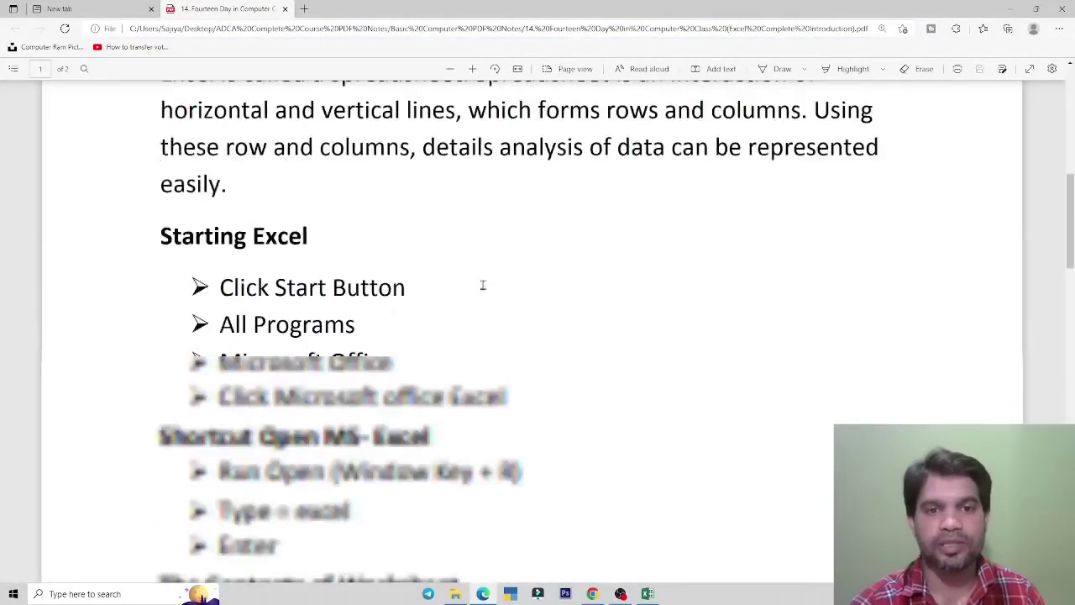
pyautogui.scroll(-3, 483, 285)
# - From the Basic Computer PDF Notes folder, open the "Import Shortcut key for Excel" PDF and read its shortcut list
pyautogui.click(456, 594)
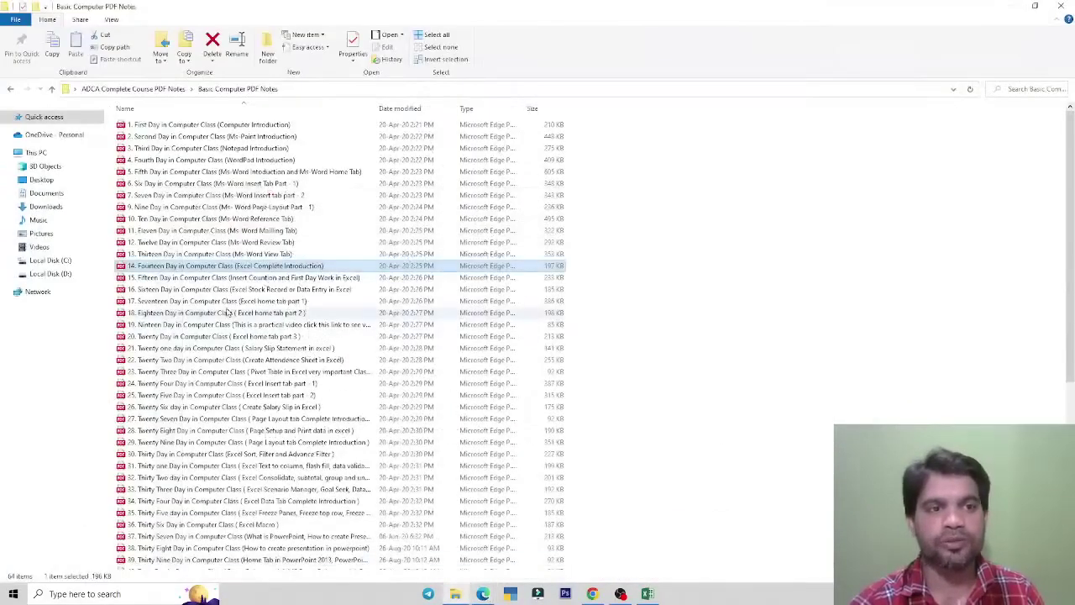
pyautogui.scroll(-9, 277, 458)
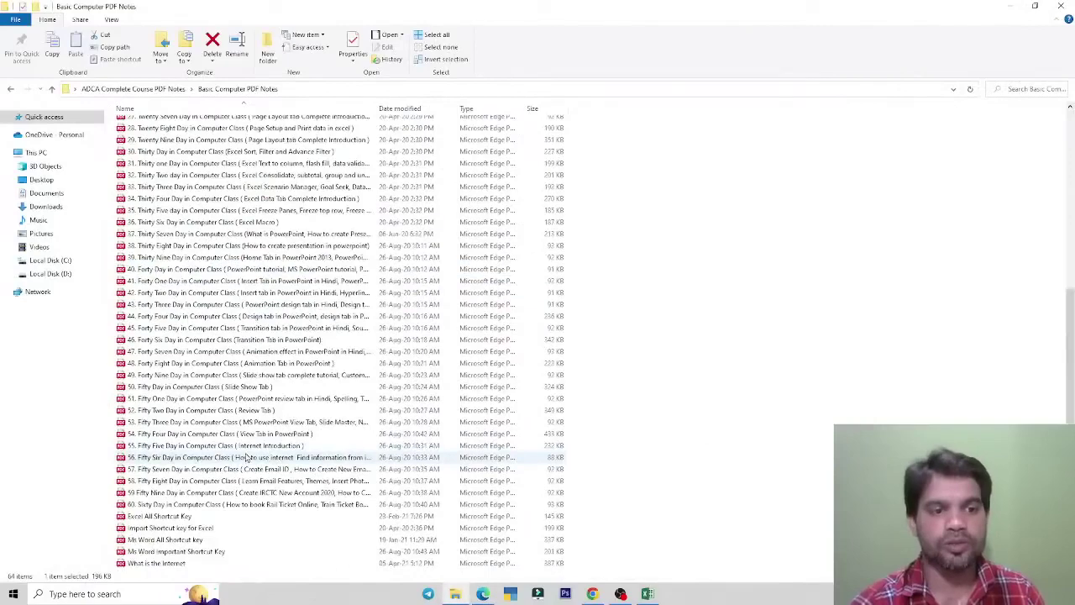
pyautogui.doubleClick(162, 529)
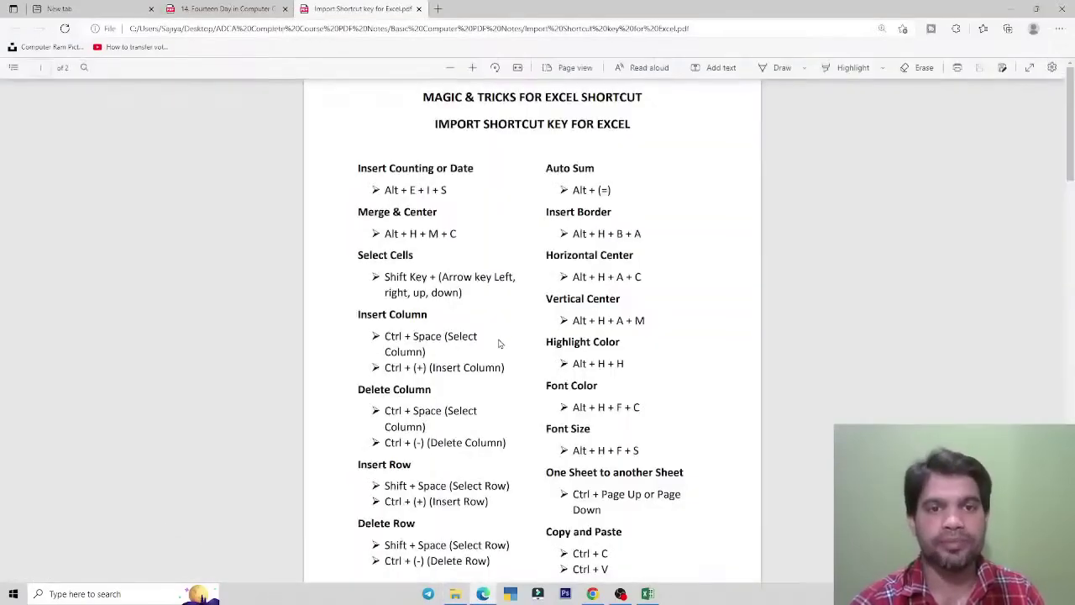
pyautogui.scroll(3, 498, 343)
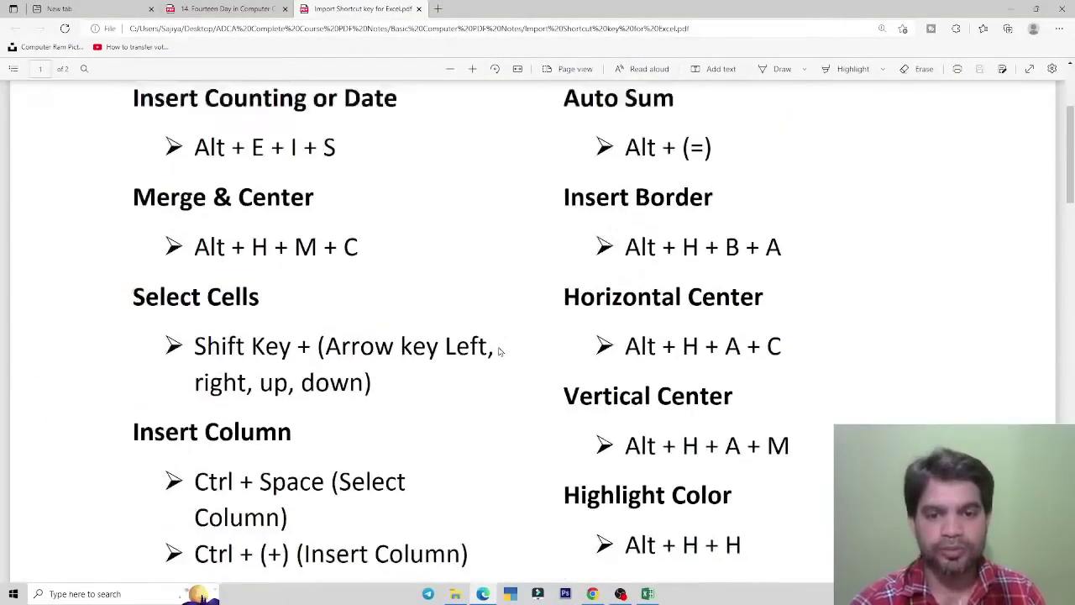
pyautogui.scroll(3, 498, 351)
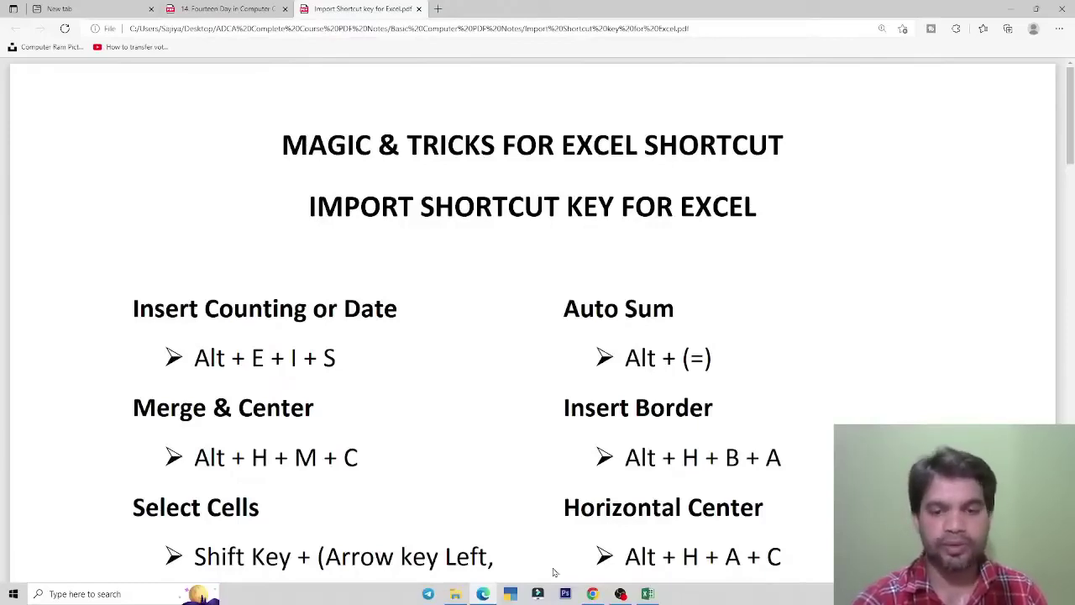
# - Switch back to Excel and review the practice data on Sheet3, Sheet2 and Sheet1
pyautogui.click(647, 594)
pyautogui.click(619, 326)
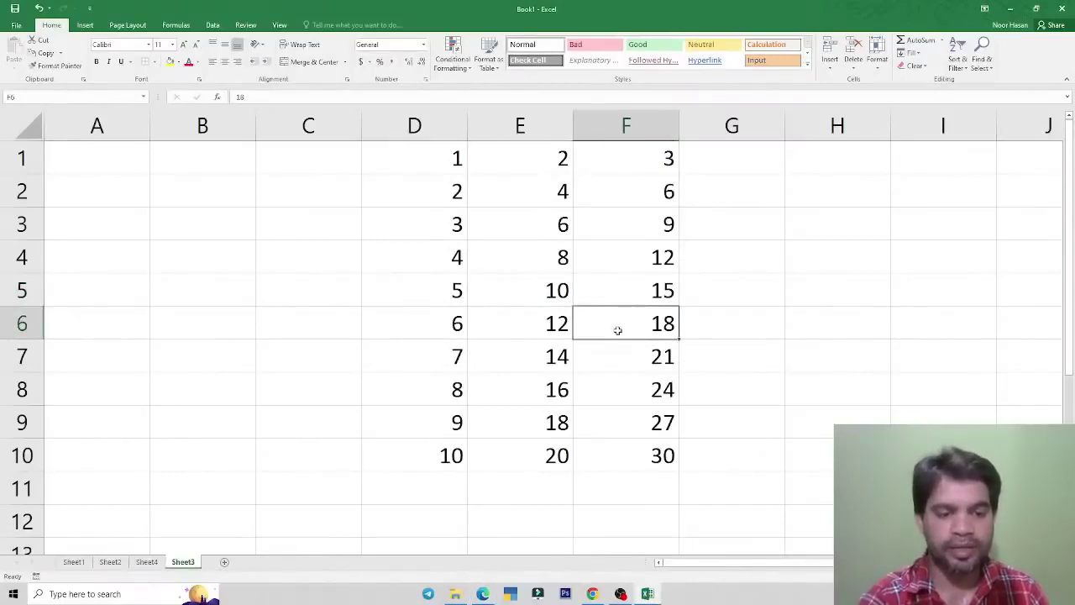
pyautogui.click(494, 329)
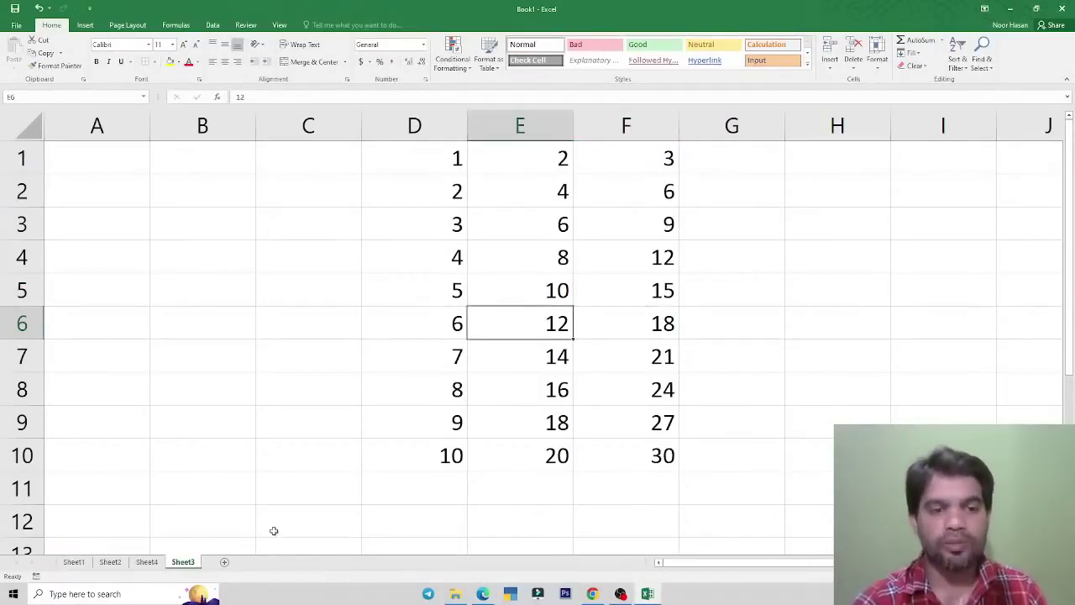
pyautogui.click(148, 562)
pyautogui.click(118, 562)
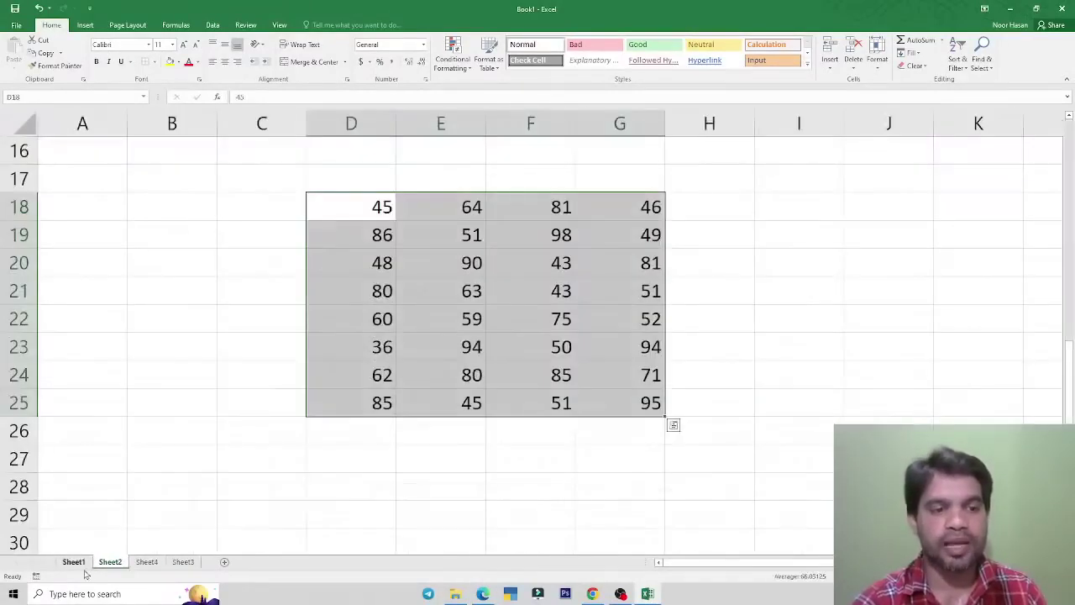
pyautogui.click(77, 562)
pyautogui.click(256, 378)
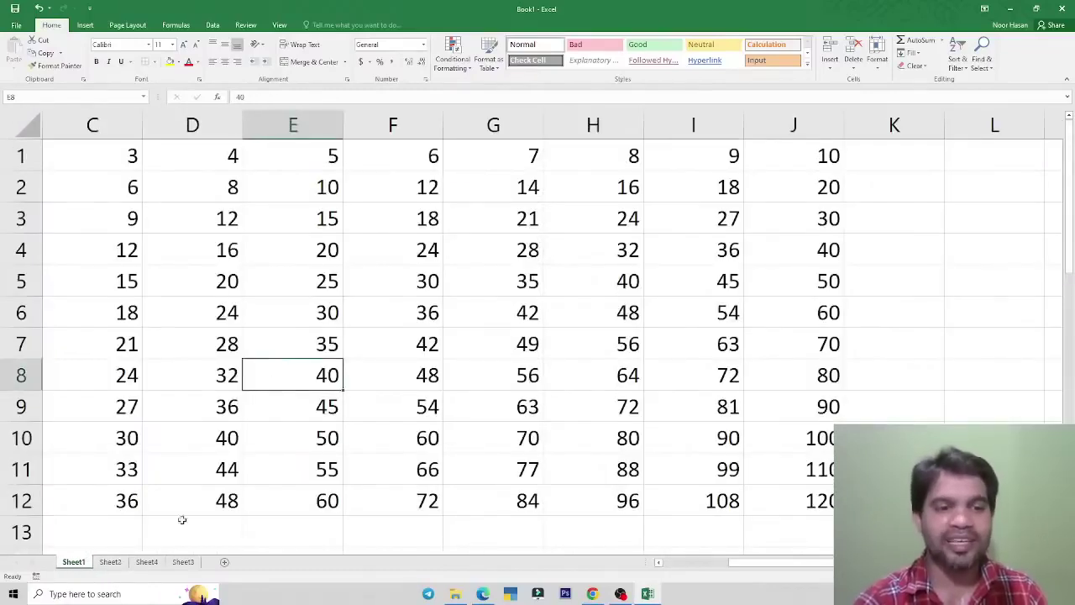
pyautogui.click(377, 383)
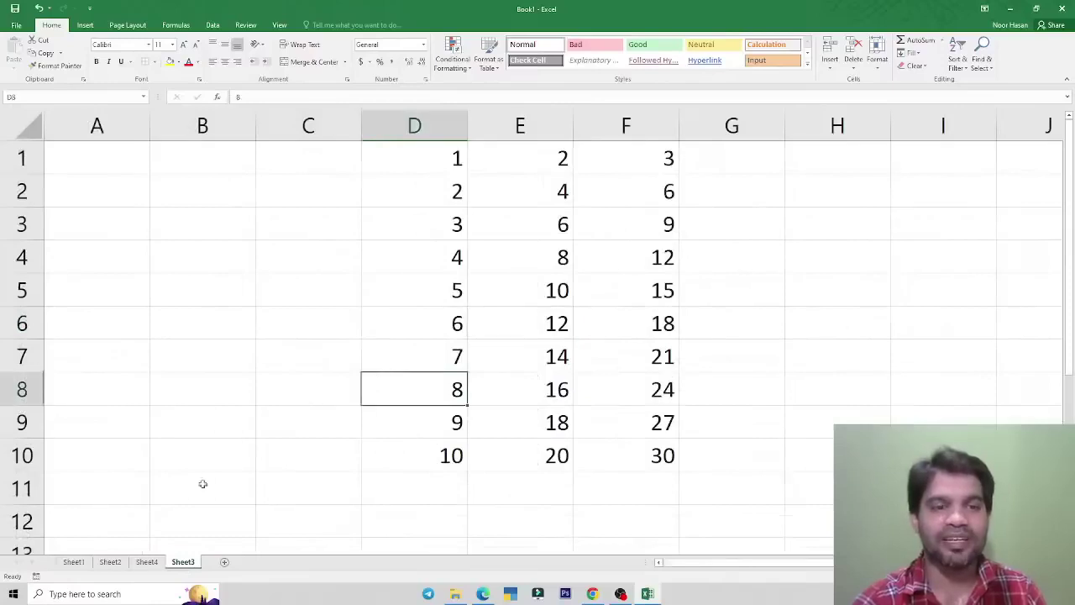
# - Delete the block of random numbers in D18:G25 on Sheet2
pyautogui.click(152, 562)
pyautogui.click(110, 562)
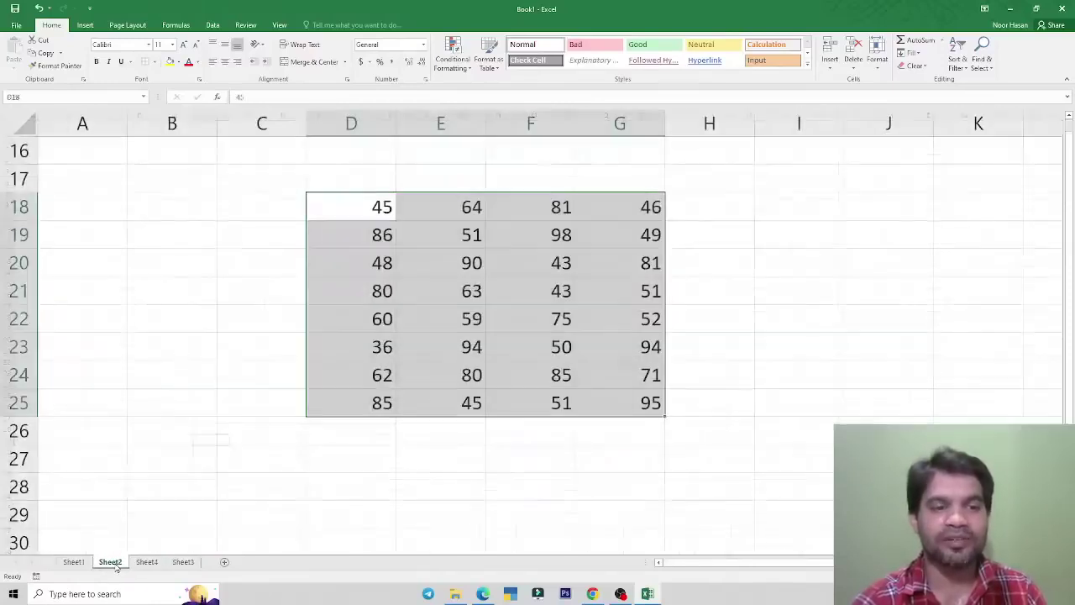
pyautogui.click(281, 437)
pyautogui.click(356, 243)
pyautogui.moveTo(379, 229); pyautogui.dragTo(629, 391)
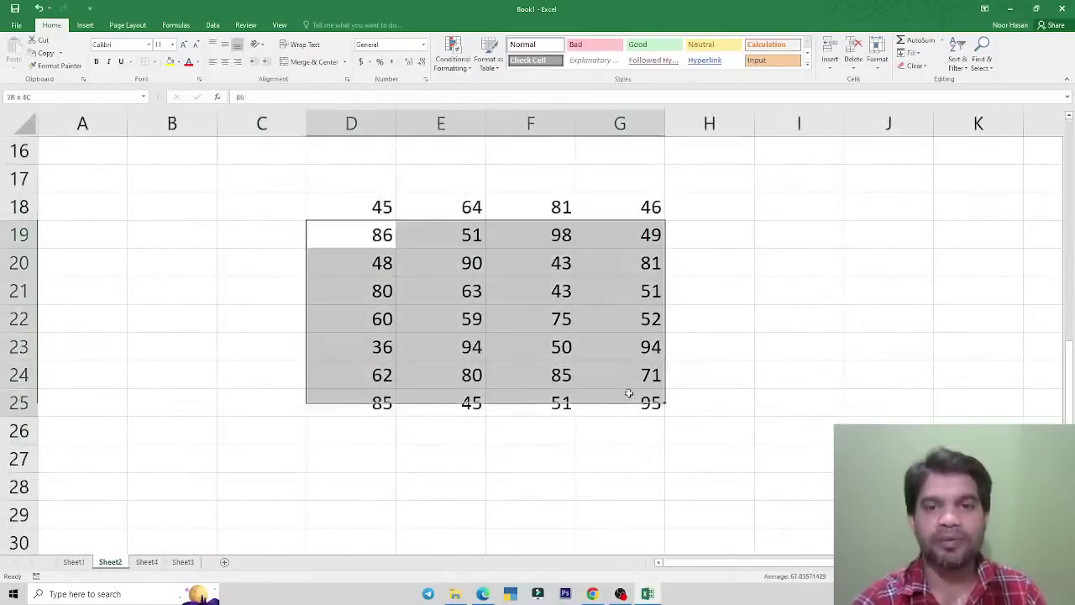
pyautogui.moveTo(377, 210); pyautogui.dragTo(618, 400)
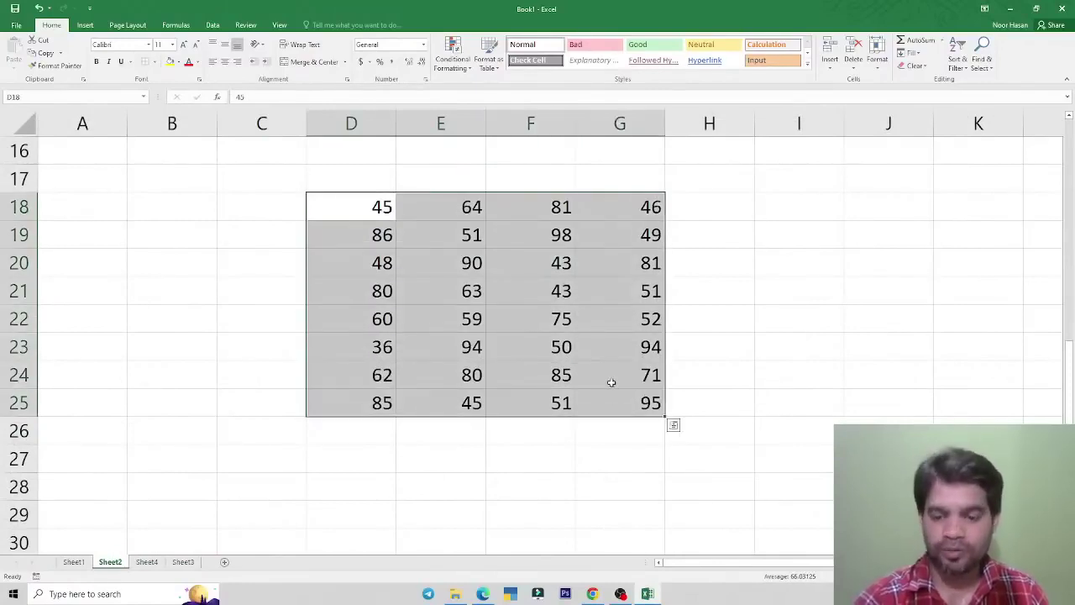
pyautogui.press('Delete')
pyautogui.click(215, 303)
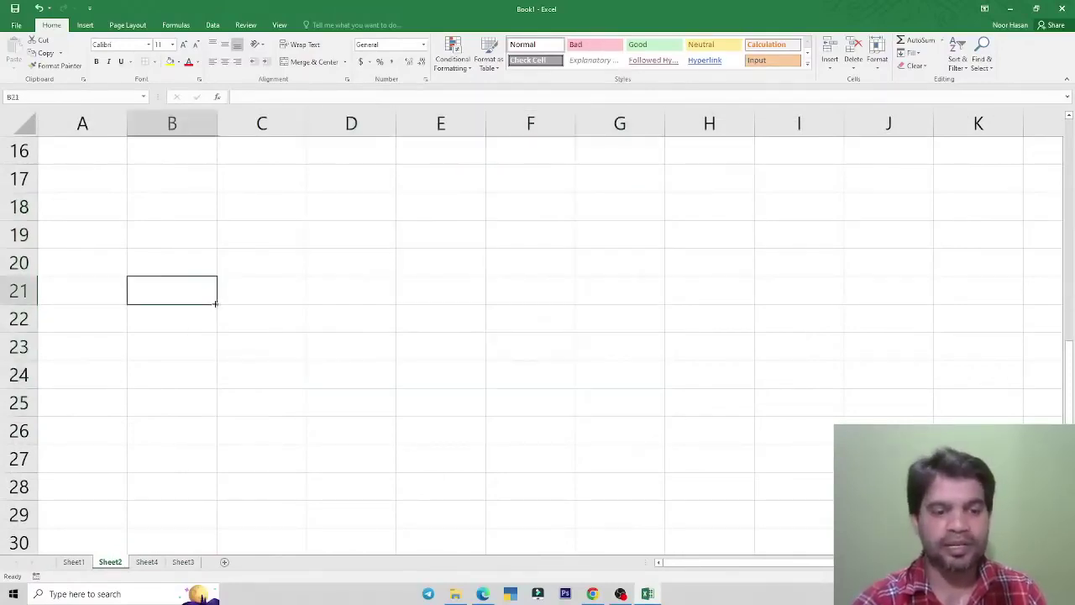
pyautogui.click(333, 250)
# - Clear all contents and formatting from the student marks table in A1:H11 on Sheet2, and undo the clearing
pyautogui.scroll(4, 240, 302)
pyautogui.click(92, 159)
pyautogui.scroll(1, 167, 282)
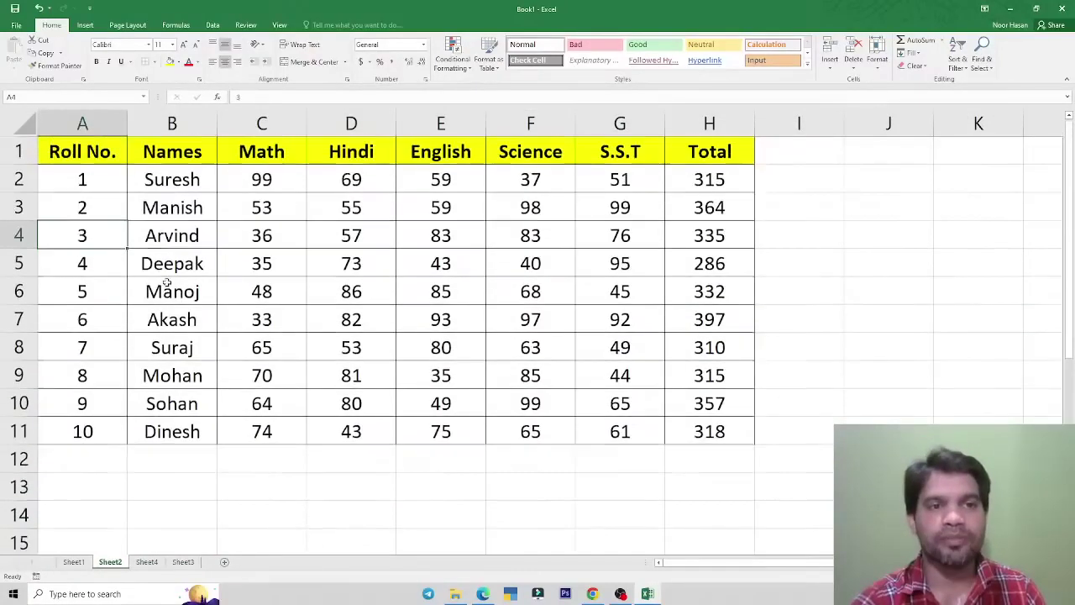
pyautogui.click(277, 152)
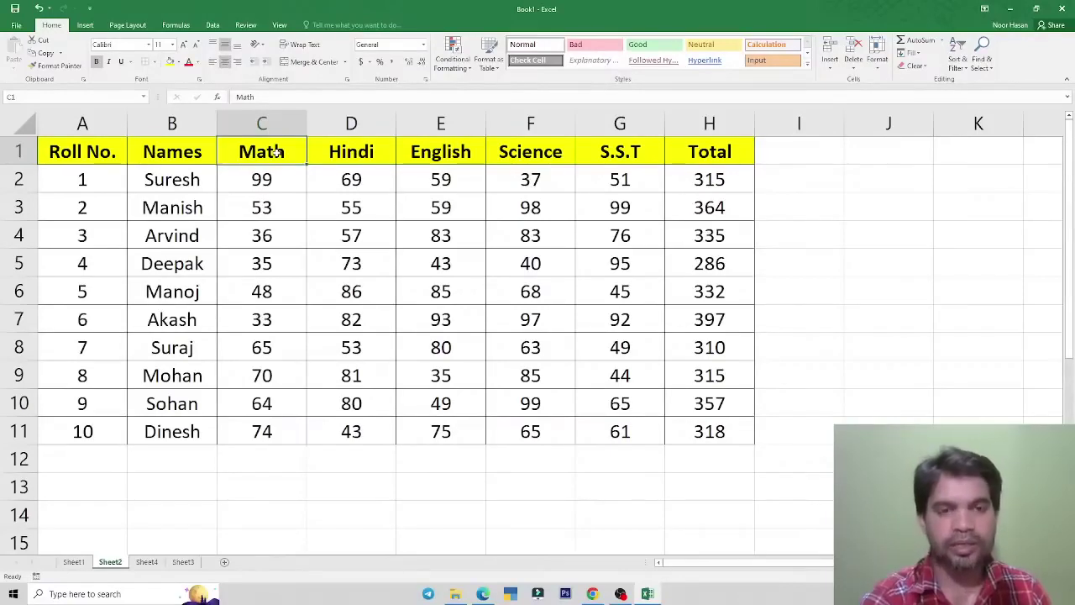
pyautogui.click(294, 214)
pyautogui.moveTo(89, 153); pyautogui.dragTo(753, 441)
pyautogui.click(915, 66)
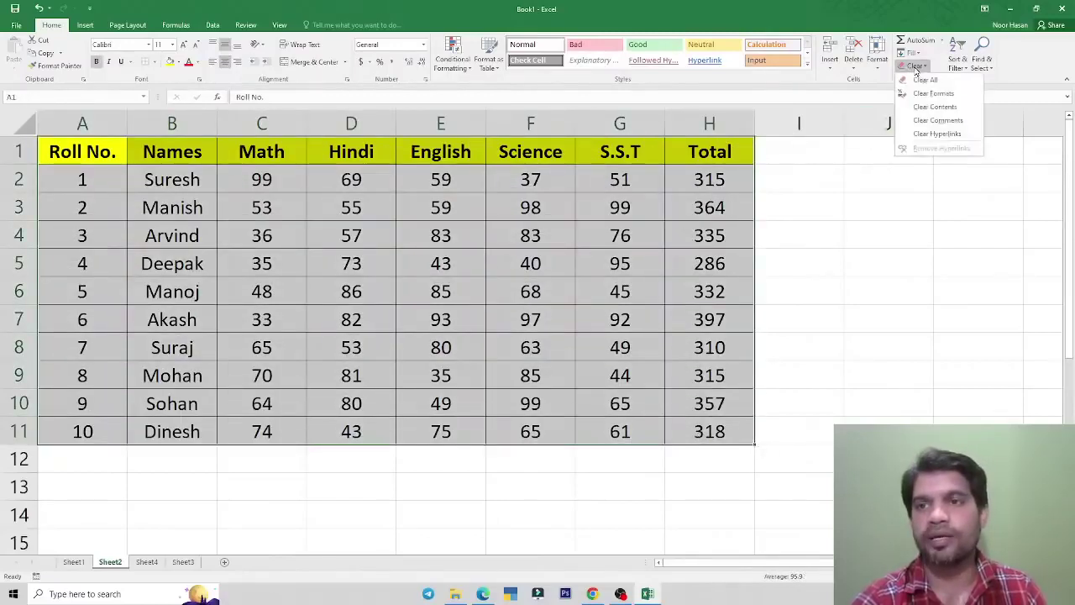
pyautogui.click(924, 79)
pyautogui.moveTo(252, 235); pyautogui.dragTo(622, 344)
pyautogui.click(409, 335)
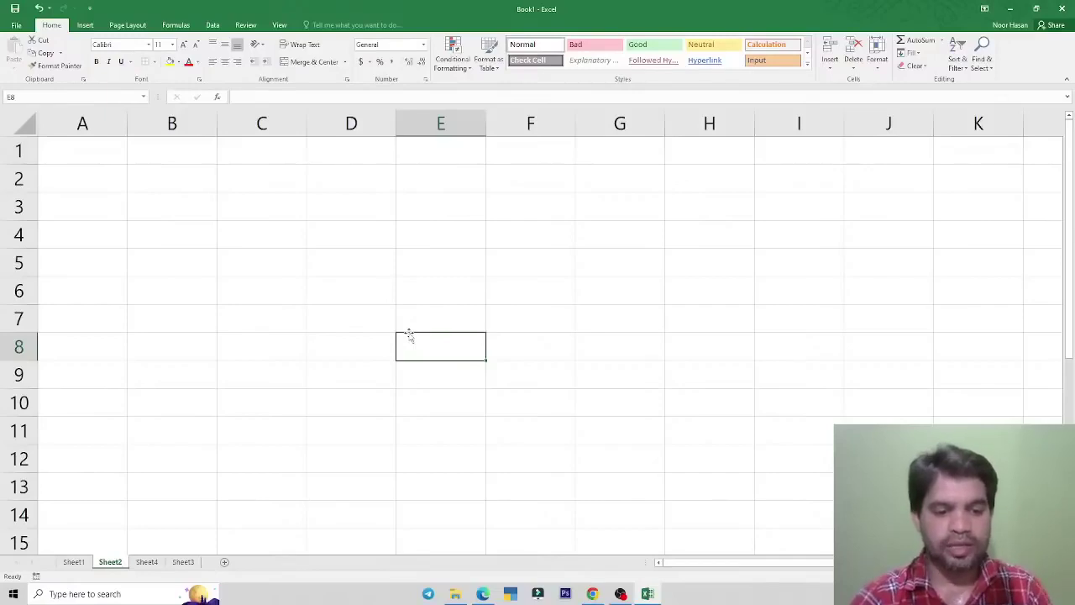
pyautogui.click(380, 300)
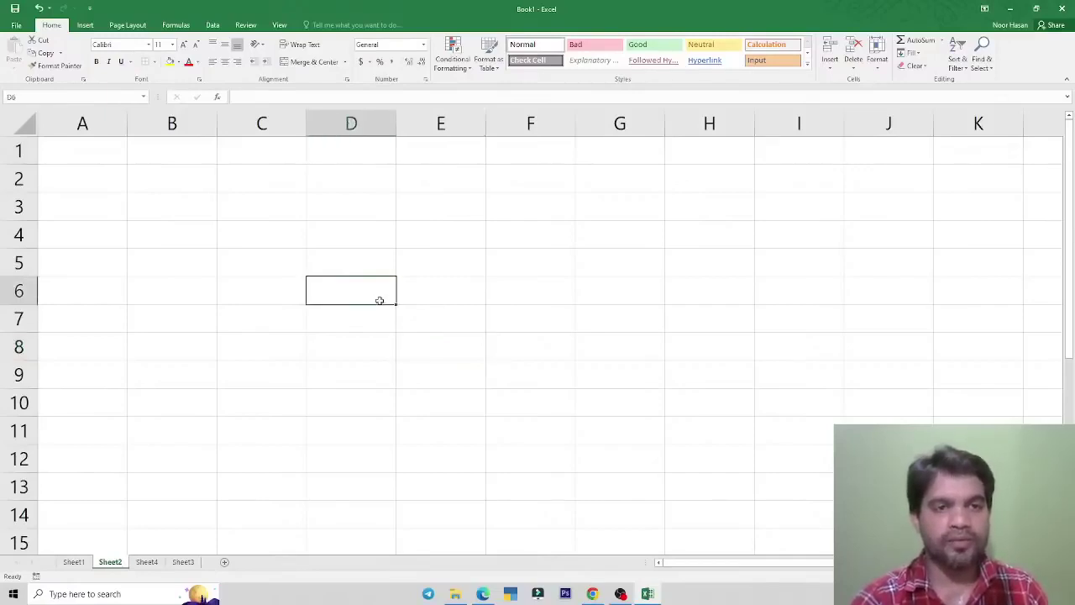
pyautogui.hotkey('ctrl', 'z')
# - Review the multiplication table and the arithmetic and percentage examples on Sheet1, and examine the student marks table with its Total column on Sheet2
pyautogui.click(73, 561)
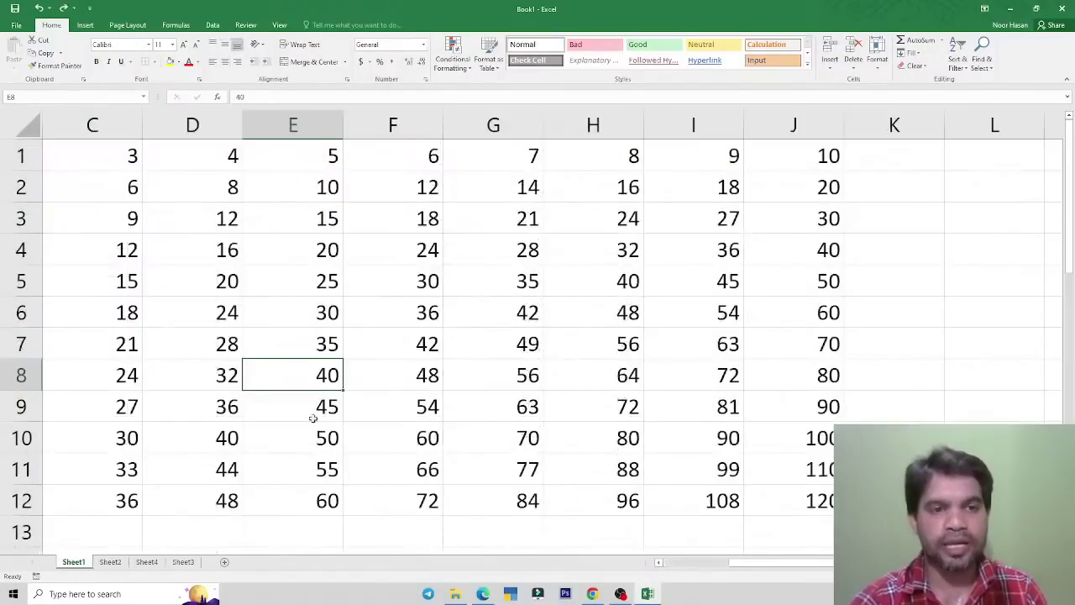
pyautogui.click(313, 418)
pyautogui.scroll(-5, 304, 276)
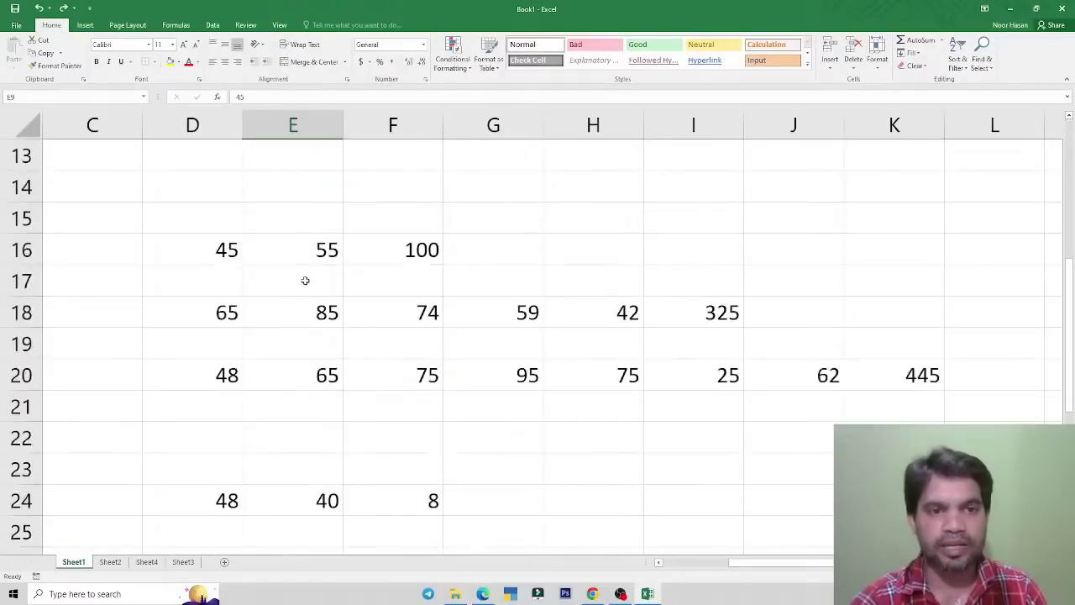
pyautogui.scroll(1, 292, 316)
pyautogui.scroll(-5, 327, 353)
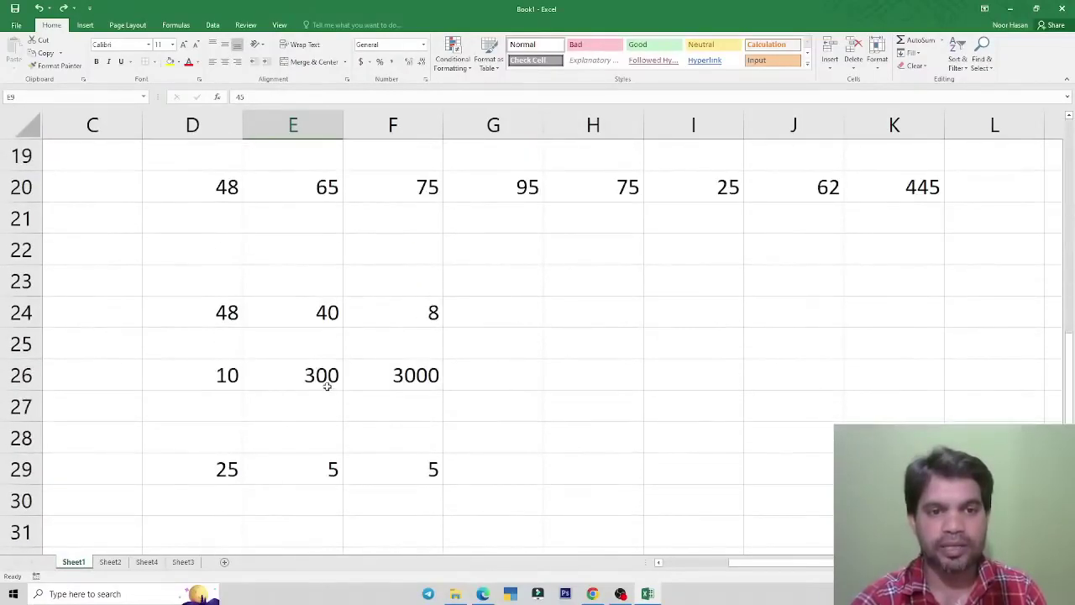
pyautogui.click(110, 561)
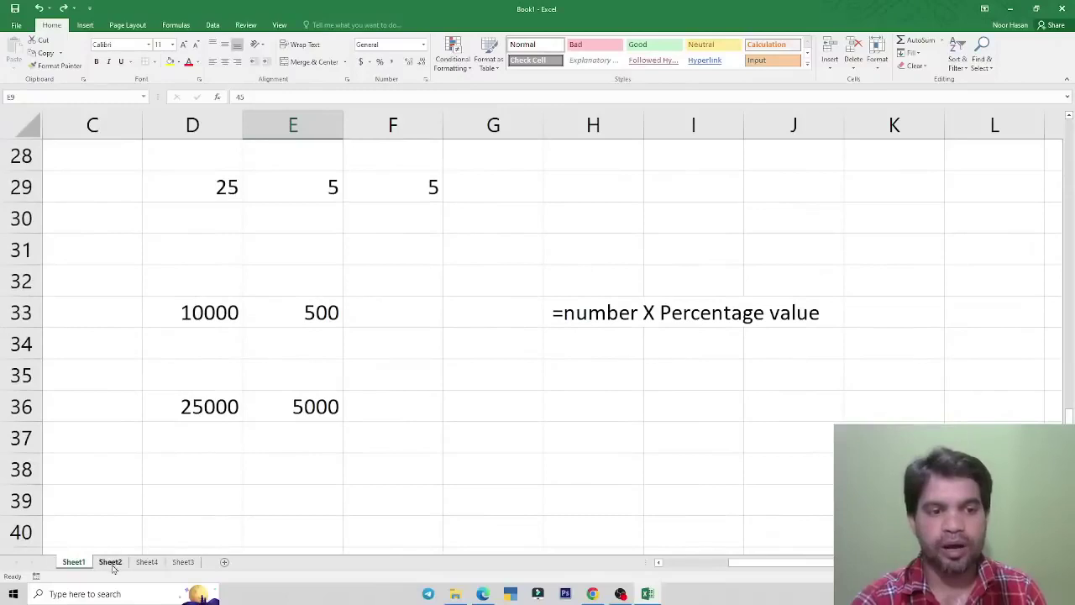
pyautogui.click(559, 240)
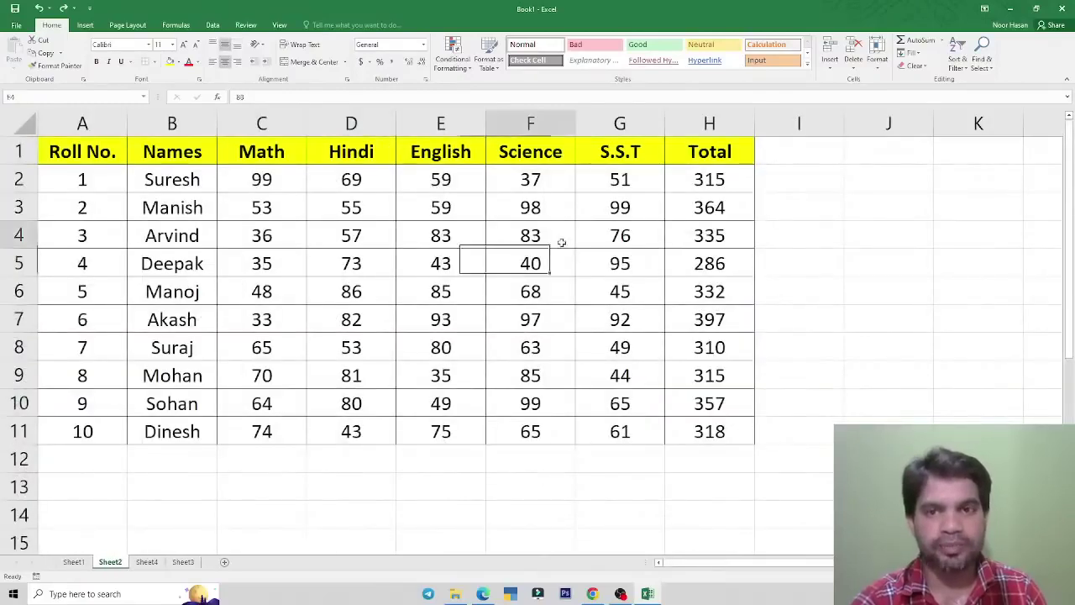
pyautogui.moveTo(709, 151); pyautogui.dragTo(721, 433)
pyautogui.click(620, 375)
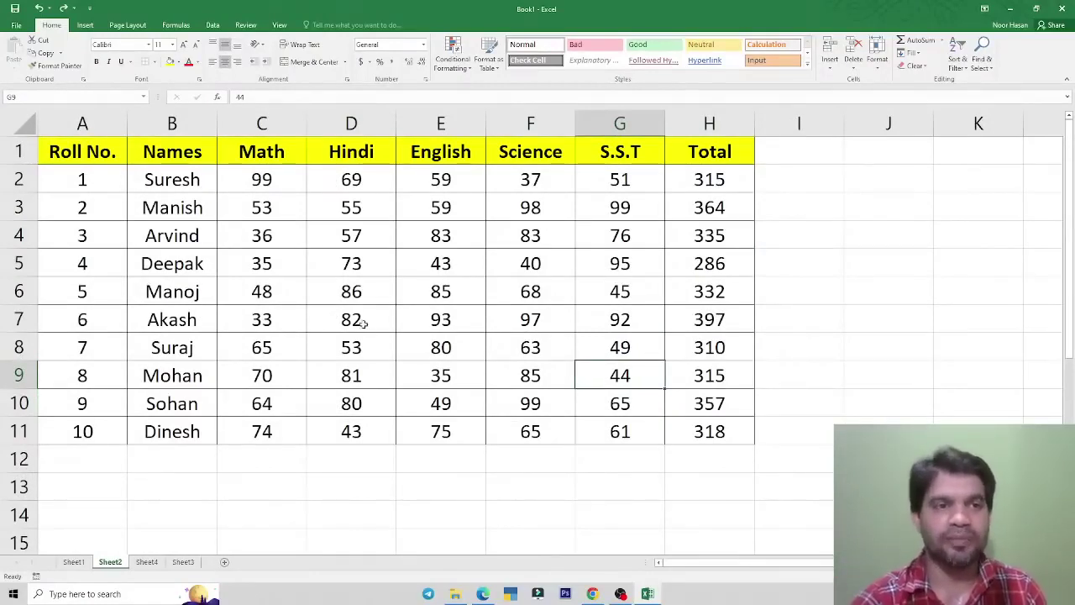
pyautogui.moveTo(92, 153); pyautogui.dragTo(685, 420)
pyautogui.click(447, 317)
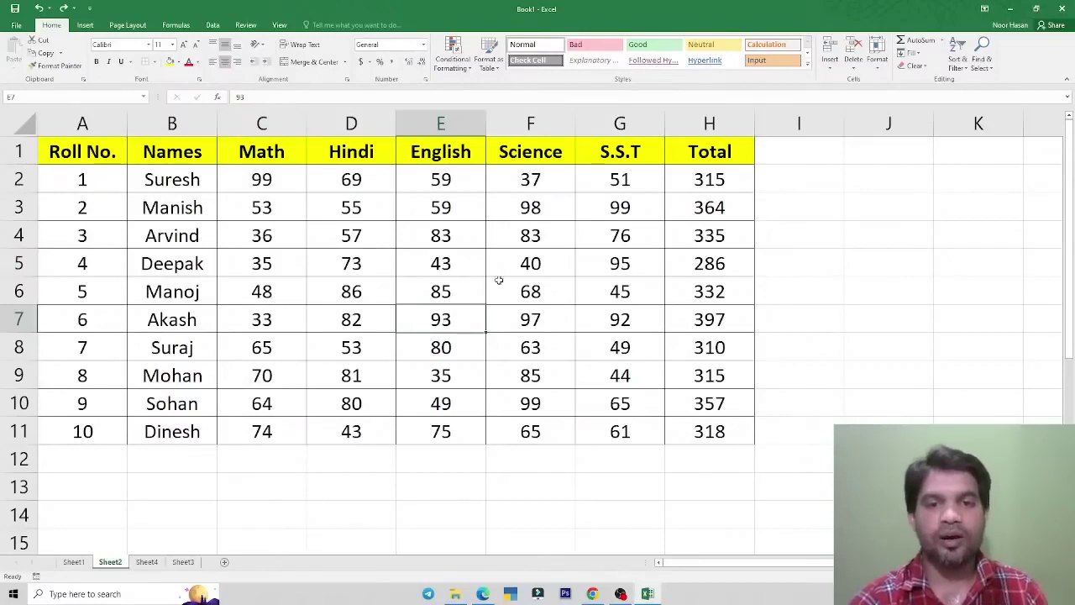
pyautogui.click(416, 289)
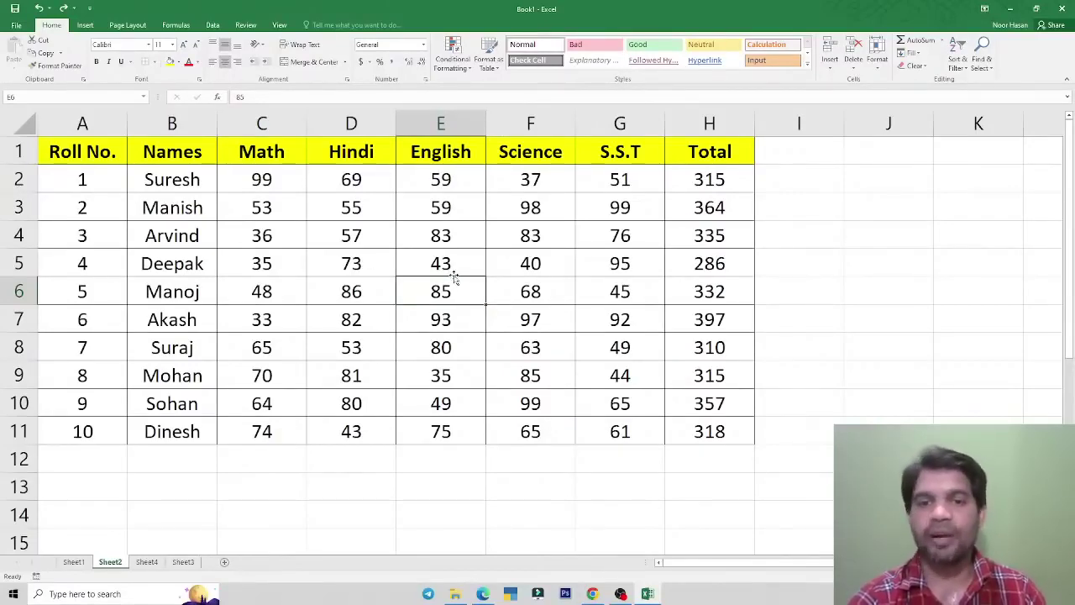
pyautogui.click(480, 262)
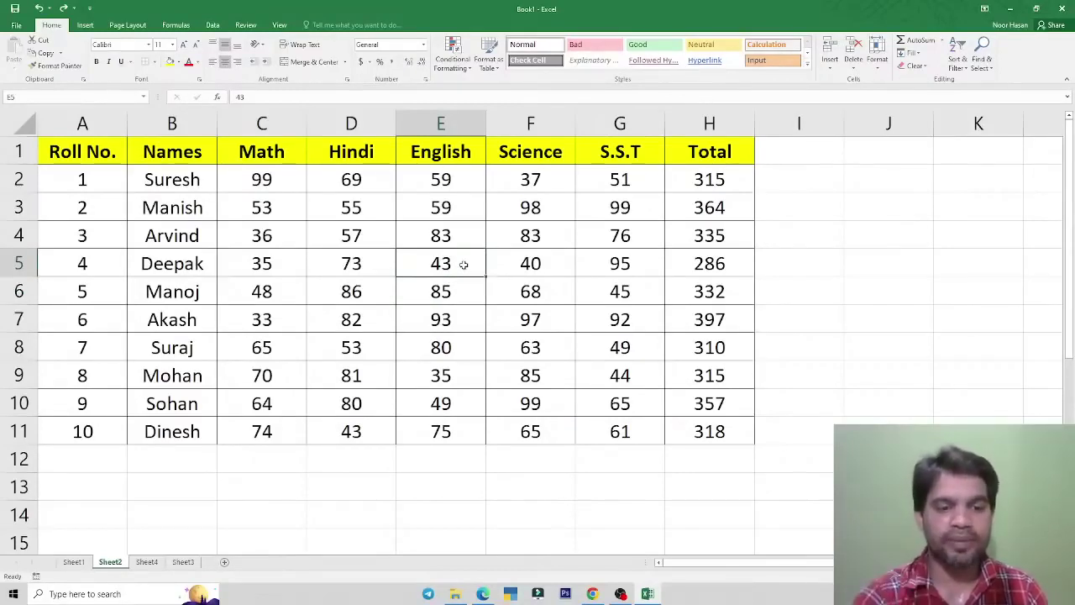
pyautogui.click(439, 290)
pyautogui.click(439, 242)
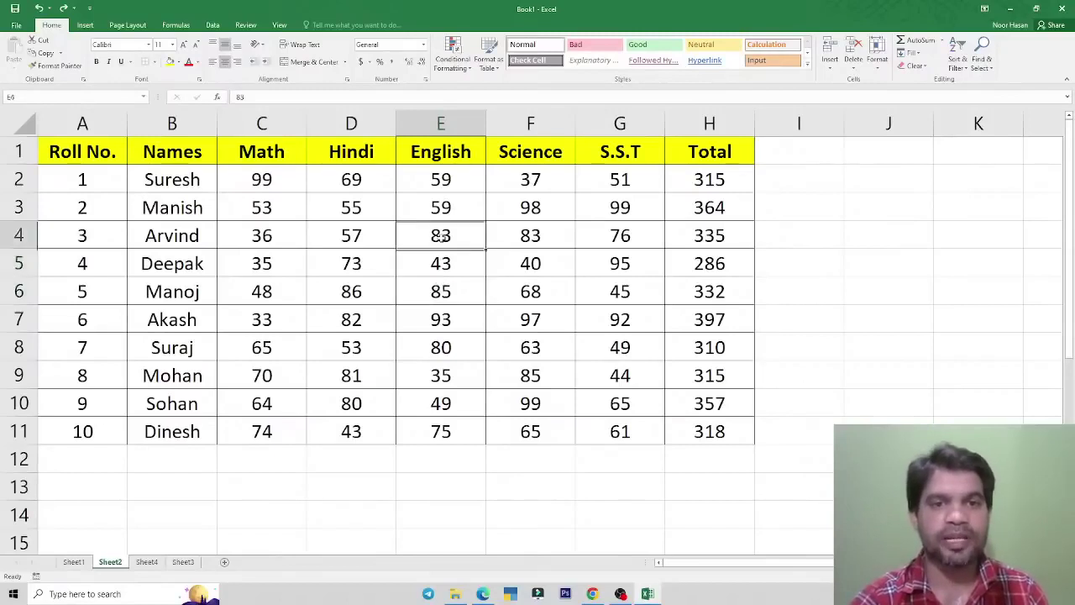
pyautogui.click(443, 206)
pyautogui.click(443, 183)
pyautogui.click(441, 238)
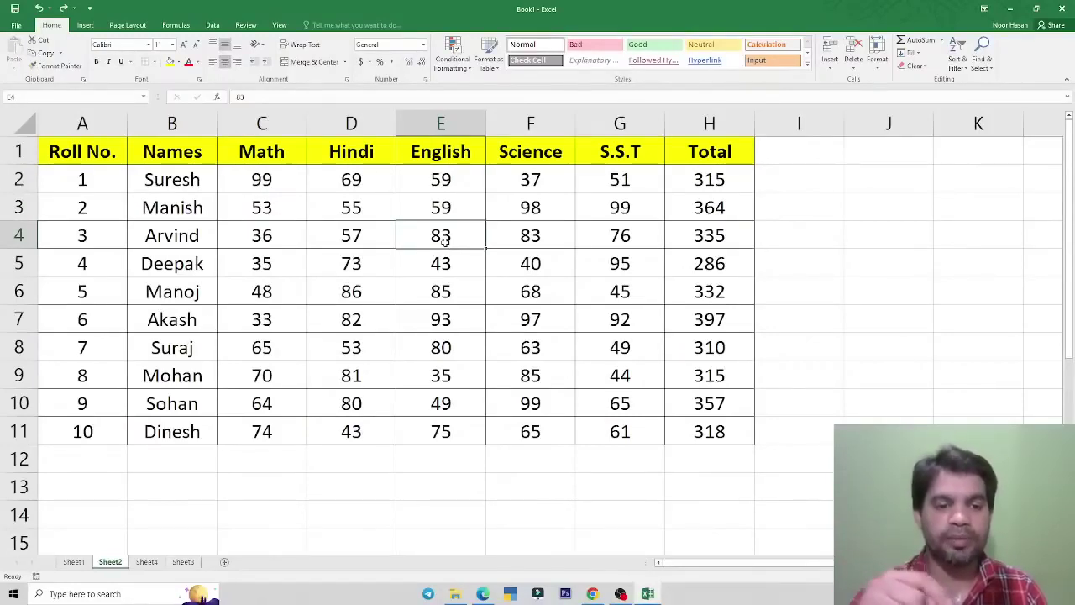
pyautogui.click(435, 267)
pyautogui.click(437, 290)
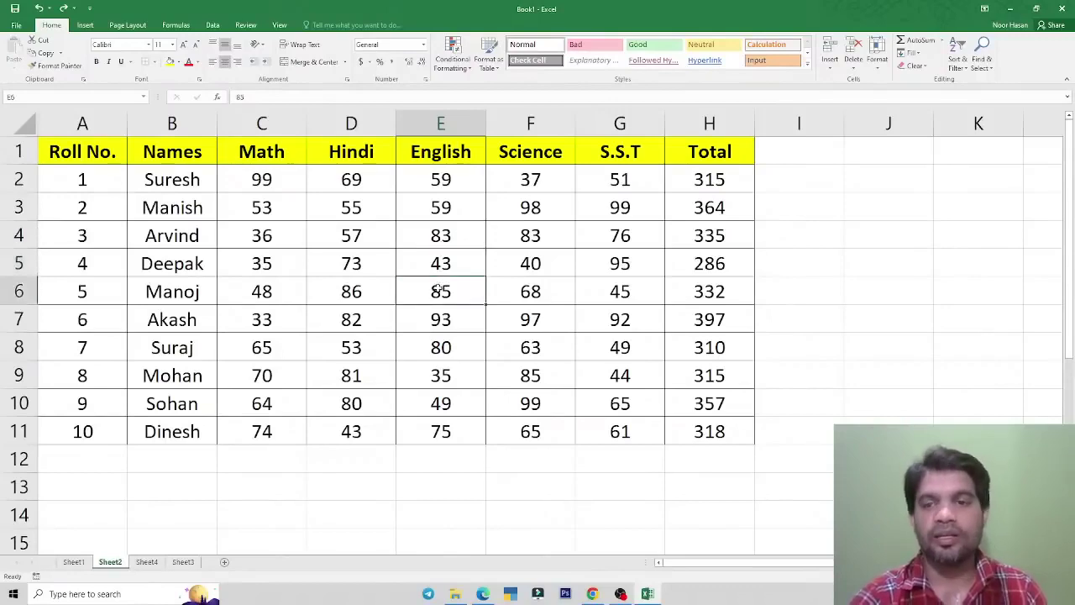